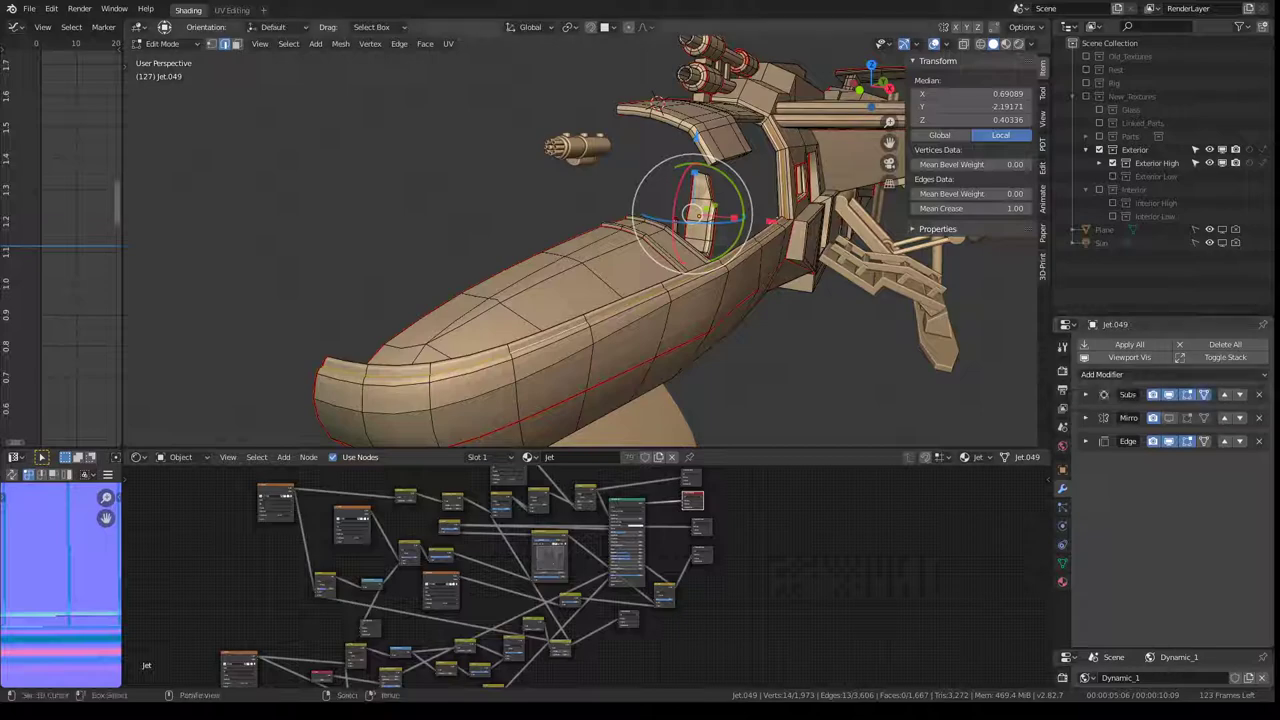
# Step: Maximize the 3D view and mark the selected cockpit edges as a seam
pyautogui.moveTo(543, 189)
pyautogui.mouseDown(button='middle')
pyautogui.moveTo(580, 226)
pyautogui.moveTo(804, 278)
pyautogui.moveTo(906, 323)
pyautogui.mouseUp(button='middle')
pyautogui.hotkey('ctrl', 'alt', 'space')
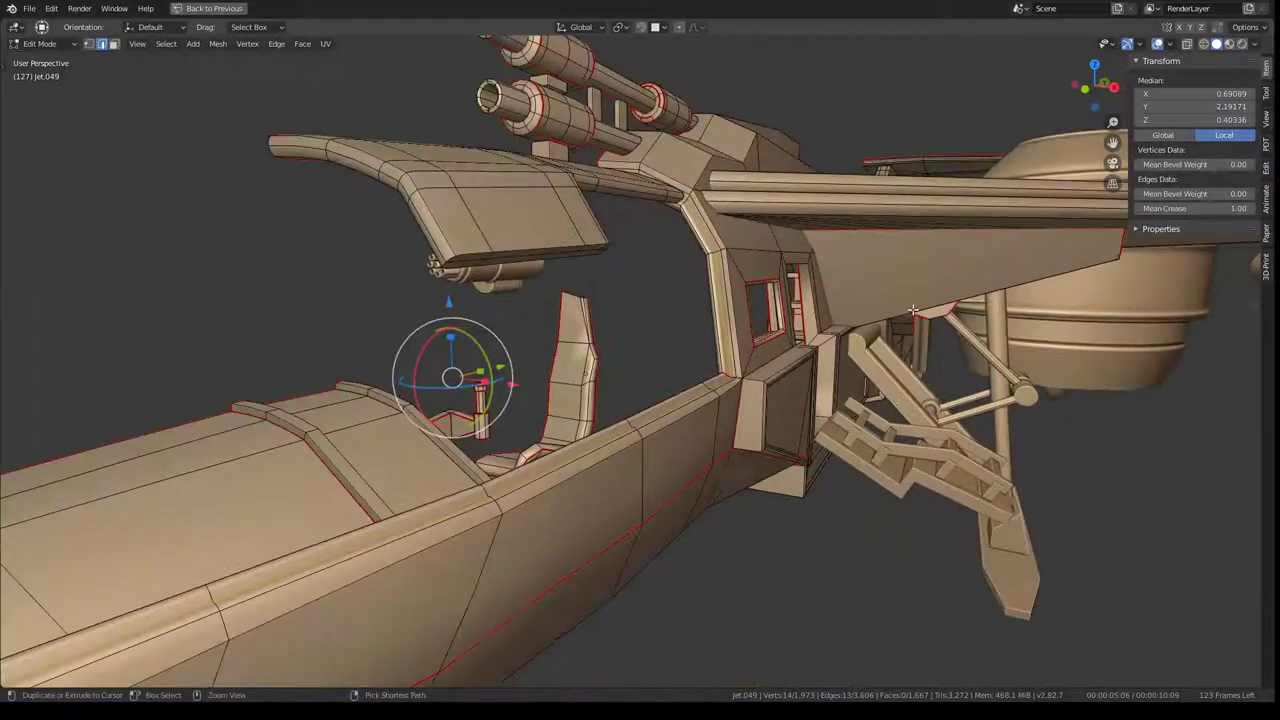
pyautogui.hotkey('ctrl', 'e')
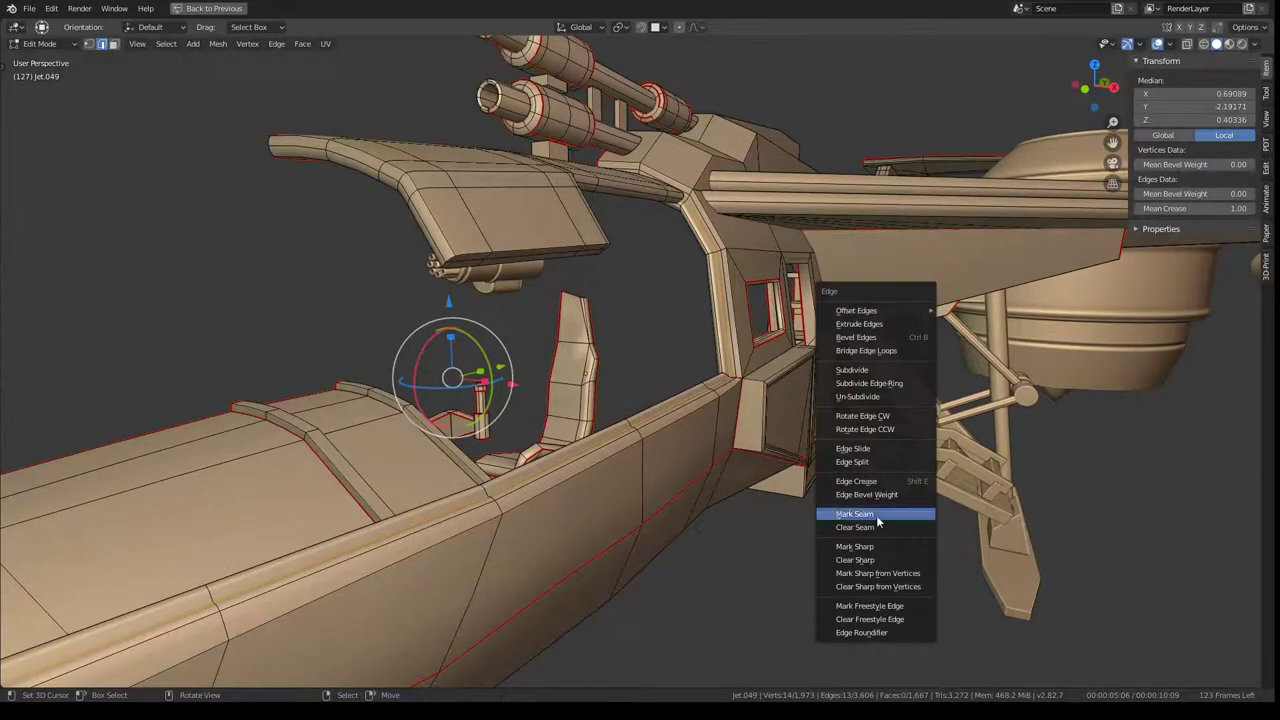
pyautogui.click(876, 514)
pyautogui.moveTo(876, 514)
pyautogui.mouseDown(button='middle')
pyautogui.moveTo(717, 149)
pyautogui.moveTo(730, 271)
pyautogui.moveTo(466, 366)
pyautogui.moveTo(594, 277)
pyautogui.moveTo(557, 234)
pyautogui.moveTo(567, 217)
pyautogui.moveTo(624, 240)
pyautogui.moveTo(683, 177)
pyautogui.moveTo(706, 171)
pyautogui.moveTo(671, 207)
pyautogui.moveTo(700, 197)
pyautogui.moveTo(741, 272)
pyautogui.mouseUp(button='middle')
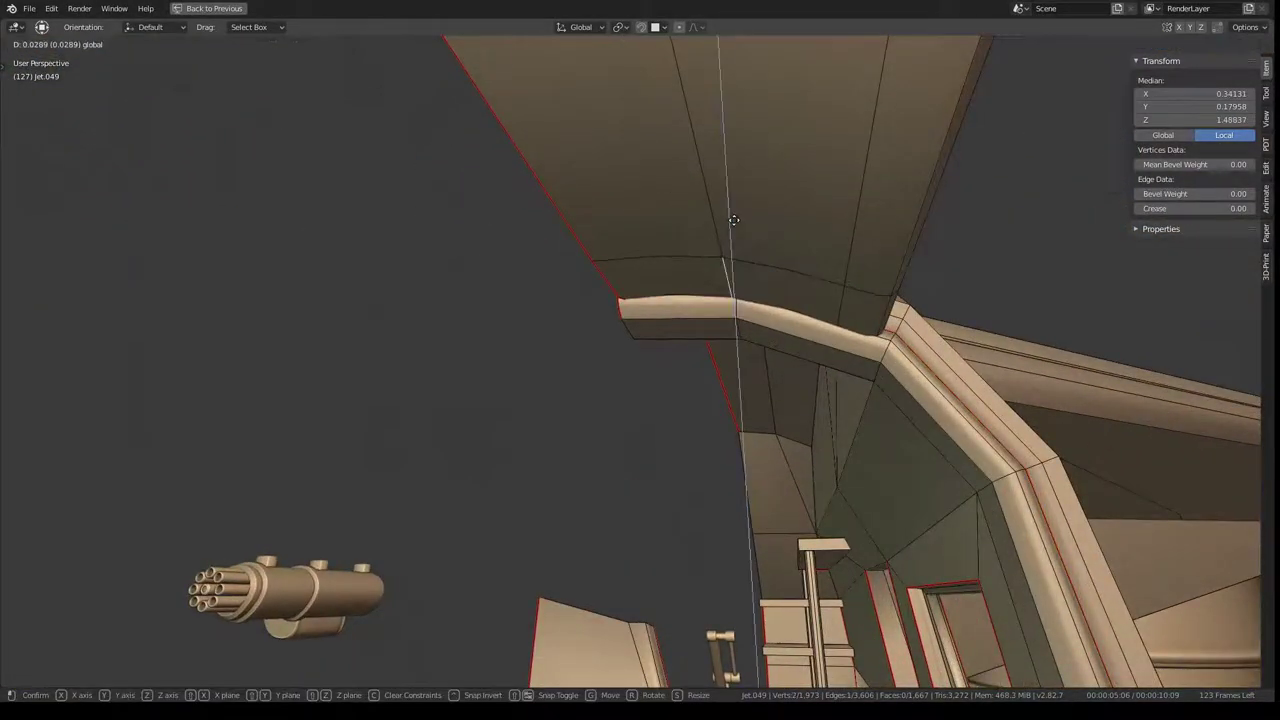
# Step: Confirm the 0.024 Z edge nudge, then select and frame a single cabin side-wall edge
pyautogui.click(818, 279)
pyautogui.moveTo(818, 279)
pyautogui.mouseDown(button='middle')
pyautogui.moveTo(866, 283)
pyautogui.moveTo(406, 400)
pyautogui.moveTo(660, 308)
pyautogui.moveTo(946, 306)
pyautogui.moveTo(811, 251)
pyautogui.moveTo(749, 286)
pyautogui.moveTo(767, 267)
pyautogui.moveTo(741, 420)
pyautogui.moveTo(838, 374)
pyautogui.moveTo(822, 322)
pyautogui.moveTo(965, 406)
pyautogui.mouseUp(button='middle')
pyautogui.click(758, 295)
pyautogui.keyDown('ctrl'); pyautogui.click(822, 322); pyautogui.keyUp('ctrl')
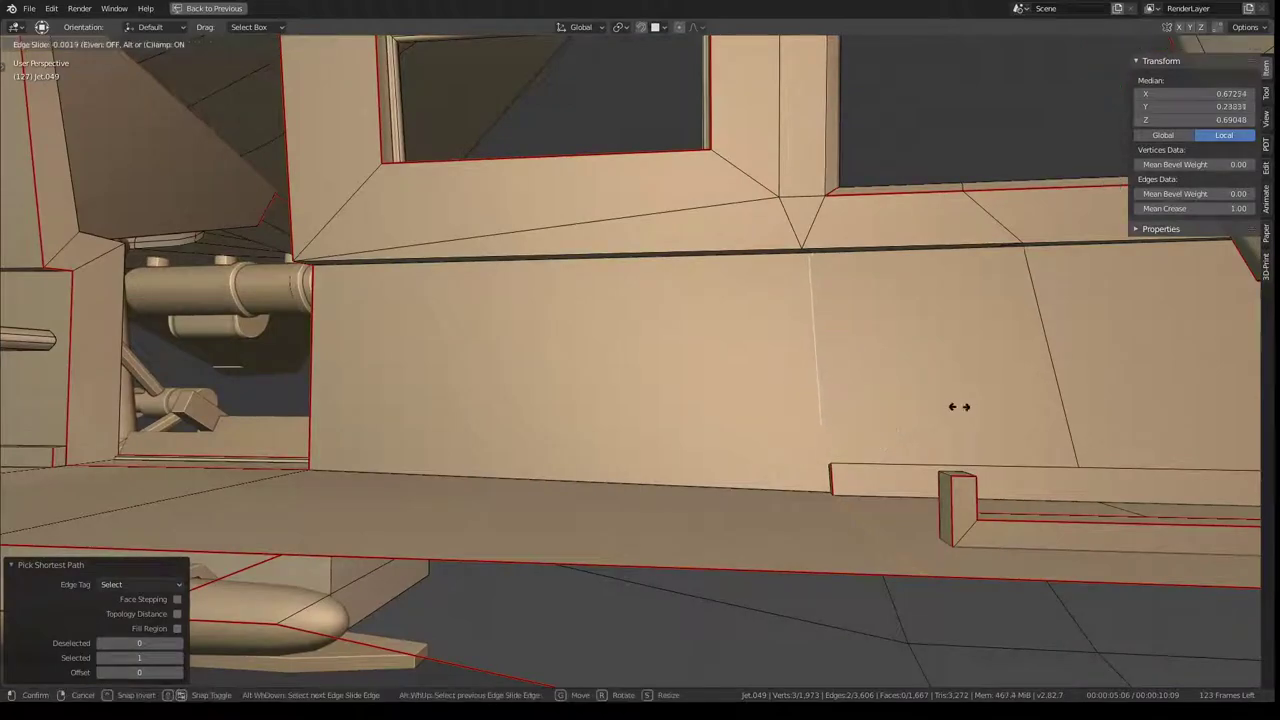
pyautogui.moveTo(799, 300)
pyautogui.mouseDown(button='middle')
pyautogui.moveTo(786, 237)
pyautogui.moveTo(739, 266)
pyautogui.mouseUp(button='middle')
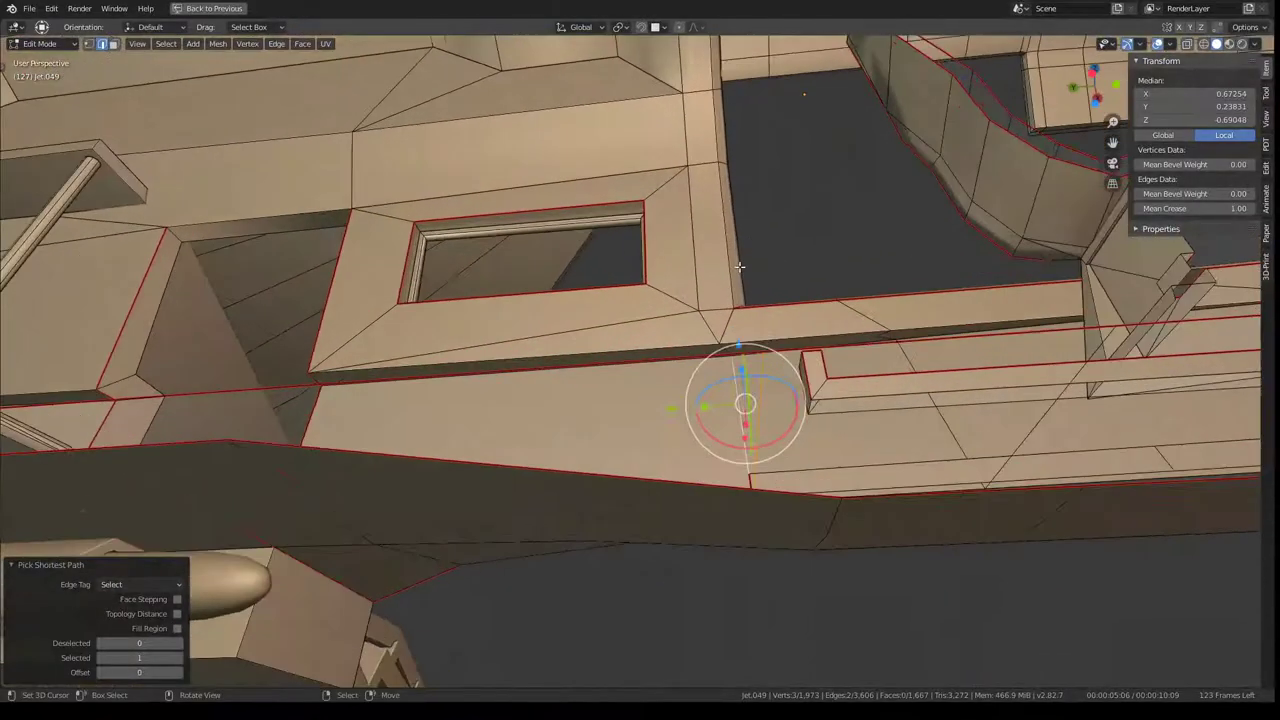
pyautogui.moveTo(730, 371); pyautogui.dragTo(698, 307, button='middle')
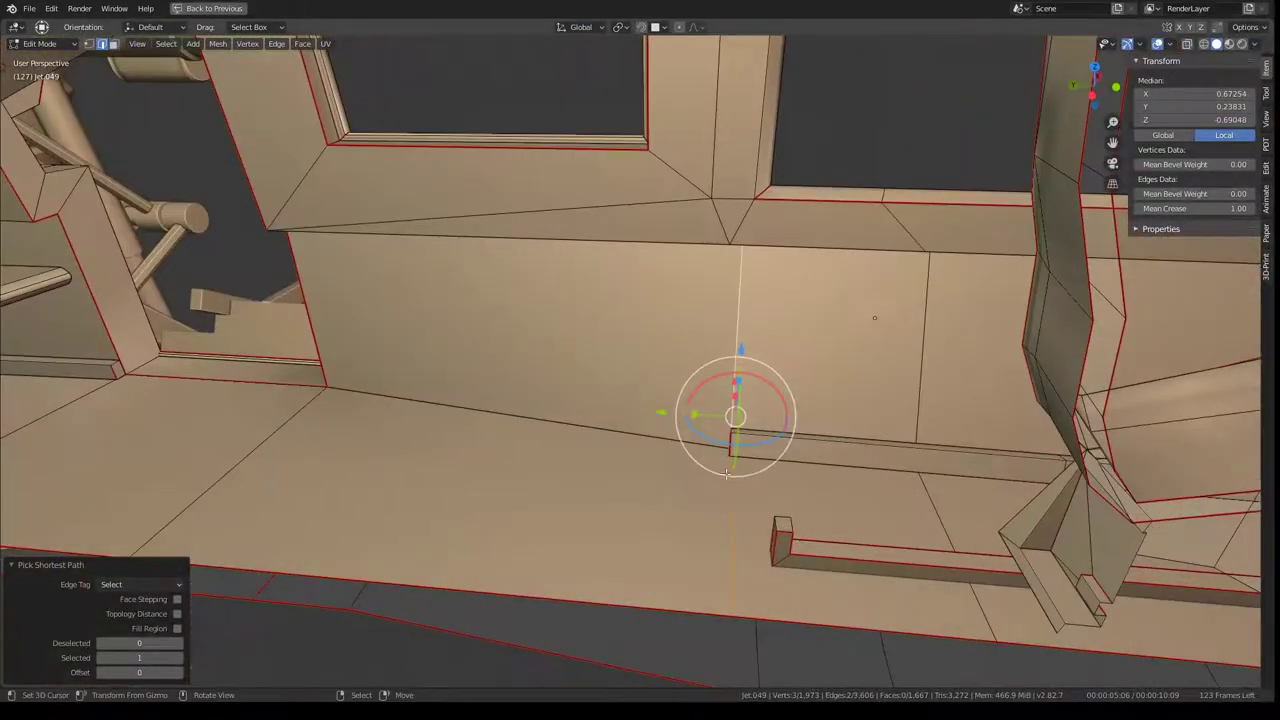
pyautogui.hotkey('ctrl', 'z')
pyautogui.press('KP_Decimal')
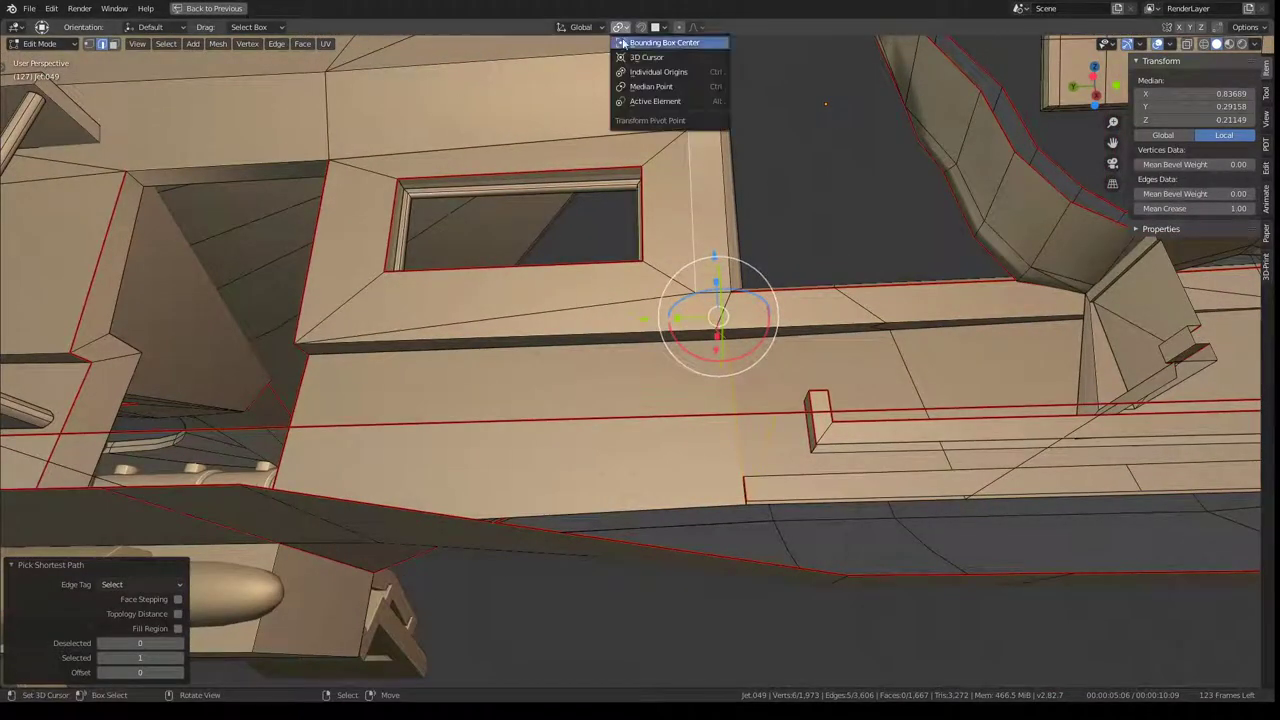
# Step: With pivot set to Active Element, flatten the selected vertices to Y scale 0
pyautogui.click(652, 101)
pyautogui.press('s')
pyautogui.press('y')
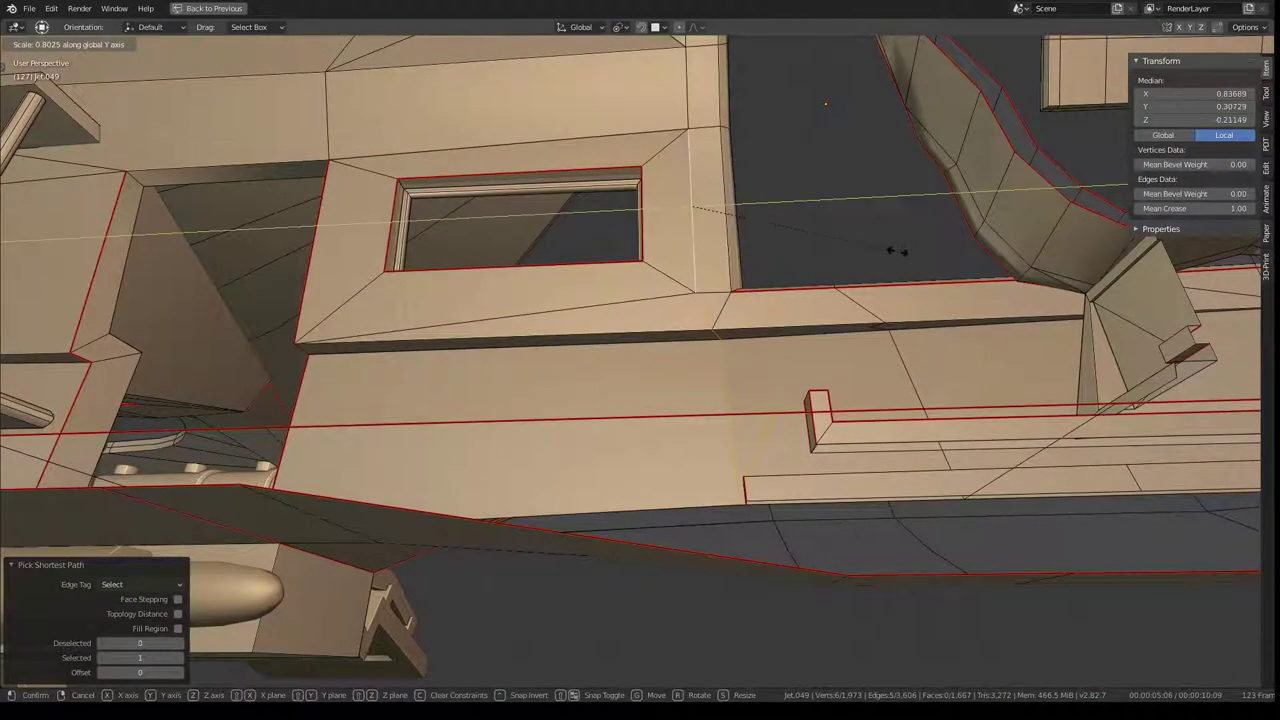
pyautogui.press('Return')
# Step: Mark the vertical cockpit-side edge as a seam
pyautogui.moveTo(897, 251)
pyautogui.mouseDown(button='middle')
pyautogui.moveTo(781, 241)
pyautogui.moveTo(805, 373)
pyautogui.moveTo(606, 380)
pyautogui.moveTo(716, 245)
pyautogui.mouseUp(button='middle')
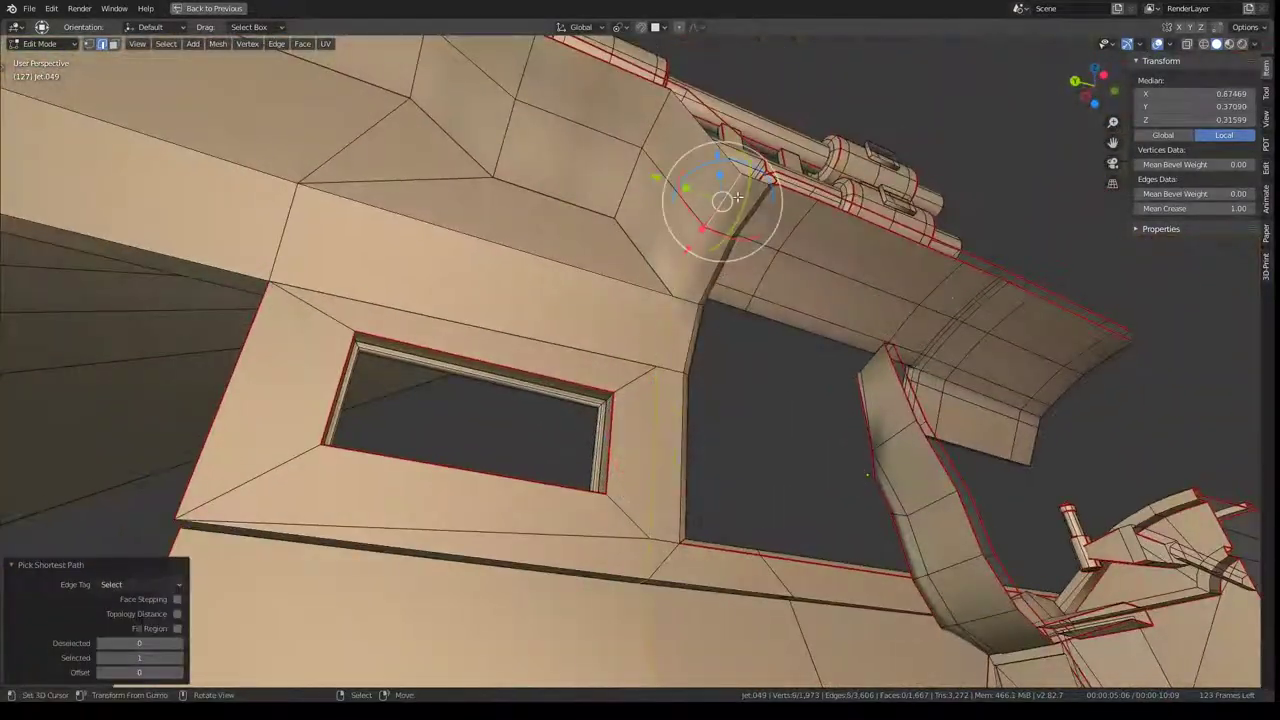
pyautogui.hotkey('ctrl', 'e')
pyautogui.click(982, 328)
pyautogui.moveTo(982, 328)
pyautogui.mouseDown(button='middle')
pyautogui.moveTo(821, 332)
pyautogui.moveTo(806, 347)
pyautogui.moveTo(955, 352)
pyautogui.mouseUp(button='middle')
# Step: Switch to face select and pick the seam-bounded linked cabin faces
pyautogui.click(114, 44)
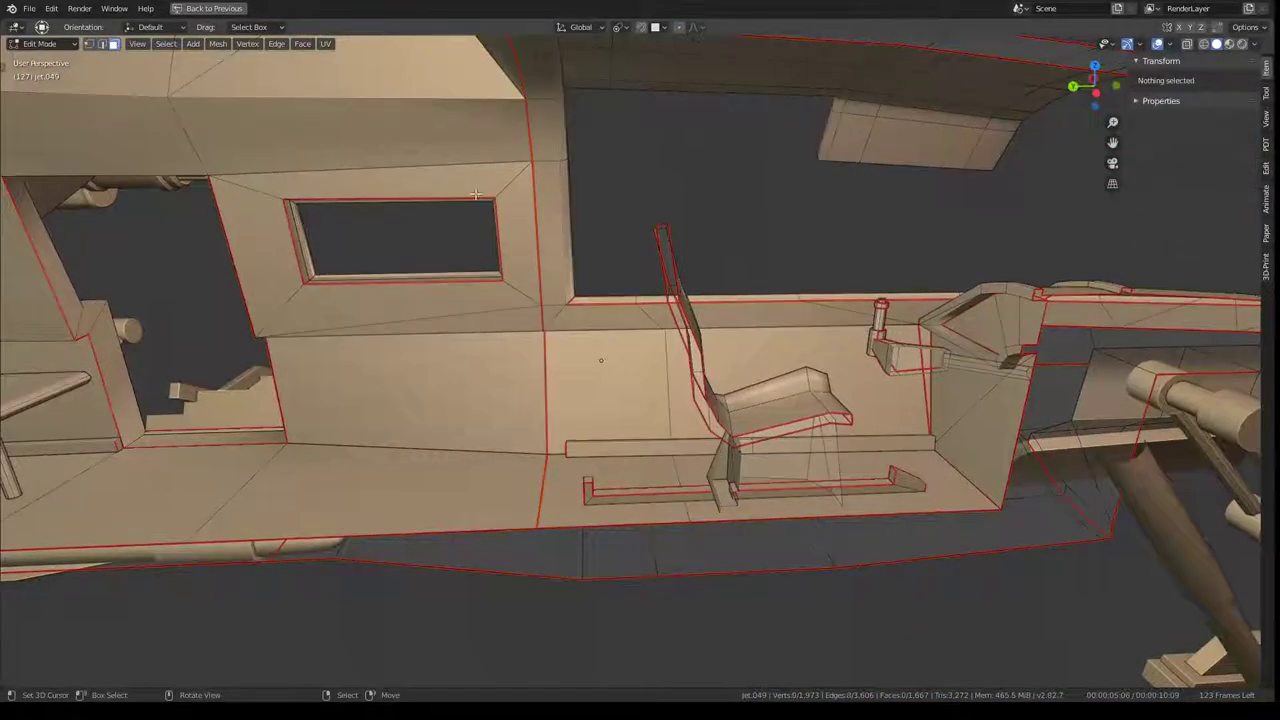
pyautogui.moveTo(665, 323); pyautogui.dragTo(777, 364, button='middle')
pyautogui.hotkey('ctrl', 'l')
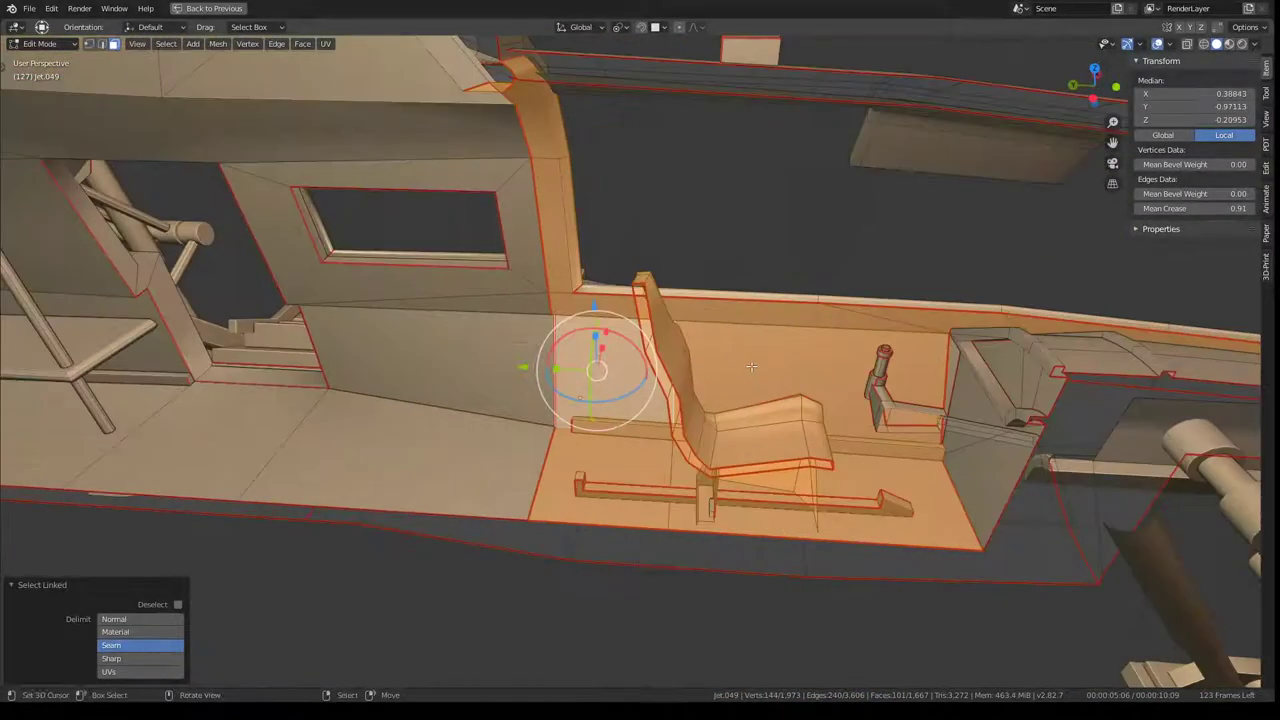
pyautogui.moveTo(787, 411); pyautogui.dragTo(678, 282, button='middle')
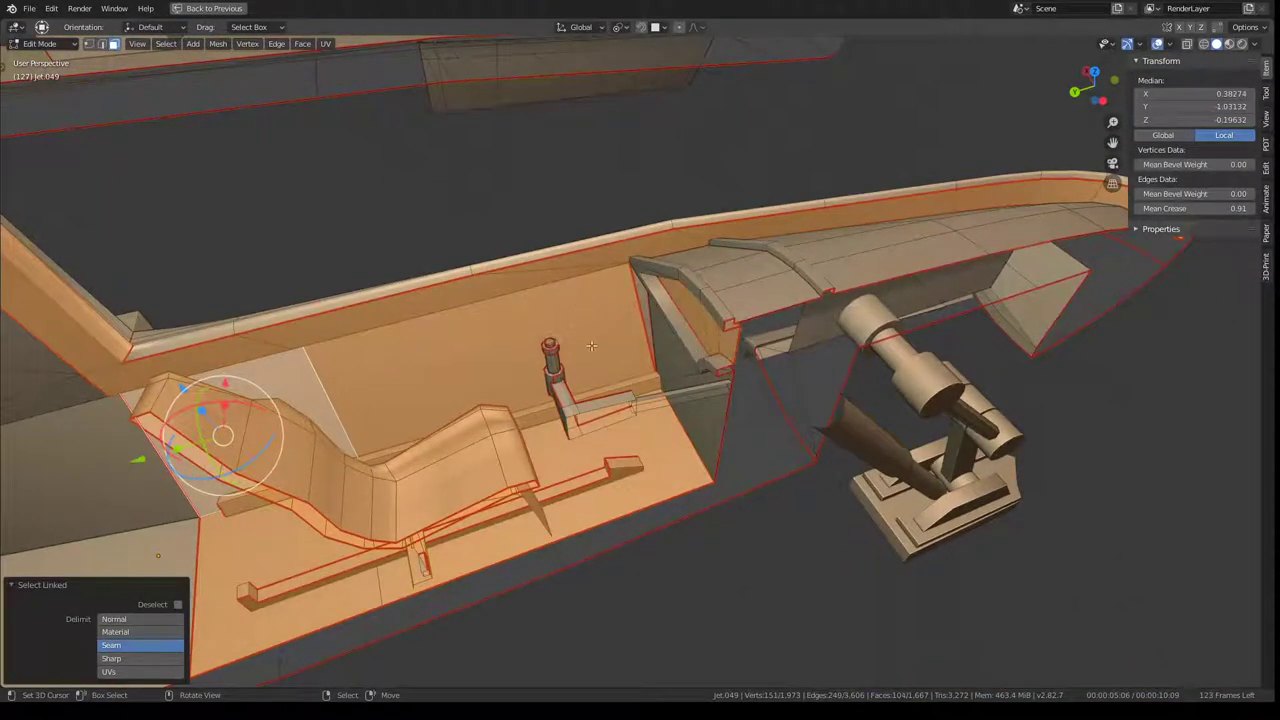
pyautogui.moveTo(557, 395); pyautogui.dragTo(638, 329, button='middle')
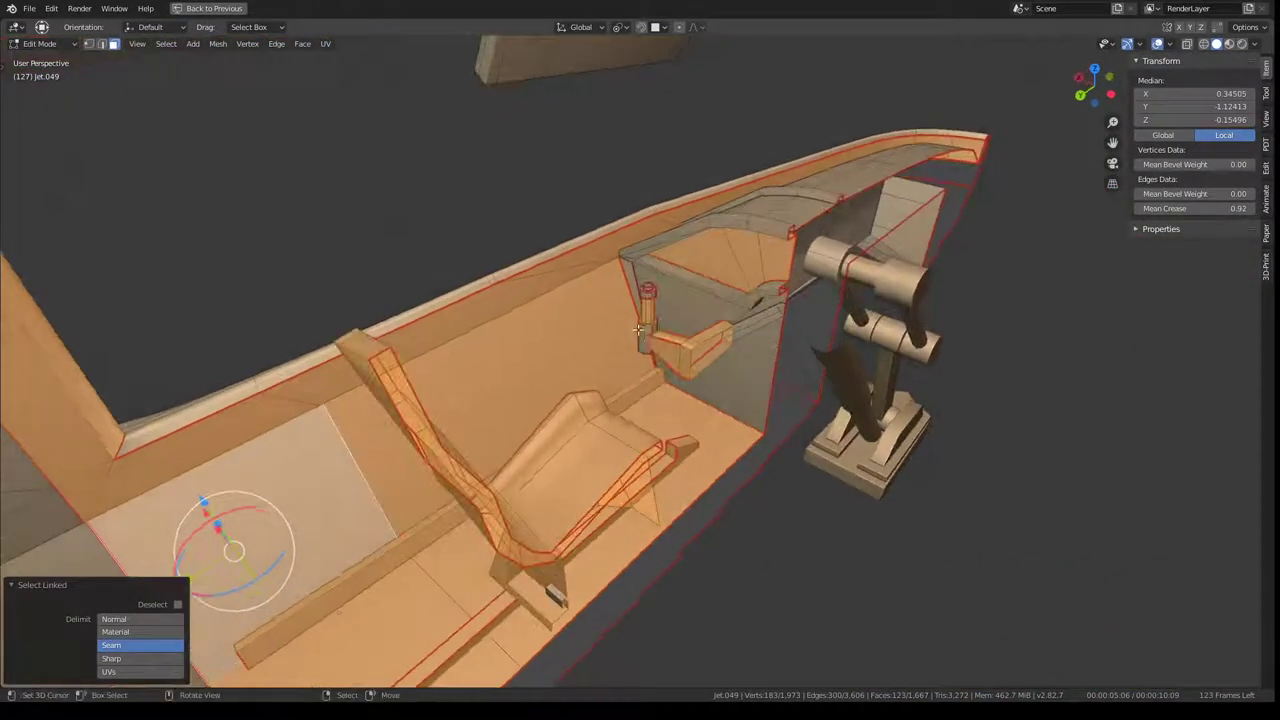
pyautogui.press('l')
pyautogui.scroll(3, 645, 295)
pyautogui.press('l')
pyautogui.scroll(-3, 678, 156)
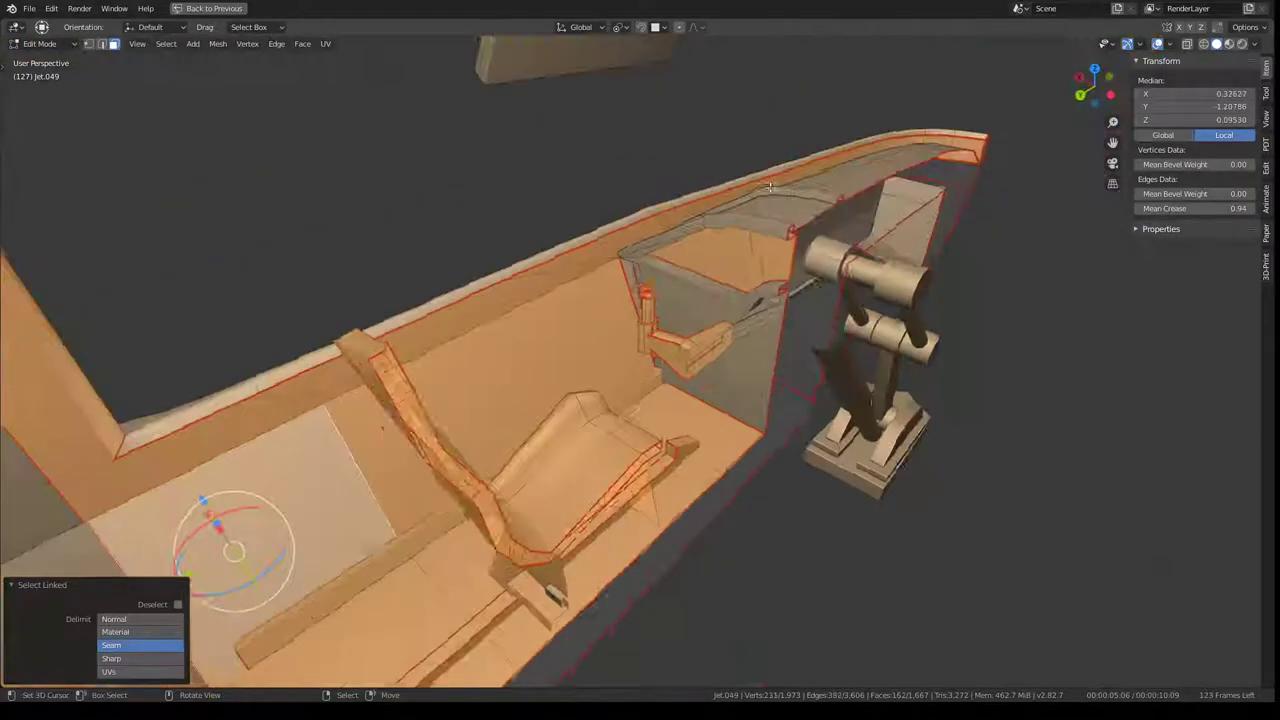
# Step: Add the cabin wall faces and further linked regions to the selection
pyautogui.moveTo(678, 156)
pyautogui.mouseDown(button='middle')
pyautogui.moveTo(740, 180)
pyautogui.moveTo(673, 215)
pyautogui.mouseUp(button='middle')
pyautogui.scroll(3, 701, 203)
pyautogui.press('l')
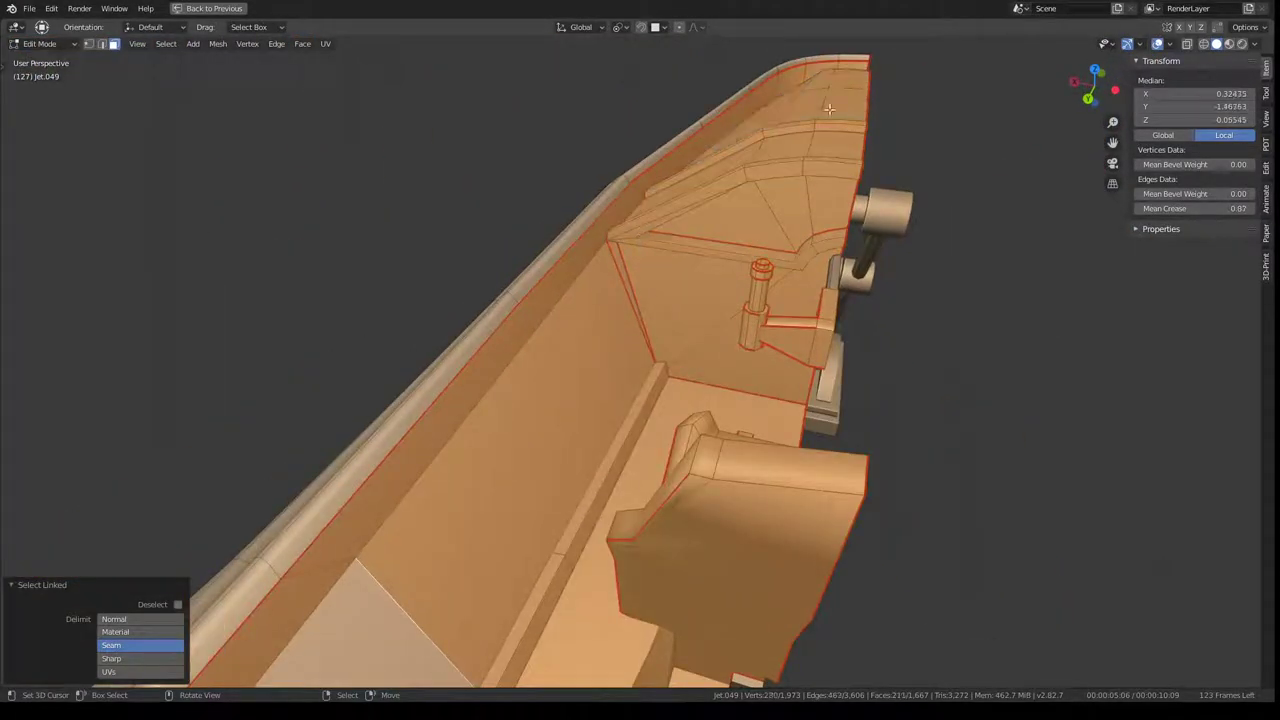
pyautogui.press('l')
pyautogui.scroll(-3, 829, 108)
pyautogui.moveTo(829, 108); pyautogui.dragTo(627, 297, button='middle')
pyautogui.scroll(2, 627, 297)
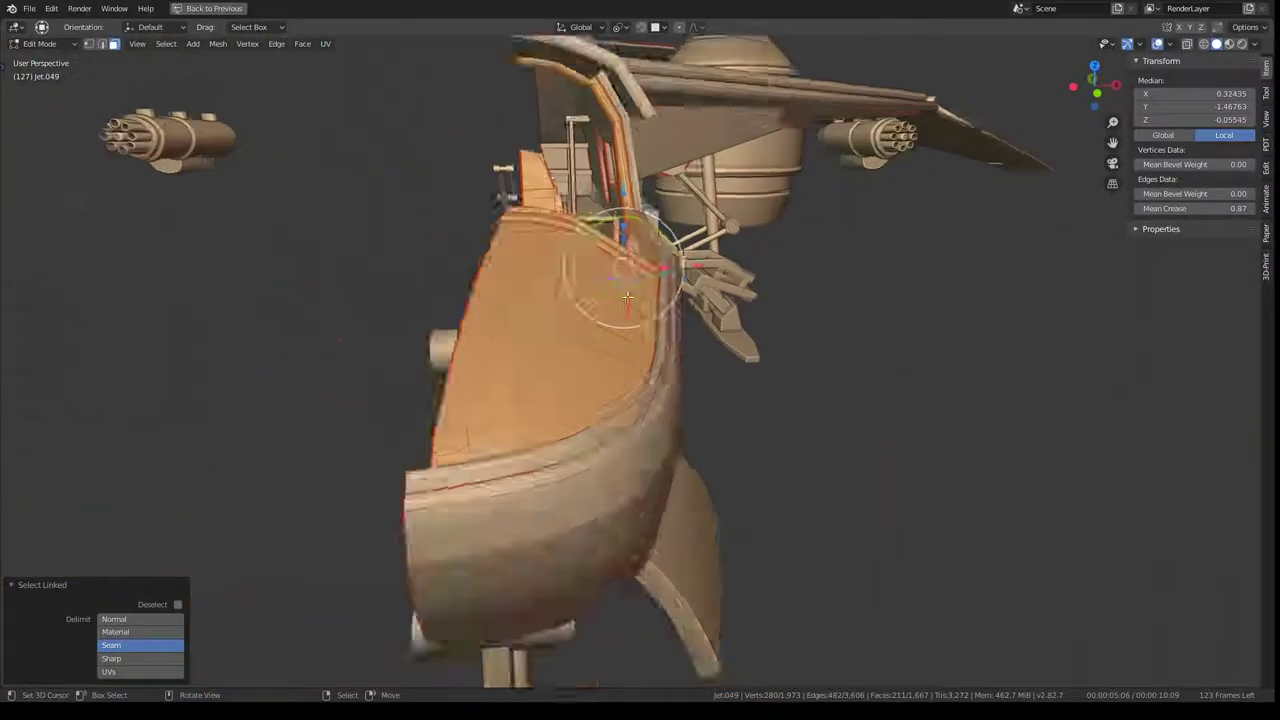
pyautogui.scroll(2, 627, 297)
pyautogui.press('l')
pyautogui.scroll(-3, 680, 316)
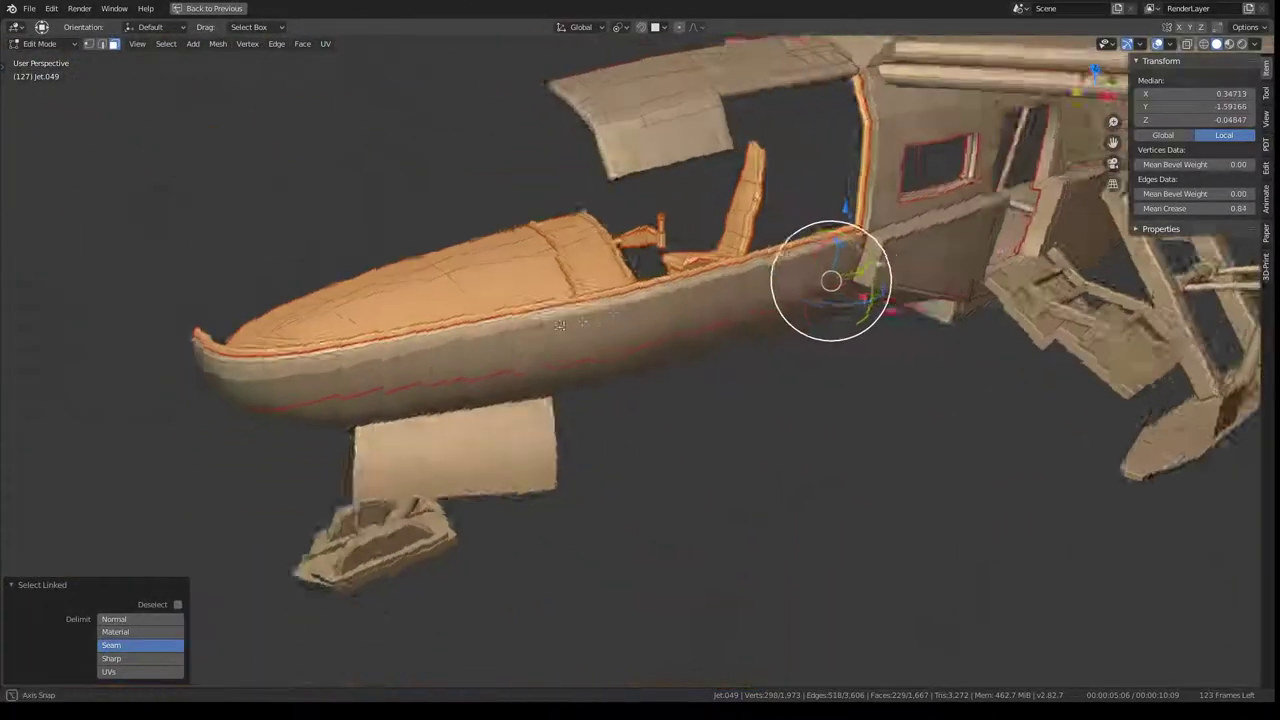
# Step: Add the upper bar faces to the linked cockpit selection
pyautogui.moveTo(680, 316)
pyautogui.mouseDown(button='middle')
pyautogui.moveTo(531, 123)
pyautogui.moveTo(694, 243)
pyautogui.moveTo(651, 300)
pyautogui.moveTo(634, 371)
pyautogui.moveTo(887, 346)
pyautogui.moveTo(737, 272)
pyautogui.mouseUp(button='middle')
pyautogui.scroll(2, 531, 123)
pyautogui.press('l')
pyautogui.scroll(3, 737, 272)
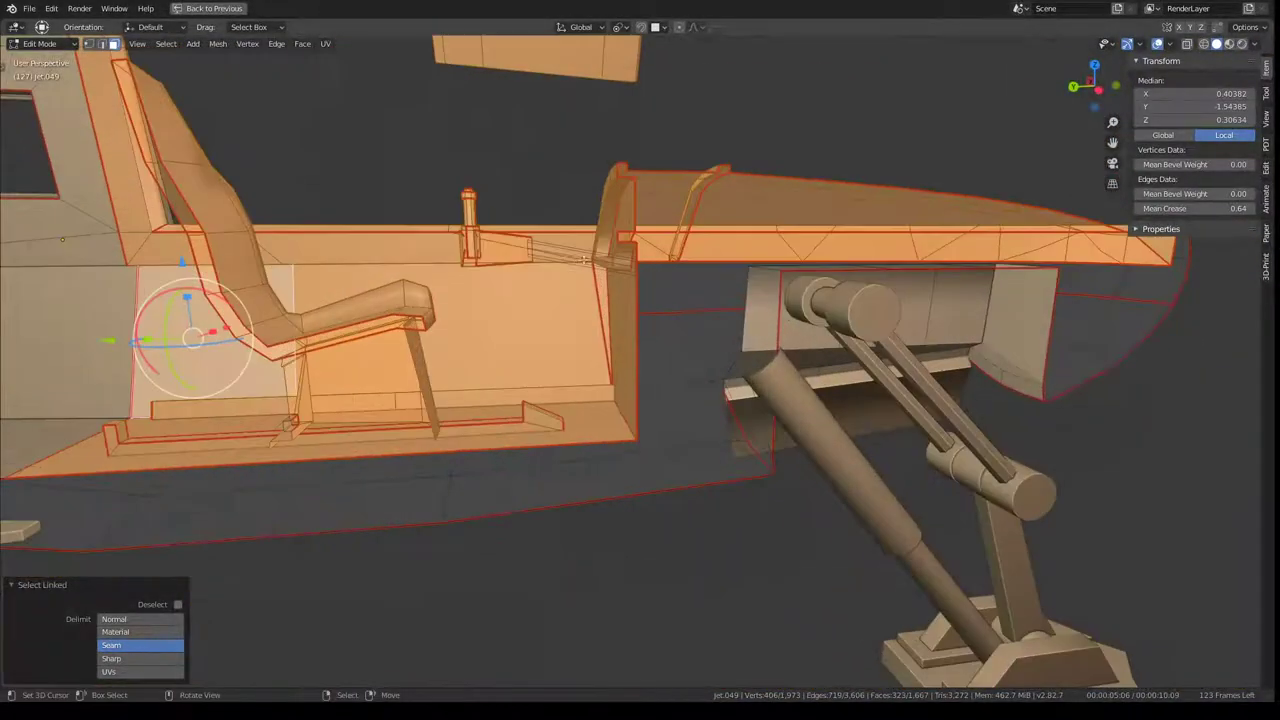
pyautogui.scroll(4, 737, 272)
pyautogui.scroll(-5, 737, 272)
pyautogui.moveTo(737, 272)
pyautogui.mouseDown(button='middle')
pyautogui.moveTo(643, 380)
pyautogui.moveTo(951, 251)
pyautogui.moveTo(1200, 386)
pyautogui.moveTo(857, 571)
pyautogui.moveTo(645, 312)
pyautogui.moveTo(622, 325)
pyautogui.mouseUp(button='middle')
# Step: Separate the selected cockpit faces into a new object and move that piece aside in Object Mode
pyautogui.press('p')
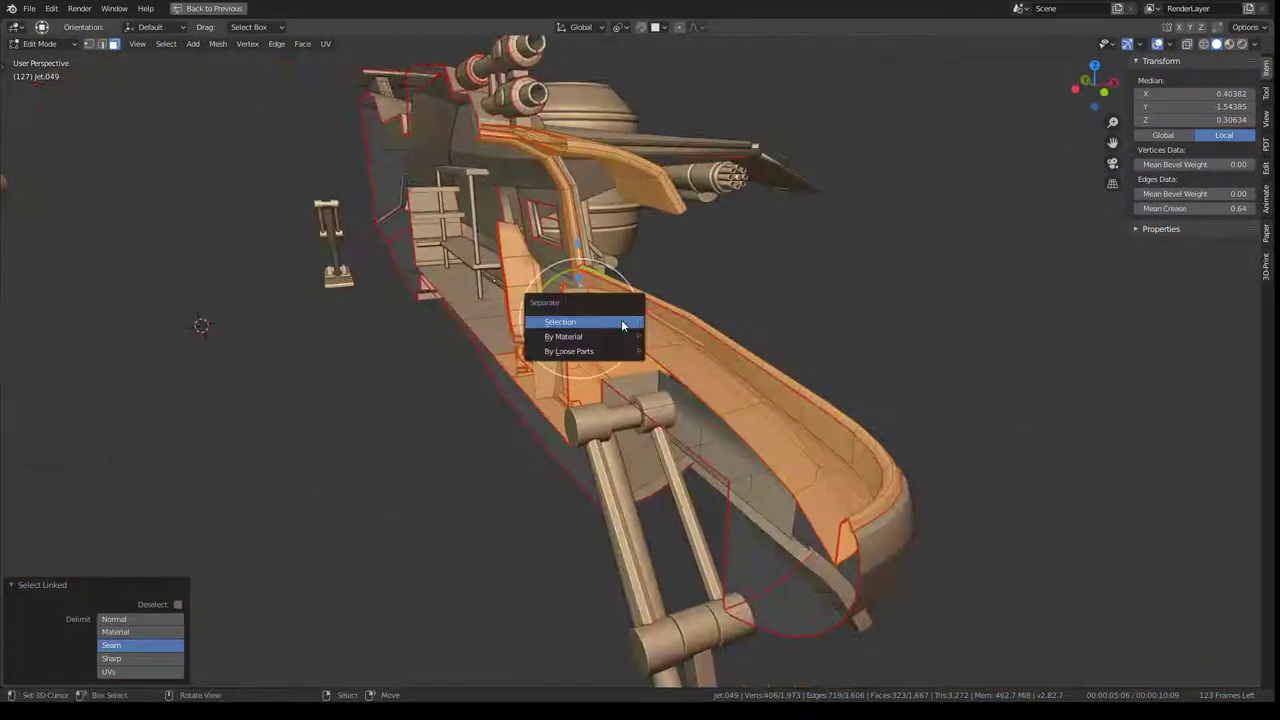
pyautogui.click(622, 325)
pyautogui.press('Tab')
pyautogui.moveTo(707, 351)
pyautogui.mouseDown(button='middle')
pyautogui.moveTo(717, 378)
pyautogui.moveTo(734, 374)
pyautogui.mouseUp(button='middle')
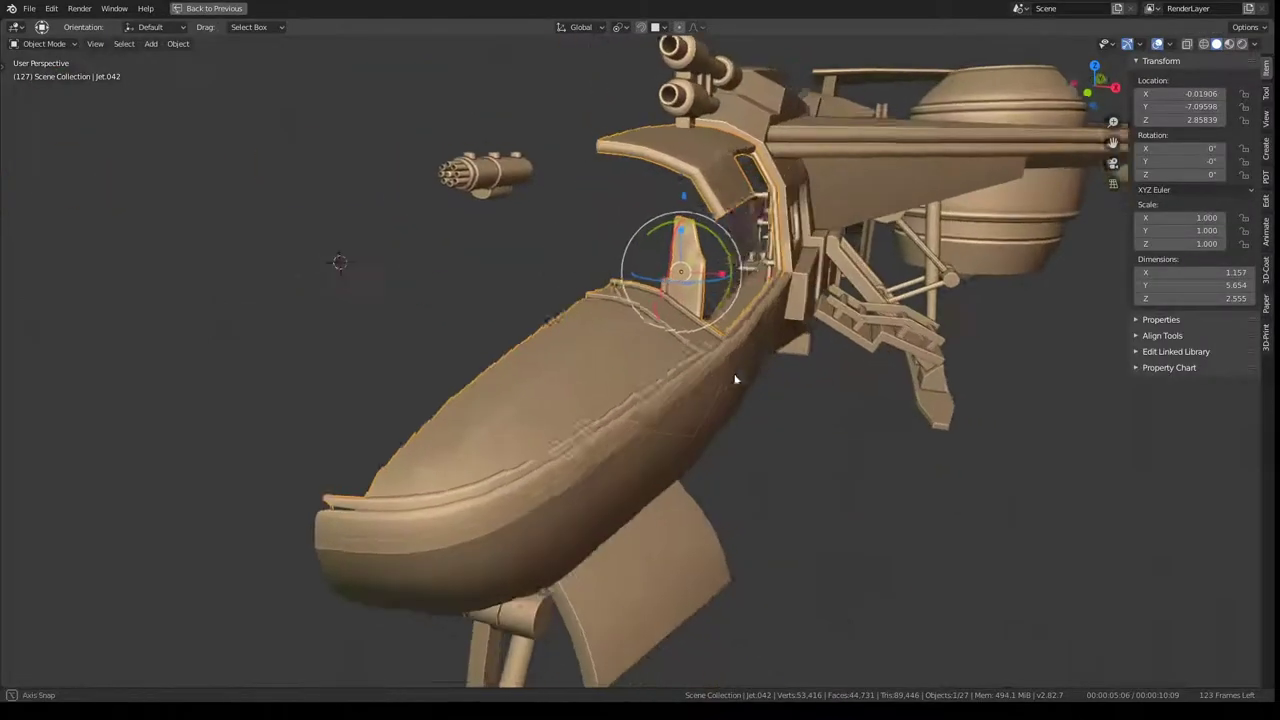
pyautogui.press('g')
pyautogui.moveTo(602, 186)
pyautogui.mouseDown(button='middle')
pyautogui.moveTo(700, 328)
pyautogui.moveTo(523, 343)
pyautogui.moveTo(239, 322)
pyautogui.moveTo(613, 334)
pyautogui.moveTo(463, 323)
pyautogui.moveTo(534, 323)
pyautogui.moveTo(886, 352)
pyautogui.moveTo(757, 257)
pyautogui.mouseUp(button='middle')
pyautogui.click(239, 322)
# Step: Isolate hull piece Jet.049 in local view and select its linked floor faces in Edit Mode
pyautogui.click(700, 370)
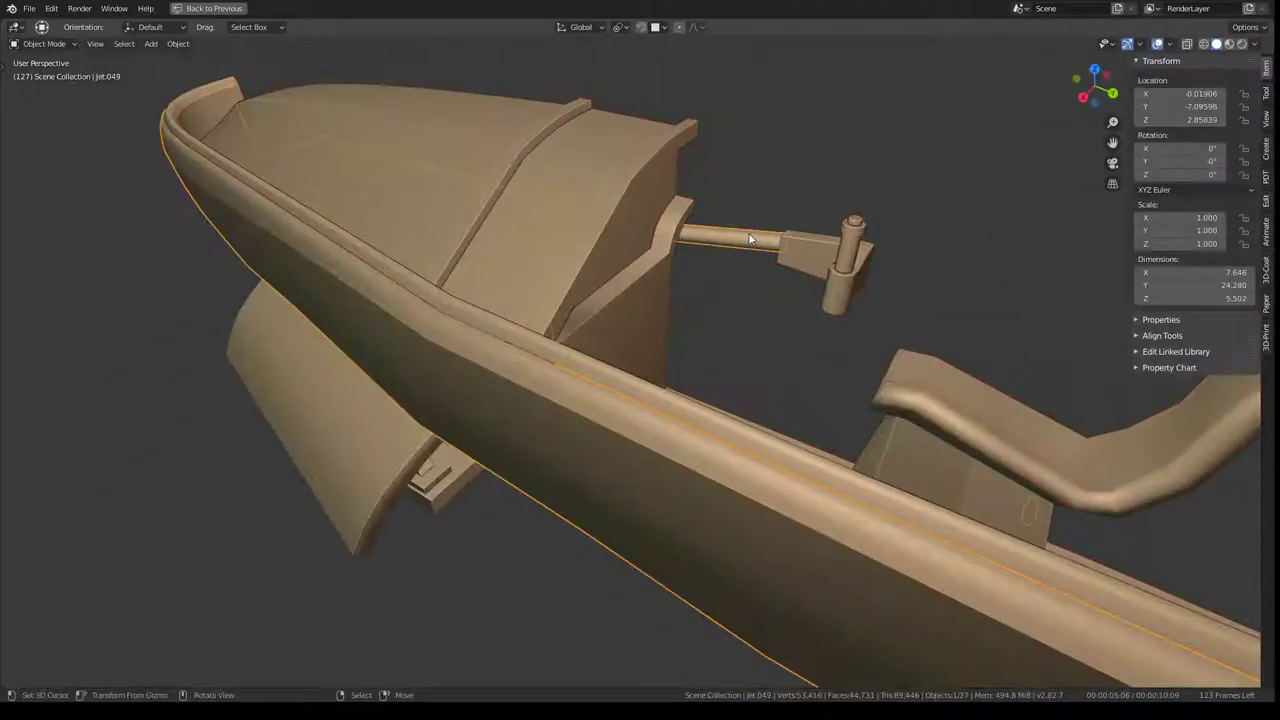
pyautogui.moveTo(700, 370); pyautogui.dragTo(627, 383, button='middle')
pyautogui.press('KP_Divide')
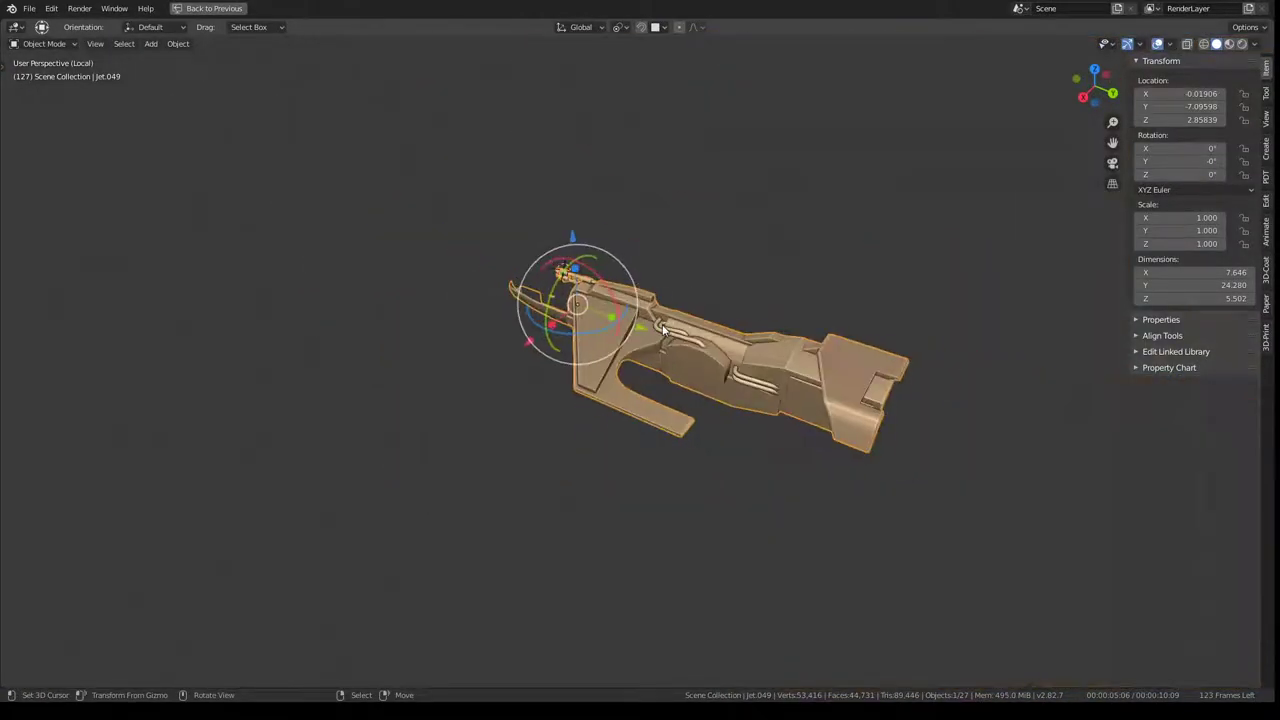
pyautogui.scroll(5, 680, 280)
pyautogui.moveTo(680, 280)
pyautogui.mouseDown(button='middle')
pyautogui.moveTo(726, 270)
pyautogui.moveTo(740, 372)
pyautogui.moveTo(724, 408)
pyautogui.mouseUp(button='middle')
pyautogui.press('Tab')
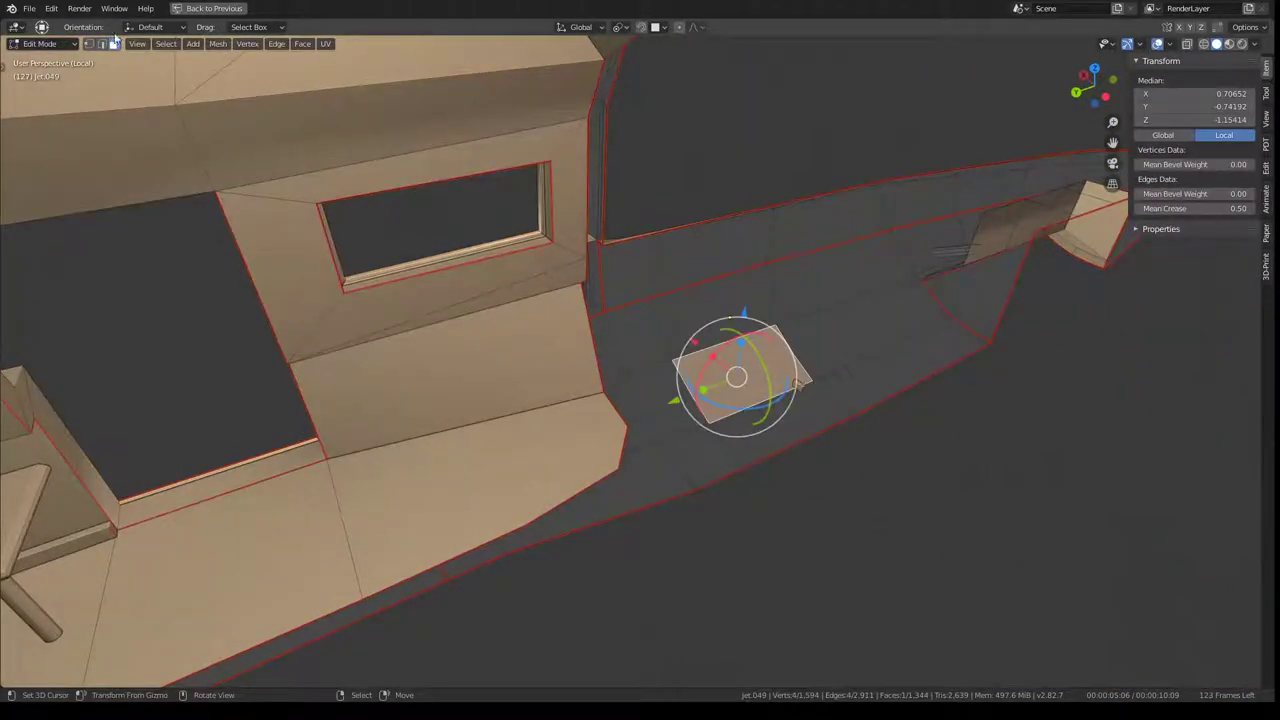
pyautogui.press('l')
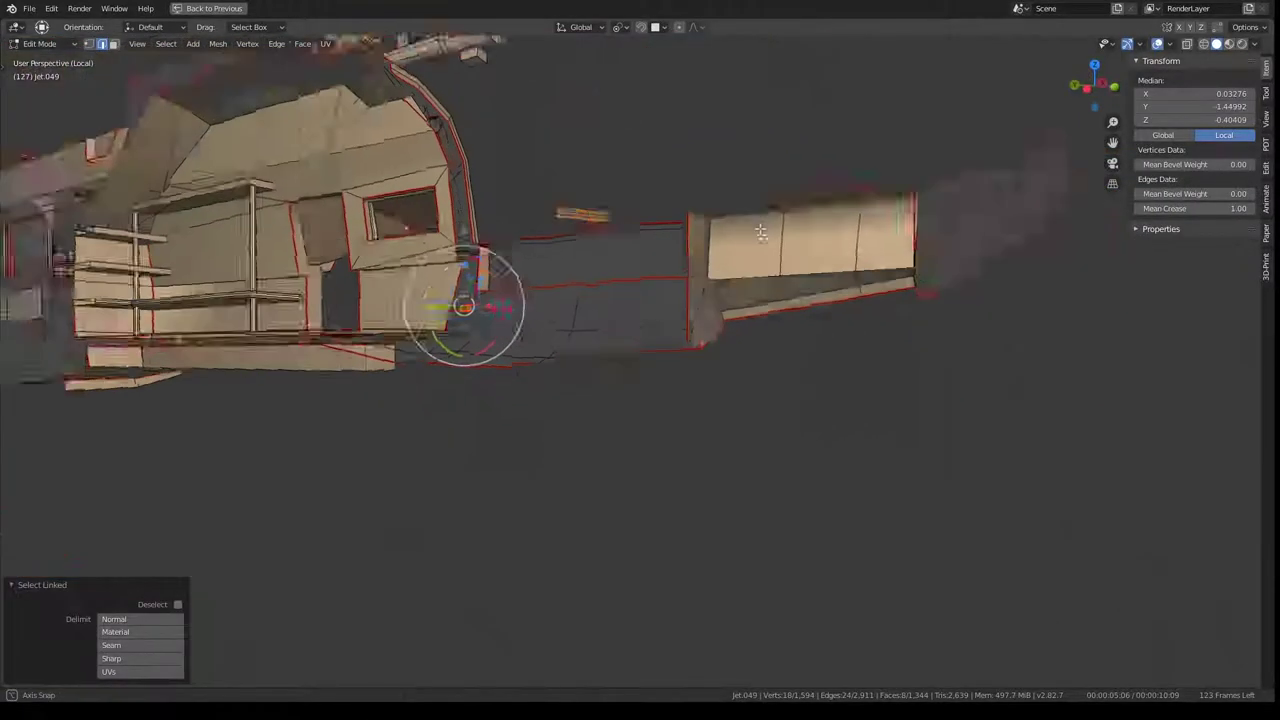
pyautogui.moveTo(955, 253)
pyautogui.mouseDown(button='middle')
pyautogui.moveTo(757, 270)
pyautogui.moveTo(865, 288)
pyautogui.mouseUp(button='middle')
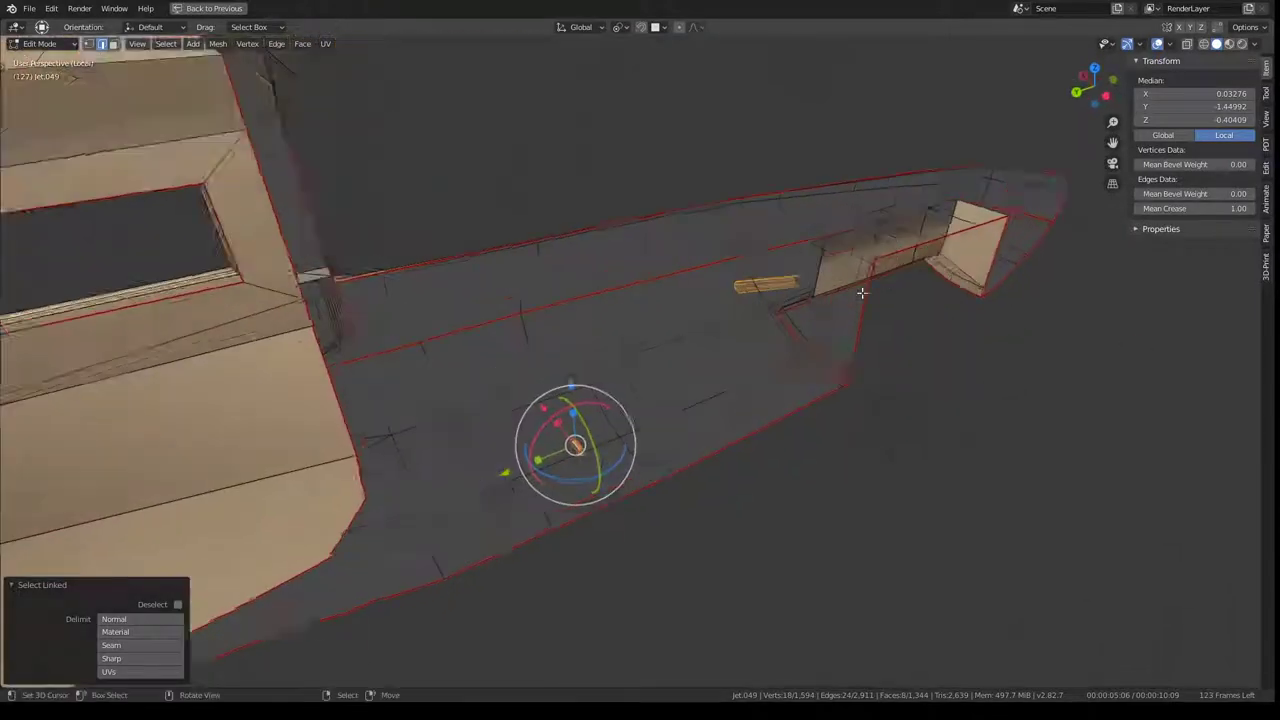
pyautogui.scroll(4, 865, 288)
# Step: Separate the floor faces as Jet.074, return to Object Mode and leave local view
pyautogui.press('p')
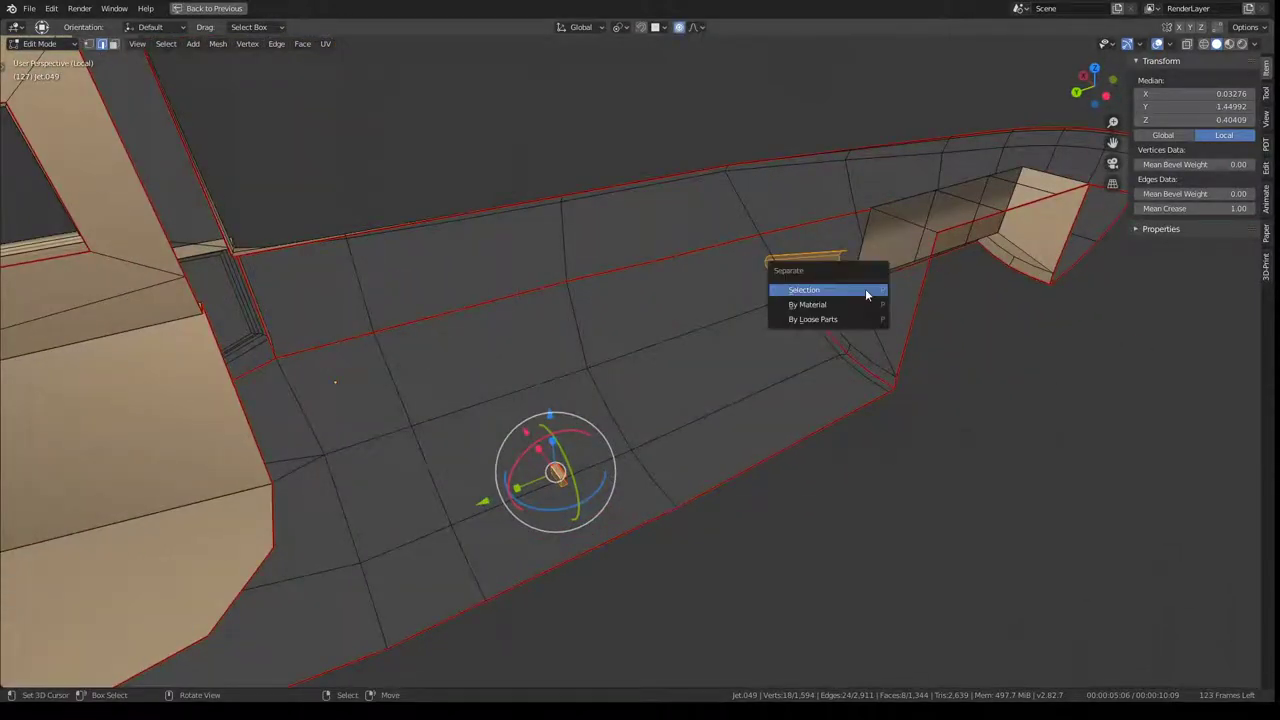
pyautogui.click(865, 288)
pyautogui.moveTo(865, 288); pyautogui.dragTo(599, 297, button='middle')
pyautogui.scroll(-5, 599, 297)
pyautogui.press('Tab')
pyautogui.scroll(3, 580, 295)
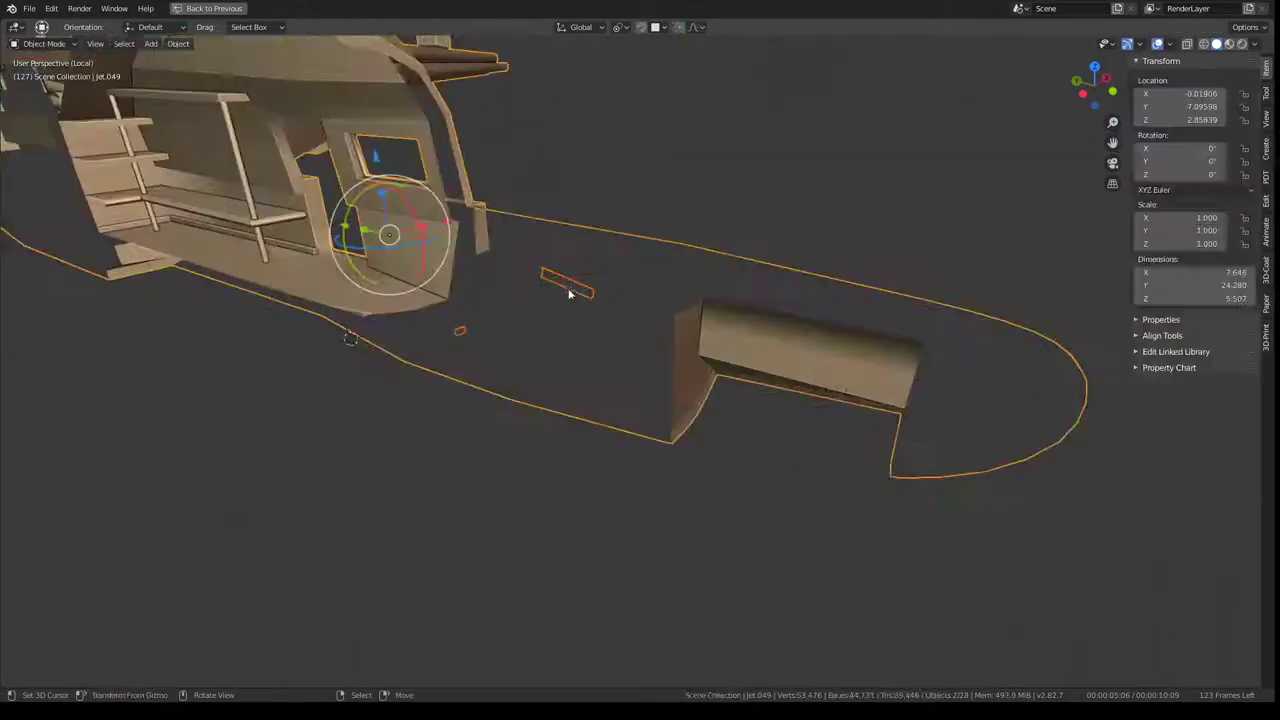
pyautogui.moveTo(578, 253); pyautogui.dragTo(661, 300, button='middle')
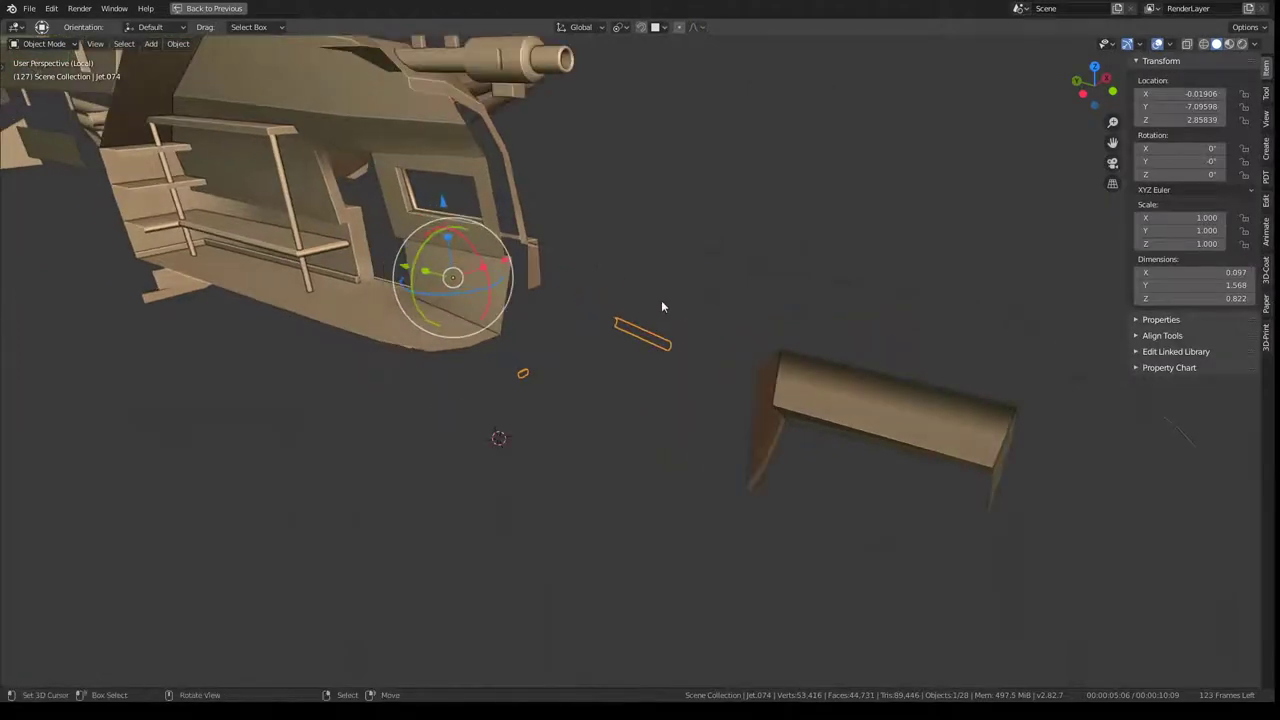
pyautogui.press('KP_Divide')
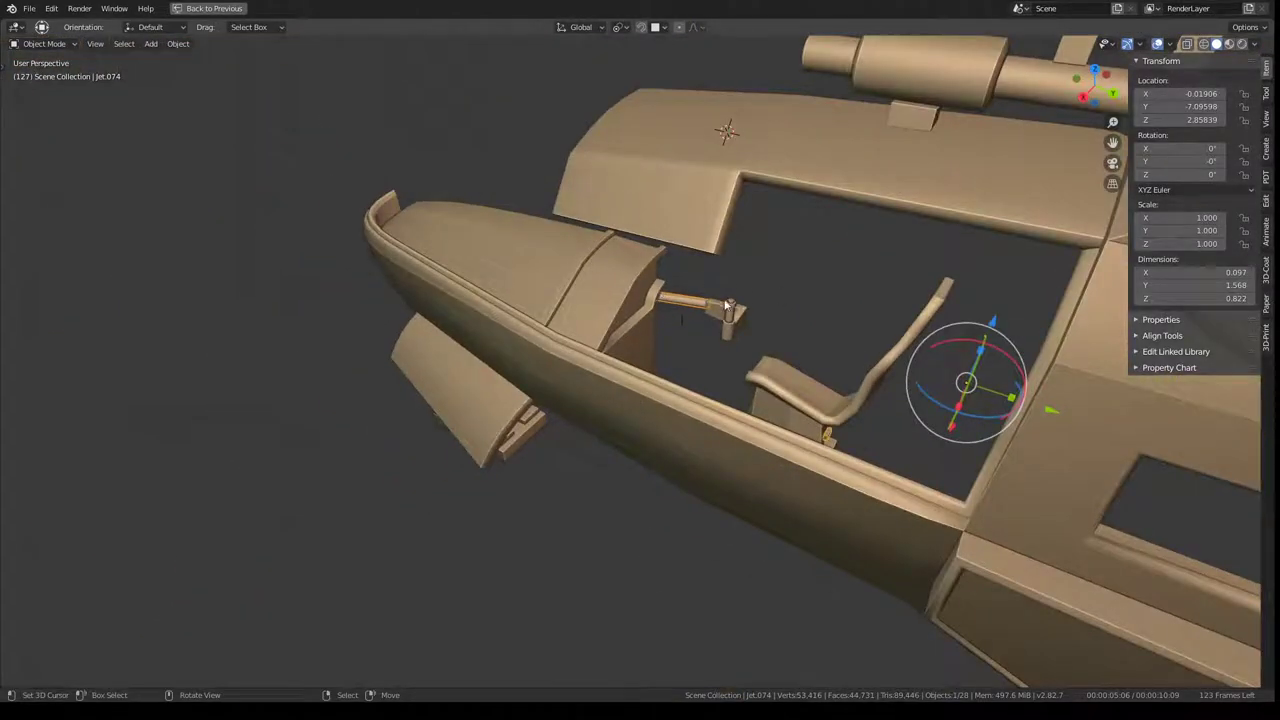
# Step: Select the Jet.042 cockpit panel, enter Edit Mode and pick one of its edges
pyautogui.click(607, 266)
pyautogui.moveTo(607, 266)
pyautogui.mouseDown(button='middle')
pyautogui.moveTo(724, 297)
pyautogui.moveTo(541, 316)
pyautogui.mouseUp(button='middle')
pyautogui.scroll(3, 541, 316)
pyautogui.press('Tab')
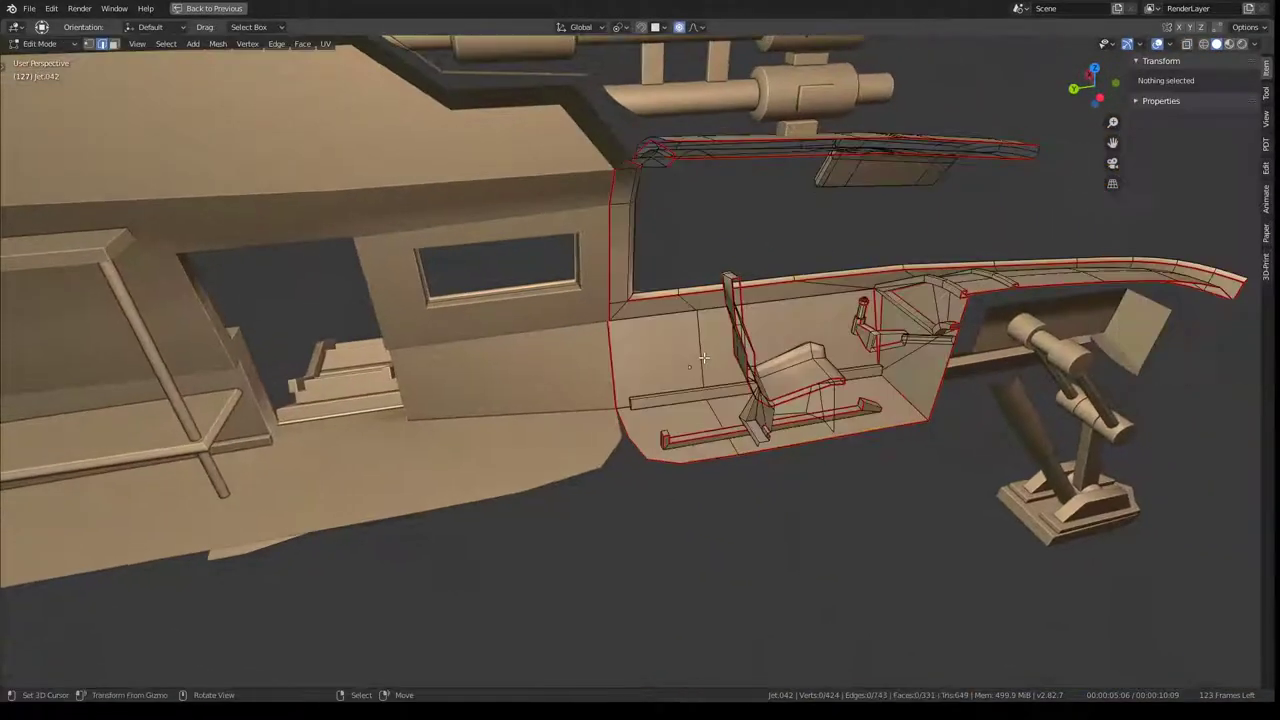
pyautogui.scroll(3, 721, 389)
pyautogui.moveTo(721, 389); pyautogui.dragTo(557, 442, button='middle')
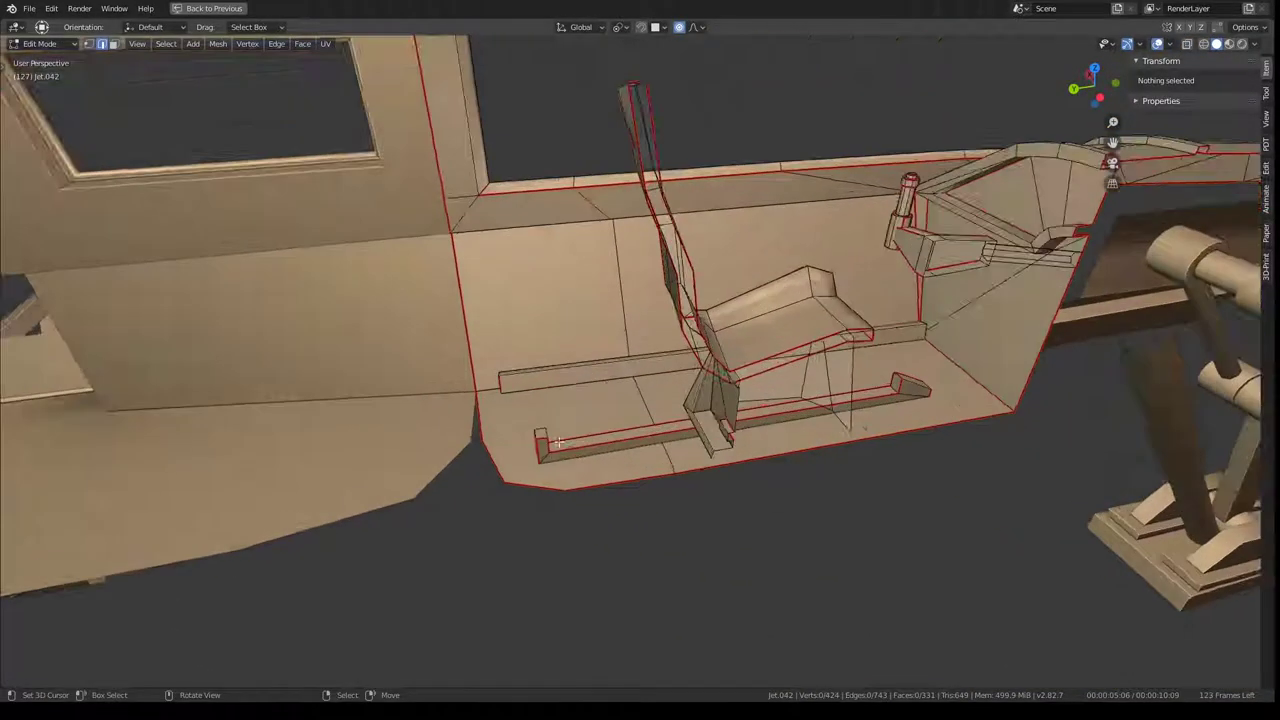
pyautogui.keyDown('alt'); pyautogui.click(535, 489); pyautogui.keyUp('alt')
pyautogui.scroll(-3, 535, 489)
pyautogui.moveTo(535, 489)
pyautogui.mouseDown(button='middle')
pyautogui.moveTo(495, 480)
pyautogui.moveTo(470, 440)
pyautogui.moveTo(580, 490)
pyautogui.mouseUp(button='middle')
# Step: Extend the edge selection along the upper rim by the cannons
pyautogui.scroll(2, 469, 499)
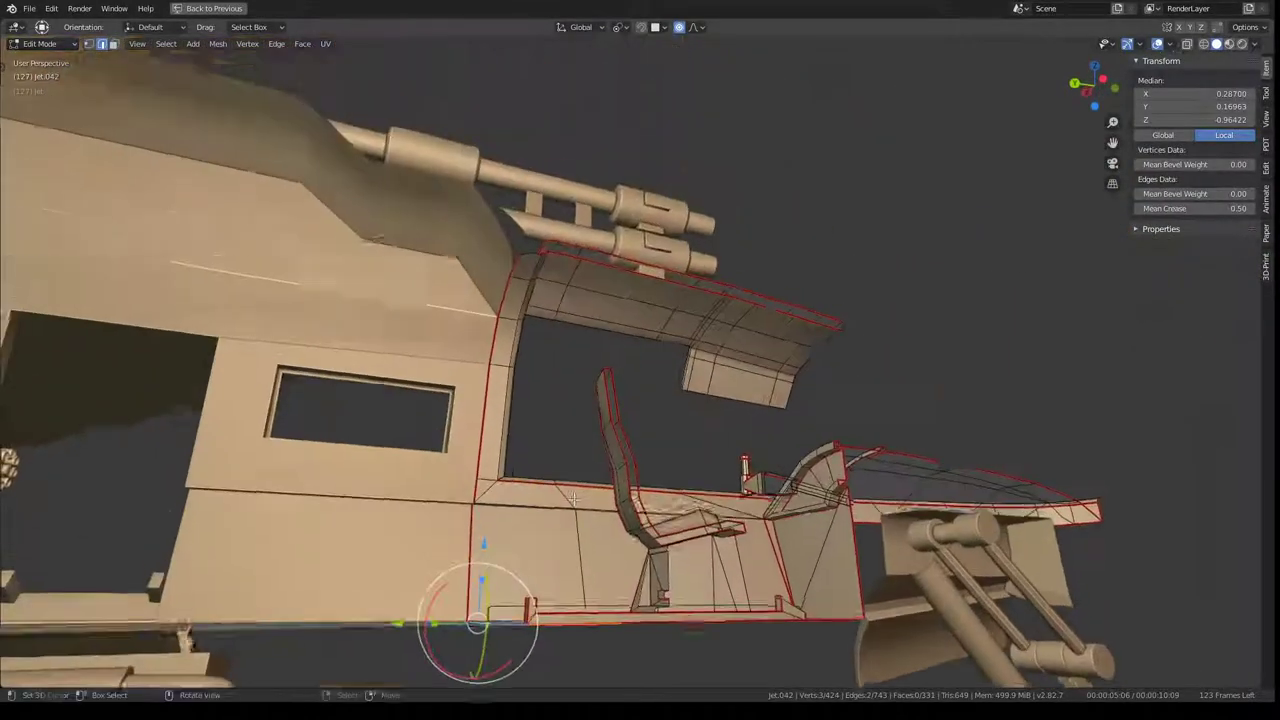
pyautogui.scroll(4, 583, 491)
pyautogui.scroll(3, 531, 375)
pyautogui.moveTo(531, 375)
pyautogui.mouseDown(button='middle')
pyautogui.moveTo(600, 350)
pyautogui.moveTo(485, 340)
pyautogui.mouseUp(button='middle')
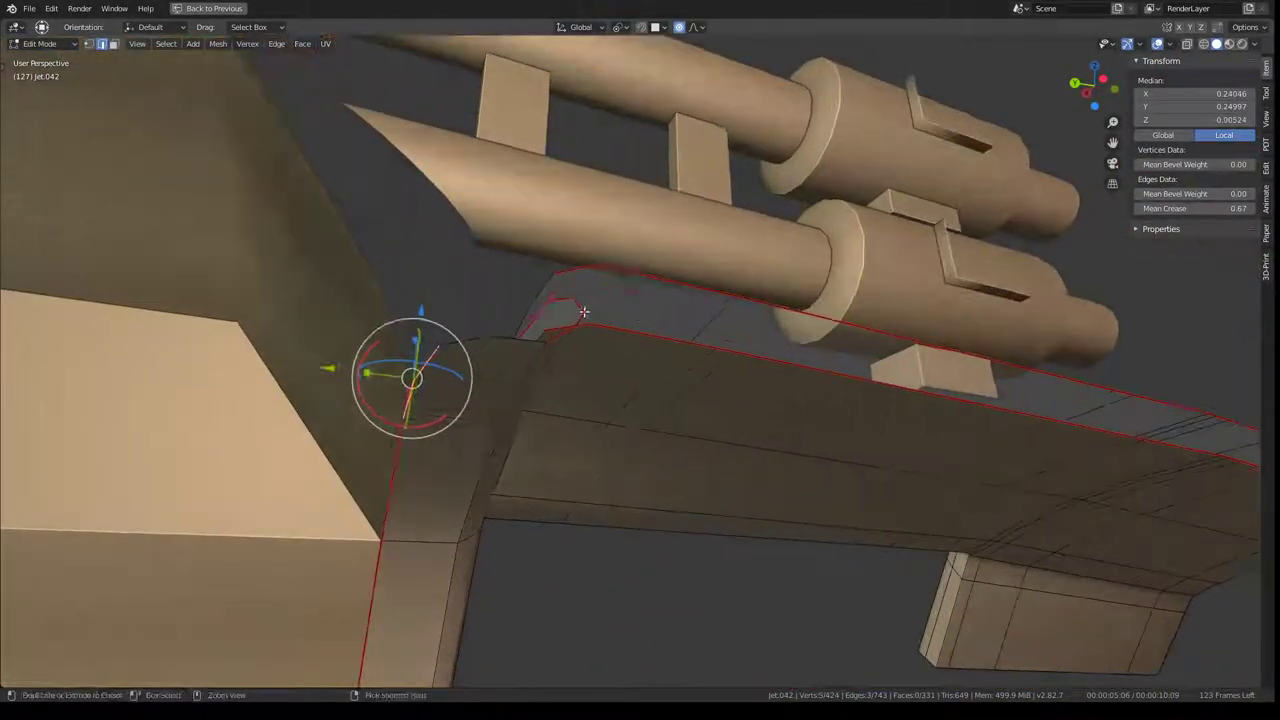
pyautogui.keyDown('ctrl'); pyautogui.click(485, 340); pyautogui.keyUp('ctrl')
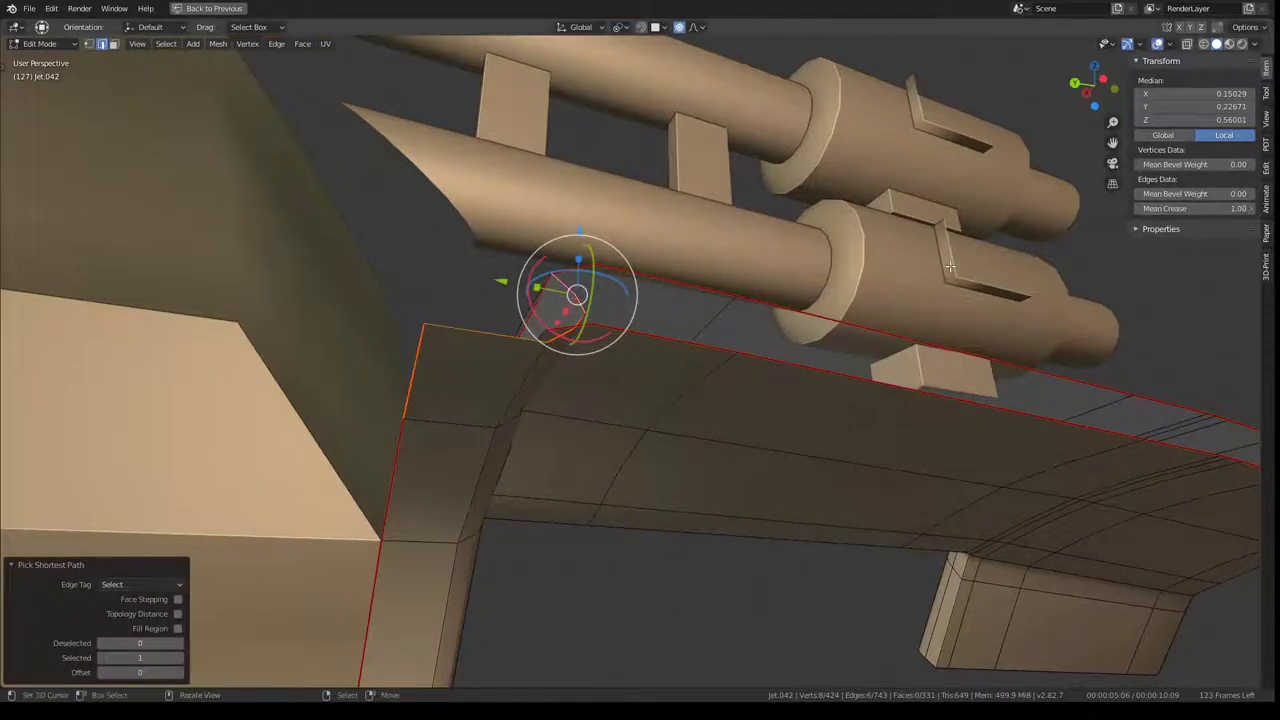
pyautogui.scroll(-5, 949, 265)
pyautogui.moveTo(837, 420)
pyautogui.mouseDown(button='middle')
pyautogui.moveTo(851, 234)
pyautogui.moveTo(565, 464)
pyautogui.mouseUp(button='middle')
pyautogui.scroll(2, 851, 234)
# Step: Give the upper rim edges a full 1.00 crease and return to Object Mode
pyautogui.press('Tab')
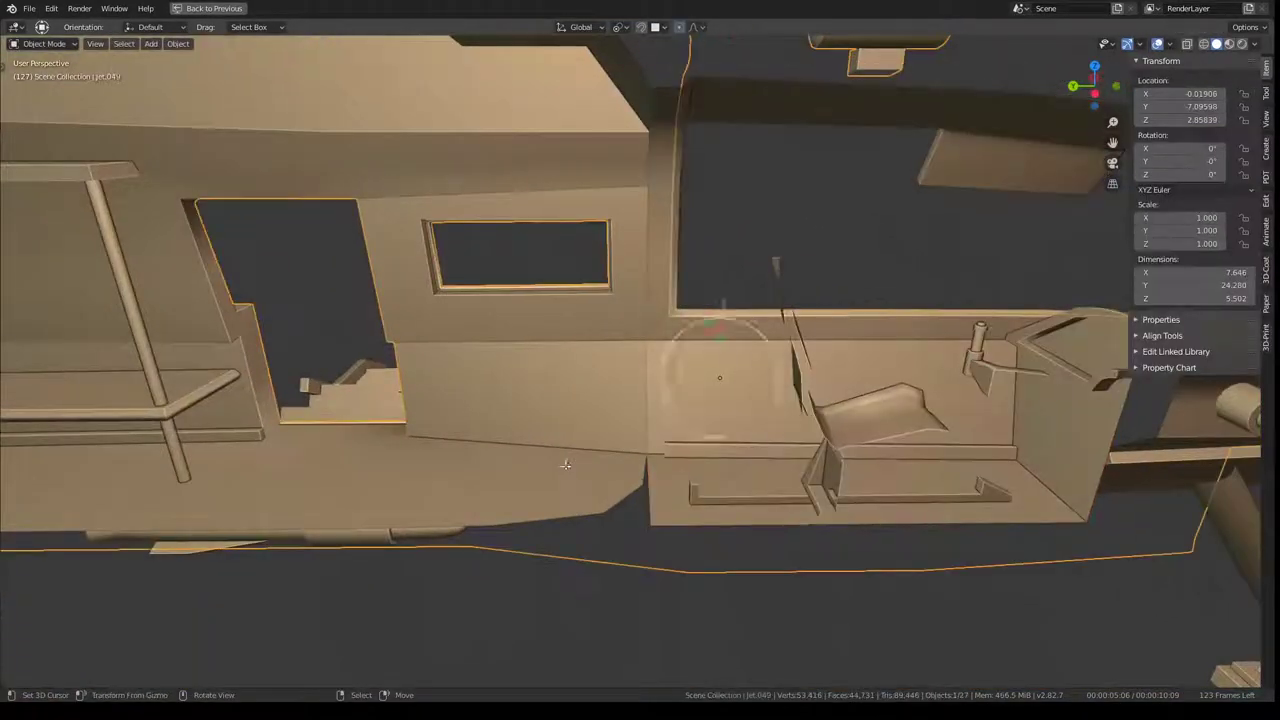
pyautogui.press('Tab')
pyautogui.moveTo(618, 372); pyautogui.dragTo(632, 225, button='middle')
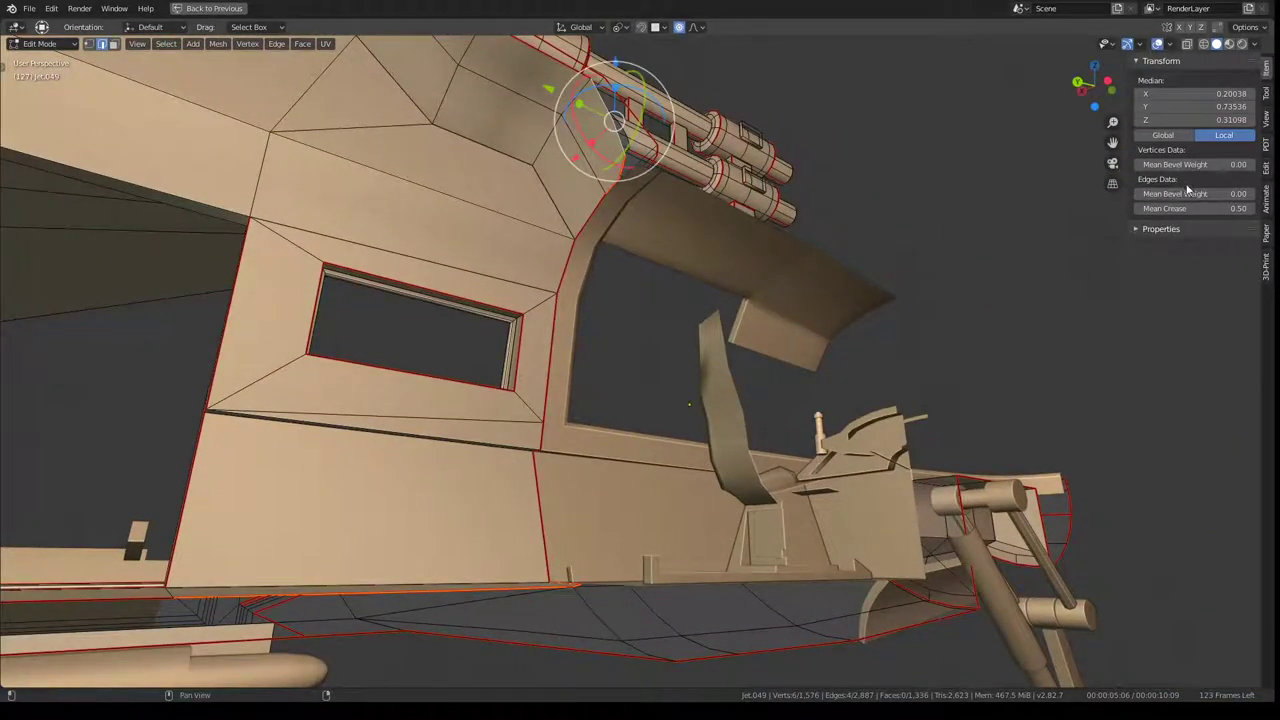
pyautogui.moveTo(900, 300)
pyautogui.mouseDown(button='middle')
pyautogui.moveTo(700, 380)
pyautogui.moveTo(578, 388)
pyautogui.mouseUp(button='middle')
pyautogui.press('Tab')
pyautogui.moveTo(910, 373)
pyautogui.mouseDown(button='middle')
pyautogui.moveTo(860, 310)
pyautogui.moveTo(794, 265)
pyautogui.moveTo(625, 265)
pyautogui.moveTo(400, 320)
pyautogui.mouseUp(button='middle')
# Step: Cancel the panel move, restore the full layout and toggle Exterior High visibility off and on
pyautogui.press('g')
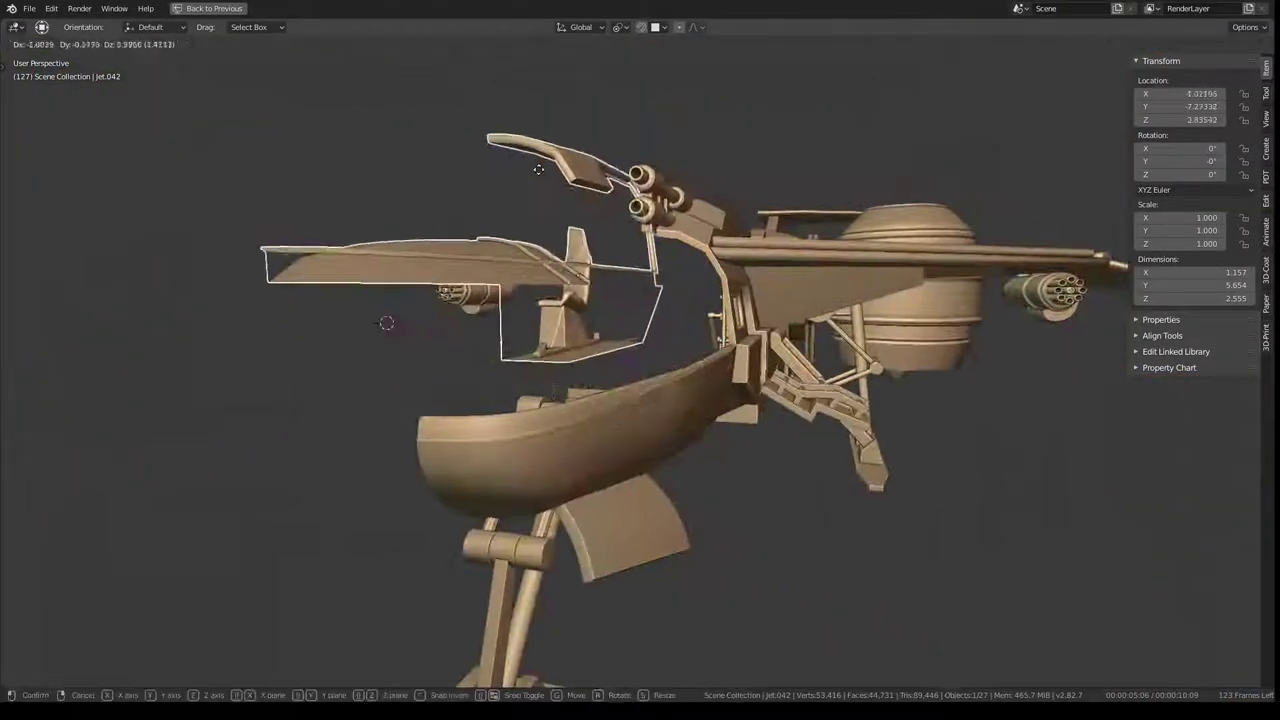
pyautogui.press('Escape')
pyautogui.scroll(5, 744, 247)
pyautogui.moveTo(744, 247); pyautogui.dragTo(780, 260, button='middle')
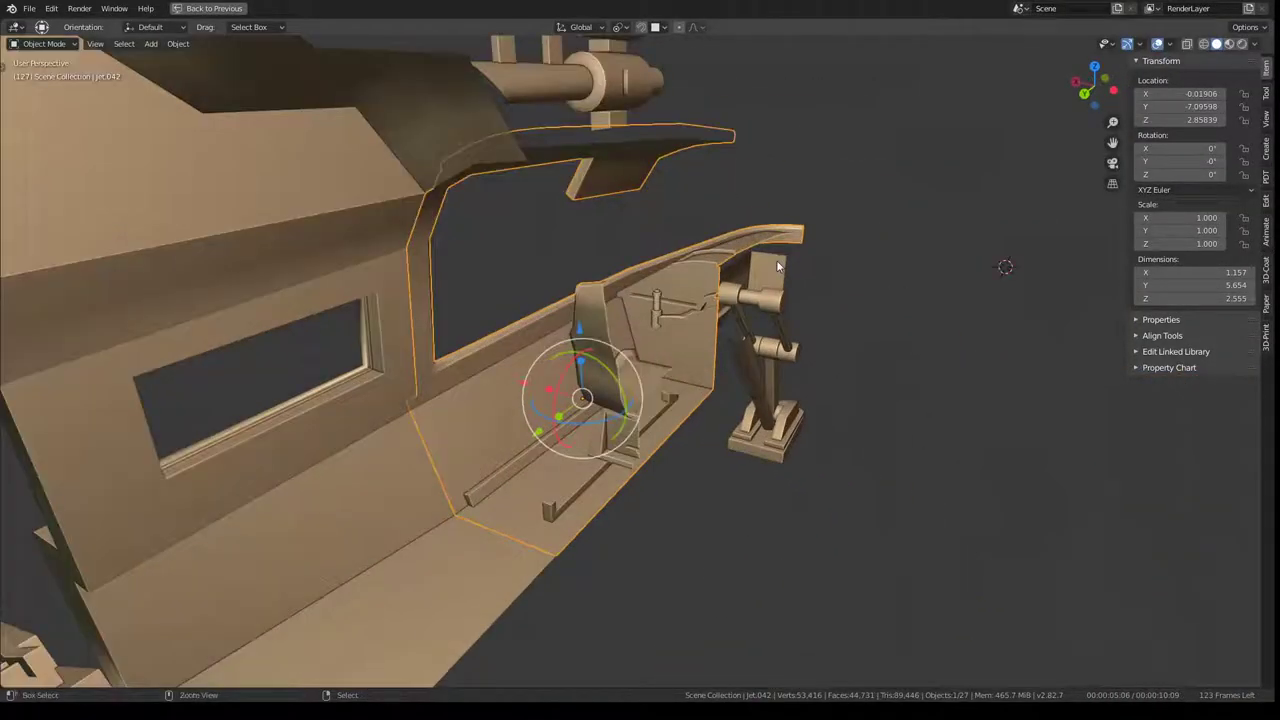
pyautogui.hotkey('ctrl', 'space')
pyautogui.click(1112, 162)
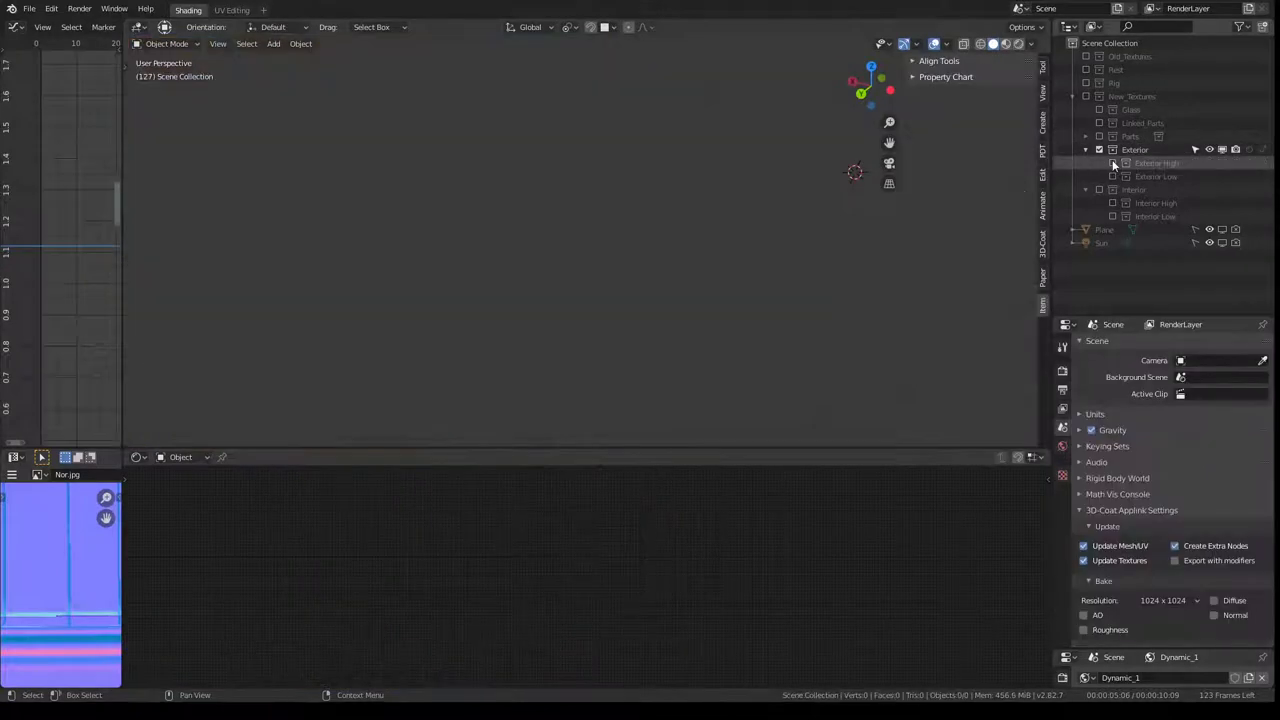
pyautogui.click(1113, 163)
# Step: Move Jet.042 into Interior High, hide Exterior High and show Interior High
pyautogui.click(662, 246)
pyautogui.click(633, 236)
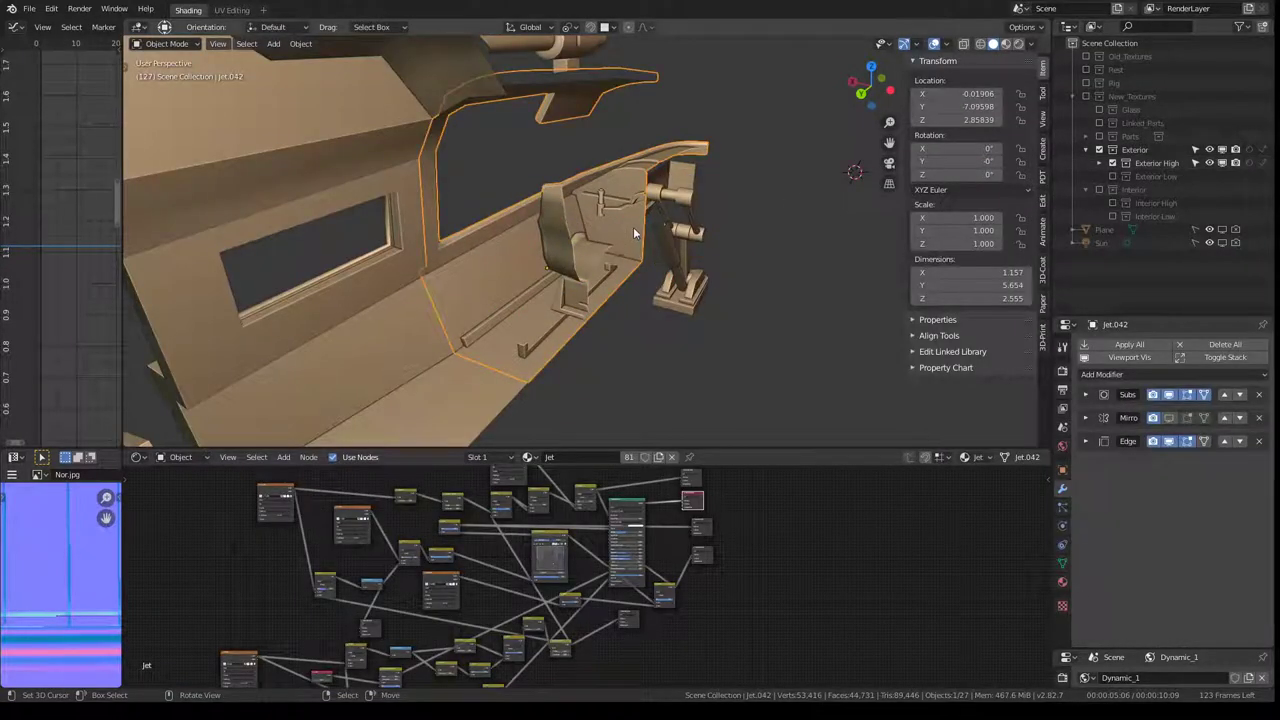
pyautogui.press('m')
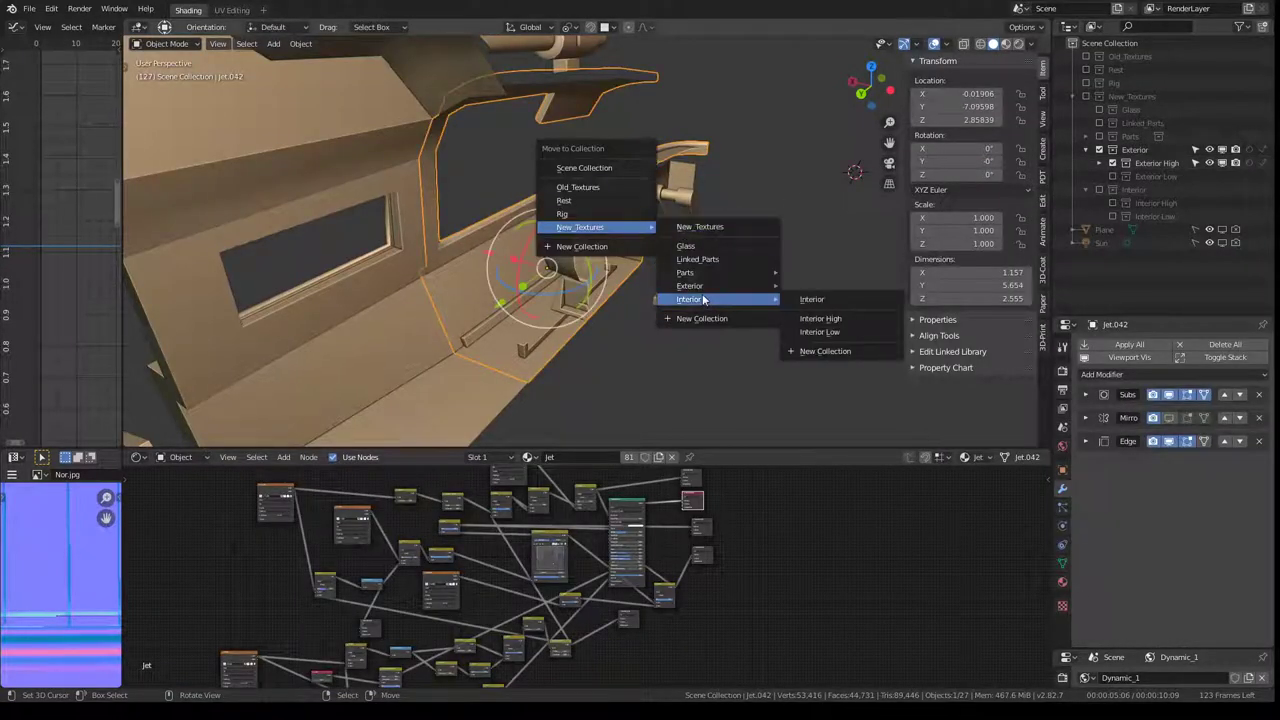
pyautogui.click(835, 320)
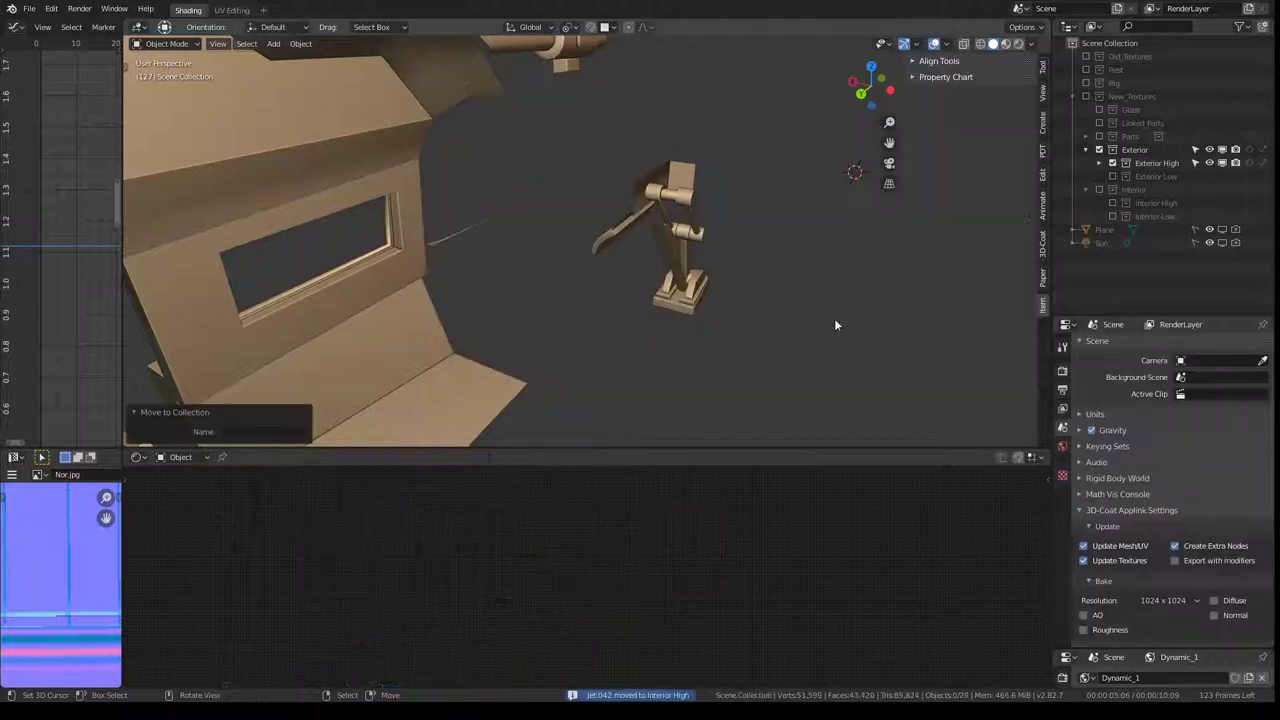
pyautogui.click(1113, 163)
pyautogui.click(1113, 203)
pyautogui.click(573, 224)
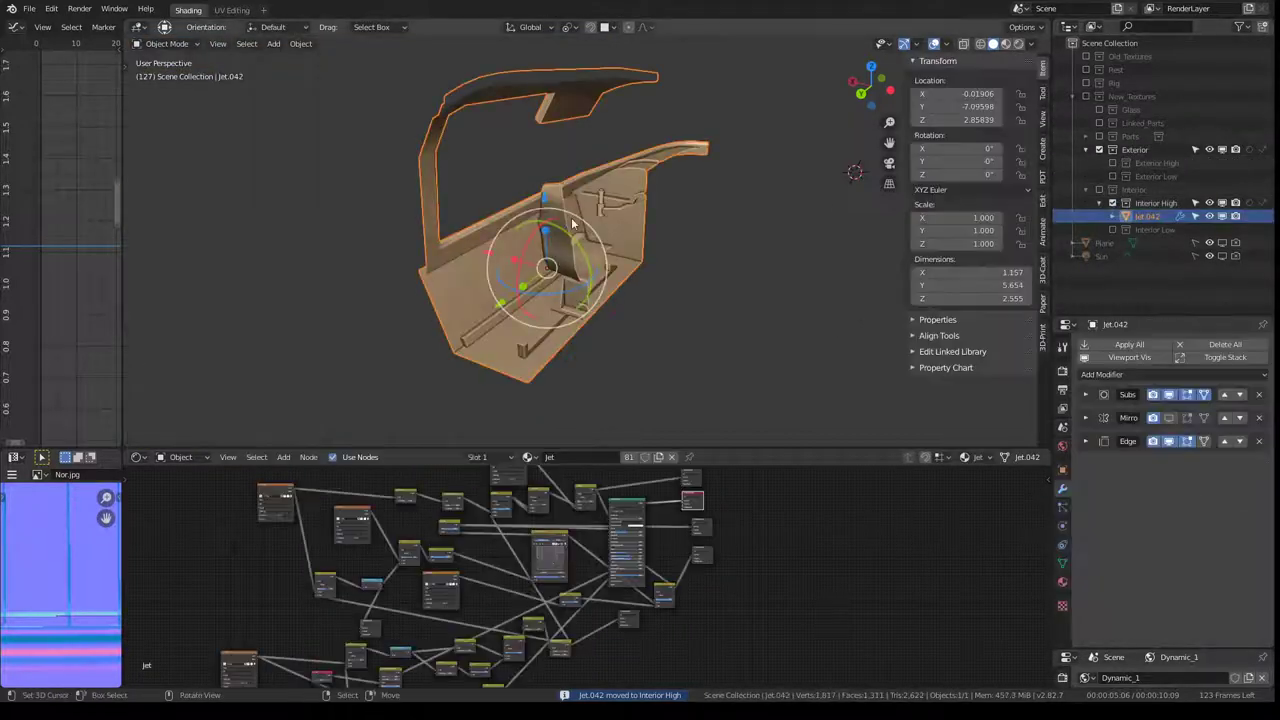
# Step: Check the Jet.042 cockpit in front and right-side orthographic views
pyautogui.hotkey('ctrl', 'space')
pyautogui.moveTo(573, 224); pyautogui.dragTo(263, 219, button='middle')
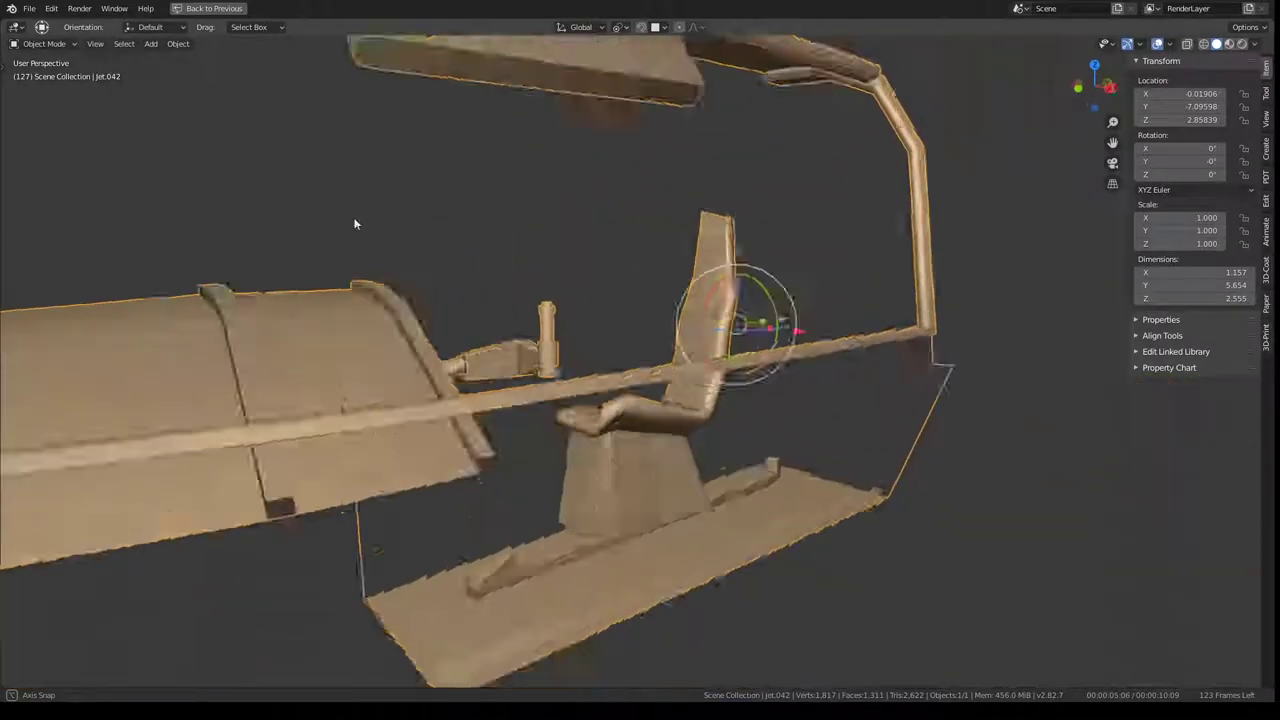
pyautogui.press('KP_3')
pyautogui.scroll(-4, 666, 262)
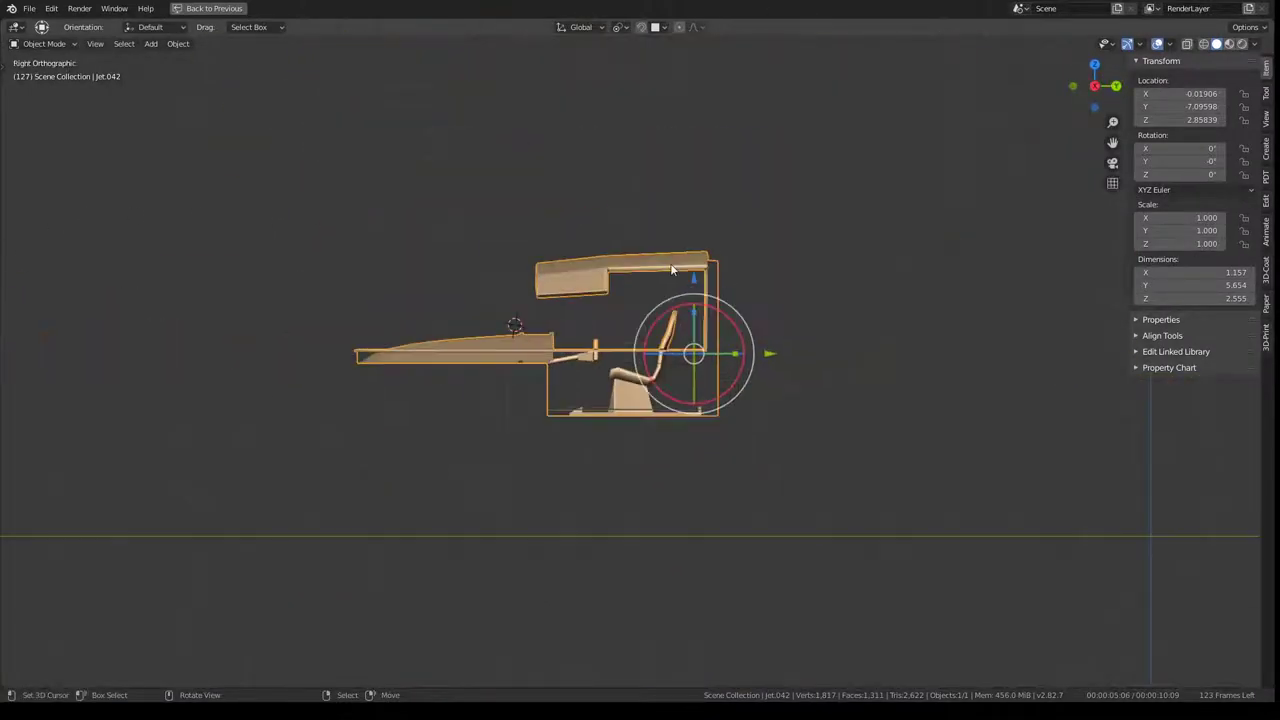
pyautogui.press('KP_1')
pyautogui.press('KP_3')
pyautogui.scroll(3, 672, 270)
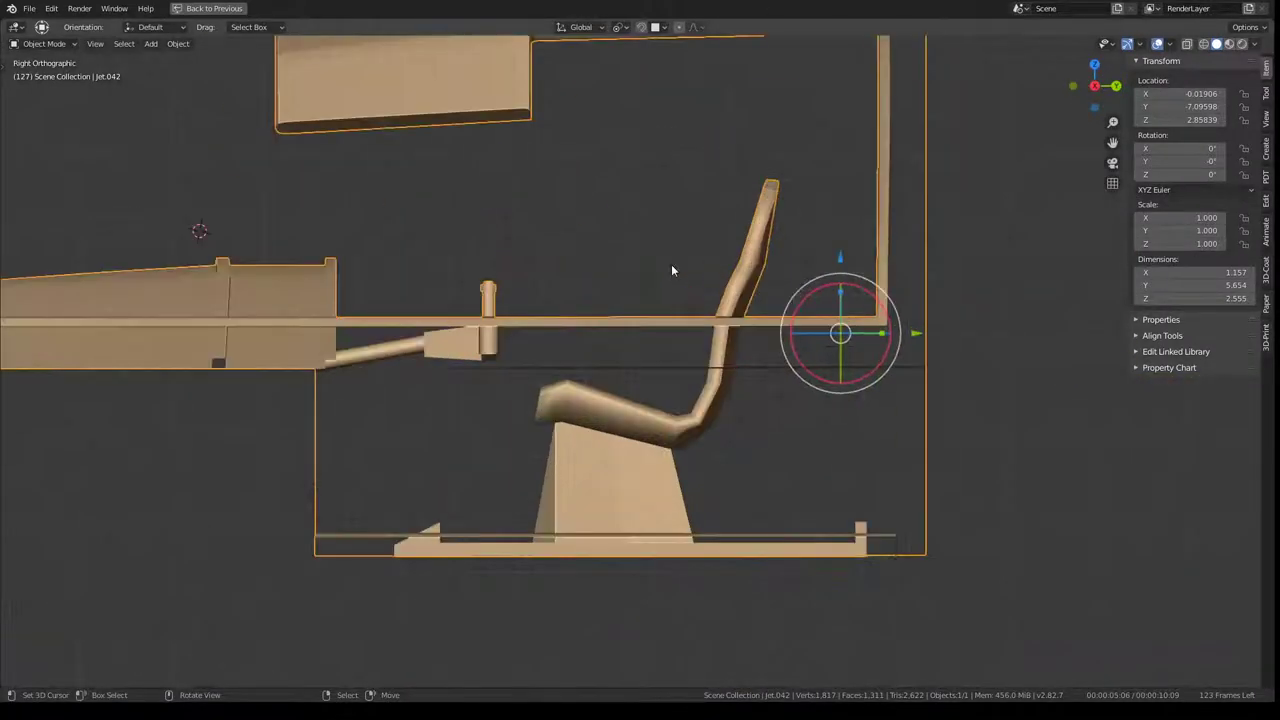
pyautogui.scroll(-3, 672, 270)
pyautogui.scroll(-1, 672, 270)
# Step: Enable the Mirror modifier for a 2.313-wide cockpit, then enter Edit Mode on the canopy
pyautogui.hotkey('ctrl', 'space')
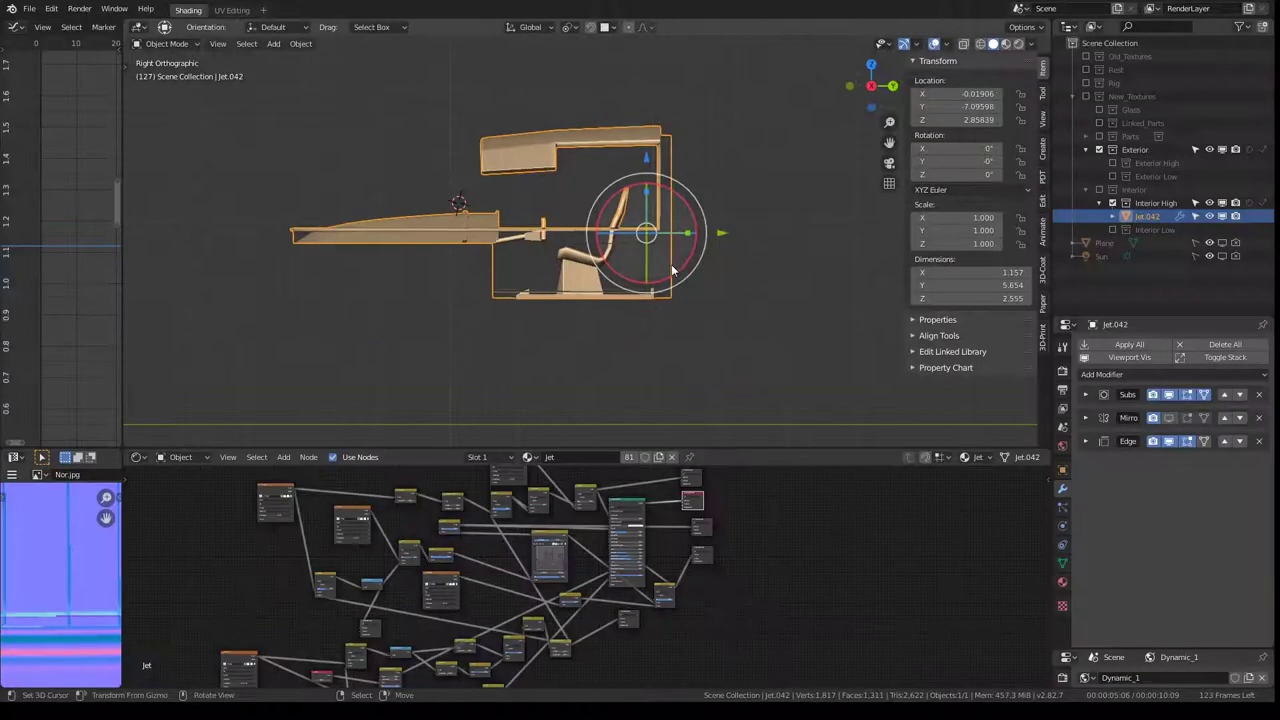
pyautogui.hotkey('ctrl', 'space')
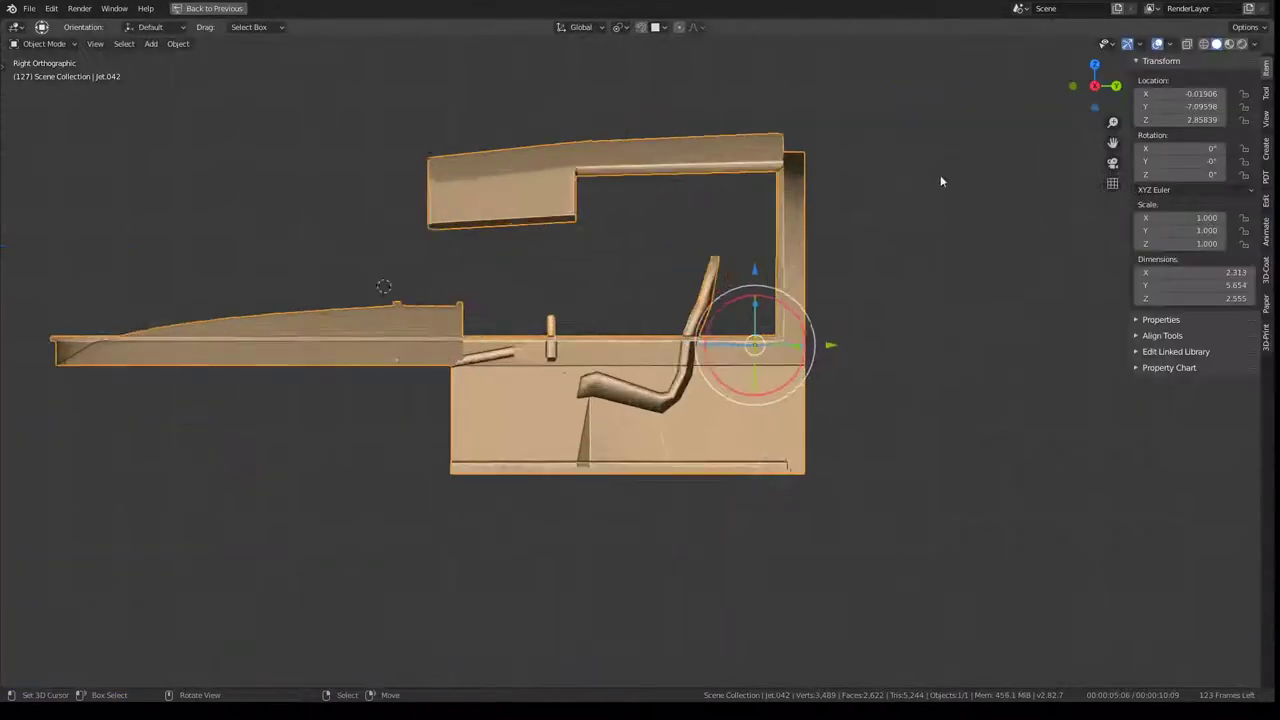
pyautogui.moveTo(1168, 422)
pyautogui.mouseDown(button='middle')
pyautogui.moveTo(843, 194)
pyautogui.moveTo(588, 228)
pyautogui.moveTo(486, 196)
pyautogui.moveTo(506, 176)
pyautogui.moveTo(634, 146)
pyautogui.moveTo(772, 318)
pyautogui.mouseUp(button='middle')
pyautogui.scroll(5, 772, 318)
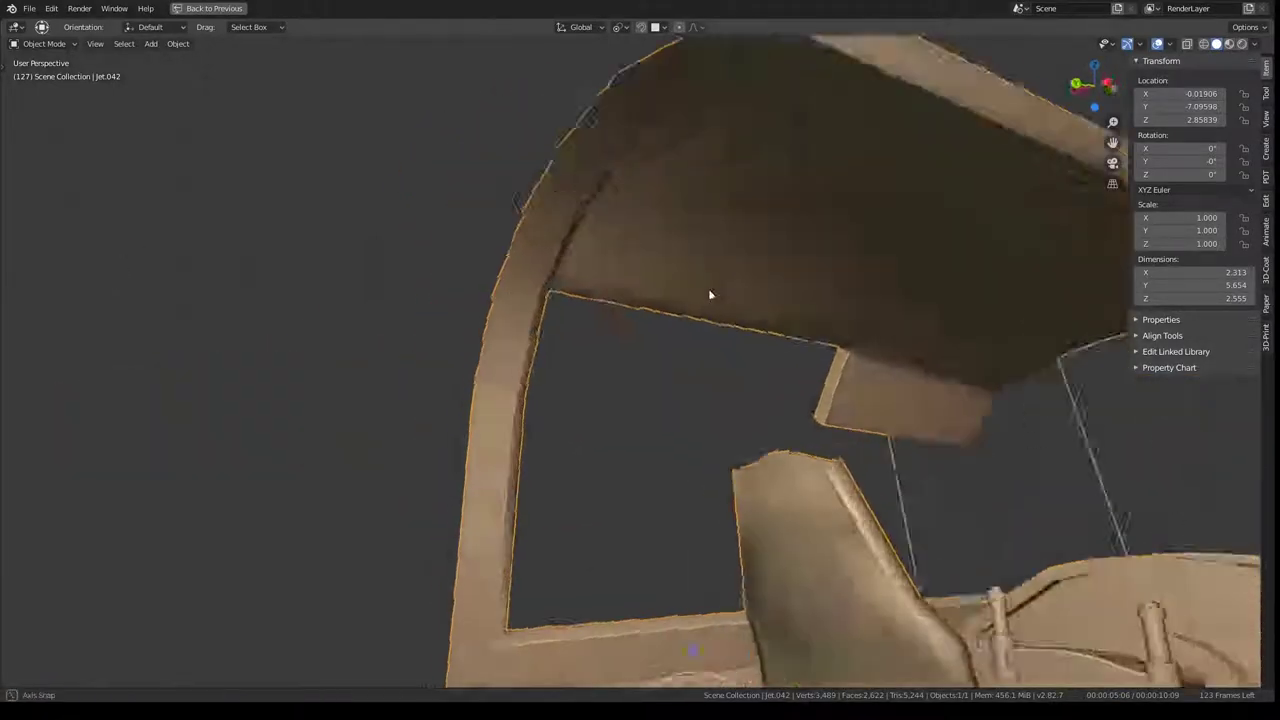
pyautogui.scroll(3, 709, 291)
pyautogui.press('Tab')
pyautogui.scroll(3, 777, 409)
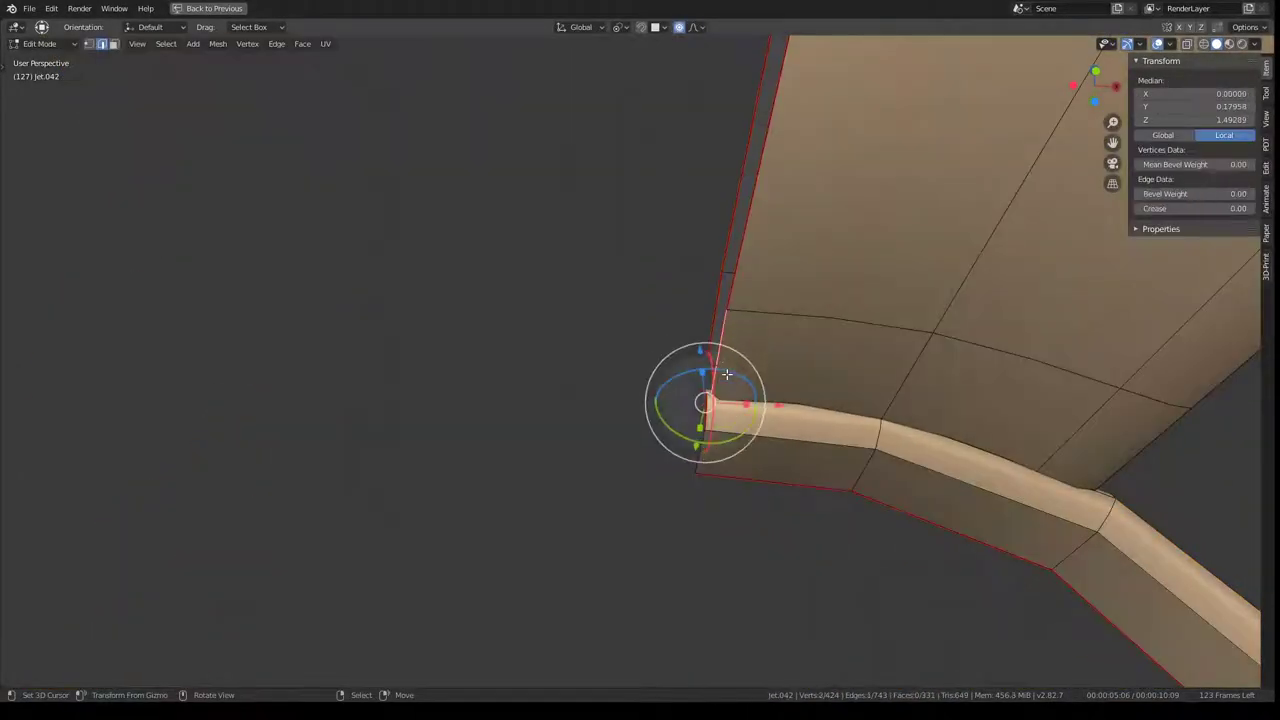
# Step: Inspect the crease values on creased and uncreased canopy rim edges
pyautogui.moveTo(726, 373); pyautogui.dragTo(732, 396, button='middle')
pyautogui.click(732, 396)
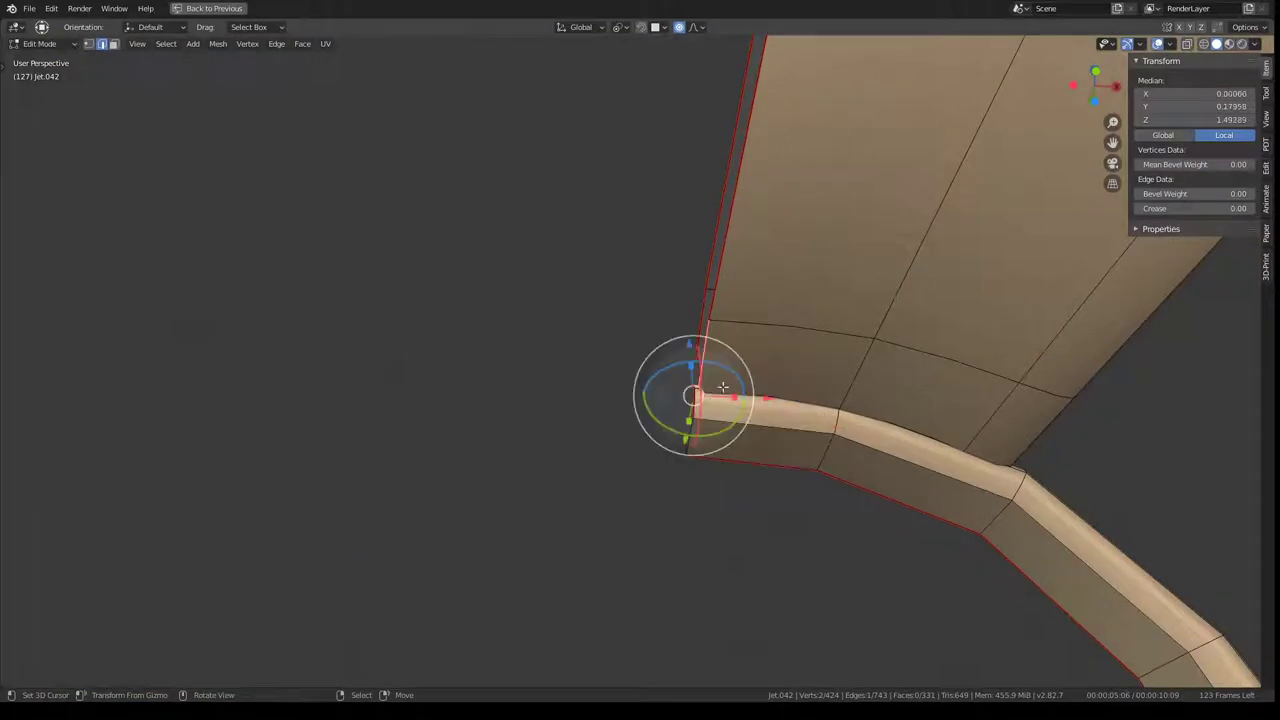
pyautogui.moveTo(1010, 290)
pyautogui.mouseDown(button='middle')
pyautogui.moveTo(928, 329)
pyautogui.moveTo(835, 413)
pyautogui.moveTo(514, 360)
pyautogui.moveTo(579, 287)
pyautogui.moveTo(745, 286)
pyautogui.mouseUp(button='middle')
pyautogui.click(514, 360)
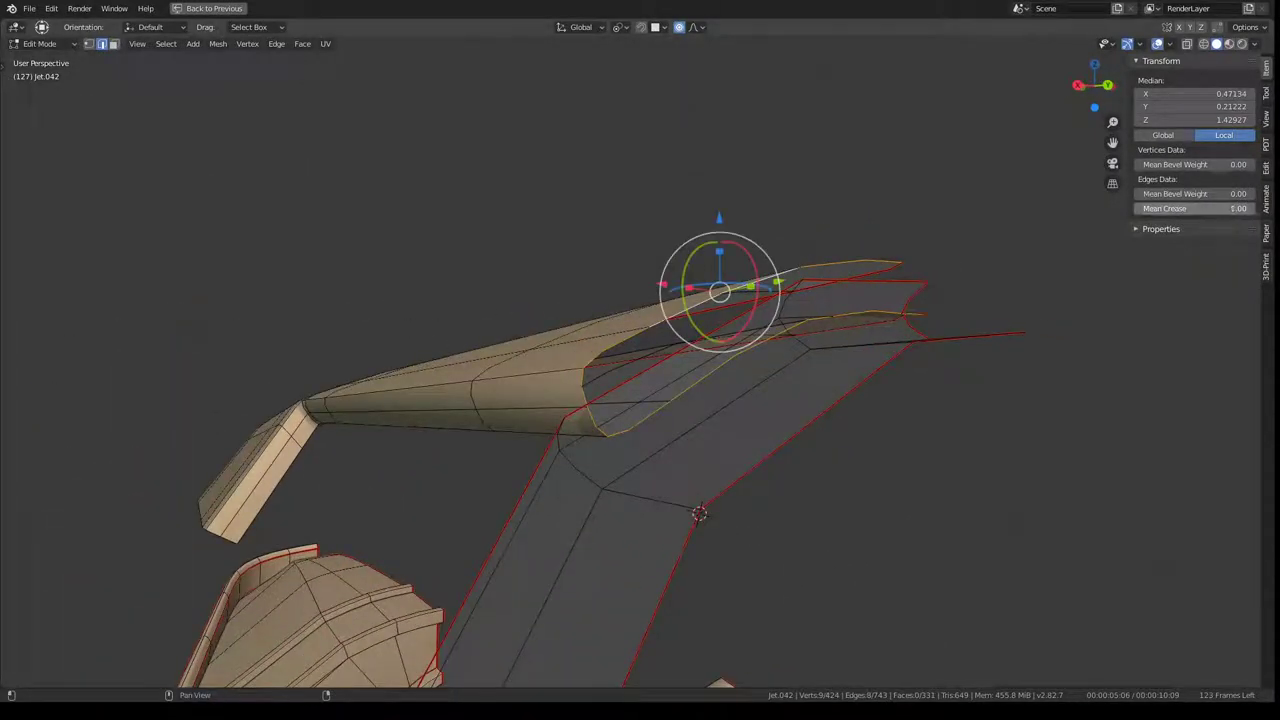
pyautogui.moveTo(1060, 245)
pyautogui.mouseDown(button='middle')
pyautogui.moveTo(988, 274)
pyautogui.moveTo(814, 289)
pyautogui.moveTo(786, 401)
pyautogui.mouseUp(button='middle')
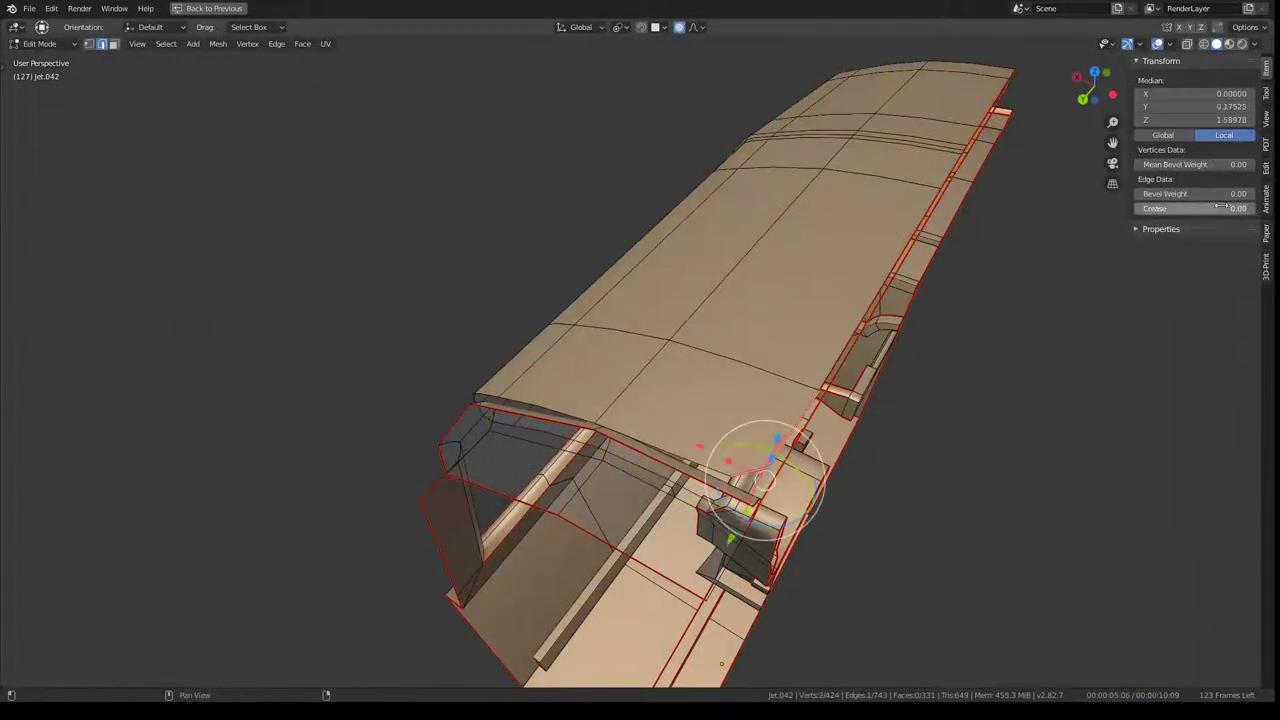
pyautogui.moveTo(990, 221); pyautogui.dragTo(844, 218, button='middle')
# Step: Return to Object Mode, switch to the right-side orthographic view and bring up the Add menu
pyautogui.press('Tab')
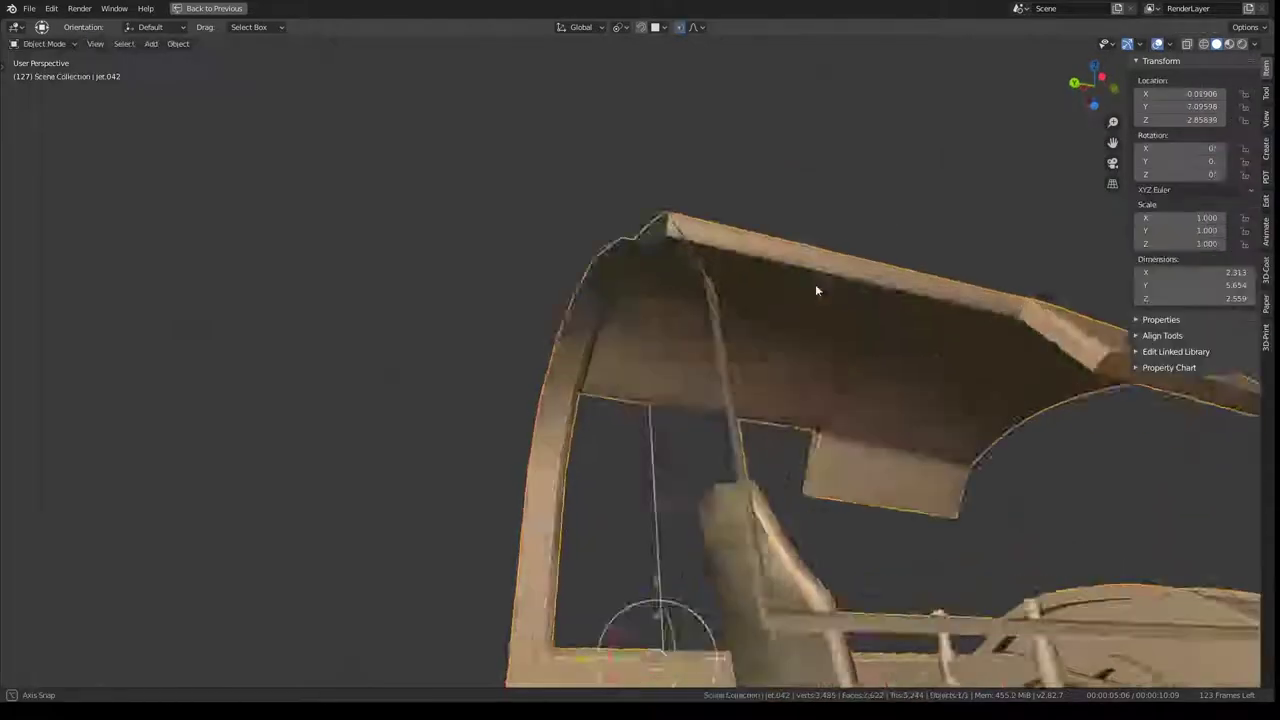
pyautogui.moveTo(815, 284)
pyautogui.mouseDown(button='middle')
pyautogui.moveTo(824, 227)
pyautogui.moveTo(651, 270)
pyautogui.mouseUp(button='middle')
pyautogui.scroll(-8, 651, 270)
pyautogui.moveTo(622, 420)
pyautogui.mouseDown(button='middle')
pyautogui.moveTo(771, 214)
pyautogui.moveTo(588, 233)
pyautogui.moveTo(760, 420)
pyautogui.mouseUp(button='middle')
pyautogui.scroll(8, 588, 233)
pyautogui.scroll(-5, 760, 420)
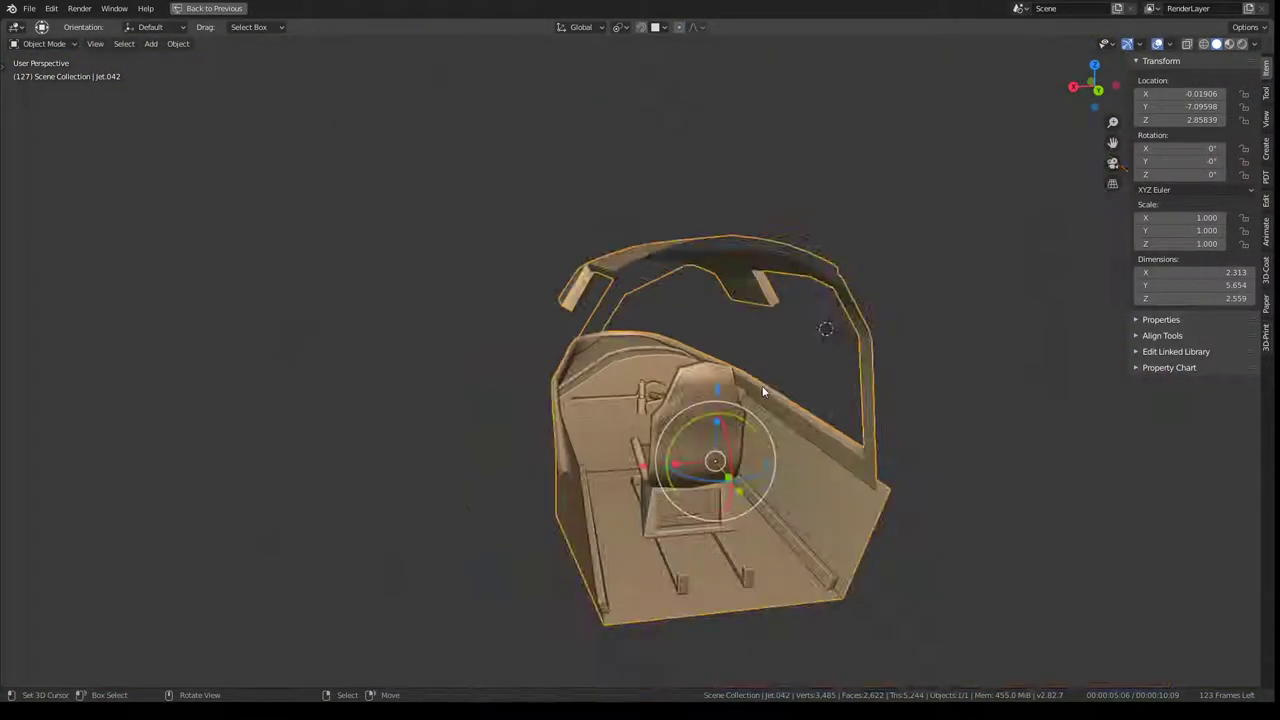
pyautogui.press('KP_1')
pyautogui.press('KP_3')
pyautogui.scroll(-3, 762, 392)
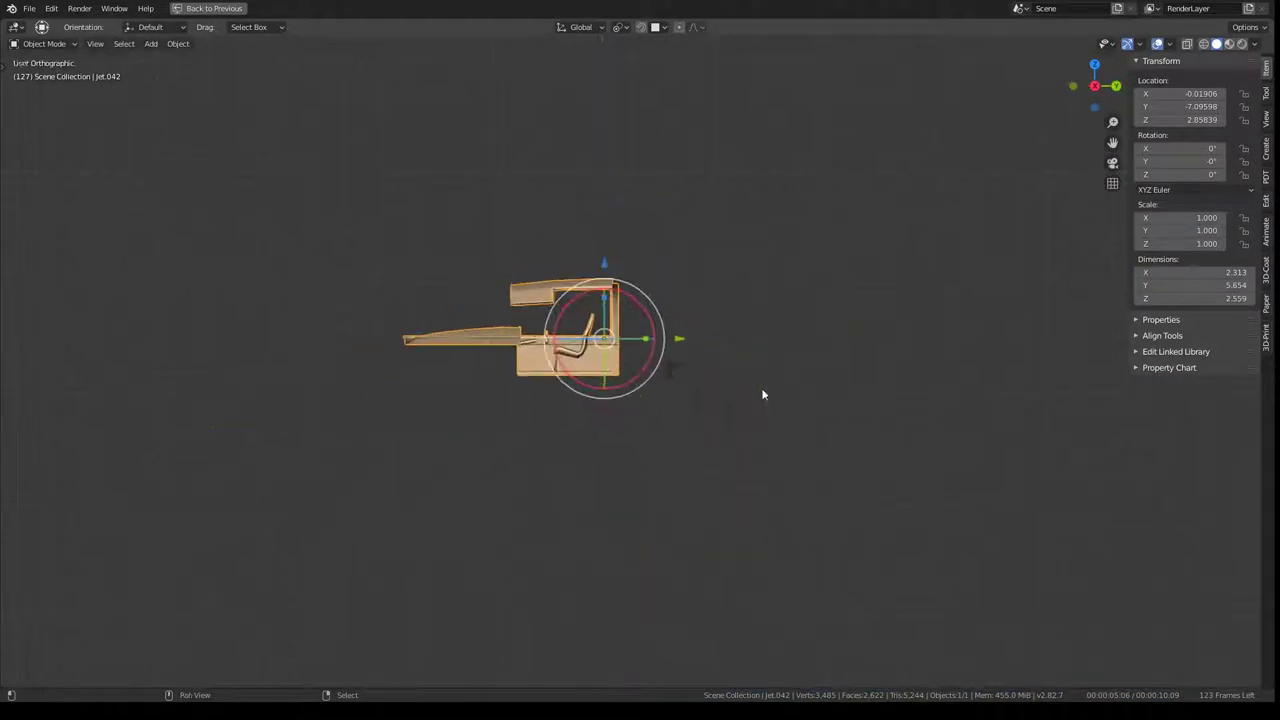
pyautogui.scroll(2, 762, 392)
pyautogui.hotkey('shift', 'a')
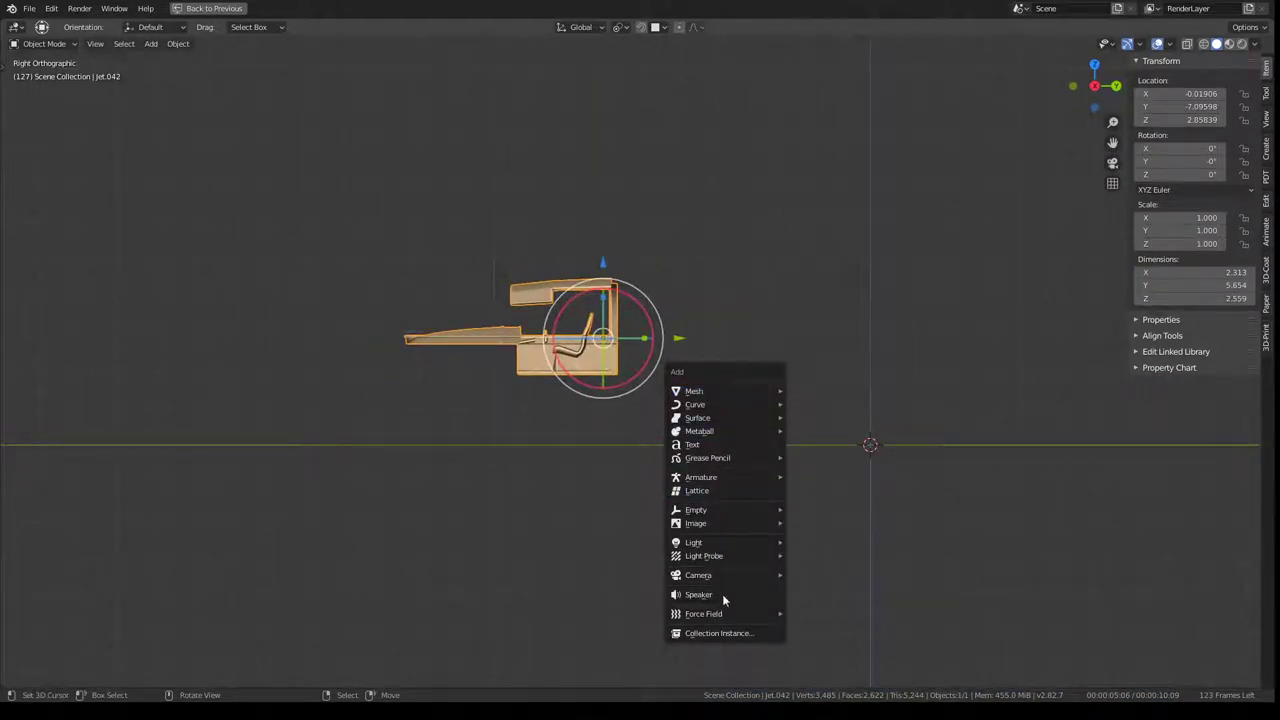
# Step: Add a camera, clear its rotation, rotate it 90° on X and move it into the cockpit
pyautogui.click(815, 574)
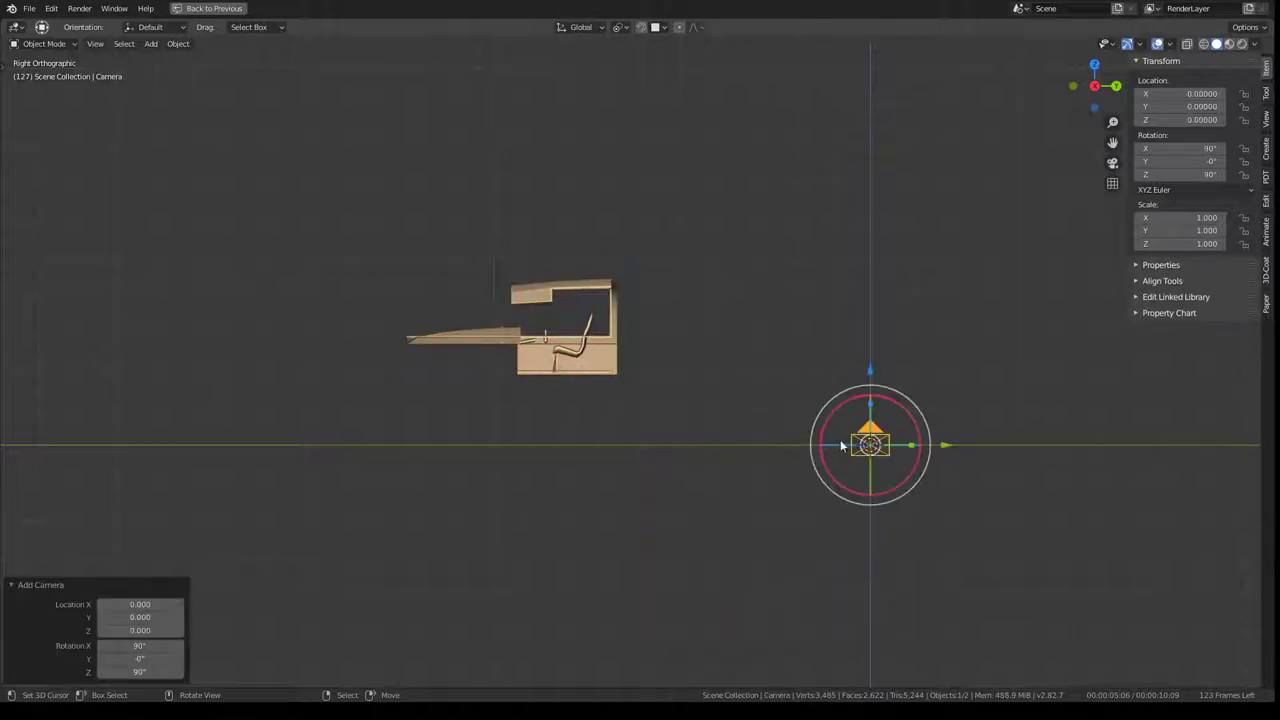
pyautogui.hotkey('alt', 'r')
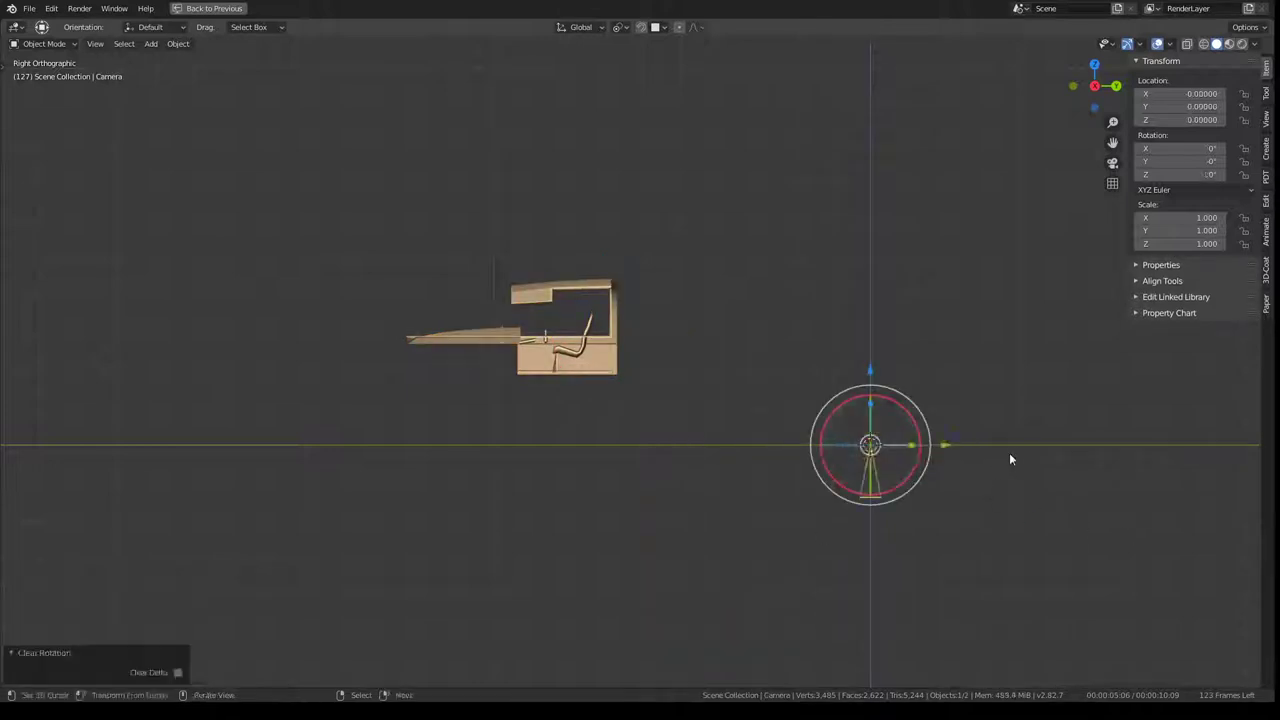
pyautogui.press('r')
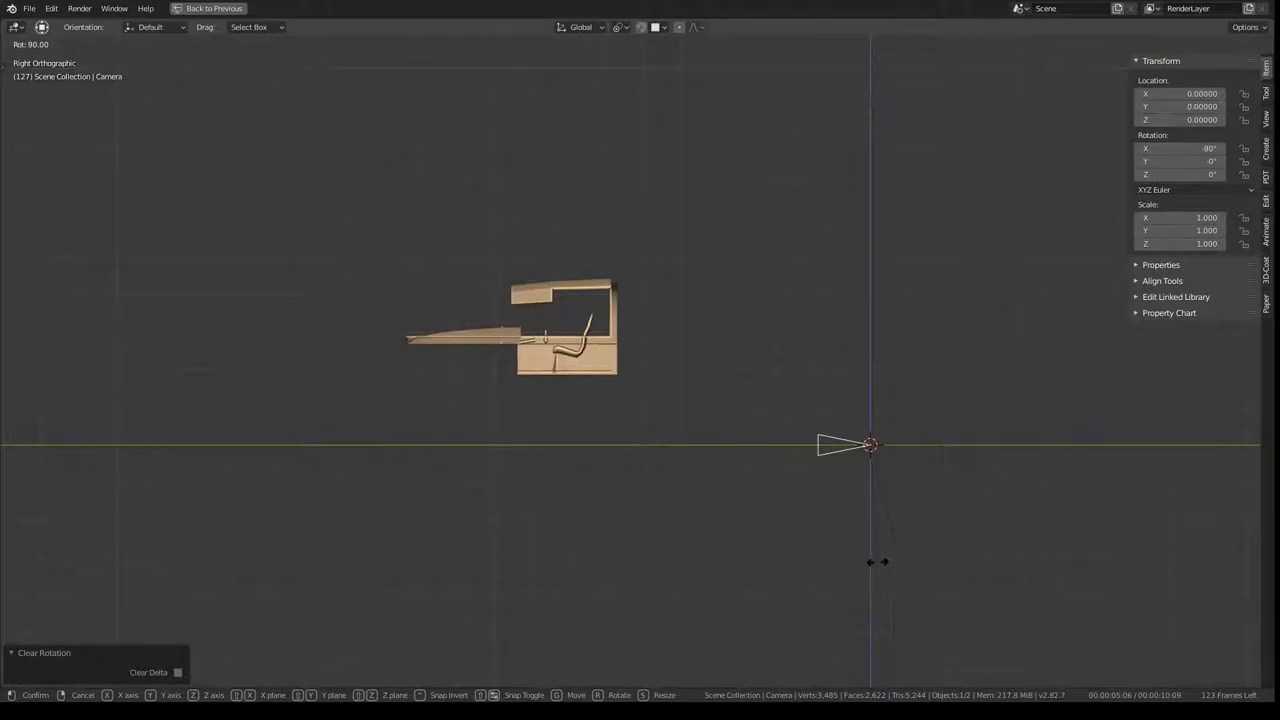
pyautogui.click(877, 562)
pyautogui.press('g')
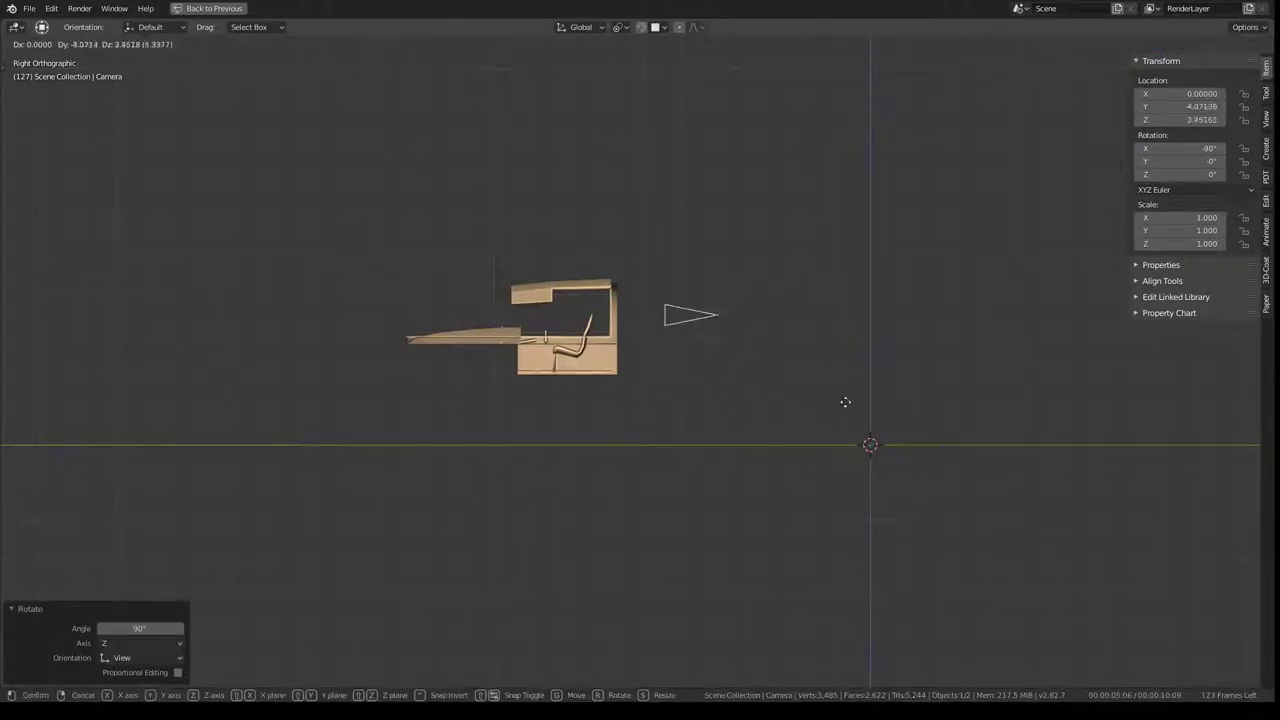
pyautogui.click(754, 404)
pyautogui.press('KP_0')
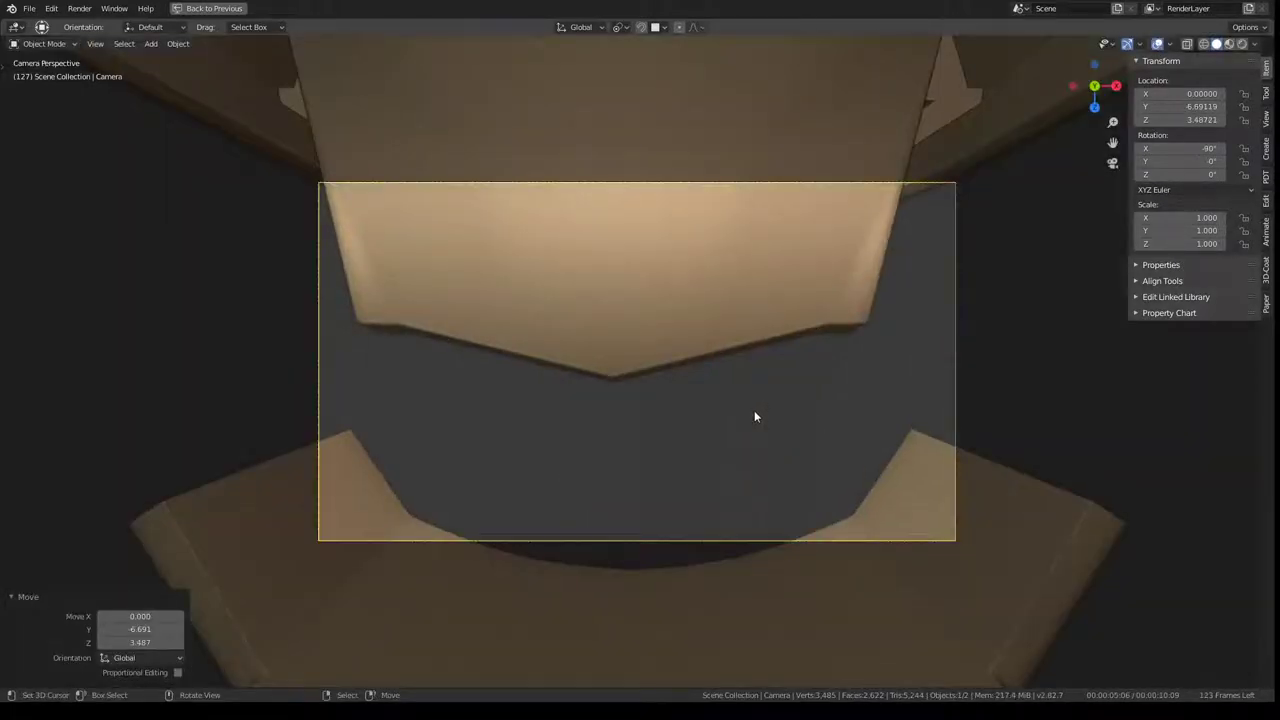
# Step: Turn the camera 180° about its Y axis to face the dash
pyautogui.press('g')
pyautogui.press('z')
pyautogui.press('z')
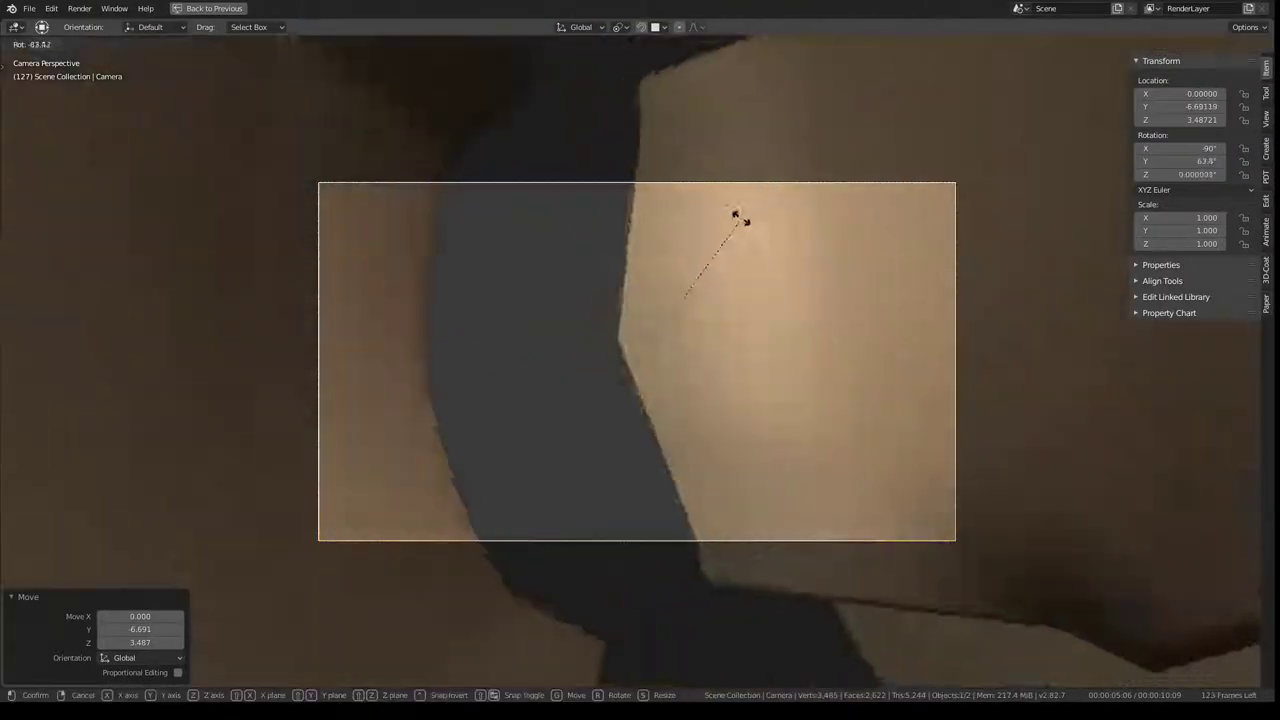
pyautogui.press('Escape')
pyautogui.press('KP_0')
pyautogui.press('g')
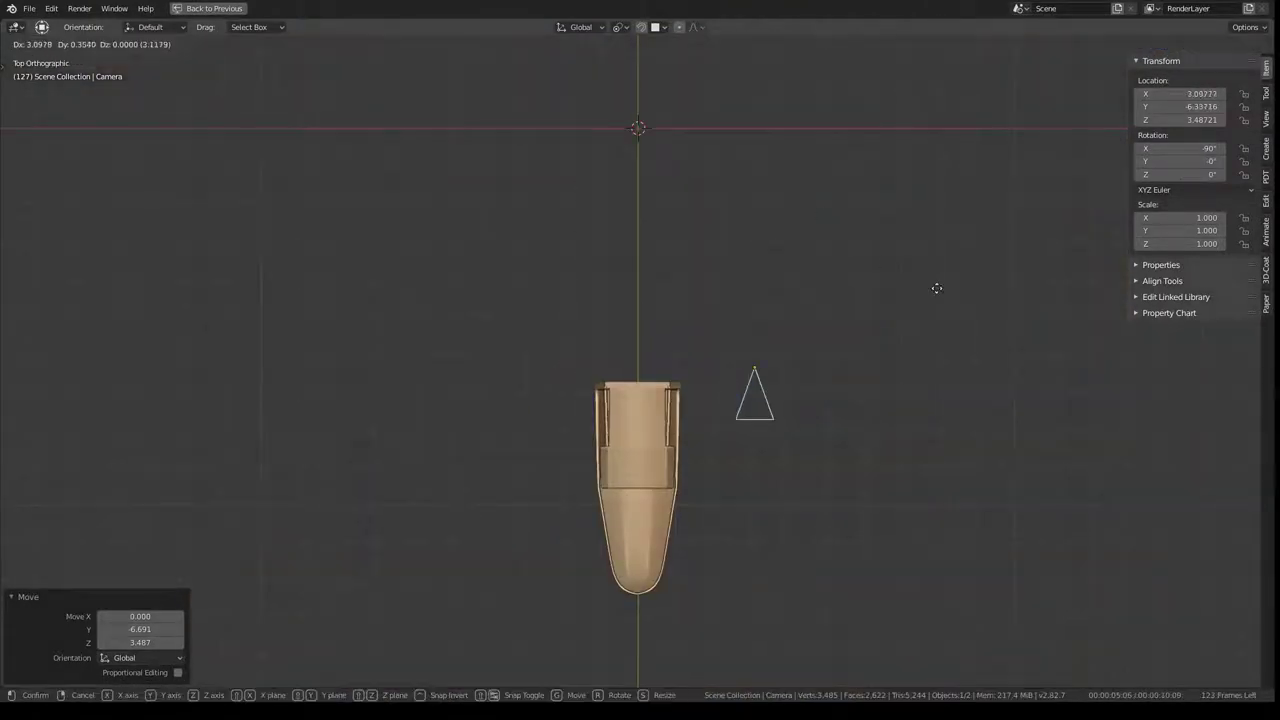
pyautogui.press('Escape')
pyautogui.moveTo(769, 421); pyautogui.dragTo(709, 400, button='middle')
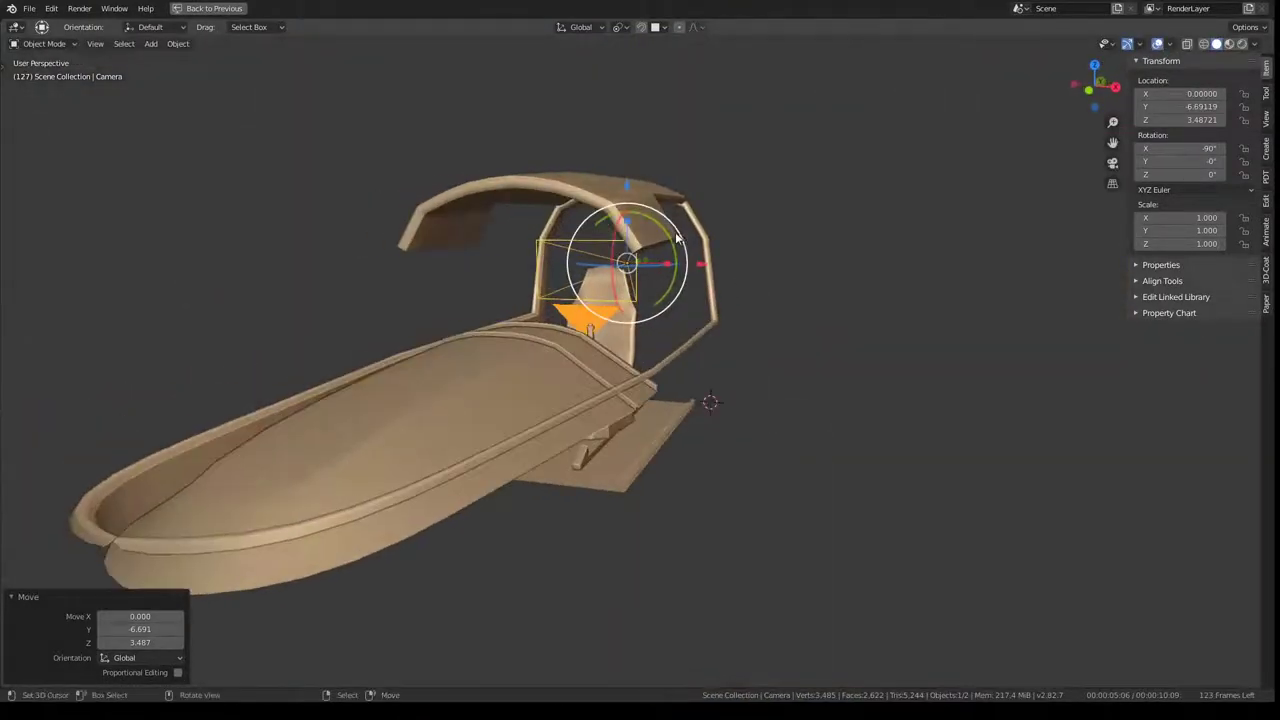
pyautogui.write('ry')
pyautogui.write('80')
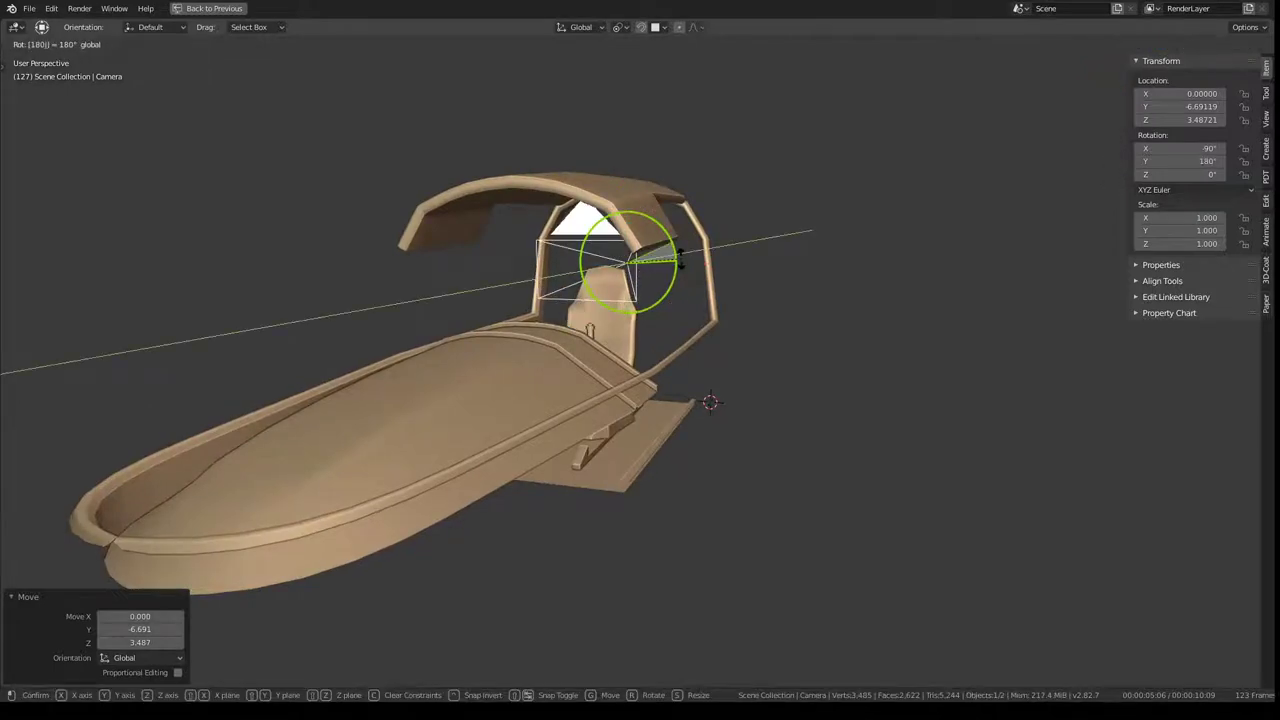
pyautogui.press('Return')
# Step: Push the camera along its local Z to Y -6.691, Z 3.487 and restore the full layout
pyautogui.press('KP_0')
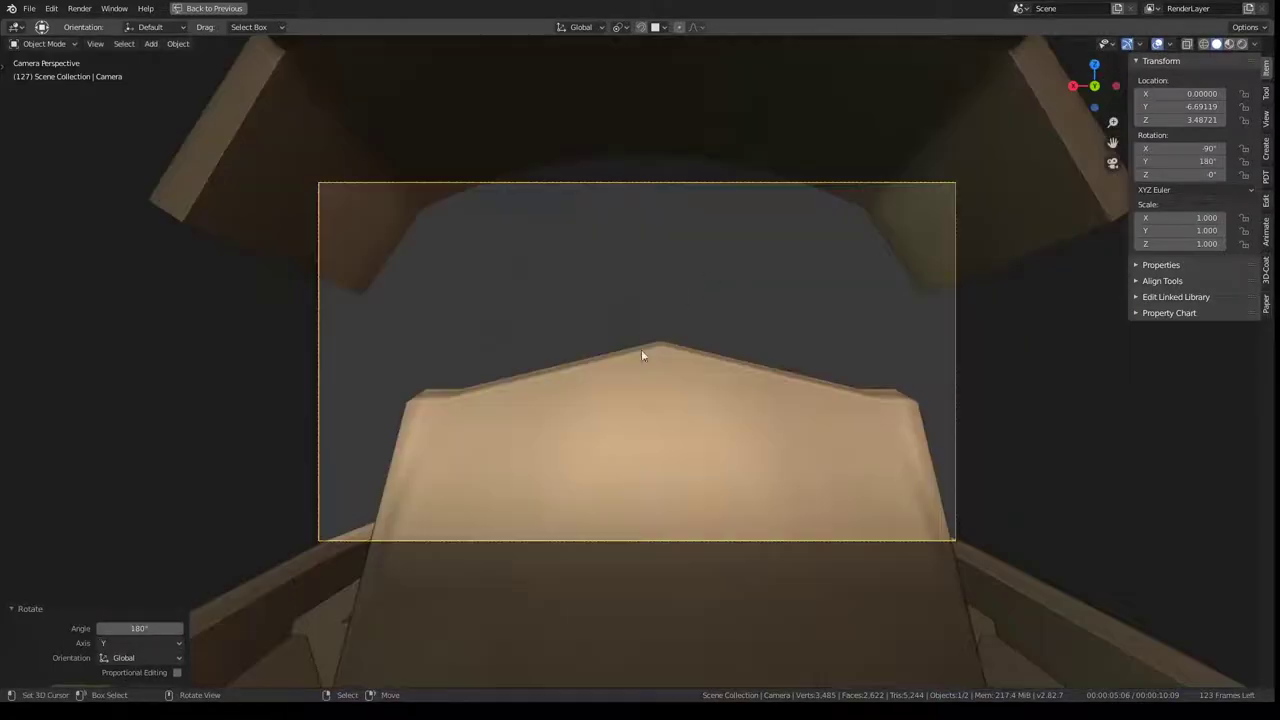
pyautogui.press('g')
pyautogui.press('z')
pyautogui.press('z')
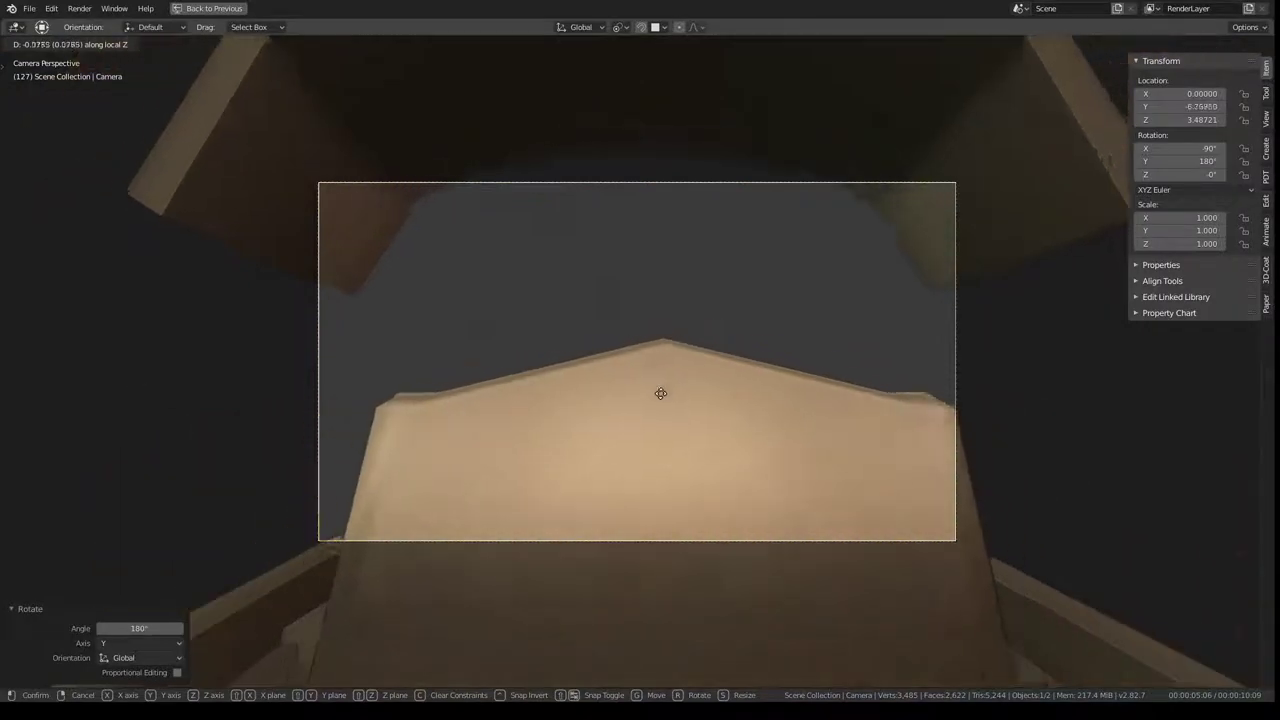
pyautogui.click(660, 393)
pyautogui.moveTo(660, 393)
pyautogui.mouseDown(button='middle')
pyautogui.moveTo(580, 334)
pyautogui.moveTo(763, 317)
pyautogui.moveTo(797, 363)
pyautogui.moveTo(803, 345)
pyautogui.mouseUp(button='middle')
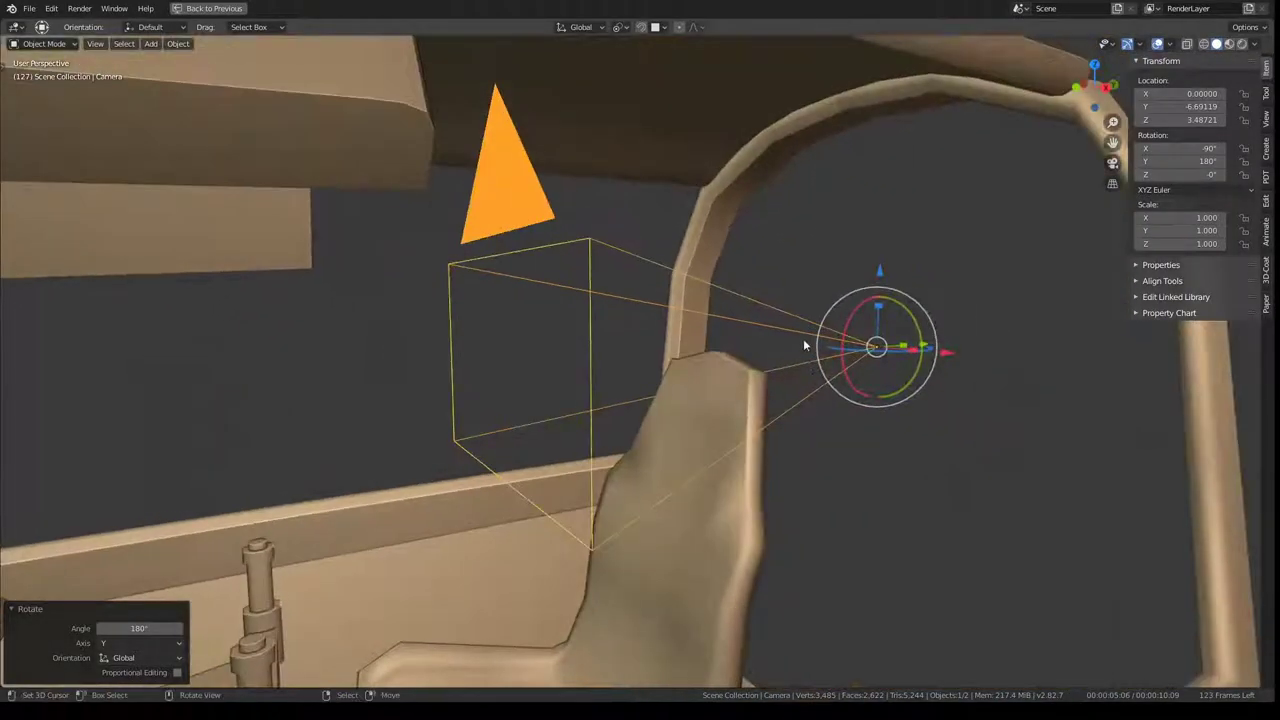
pyautogui.hotkey('ctrl', 'space')
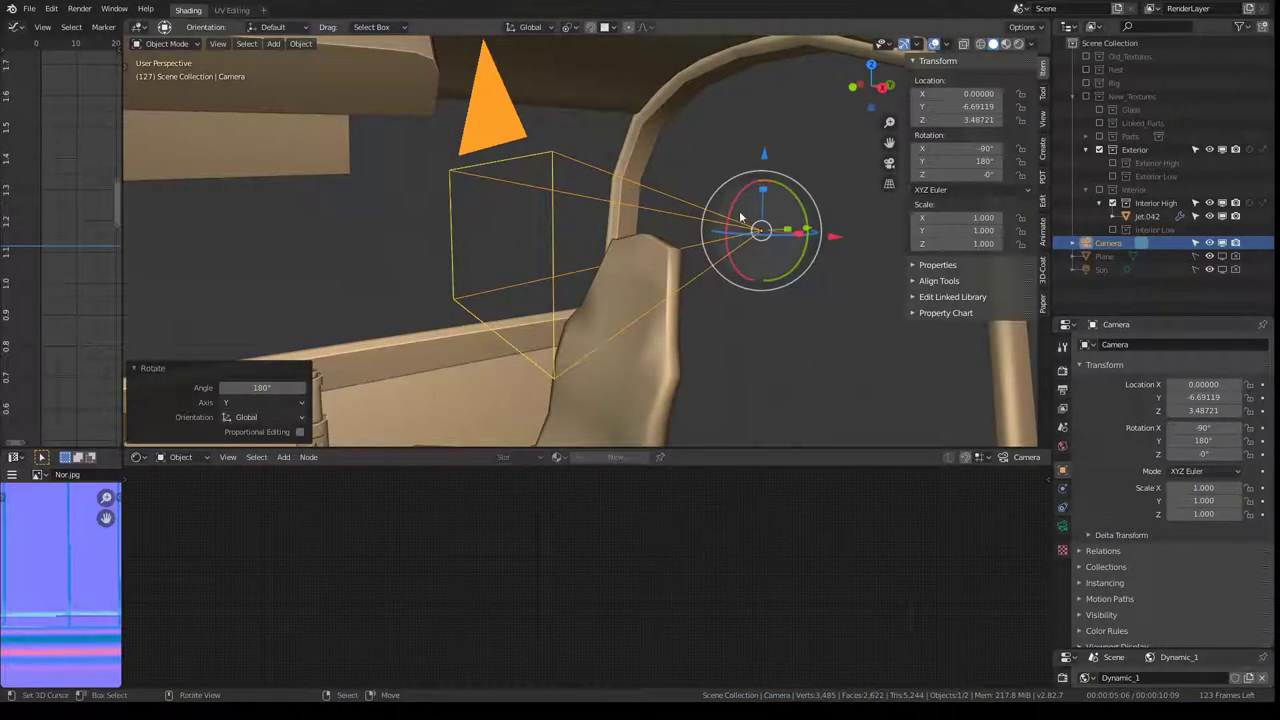
# Step: Move the camera back 0.837 along Y to Y -7.5285 and show its lens properties
pyautogui.press('KP_0')
pyautogui.scroll(5, 654, 250)
pyautogui.scroll(2, 654, 250)
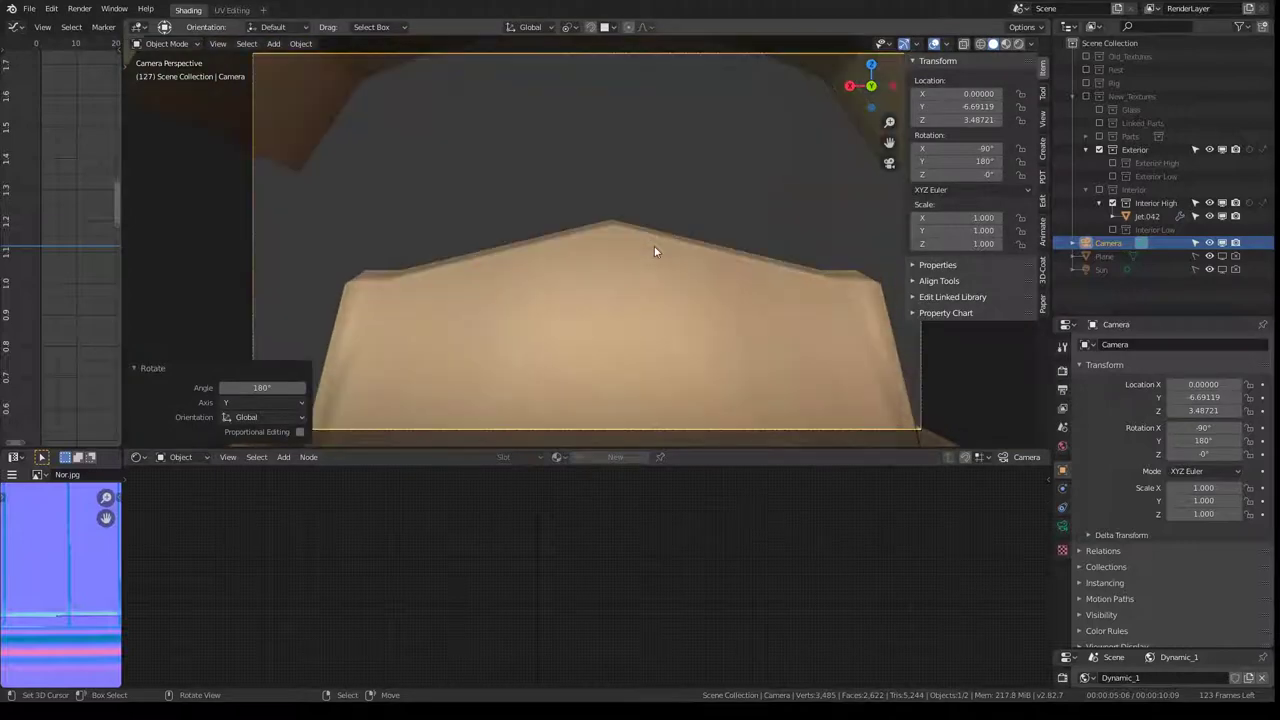
pyautogui.scroll(-5, 657, 250)
pyautogui.moveTo(657, 250)
pyautogui.mouseDown(button='middle')
pyautogui.moveTo(720, 274)
pyautogui.moveTo(697, 314)
pyautogui.moveTo(755, 229)
pyautogui.mouseUp(button='middle')
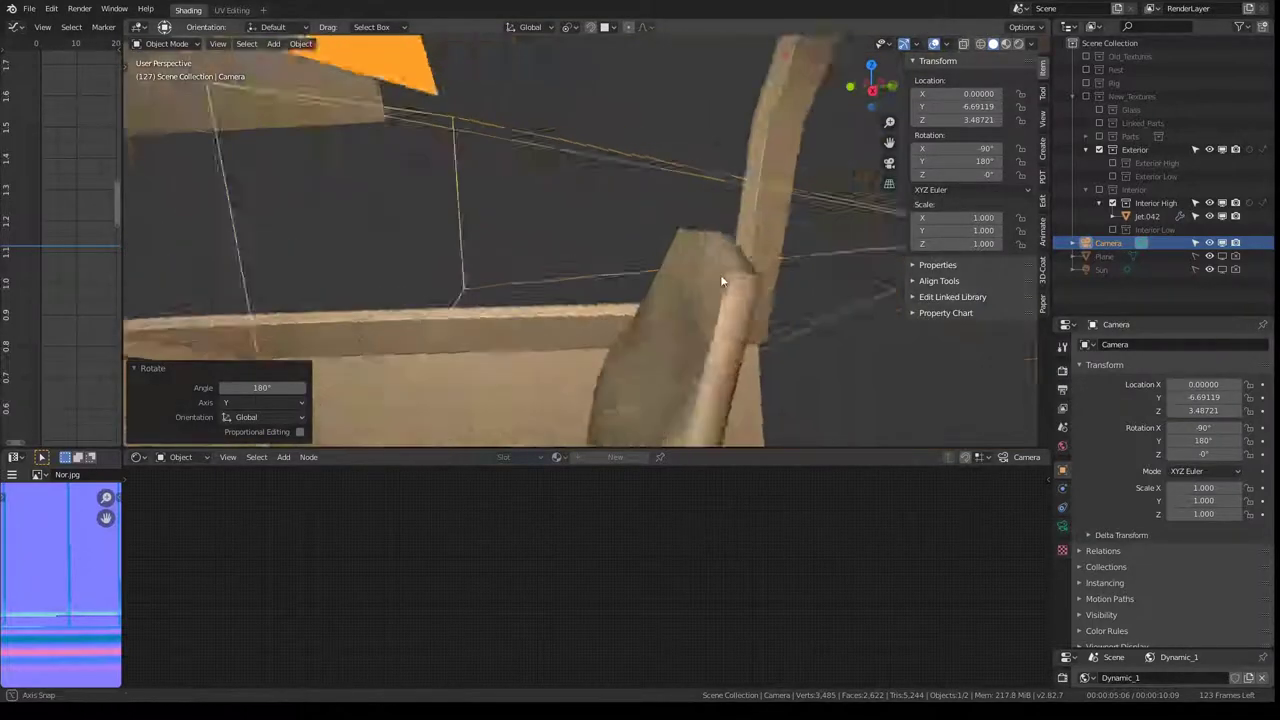
pyautogui.scroll(-3, 697, 314)
pyautogui.scroll(2, 730, 260)
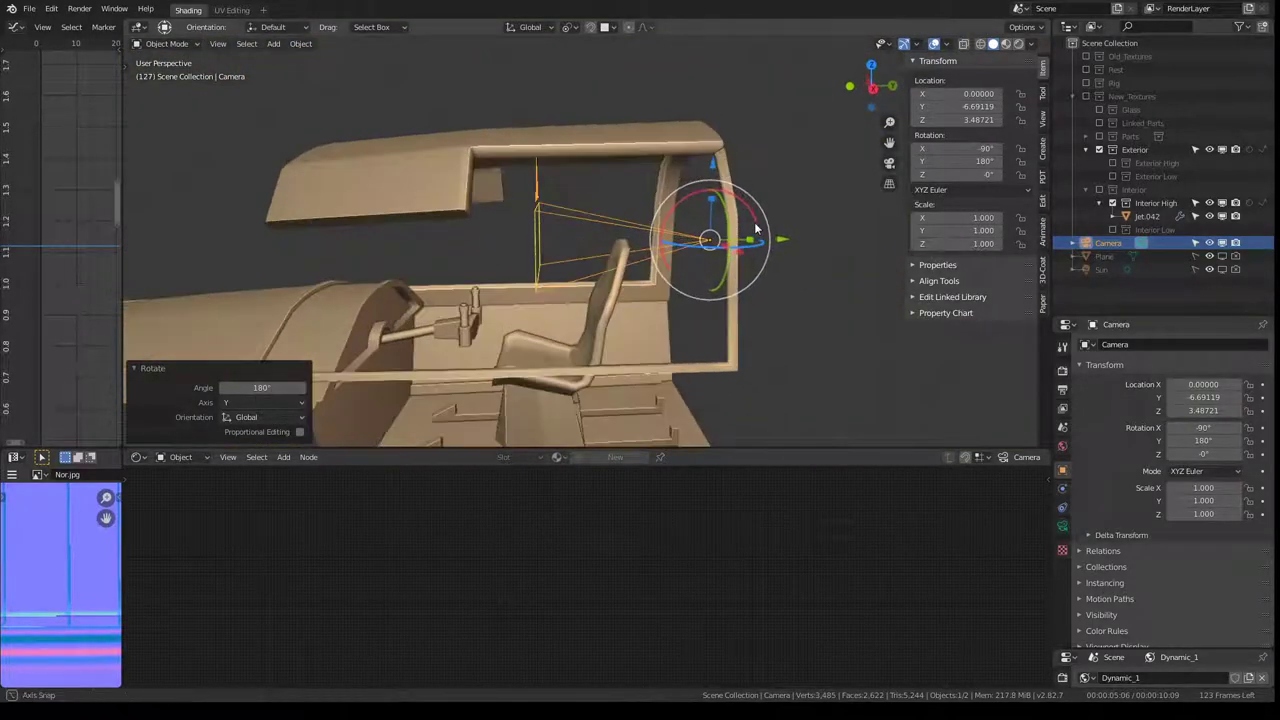
pyautogui.moveTo(782, 246); pyautogui.dragTo(700, 250)
pyautogui.moveTo(700, 250)
pyautogui.mouseDown(button='middle')
pyautogui.moveTo(619, 283)
pyautogui.moveTo(635, 259)
pyautogui.mouseUp(button='middle')
pyautogui.moveTo(631, 316); pyautogui.dragTo(670, 298, button='middle')
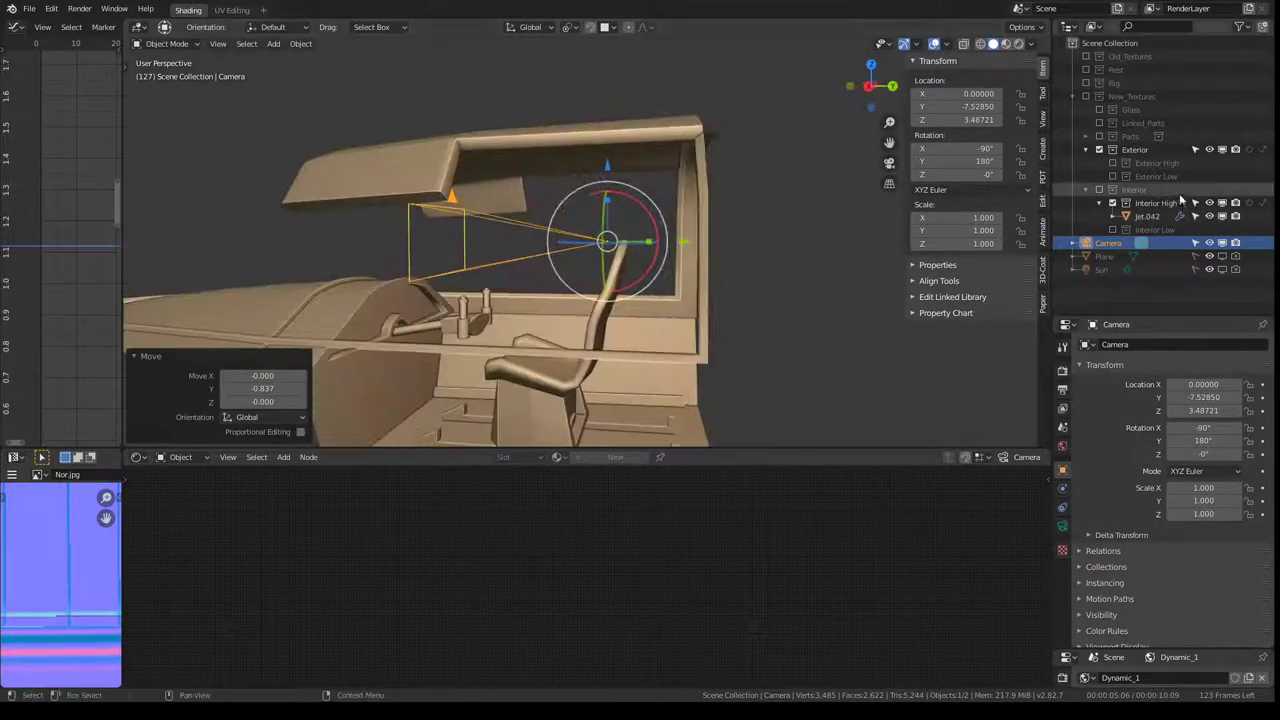
pyautogui.click(1062, 527)
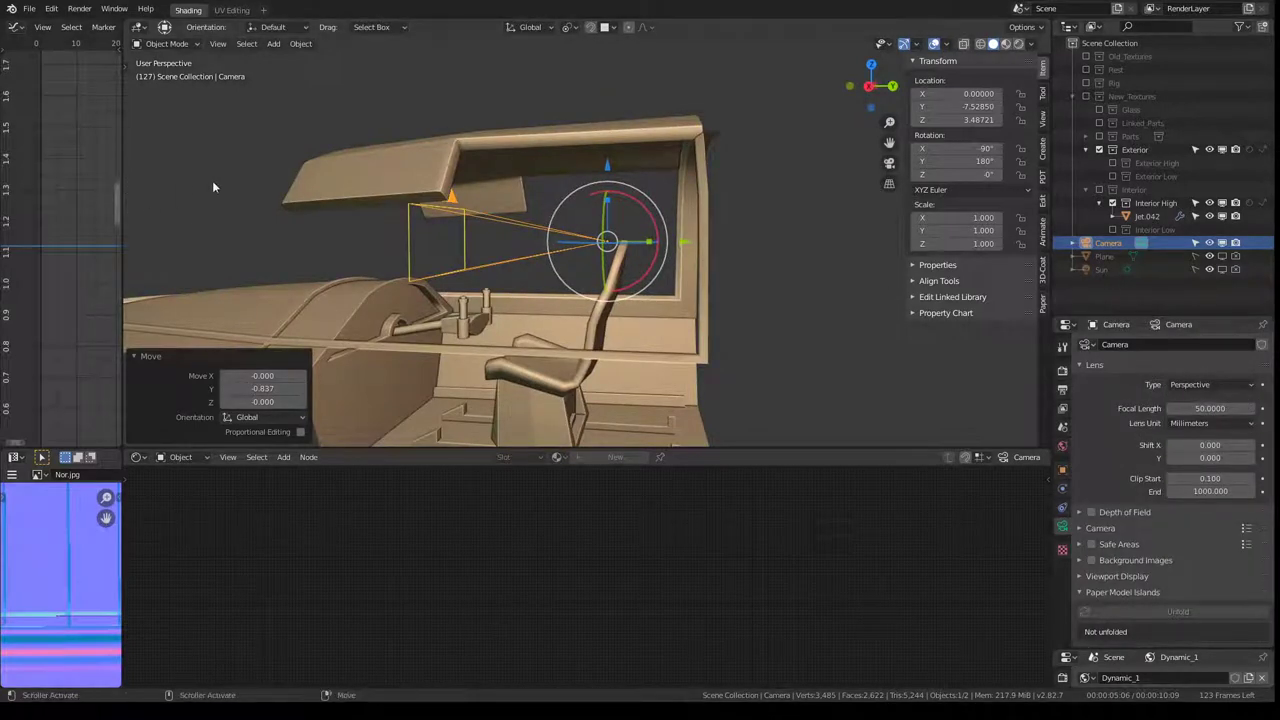
# Step: Turn the left area into a widened 3D viewport showing the camera view
pyautogui.moveTo(121, 196); pyautogui.dragTo(283, 215)
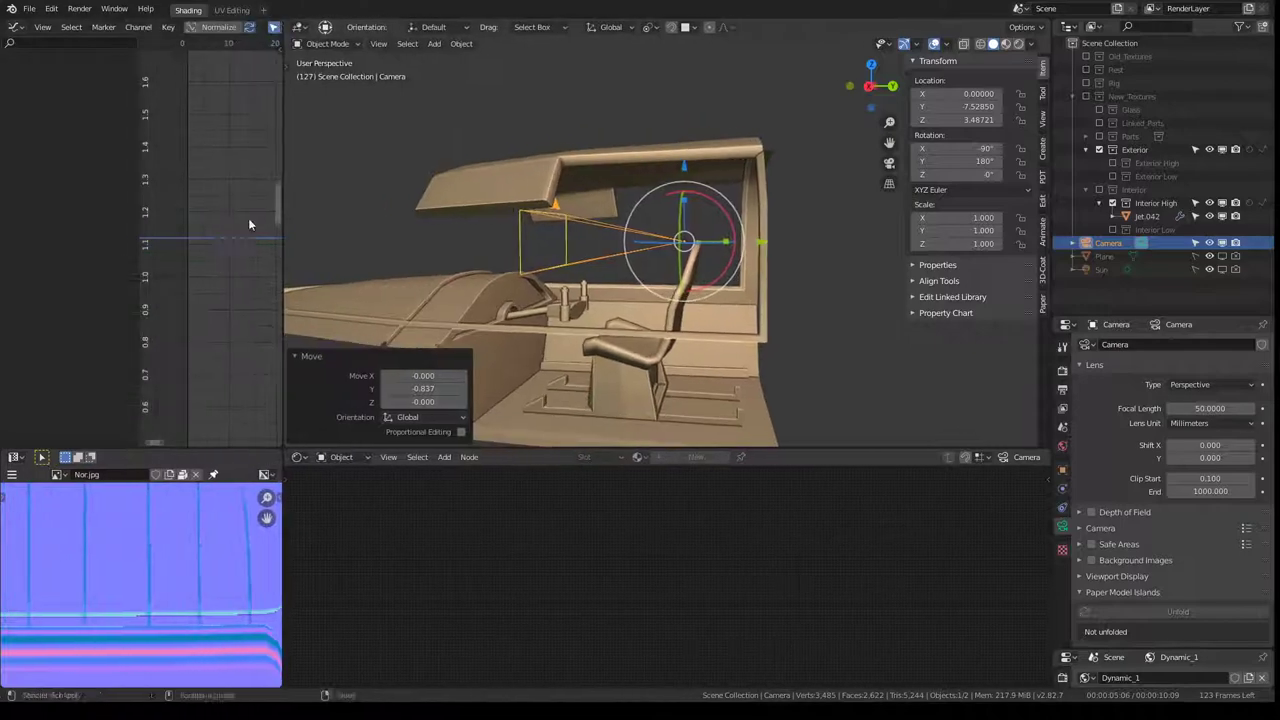
pyautogui.click(42, 27)
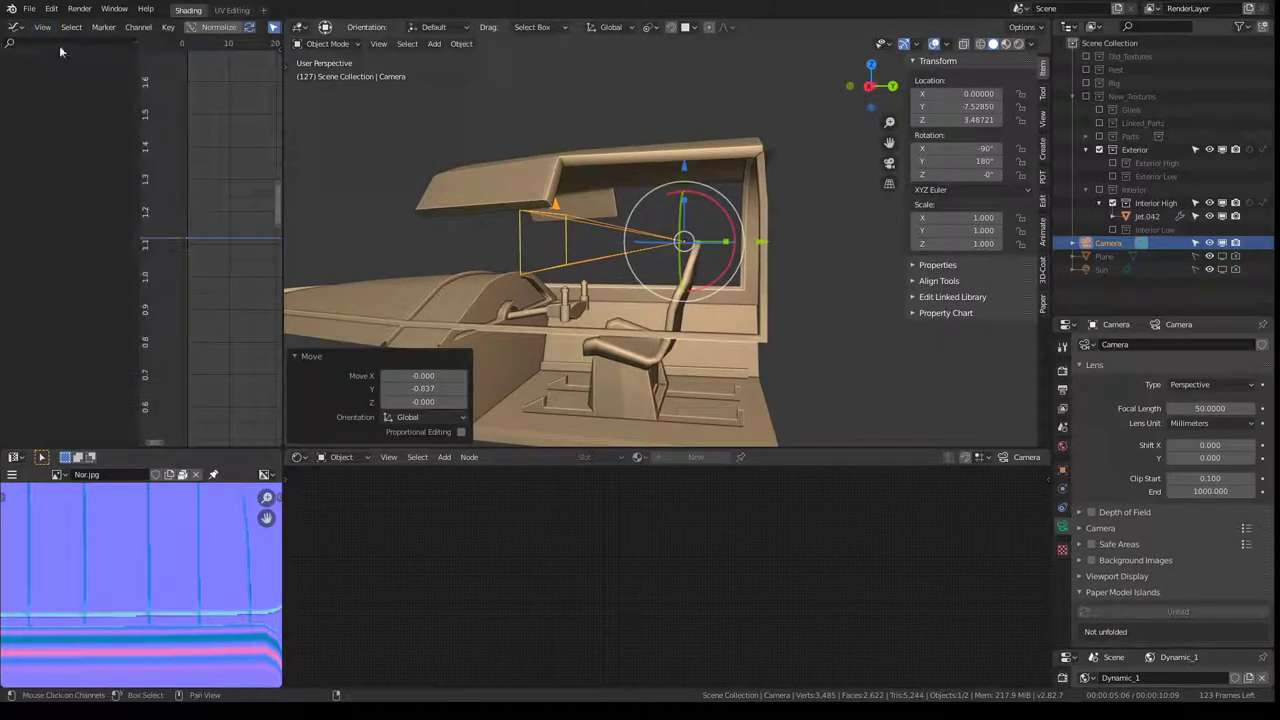
pyautogui.click(20, 27)
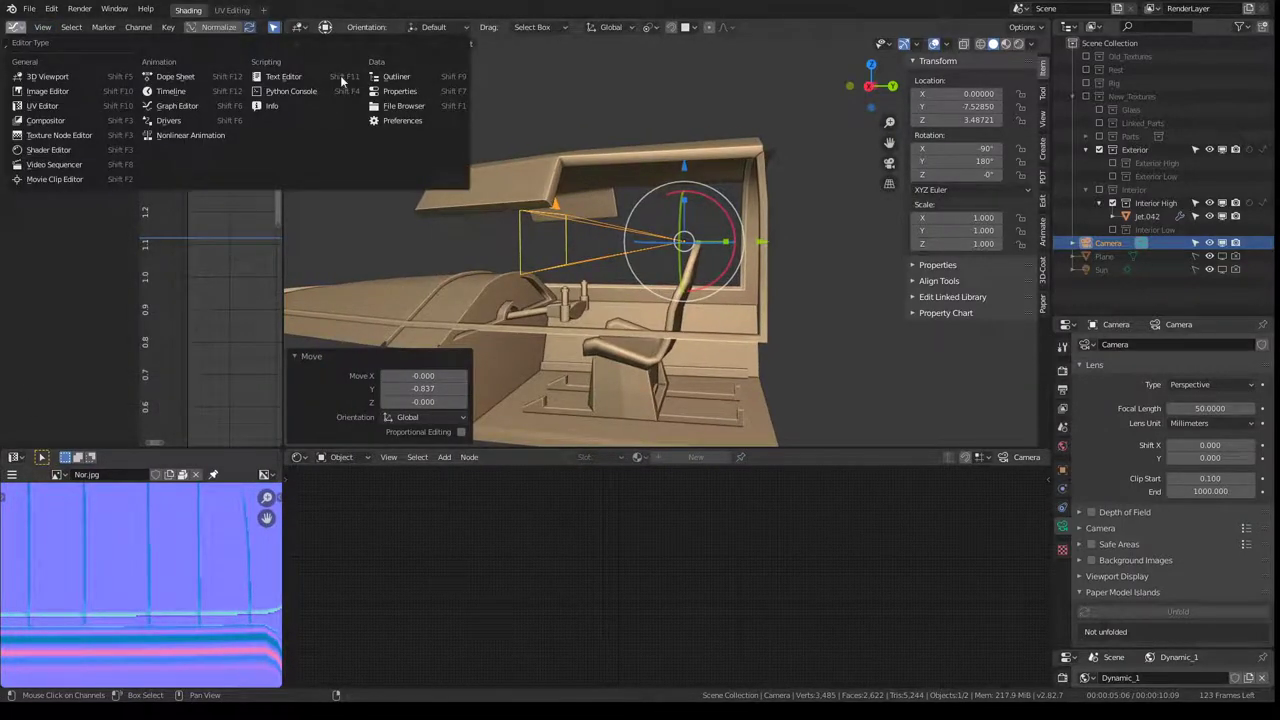
pyautogui.click(72, 78)
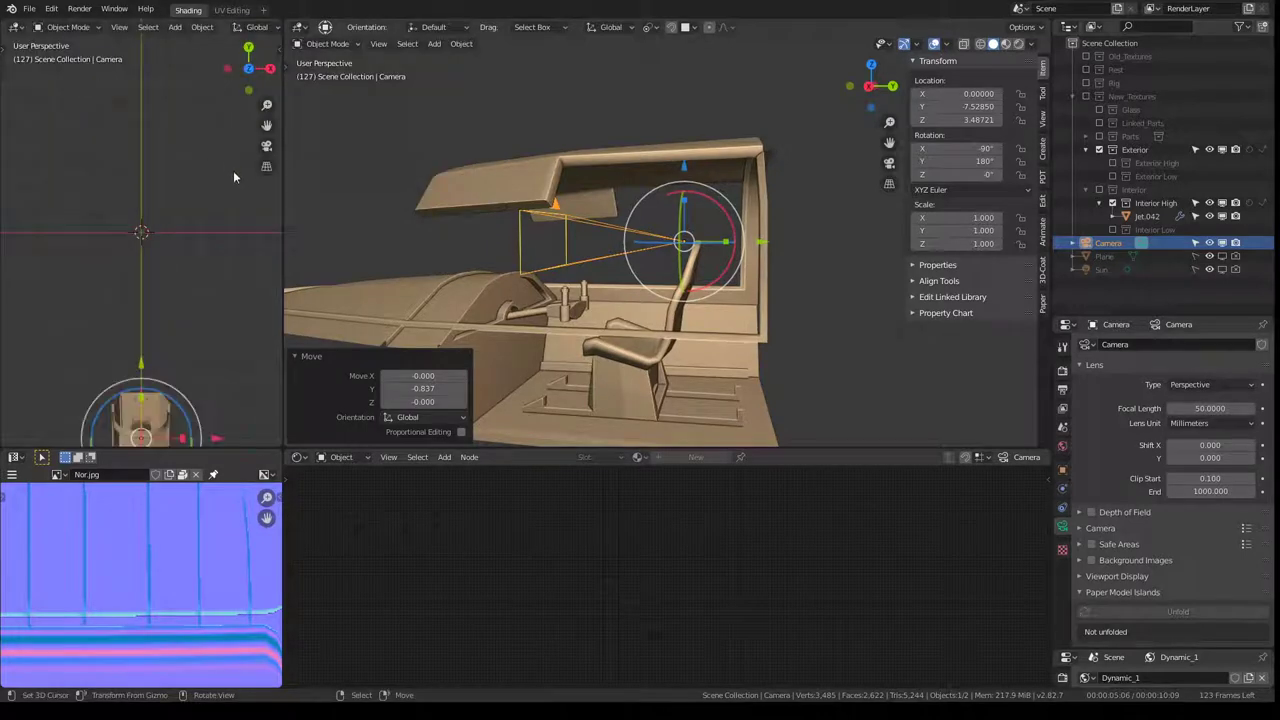
pyautogui.press('KP_0')
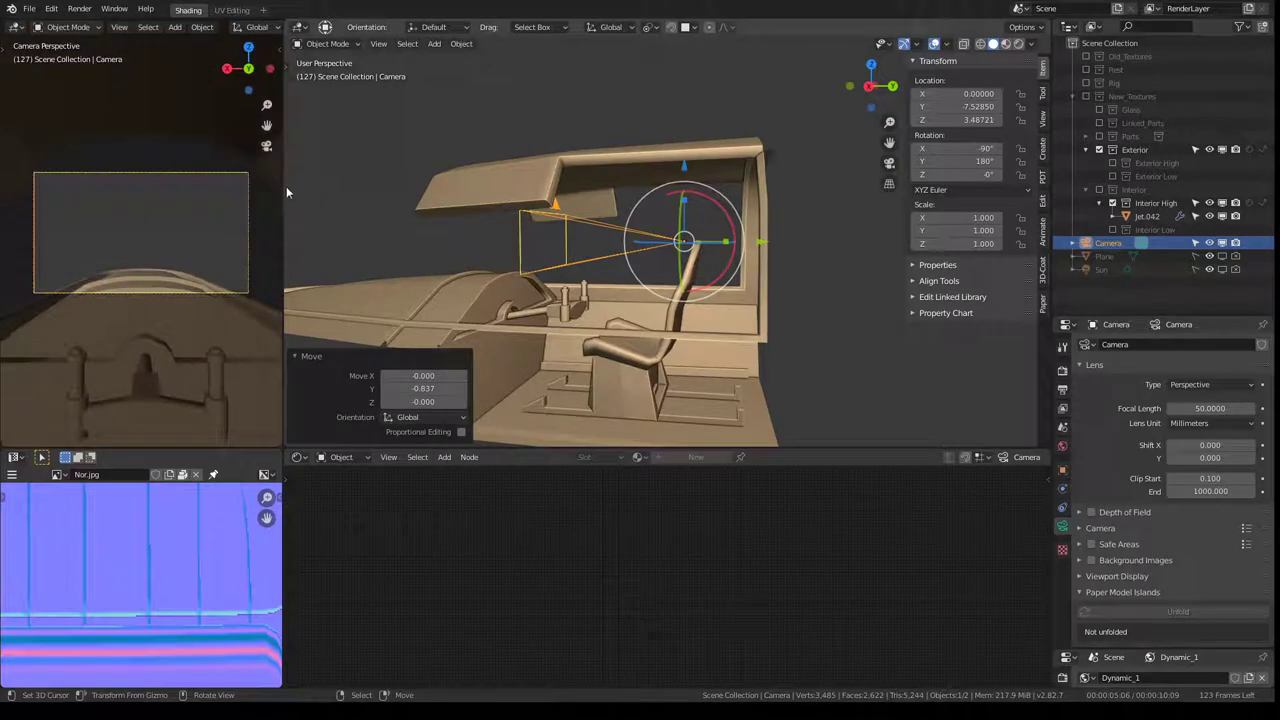
pyautogui.moveTo(286, 186); pyautogui.dragTo(490, 190)
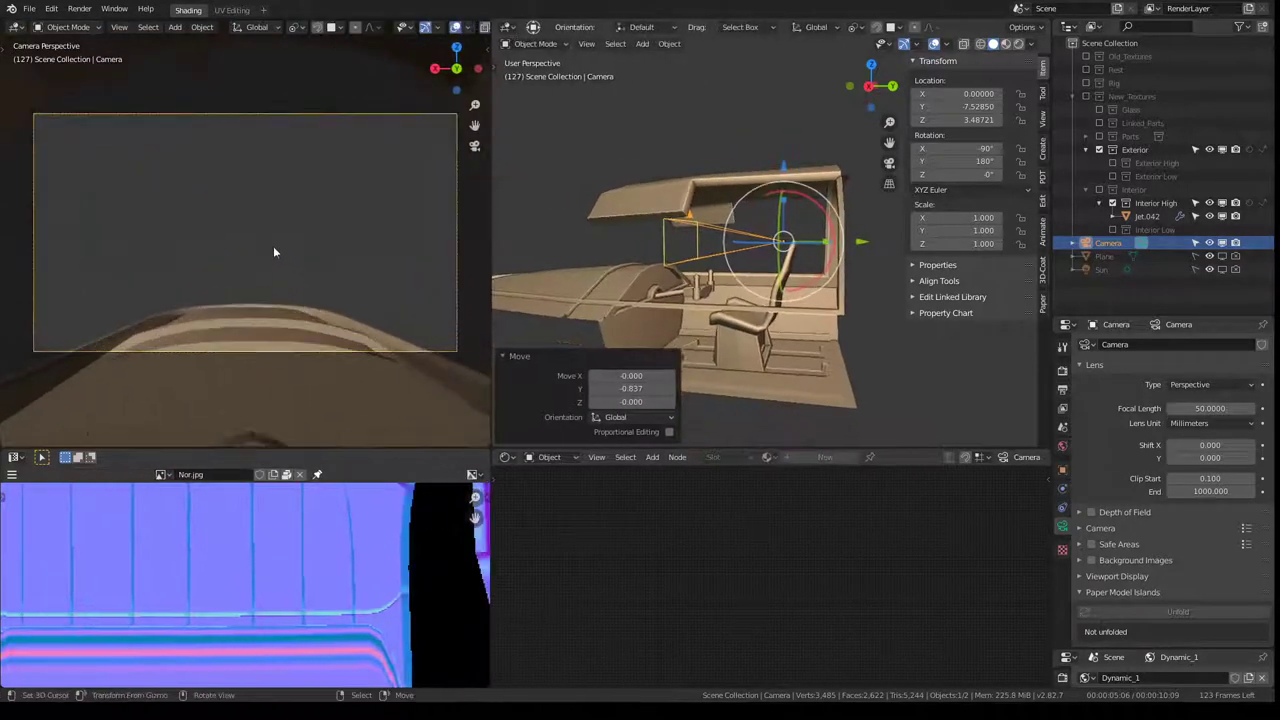
# Step: Set the focal length to 14.5 mm and nudge the camera to Y -7.581, Z 3.548
pyautogui.moveTo(1213, 408)
pyautogui.mouseDown()
pyautogui.moveTo(1150, 408)
pyautogui.moveTo(1245, 408)
pyautogui.moveTo(1190, 408)
pyautogui.moveTo(1218, 408)
pyautogui.mouseUp()
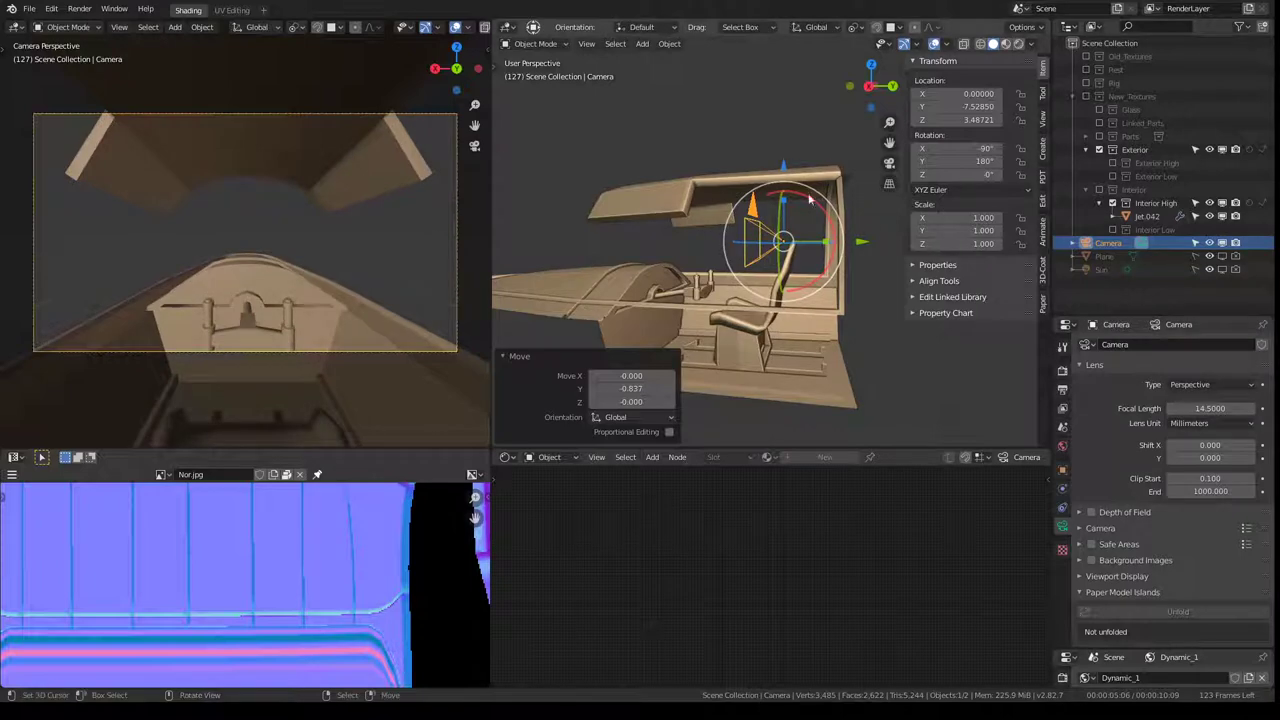
pyautogui.moveTo(786, 165); pyautogui.dragTo(763, 235)
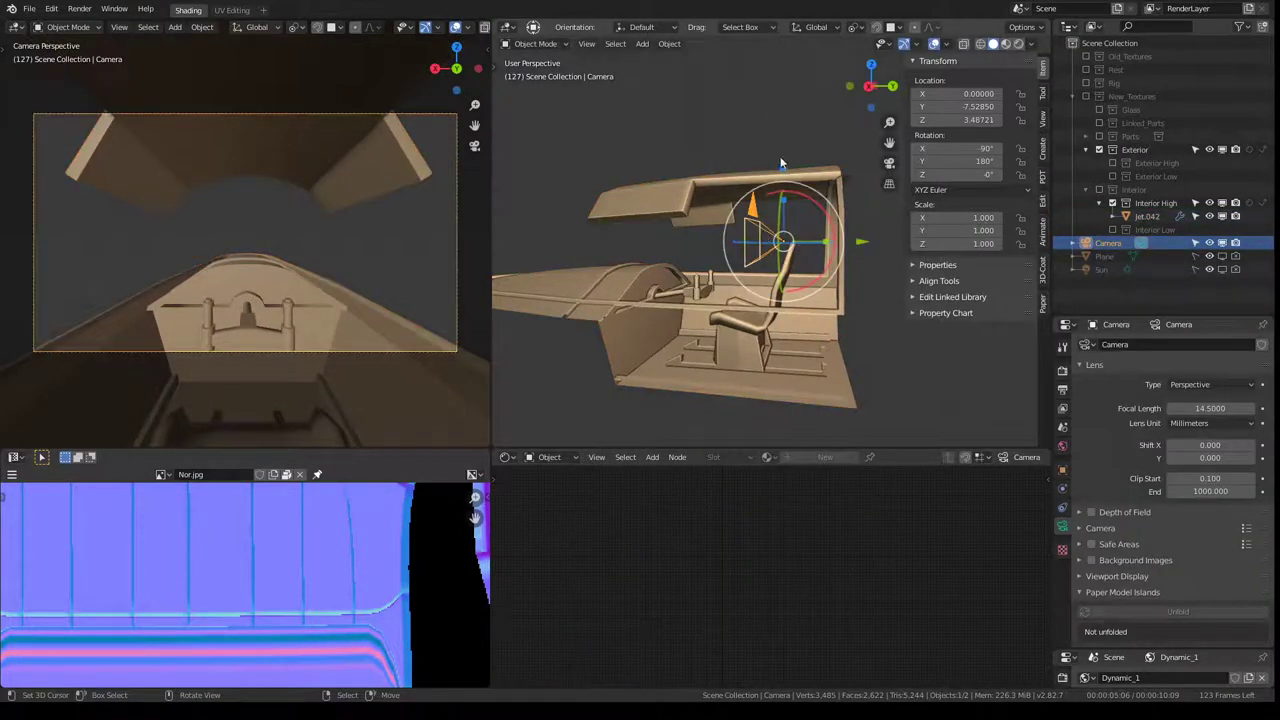
pyautogui.press('g')
pyautogui.press('z')
pyautogui.click(760, 220)
pyautogui.press('g')
pyautogui.press('y')
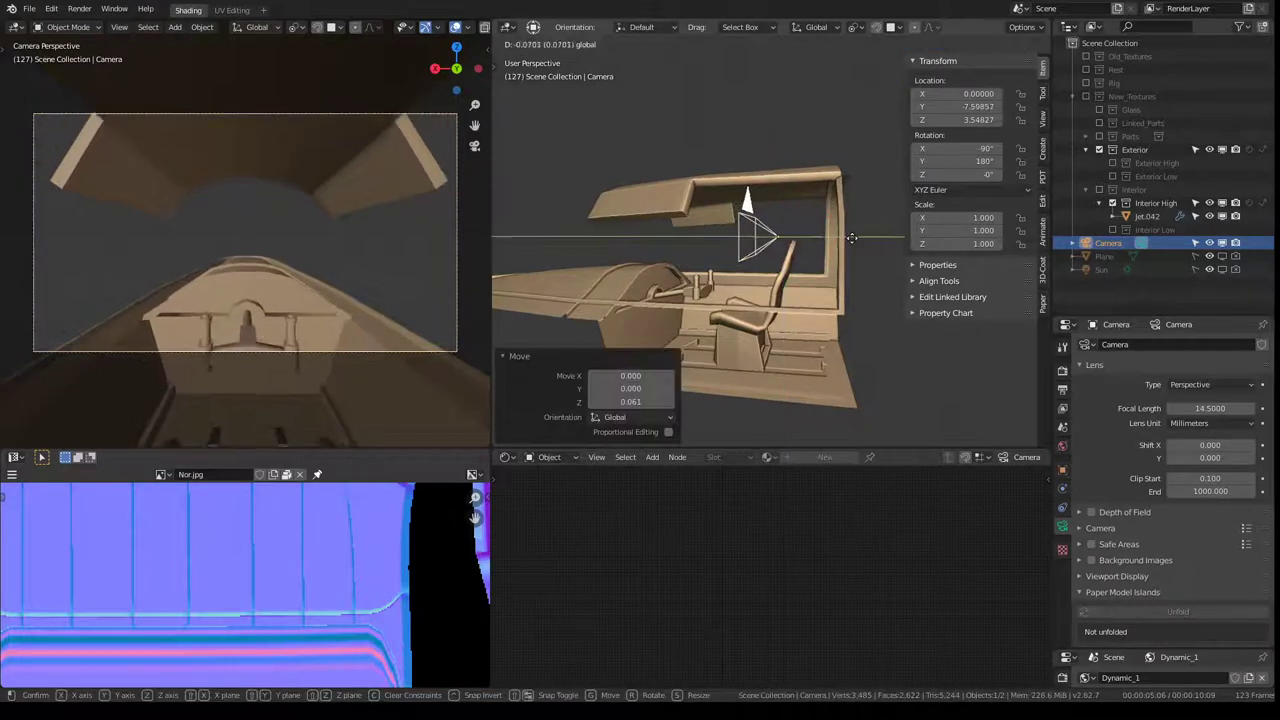
pyautogui.click(853, 238)
# Step: Review the camera framing in both viewports and select the Jet.042 cockpit mesh
pyautogui.moveTo(222, 218)
pyautogui.mouseDown(button='middle')
pyautogui.moveTo(297, 300)
pyautogui.moveTo(210, 254)
pyautogui.moveTo(237, 240)
pyautogui.mouseUp(button='middle')
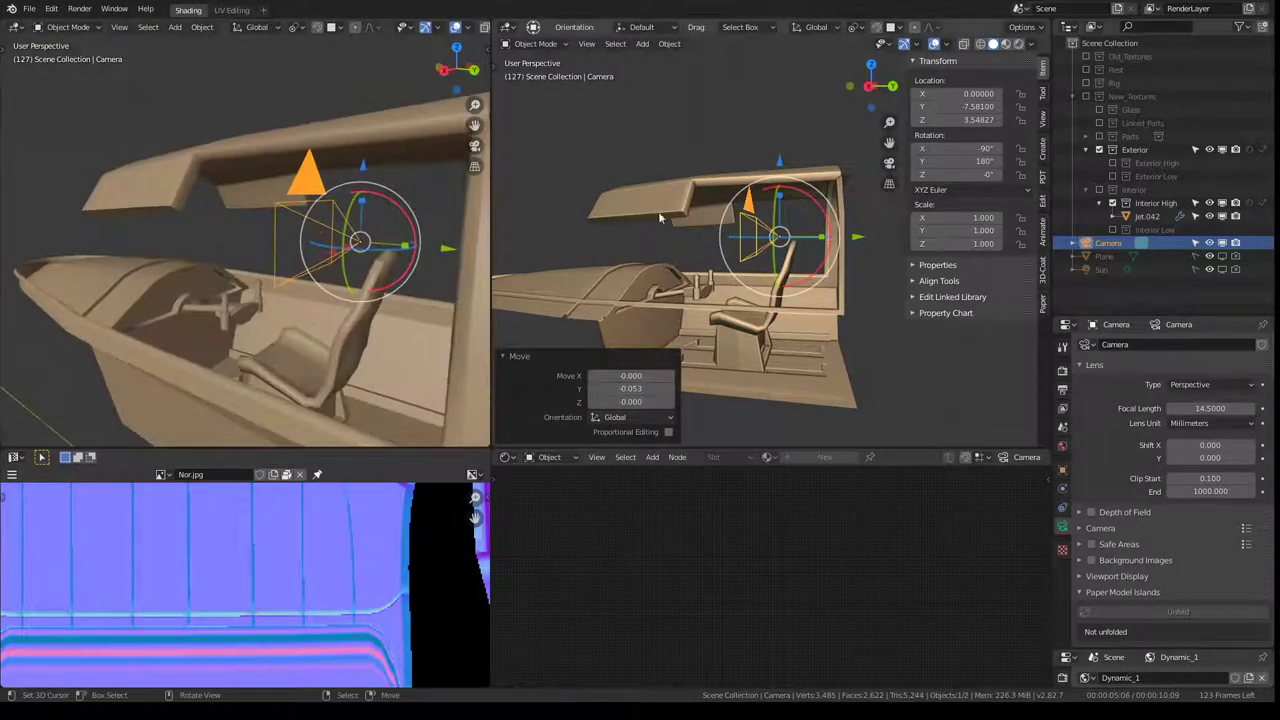
pyautogui.scroll(2, 454, 193)
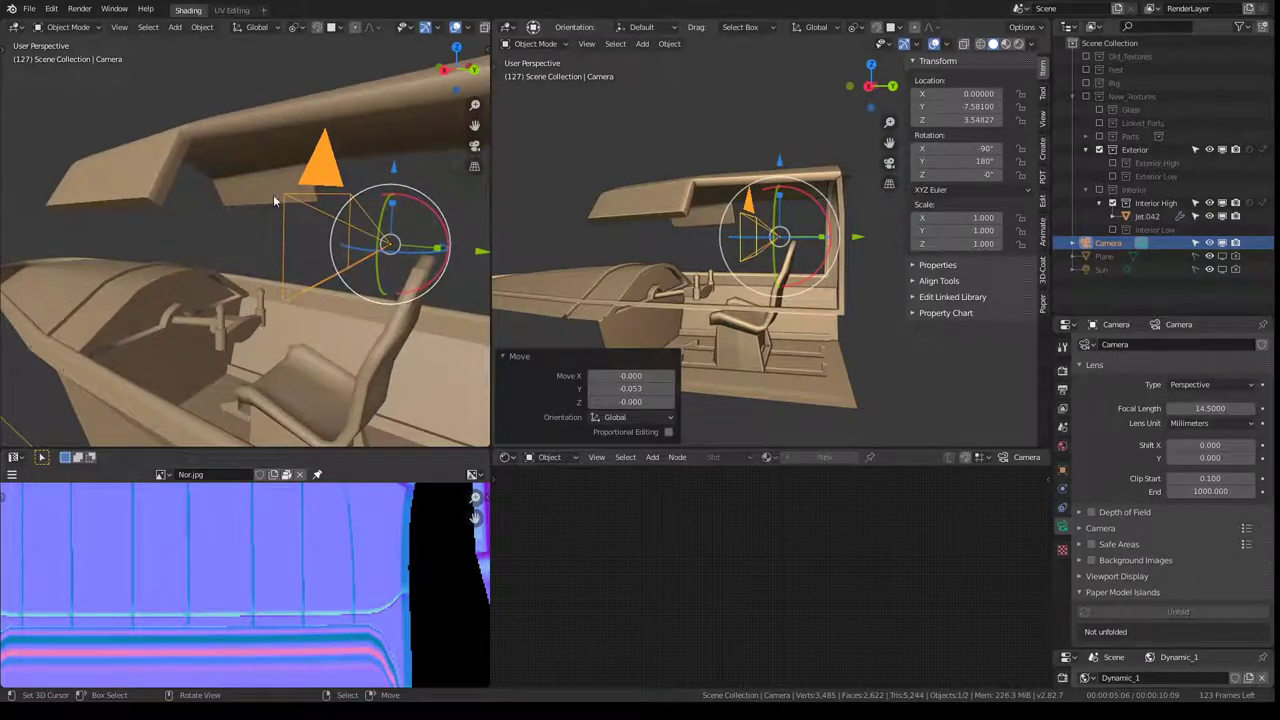
pyautogui.press('KP_0')
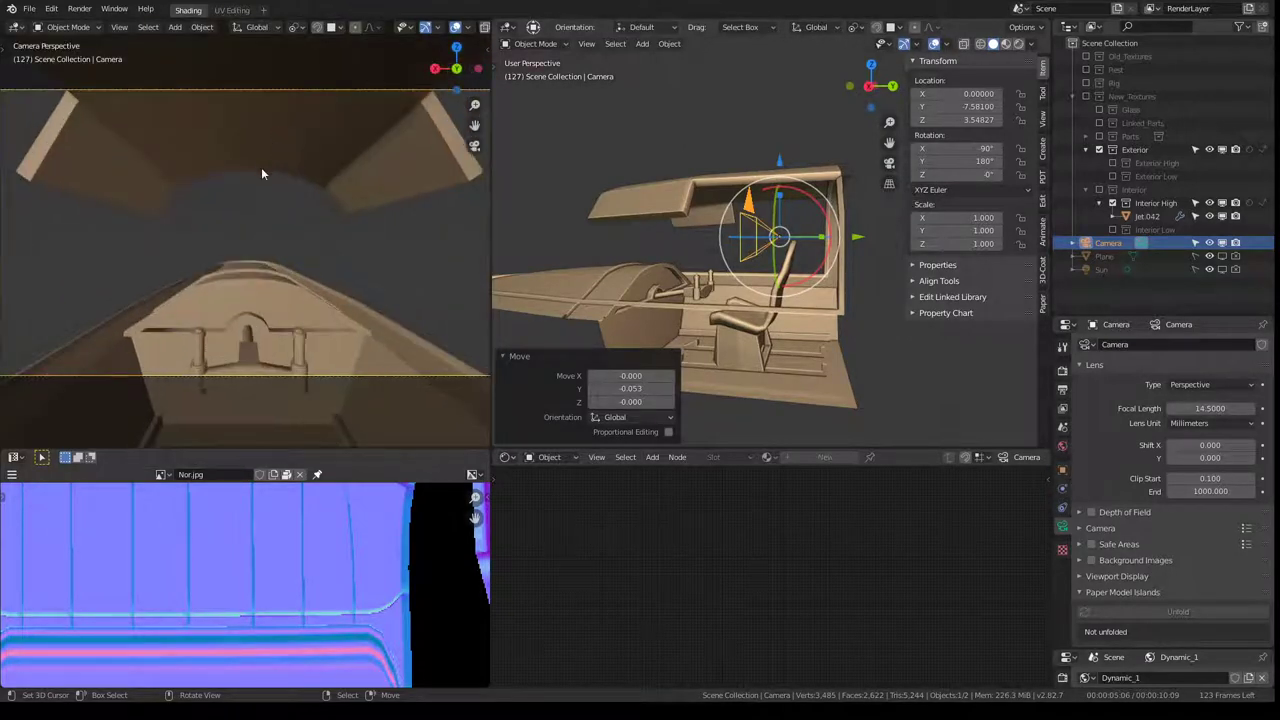
pyautogui.press('r')
pyautogui.press('r')
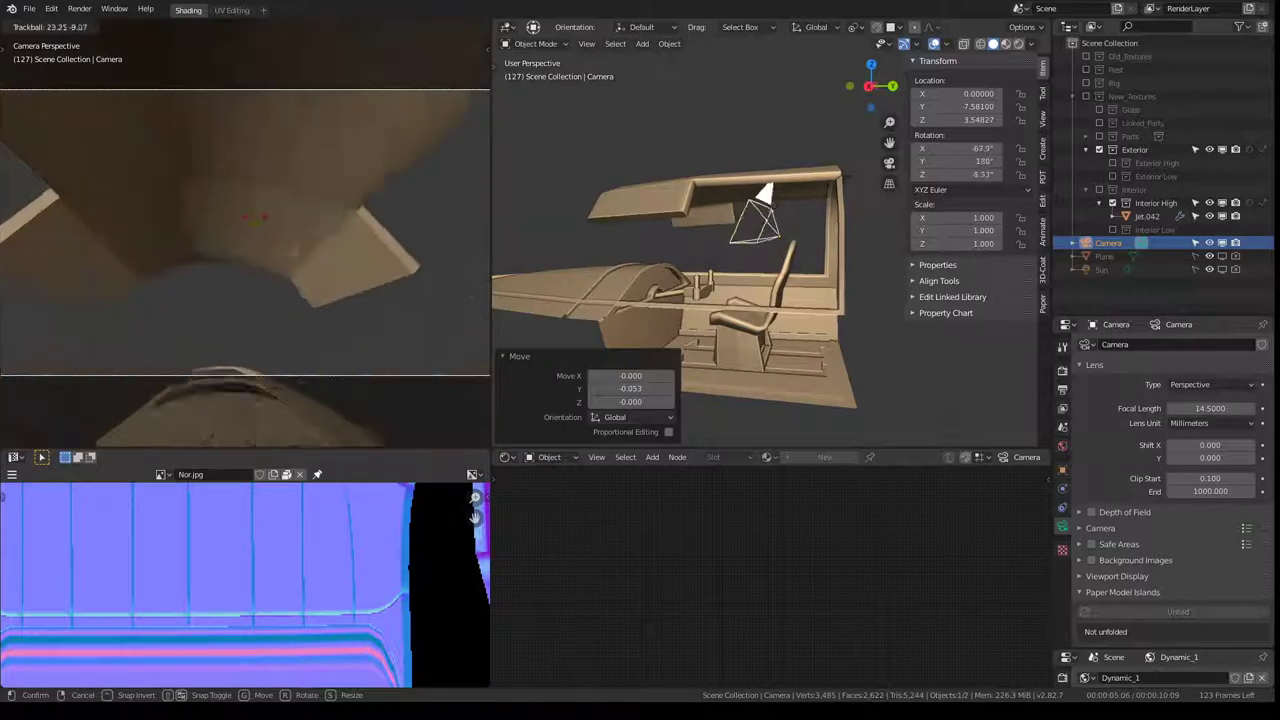
pyautogui.press('Escape')
pyautogui.moveTo(760, 250); pyautogui.dragTo(800, 207, button='middle')
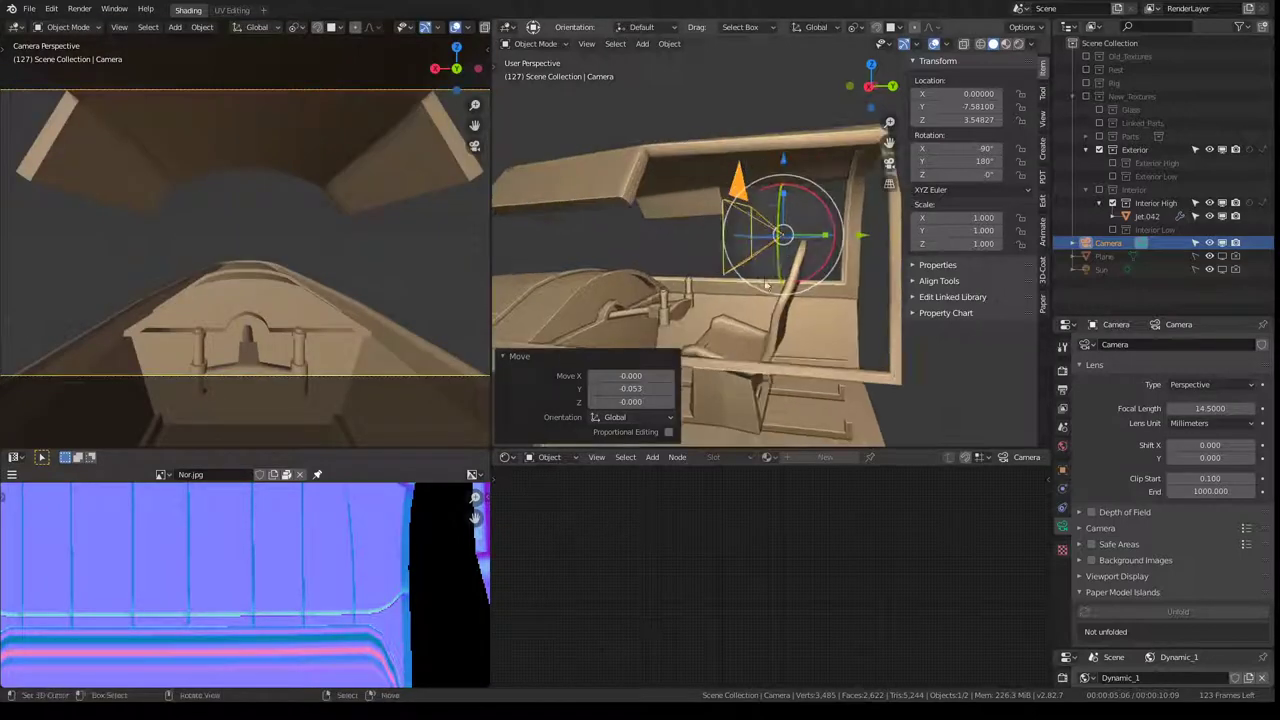
pyautogui.scroll(3, 740, 210)
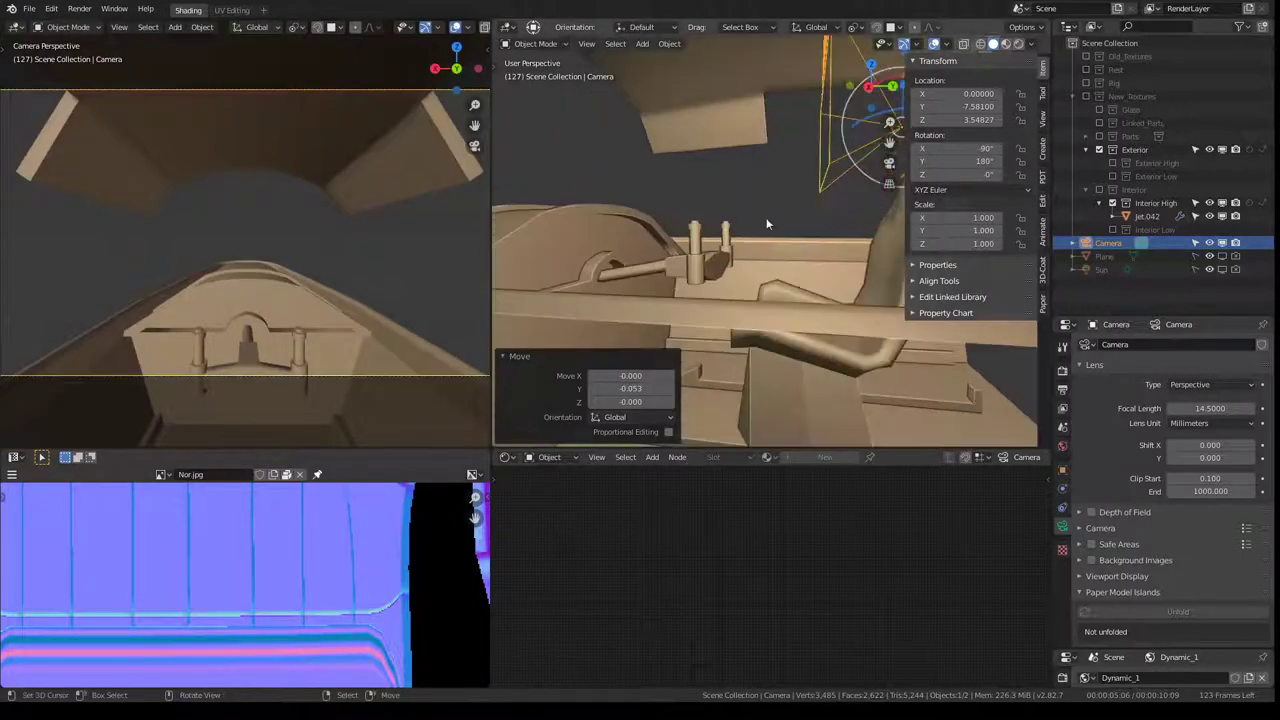
pyautogui.moveTo(766, 217)
pyautogui.mouseDown(button='middle')
pyautogui.moveTo(601, 253)
pyautogui.moveTo(700, 250)
pyautogui.mouseUp(button='middle')
pyautogui.click(672, 262)
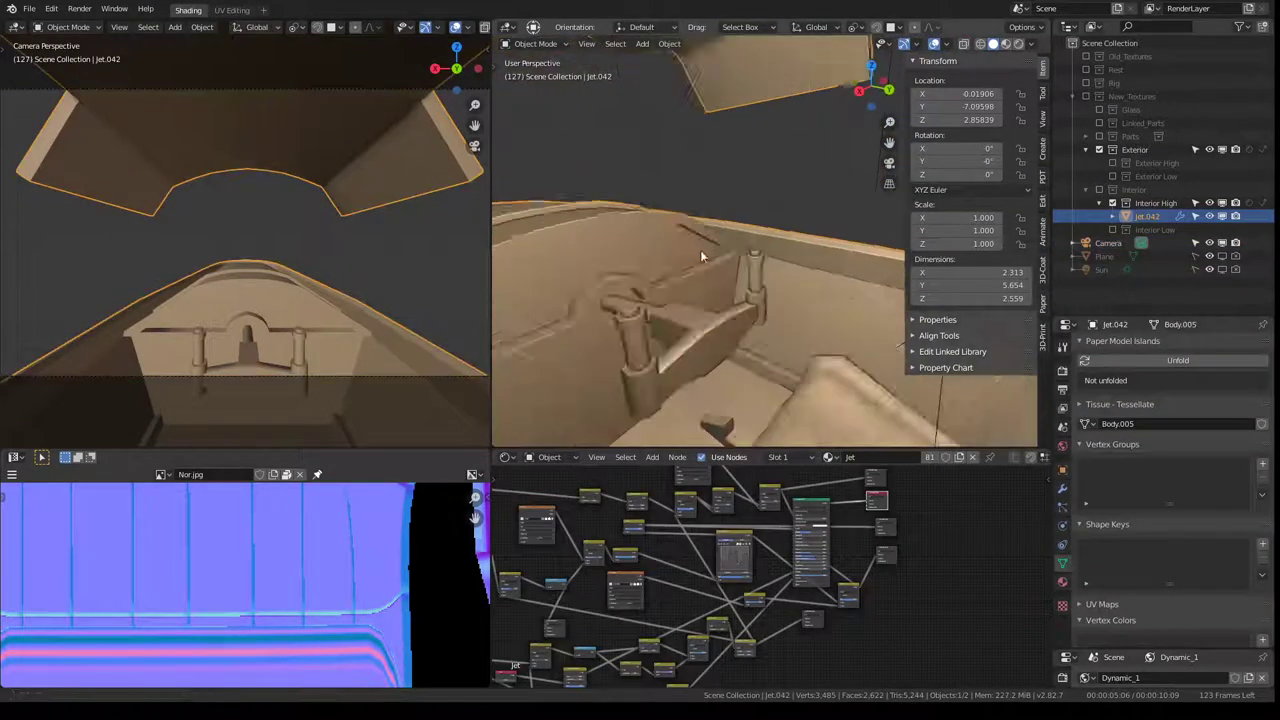
# Step: In Edit Mode, enable the Mirror modifier's Edit Mode display on Jet.042
pyautogui.press('Tab')
pyautogui.moveTo(762, 298); pyautogui.dragTo(694, 307, button='middle')
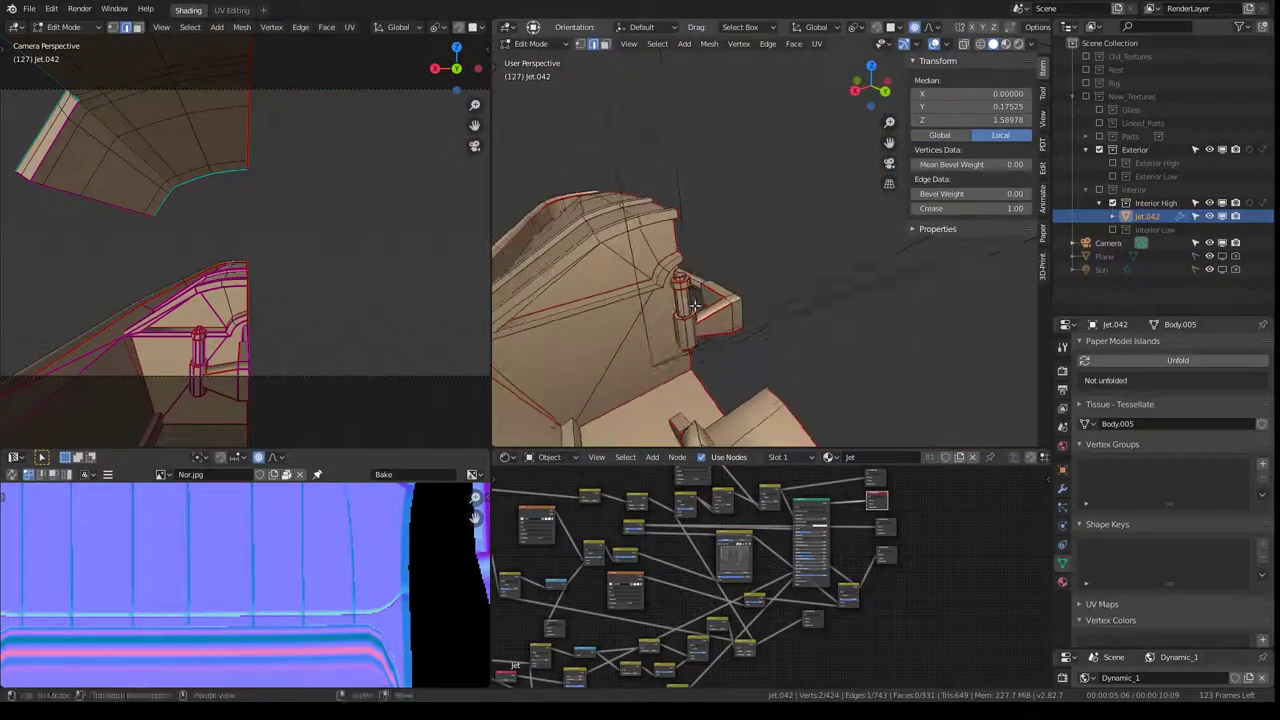
pyautogui.click(1063, 489)
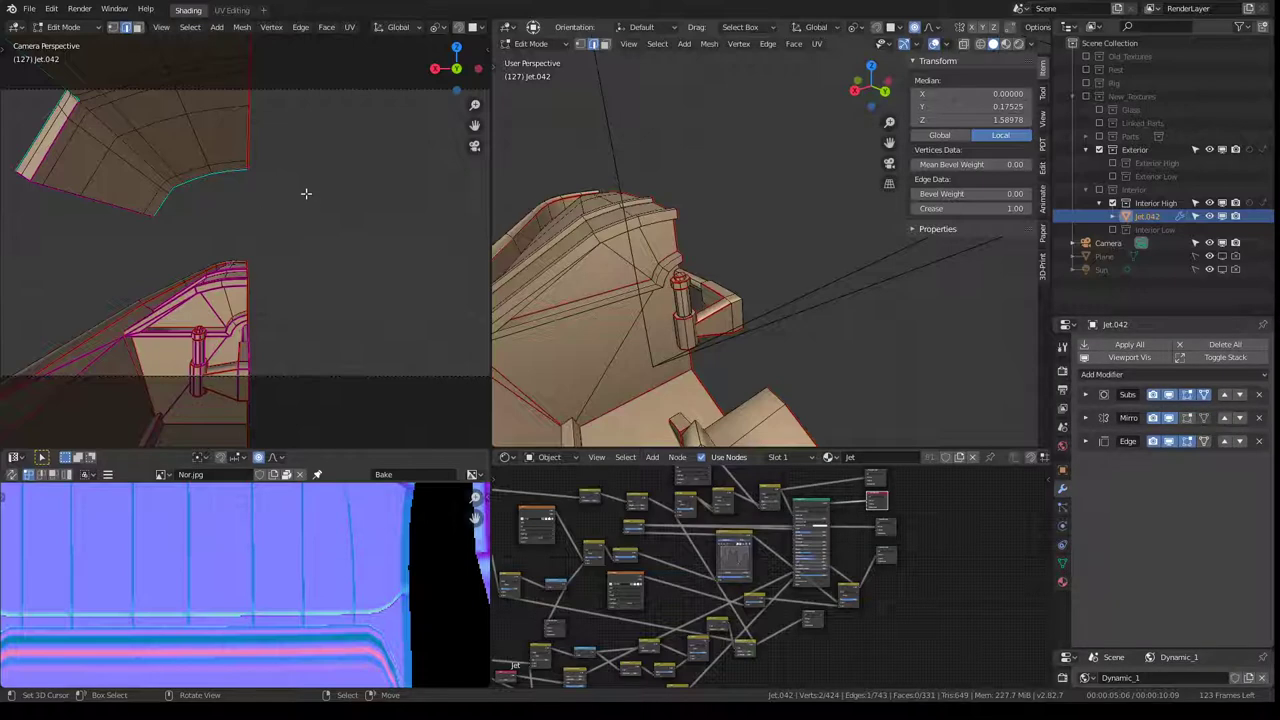
pyautogui.click(1187, 419)
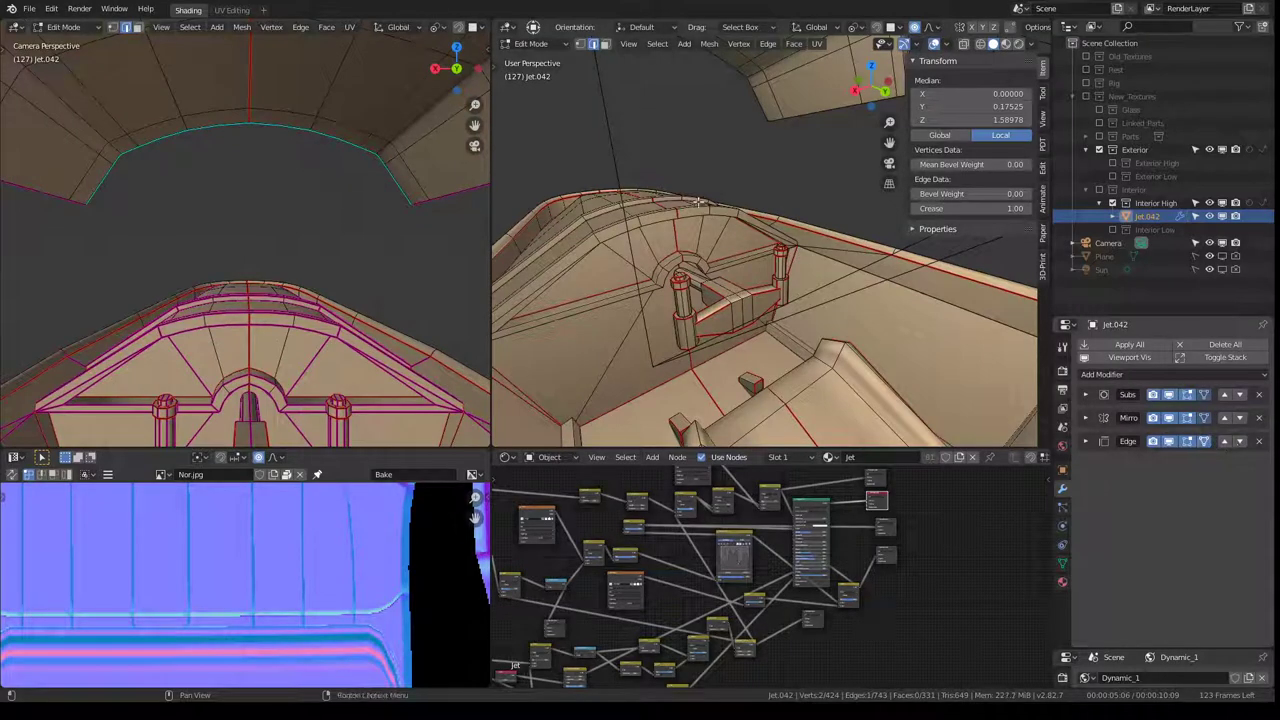
# Step: Widen the right viewport and set the left view to front orthographic through the active object
pyautogui.moveTo(697, 202); pyautogui.dragTo(640, 230, button='middle')
pyautogui.scroll(-3, 280, 229)
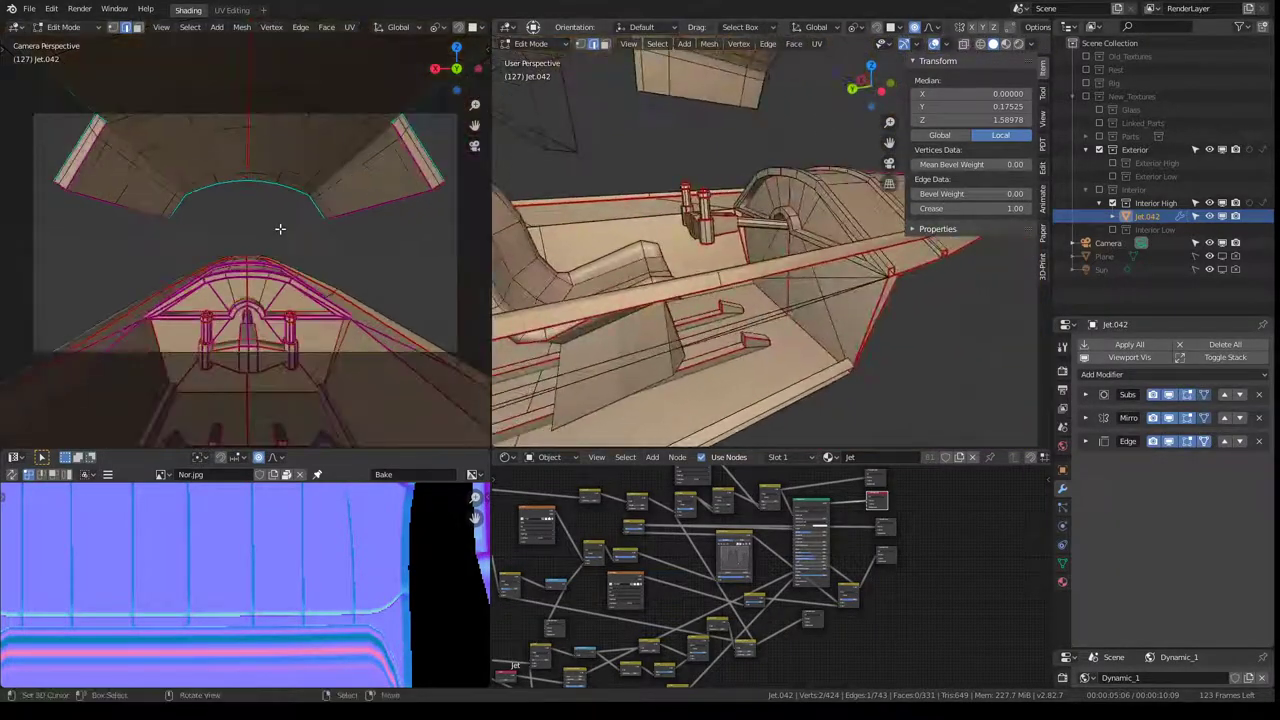
pyautogui.scroll(3, 280, 229)
pyautogui.moveTo(720, 290); pyautogui.dragTo(752, 298, button='middle')
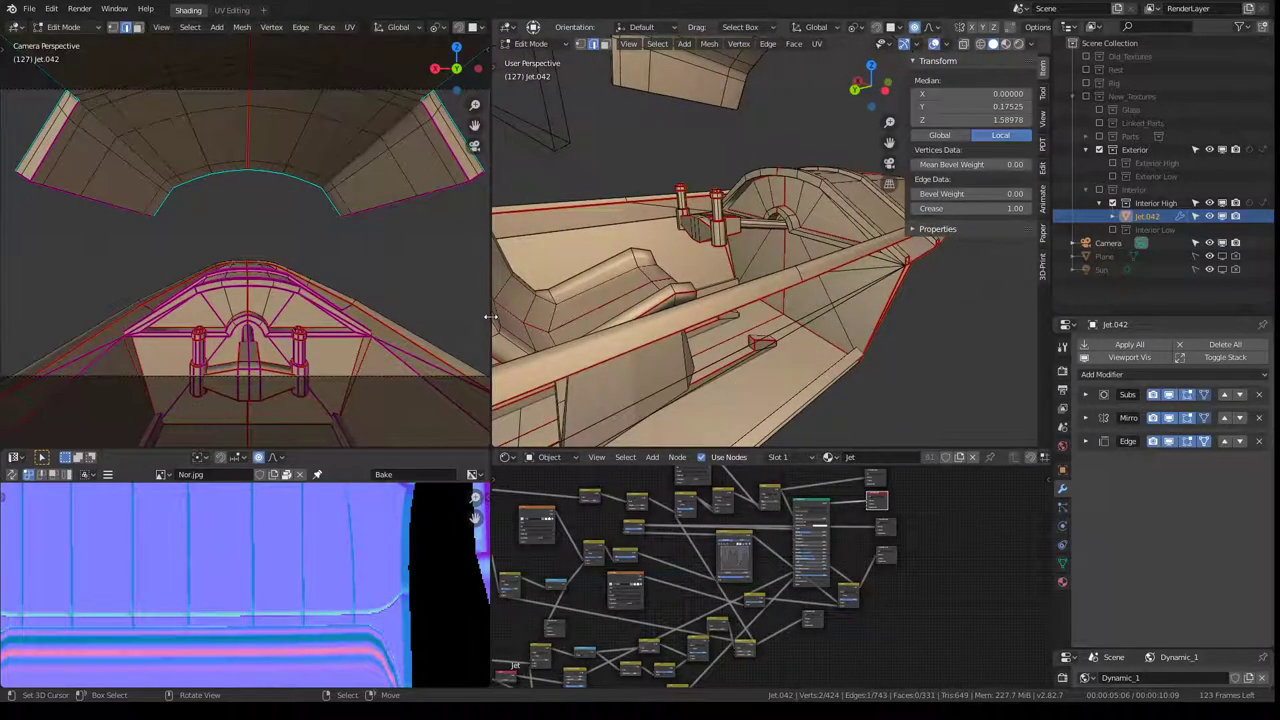
pyautogui.moveTo(490, 317); pyautogui.dragTo(363, 310)
pyautogui.moveTo(250, 280); pyautogui.dragTo(238, 255, button='middle')
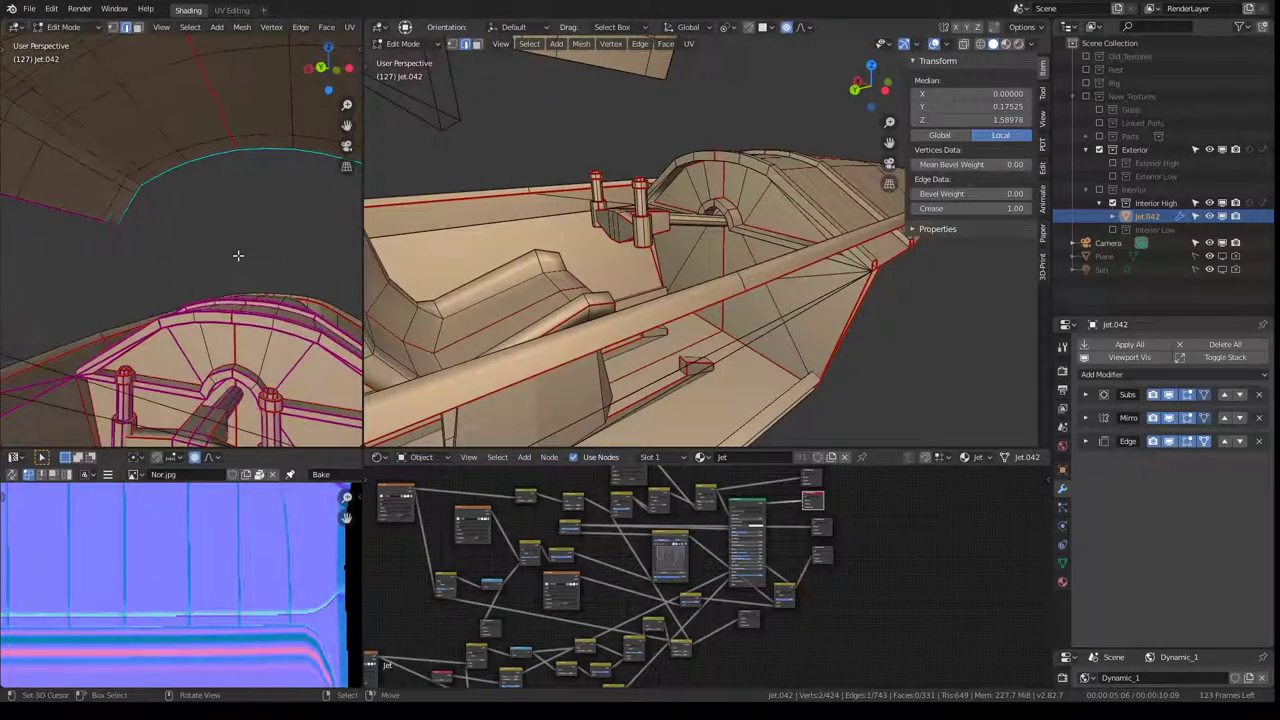
pyautogui.scroll(10, 238, 255)
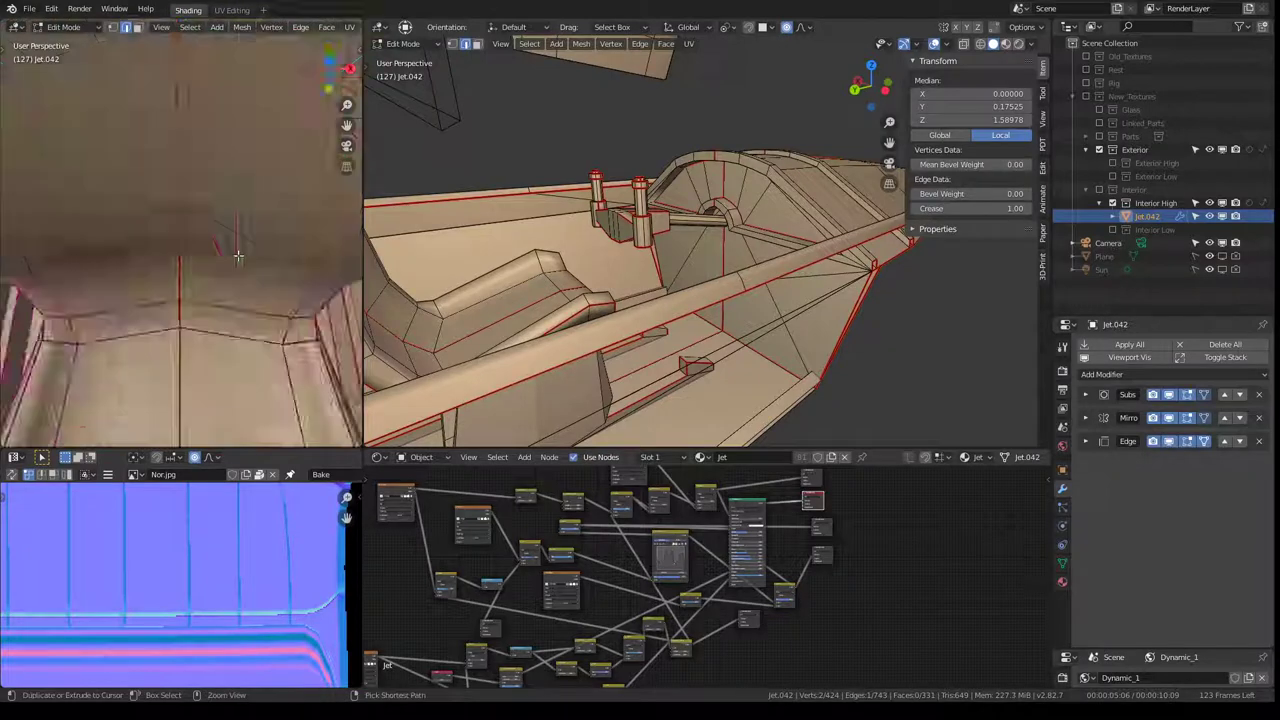
pyautogui.press('KP_1')
pyautogui.press('ctrl+KP_0')
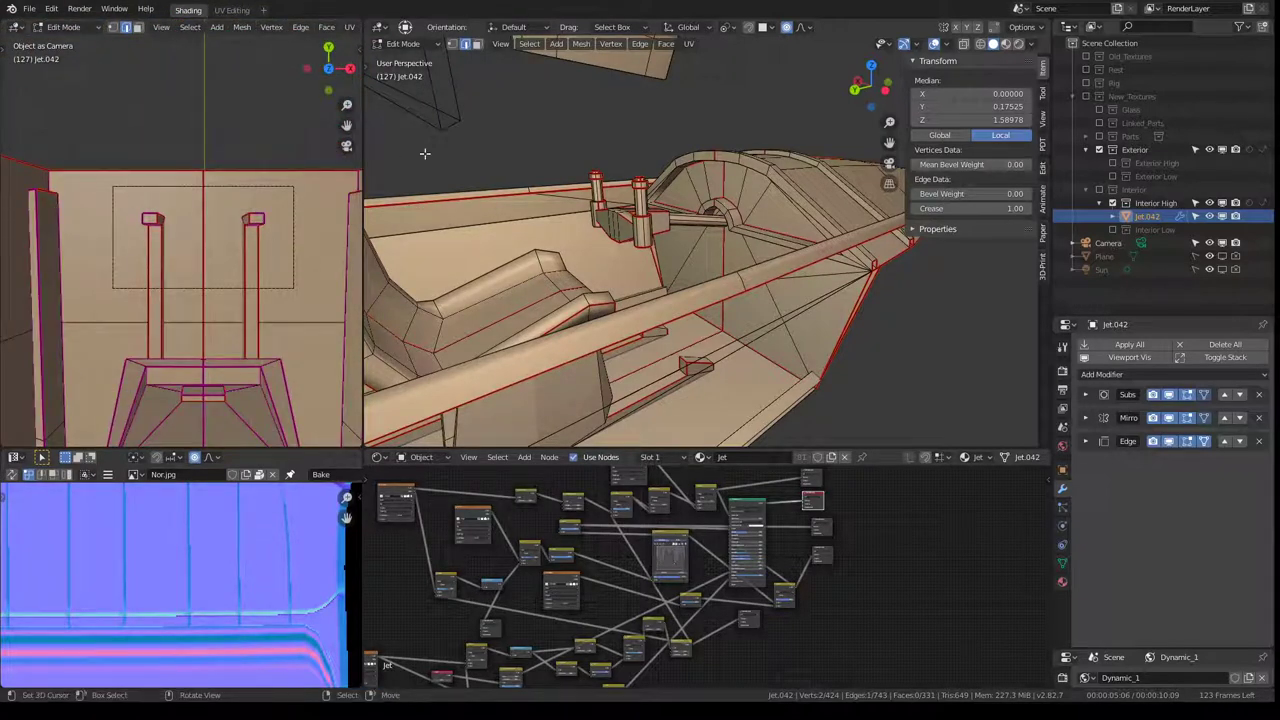
# Step: Return to Object Mode, select the scene camera and look through it
pyautogui.press('Tab')
pyautogui.click(528, 140)
pyautogui.press('KP_0')
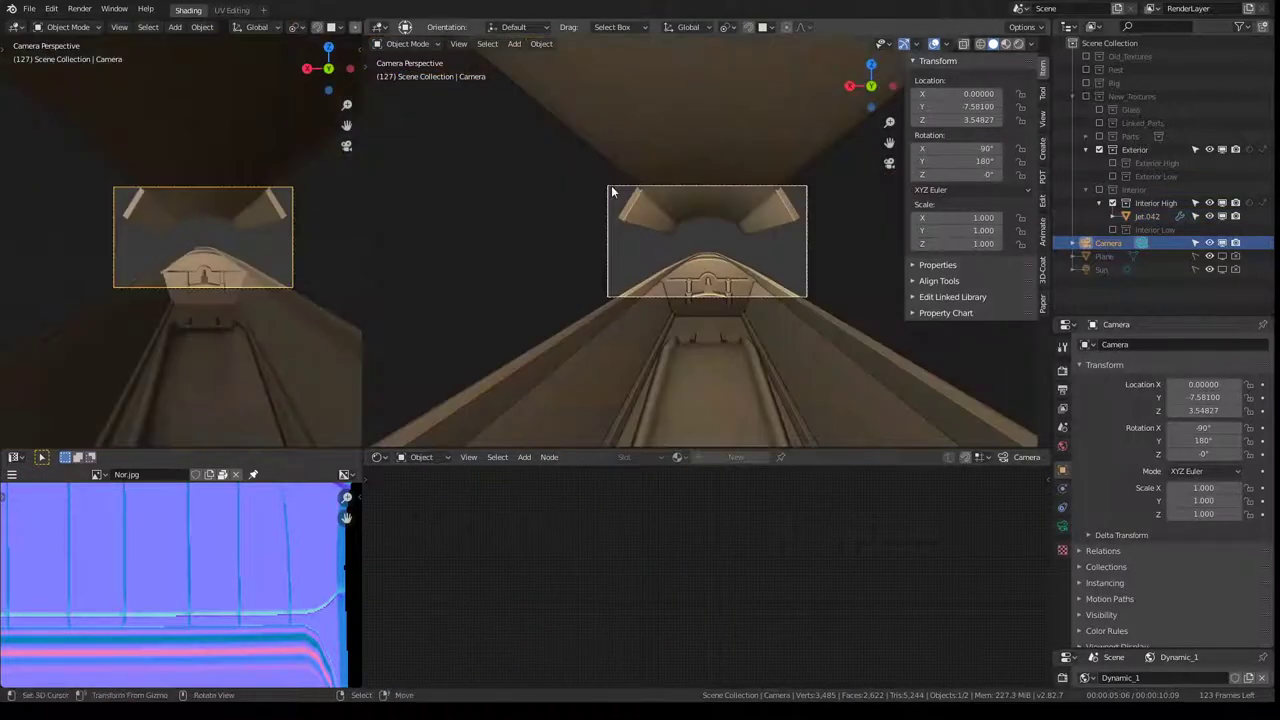
# Step: Move the camera 0.458 forward along Y to about Y -7.123
pyautogui.scroll(3, 220, 223)
pyautogui.scroll(2, 300, 208)
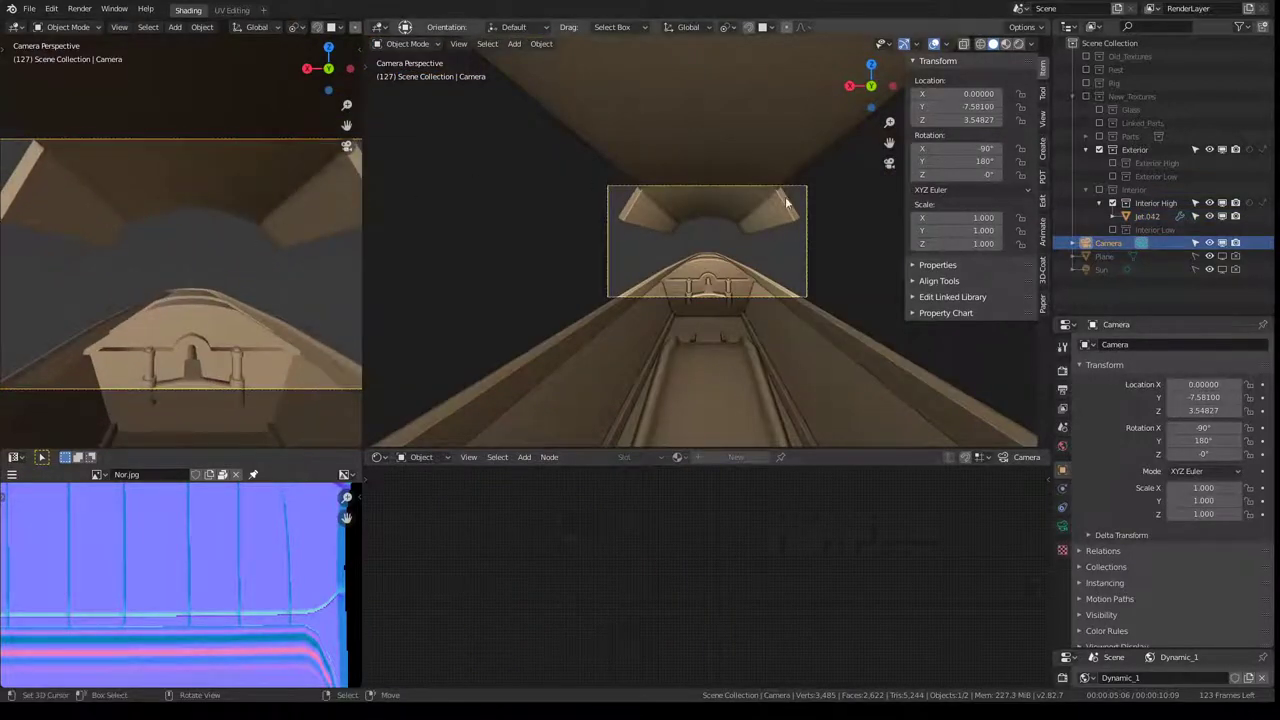
pyautogui.moveTo(826, 182)
pyautogui.mouseDown(button='middle')
pyautogui.moveTo(733, 196)
pyautogui.moveTo(812, 212)
pyautogui.moveTo(783, 252)
pyautogui.moveTo(830, 195)
pyautogui.mouseUp(button='middle')
pyautogui.scroll(2, 843, 182)
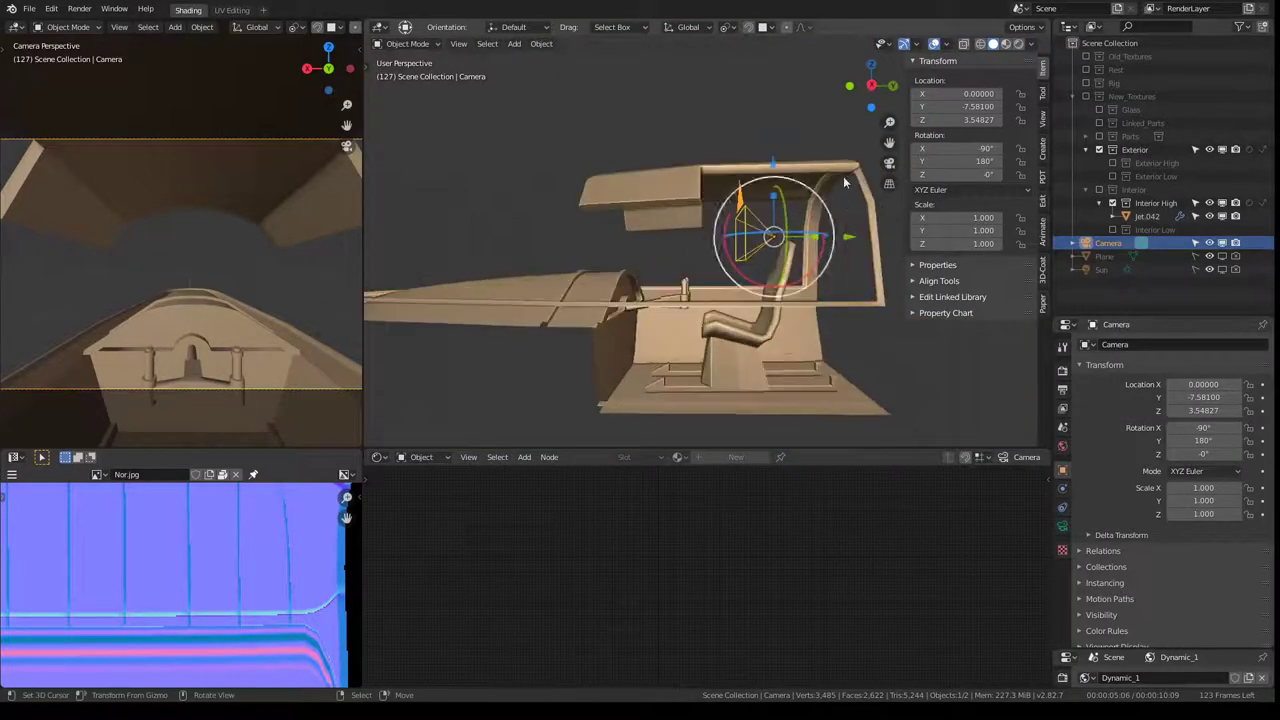
pyautogui.moveTo(775, 168)
pyautogui.mouseDown()
pyautogui.moveTo(859, 243)
pyautogui.moveTo(891, 236)
pyautogui.mouseUp()
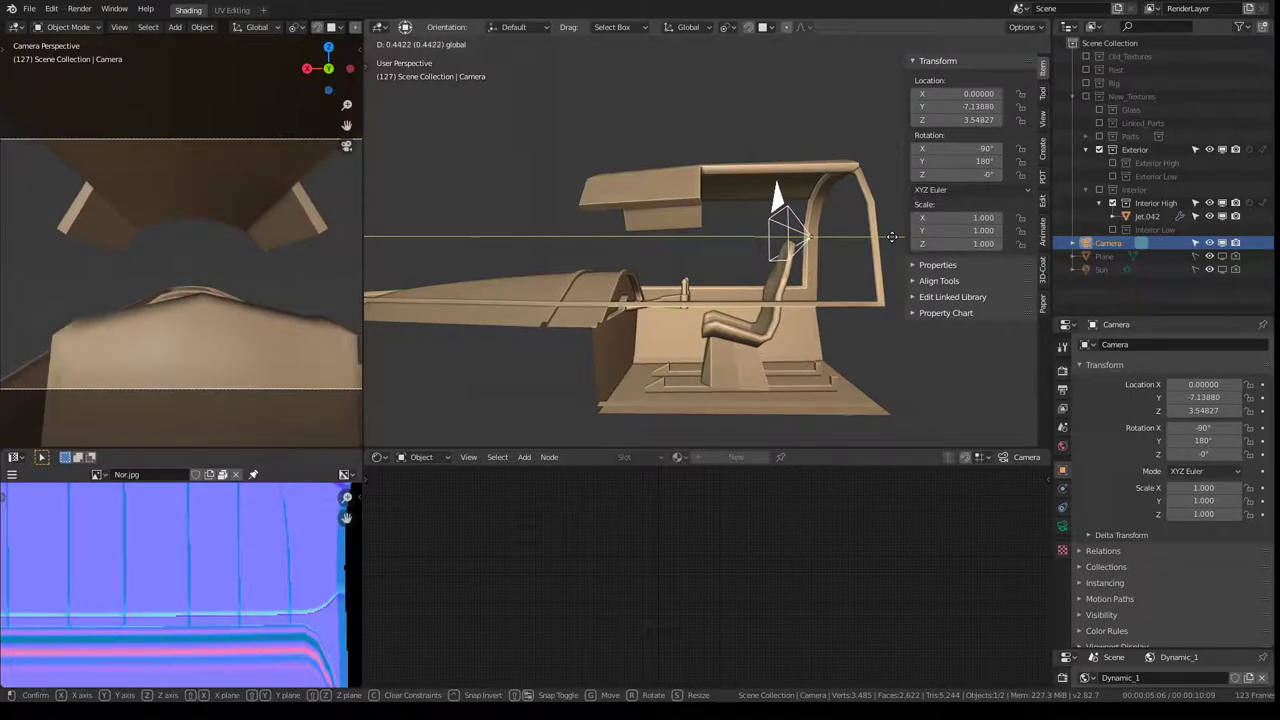
pyautogui.click(893, 237)
# Step: Select Jet.042, enter Edit Mode and clear the selection
pyautogui.moveTo(893, 237)
pyautogui.mouseDown(button='middle')
pyautogui.moveTo(751, 323)
pyautogui.moveTo(628, 251)
pyautogui.moveTo(701, 258)
pyautogui.mouseUp(button='middle')
pyautogui.click(780, 300)
pyautogui.press('Tab')
pyautogui.click(589, 243)
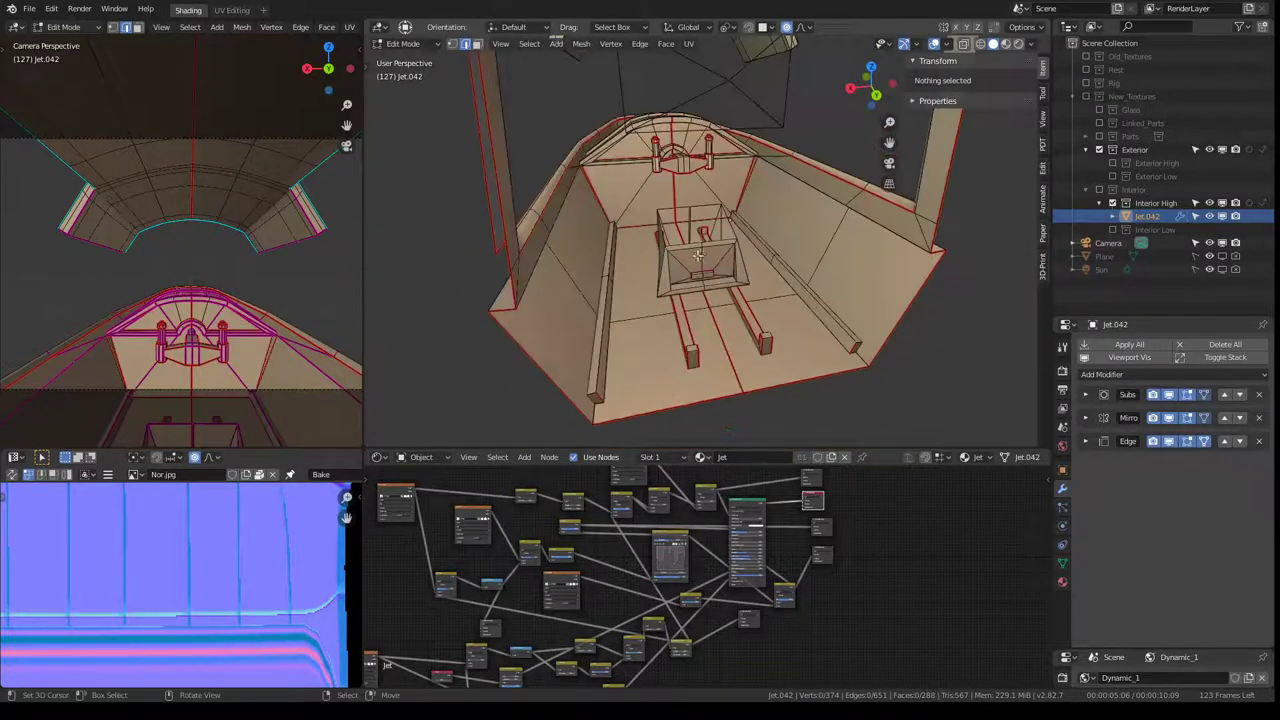
# Step: Delete the central floor block and both floor rails
pyautogui.click(701, 258)
pyautogui.press('l')
pyautogui.moveTo(628, 240); pyautogui.dragTo(660, 300, button='middle')
pyautogui.press('h')
pyautogui.click(663, 320)
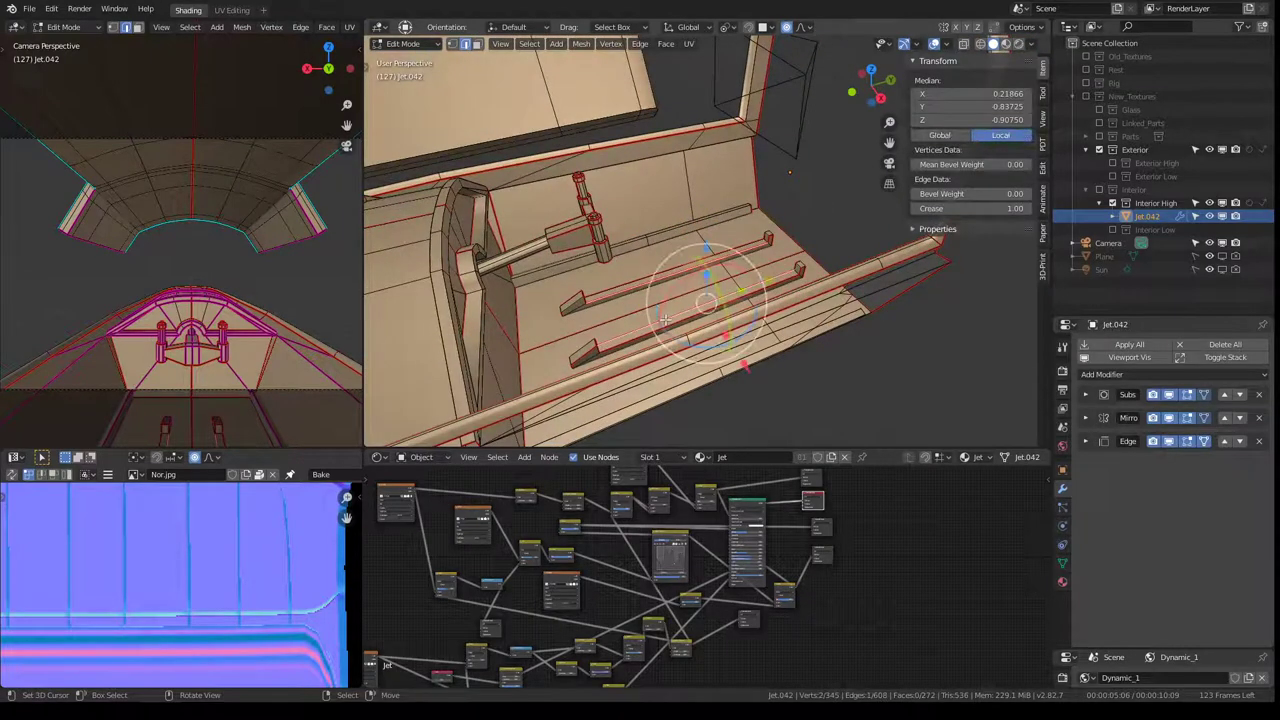
pyautogui.press('l')
pyautogui.press('h')
pyautogui.moveTo(805, 248)
pyautogui.mouseDown(button='middle')
pyautogui.moveTo(760, 208)
pyautogui.moveTo(643, 171)
pyautogui.moveTo(640, 262)
pyautogui.mouseUp(button='middle')
pyautogui.press('Tab')
pyautogui.press('Tab')
# Step: Delete the lever handle and its rod
pyautogui.moveTo(958, 270); pyautogui.dragTo(660, 292, button='middle')
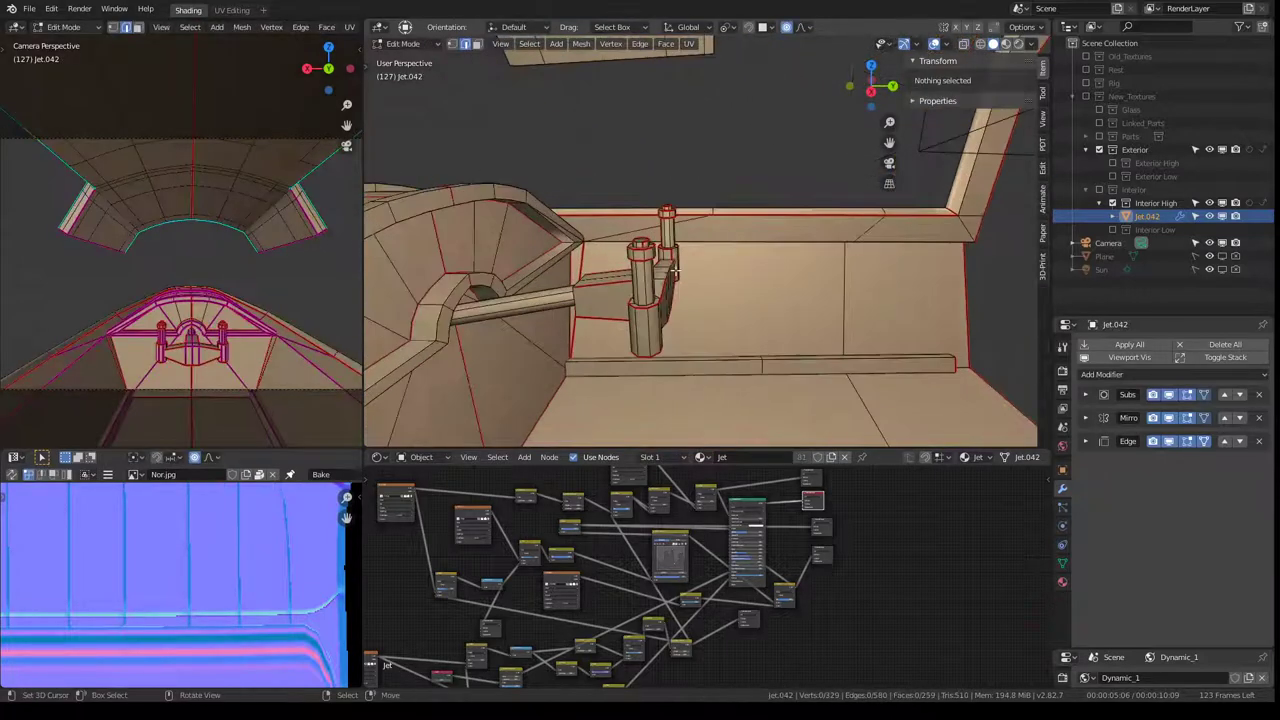
pyautogui.click(660, 292)
pyautogui.press('l')
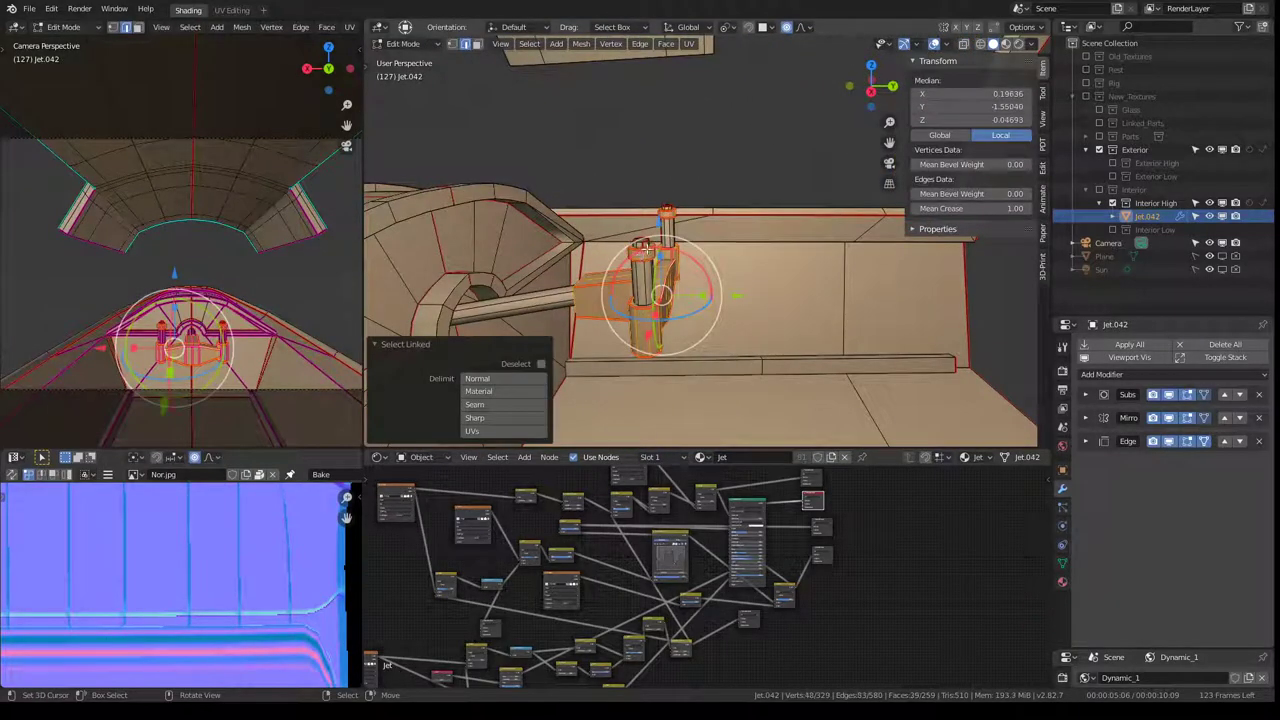
pyautogui.moveTo(644, 272)
pyautogui.mouseDown(button='middle')
pyautogui.moveTo(706, 245)
pyautogui.moveTo(735, 275)
pyautogui.mouseUp(button='middle')
pyautogui.press('x')
pyautogui.click(706, 245)
pyautogui.press('l')
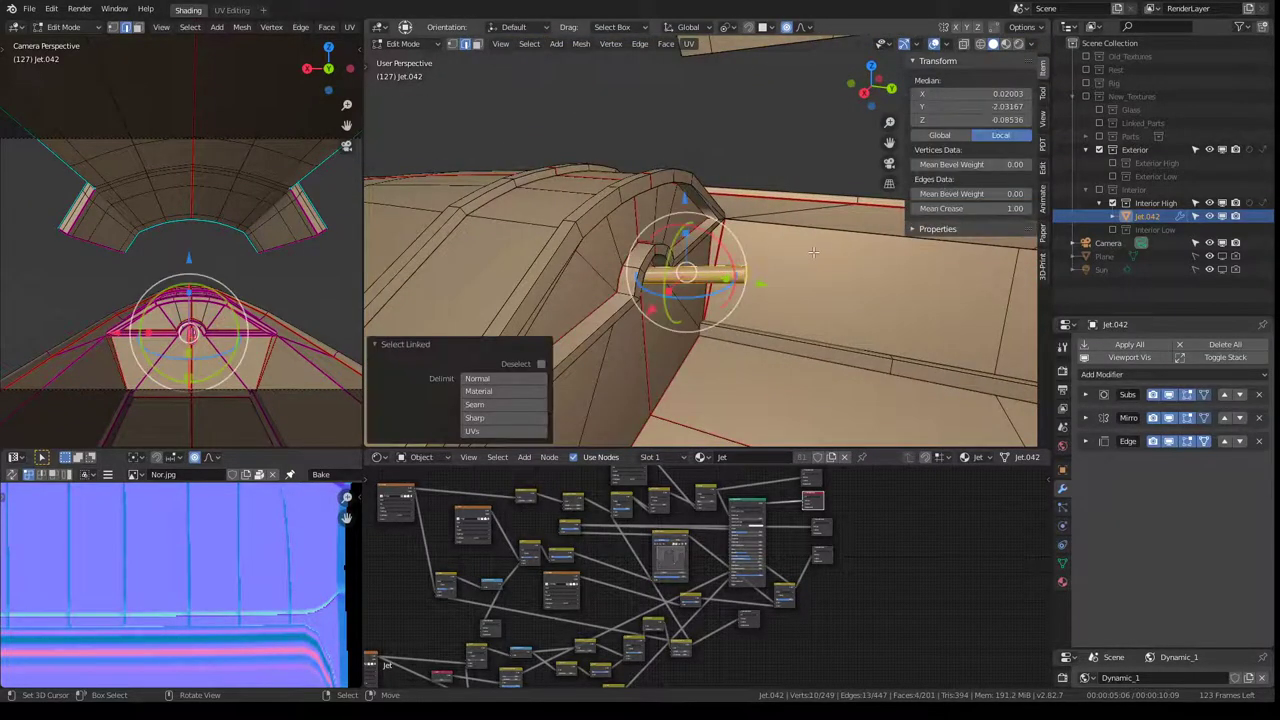
pyautogui.press('x')
pyautogui.click(781, 245)
# Step: Inspect the cockpit arch and return to Object Mode
pyautogui.moveTo(735, 215)
pyautogui.mouseDown(button='middle')
pyautogui.moveTo(694, 280)
pyautogui.moveTo(591, 234)
pyautogui.moveTo(691, 280)
pyautogui.moveTo(682, 260)
pyautogui.mouseUp(button='middle')
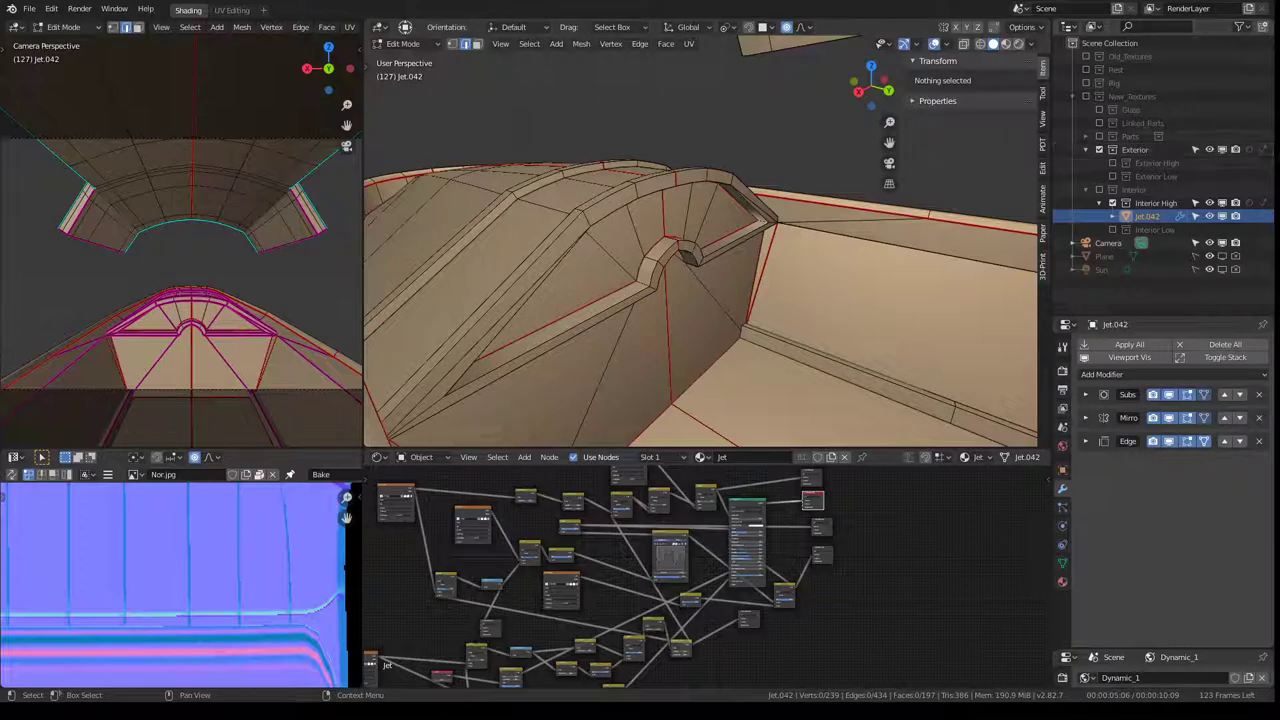
pyautogui.moveTo(807, 100)
pyautogui.mouseDown(button='middle')
pyautogui.moveTo(695, 188)
pyautogui.moveTo(730, 240)
pyautogui.moveTo(648, 160)
pyautogui.moveTo(640, 175)
pyautogui.mouseUp(button='middle')
pyautogui.click(708, 215)
pyautogui.press('Tab')
# Step: Frame the cockpit and show the Exterior High collection with hull Jet.049
pyautogui.press('KP_Decimal')
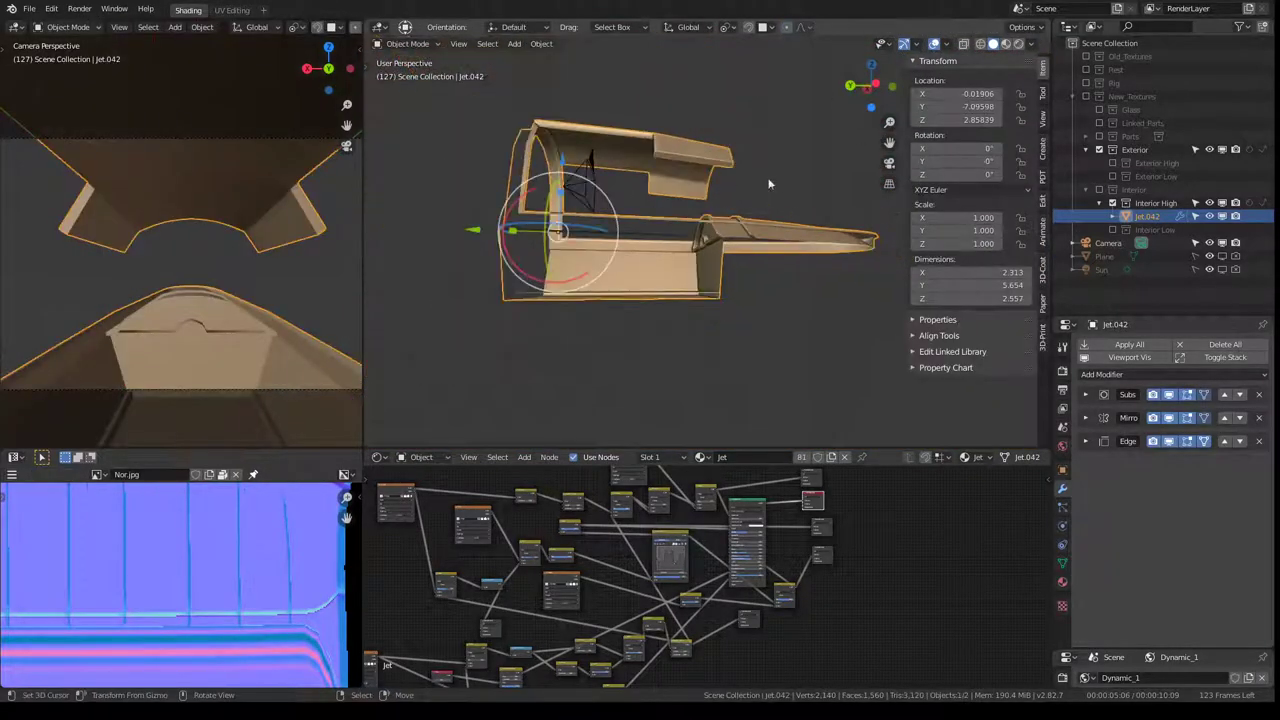
pyautogui.click(1112, 164)
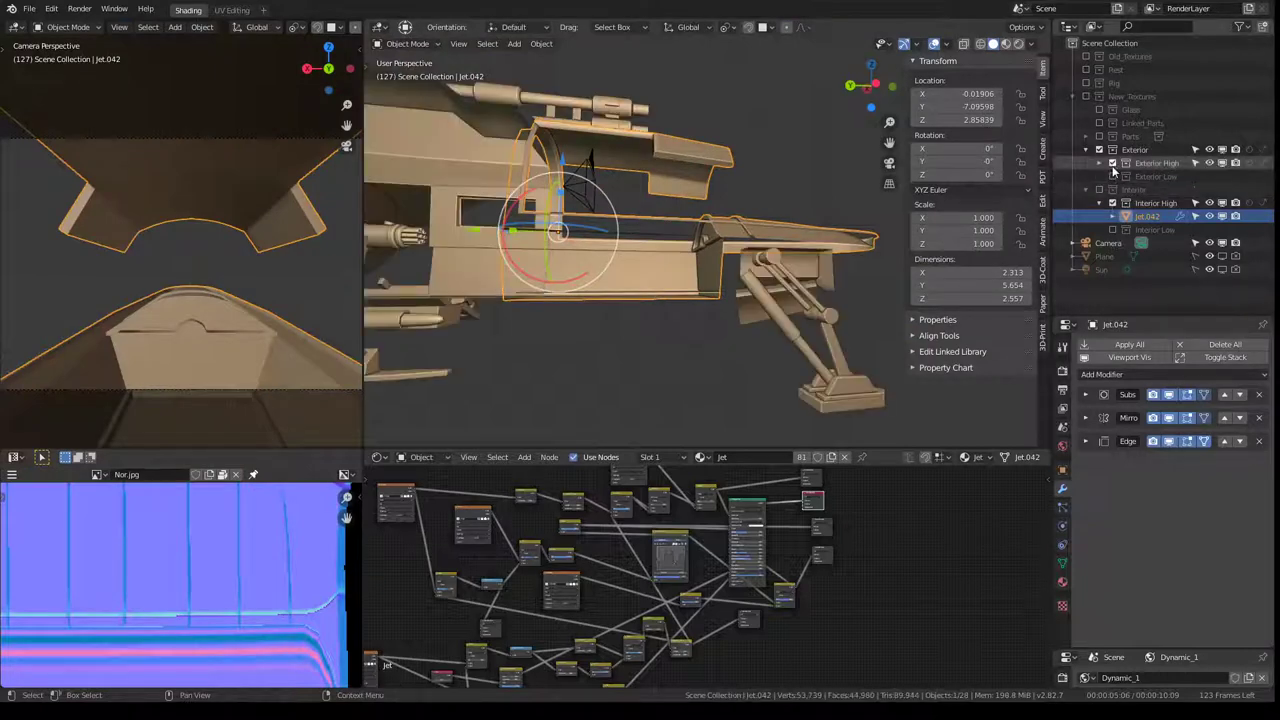
pyautogui.moveTo(700, 250)
pyautogui.mouseDown(button='middle')
pyautogui.moveTo(796, 269)
pyautogui.moveTo(778, 305)
pyautogui.moveTo(789, 286)
pyautogui.moveTo(897, 315)
pyautogui.moveTo(600, 206)
pyautogui.moveTo(610, 212)
pyautogui.mouseUp(button='middle')
pyautogui.click(796, 269)
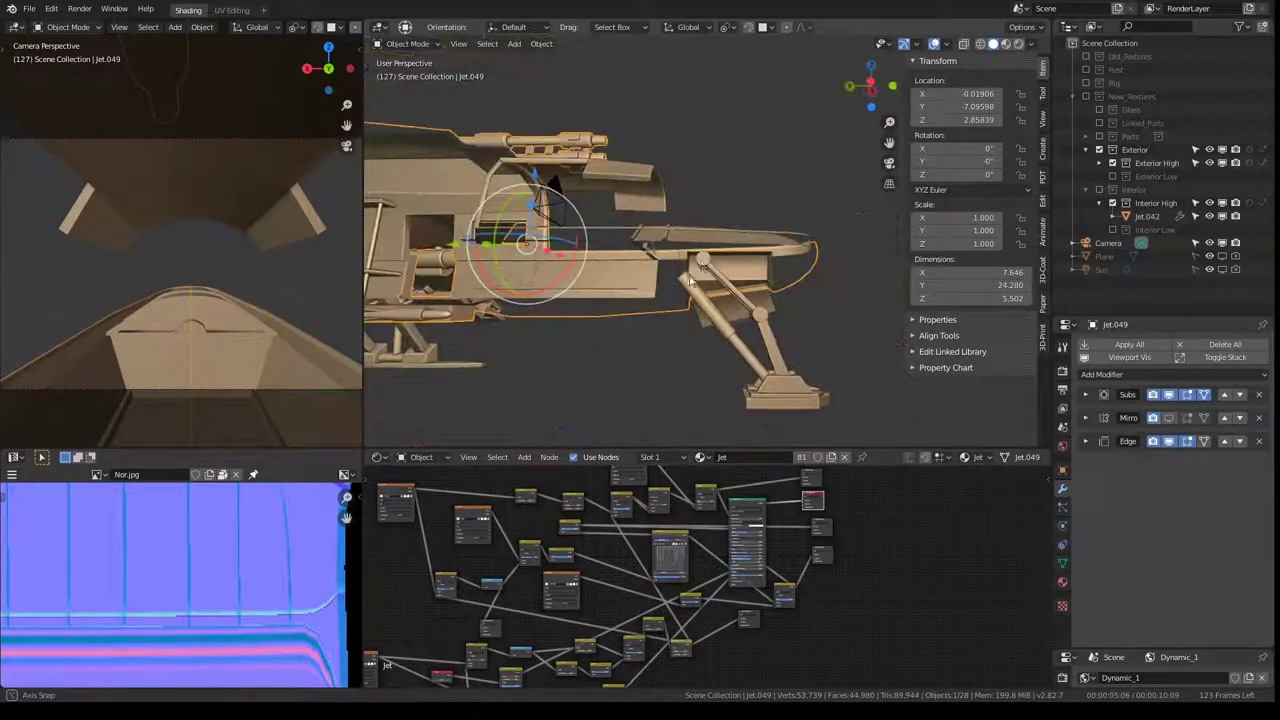
# Step: Toggle Old_Textures on and off, then enable the Rig collection and select the Jet armature
pyautogui.click(1087, 57)
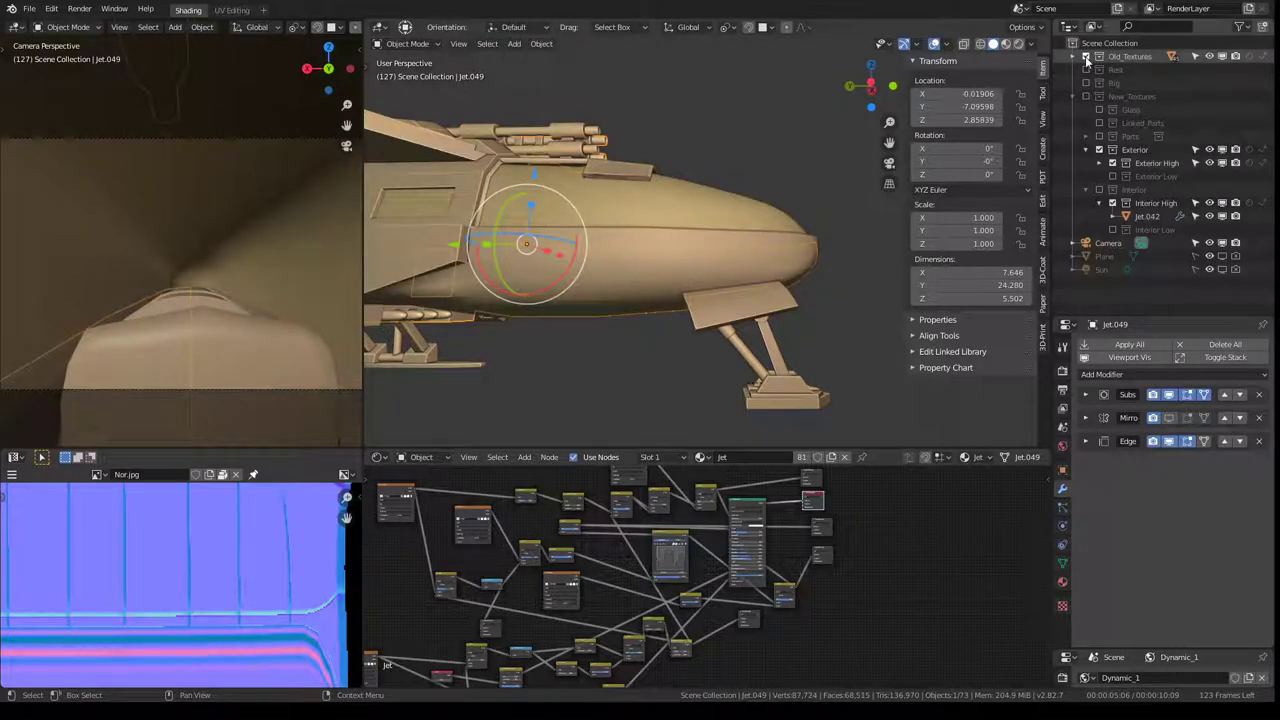
pyautogui.click(1087, 57)
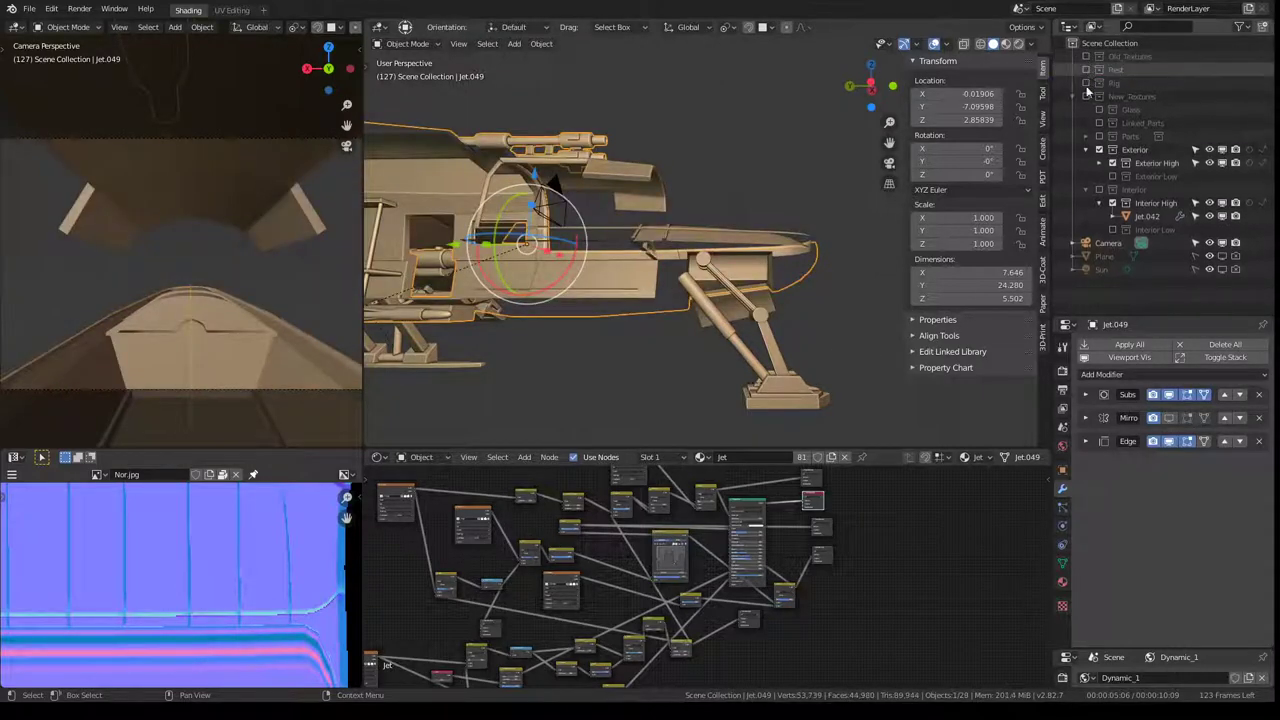
pyautogui.moveTo(640, 220); pyautogui.dragTo(685, 201, button='middle')
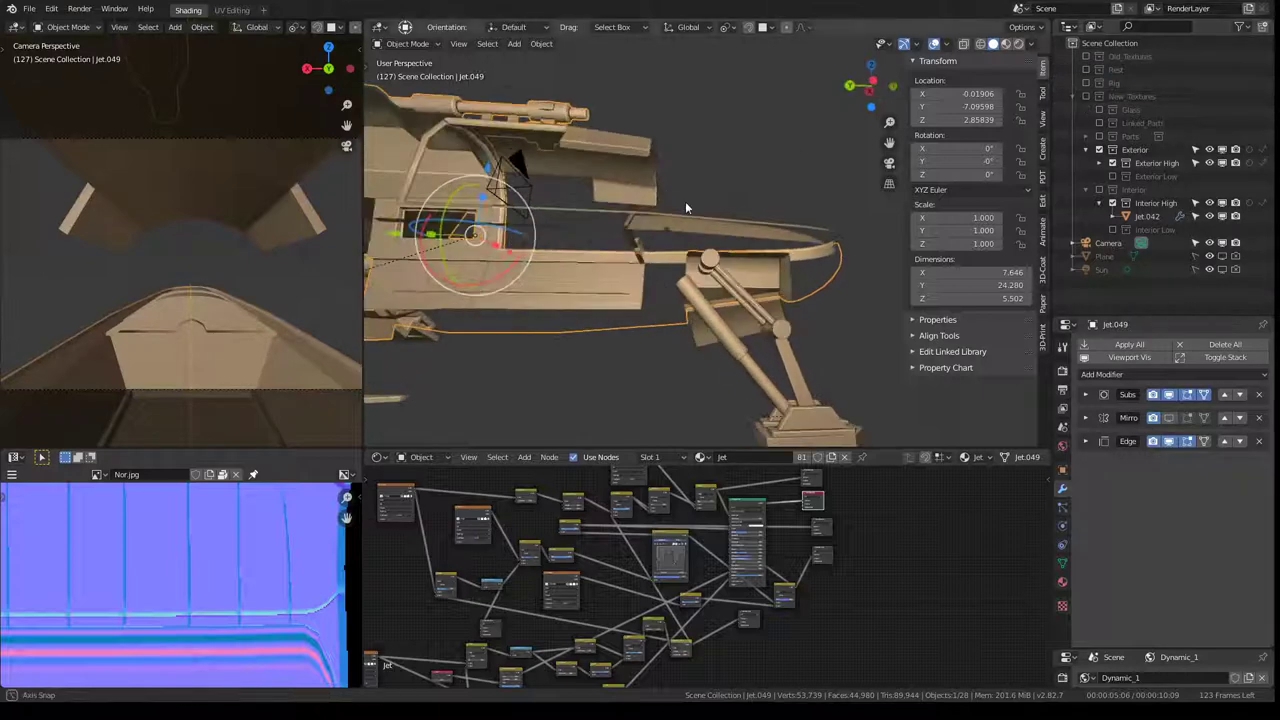
pyautogui.click(1099, 83)
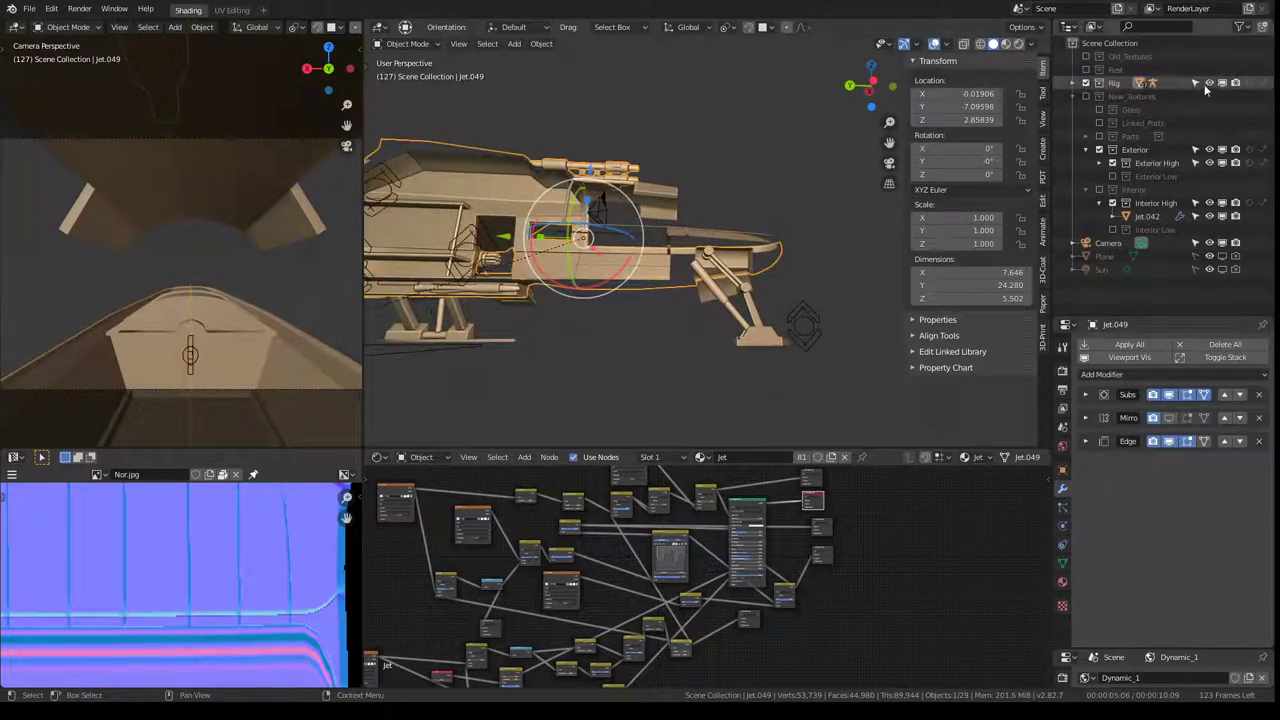
pyautogui.click(1075, 85)
pyautogui.click(811, 310)
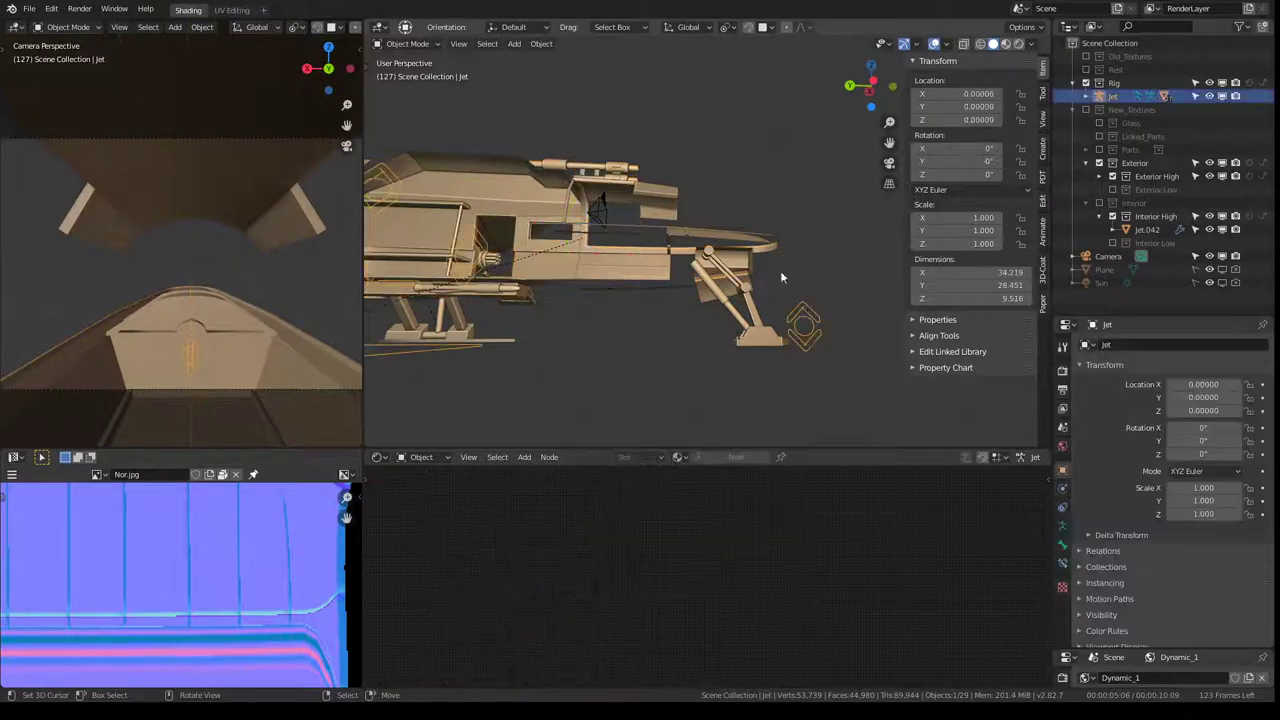
# Step: Scale the rig's leg bone to 2.502 in Pose Mode, then hide and reshow Exterior High
pyautogui.click(424, 89)
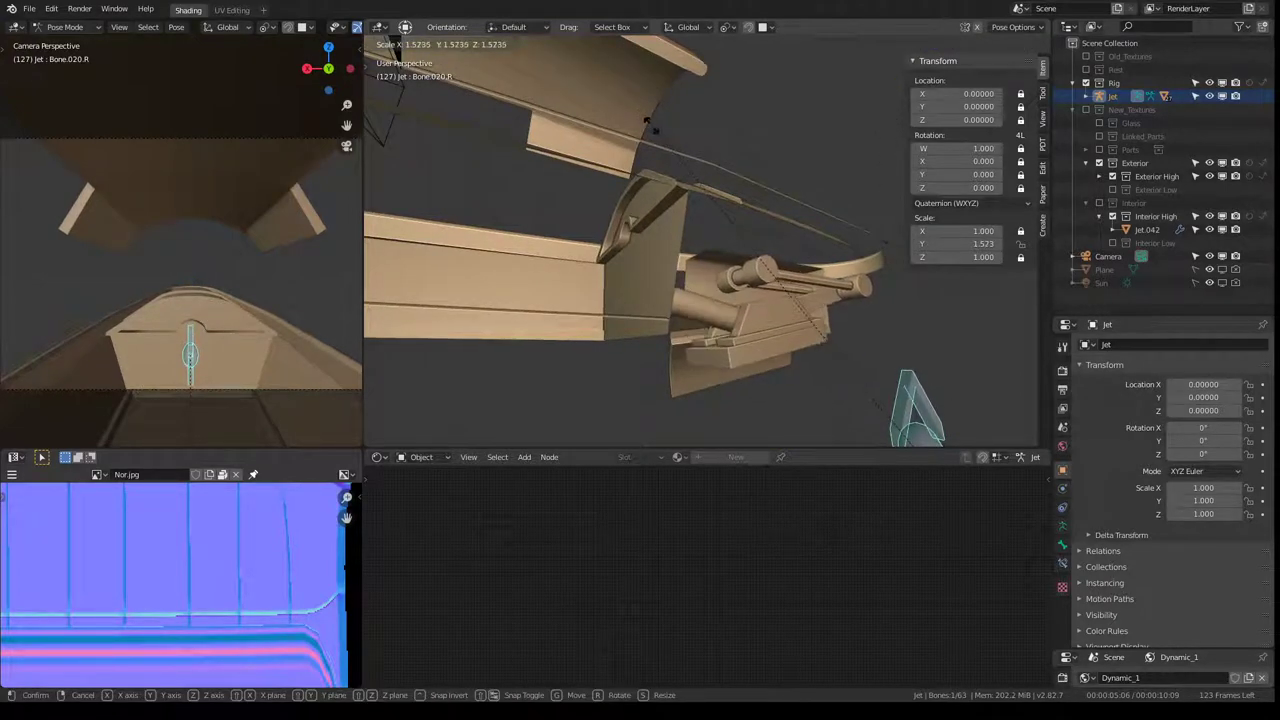
pyautogui.click(425, 330)
pyautogui.moveTo(573, 354)
pyautogui.mouseDown(button='middle')
pyautogui.moveTo(665, 208)
pyautogui.moveTo(623, 214)
pyautogui.moveTo(671, 221)
pyautogui.moveTo(632, 218)
pyautogui.mouseUp(button='middle')
pyautogui.press('s')
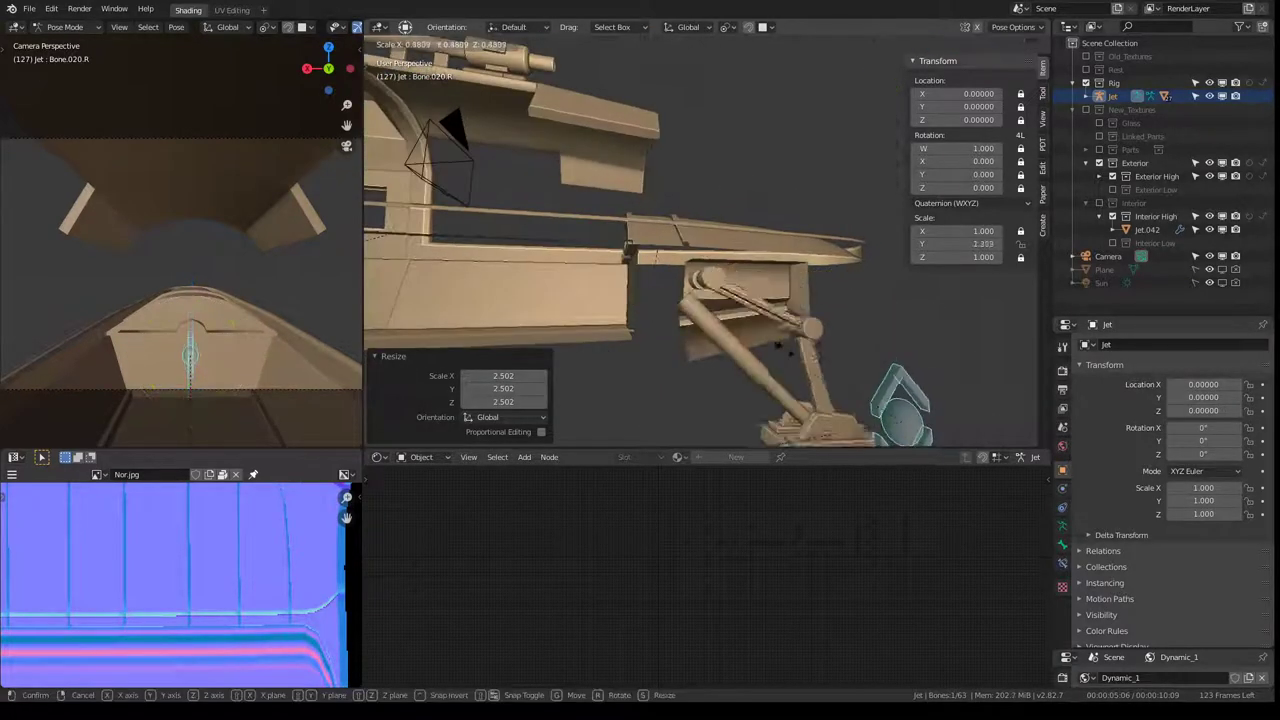
pyautogui.press('Escape')
pyautogui.moveTo(650, 210)
pyautogui.mouseDown(button='middle')
pyautogui.moveTo(595, 203)
pyautogui.moveTo(659, 188)
pyautogui.moveTo(766, 237)
pyautogui.moveTo(764, 125)
pyautogui.moveTo(752, 152)
pyautogui.moveTo(759, 235)
pyautogui.moveTo(712, 223)
pyautogui.mouseUp(button='middle')
pyautogui.moveTo(840, 203)
pyautogui.mouseDown(button='middle')
pyautogui.moveTo(682, 284)
pyautogui.moveTo(764, 247)
pyautogui.moveTo(727, 139)
pyautogui.mouseUp(button='middle')
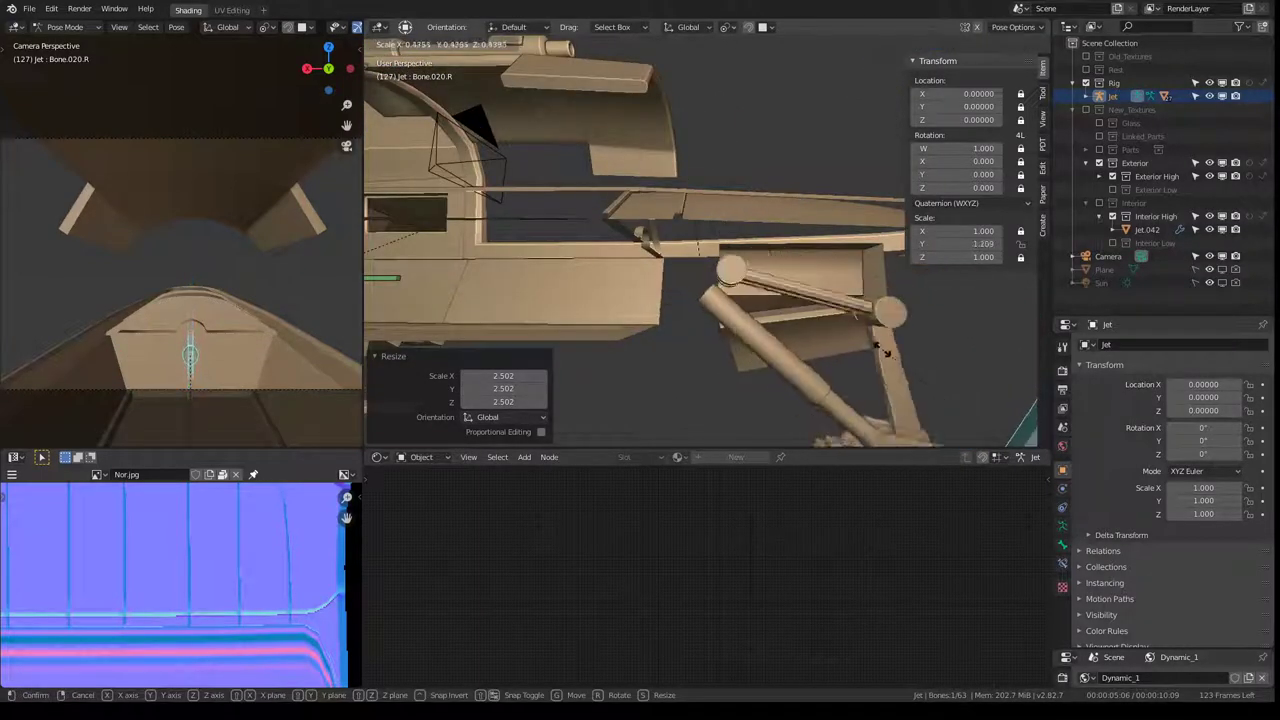
pyautogui.click(842, 314)
pyautogui.click(1112, 176)
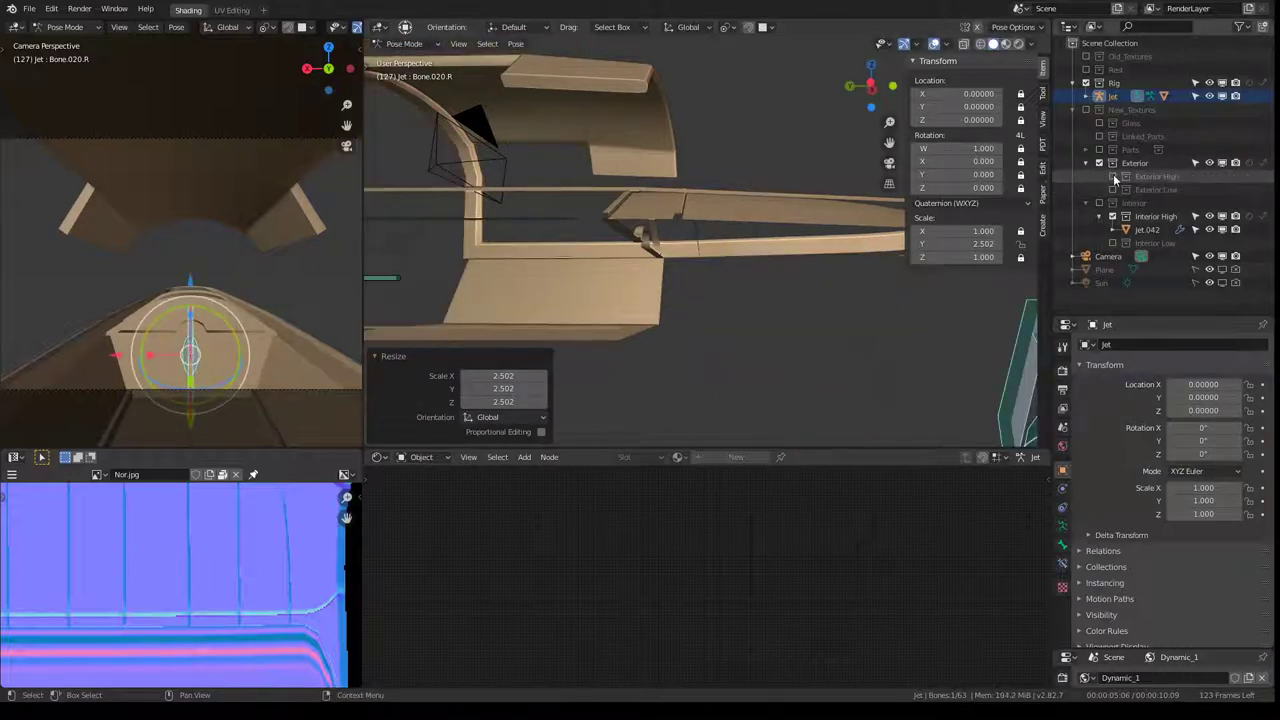
pyautogui.click(1113, 174)
# Step: Select Jet.042, enter Edit Mode and frame the cockpit interior
pyautogui.click(1147, 229)
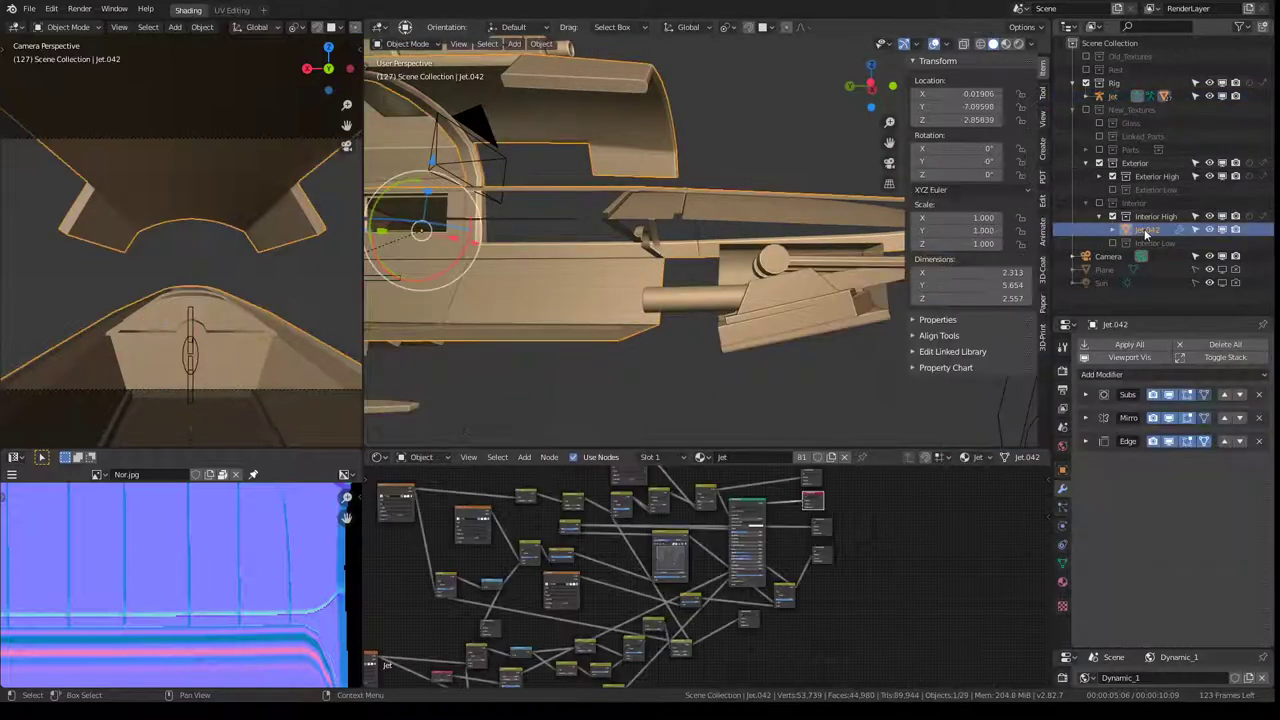
pyautogui.moveTo(585, 157); pyautogui.dragTo(723, 159, button='middle')
pyautogui.press('Tab')
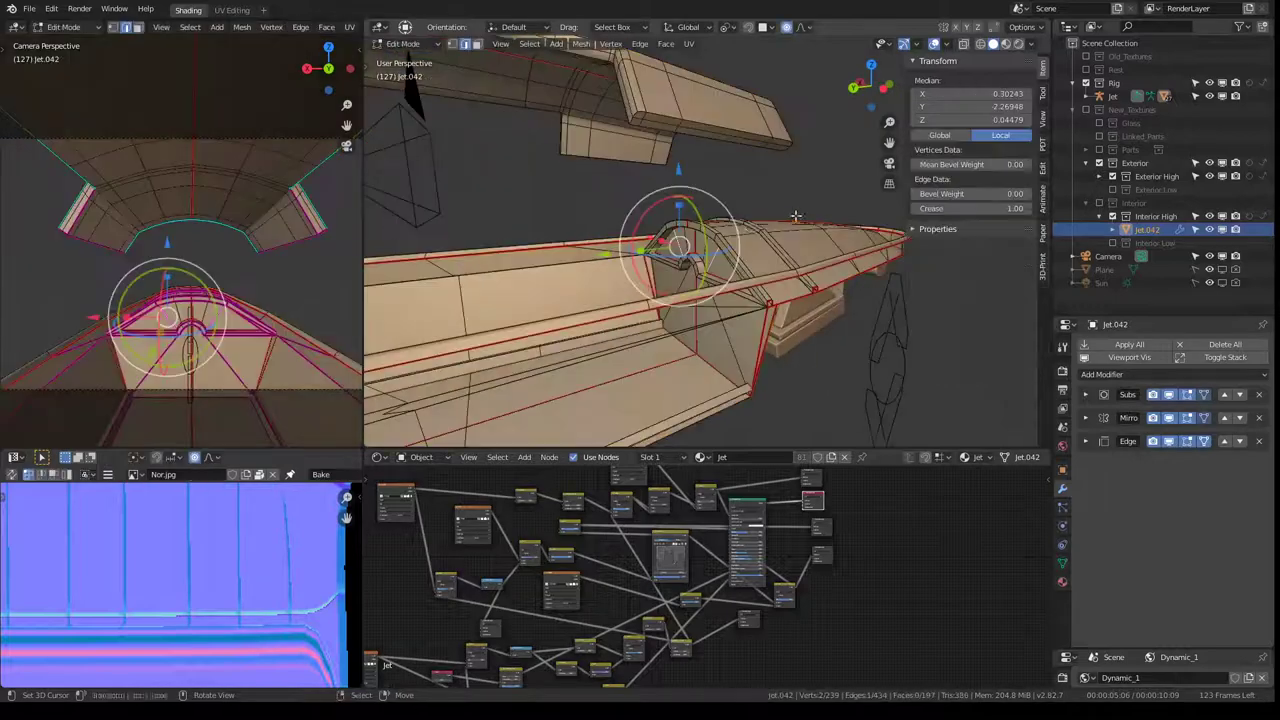
pyautogui.press('KP_Decimal')
pyautogui.moveTo(838, 233)
pyautogui.mouseDown(button='middle')
pyautogui.moveTo(645, 172)
pyautogui.moveTo(754, 250)
pyautogui.moveTo(706, 277)
pyautogui.moveTo(822, 303)
pyautogui.moveTo(600, 250)
pyautogui.moveTo(733, 255)
pyautogui.mouseUp(button='middle')
pyautogui.scroll(-5, 823, 303)
# Step: Select a shortest path of cockpit rim vertices and delete them
pyautogui.click(571, 264)
pyautogui.keyDown('ctrl'); pyautogui.click(733, 255); pyautogui.keyUp('ctrl')
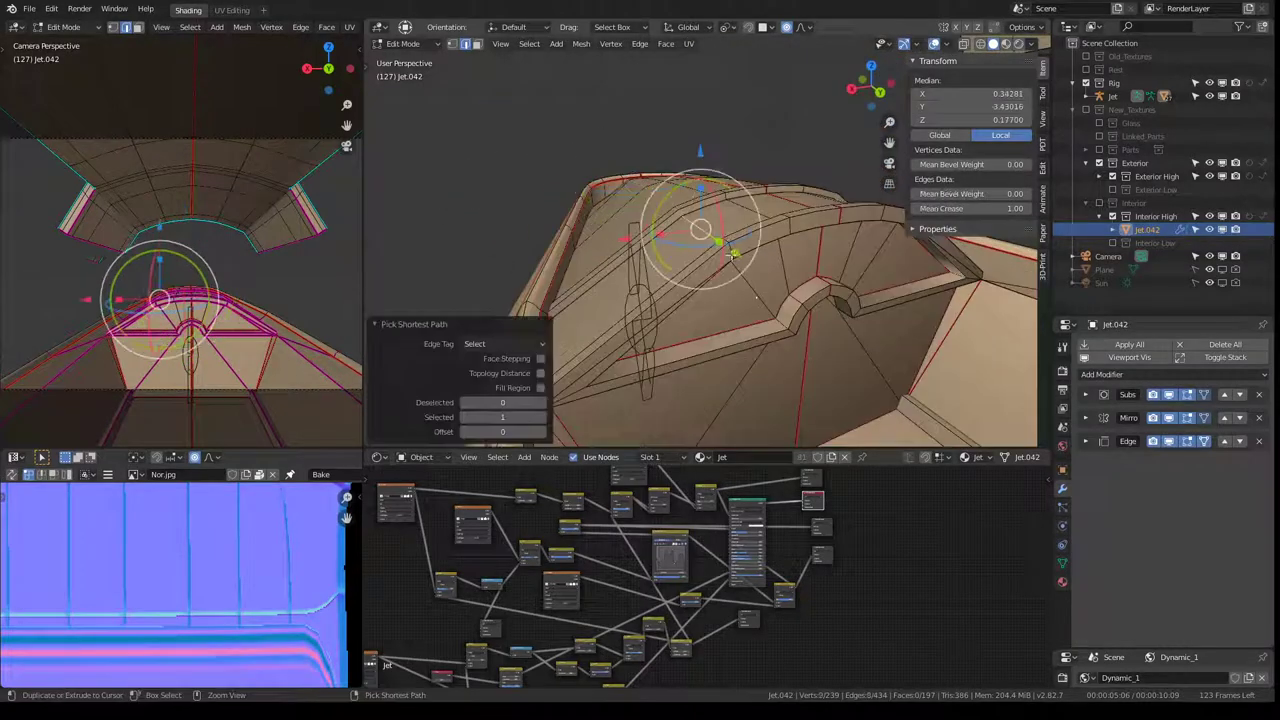
pyautogui.moveTo(782, 304)
pyautogui.mouseDown(button='middle')
pyautogui.moveTo(816, 242)
pyautogui.moveTo(831, 253)
pyautogui.mouseUp(button='middle')
pyautogui.press('x')
pyautogui.click(813, 218)
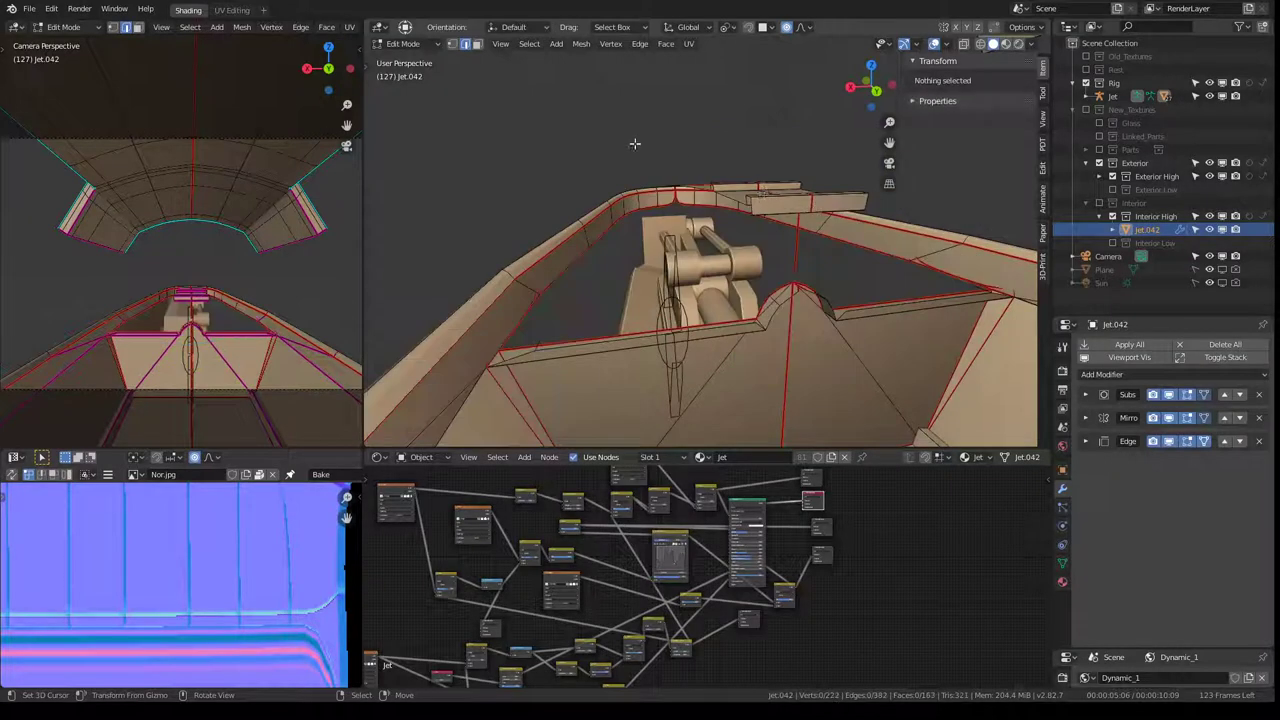
pyautogui.moveTo(634, 143); pyautogui.dragTo(813, 220, button='middle')
# Step: Select the linked top-rim geometry and delete those faces
pyautogui.press('l')
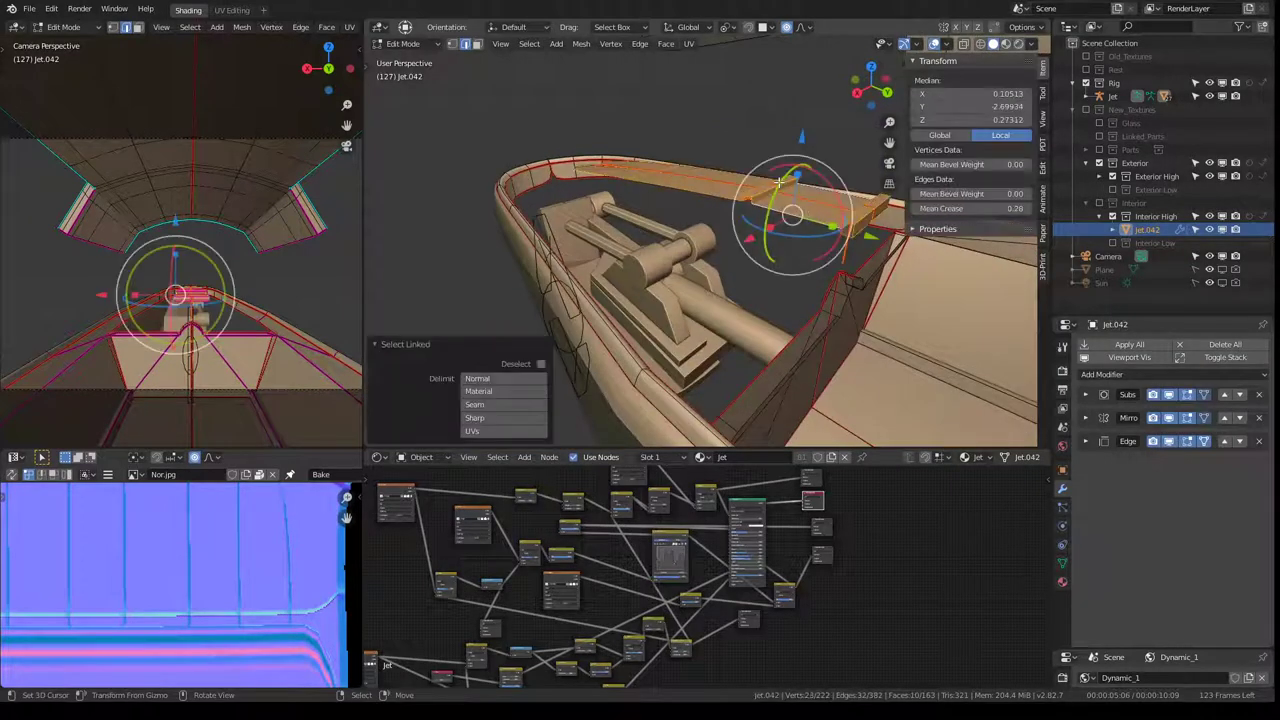
pyautogui.press('Delete')
pyautogui.moveTo(889, 203); pyautogui.dragTo(663, 297, button='middle')
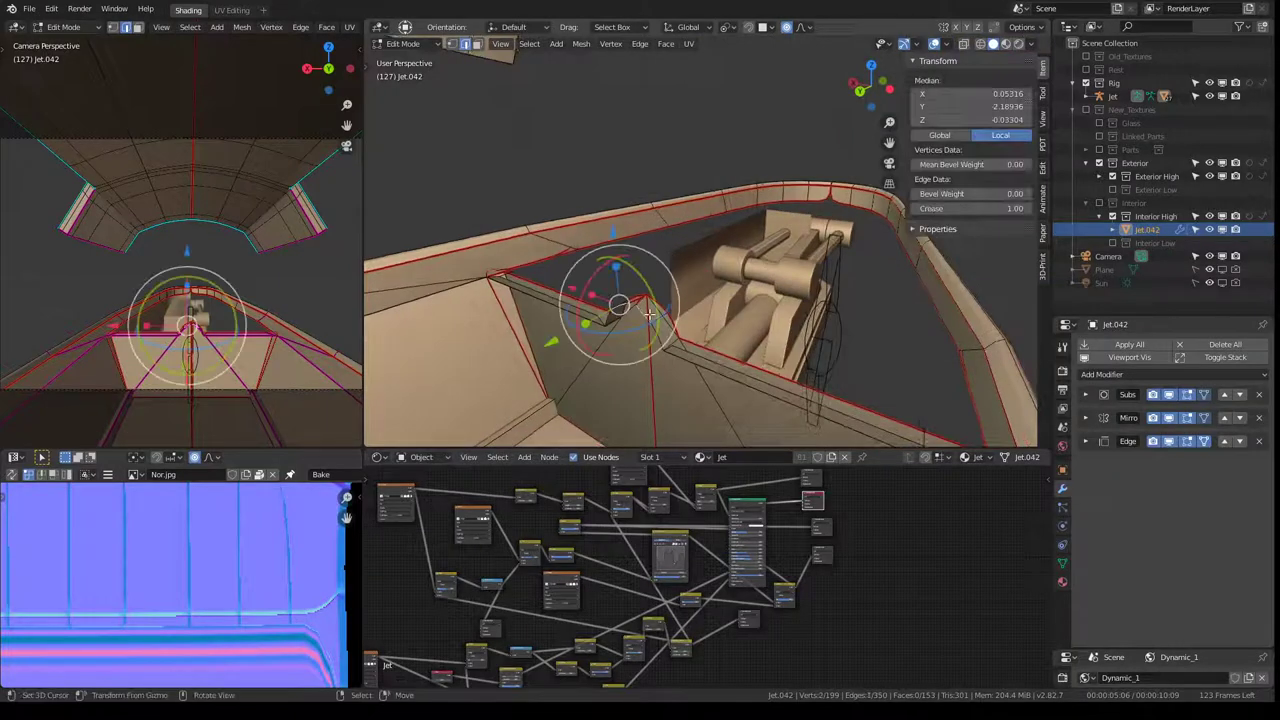
pyautogui.moveTo(649, 314); pyautogui.dragTo(721, 185, button='middle')
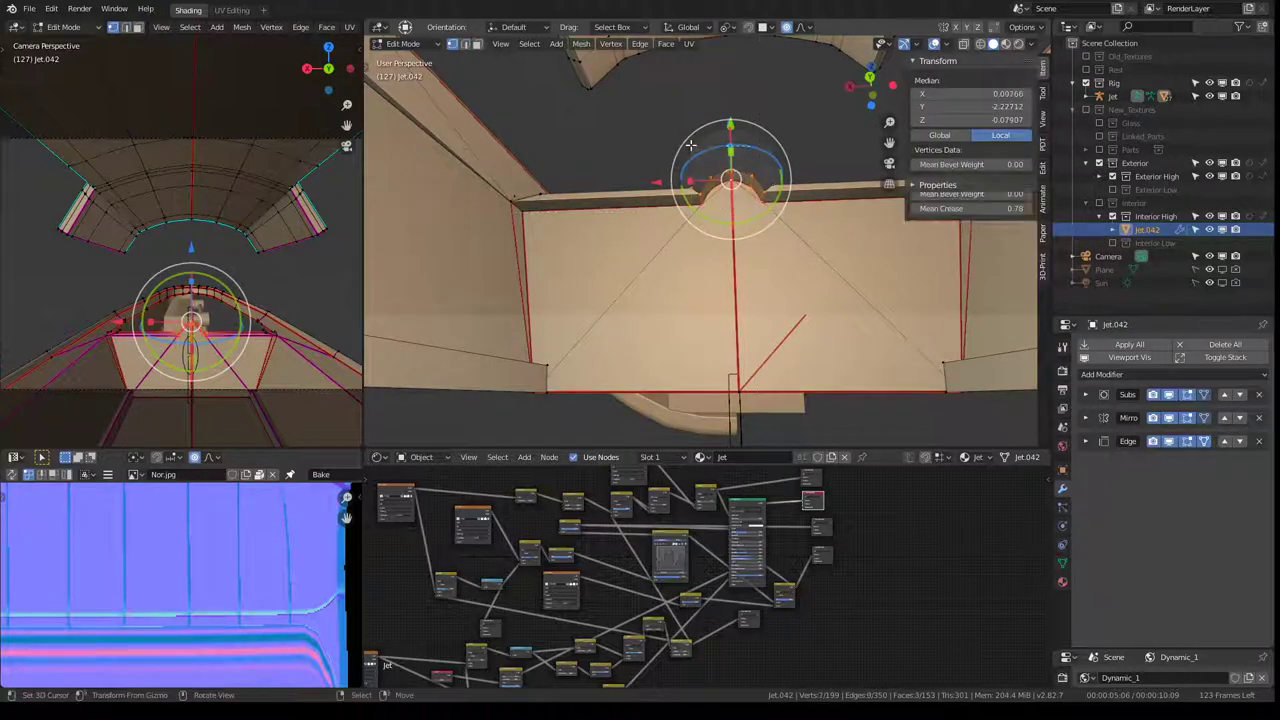
pyautogui.click(814, 161)
pyautogui.moveTo(814, 161); pyautogui.dragTo(744, 220, button='middle')
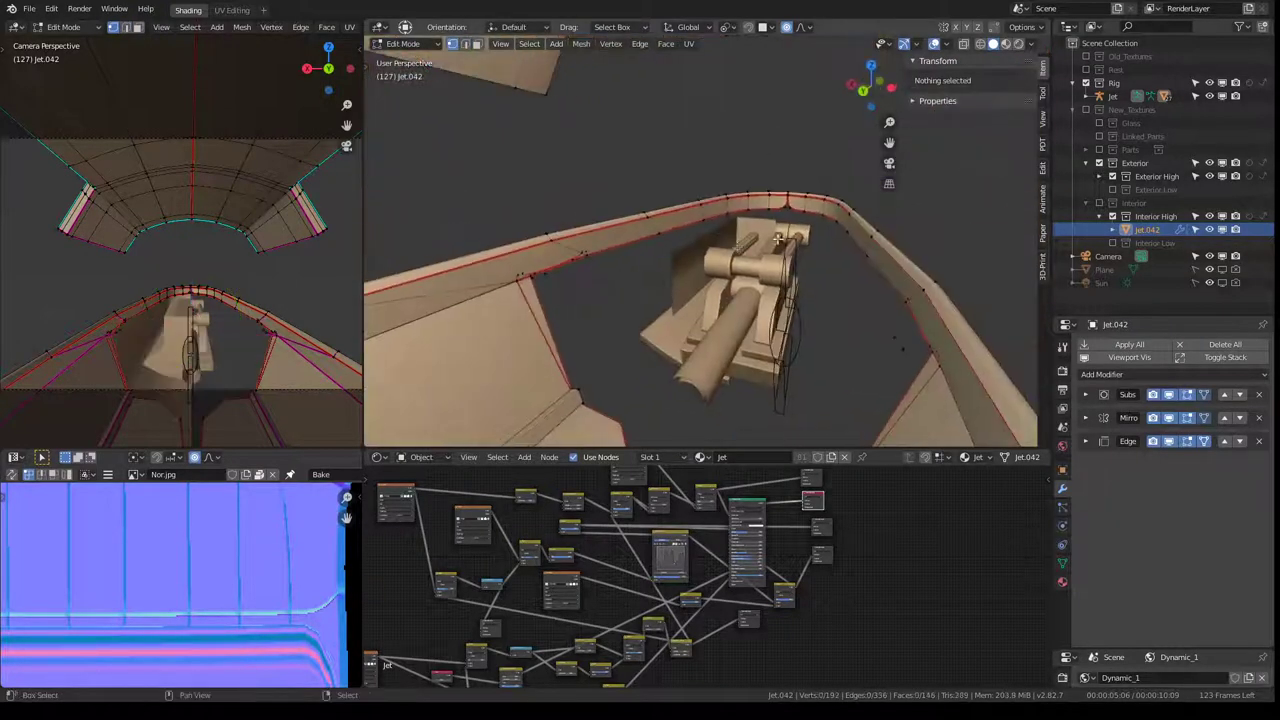
# Step: Delete the remaining stray vertices along the cockpit rim
pyautogui.keyDown('ctrl'); pyautogui.click(676, 258); pyautogui.keyUp('ctrl')
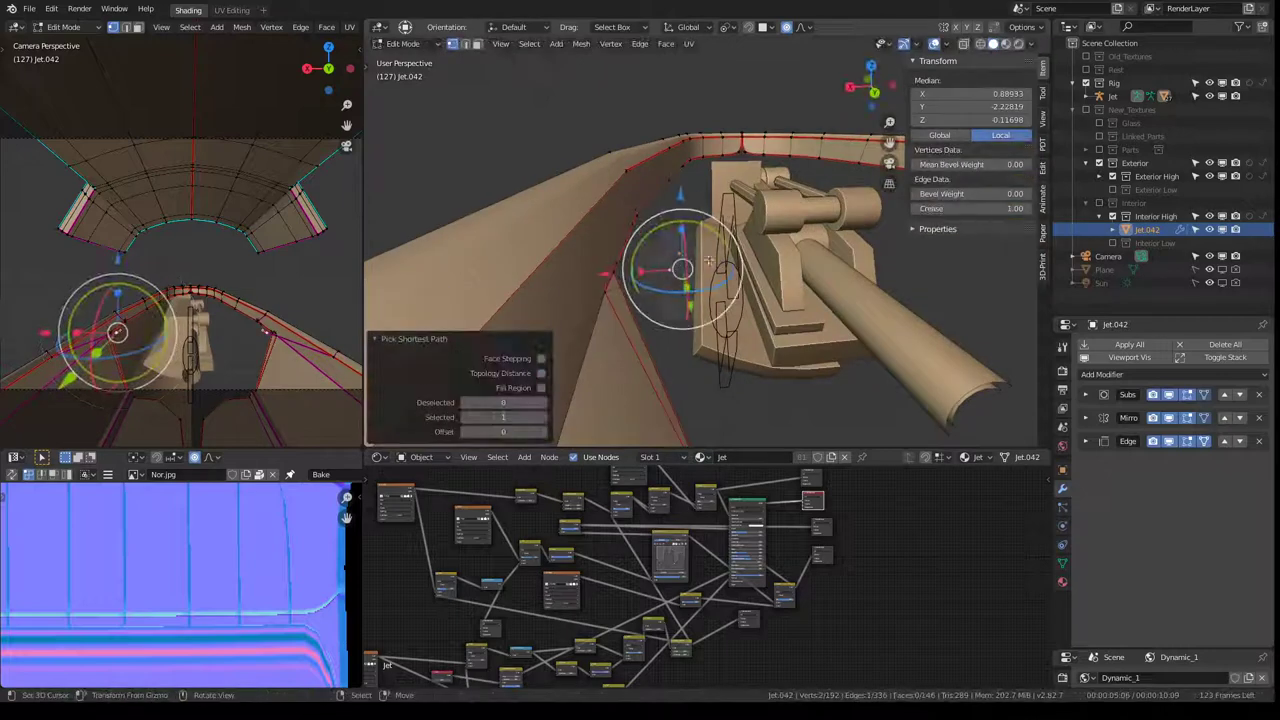
pyautogui.hotkey('ctrl', 'z')
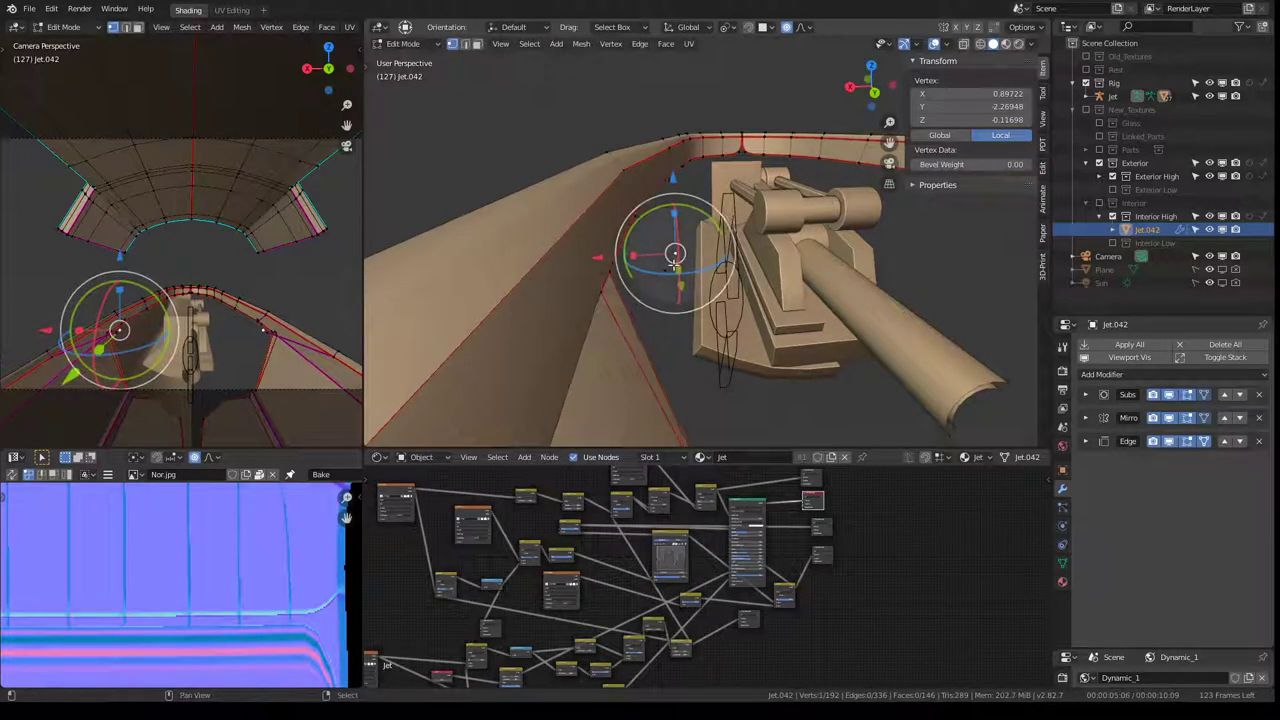
pyautogui.press('x')
pyautogui.click(780, 210)
pyautogui.moveTo(780, 210); pyautogui.dragTo(611, 205, button='middle')
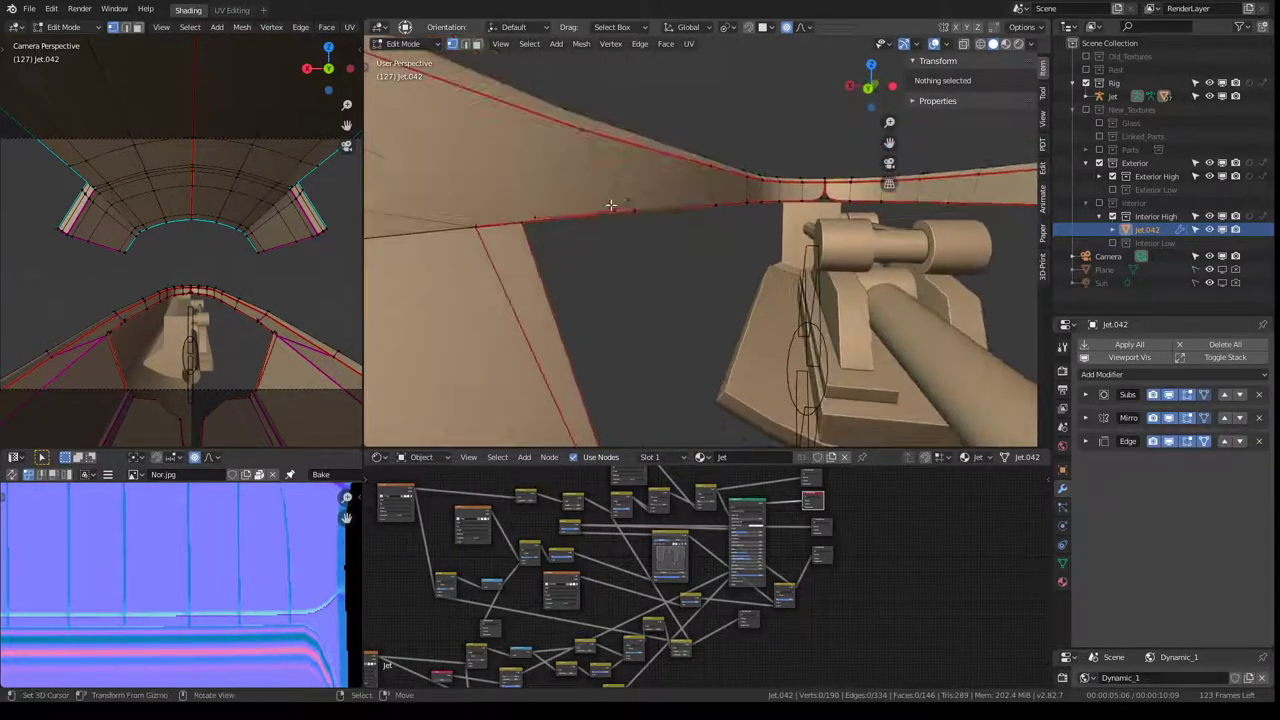
pyautogui.hotkey('ctrl', 'x')
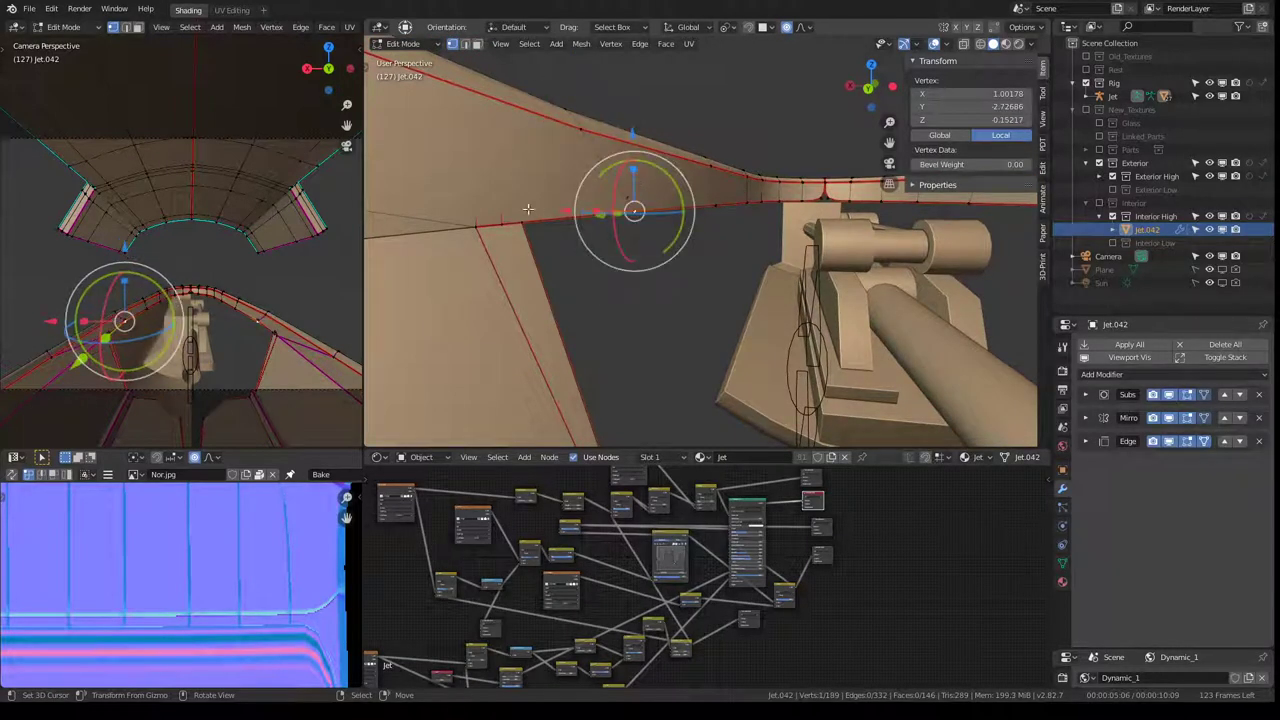
pyautogui.moveTo(532, 186); pyautogui.dragTo(640, 200, button='middle')
# Step: Turn off proportional editing and select the entire mesh
pyautogui.press('g')
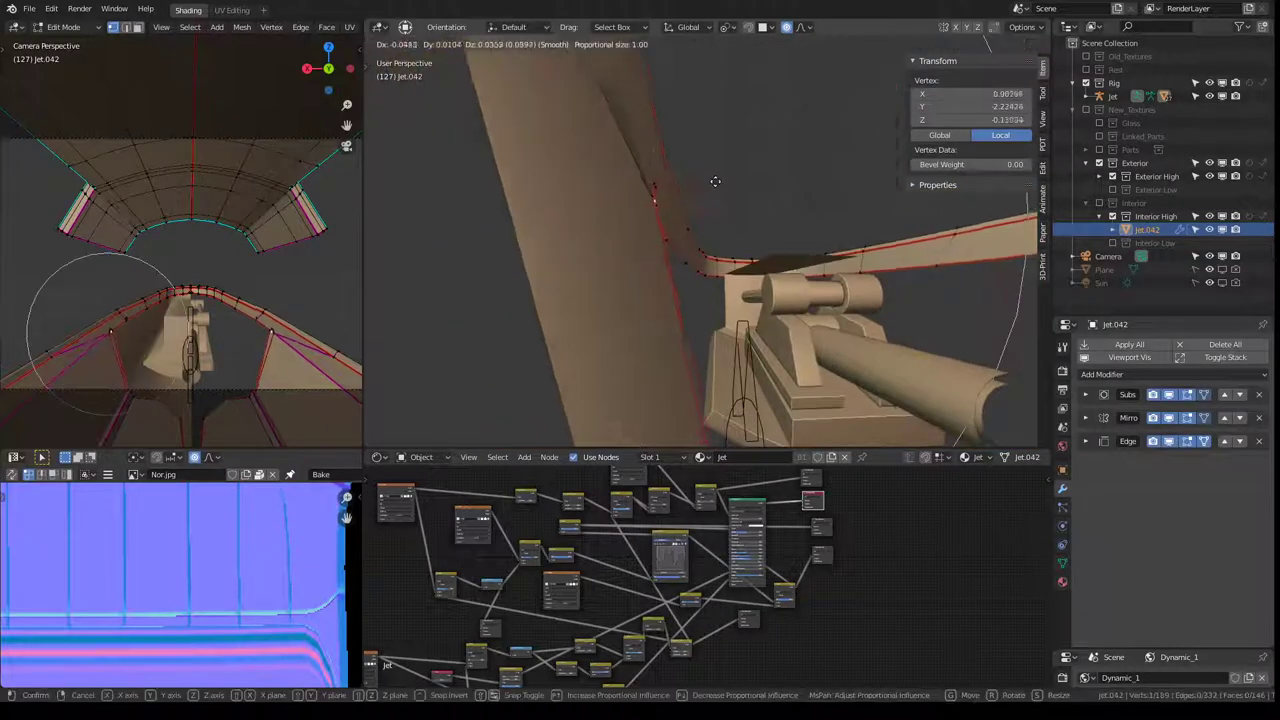
pyautogui.press('Escape')
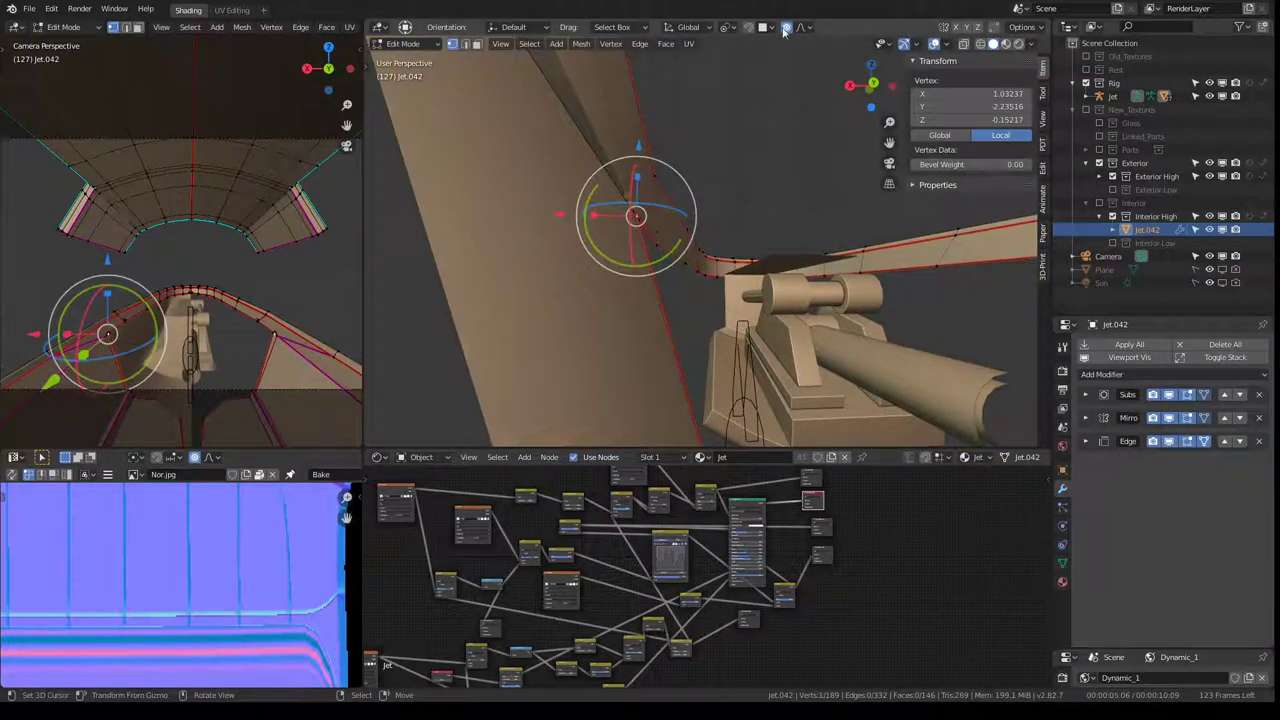
pyautogui.click(785, 30)
pyautogui.moveTo(690, 170)
pyautogui.mouseDown(button='middle')
pyautogui.moveTo(713, 161)
pyautogui.moveTo(709, 220)
pyautogui.moveTo(895, 215)
pyautogui.mouseUp(button='middle')
pyautogui.press('g')
pyautogui.press('a')
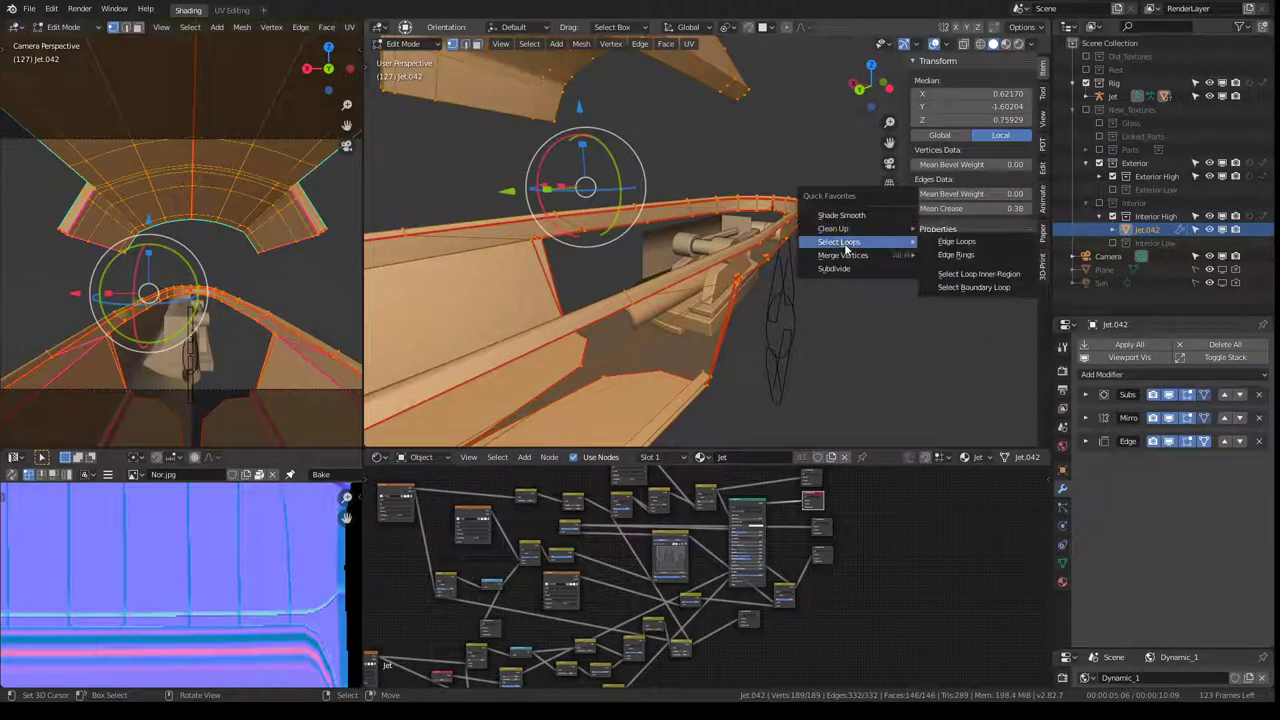
pyautogui.moveTo(833, 228)
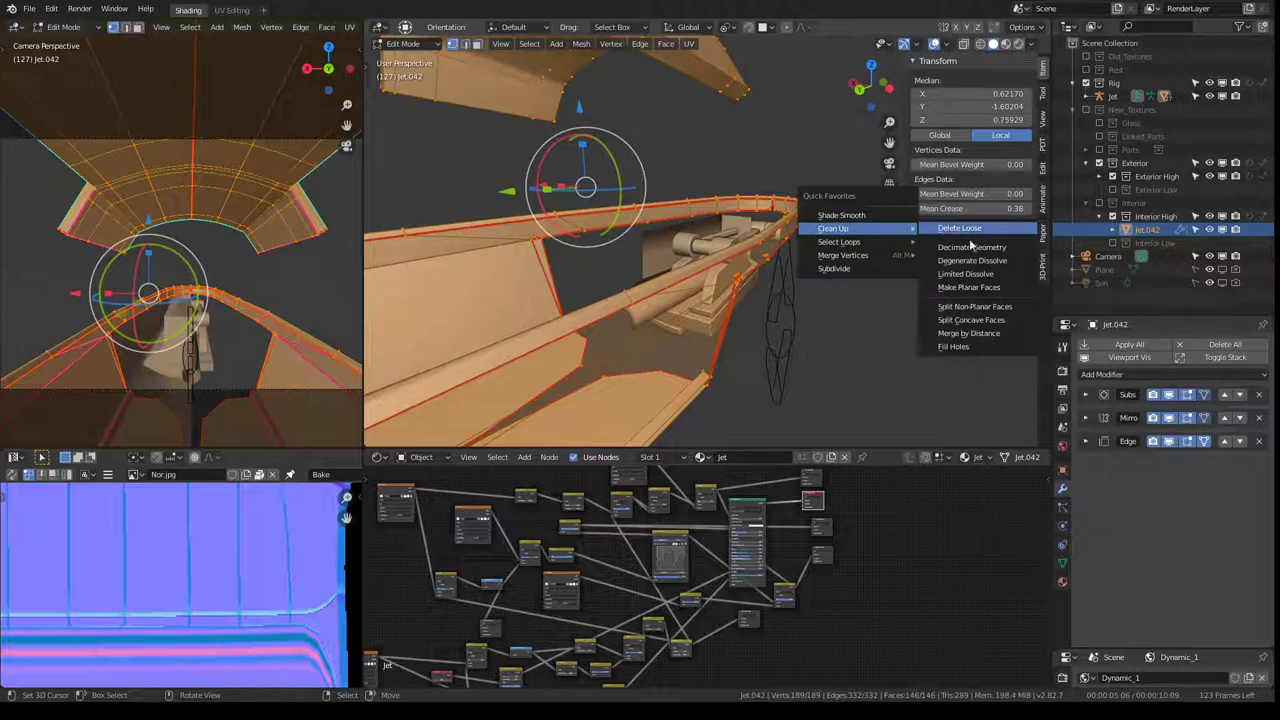
# Step: Delete the five loose vertices and move the Mirror modifier above Subs
pyautogui.click(966, 234)
pyautogui.scroll(3, 629, 187)
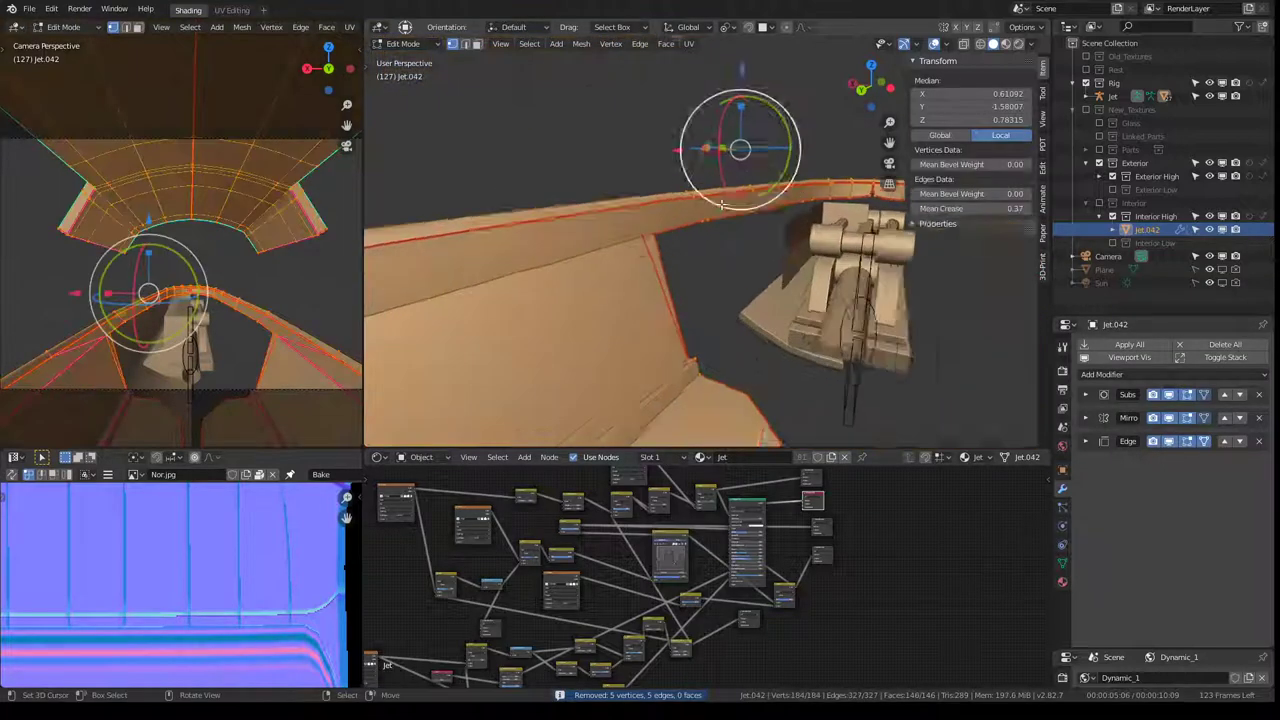
pyautogui.moveTo(600, 220)
pyautogui.mouseDown(button='middle')
pyautogui.moveTo(629, 187)
pyautogui.moveTo(651, 214)
pyautogui.moveTo(690, 215)
pyautogui.moveTo(598, 268)
pyautogui.moveTo(775, 262)
pyautogui.moveTo(1232, 376)
pyautogui.mouseUp(button='middle')
pyautogui.click(651, 214)
pyautogui.hotkey('alt', 'a')
pyautogui.scroll(-5, 630, 265)
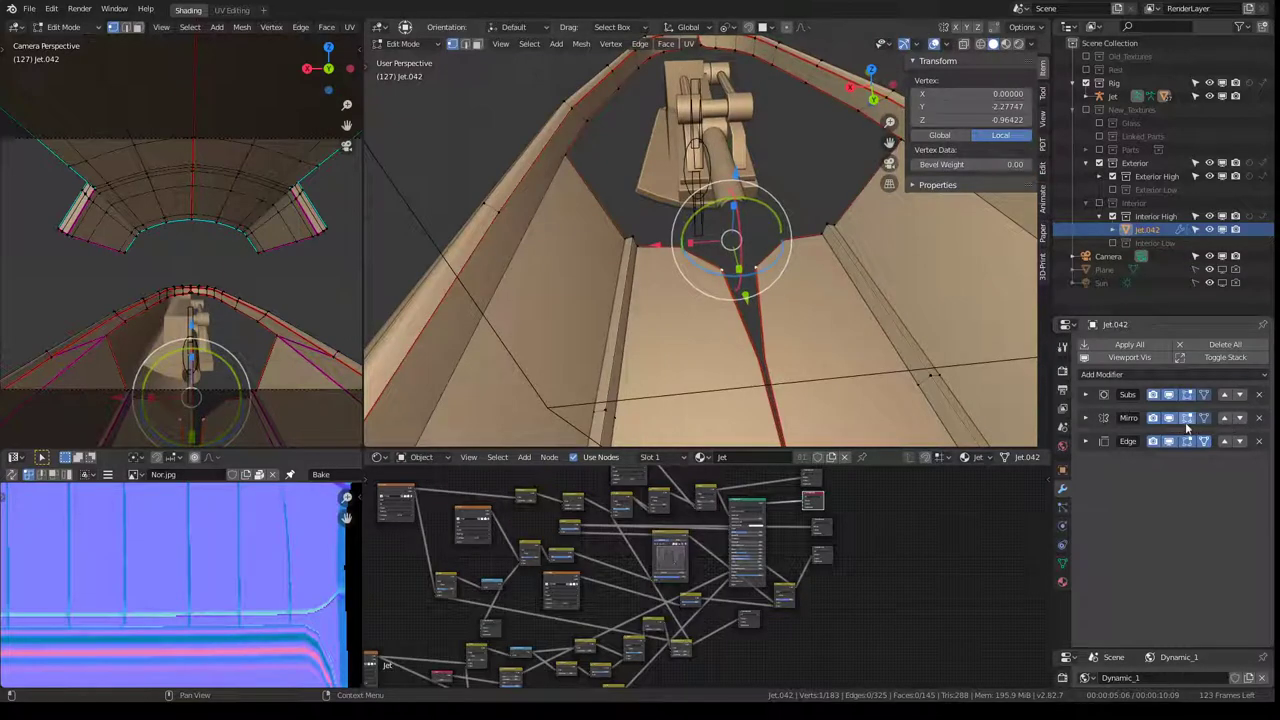
pyautogui.moveTo(700, 260)
pyautogui.mouseDown(button='middle')
pyautogui.moveTo(680, 298)
pyautogui.moveTo(674, 245)
pyautogui.moveTo(699, 288)
pyautogui.mouseUp(button='middle')
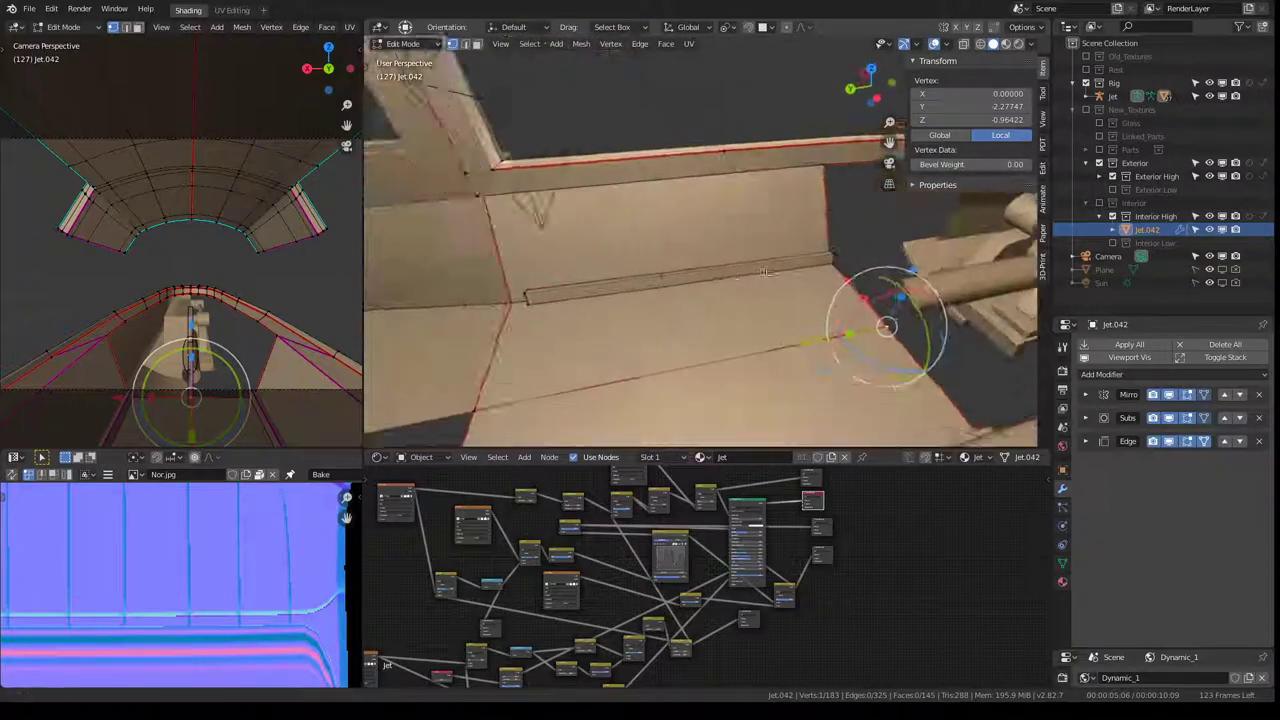
pyautogui.moveTo(778, 258); pyautogui.dragTo(703, 260, button='middle')
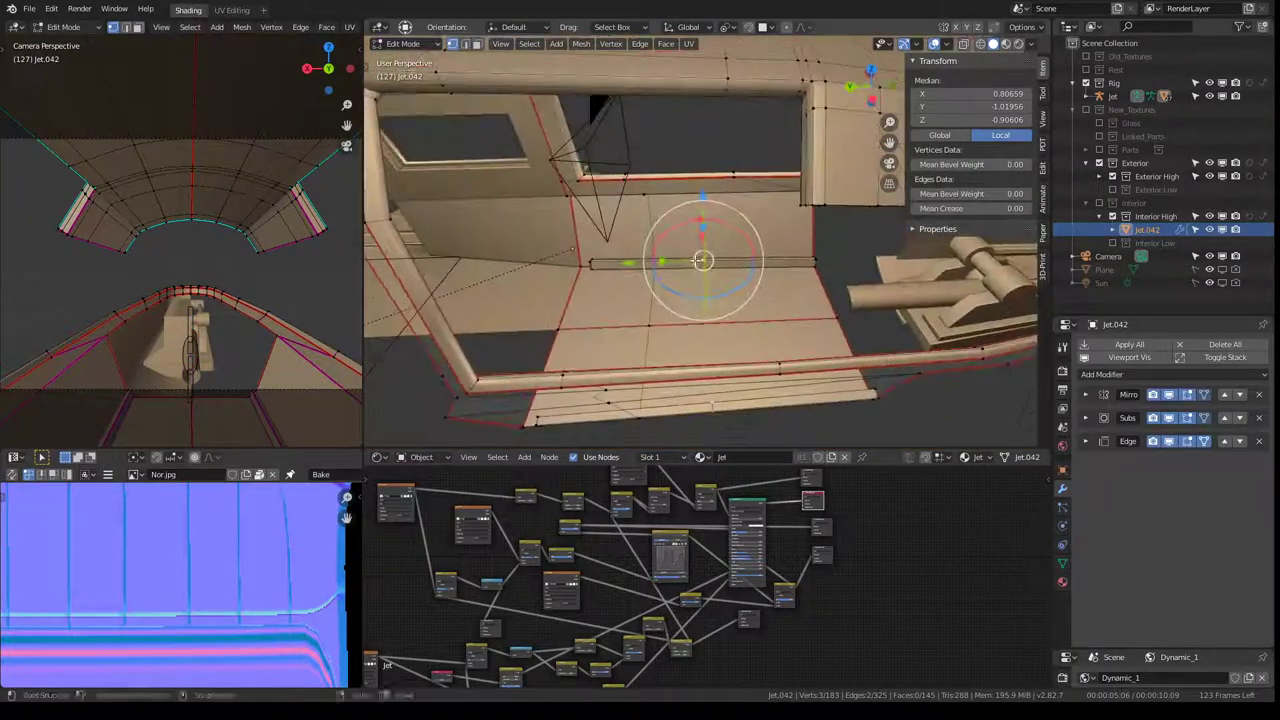
# Step: Edge-slide a wall edge to the panel end, delete the linked wall strip, and return to Object Mode
pyautogui.click(712, 404)
pyautogui.moveTo(712, 404)
pyautogui.mouseDown(button='middle')
pyautogui.moveTo(687, 278)
pyautogui.moveTo(485, 253)
pyautogui.mouseUp(button='middle')
pyautogui.press('g')
pyautogui.press('g')
pyautogui.click(648, 263)
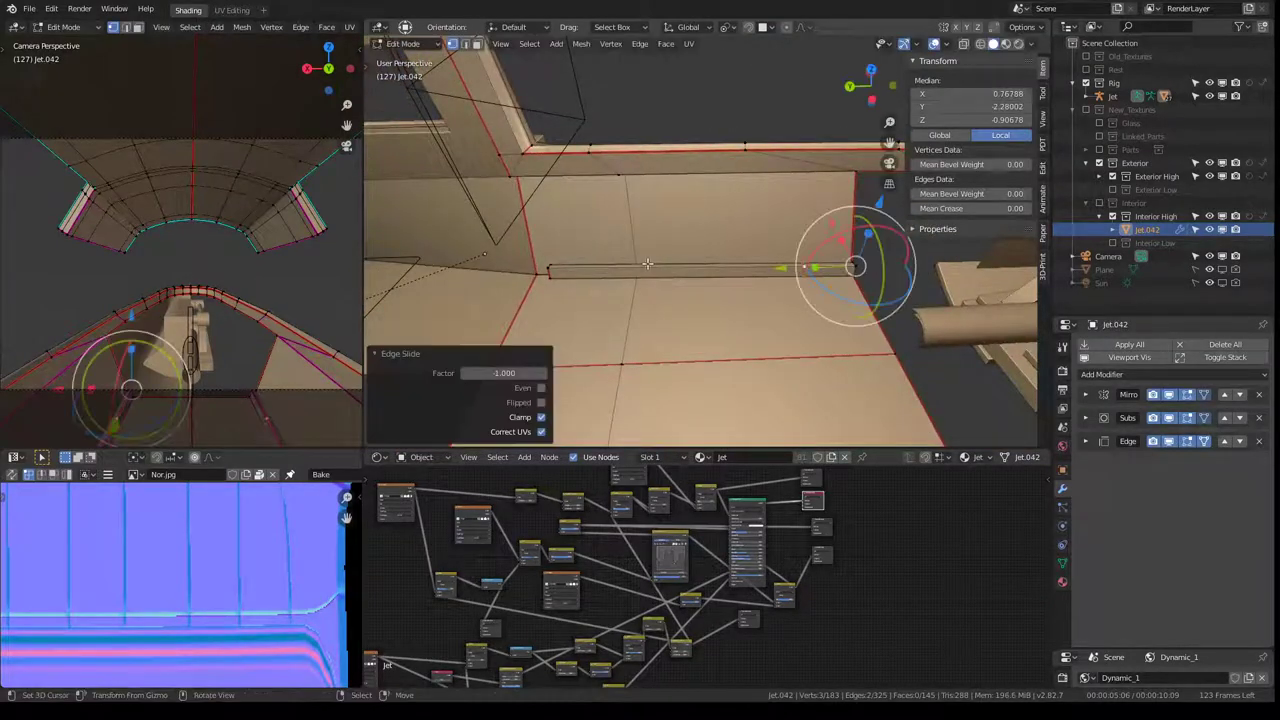
pyautogui.click(548, 270)
pyautogui.keyDown('alt'); pyautogui.click(548, 270); pyautogui.keyUp('alt')
pyautogui.press('x')
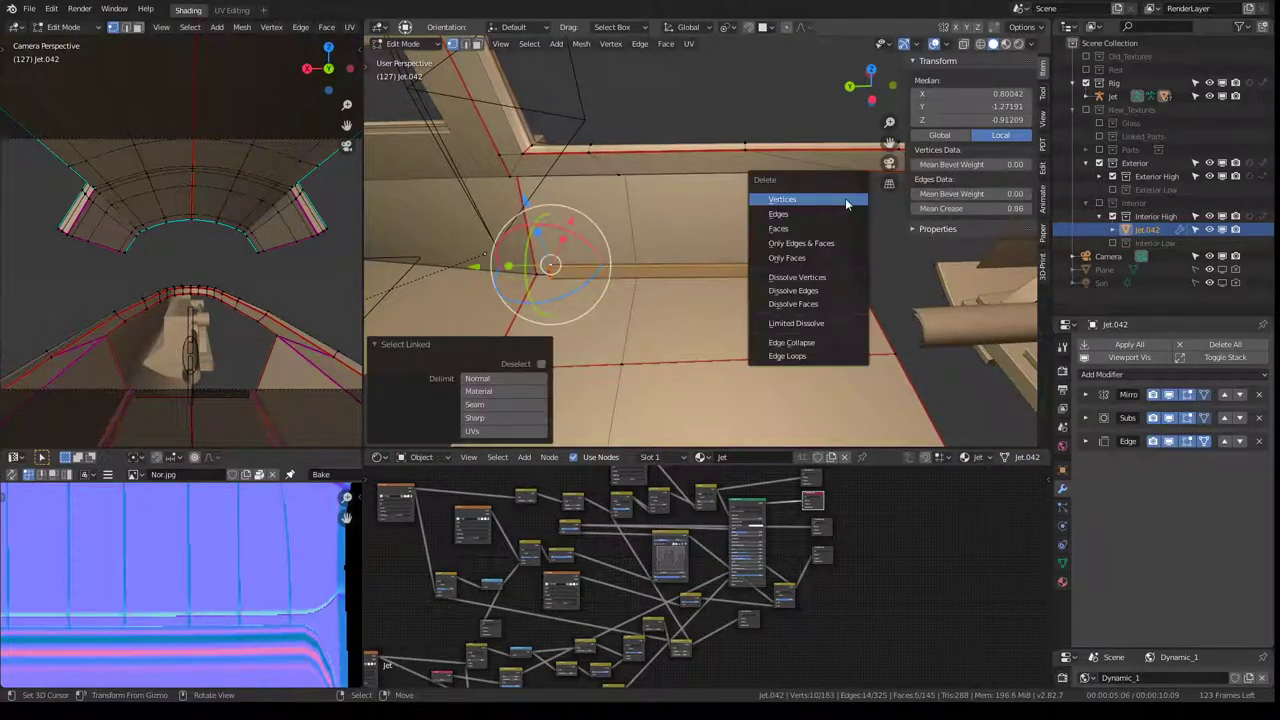
pyautogui.click(765, 200)
pyautogui.press('Tab')
pyautogui.hotkey('shift', '`')
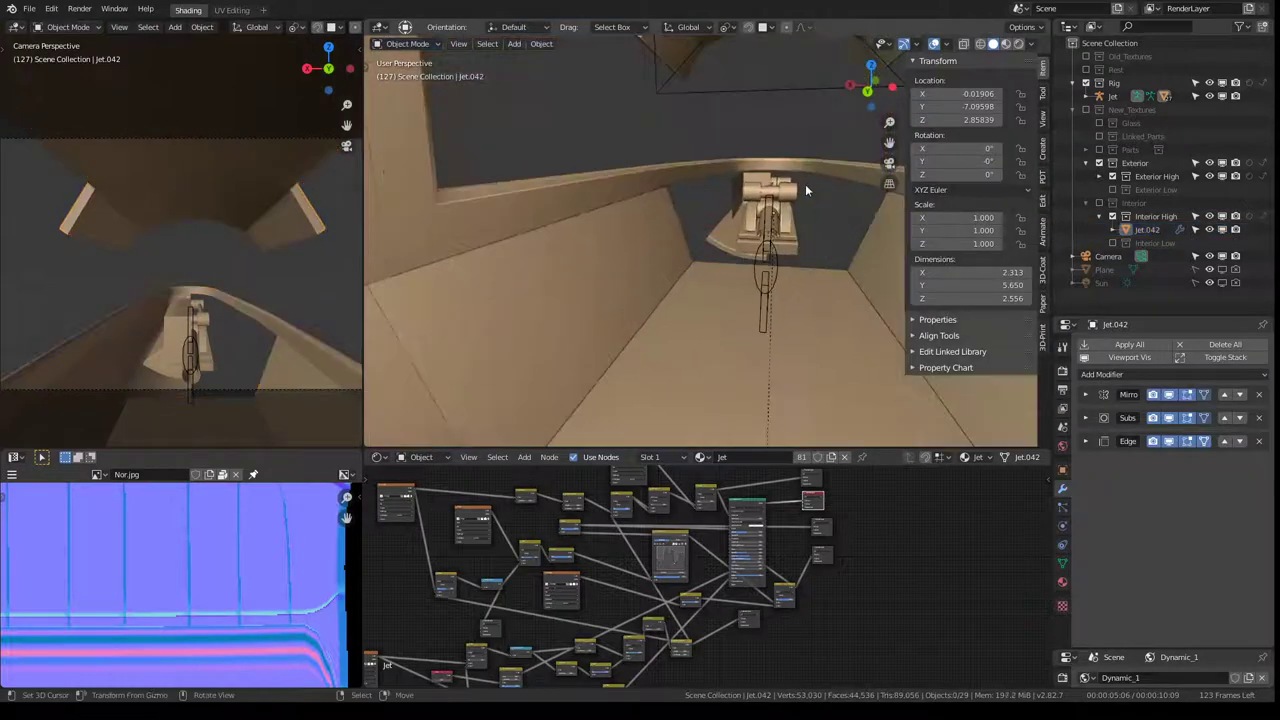
# Step: Back in Edit Mode, edge-slide a hull edge loop and path to factor 0.423
pyautogui.moveTo(757, 174)
pyautogui.mouseDown(button='middle')
pyautogui.moveTo(556, 210)
pyautogui.moveTo(829, 225)
pyautogui.moveTo(844, 193)
pyautogui.moveTo(771, 194)
pyautogui.moveTo(724, 222)
pyautogui.mouseUp(button='middle')
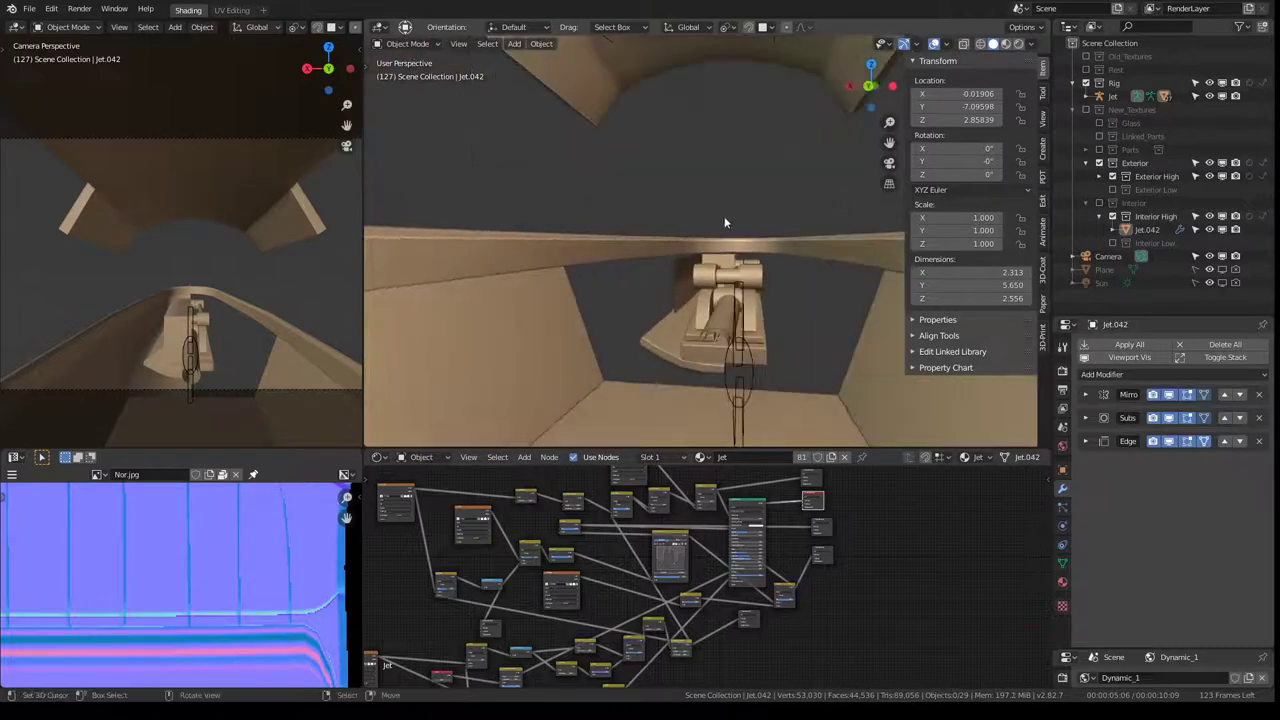
pyautogui.hotkey('ctrl', 'space')
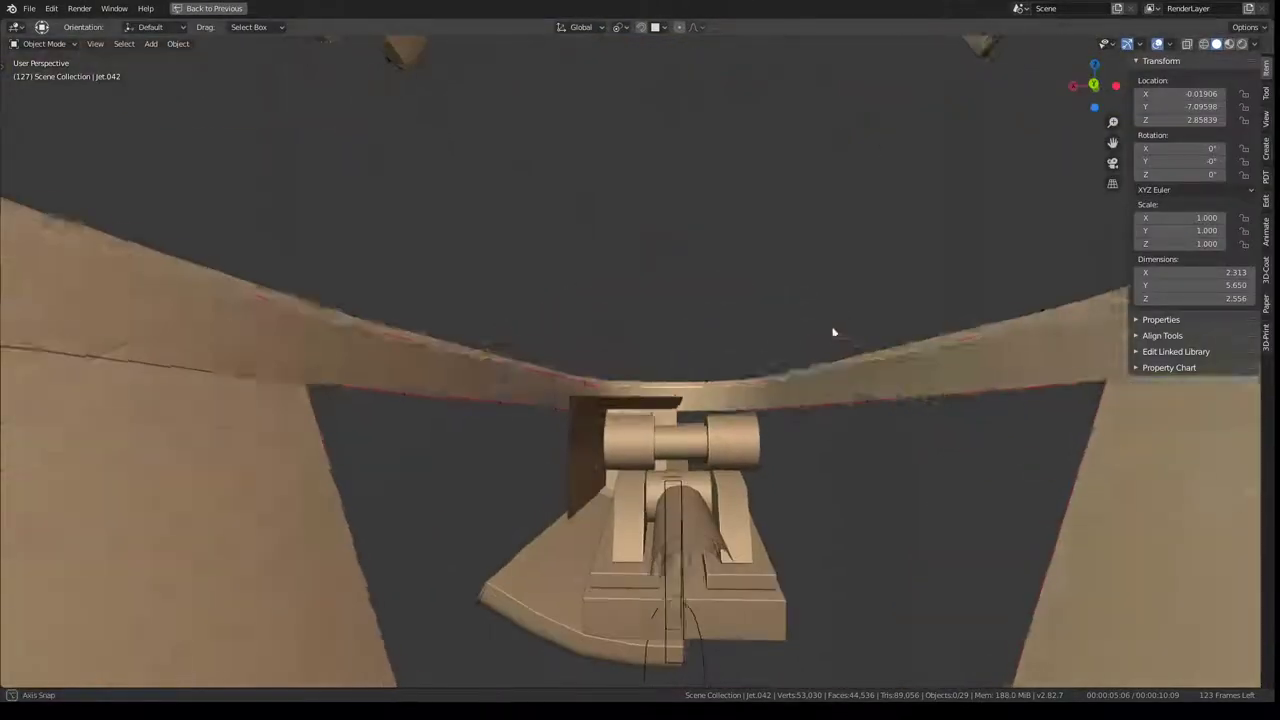
pyautogui.press('Tab')
pyautogui.moveTo(729, 360)
pyautogui.mouseDown(button='middle')
pyautogui.moveTo(740, 293)
pyautogui.moveTo(739, 329)
pyautogui.mouseUp(button='middle')
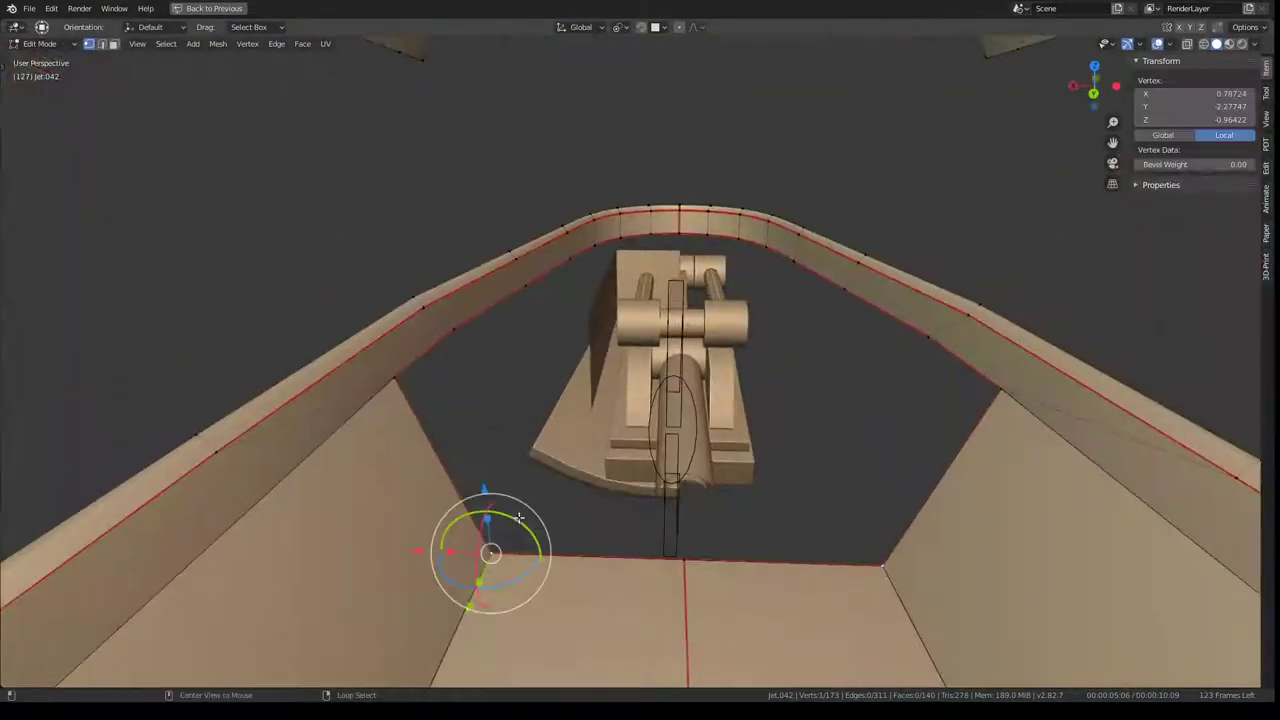
pyautogui.keyDown('alt'); pyautogui.click(490, 540); pyautogui.keyUp('alt')
pyautogui.moveTo(490, 540)
pyautogui.mouseDown(button='middle')
pyautogui.moveTo(580, 423)
pyautogui.moveTo(695, 390)
pyautogui.mouseUp(button='middle')
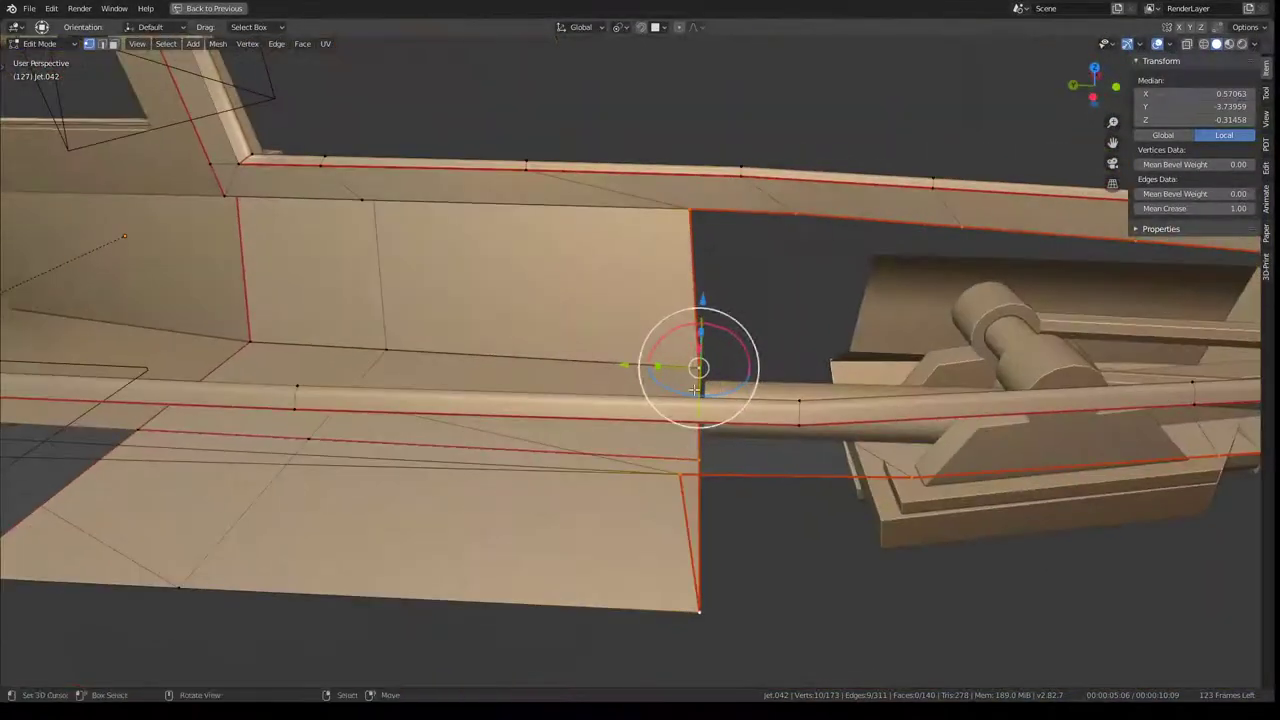
pyautogui.moveTo(694, 218)
pyautogui.mouseDown(button='middle')
pyautogui.moveTo(634, 191)
pyautogui.moveTo(731, 443)
pyautogui.mouseUp(button='middle')
pyautogui.keyDown('ctrl'); pyautogui.click(634, 191); pyautogui.keyUp('ctrl')
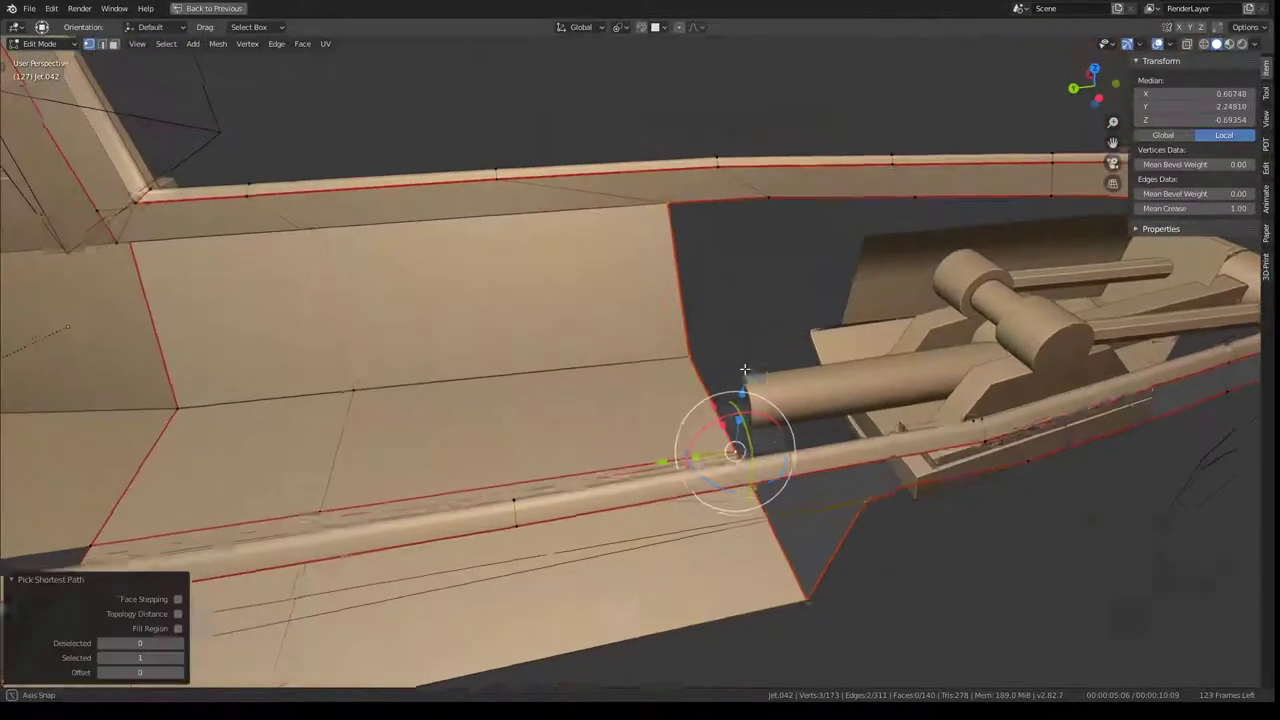
pyautogui.press('g')
pyautogui.press('g')
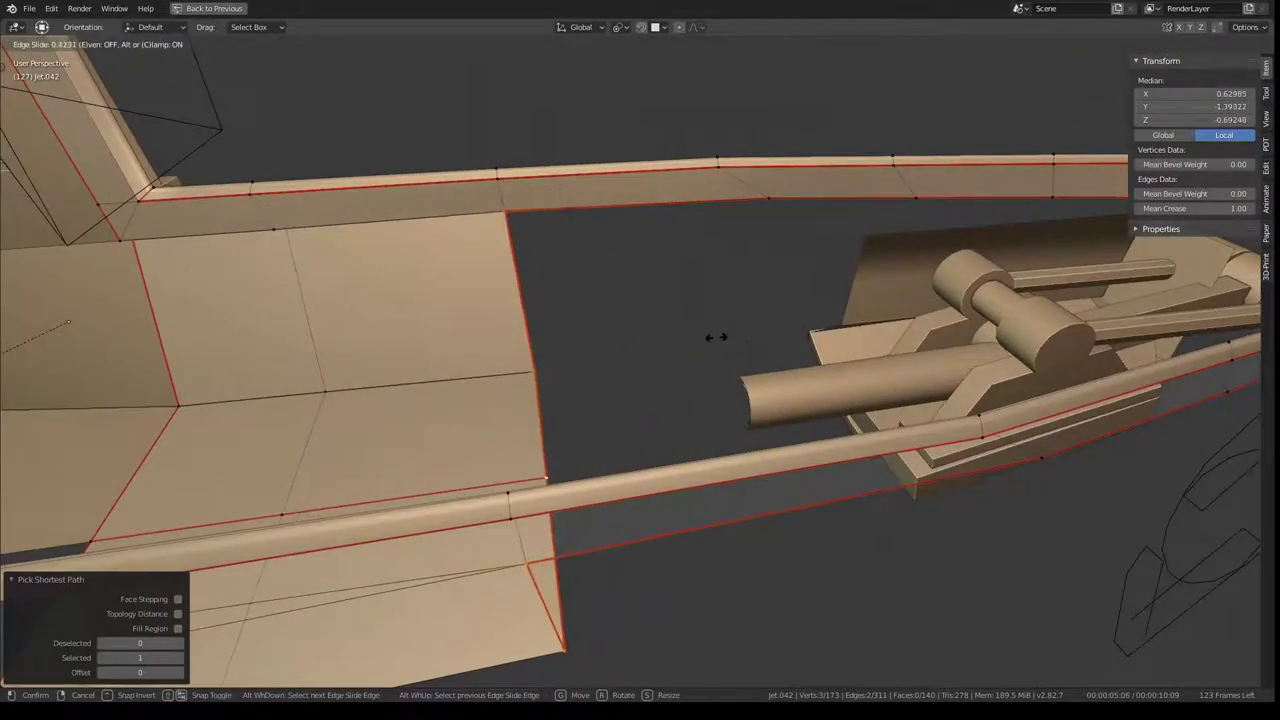
pyautogui.click(716, 337)
# Step: Slide a single hull vertex along the rim by 0.297
pyautogui.moveTo(716, 337)
pyautogui.mouseDown(button='middle')
pyautogui.moveTo(799, 314)
pyautogui.moveTo(663, 329)
pyautogui.moveTo(614, 309)
pyautogui.moveTo(803, 237)
pyautogui.mouseUp(button='middle')
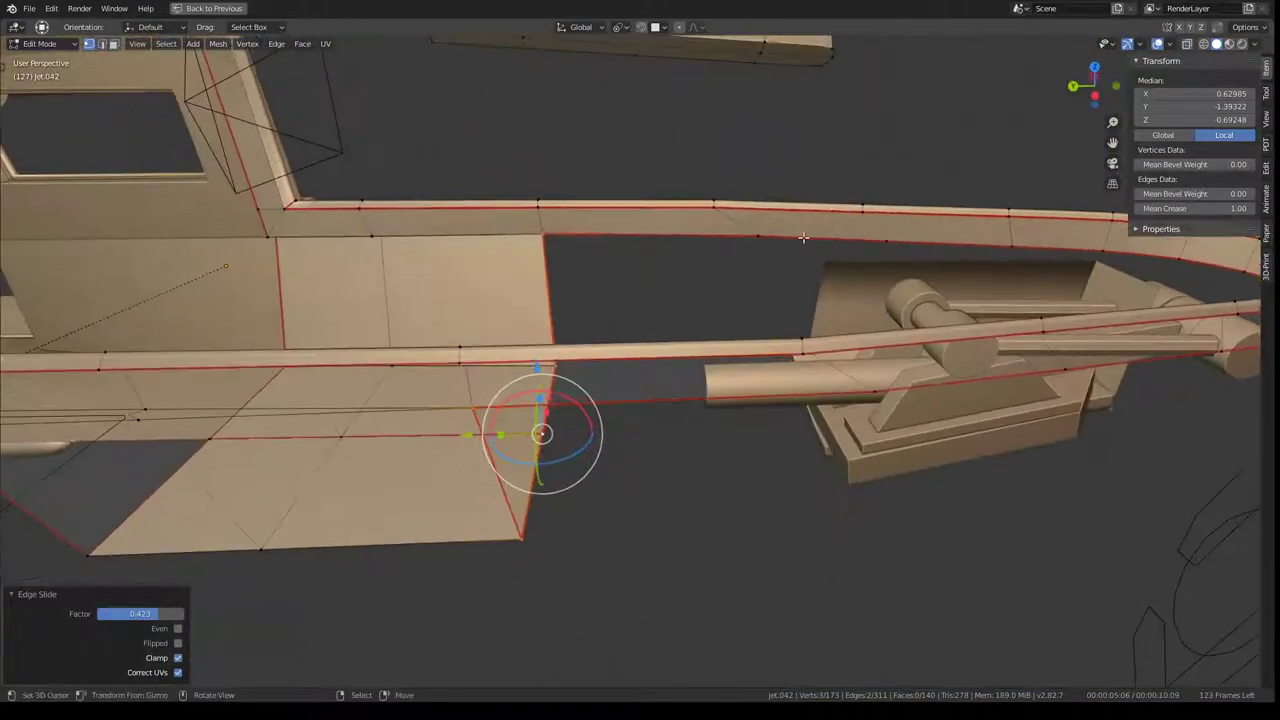
pyautogui.click(803, 237)
pyautogui.press('g')
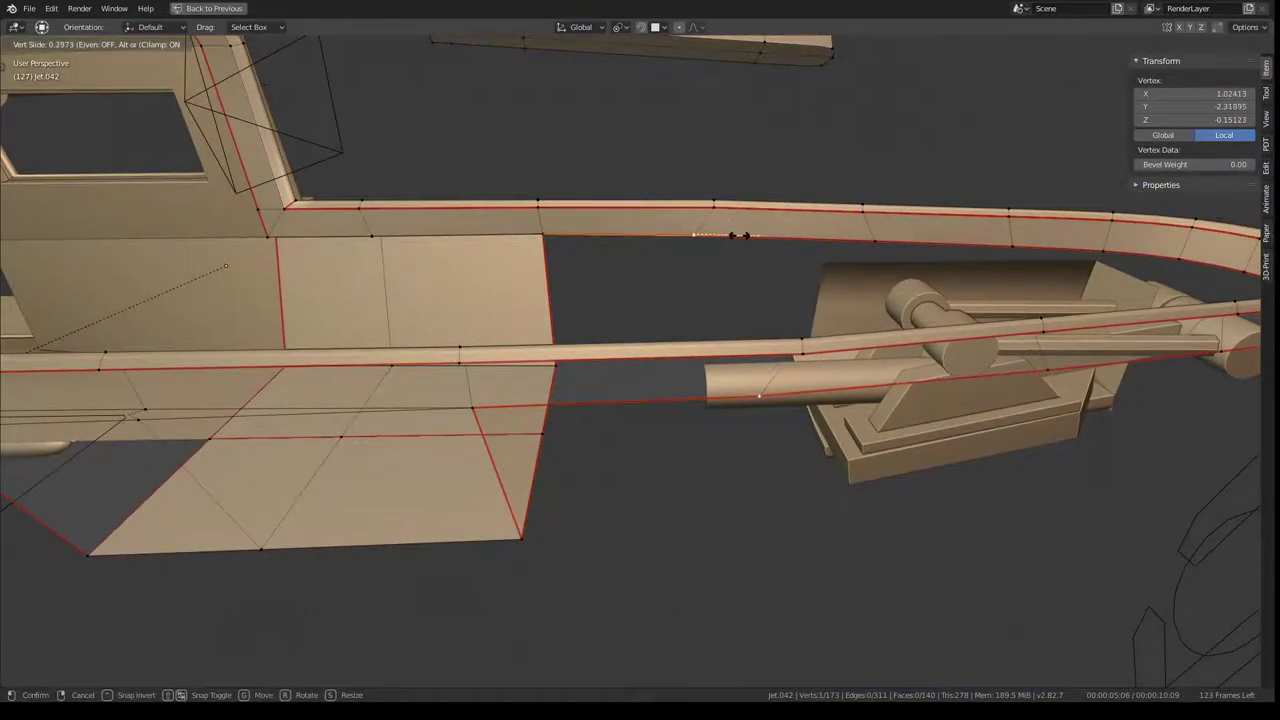
pyautogui.click(737, 235)
pyautogui.moveTo(737, 235)
pyautogui.mouseDown(button='middle')
pyautogui.moveTo(714, 234)
pyautogui.moveTo(522, 463)
pyautogui.moveTo(629, 283)
pyautogui.moveTo(660, 320)
pyautogui.moveTo(716, 283)
pyautogui.mouseUp(button='middle')
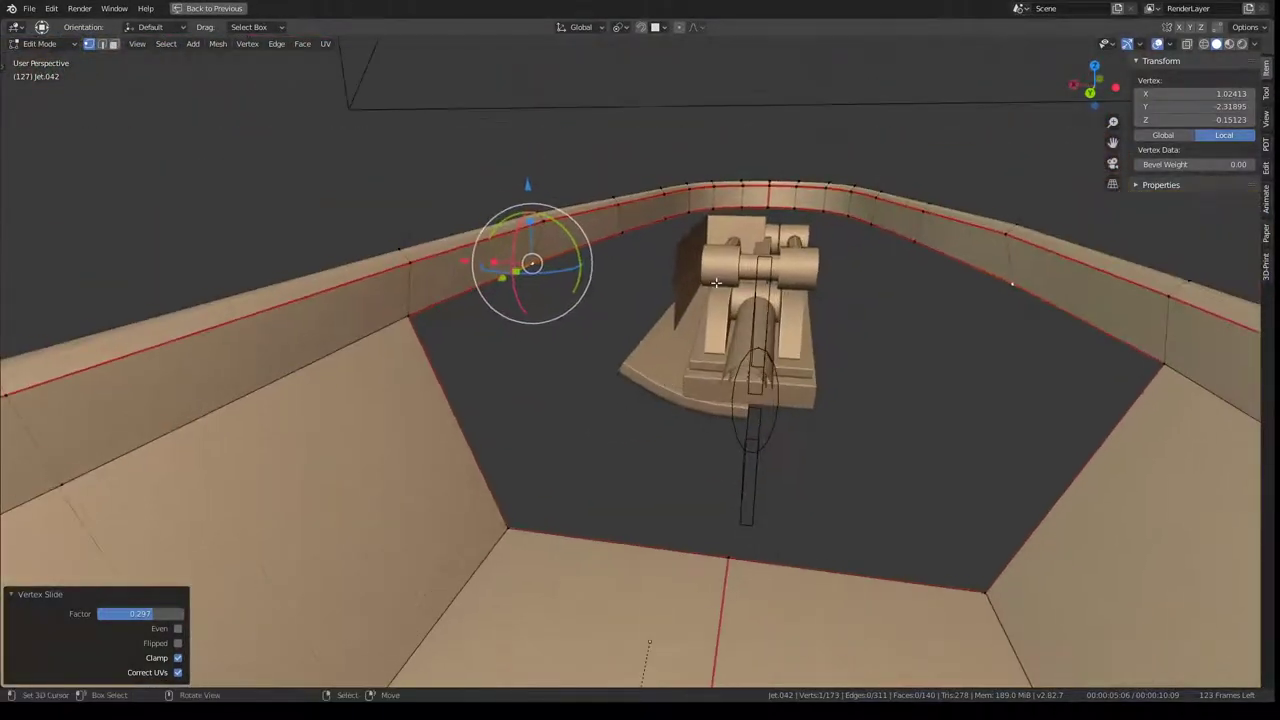
# Step: Select the hull rim edge loop, extend it, and edge-slide it by 0.564
pyautogui.moveTo(754, 208); pyautogui.dragTo(892, 305, button='middle')
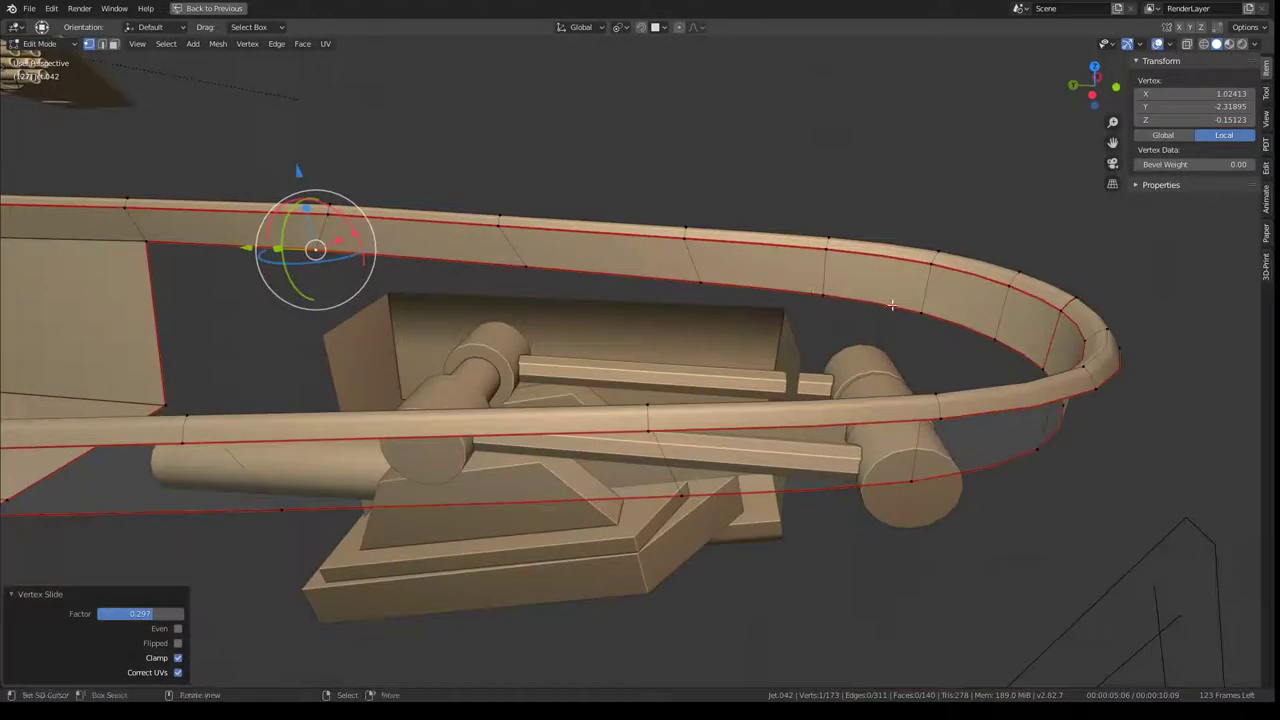
pyautogui.keyDown('alt'); pyautogui.click(983, 319); pyautogui.keyUp('alt')
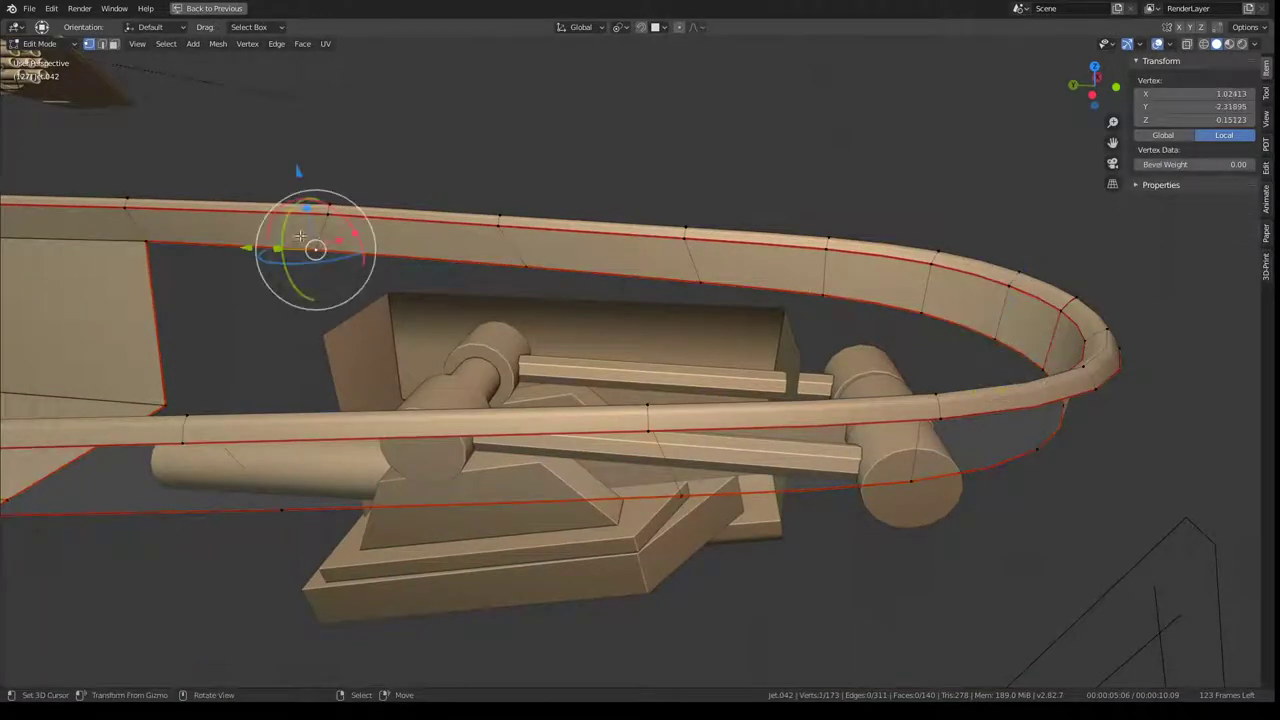
pyautogui.moveTo(300, 235)
pyautogui.mouseDown(button='middle')
pyautogui.moveTo(563, 243)
pyautogui.moveTo(780, 230)
pyautogui.moveTo(791, 217)
pyautogui.moveTo(672, 232)
pyautogui.mouseUp(button='middle')
pyautogui.keyDown('ctrl'); pyautogui.click(791, 229); pyautogui.keyUp('ctrl')
pyautogui.press('g')
pyautogui.press('g')
pyautogui.click(791, 210)
# Step: Extrude a rim vertex, move it along X, and extend the selection along the rail edge
pyautogui.click(442, 378)
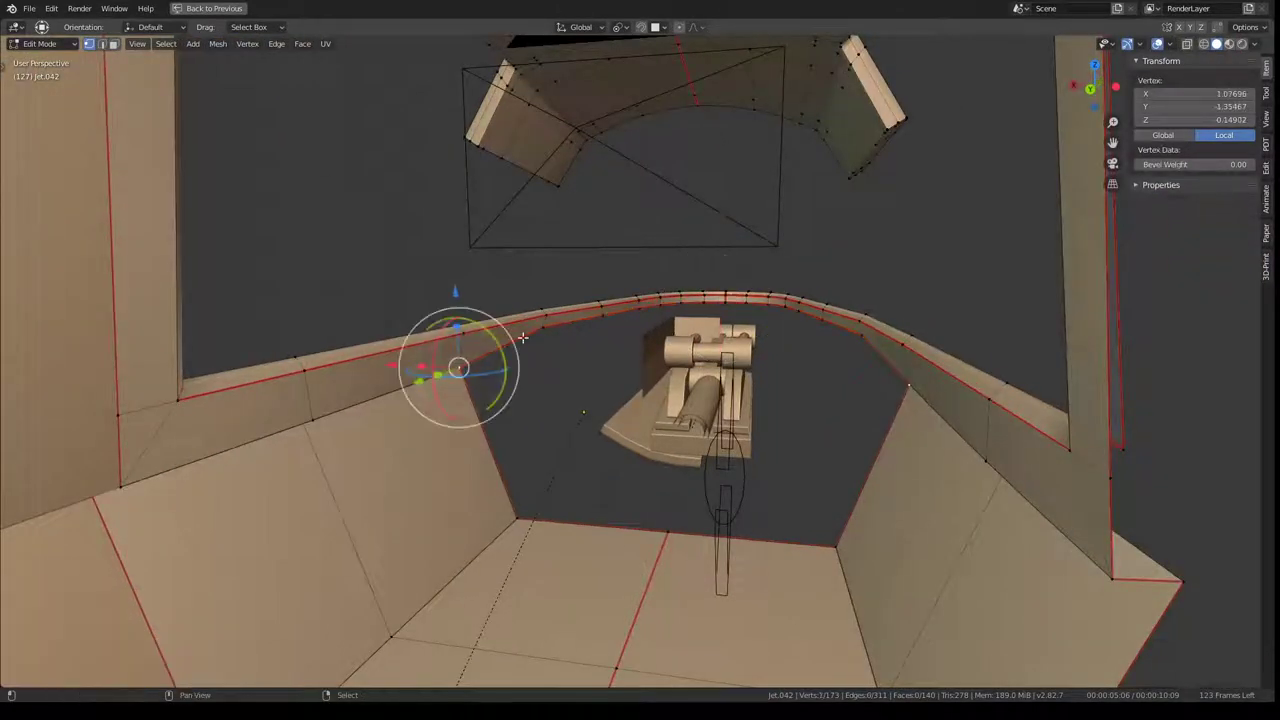
pyautogui.press('e')
pyautogui.rightClick(483, 328)
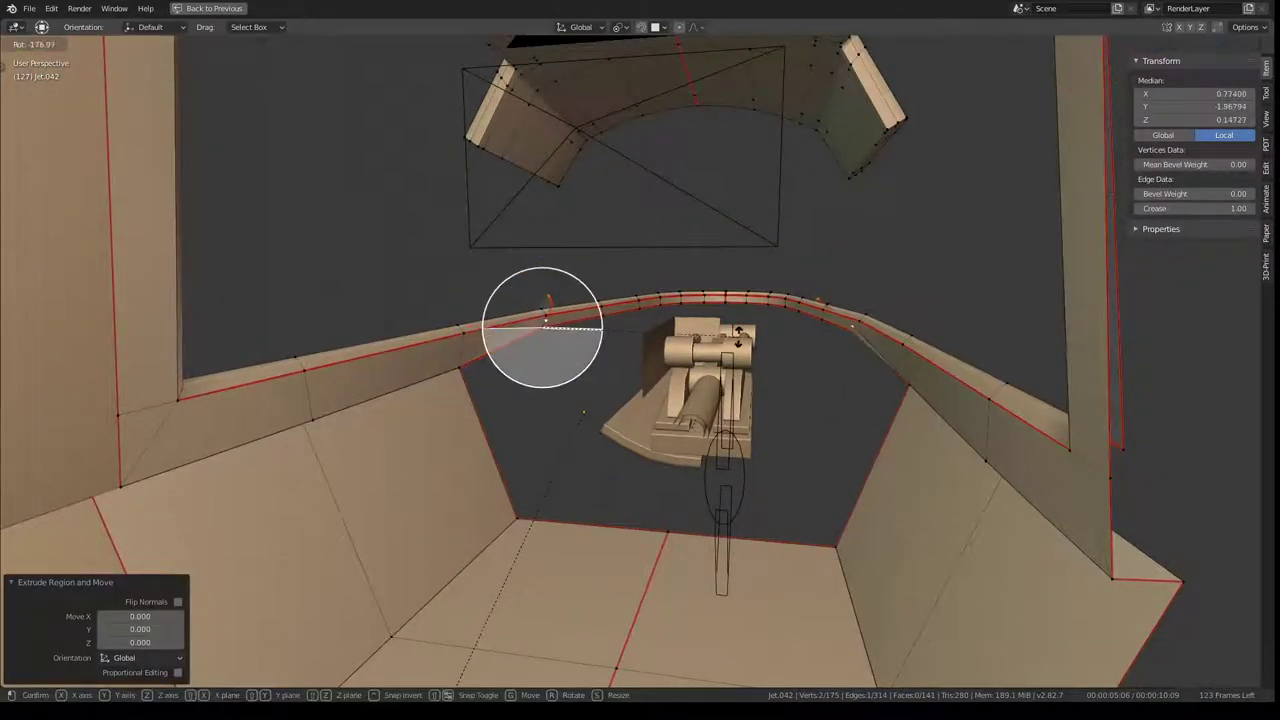
pyautogui.press('g')
pyautogui.press('x')
pyautogui.click(797, 331)
pyautogui.moveTo(797, 331); pyautogui.dragTo(745, 333, button='middle')
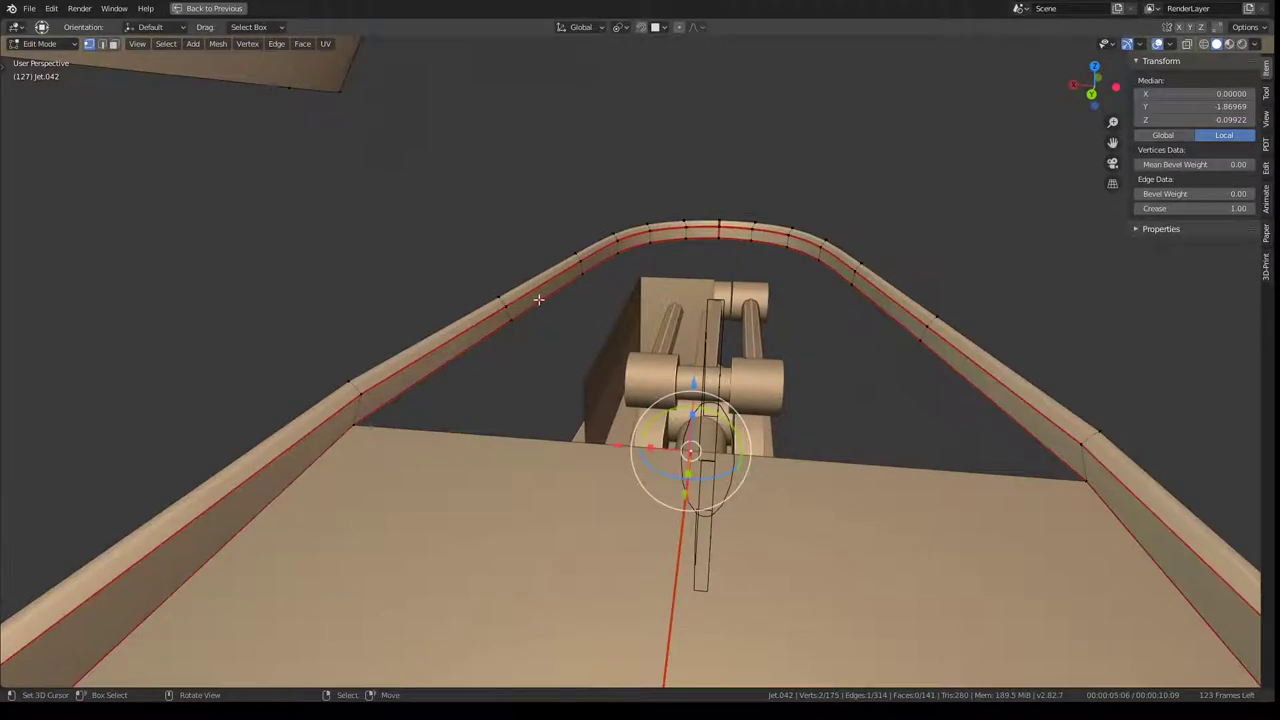
pyautogui.keyDown('ctrl'); pyautogui.click(621, 256); pyautogui.keyUp('ctrl')
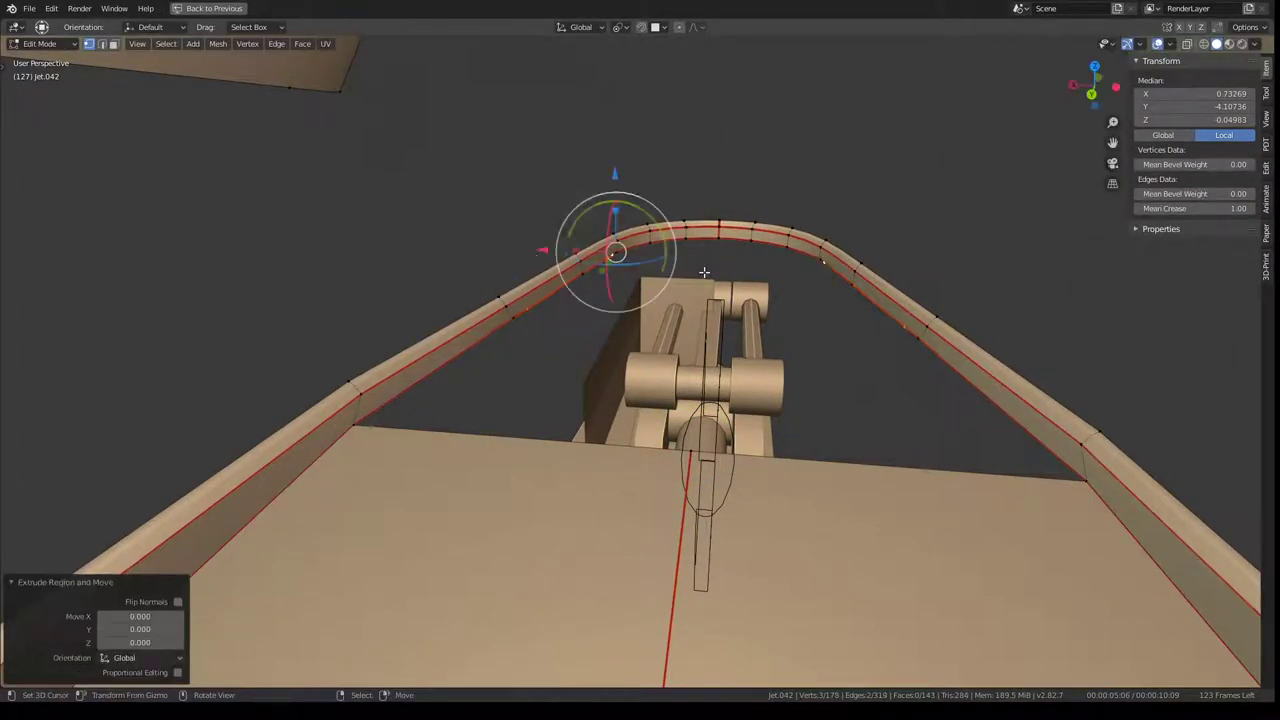
pyautogui.moveTo(541, 251)
pyautogui.mouseDown(button='middle')
pyautogui.moveTo(894, 251)
pyautogui.moveTo(726, 312)
pyautogui.moveTo(603, 266)
pyautogui.moveTo(697, 313)
pyautogui.mouseUp(button='middle')
pyautogui.press('Tab')
pyautogui.press('Tab')
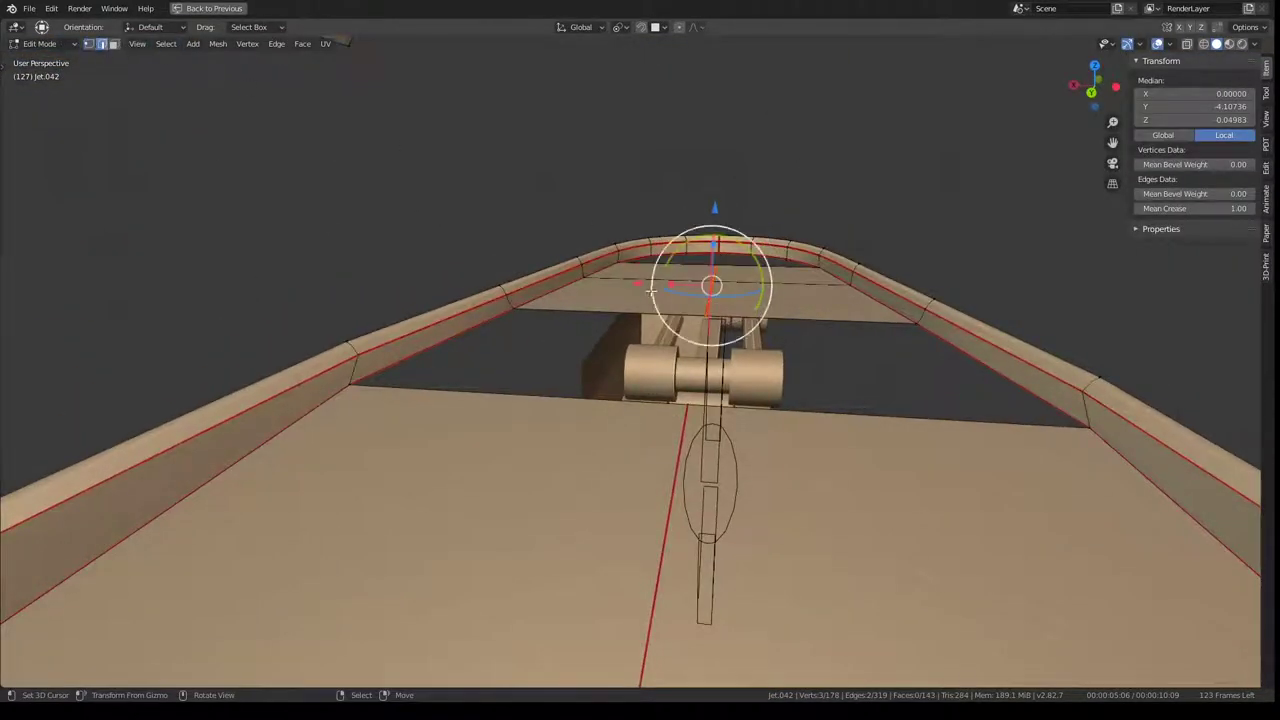
# Step: Move a deck edge so a floor vertex sits on the centre line at Y -4.464
pyautogui.moveTo(554, 396)
pyautogui.mouseDown(button='middle')
pyautogui.moveTo(628, 378)
pyautogui.moveTo(554, 348)
pyautogui.moveTo(844, 309)
pyautogui.mouseUp(button='middle')
pyautogui.click(628, 378)
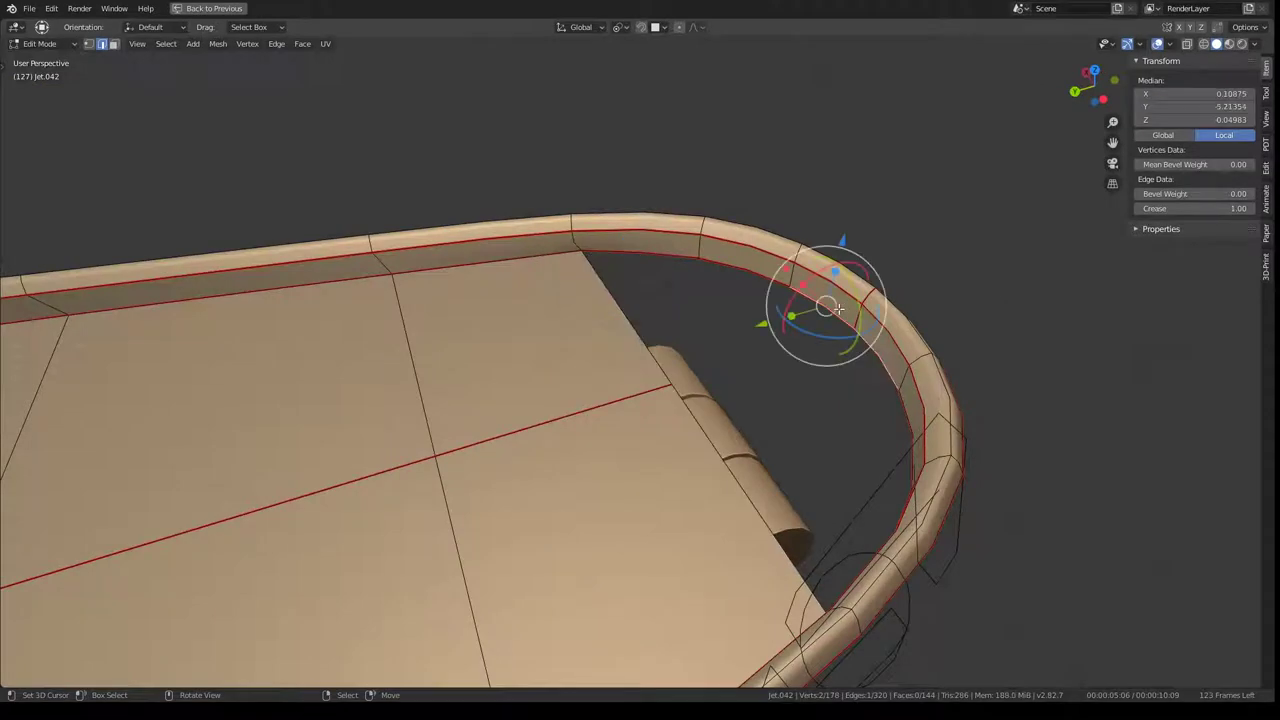
pyautogui.press('g')
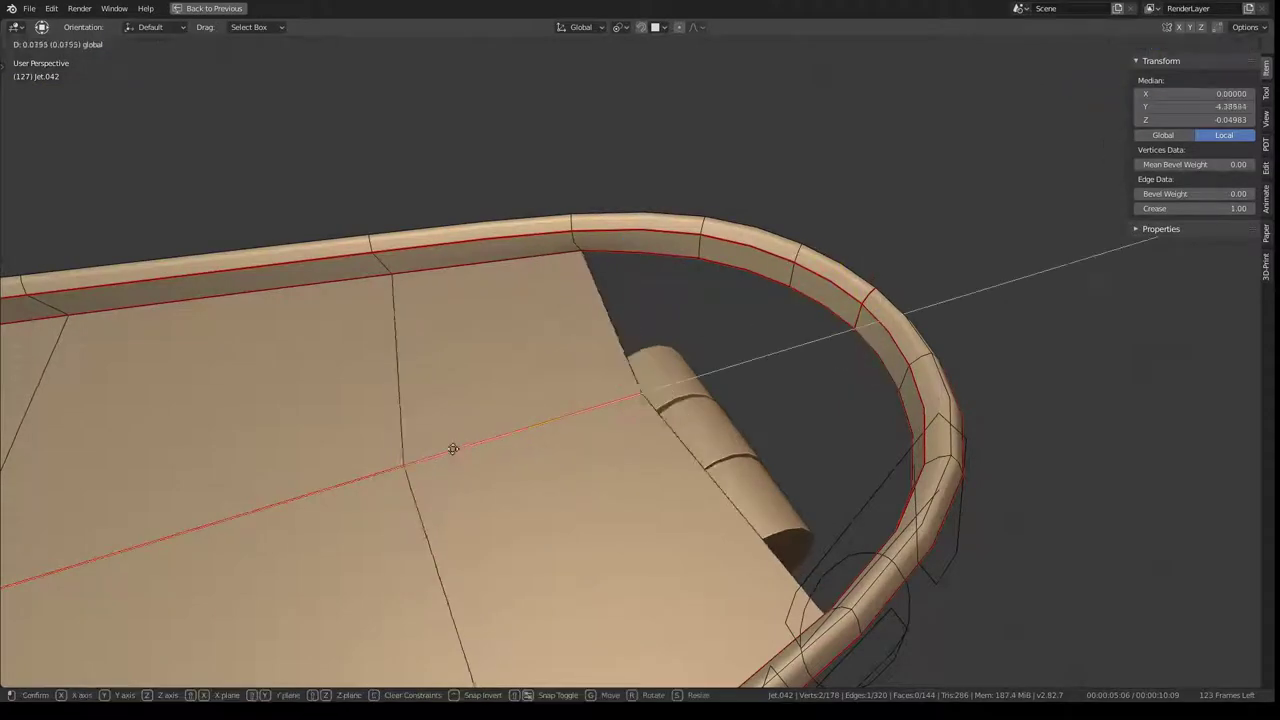
pyautogui.click(404, 460)
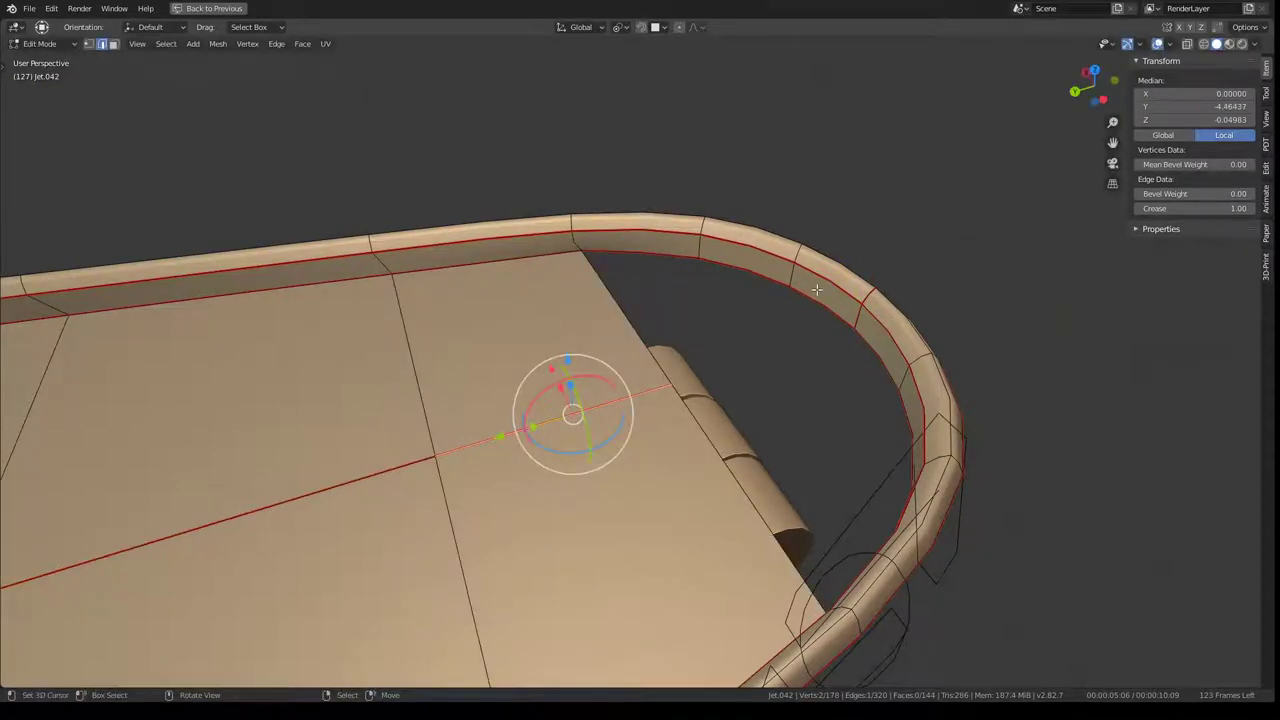
pyautogui.scroll(-2, 597, 317)
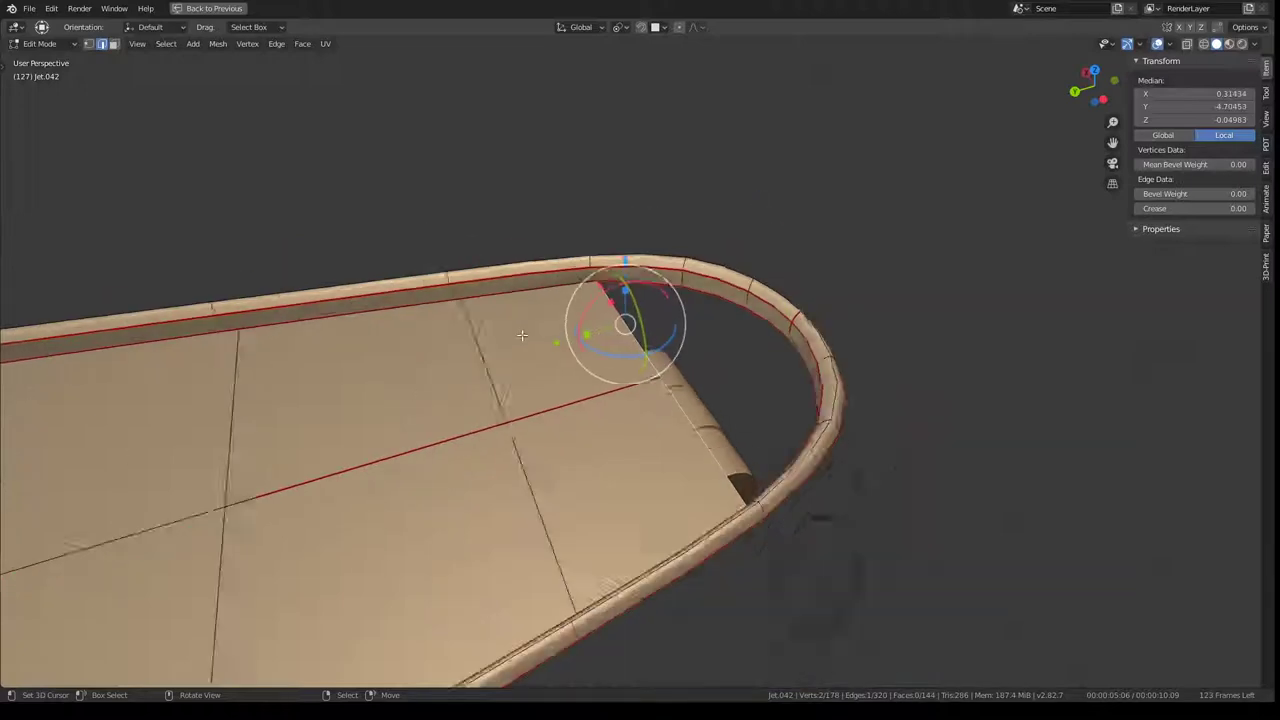
pyautogui.keyDown('shift'); pyautogui.moveTo(605, 325); pyautogui.dragTo(621, 344, button='middle'); pyautogui.keyUp('shift')
pyautogui.moveTo(516, 355)
pyautogui.mouseDown(button='middle')
pyautogui.moveTo(732, 338)
pyautogui.moveTo(725, 398)
pyautogui.mouseUp(button='middle')
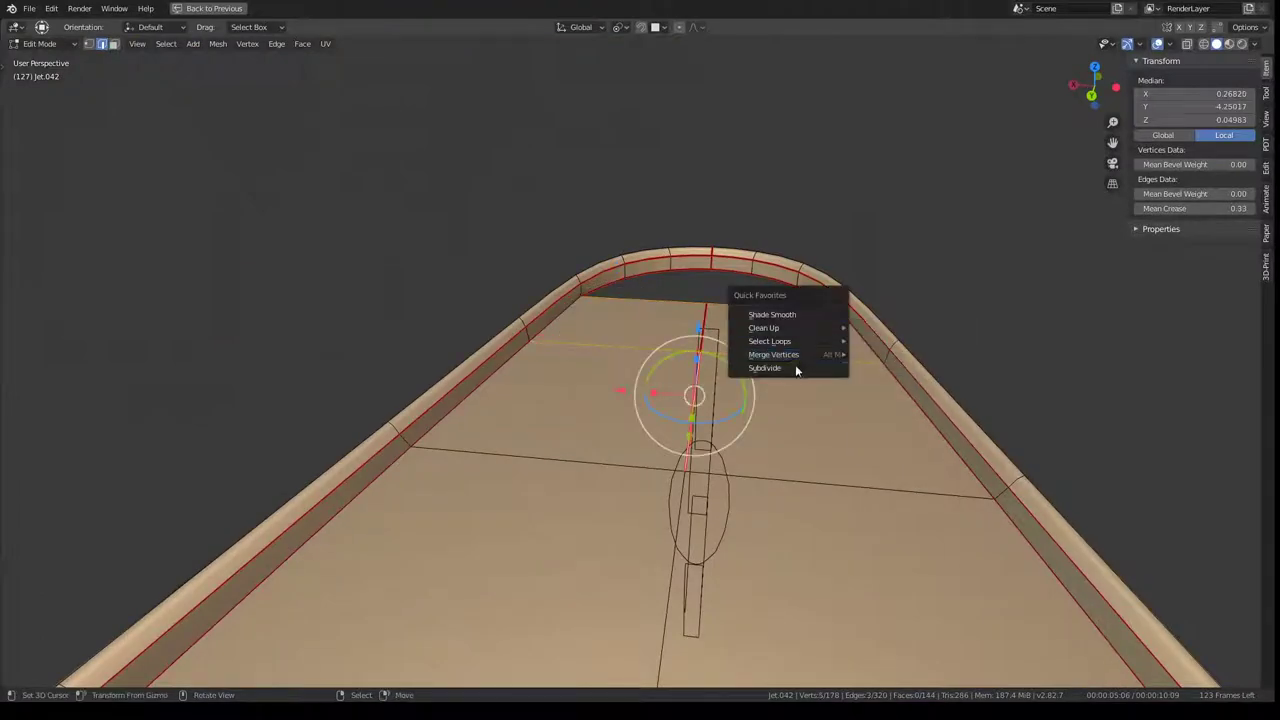
# Step: Subdivide the deck's rounded end with Create N-Gons turned off
pyautogui.click(795, 364)
pyautogui.click(177, 613)
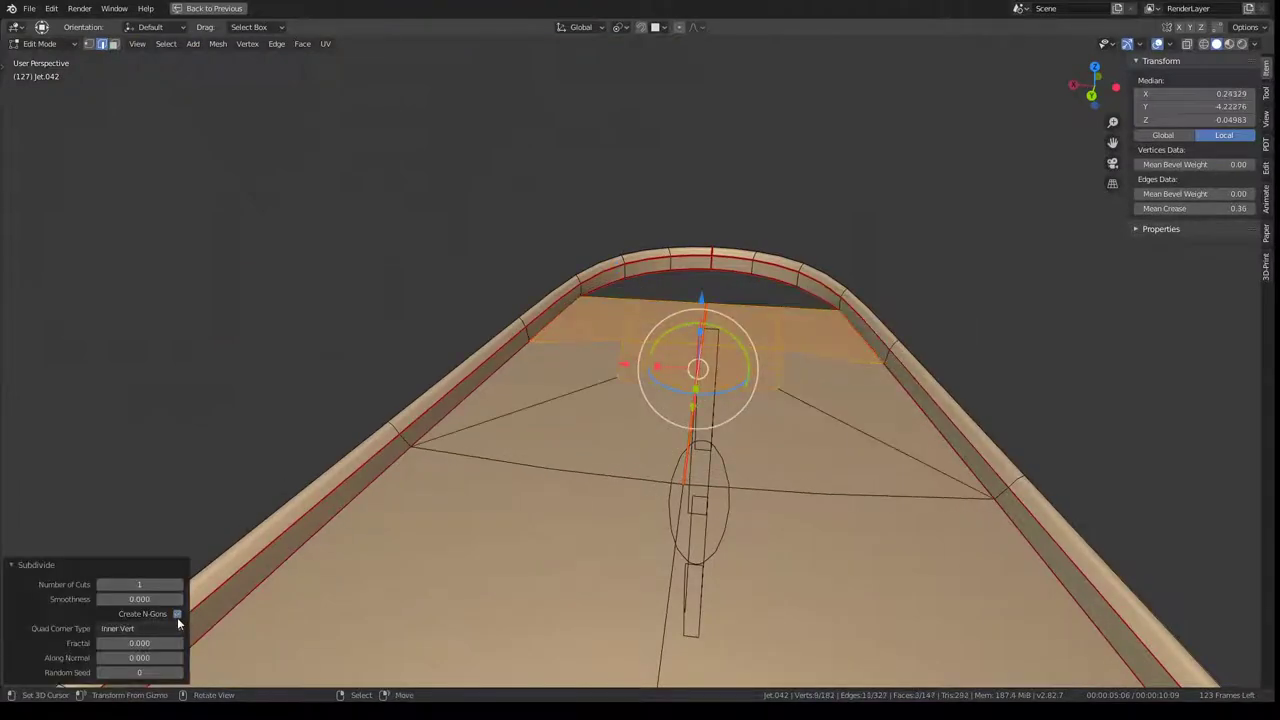
pyautogui.moveTo(300, 480)
pyautogui.mouseDown(button='middle')
pyautogui.moveTo(491, 341)
pyautogui.moveTo(758, 299)
pyautogui.mouseUp(button='middle')
pyautogui.click(758, 299)
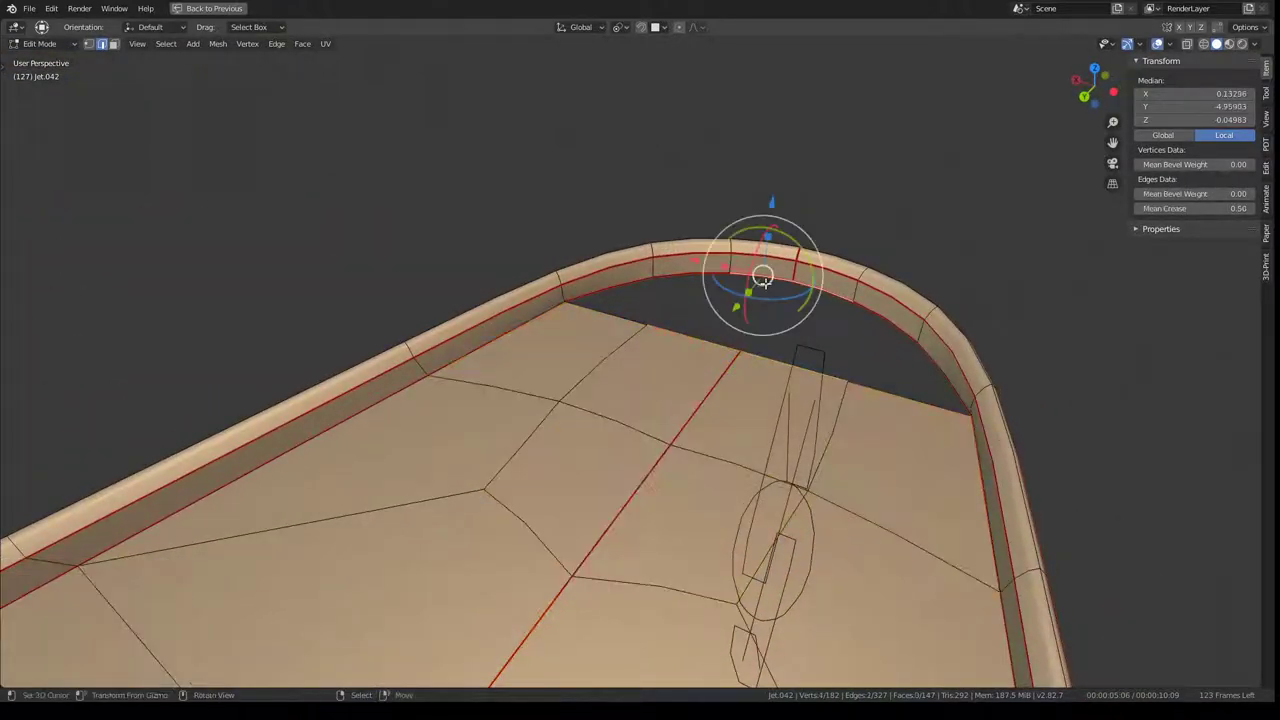
pyautogui.press('Tab')
pyautogui.moveTo(688, 296)
pyautogui.mouseDown(button='middle')
pyautogui.moveTo(734, 264)
pyautogui.moveTo(746, 277)
pyautogui.moveTo(760, 234)
pyautogui.moveTo(657, 280)
pyautogui.moveTo(787, 217)
pyautogui.mouseUp(button='middle')
pyautogui.press('Tab')
# Step: Fill the gap at the step with a face and crease its upper edge to 1.00
pyautogui.keyDown('alt'); pyautogui.click(632, 366); pyautogui.keyUp('alt')
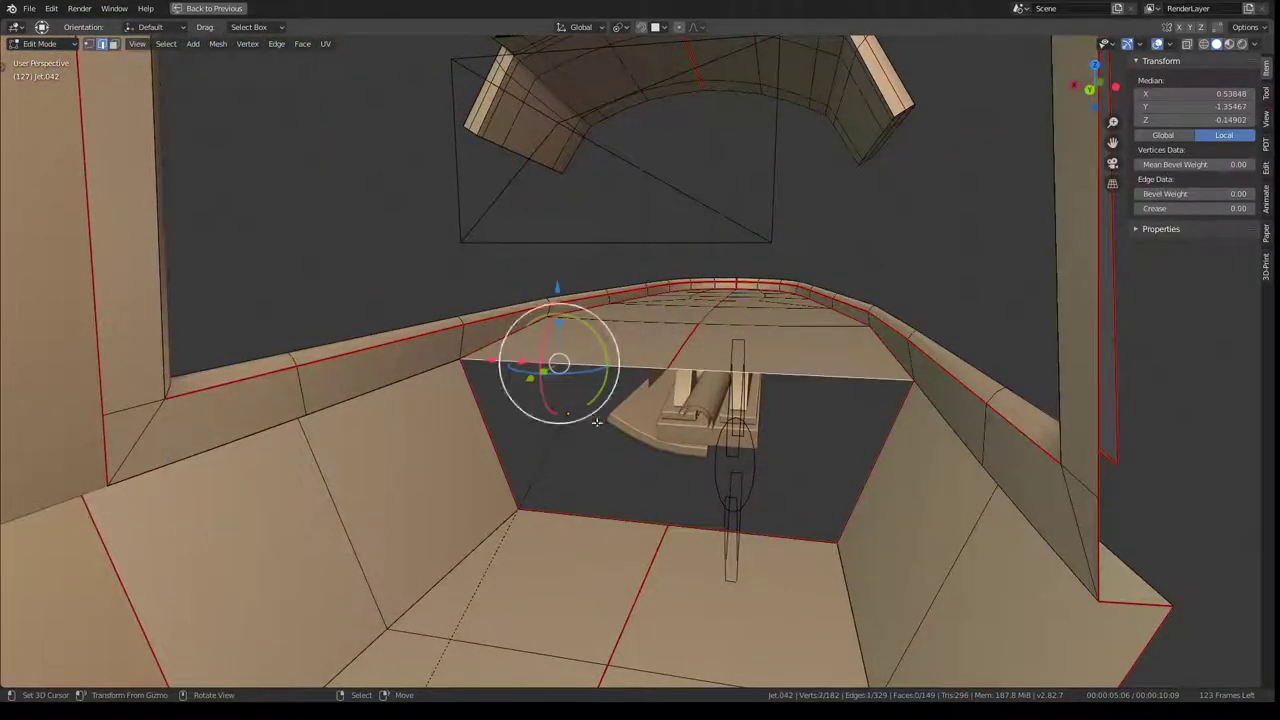
pyautogui.press('f')
pyautogui.click(549, 370)
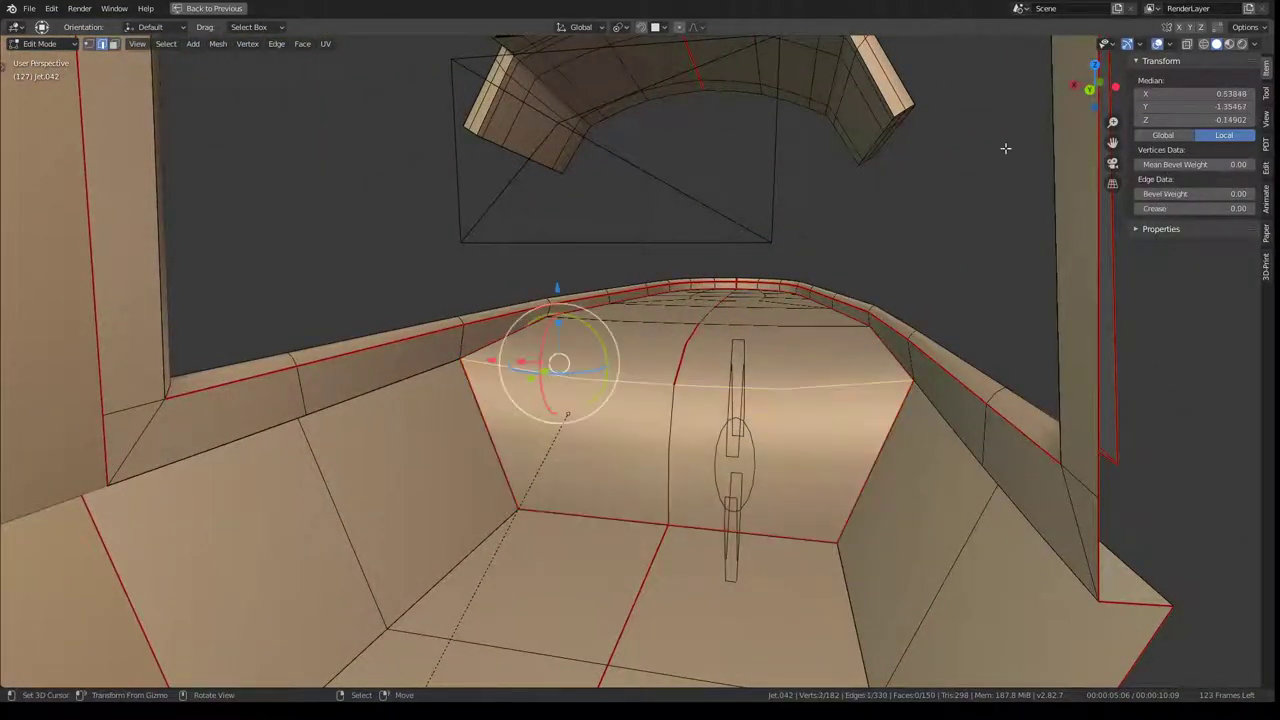
pyautogui.moveTo(1232, 207); pyautogui.dragTo(1250, 207)
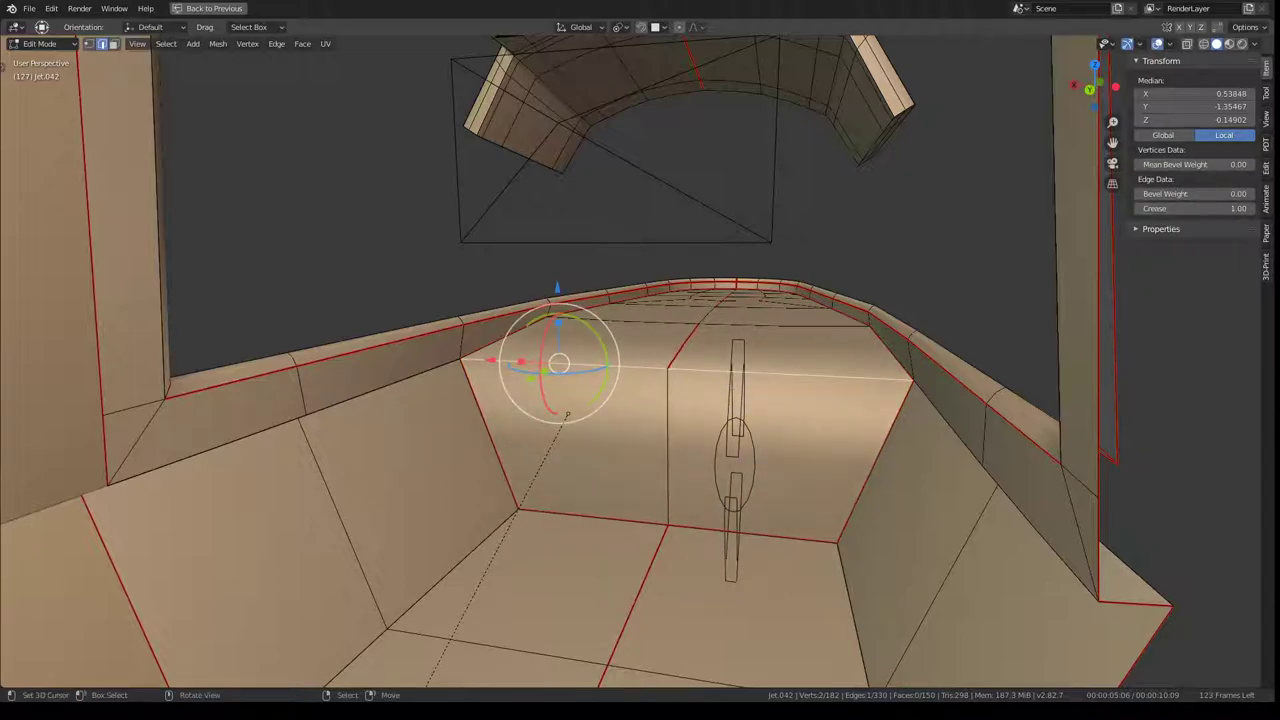
# Step: Select six parallel step edges, which show a mean crease of 0.50
pyautogui.moveTo(638, 309); pyautogui.dragTo(866, 326, button='middle')
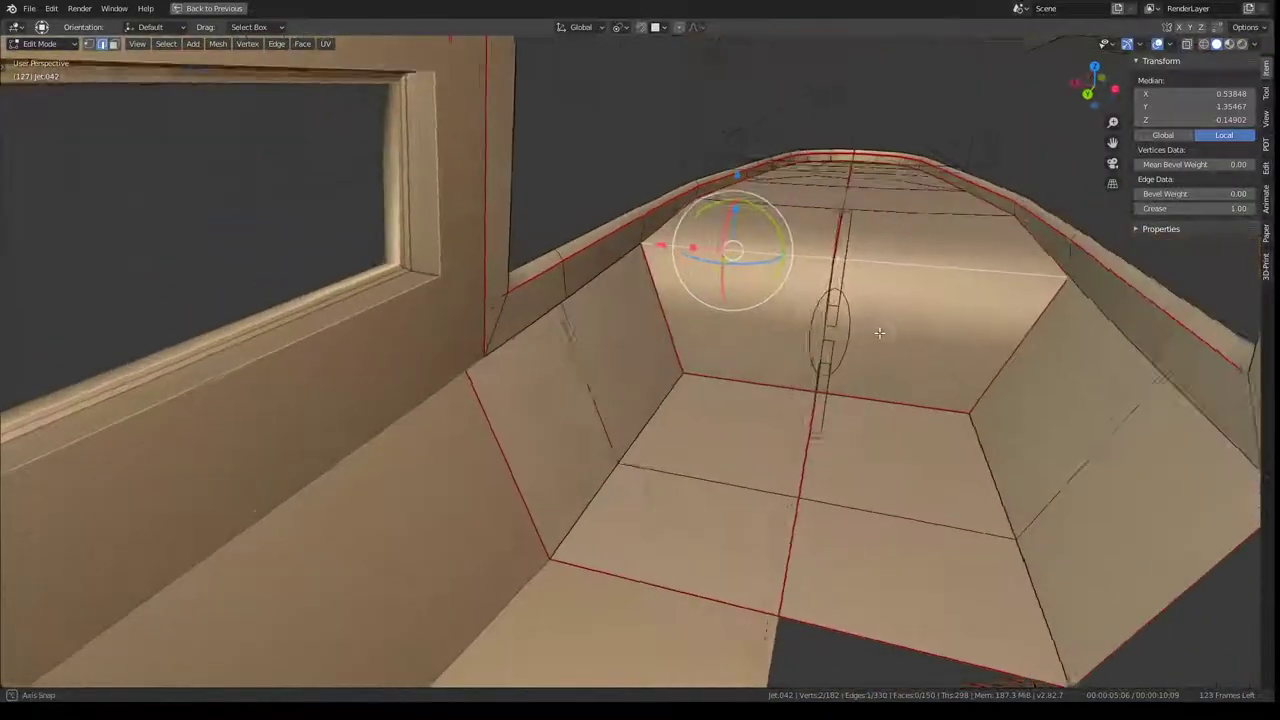
pyautogui.moveTo(866, 326)
pyautogui.mouseDown(button='middle')
pyautogui.moveTo(713, 430)
pyautogui.moveTo(945, 182)
pyautogui.moveTo(923, 178)
pyautogui.mouseUp(button='middle')
pyautogui.scroll(3, 713, 430)
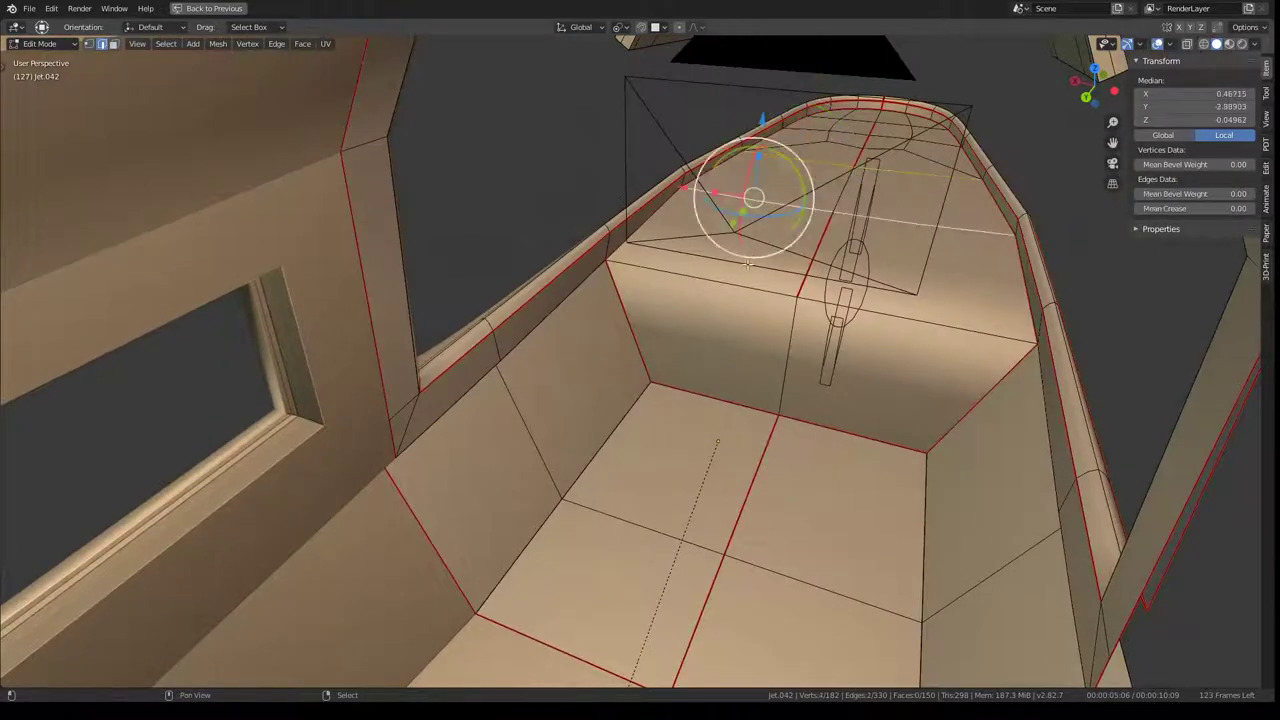
pyautogui.keyDown('ctrl'); pyautogui.keyDown('alt'); pyautogui.click(730, 343); pyautogui.keyUp('alt'); pyautogui.keyUp('ctrl')
pyautogui.moveTo(677, 524); pyautogui.dragTo(800, 420, button='middle')
pyautogui.keyDown('alt'); pyautogui.keyDown('shift'); pyautogui.click(895, 345); pyautogui.keyUp('shift'); pyautogui.keyUp('alt')
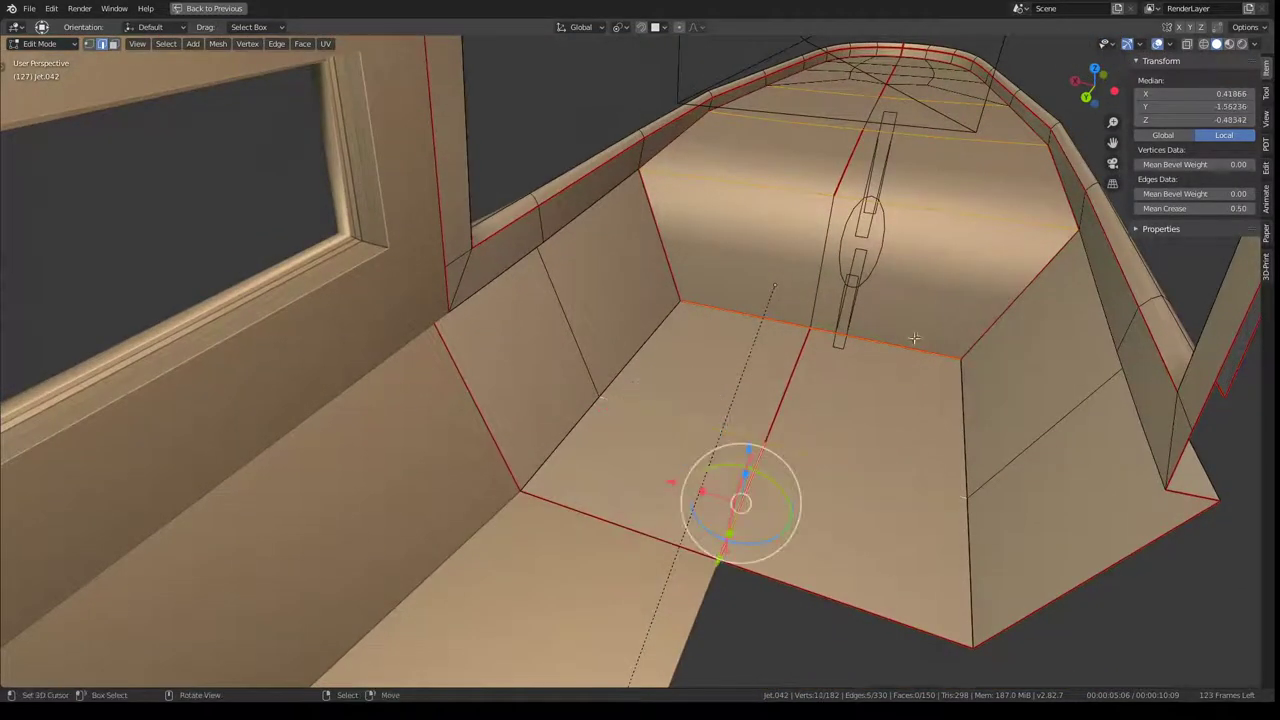
# Step: Subdivide the selected cockpit edges from the quick favourites menu
pyautogui.press('q')
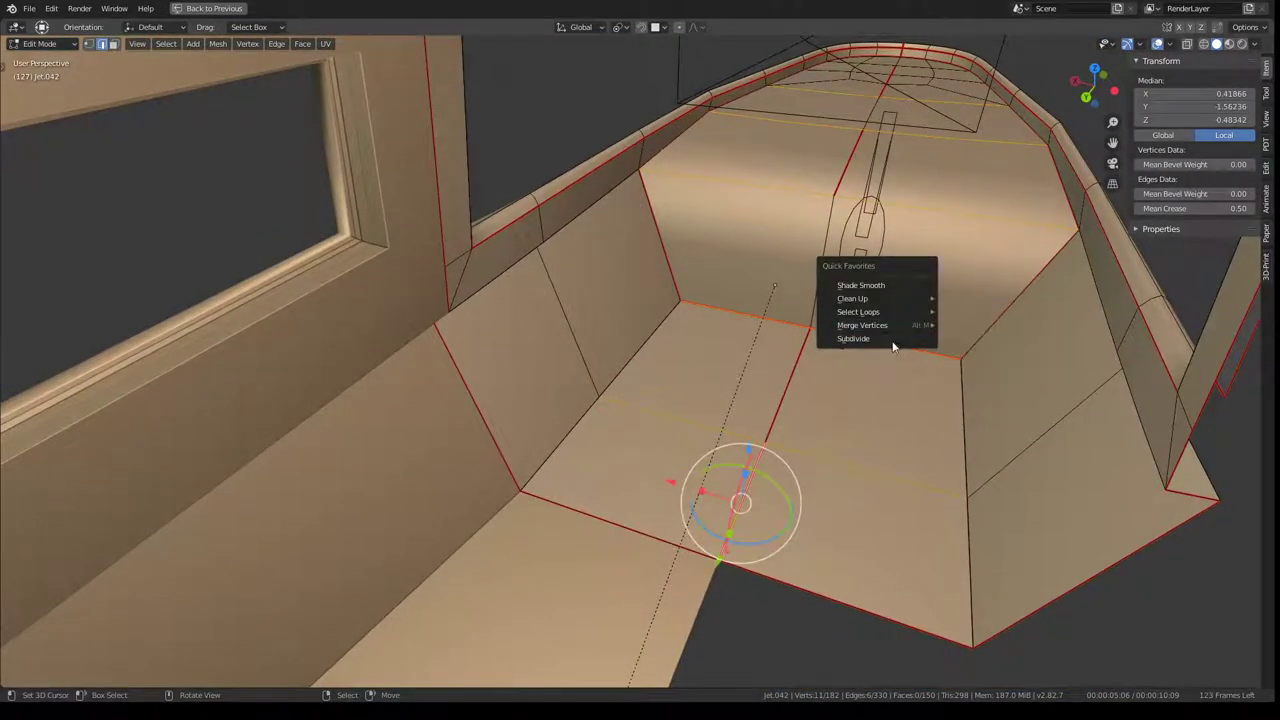
pyautogui.click(893, 339)
pyautogui.moveTo(893, 339)
pyautogui.mouseDown(button='middle')
pyautogui.moveTo(813, 189)
pyautogui.moveTo(800, 229)
pyautogui.moveTo(807, 147)
pyautogui.moveTo(694, 344)
pyautogui.moveTo(677, 421)
pyautogui.mouseUp(button='middle')
# Step: Select two floor edges and slide them along the floor
pyautogui.rightClick(652, 324)
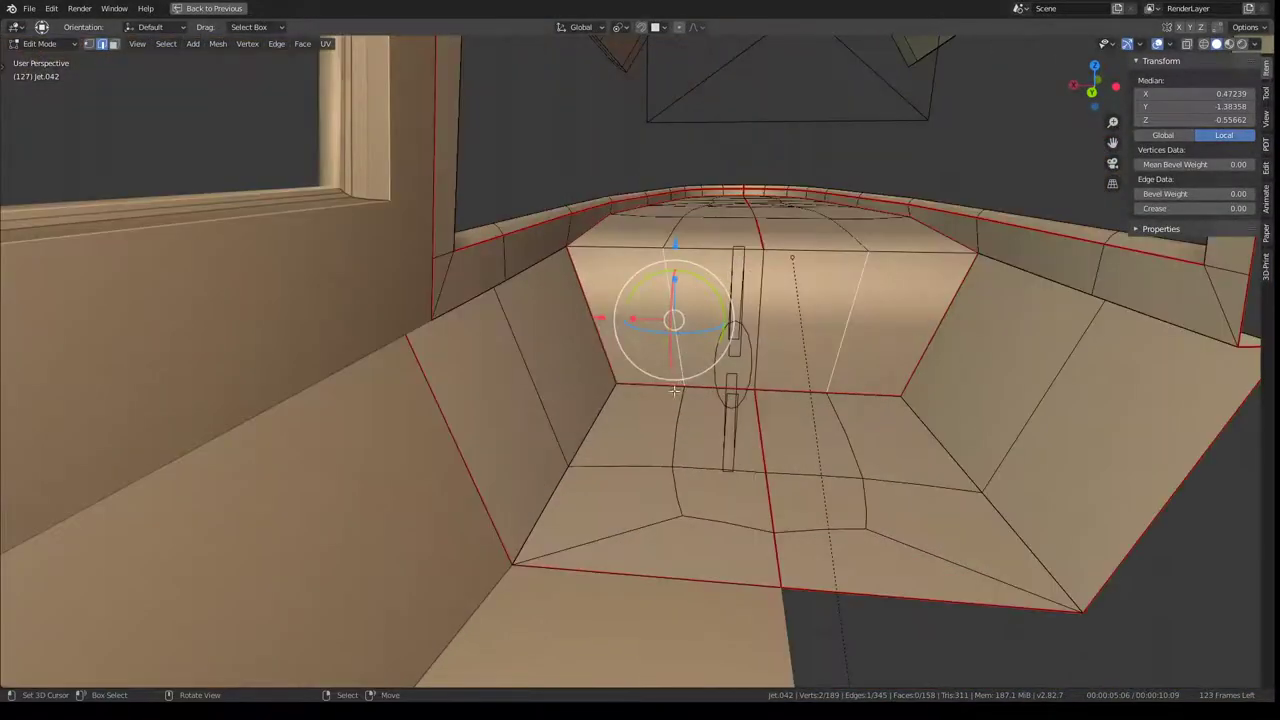
pyautogui.keyDown('shift'); pyautogui.rightClick(672, 483); pyautogui.keyUp('shift')
pyautogui.press('g')
pyautogui.press('g')
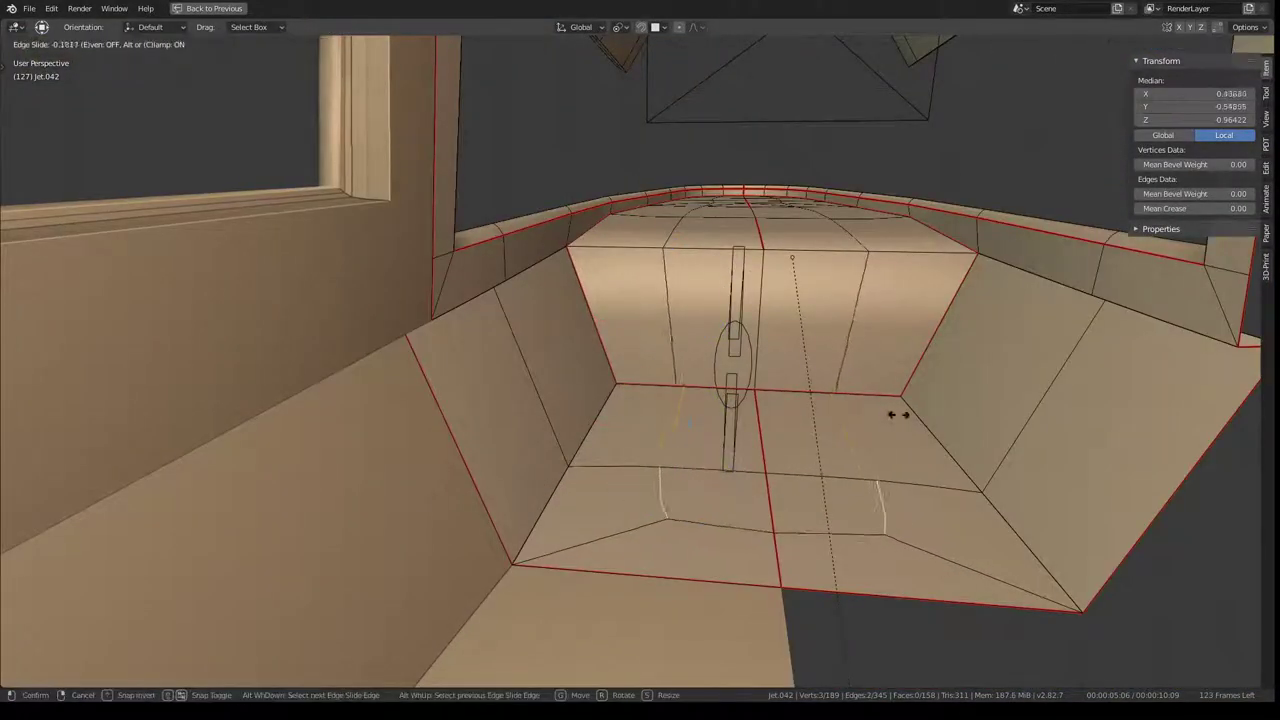
pyautogui.click(839, 453)
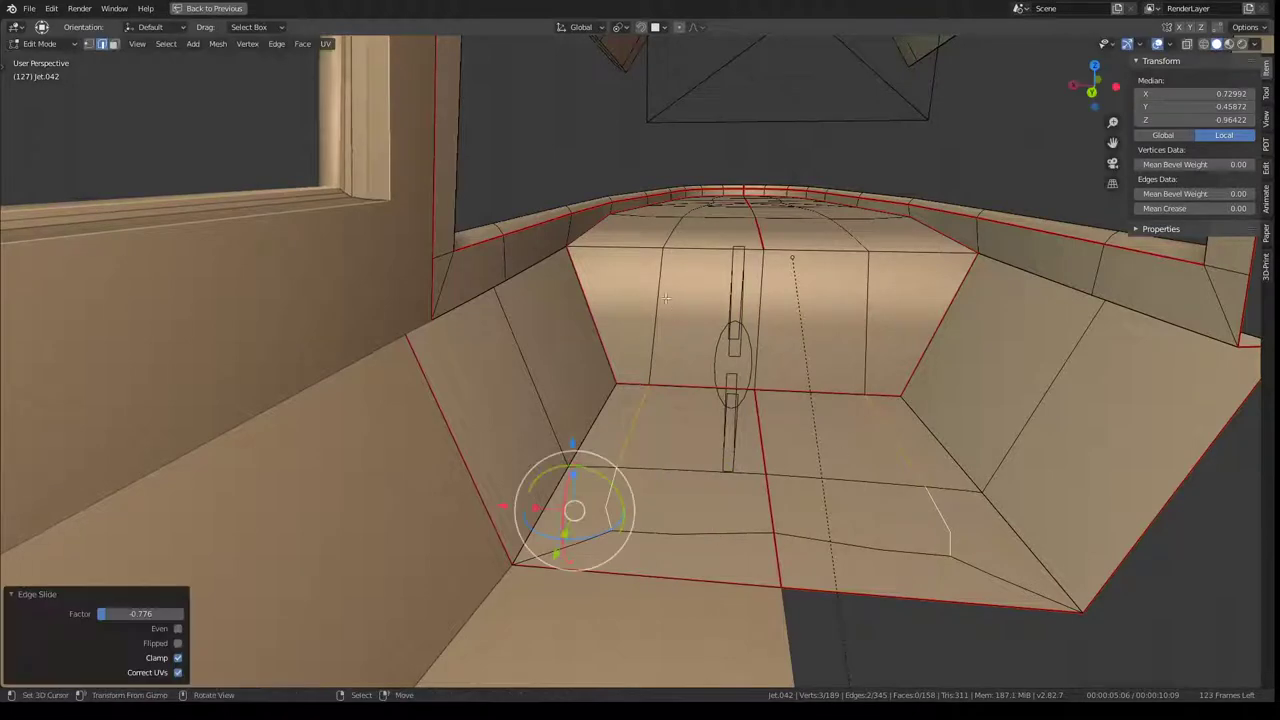
# Step: Flatten a path of floor edges to zero scale along X
pyautogui.rightClick(679, 232)
pyautogui.keyDown('ctrl'); pyautogui.rightClick(602, 508); pyautogui.keyUp('ctrl')
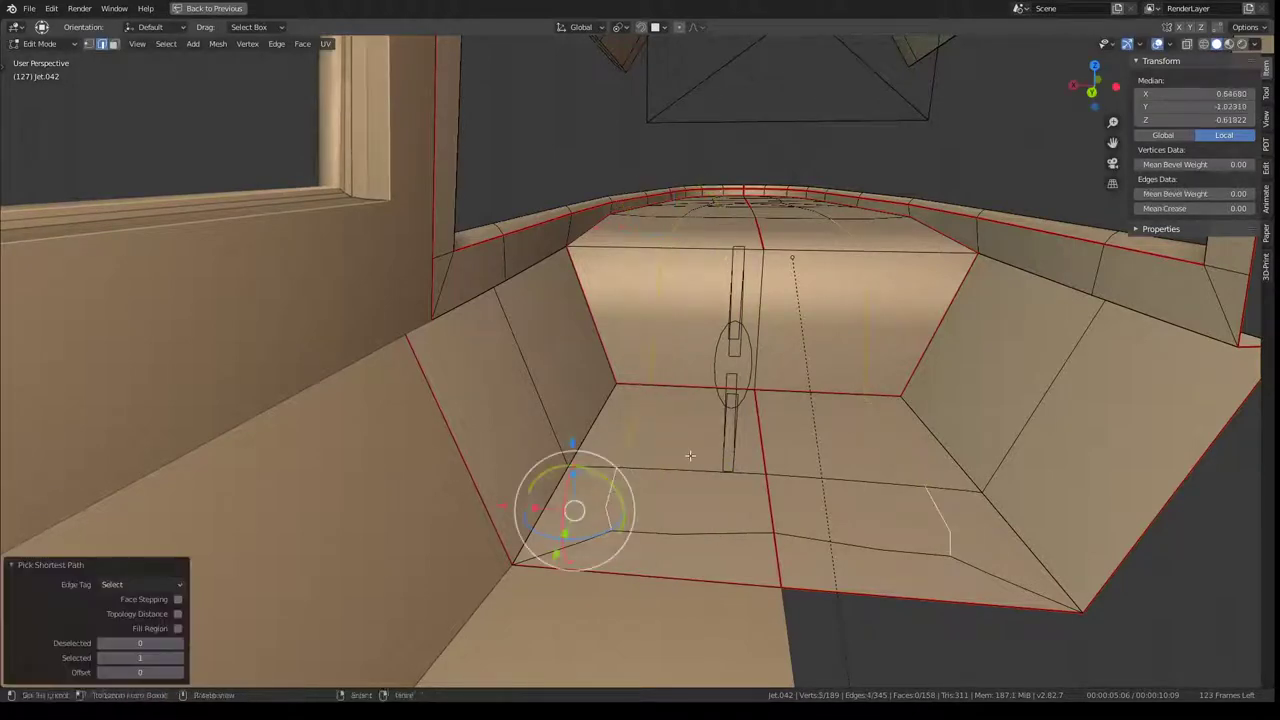
pyautogui.press('s')
pyautogui.press('x')
pyautogui.press('Return')
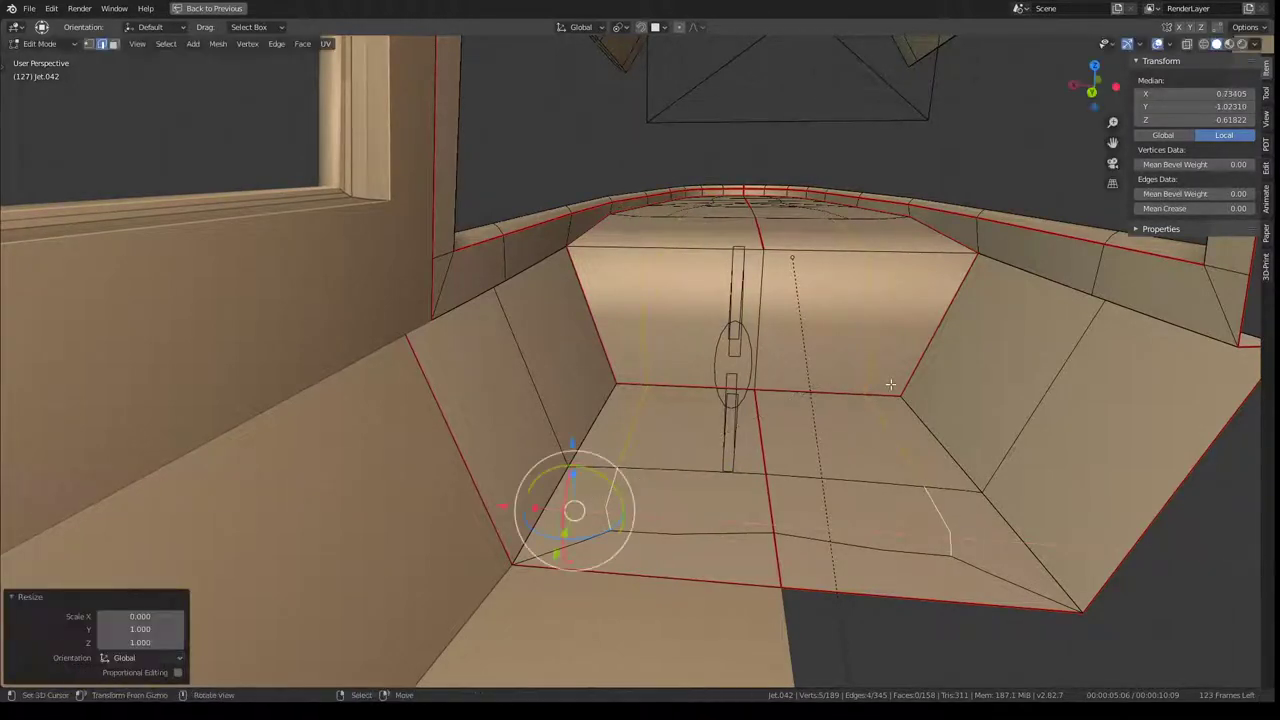
# Step: Shift the floor edge loop 0.074 along X
pyautogui.moveTo(840, 372)
pyautogui.mouseDown(button='middle')
pyautogui.moveTo(684, 331)
pyautogui.moveTo(403, 471)
pyautogui.mouseUp(button='middle')
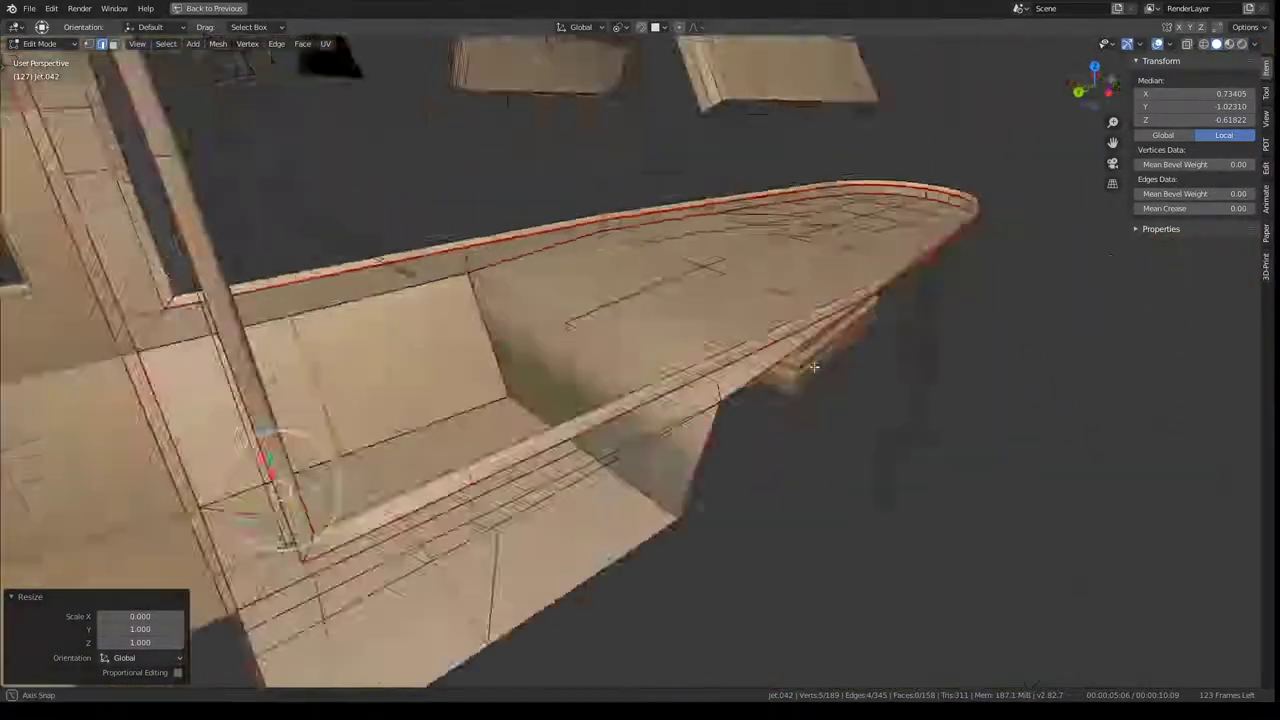
pyautogui.press('g')
pyautogui.press('x')
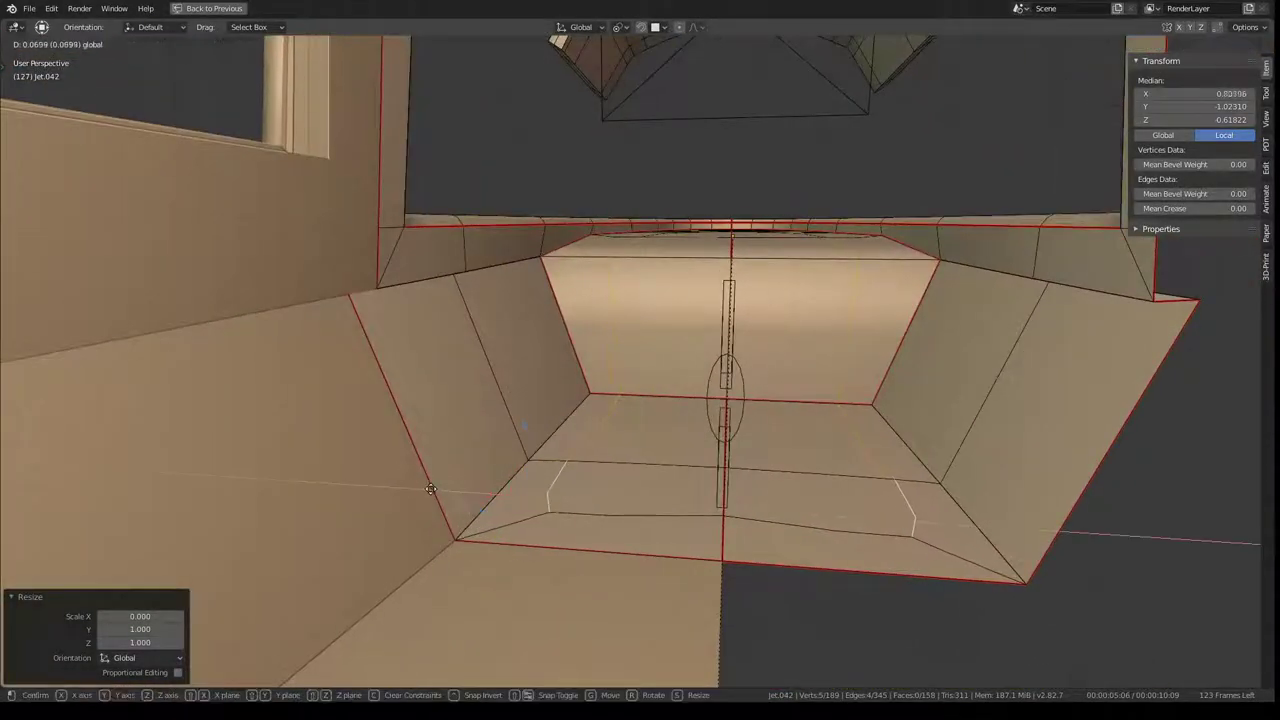
pyautogui.click(425, 481)
pyautogui.press('g')
pyautogui.press('x')
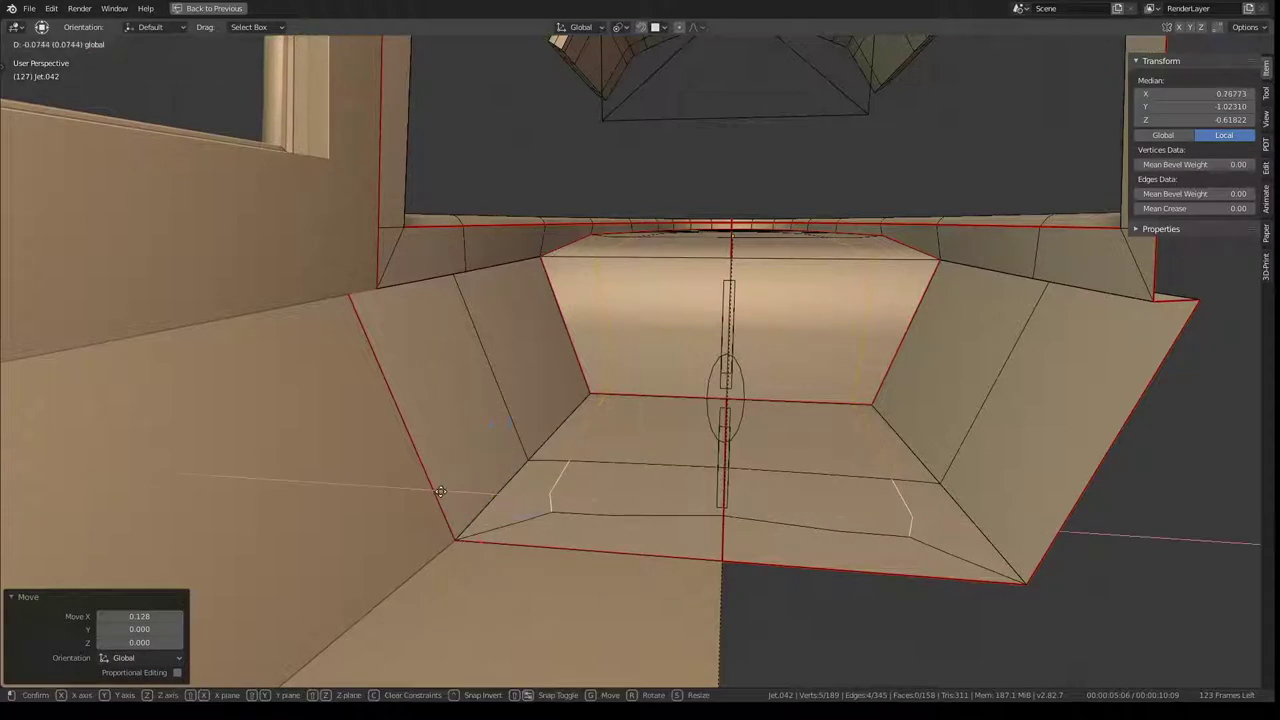
pyautogui.click(440, 488)
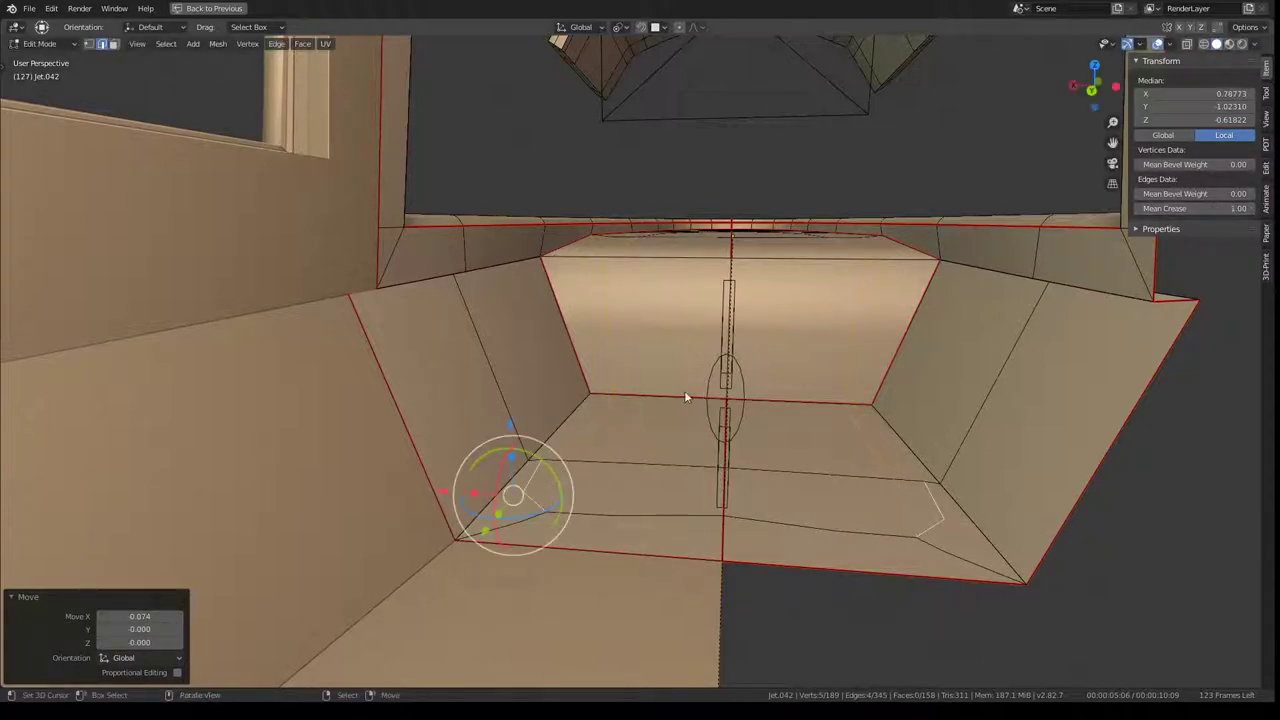
# Step: Slide a floor edge along the floor, then select a single deck edge
pyautogui.press('g')
pyautogui.click(603, 509)
pyautogui.click(605, 512)
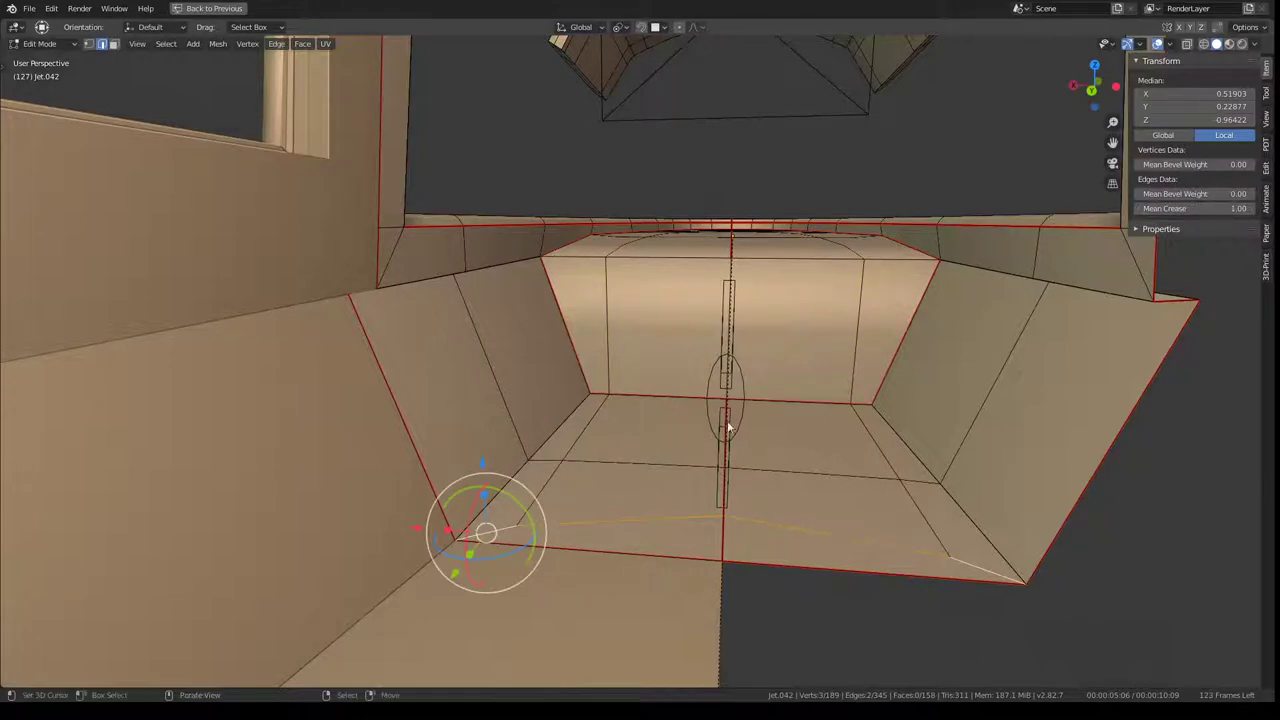
pyautogui.click(665, 503)
pyautogui.moveTo(676, 511); pyautogui.dragTo(398, 360, button='middle')
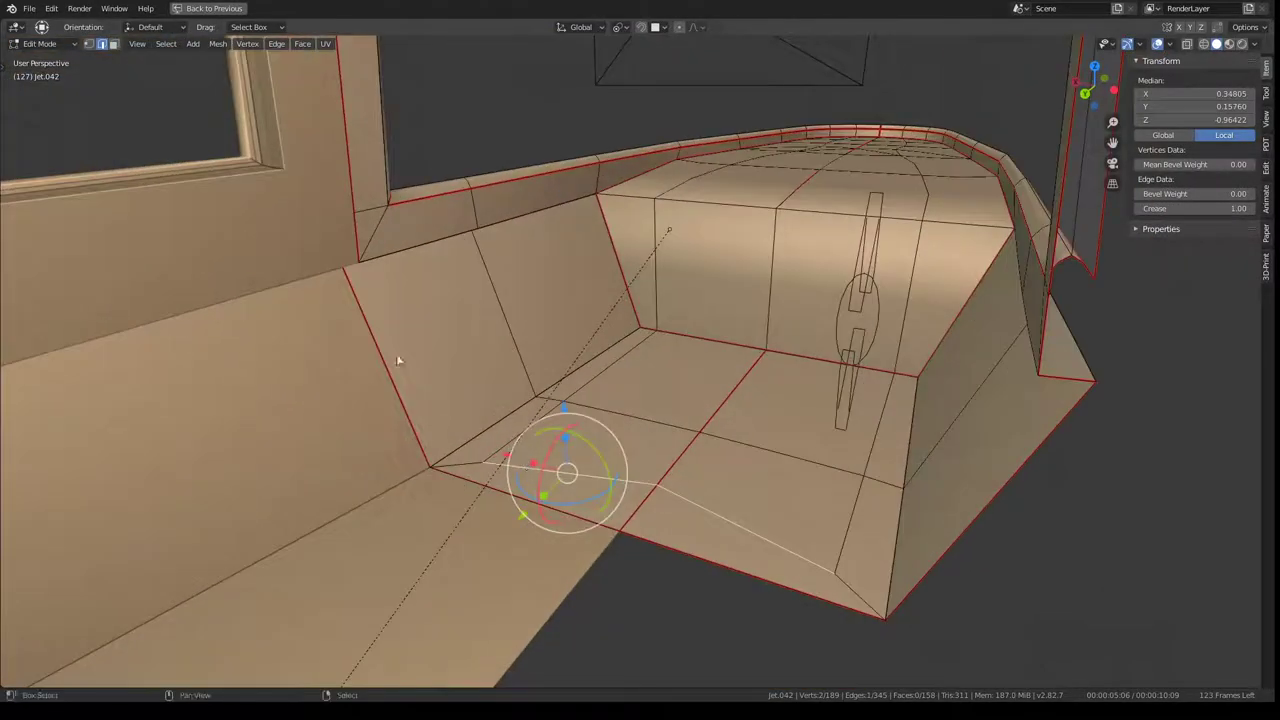
# Step: Align the two deck-step corner vertices on Y by scaling them to 0 along Y
pyautogui.click(89, 46)
pyautogui.click(480, 462)
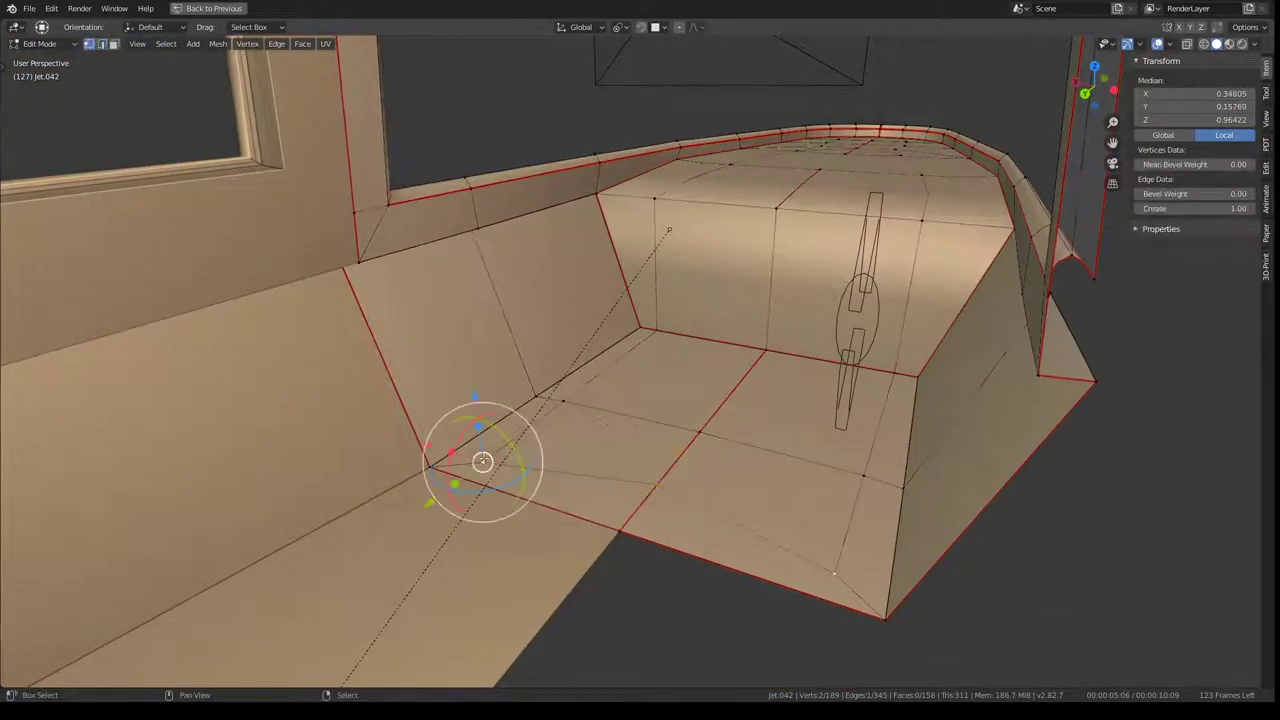
pyautogui.press('s')
pyautogui.press('y')
pyautogui.press('Return')
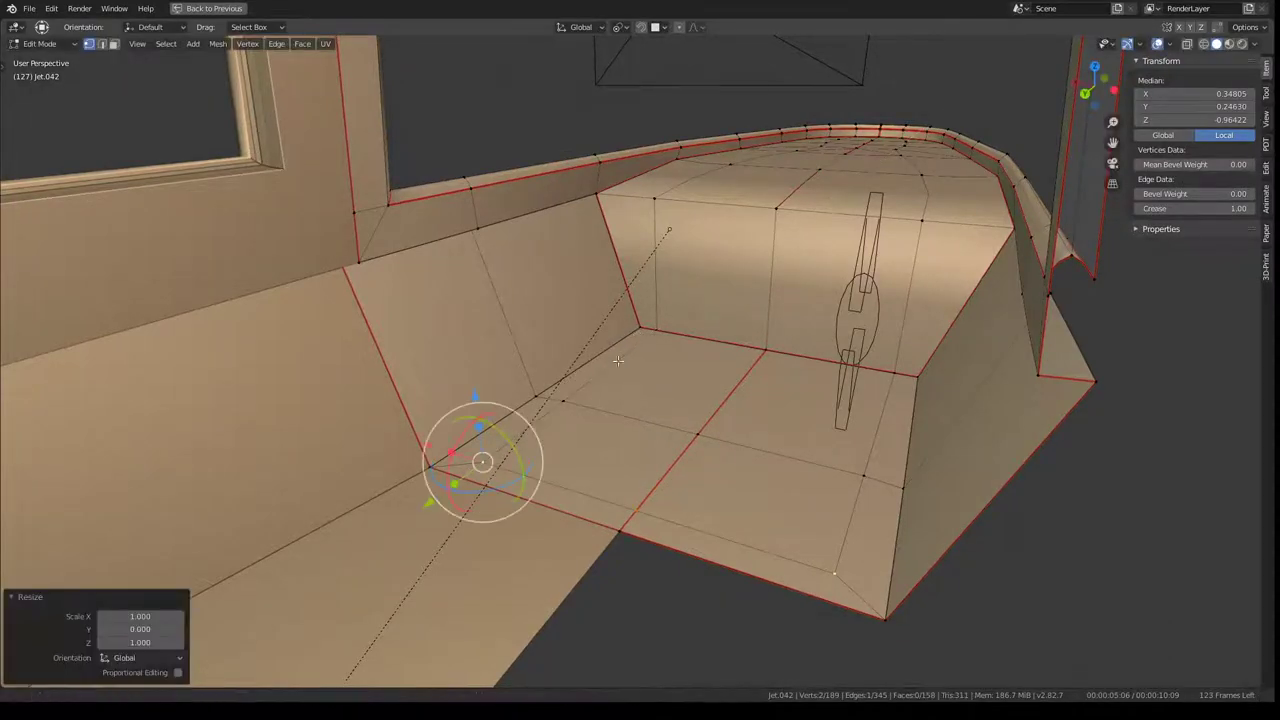
pyautogui.moveTo(636, 333)
pyautogui.mouseDown(button='middle')
pyautogui.moveTo(554, 463)
pyautogui.moveTo(449, 470)
pyautogui.mouseUp(button='middle')
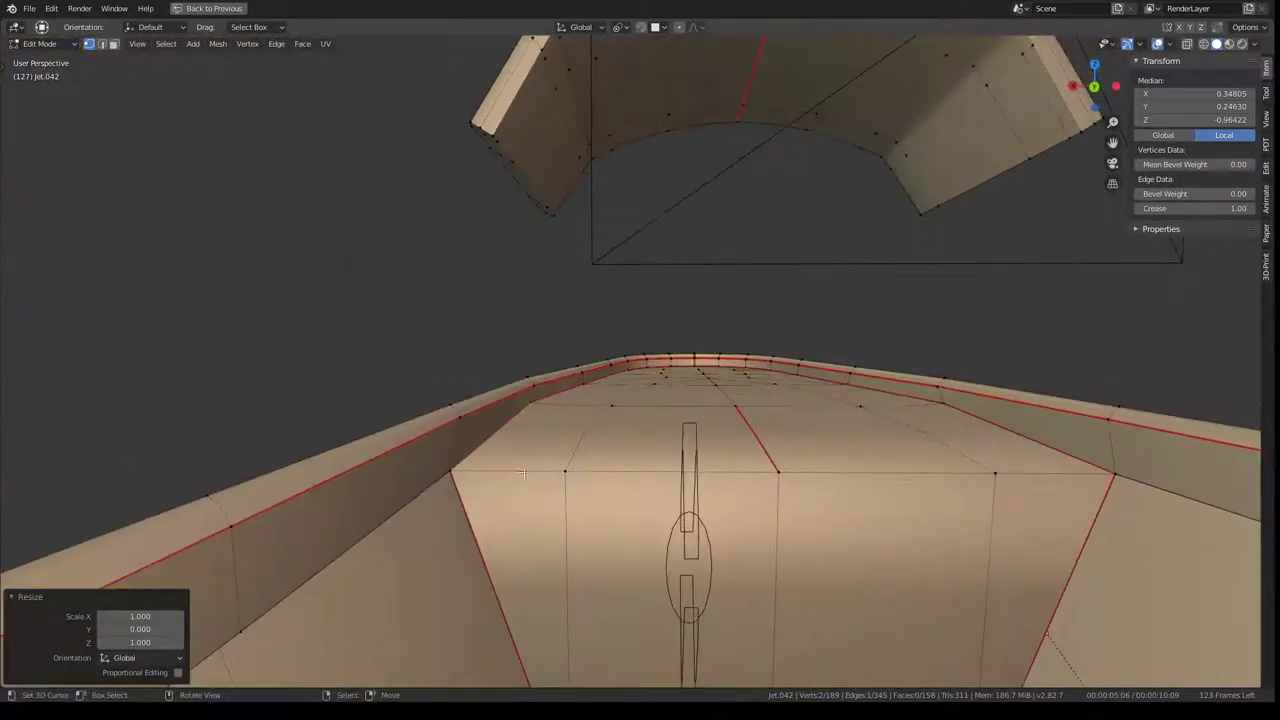
# Step: Select vertex paths along the deck and rim and flatten them with S Z 0
pyautogui.click(449, 470)
pyautogui.keyDown('ctrl'); pyautogui.click(770, 472); pyautogui.keyUp('ctrl')
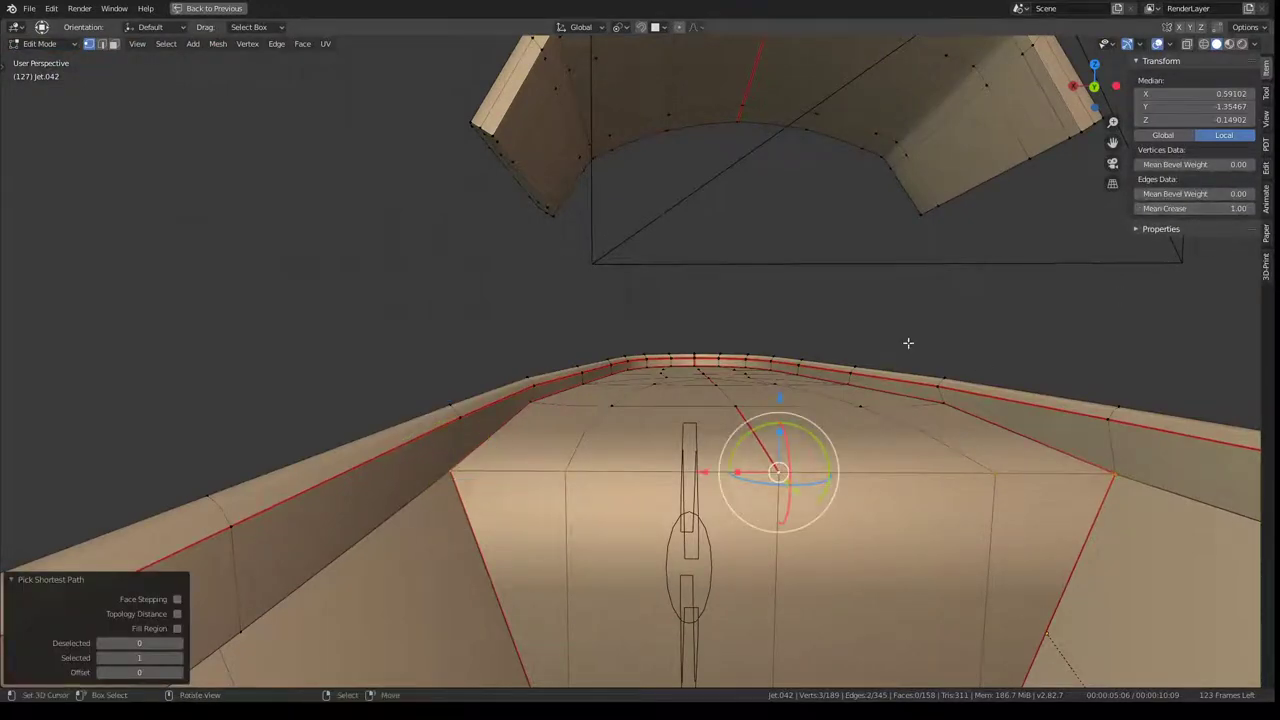
pyautogui.moveTo(908, 343)
pyautogui.mouseDown(button='middle')
pyautogui.moveTo(508, 377)
pyautogui.moveTo(735, 341)
pyautogui.mouseUp(button='middle')
pyautogui.click(508, 377)
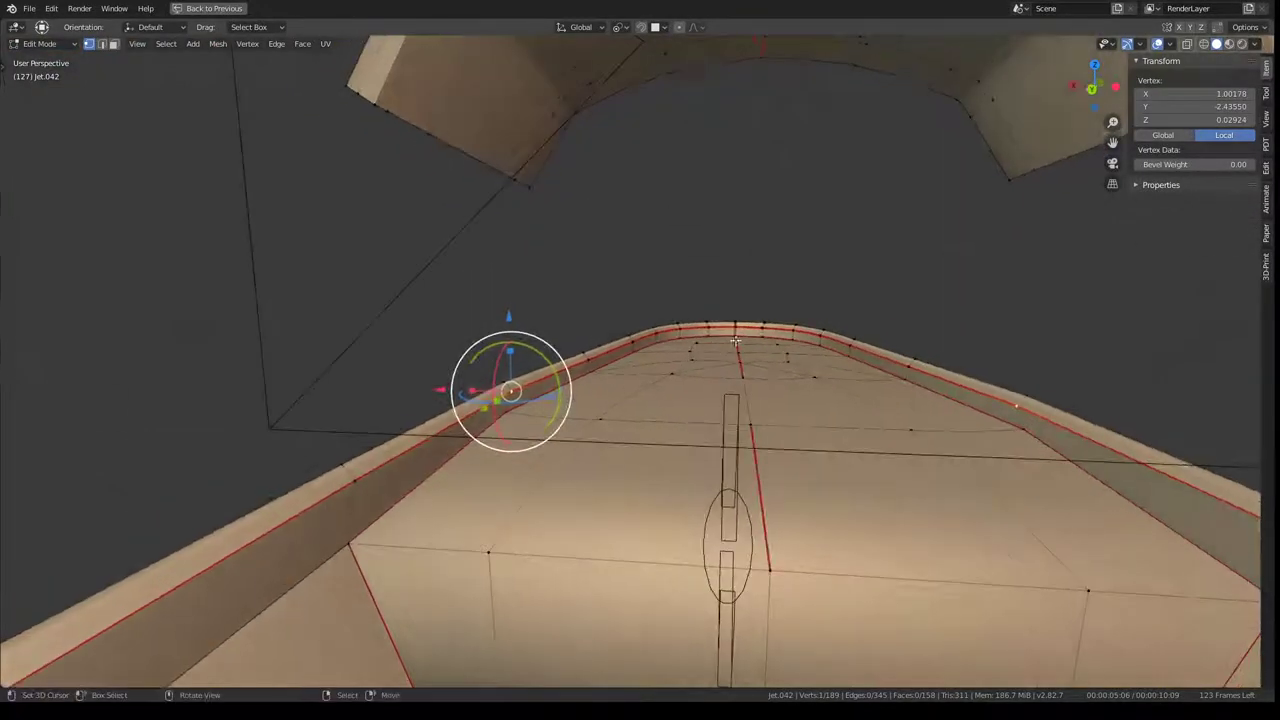
pyautogui.keyDown('ctrl'); pyautogui.click(492, 433); pyautogui.keyUp('ctrl')
pyautogui.keyDown('ctrl'); pyautogui.click(349, 540); pyautogui.keyUp('ctrl')
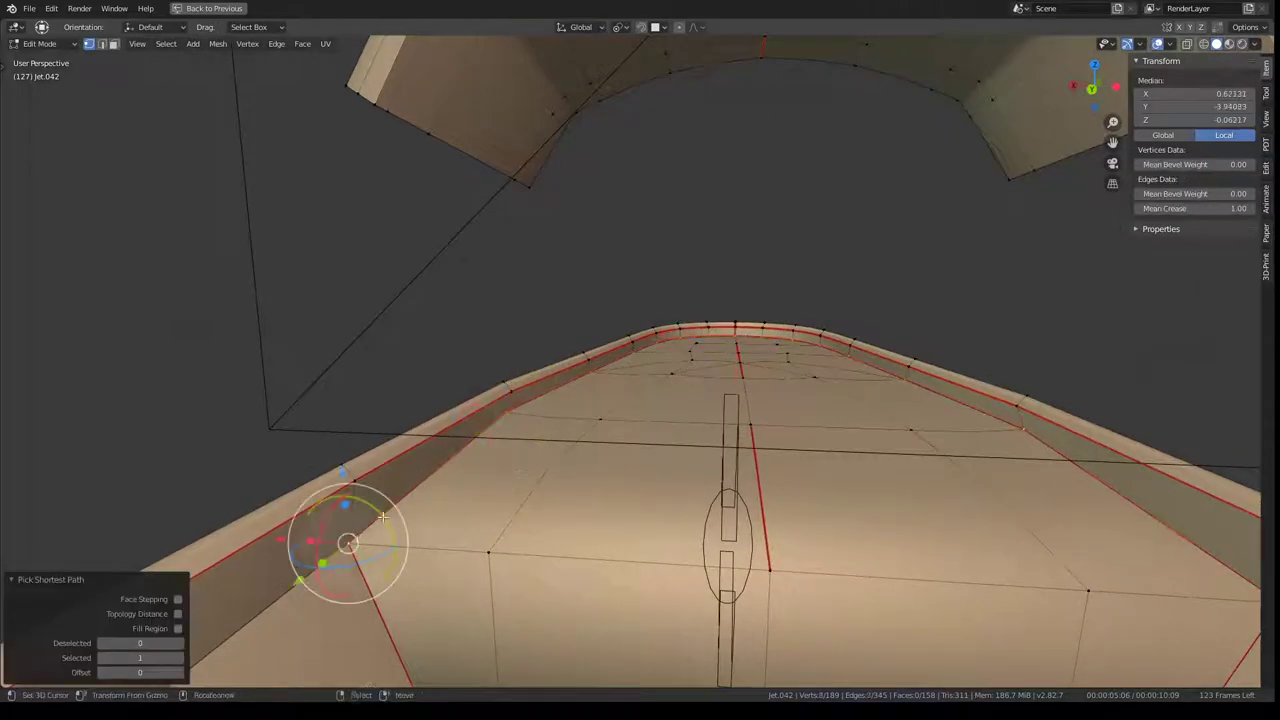
pyautogui.moveTo(349, 540)
pyautogui.mouseDown(button='middle')
pyautogui.moveTo(449, 441)
pyautogui.moveTo(566, 376)
pyautogui.mouseUp(button='middle')
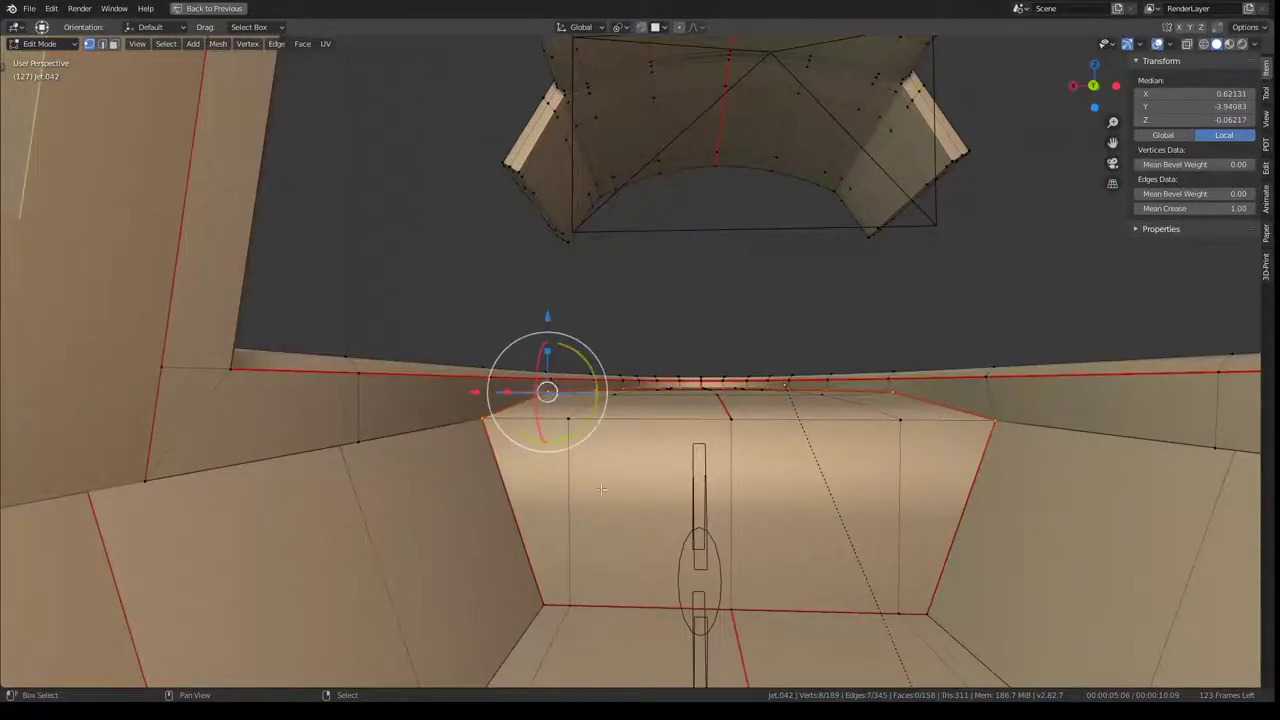
pyautogui.write('sz0')
pyautogui.press('Return')
# Step: Raise a side-wall vertex slightly along Z and check the shape in object mode
pyautogui.moveTo(547, 384); pyautogui.dragTo(545, 383)
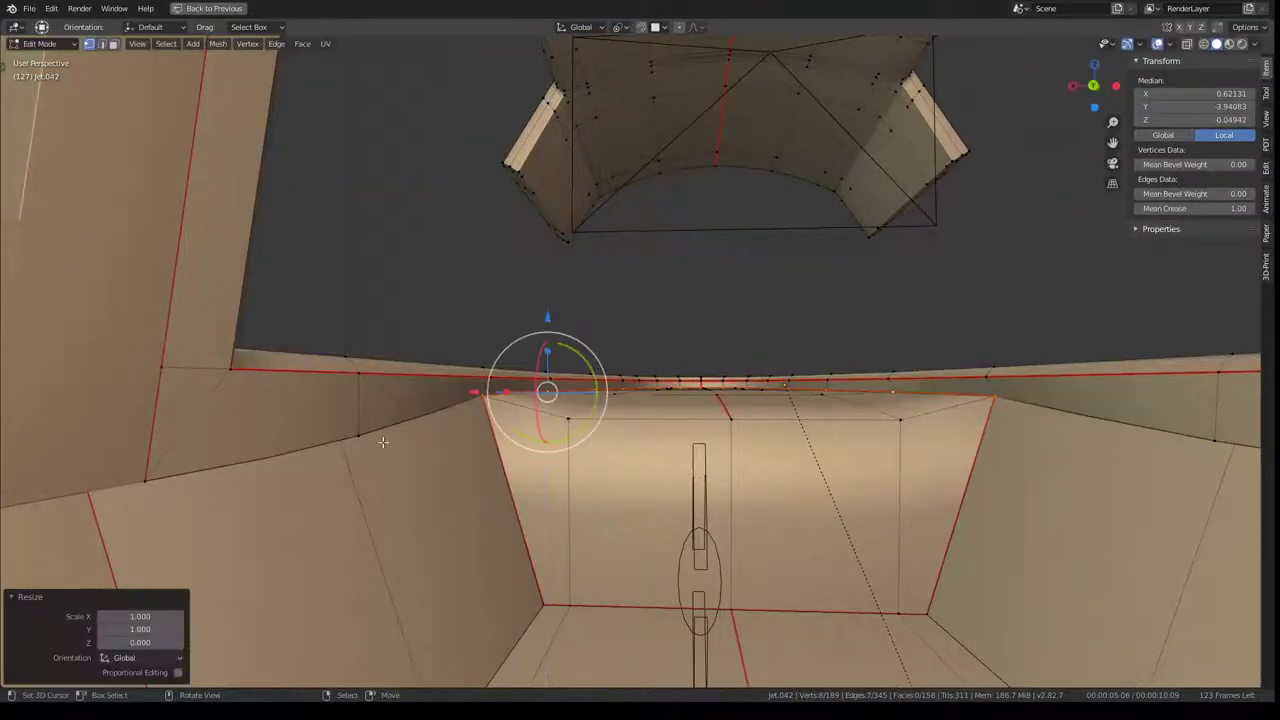
pyautogui.moveTo(545, 383); pyautogui.dragTo(517, 290, button='middle')
pyautogui.moveTo(485, 218); pyautogui.dragTo(483, 213)
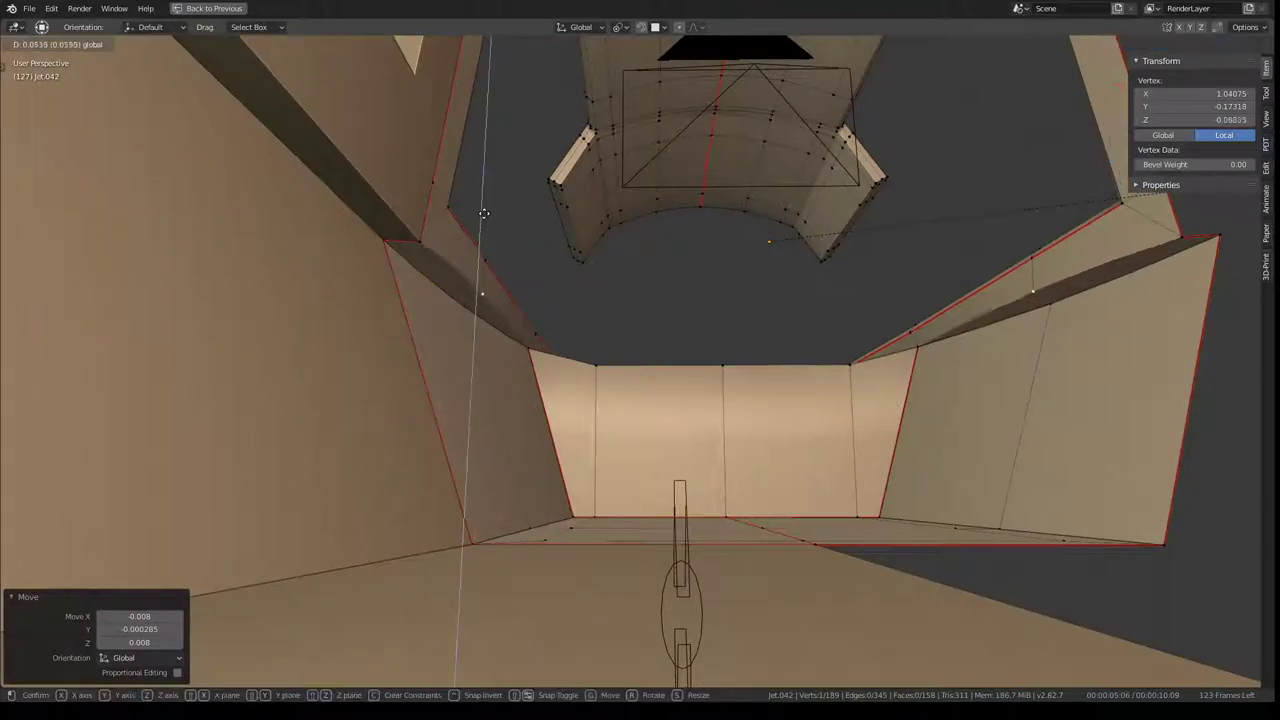
pyautogui.click(484, 205)
pyautogui.press('Tab')
pyautogui.moveTo(652, 269)
pyautogui.mouseDown(button='middle')
pyautogui.moveTo(600, 304)
pyautogui.moveTo(475, 323)
pyautogui.moveTo(603, 323)
pyautogui.moveTo(603, 283)
pyautogui.moveTo(402, 471)
pyautogui.mouseUp(button='middle')
pyautogui.press('Tab')
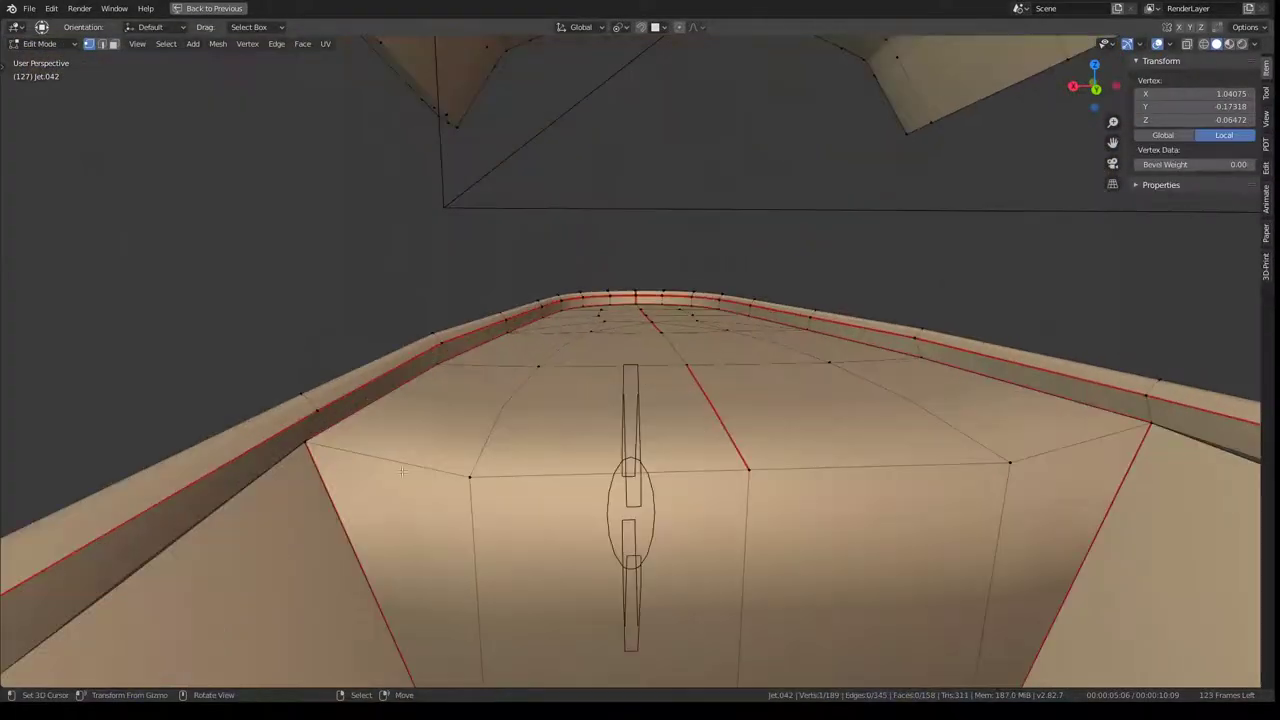
# Step: Crease the selected deck edges and preview the creases outside edit mode
pyautogui.keyDown('ctrl'); pyautogui.click(770, 466); pyautogui.keyUp('ctrl')
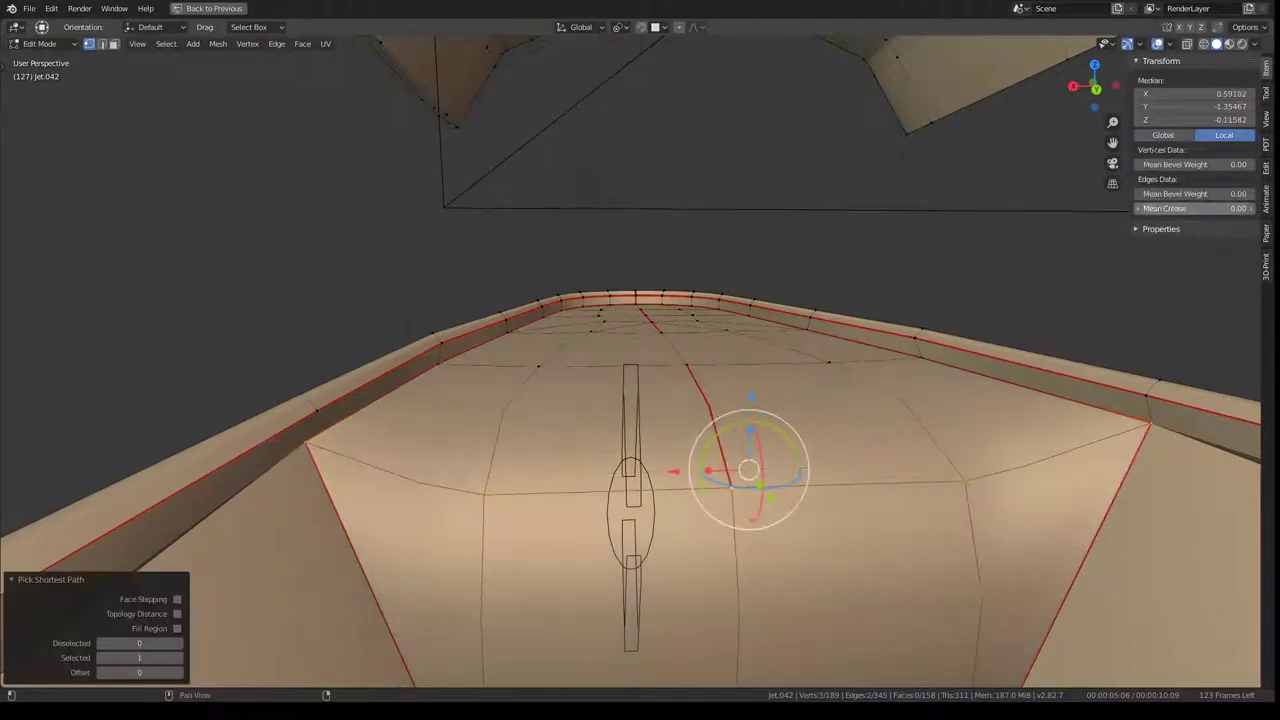
pyautogui.moveTo(560, 400)
pyautogui.mouseDown(button='middle')
pyautogui.moveTo(540, 450)
pyautogui.moveTo(533, 426)
pyautogui.mouseUp(button='middle')
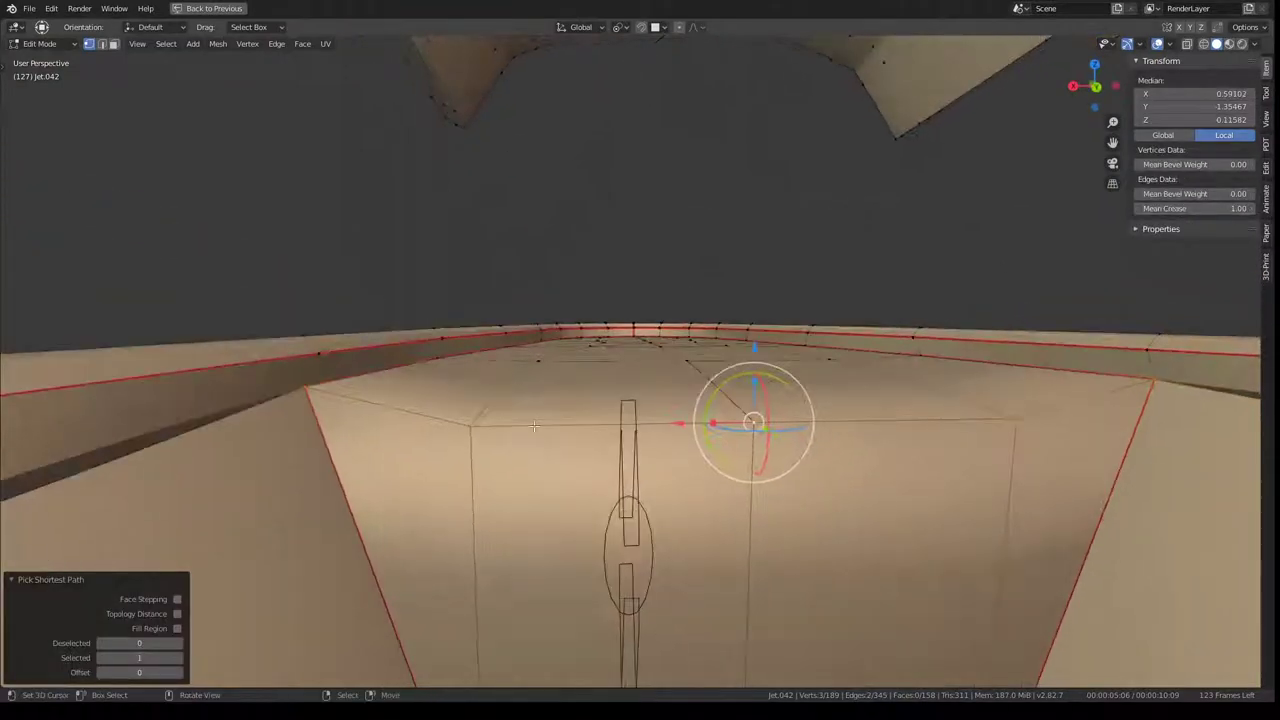
pyautogui.click(466, 428)
pyautogui.keyDown('shift'); pyautogui.click(675, 383); pyautogui.keyUp('shift')
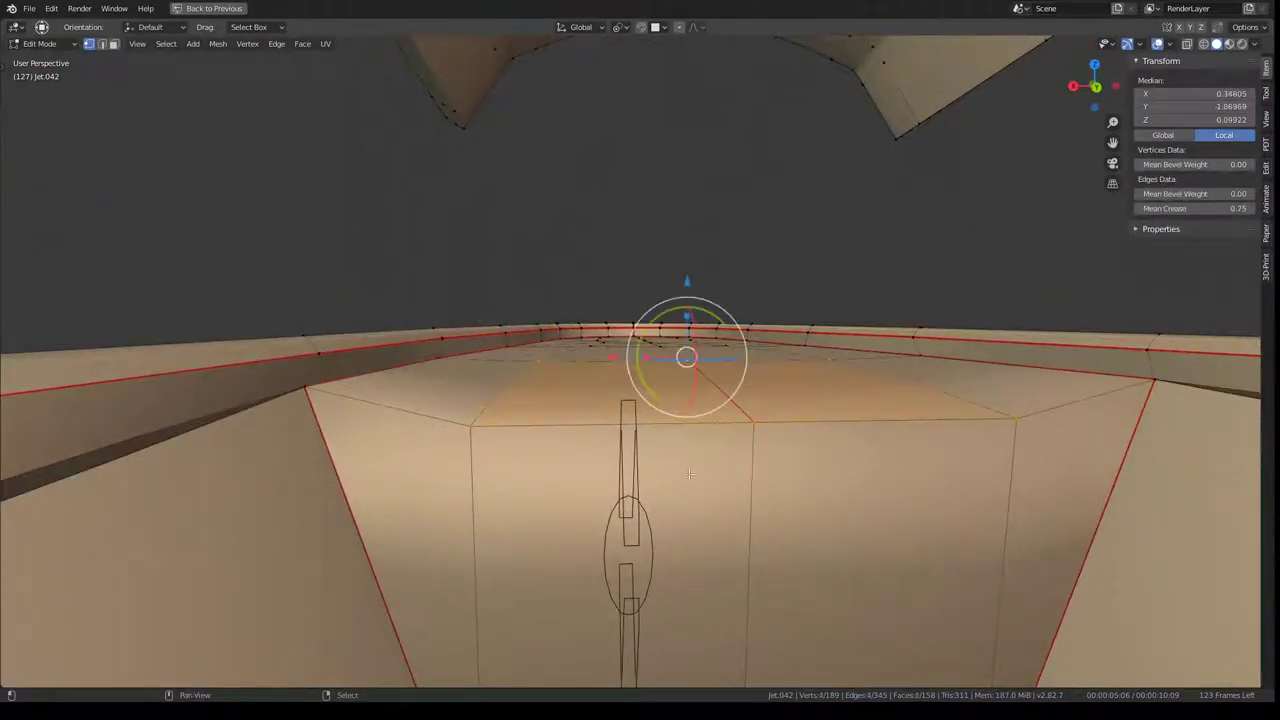
pyautogui.hotkey('shift', 'e')
pyautogui.click(716, 450)
pyautogui.press('Tab')
pyautogui.moveTo(716, 450)
pyautogui.mouseDown(button='middle')
pyautogui.moveTo(675, 410)
pyautogui.moveTo(688, 308)
pyautogui.mouseUp(button='middle')
pyautogui.press('Tab')
# Step: Select a vertex path down the wall, then shift a deck vertex 0.174 along X
pyautogui.click(670, 236)
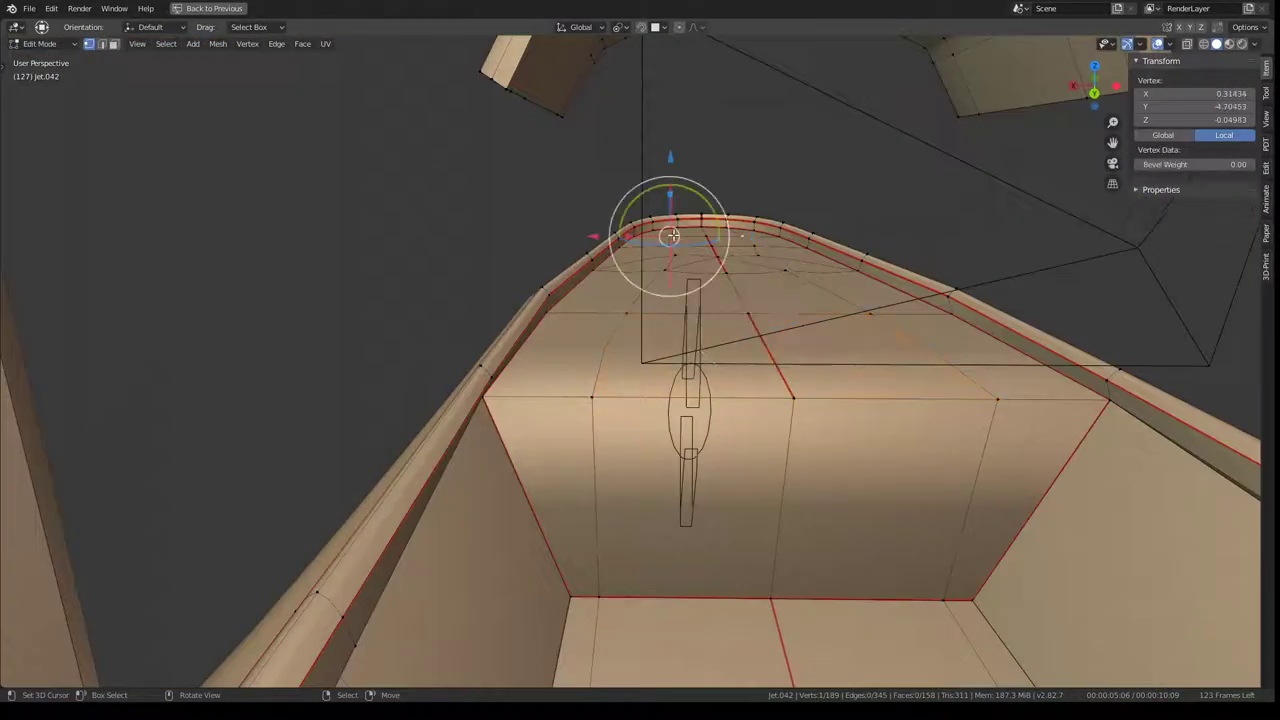
pyautogui.keyDown('ctrl'); pyautogui.click(597, 595); pyautogui.keyUp('ctrl')
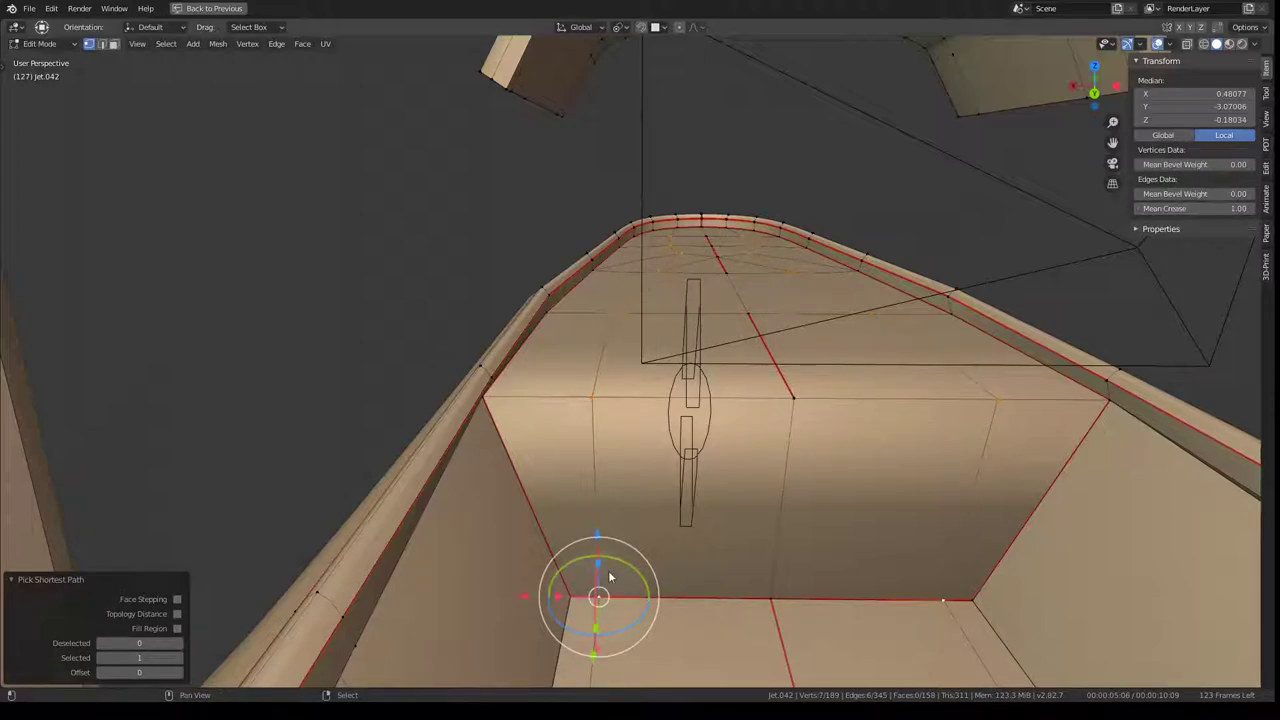
pyautogui.moveTo(672, 238)
pyautogui.mouseDown(button='middle')
pyautogui.moveTo(671, 366)
pyautogui.moveTo(636, 291)
pyautogui.moveTo(594, 294)
pyautogui.moveTo(679, 347)
pyautogui.moveTo(777, 337)
pyautogui.moveTo(702, 335)
pyautogui.moveTo(732, 323)
pyautogui.moveTo(650, 305)
pyautogui.moveTo(563, 306)
pyautogui.moveTo(636, 380)
pyautogui.moveTo(699, 346)
pyautogui.moveTo(665, 375)
pyautogui.moveTo(825, 388)
pyautogui.moveTo(792, 370)
pyautogui.moveTo(862, 370)
pyautogui.moveTo(757, 439)
pyautogui.mouseUp(button='middle')
pyautogui.click(640, 378)
pyautogui.press('g')
pyautogui.press('x')
pyautogui.click(685, 391)
# Step: Vertex-slide deck vertices along the floor edges toward the rounded end
pyautogui.press('g')
pyautogui.press('g')
pyautogui.click(795, 373)
pyautogui.press('g')
pyautogui.press('g')
pyautogui.click(859, 369)
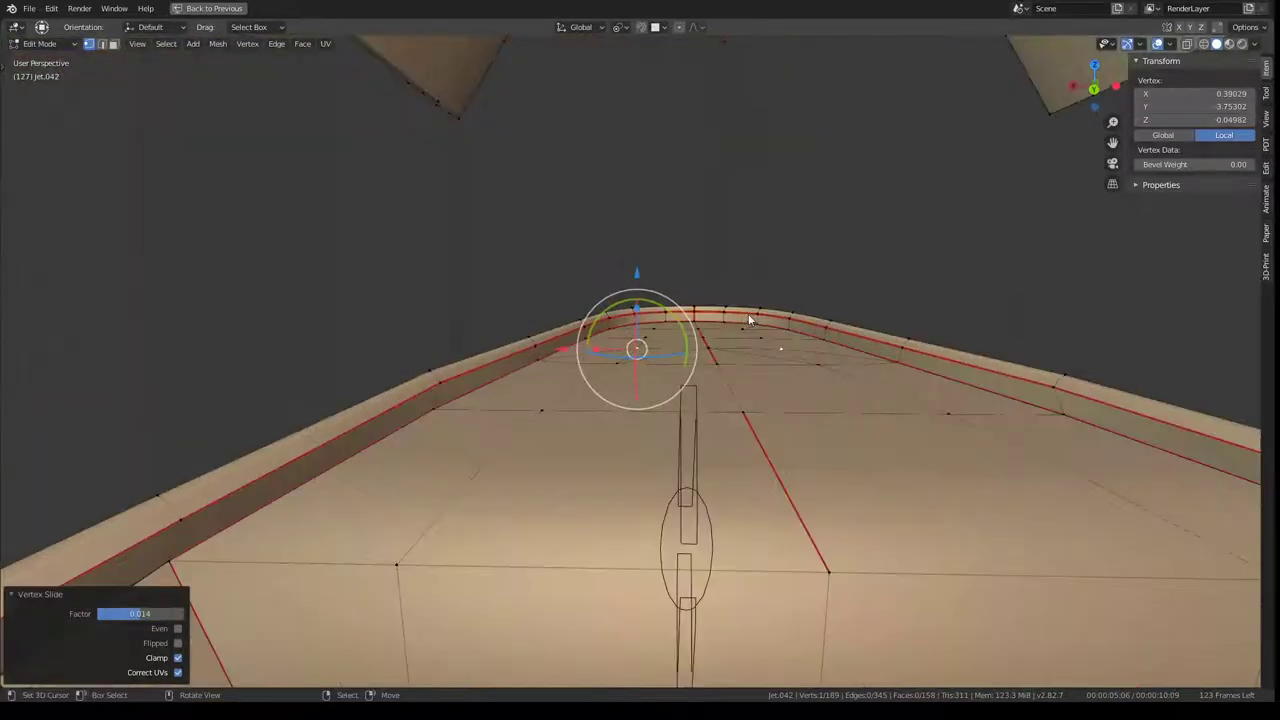
pyautogui.press('g')
pyautogui.press('g')
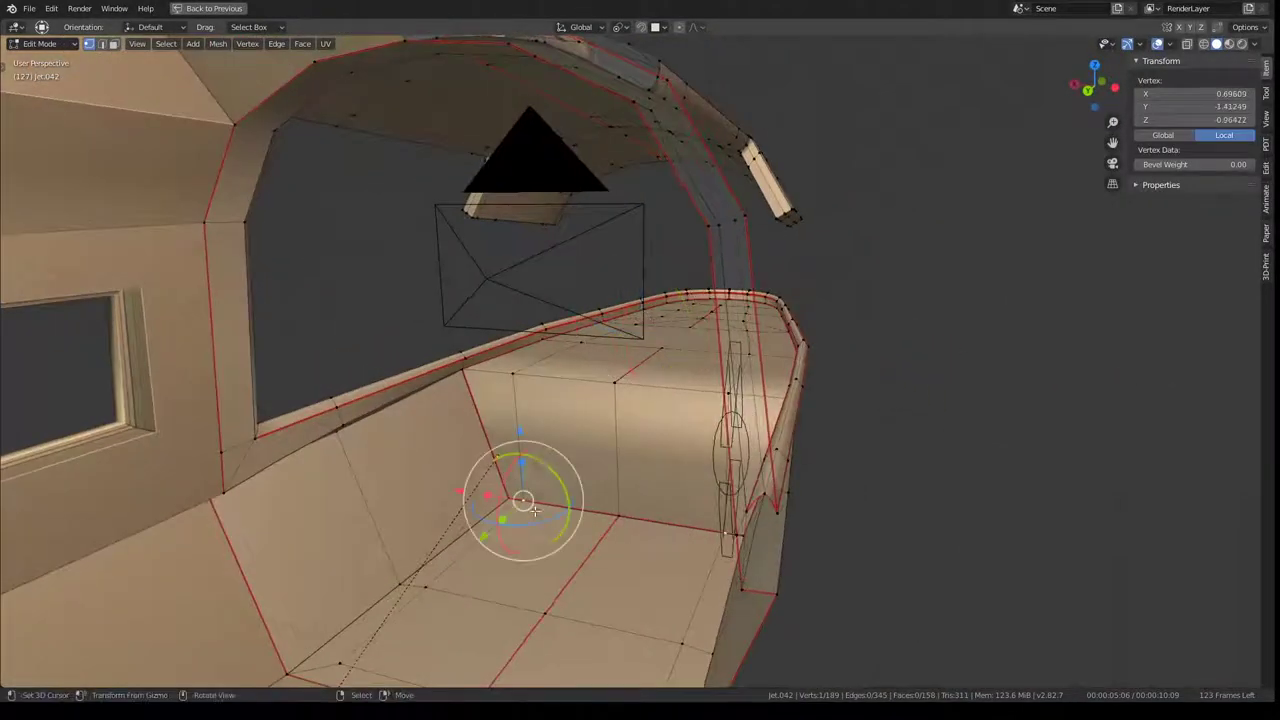
# Step: Delete a vertex with its faces, then extrude a new vertex and move it along Y
pyautogui.moveTo(535, 510); pyautogui.dragTo(572, 388, button='middle')
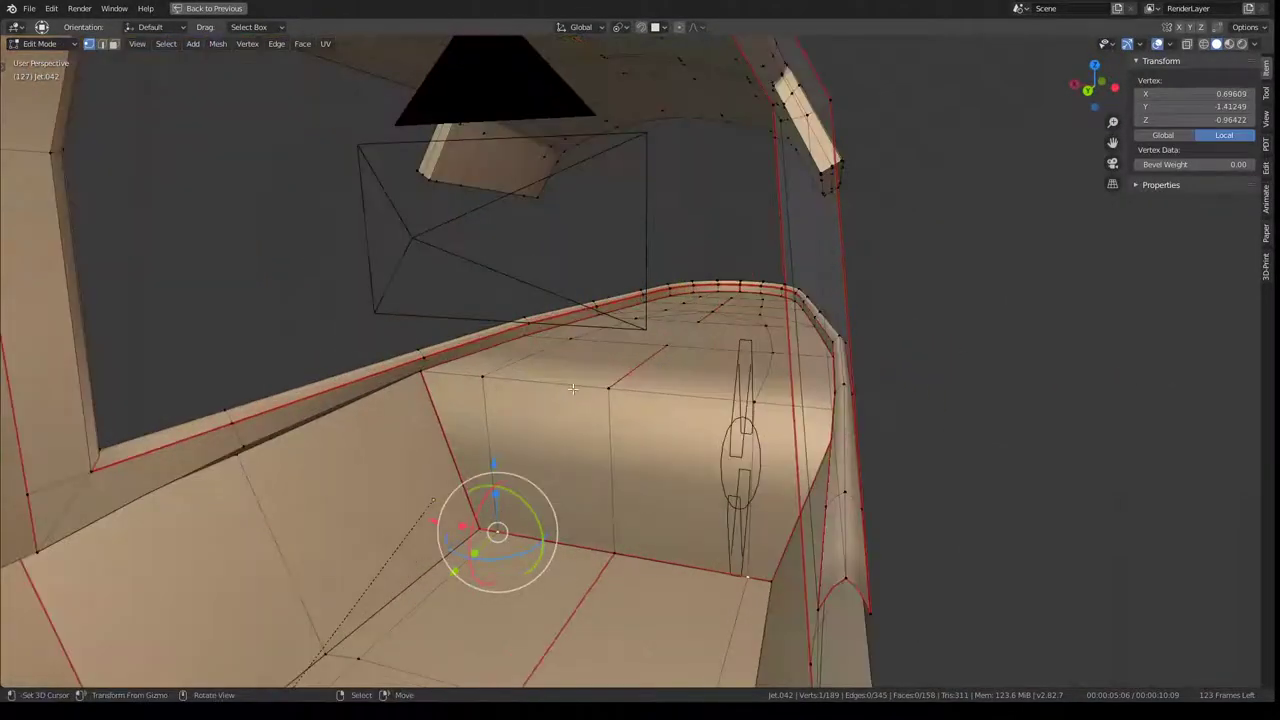
pyautogui.press('x')
pyautogui.click(663, 372)
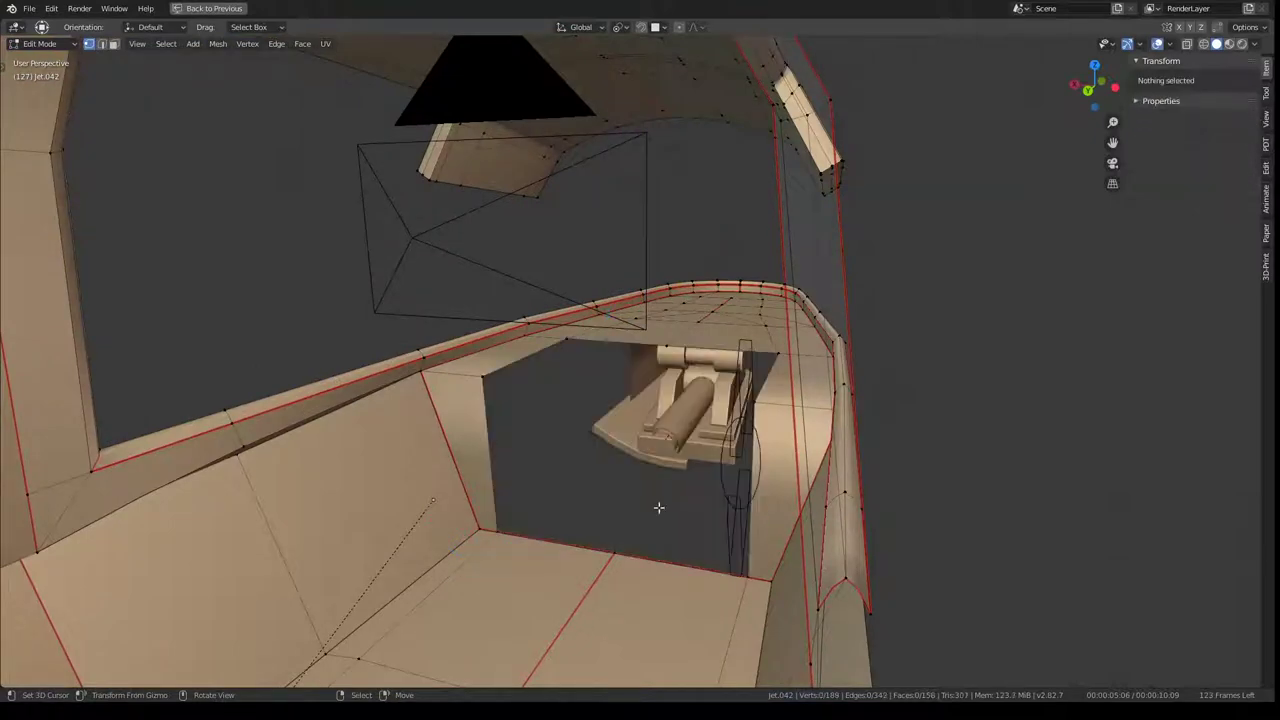
pyautogui.press('e')
pyautogui.moveTo(509, 533); pyautogui.dragTo(569, 486, button='middle')
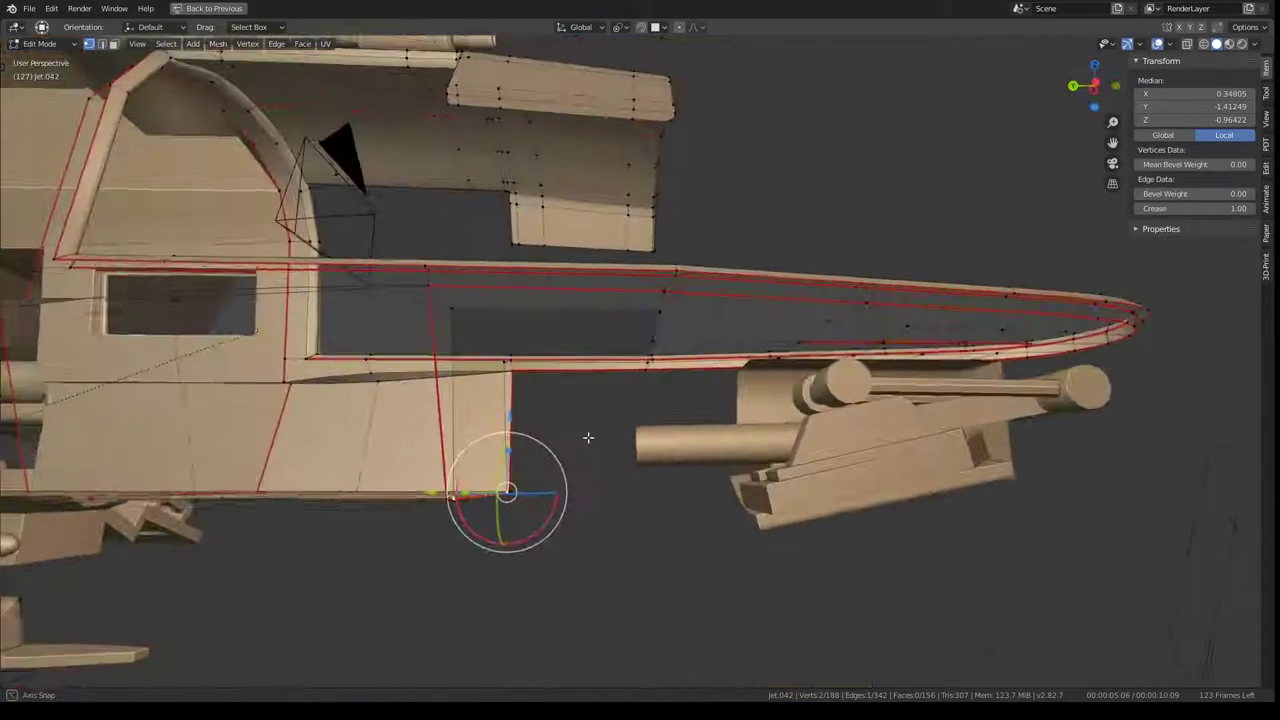
pyautogui.press('g')
pyautogui.press('y')
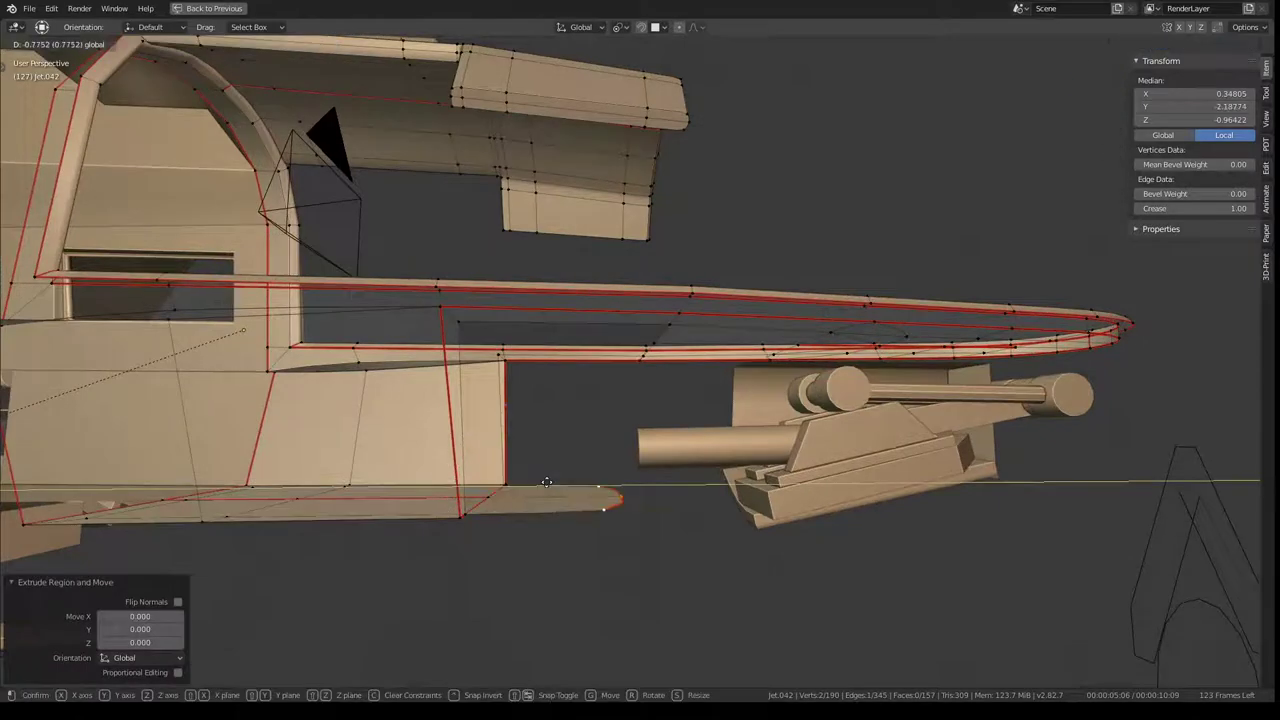
pyautogui.click(550, 483)
# Step: Extrude an edge downward into a new face beside the step
pyautogui.moveTo(550, 483)
pyautogui.mouseDown(button='middle')
pyautogui.moveTo(645, 474)
pyautogui.moveTo(638, 459)
pyautogui.mouseUp(button='middle')
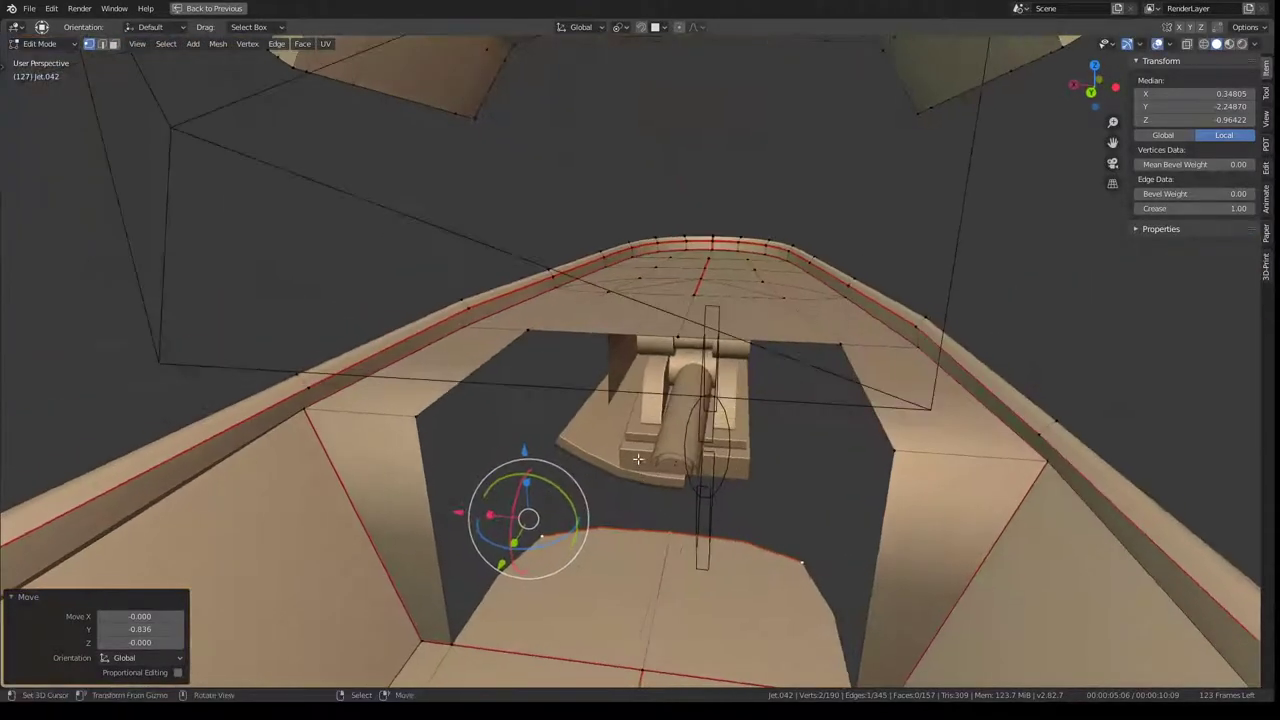
pyautogui.click(102, 44)
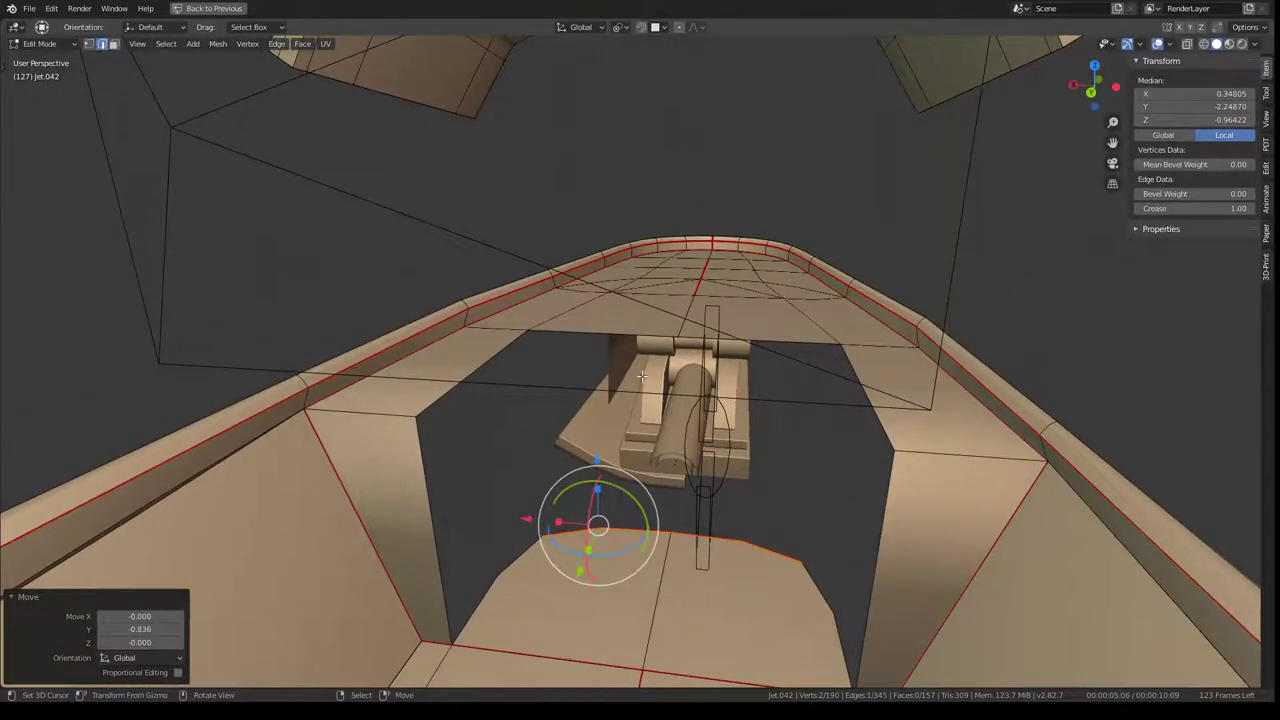
pyautogui.press('e')
pyautogui.click(600, 480)
pyautogui.moveTo(600, 480)
pyautogui.mouseDown(button='middle')
pyautogui.moveTo(645, 486)
pyautogui.moveTo(551, 480)
pyautogui.mouseUp(button='middle')
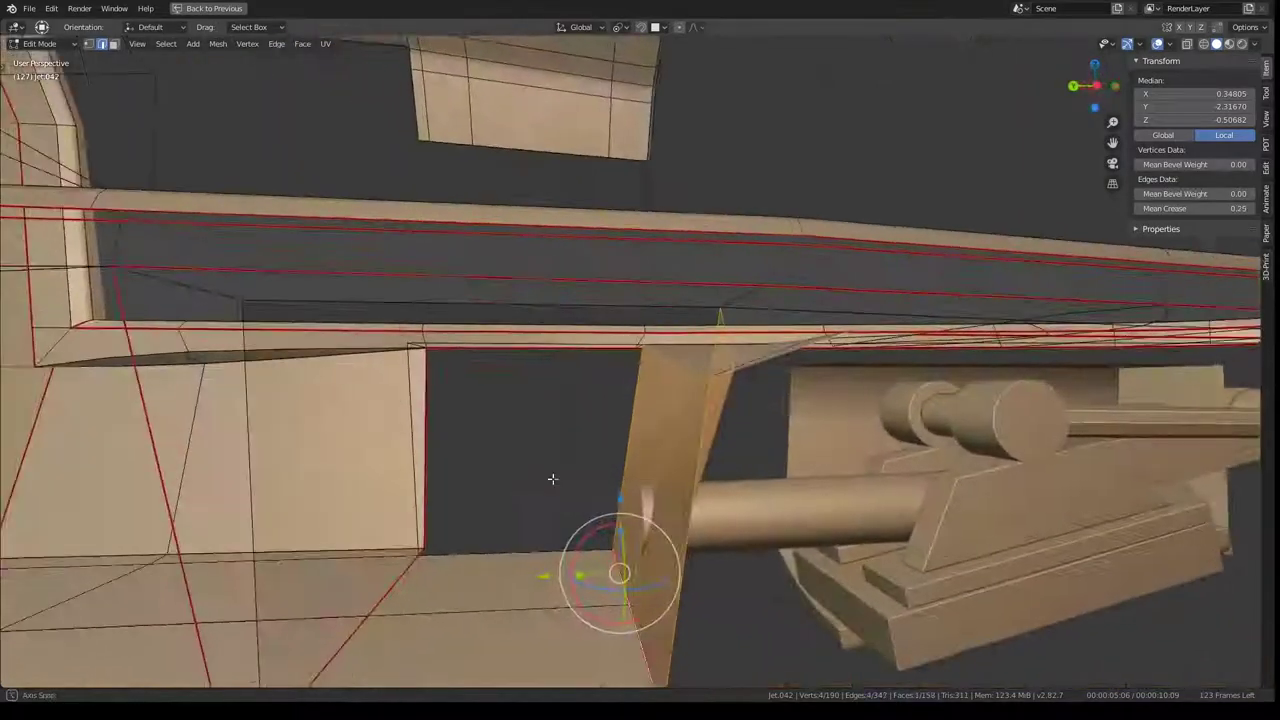
pyautogui.click(688, 368)
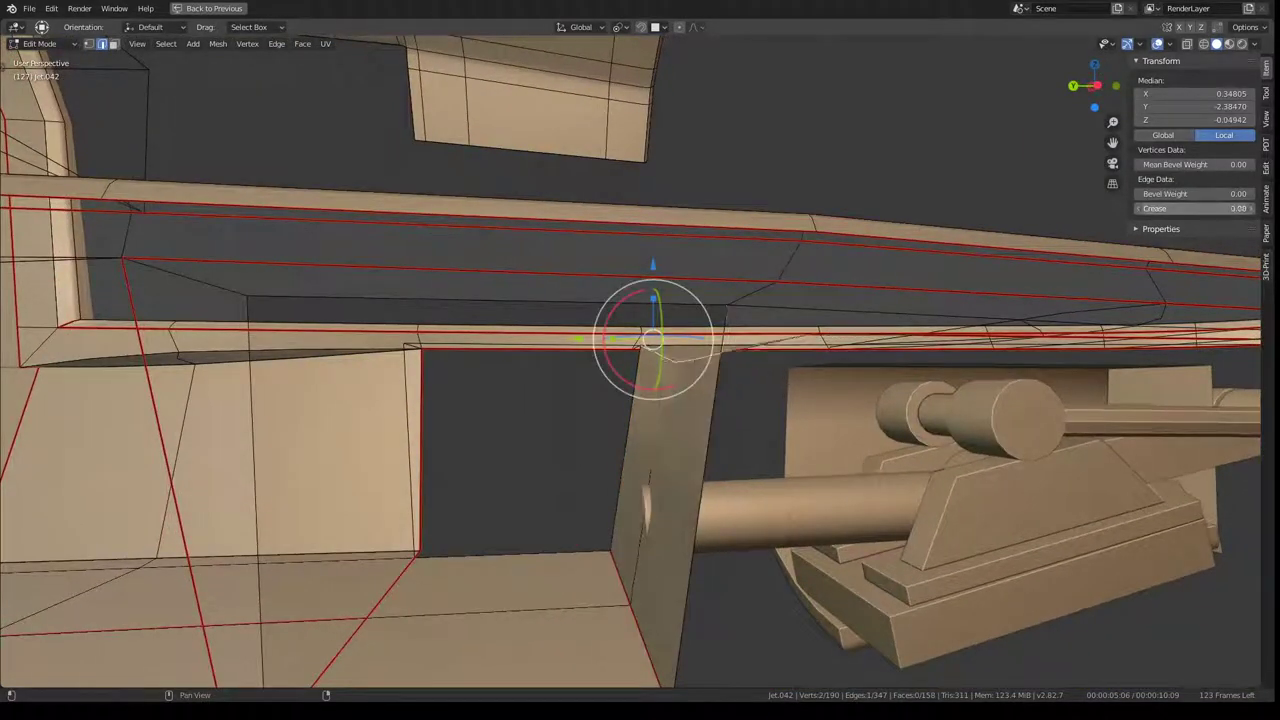
# Step: Flatten the selection along Y with S Y 0 and nudge the step-corner edge along Y
pyautogui.moveTo(760, 420); pyautogui.dragTo(657, 392, button='middle')
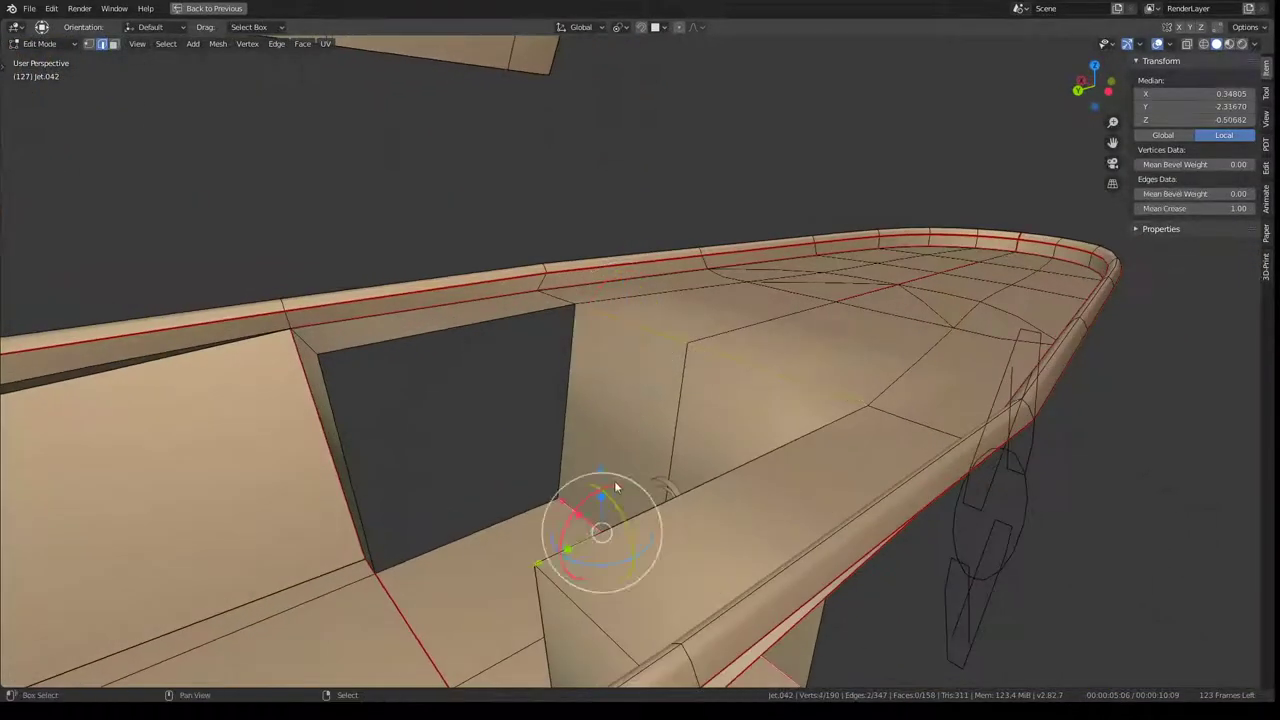
pyautogui.moveTo(617, 487); pyautogui.dragTo(848, 326, button='middle')
pyautogui.write('sy')
pyautogui.write('0')
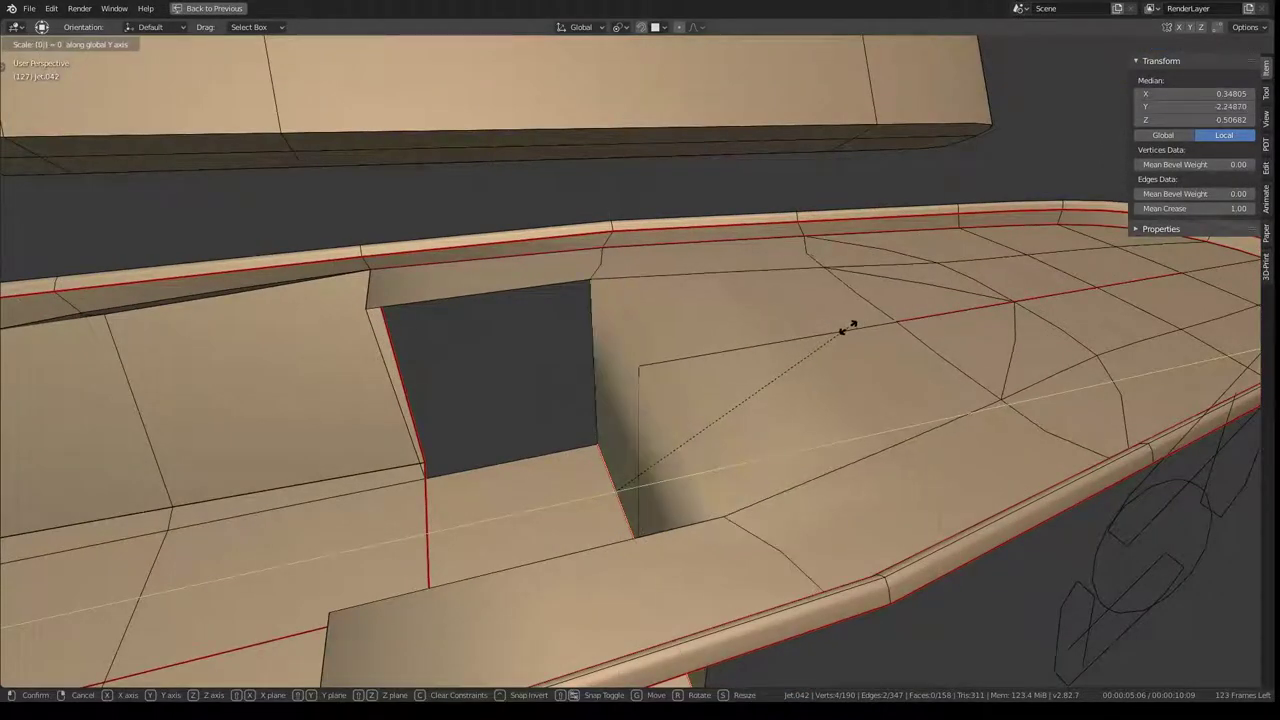
pyautogui.press('Return')
pyautogui.click(634, 352)
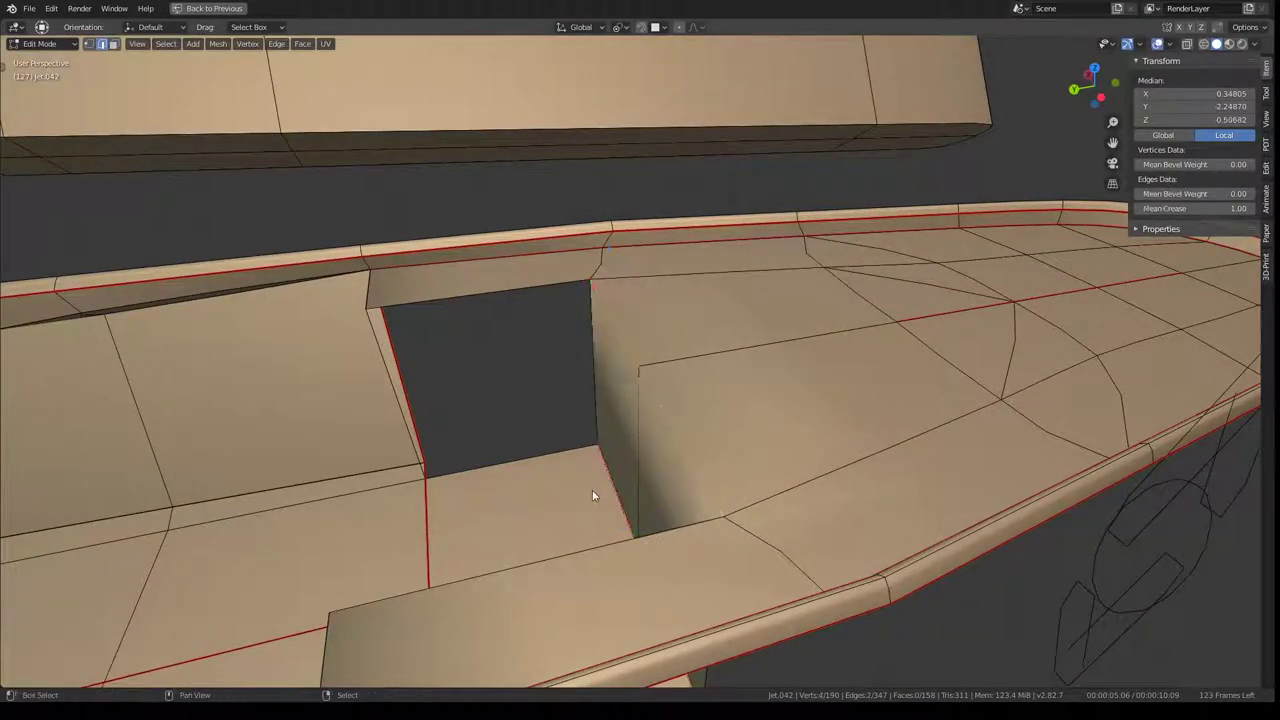
pyautogui.moveTo(541, 507); pyautogui.dragTo(531, 506)
# Step: Fill the hole beside the deck step with a face
pyautogui.moveTo(531, 506)
pyautogui.mouseDown(button='middle')
pyautogui.moveTo(590, 466)
pyautogui.moveTo(504, 438)
pyautogui.mouseUp(button='middle')
pyautogui.click(504, 444)
pyautogui.press('f')
pyautogui.moveTo(397, 437)
pyautogui.mouseDown(button='middle')
pyautogui.moveTo(531, 448)
pyautogui.moveTo(572, 505)
pyautogui.mouseUp(button='middle')
# Step: Set the Mean Crease of two cockpit box edges to 1.00
pyautogui.click(572, 505)
pyautogui.keyDown('shift'); pyautogui.click(518, 470); pyautogui.keyUp('shift')
pyautogui.moveTo(518, 470); pyautogui.dragTo(524, 412, button='middle')
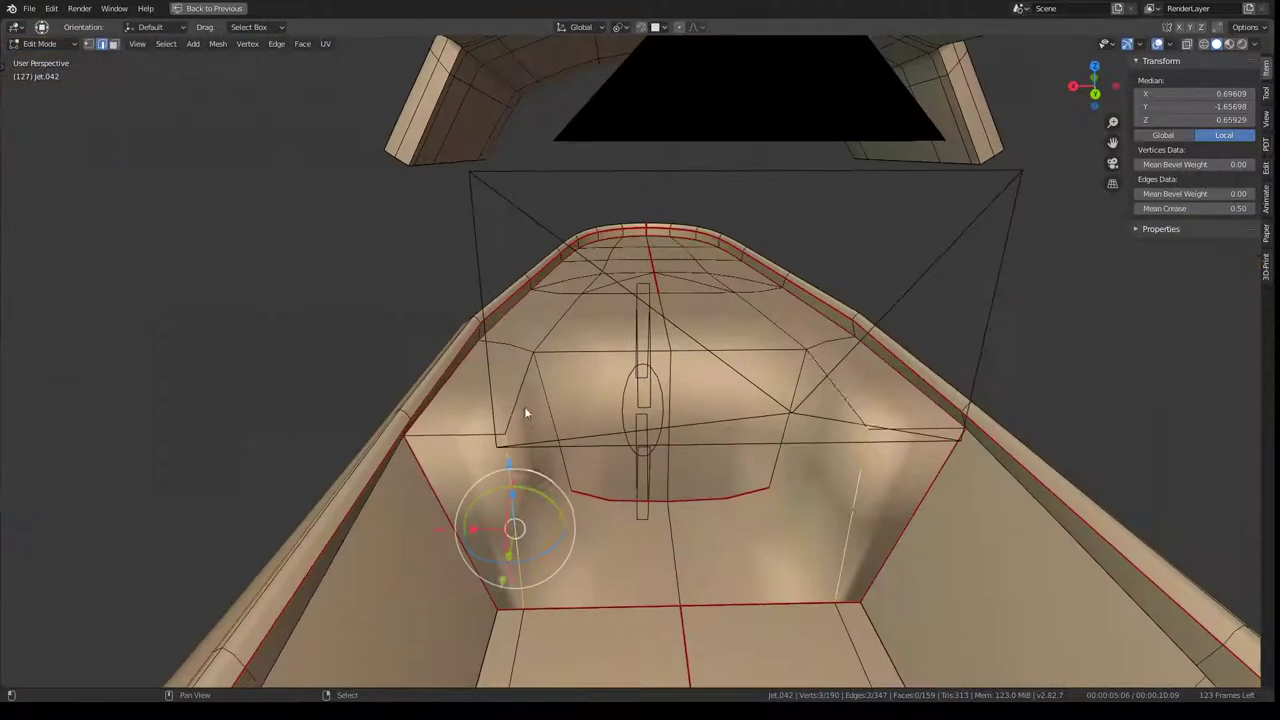
pyautogui.moveTo(1218, 205); pyautogui.dragTo(1250, 207)
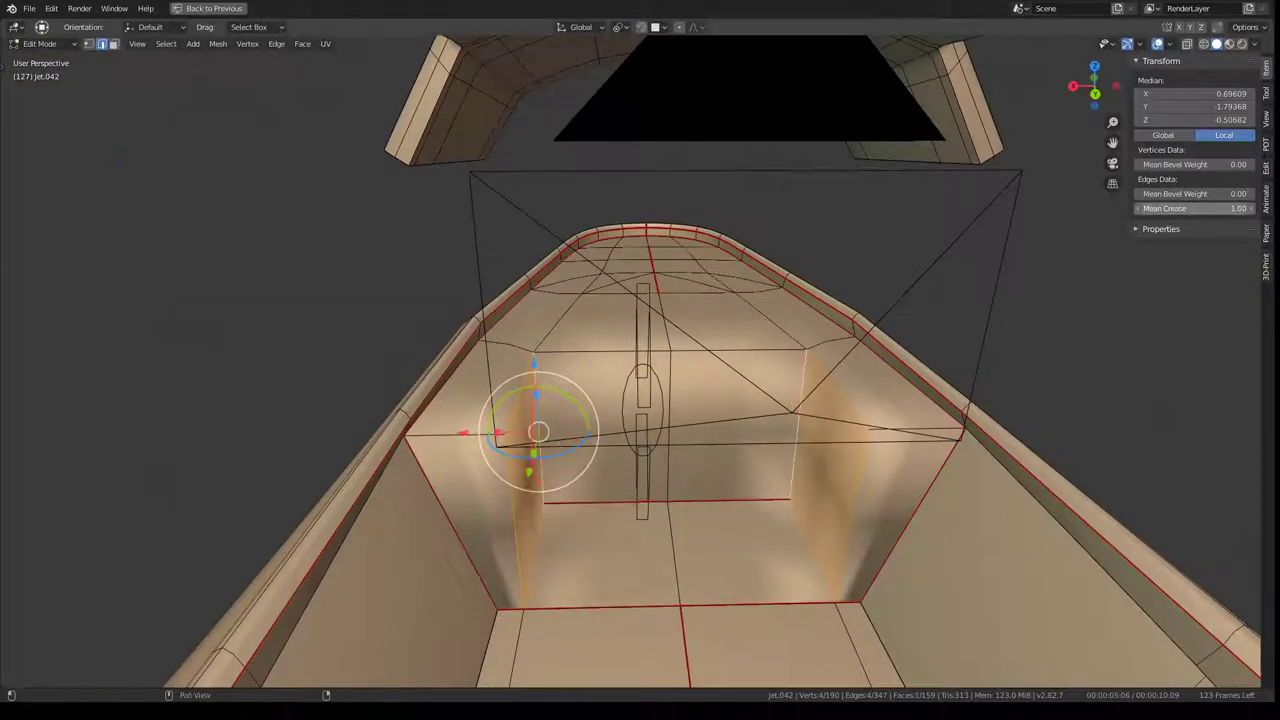
# Step: Shift the selected edges and the rim's front-corner edge along X, the latest by 0.127
pyautogui.moveTo(923, 411)
pyautogui.mouseDown(button='middle')
pyautogui.moveTo(834, 359)
pyautogui.moveTo(571, 377)
pyautogui.mouseUp(button='middle')
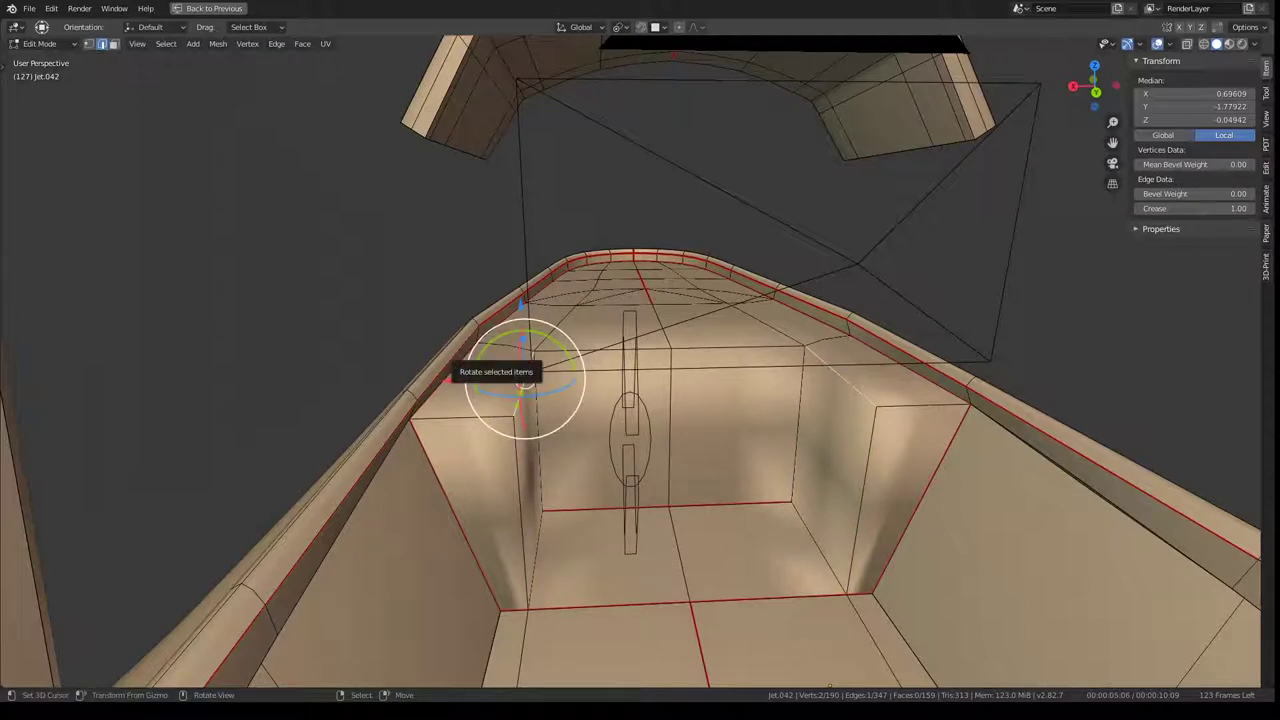
pyautogui.moveTo(452, 380); pyautogui.dragTo(427, 376)
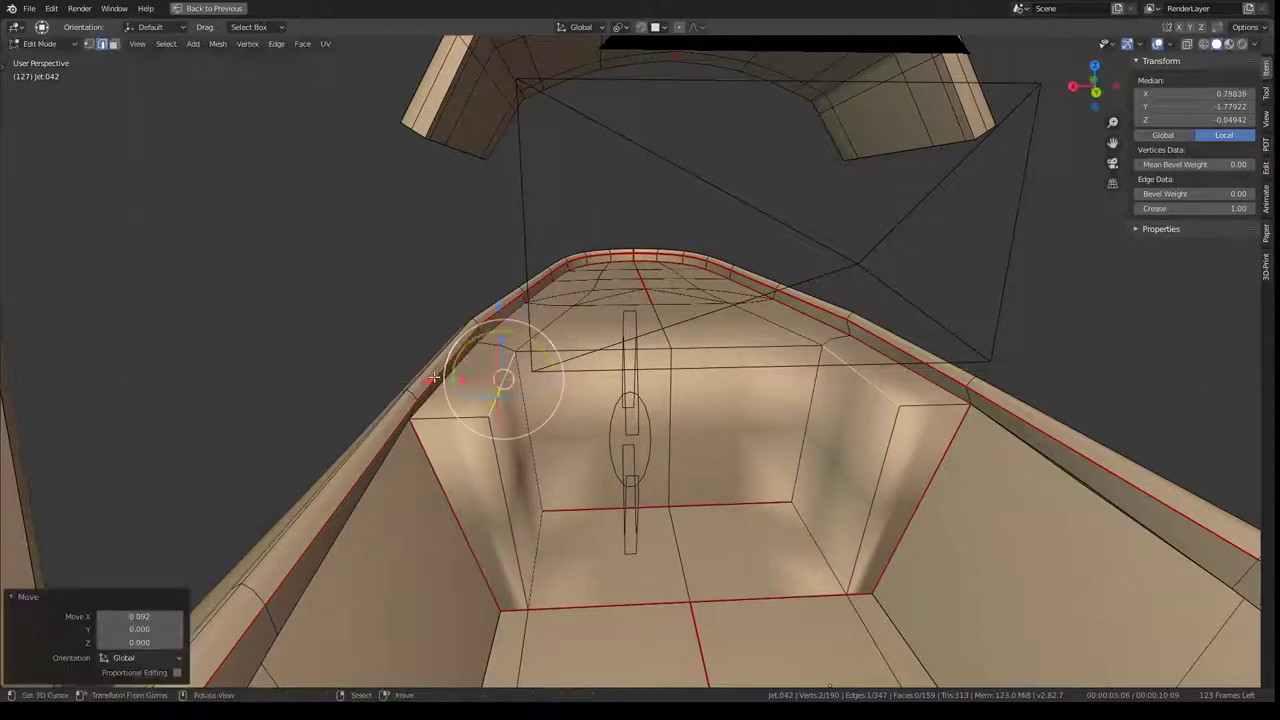
pyautogui.moveTo(427, 376)
pyautogui.mouseDown(button='middle')
pyautogui.moveTo(624, 272)
pyautogui.moveTo(623, 287)
pyautogui.mouseUp(button='middle')
pyautogui.click(624, 272)
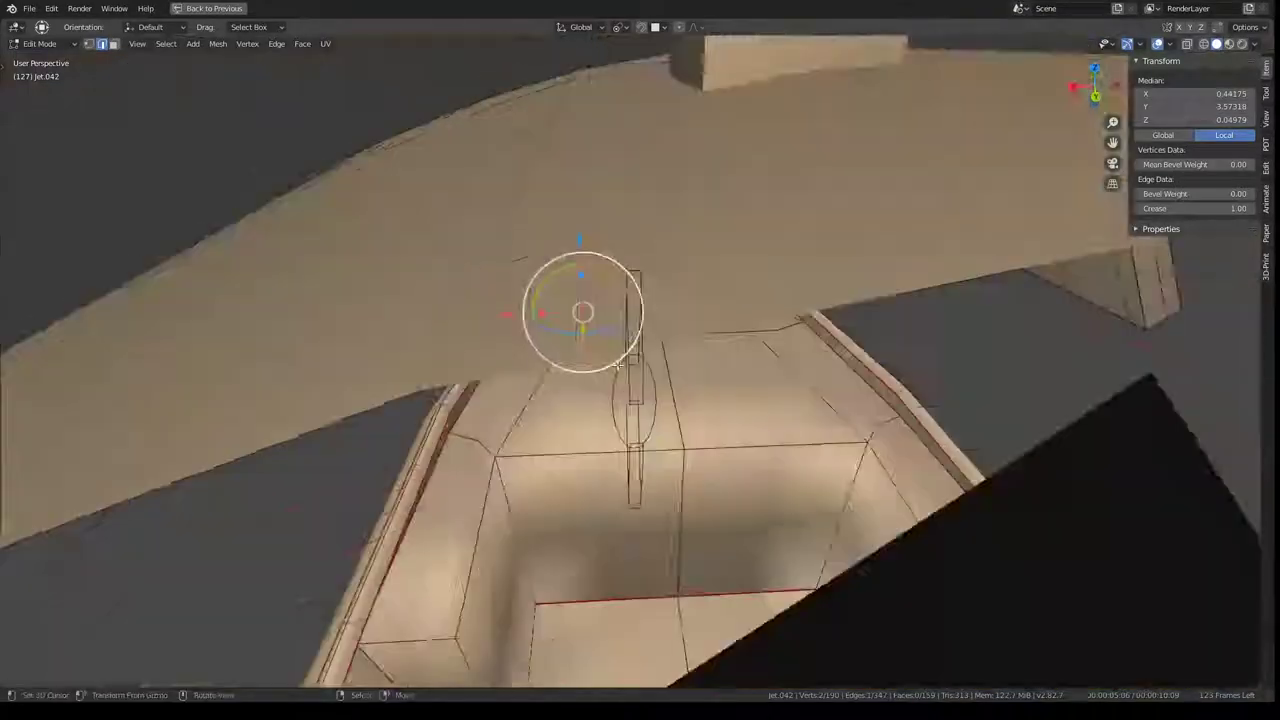
pyautogui.click(486, 296)
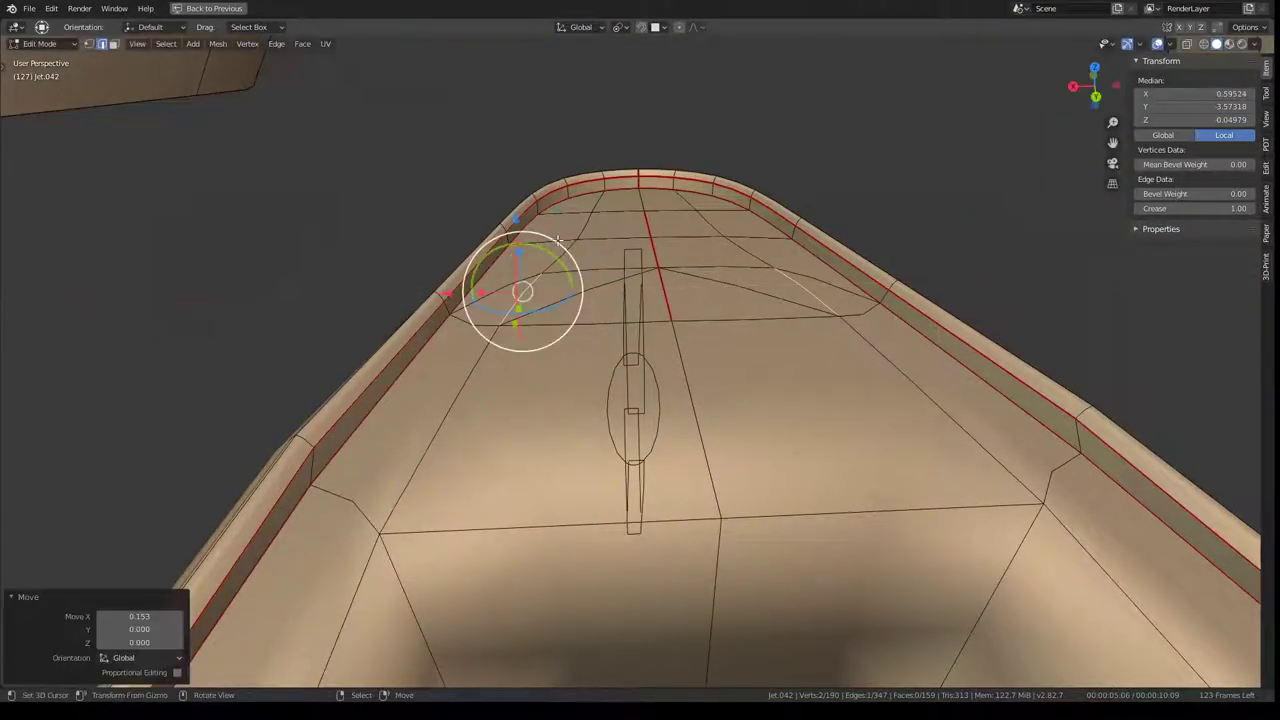
pyautogui.click(510, 226)
pyautogui.moveTo(520, 227); pyautogui.dragTo(503, 229)
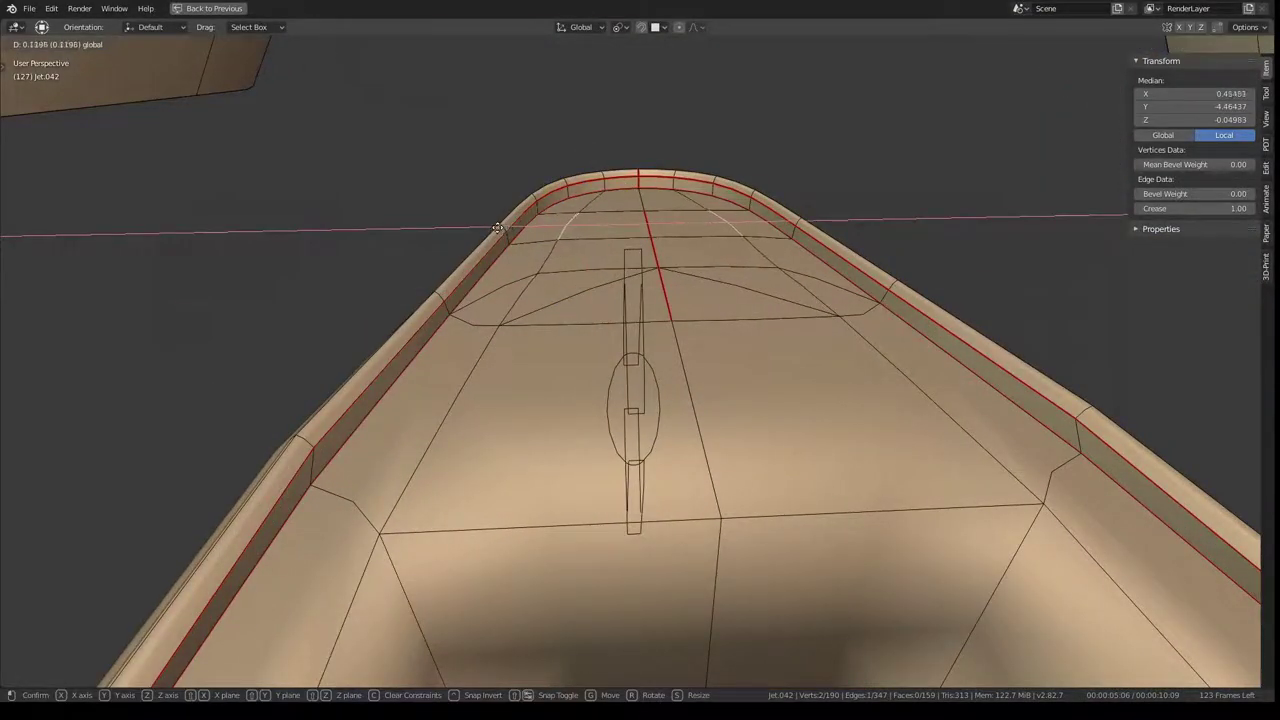
pyautogui.click(497, 228)
pyautogui.moveTo(497, 228); pyautogui.dragTo(373, 37, button='middle')
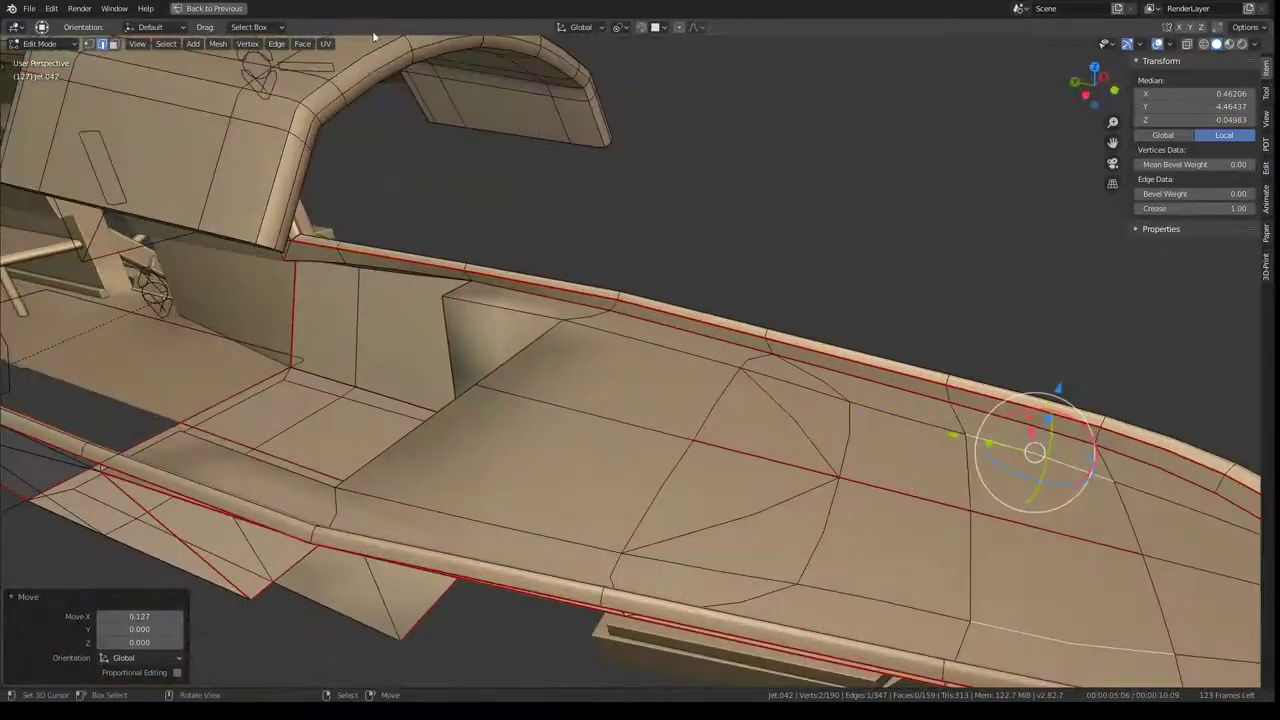
# Step: Collapse the two parallel deck edges with Merge Vertices > Collapse
pyautogui.click(114, 43)
pyautogui.moveTo(500, 350); pyautogui.dragTo(700, 420, button='middle')
pyautogui.click(746, 483)
pyautogui.click(728, 471)
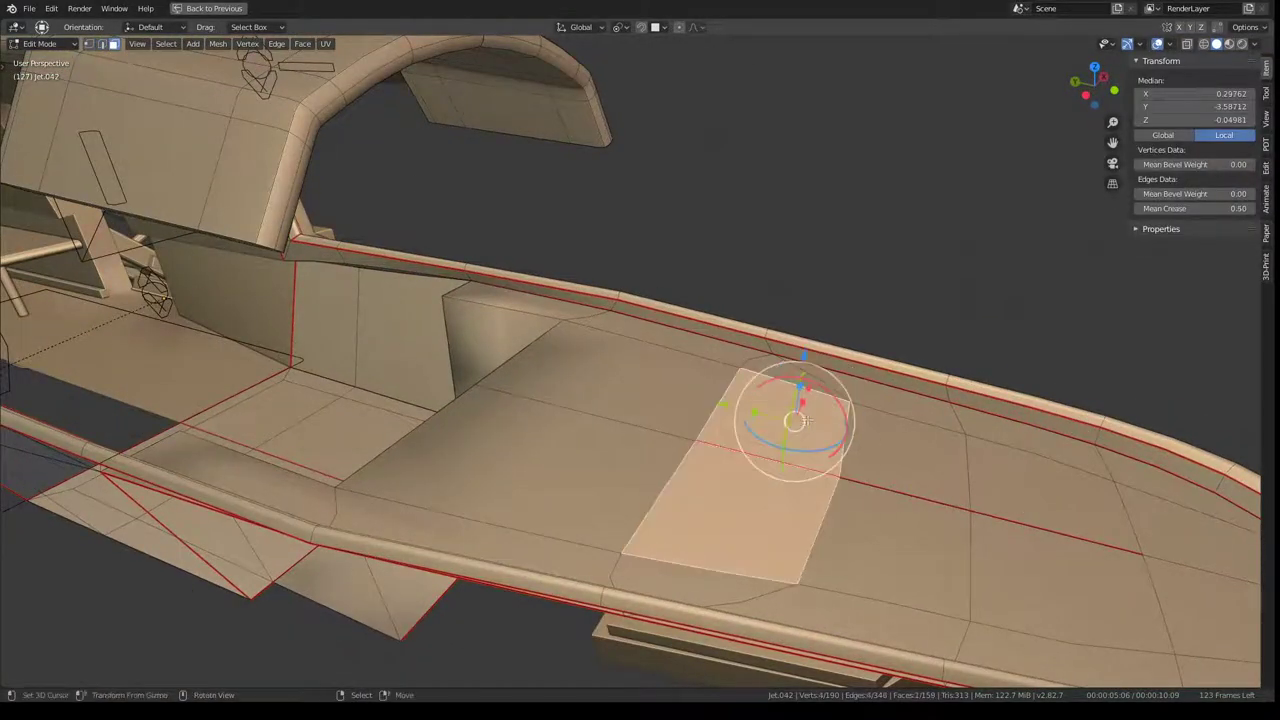
pyautogui.moveTo(728, 471)
pyautogui.mouseDown(button='middle')
pyautogui.moveTo(665, 360)
pyautogui.moveTo(643, 363)
pyautogui.mouseUp(button='middle')
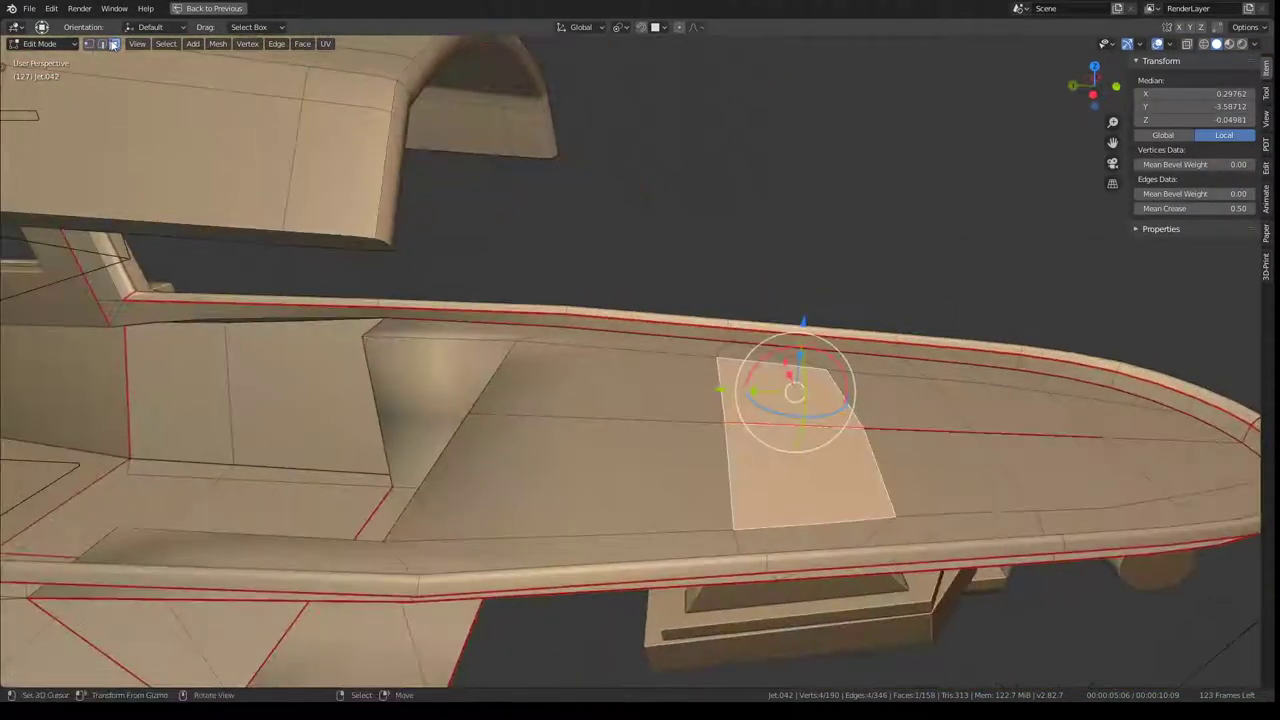
pyautogui.press('2')
pyautogui.keyDown('ctrl'); pyautogui.keyDown('alt'); pyautogui.click(810, 358); pyautogui.keyUp('alt'); pyautogui.keyUp('ctrl')
pyautogui.press('q')
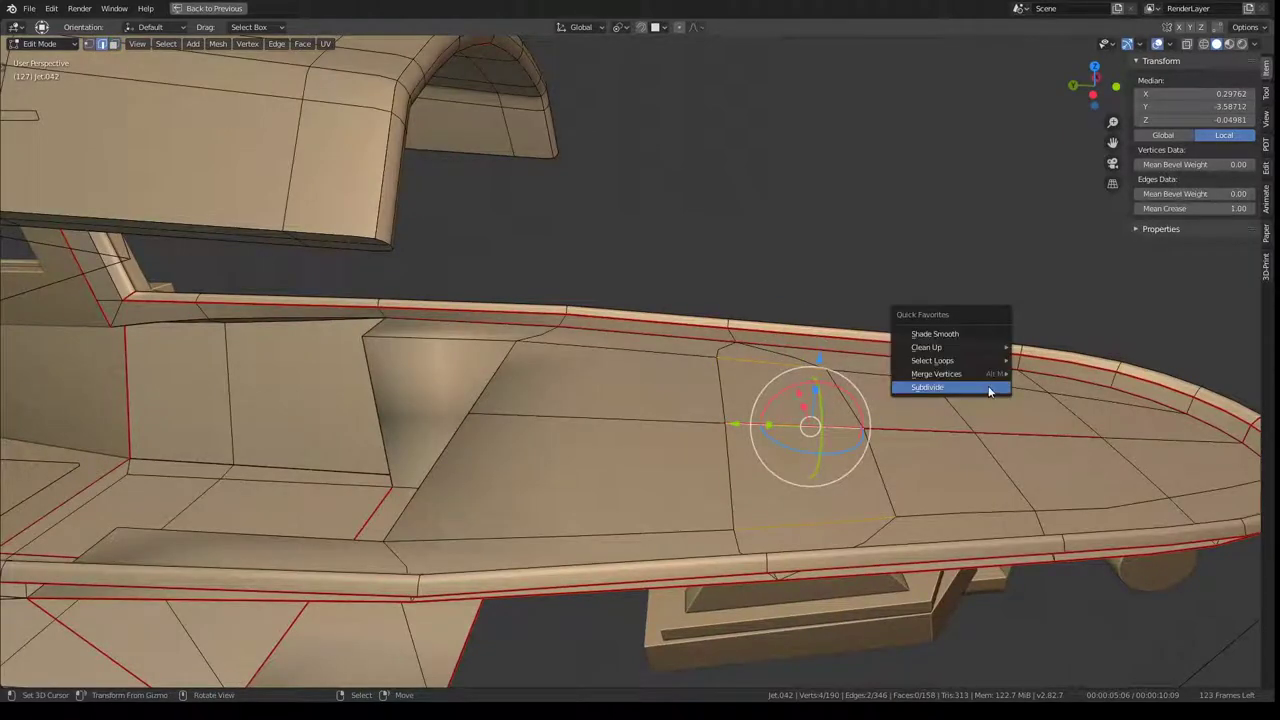
pyautogui.click(1091, 403)
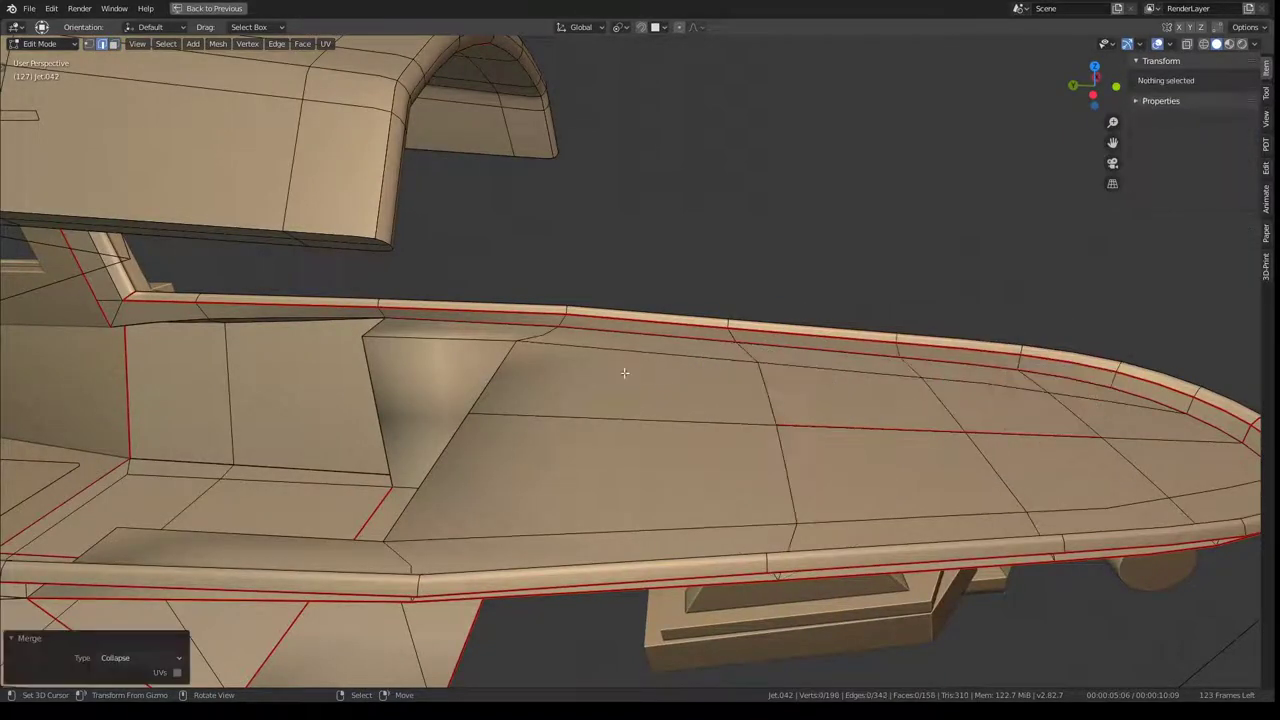
# Step: Cut a new edge loop across the deck and slide it into place
pyautogui.moveTo(624, 373); pyautogui.dragTo(835, 395, button='middle')
pyautogui.hotkey('ctrl', 'r')
pyautogui.click(835, 395)
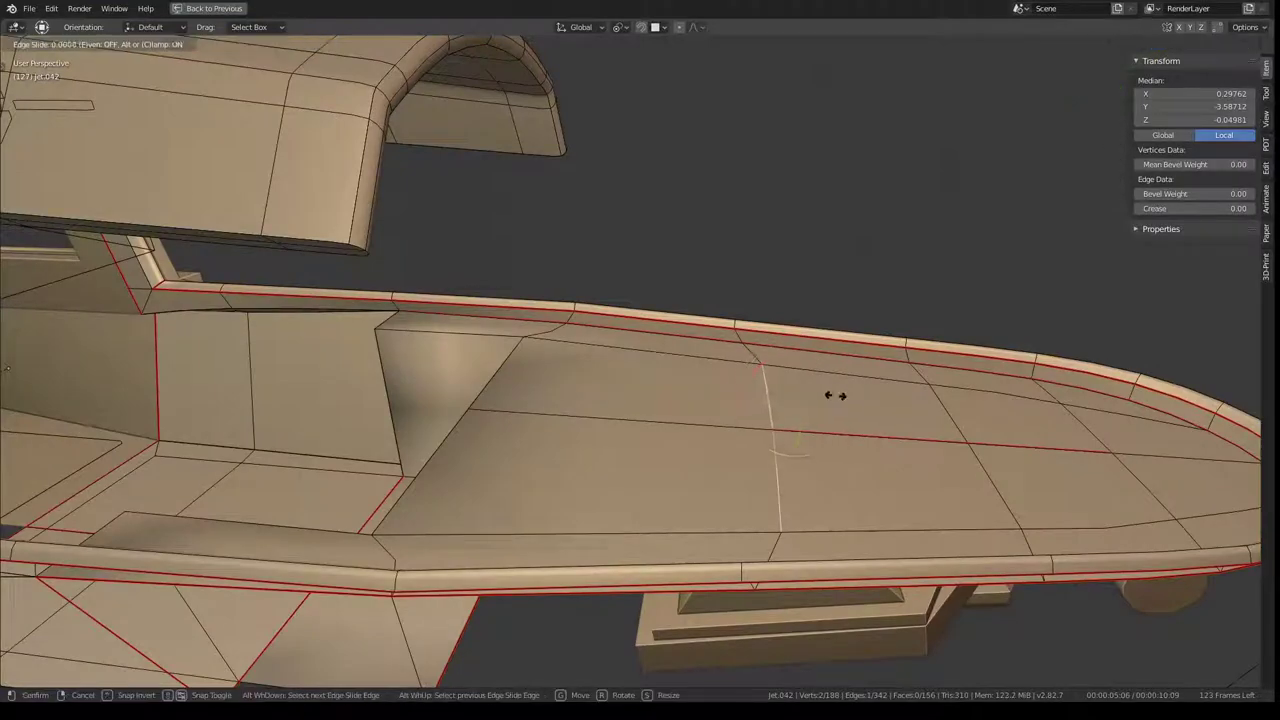
pyautogui.click(817, 393)
pyautogui.moveTo(817, 393)
pyautogui.mouseDown(button='middle')
pyautogui.moveTo(680, 292)
pyautogui.moveTo(600, 330)
pyautogui.mouseUp(button='middle')
pyautogui.scroll(5, 680, 292)
pyautogui.scroll(-3, 600, 330)
pyautogui.scroll(2, 567, 345)
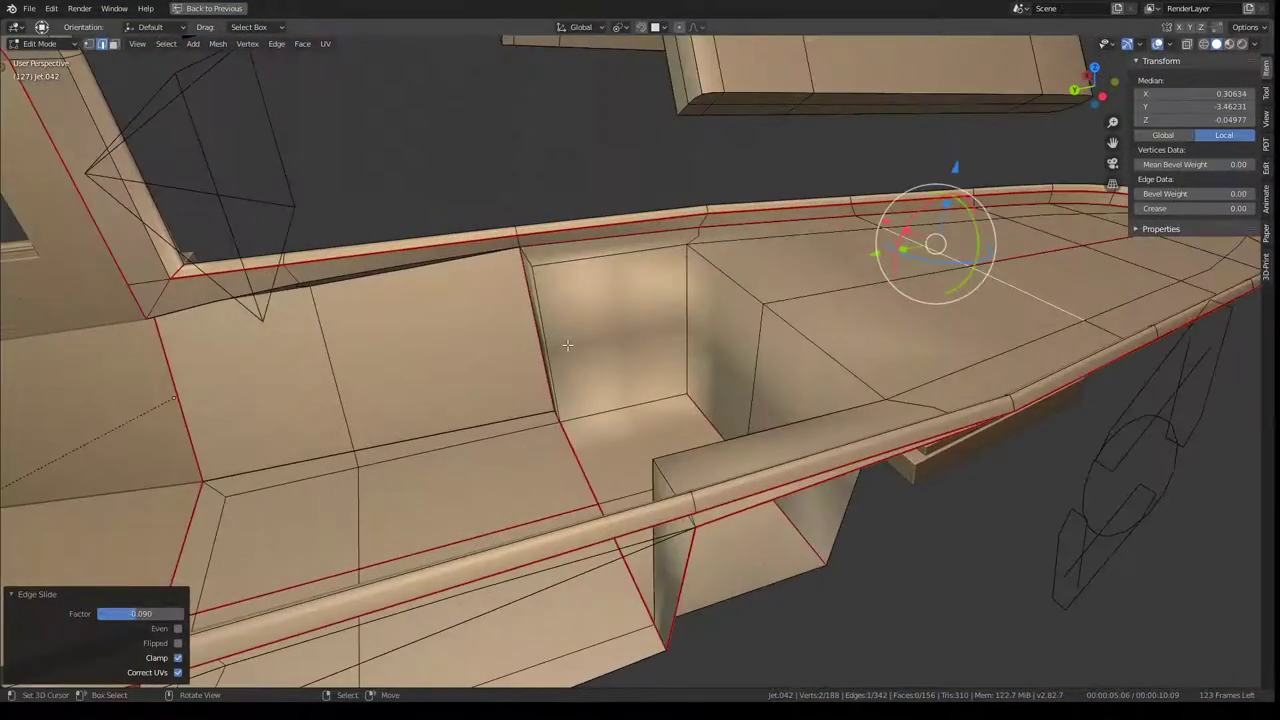
# Step: Flatten the selected interior wall edges to one height with S Z 0
pyautogui.moveTo(367, 392); pyautogui.dragTo(700, 380, button='middle')
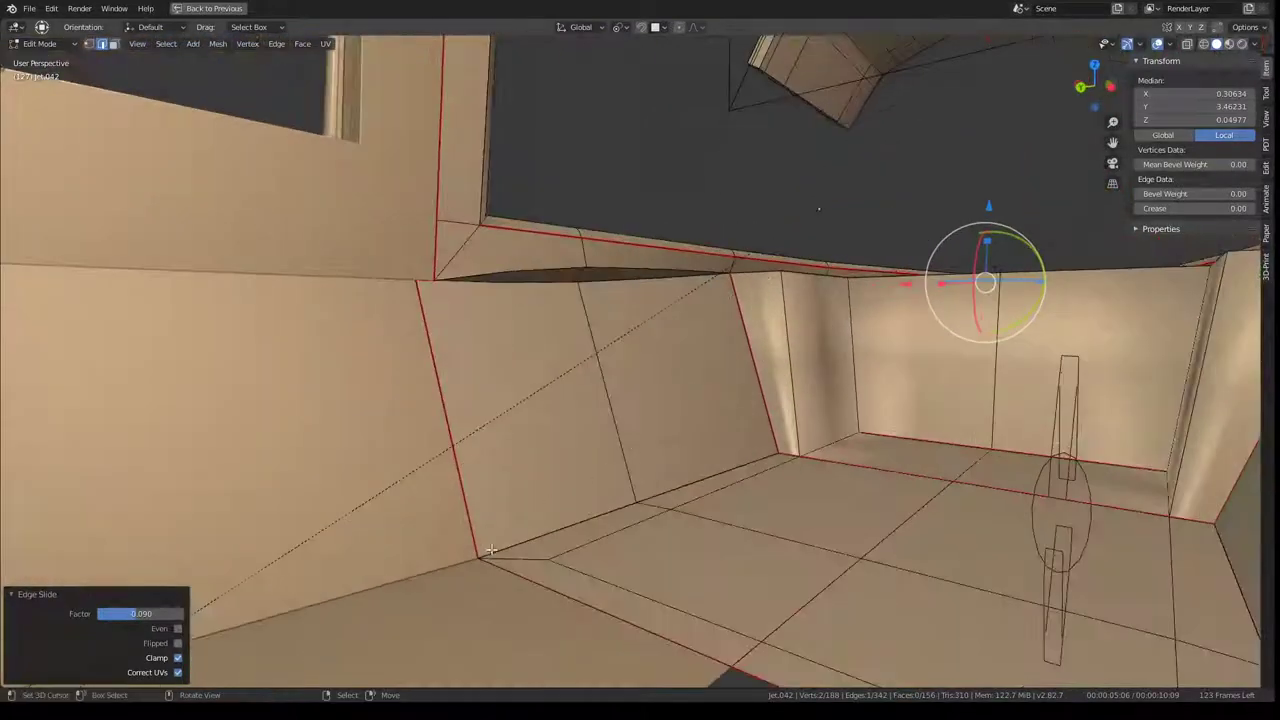
pyautogui.click(512, 566)
pyautogui.click(532, 555)
pyautogui.moveTo(532, 555); pyautogui.dragTo(635, 288, button='middle')
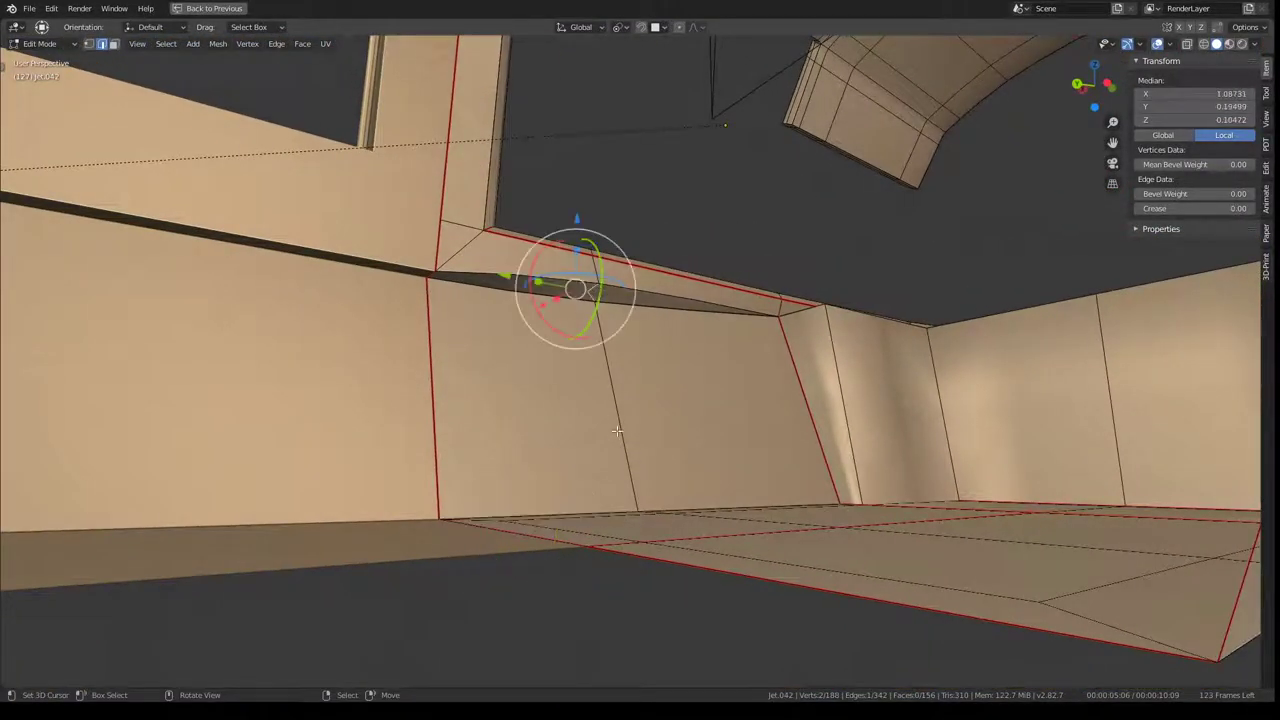
pyautogui.moveTo(617, 430); pyautogui.dragTo(652, 300, button='middle')
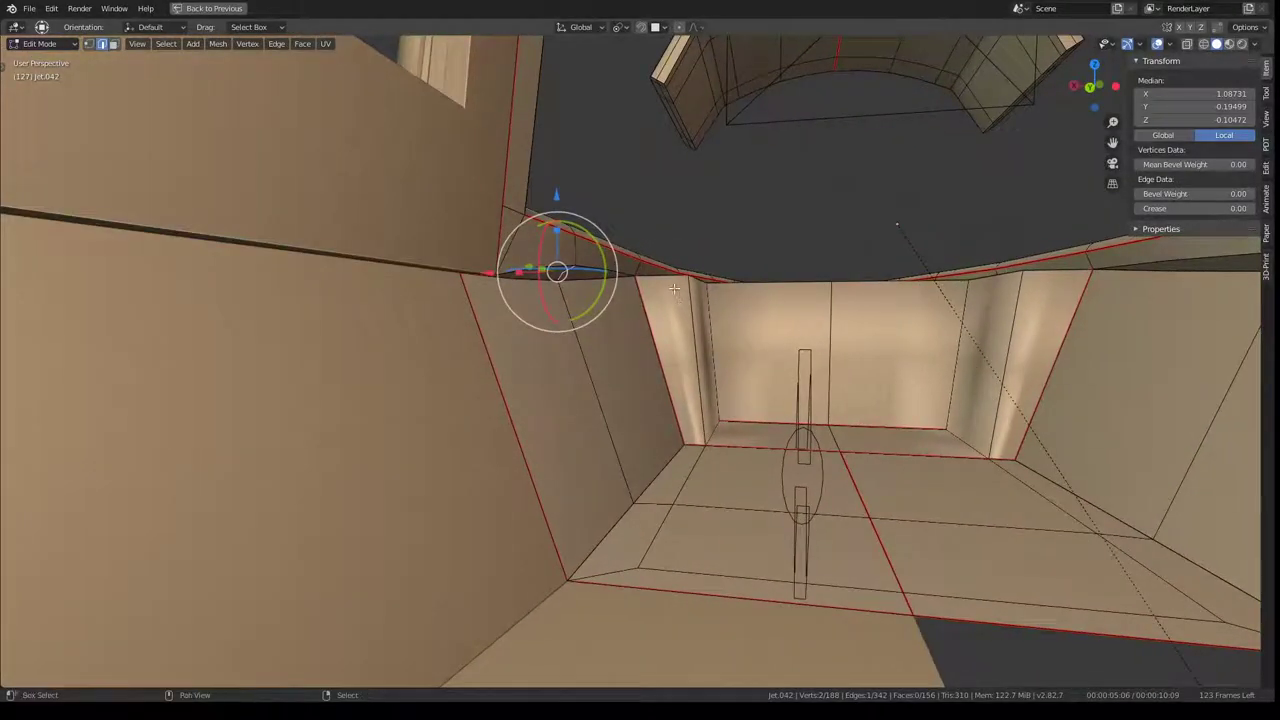
pyautogui.press('s')
pyautogui.press('z')
pyautogui.press('Return')
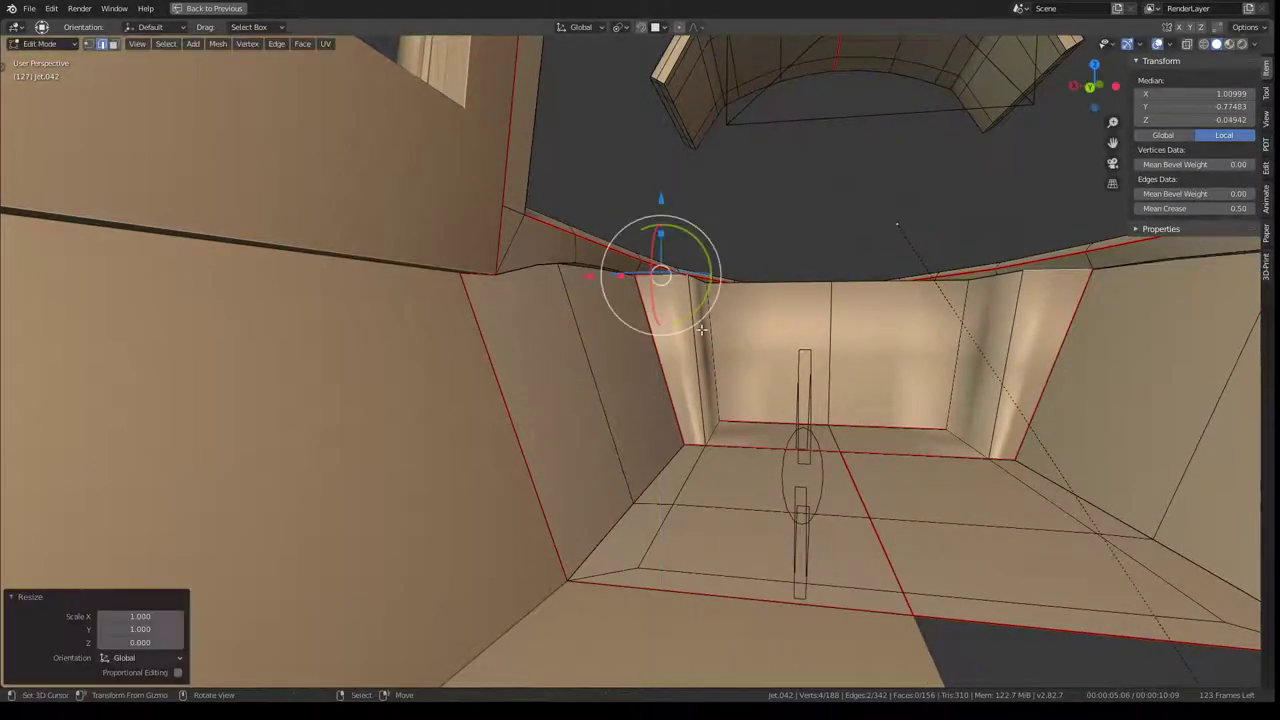
# Step: Select the edge along the top of the wall
pyautogui.moveTo(685, 400)
pyautogui.mouseDown(button='middle')
pyautogui.moveTo(604, 311)
pyautogui.moveTo(622, 355)
pyautogui.moveTo(679, 234)
pyautogui.moveTo(794, 281)
pyautogui.mouseUp(button='middle')
pyautogui.click(679, 234)
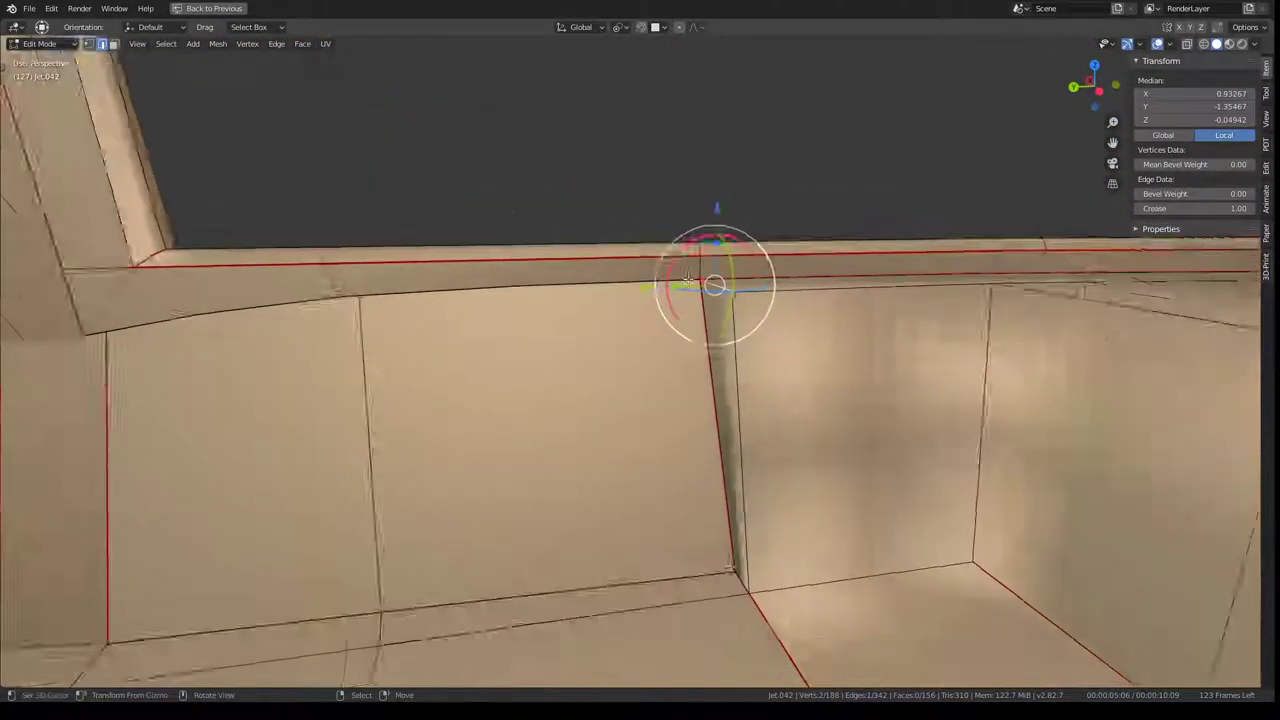
pyautogui.moveTo(566, 383)
pyautogui.mouseDown(button='middle')
pyautogui.moveTo(738, 349)
pyautogui.moveTo(735, 384)
pyautogui.mouseUp(button='middle')
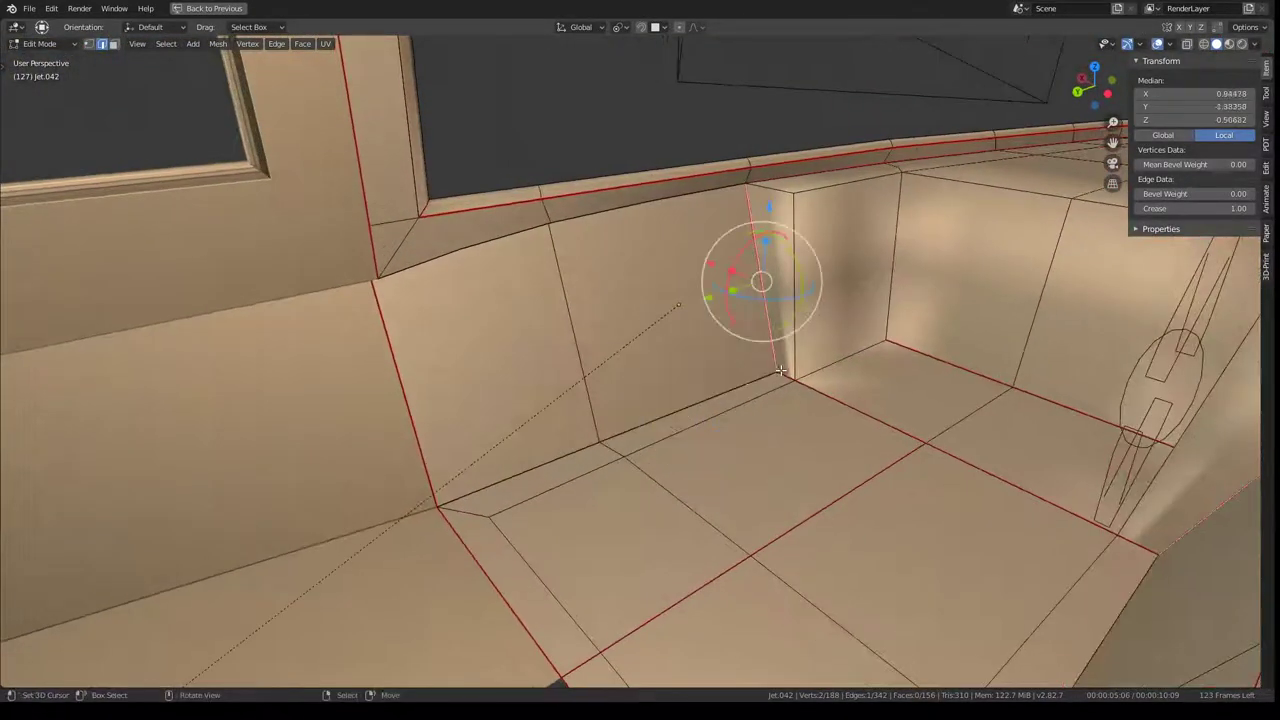
# Step: Move the selected wall vertices along Y so the side wall slopes down to the deck
pyautogui.press('g')
pyautogui.press('y')
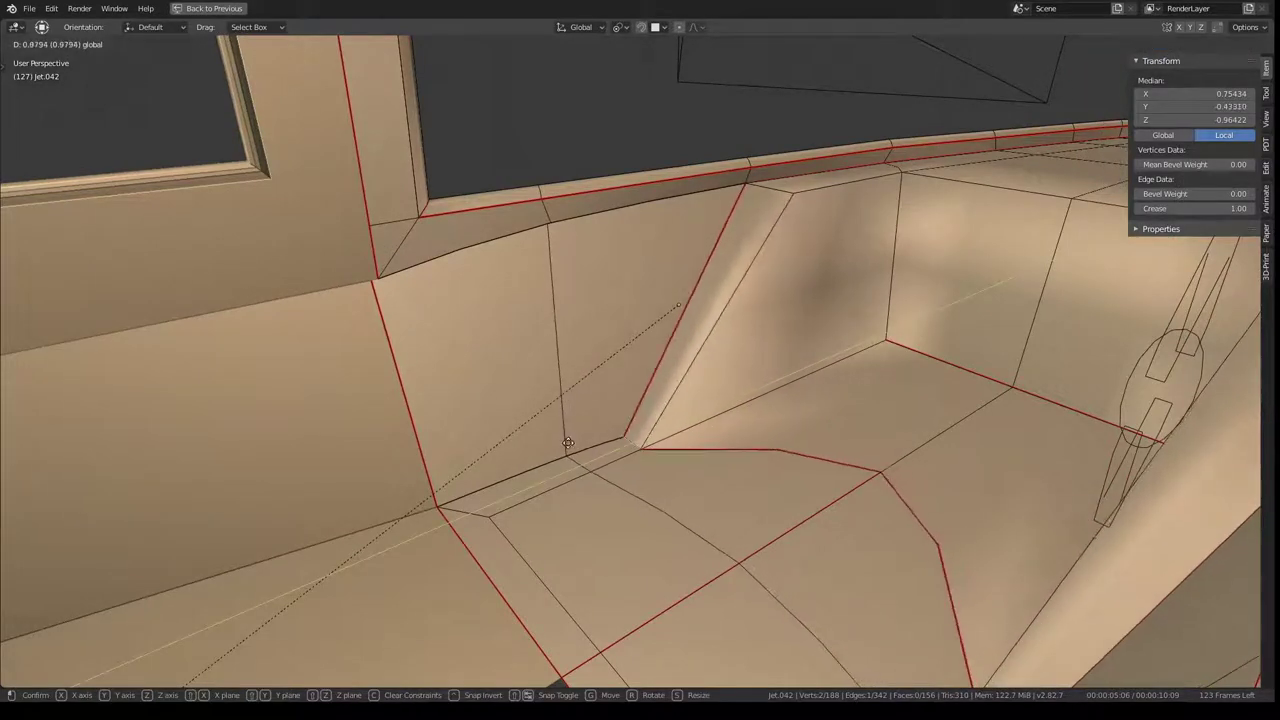
pyautogui.click(567, 443)
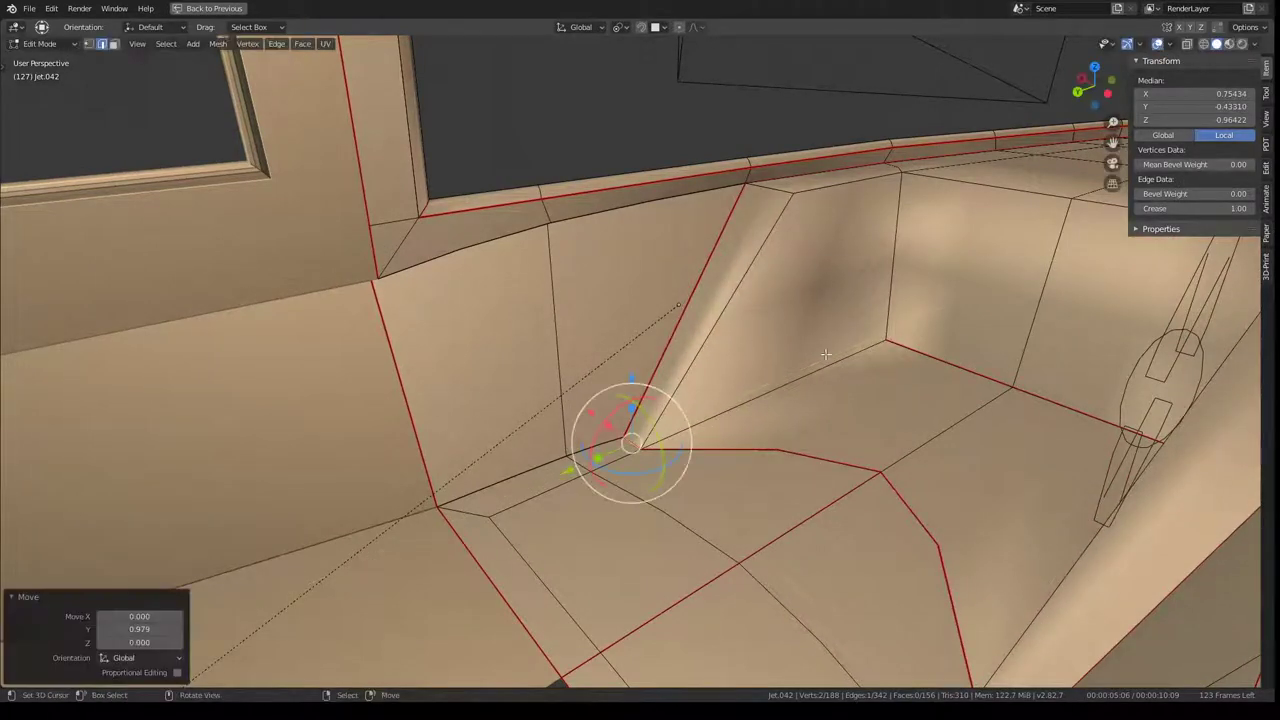
# Step: Edge-slide the floor edge beside the wall to factor 0.785
pyautogui.click(575, 470)
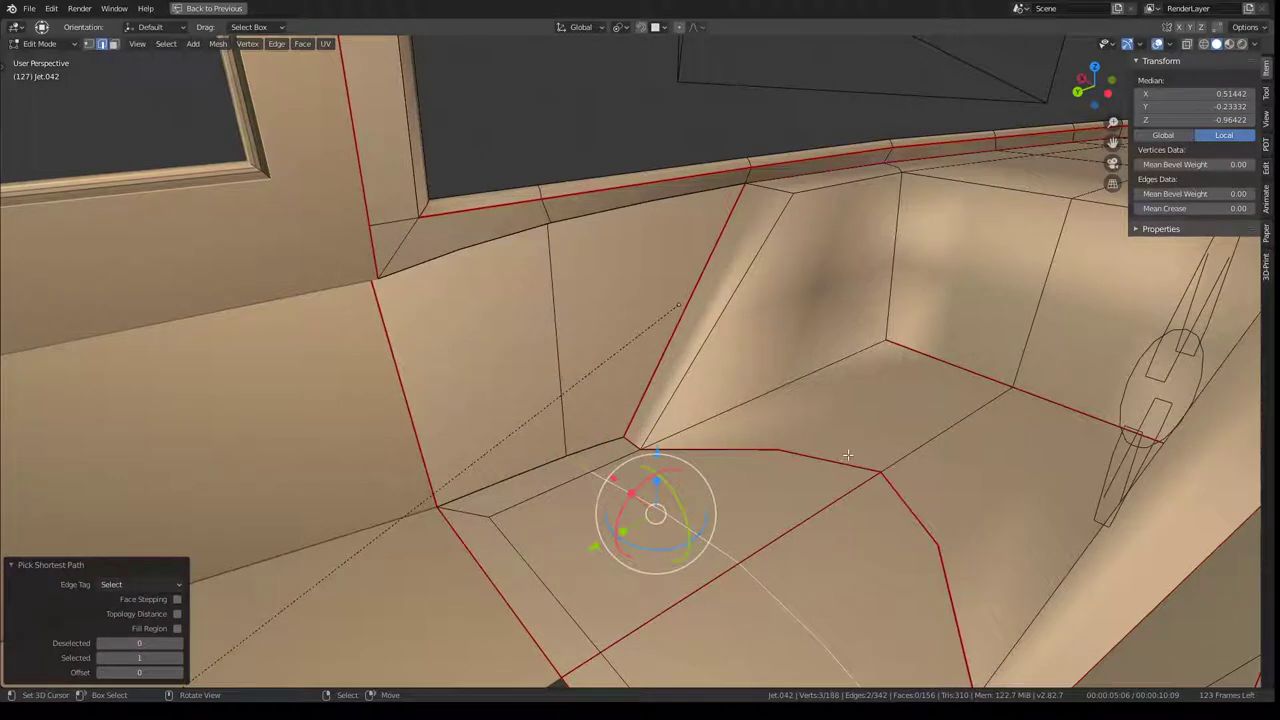
pyautogui.press('g')
pyautogui.press('g')
pyautogui.click(703, 511)
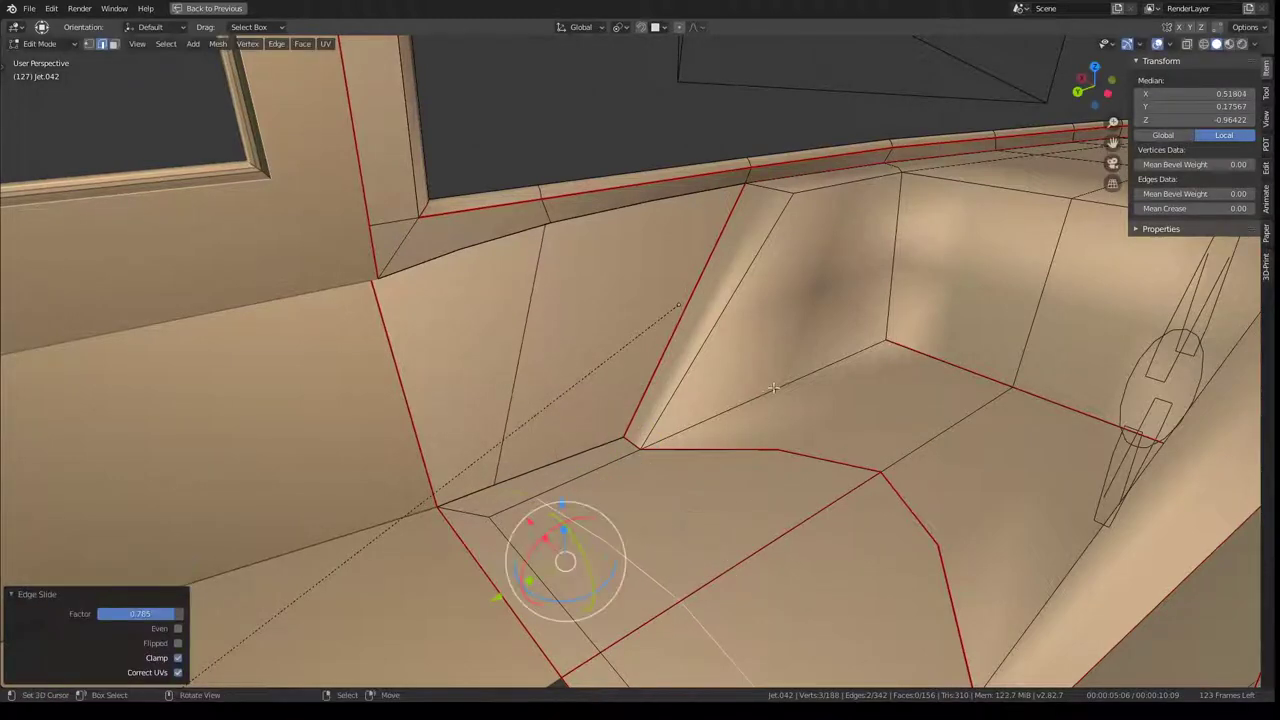
# Step: Flatten the selected edges along Y, then flatten another floor edge to 0 along Y
pyautogui.press('s')
pyautogui.press('y')
pyautogui.click(757, 395)
pyautogui.click(838, 457)
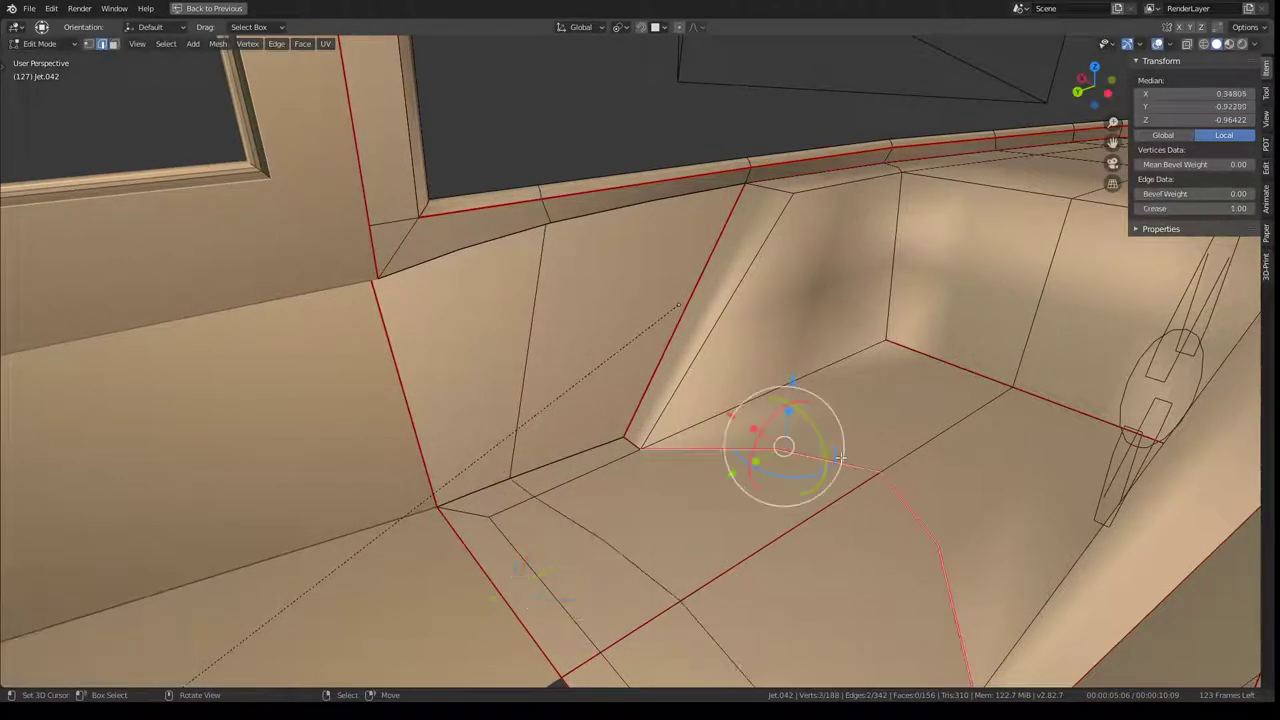
pyautogui.press('s')
pyautogui.press('y')
pyautogui.write('0')
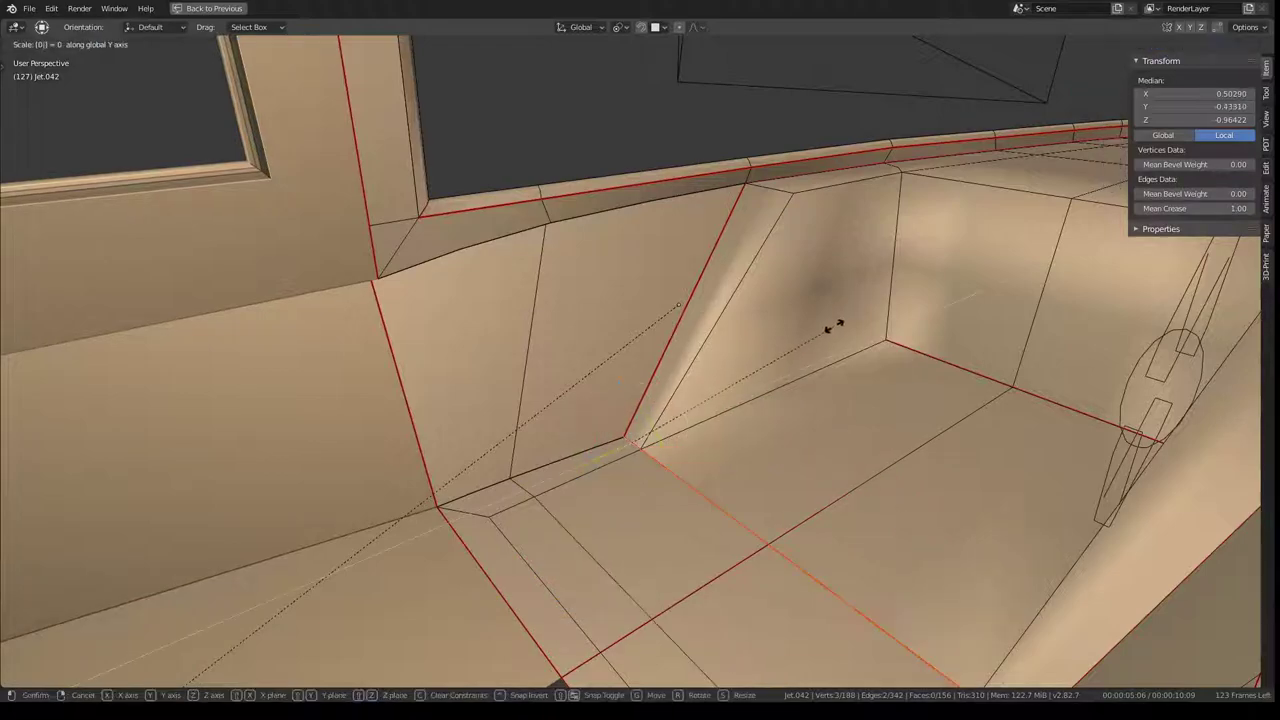
pyautogui.click(829, 329)
# Step: Select a ring of six edges on the sloped wall and frame it in view
pyautogui.moveTo(829, 329)
pyautogui.mouseDown(button='middle')
pyautogui.moveTo(883, 414)
pyautogui.moveTo(591, 471)
pyautogui.moveTo(575, 391)
pyautogui.moveTo(630, 244)
pyautogui.mouseUp(button='middle')
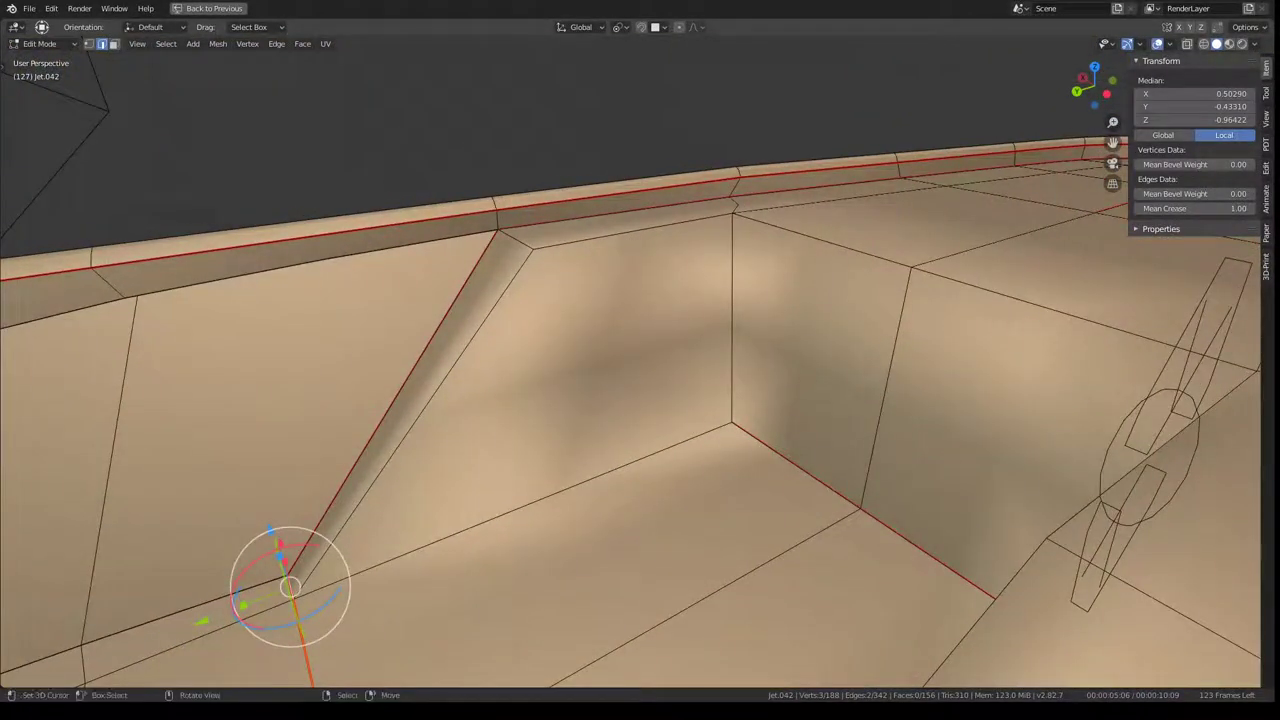
pyautogui.moveTo(503, 236)
pyautogui.mouseDown(button='middle')
pyautogui.moveTo(743, 189)
pyautogui.moveTo(660, 250)
pyautogui.mouseUp(button='middle')
pyautogui.keyDown('ctrl'); pyautogui.keyDown('alt'); pyautogui.click(660, 250); pyautogui.keyUp('alt'); pyautogui.keyUp('ctrl')
pyautogui.press('KP_Decimal')
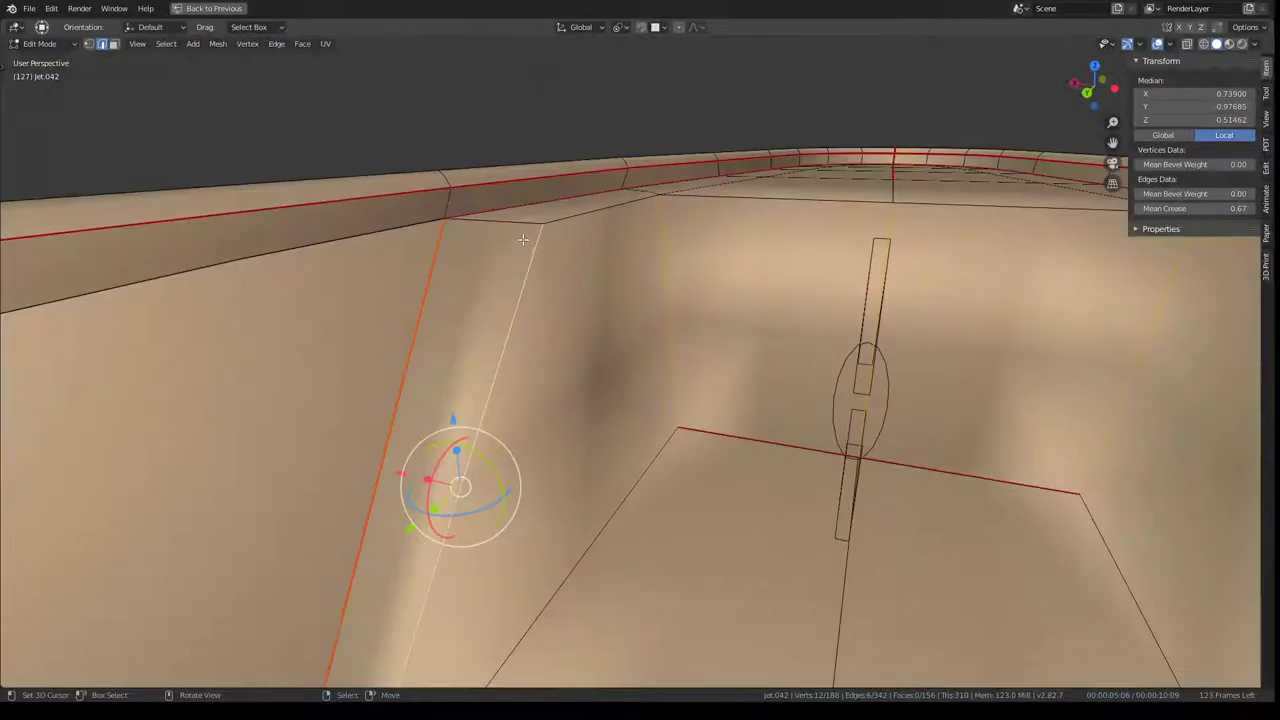
# Step: Select the inner cockpit wall edges around the recessed step with shortest-path picks
pyautogui.click(637, 275)
pyautogui.moveTo(637, 275); pyautogui.dragTo(600, 300, button='middle')
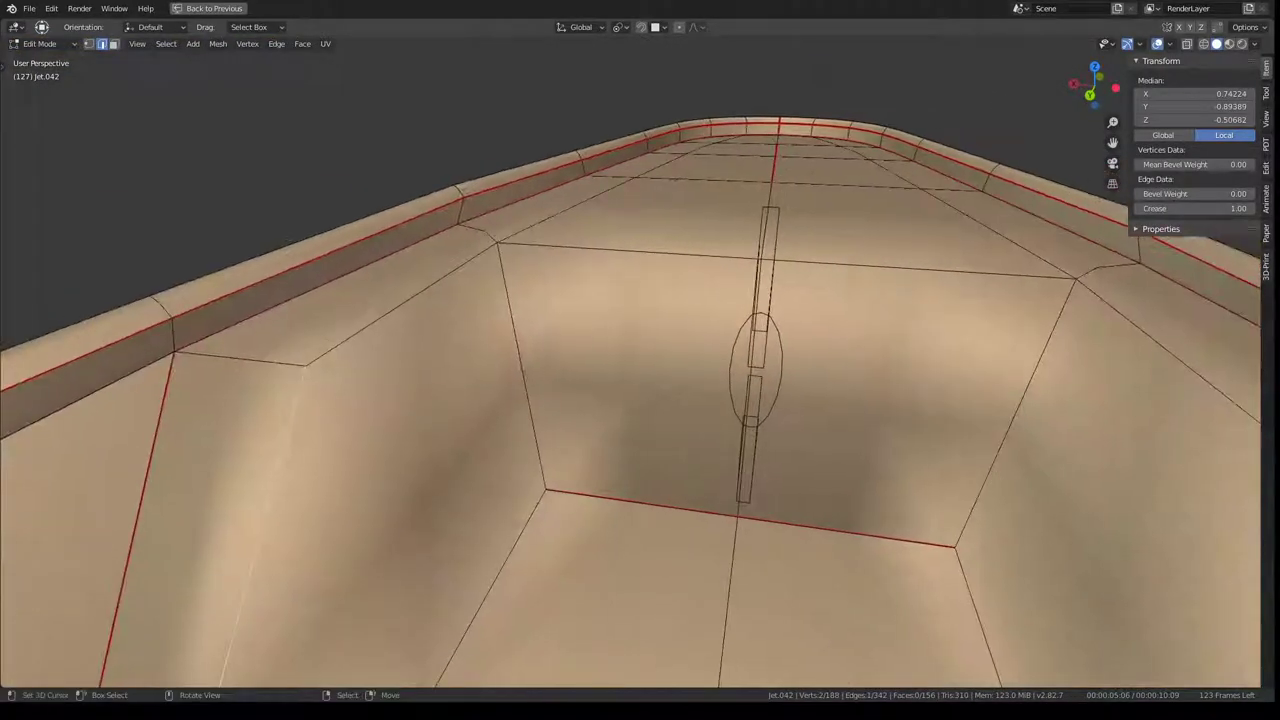
pyautogui.click(650, 252)
pyautogui.moveTo(650, 252); pyautogui.dragTo(495, 232, button='middle')
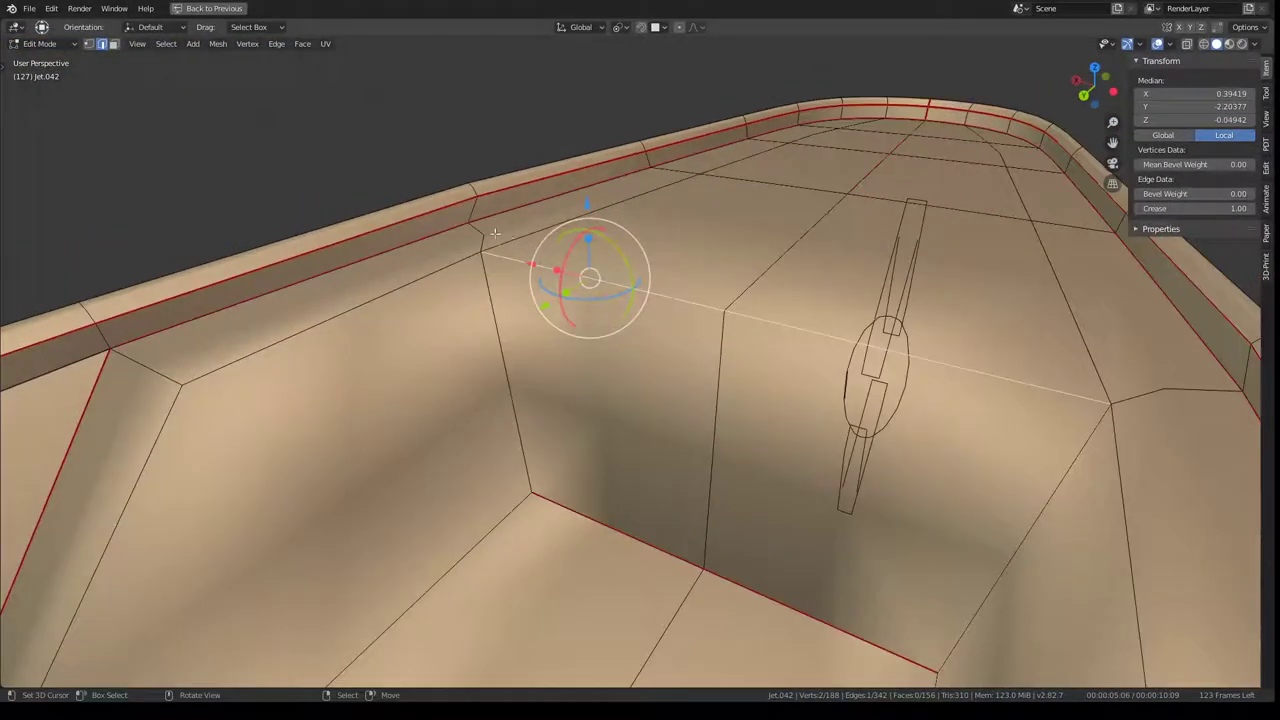
pyautogui.keyDown('ctrl'); pyautogui.click(596, 296); pyautogui.keyUp('ctrl')
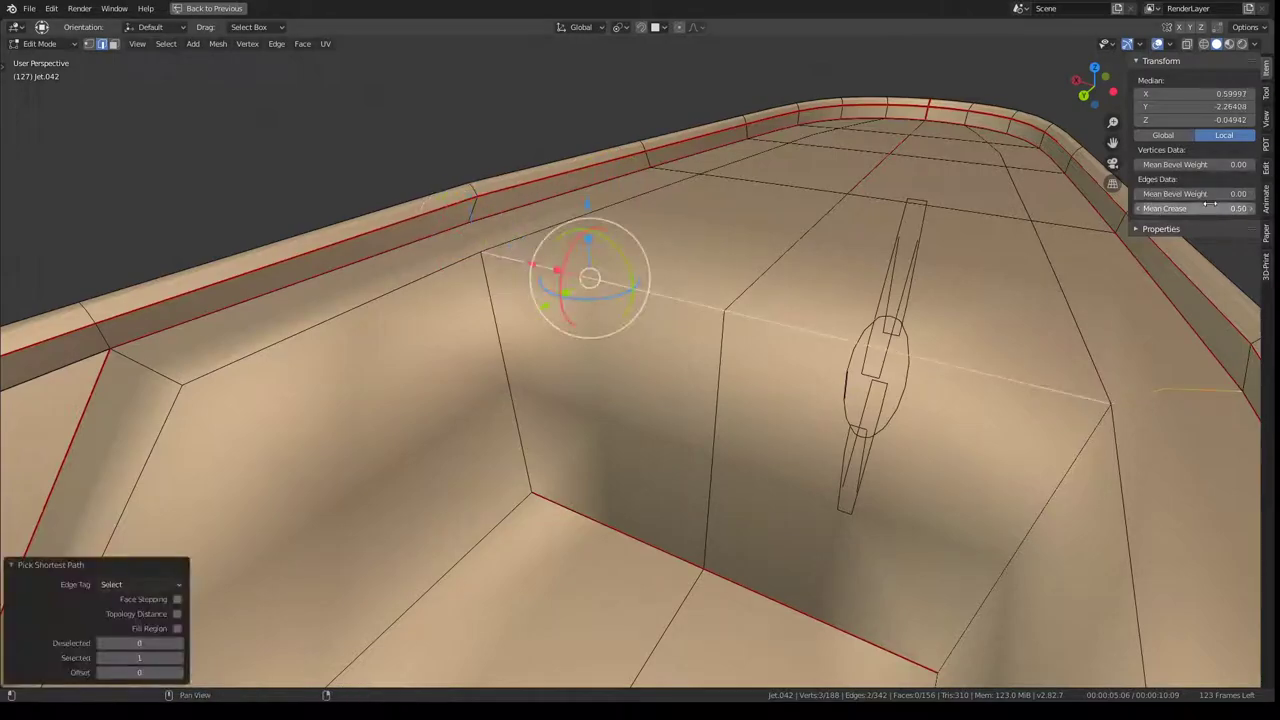
pyautogui.moveTo(580, 344); pyautogui.dragTo(623, 415, button='middle')
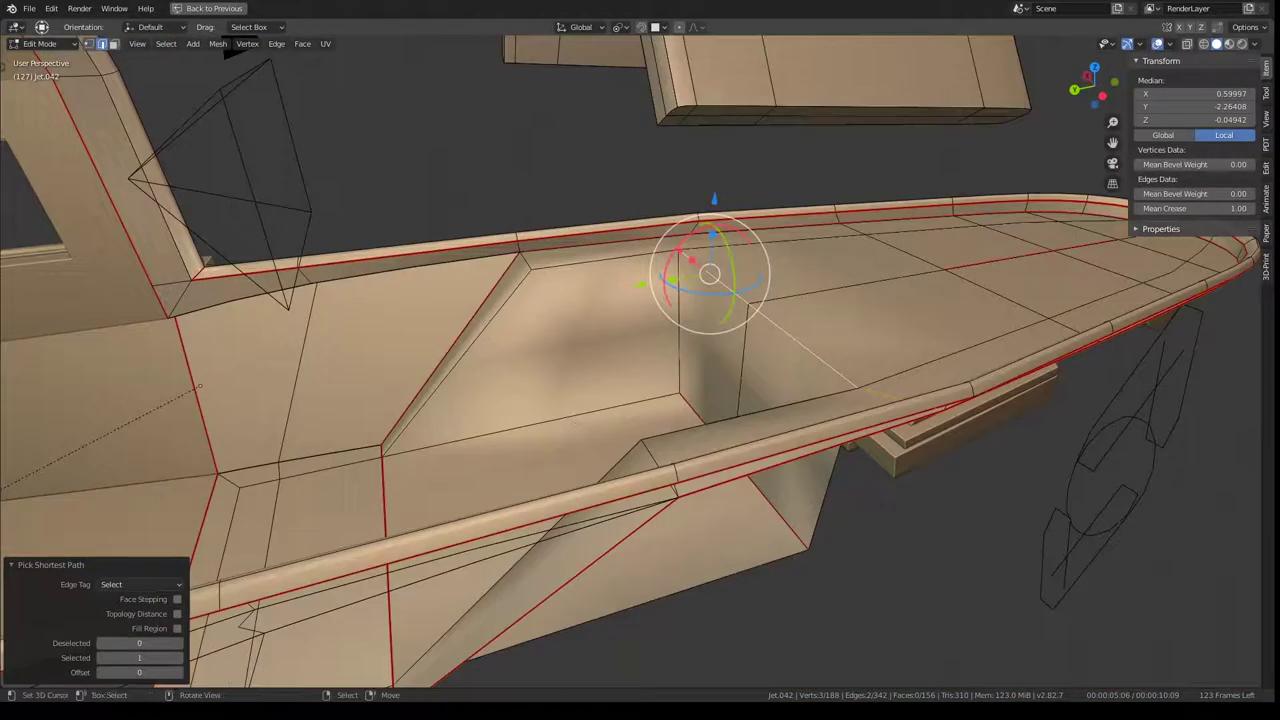
pyautogui.scroll(2, 672, 385)
pyautogui.click(672, 385)
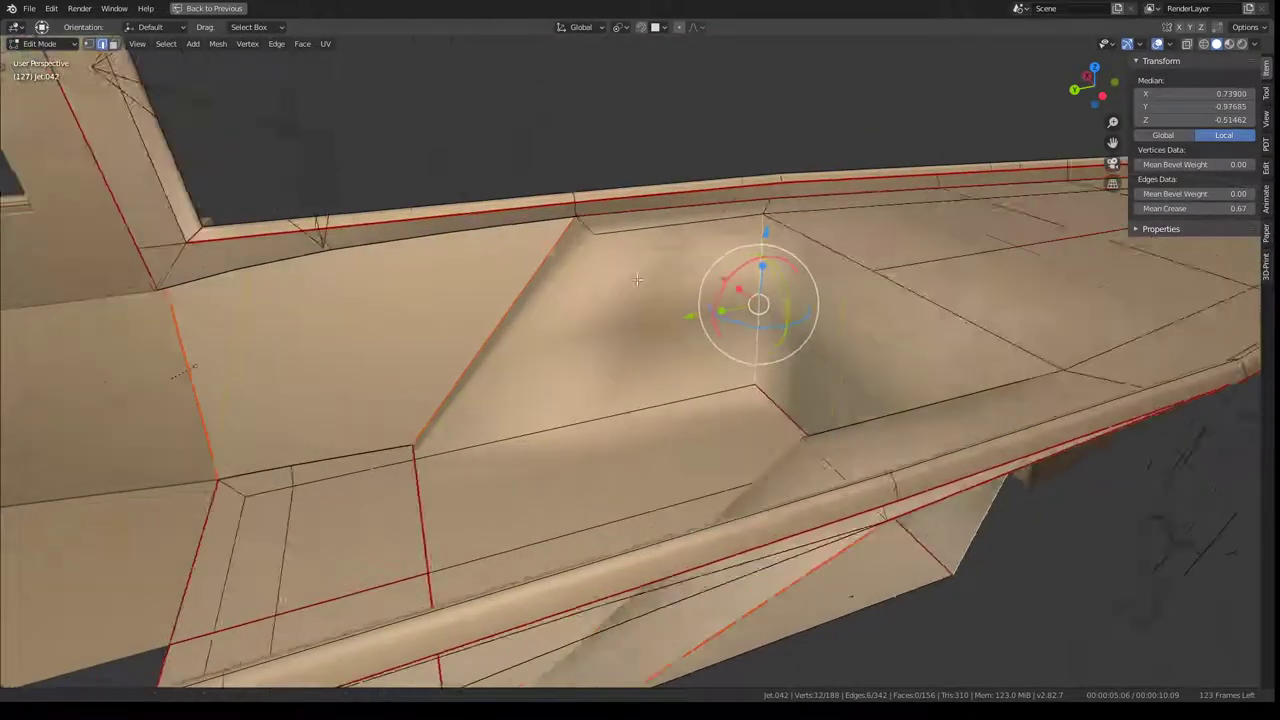
pyautogui.moveTo(686, 319); pyautogui.dragTo(805, 250, button='middle')
# Step: Subdivide the selected wall faces from Quick Favorites with 2 cuts
pyautogui.press('q')
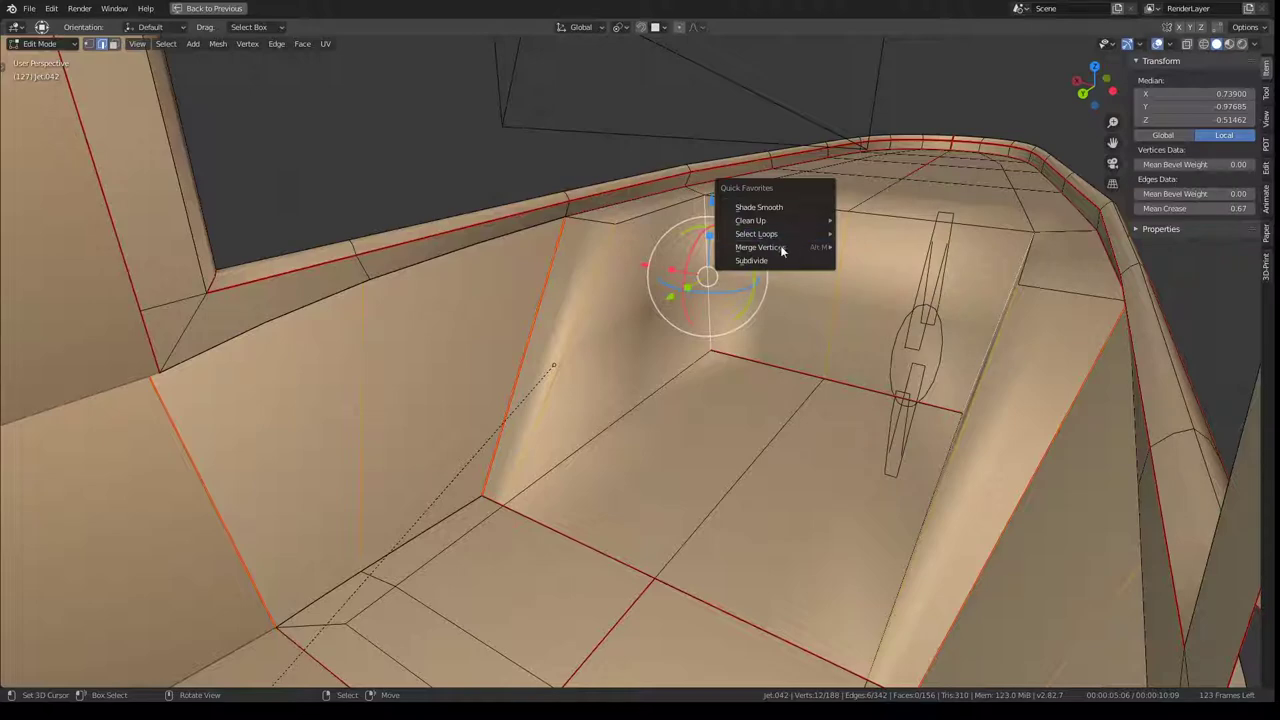
pyautogui.click(776, 261)
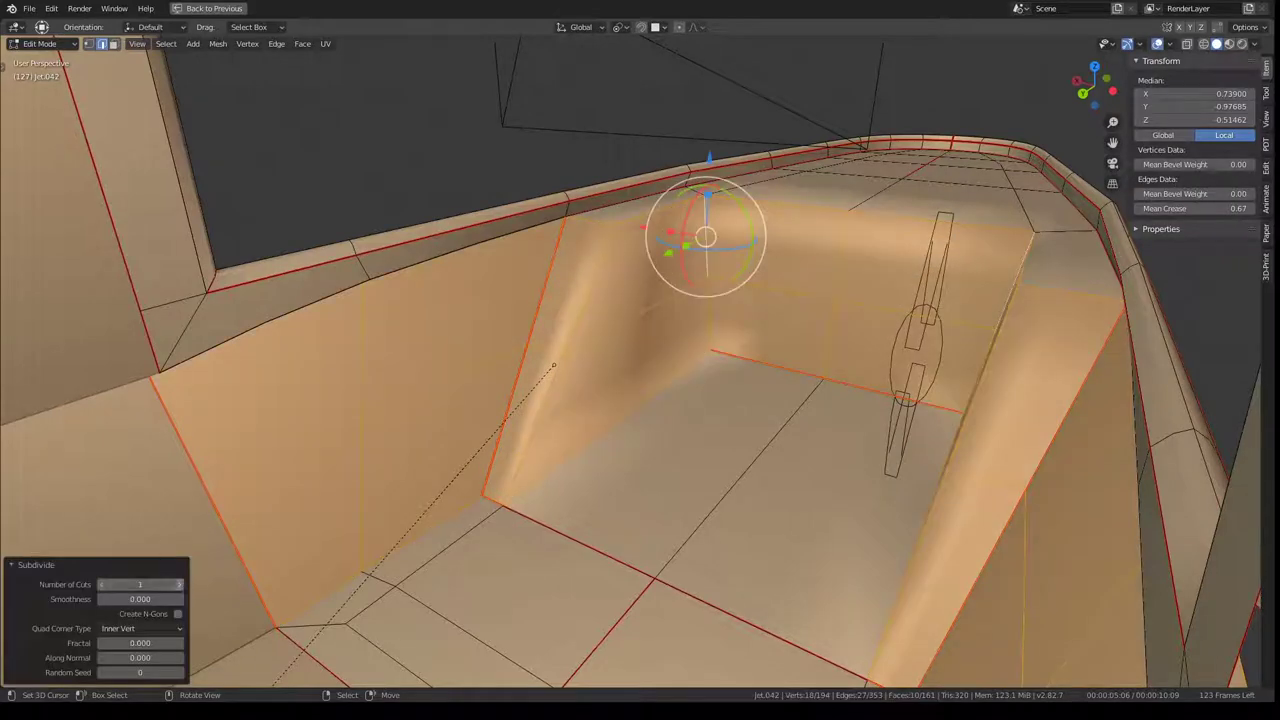
pyautogui.click(179, 584)
pyautogui.moveTo(600, 350)
pyautogui.mouseDown(button='middle')
pyautogui.moveTo(650, 317)
pyautogui.moveTo(635, 320)
pyautogui.mouseUp(button='middle')
# Step: Select an edge of the new loop and slide it along Y
pyautogui.click(745, 304)
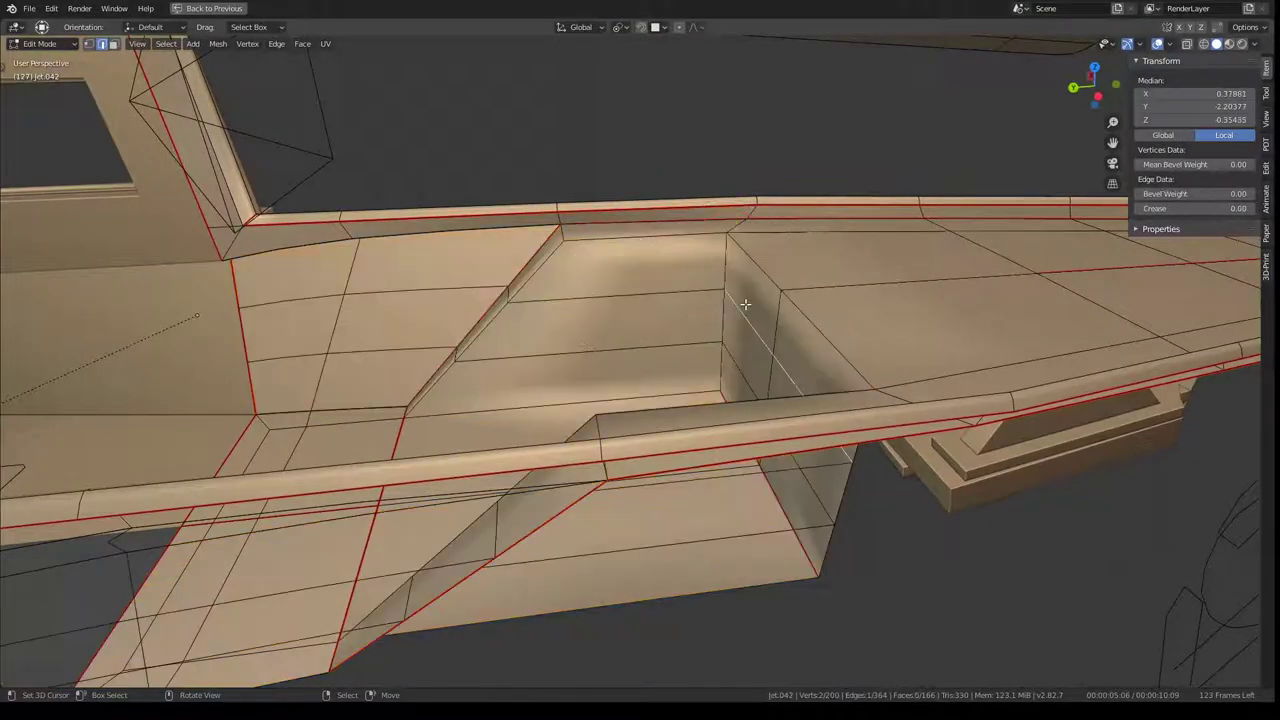
pyautogui.moveTo(665, 261); pyautogui.dragTo(591, 277)
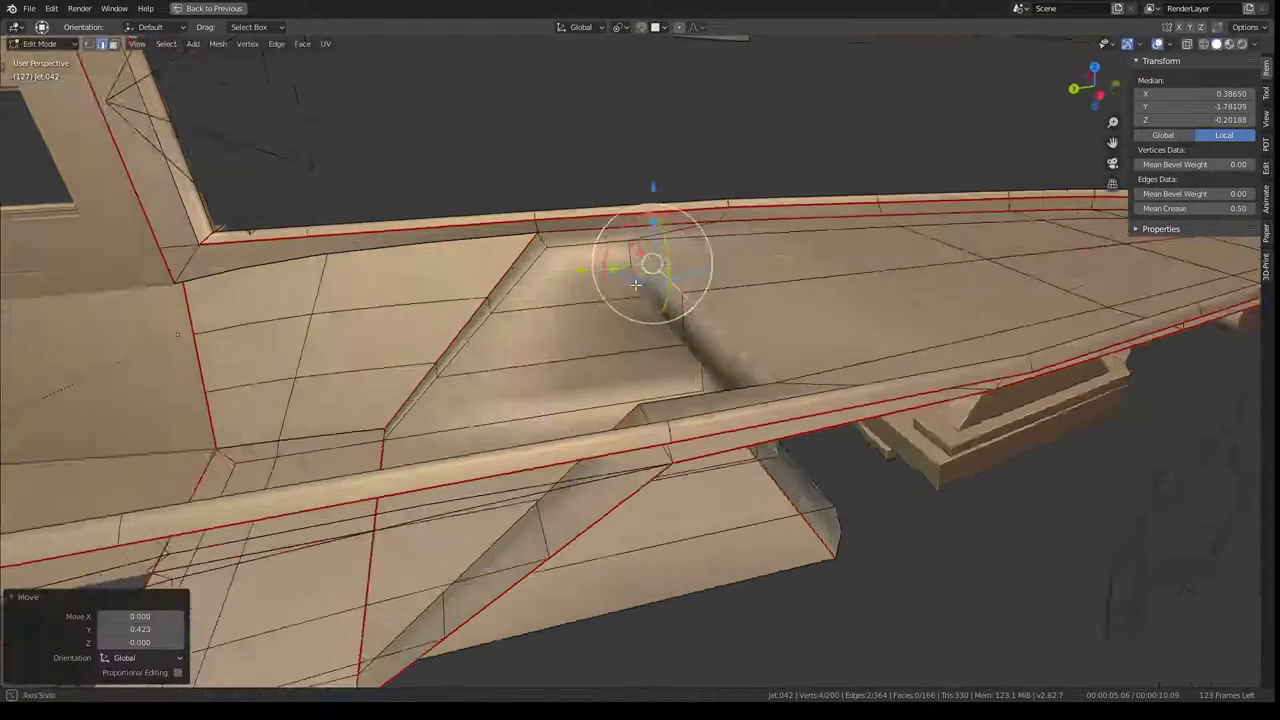
pyautogui.moveTo(600, 275)
pyautogui.mouseDown(button='middle')
pyautogui.moveTo(745, 241)
pyautogui.moveTo(646, 381)
pyautogui.moveTo(640, 166)
pyautogui.moveTo(654, 394)
pyautogui.moveTo(511, 306)
pyautogui.mouseUp(button='middle')
# Step: Select the edges along the recessed step and flatten them along Y
pyautogui.click(511, 306)
pyautogui.keyDown('ctrl'); pyautogui.click(915, 292); pyautogui.keyUp('ctrl')
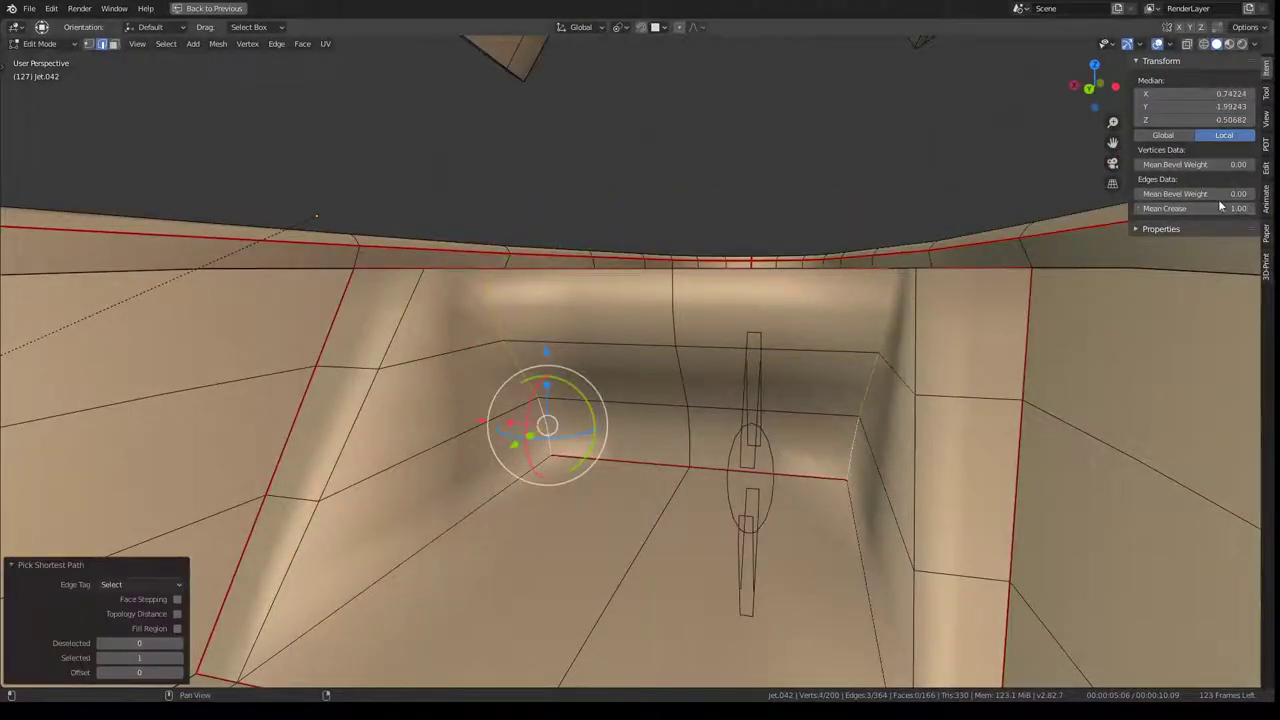
pyautogui.moveTo(790, 277); pyautogui.dragTo(623, 354, button='middle')
pyautogui.click(577, 275)
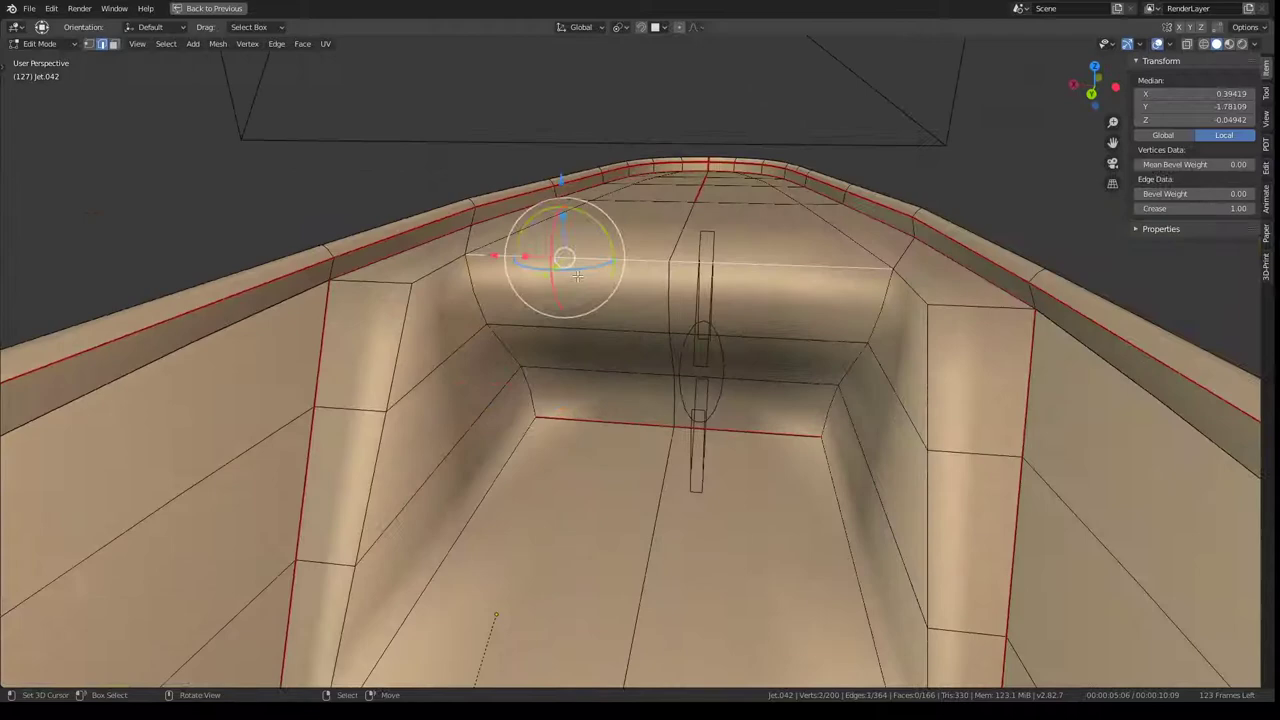
pyautogui.click(673, 296)
pyautogui.click(471, 294)
pyautogui.moveTo(471, 294); pyautogui.dragTo(914, 155, button='middle')
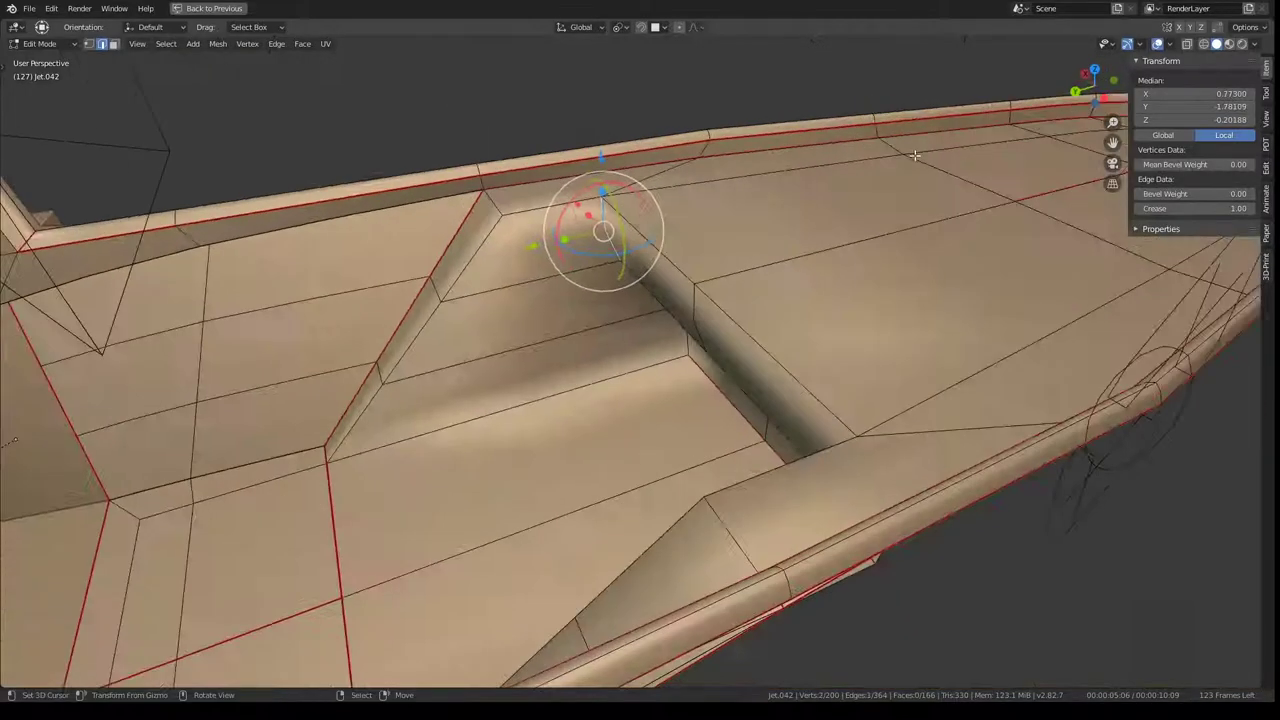
pyautogui.press('s')
pyautogui.press('y')
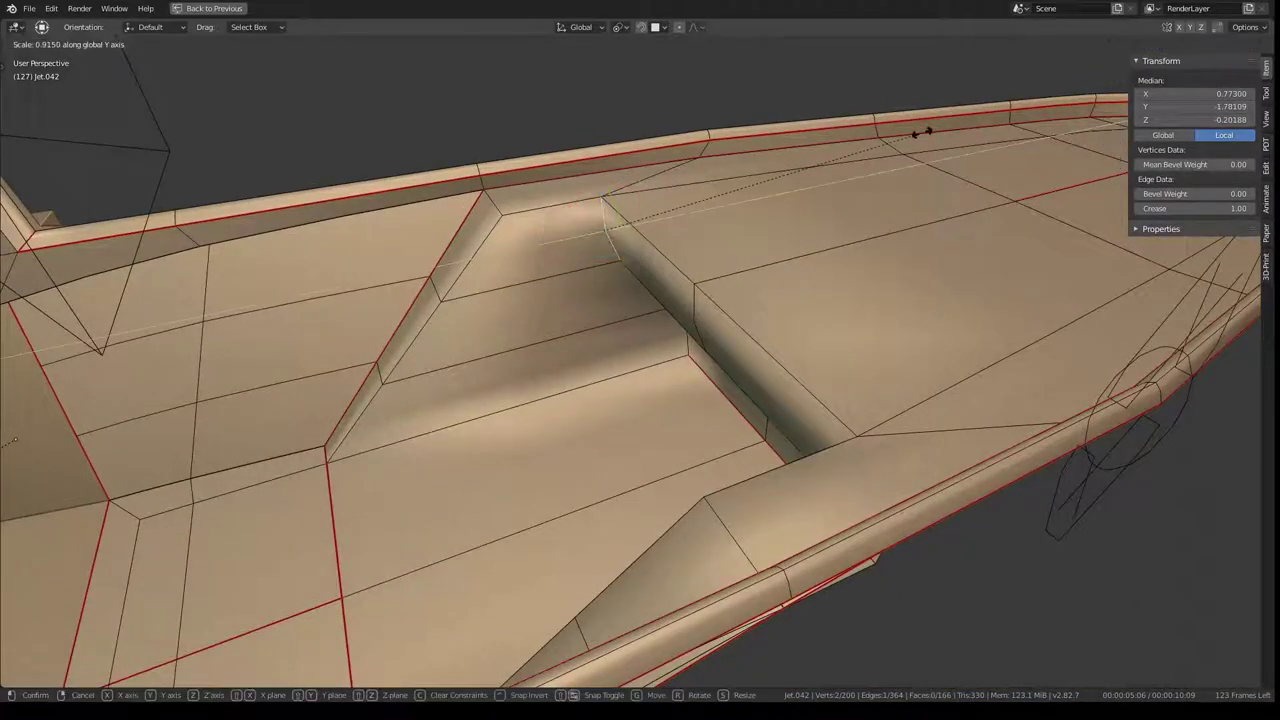
pyautogui.press('Return')
# Step: Select the edge at the step corner and move it into a new position
pyautogui.moveTo(920, 133)
pyautogui.mouseDown(button='middle')
pyautogui.moveTo(621, 260)
pyautogui.moveTo(465, 410)
pyautogui.mouseUp(button='middle')
pyautogui.click(449, 418)
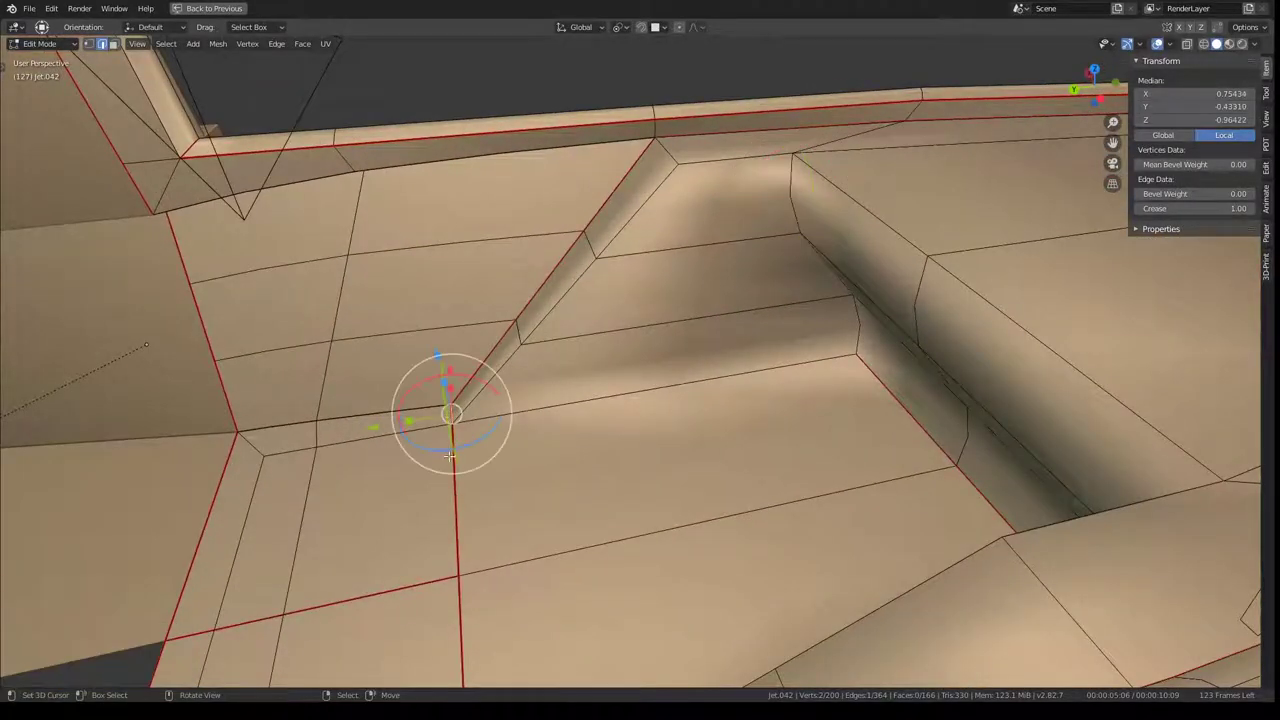
pyautogui.keyDown('ctrl'); pyautogui.click(458, 578); pyautogui.keyUp('ctrl')
pyautogui.press('g')
pyautogui.click(274, 524)
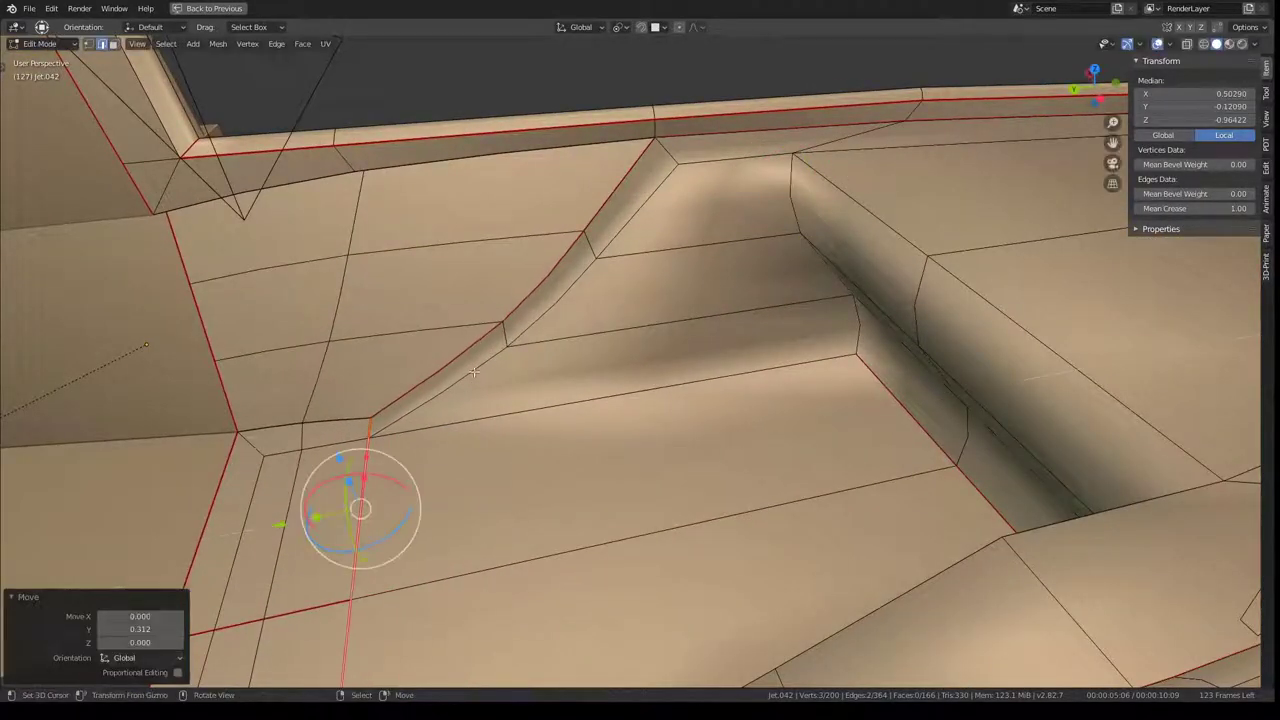
# Step: Move the edge at the top of the slope along Y, finishing with a 0.009 nudge
pyautogui.click(505, 338)
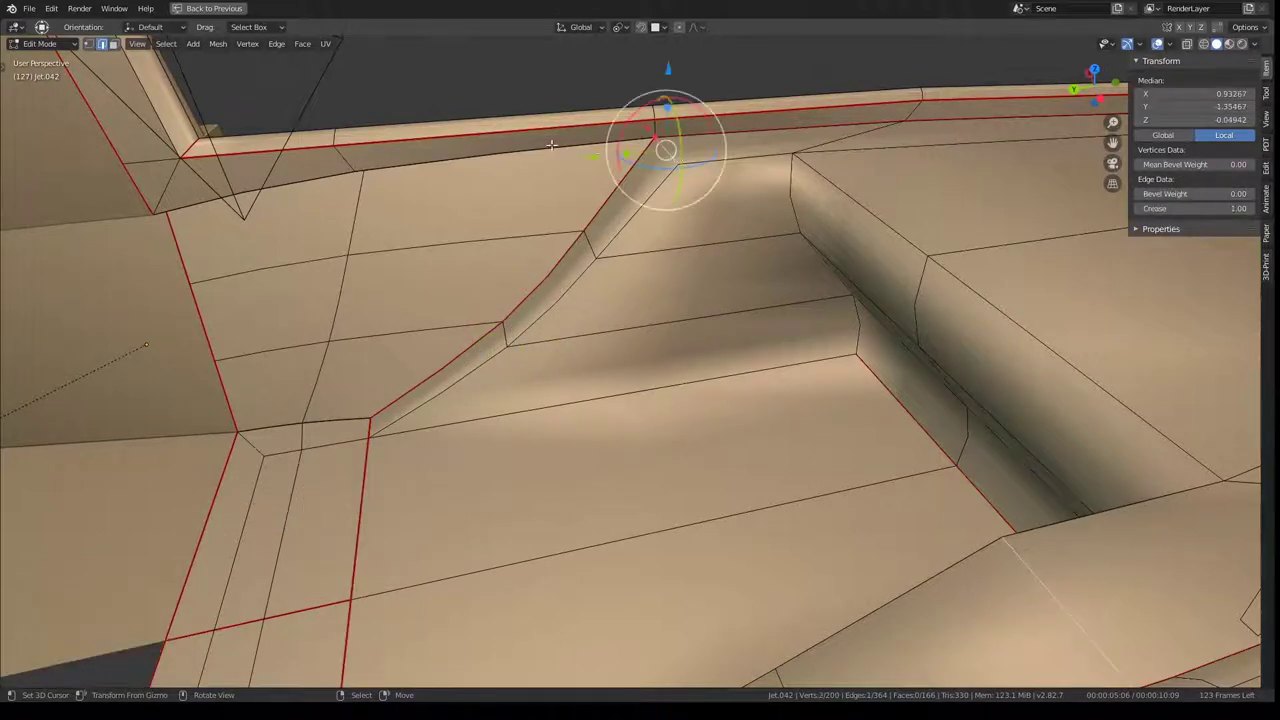
pyautogui.moveTo(592, 155); pyautogui.dragTo(694, 137)
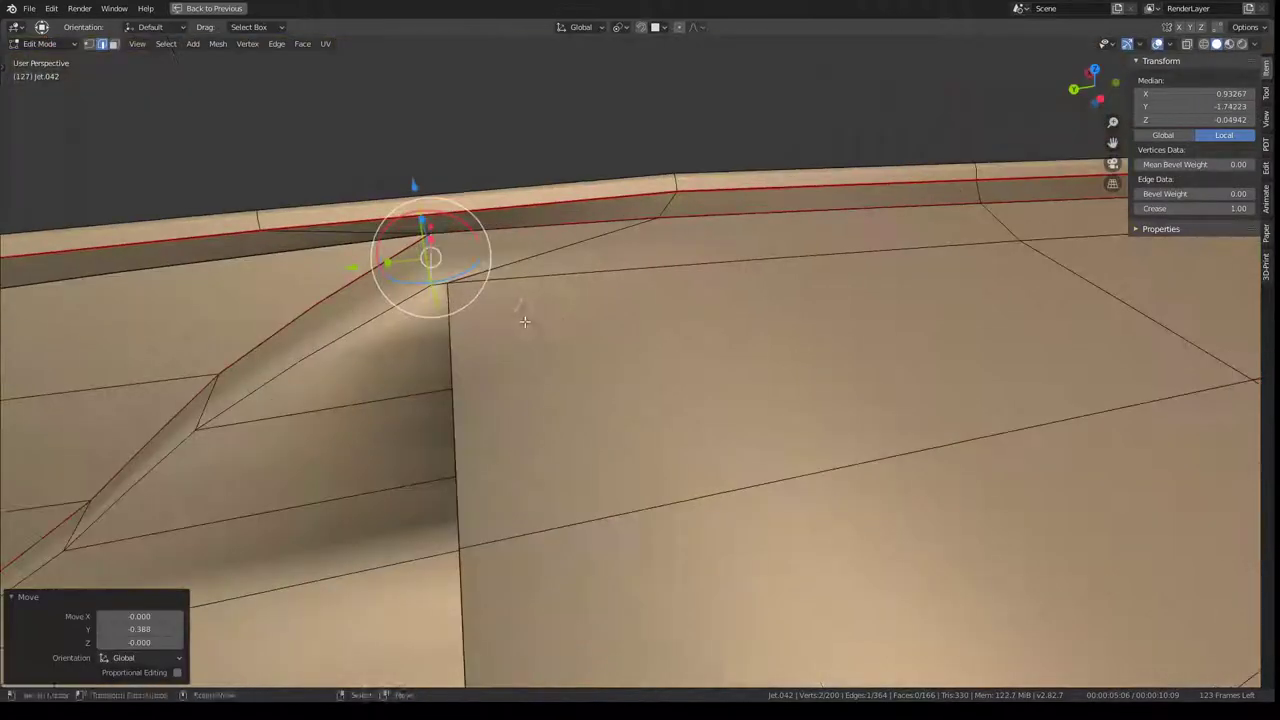
pyautogui.press('r')
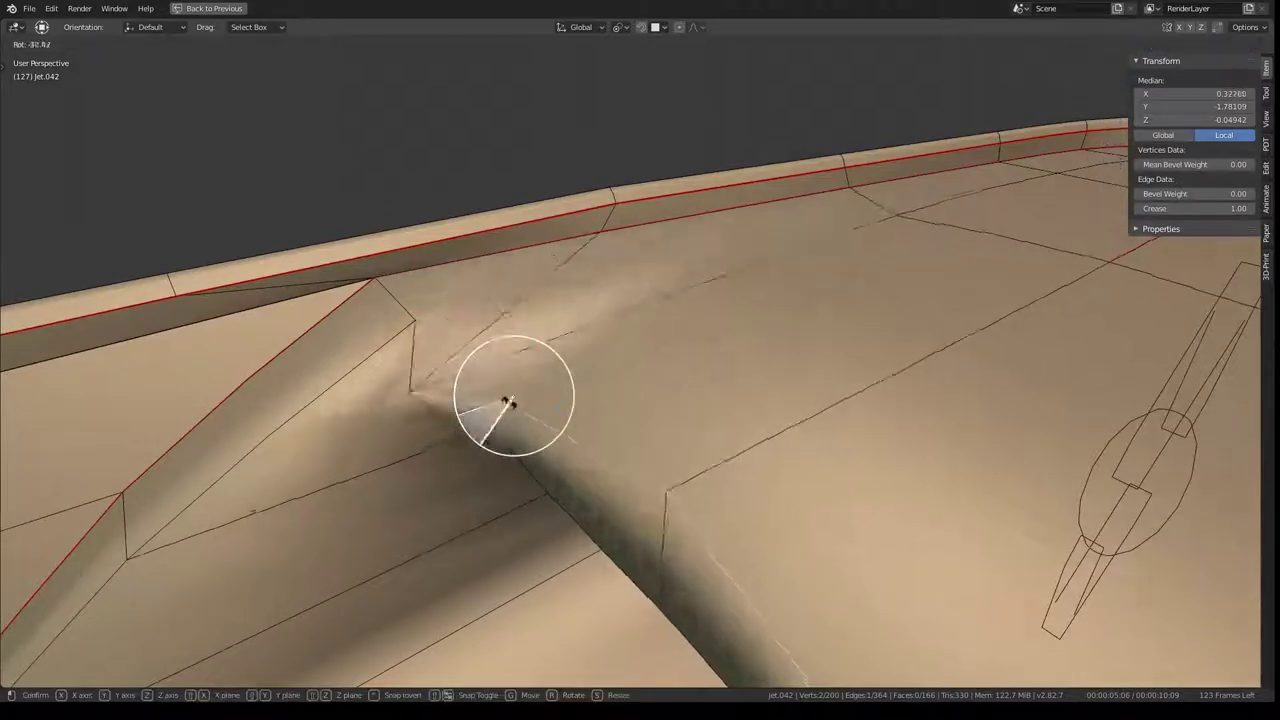
pyautogui.press('g')
pyautogui.press('y')
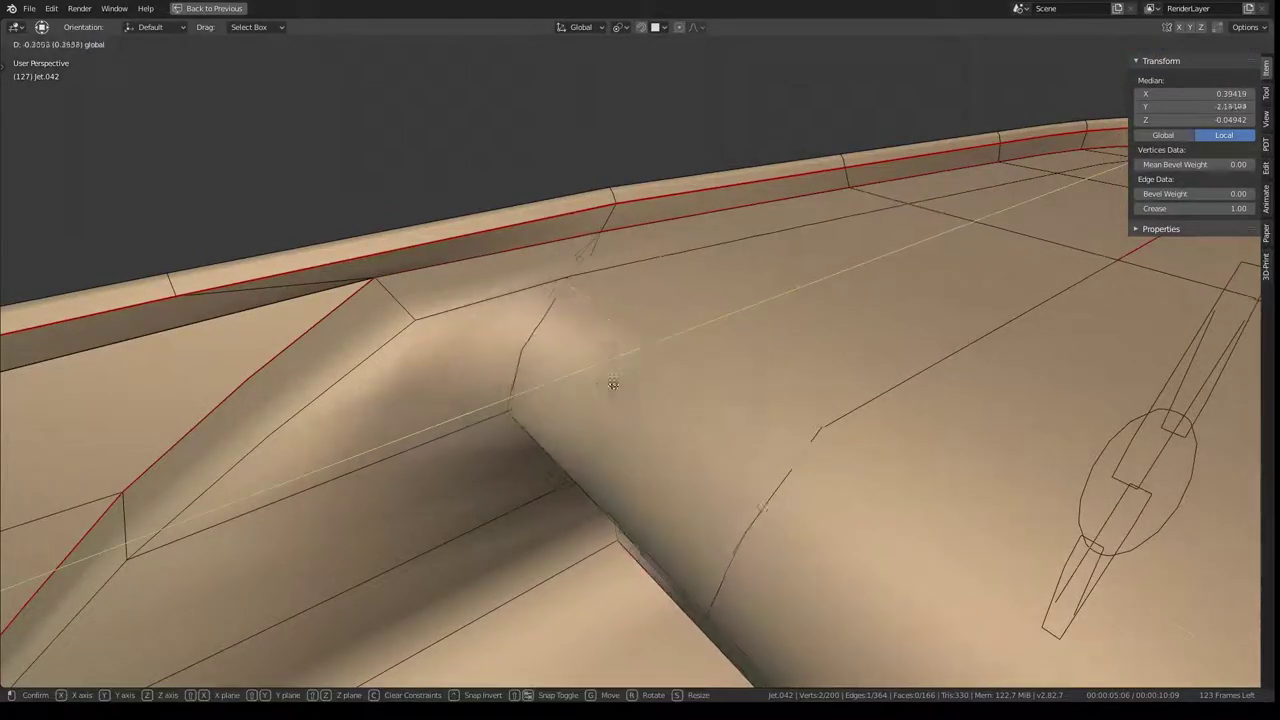
pyautogui.click(613, 385)
pyautogui.moveTo(613, 385)
pyautogui.mouseDown(button='middle')
pyautogui.moveTo(591, 341)
pyautogui.moveTo(663, 382)
pyautogui.mouseUp(button='middle')
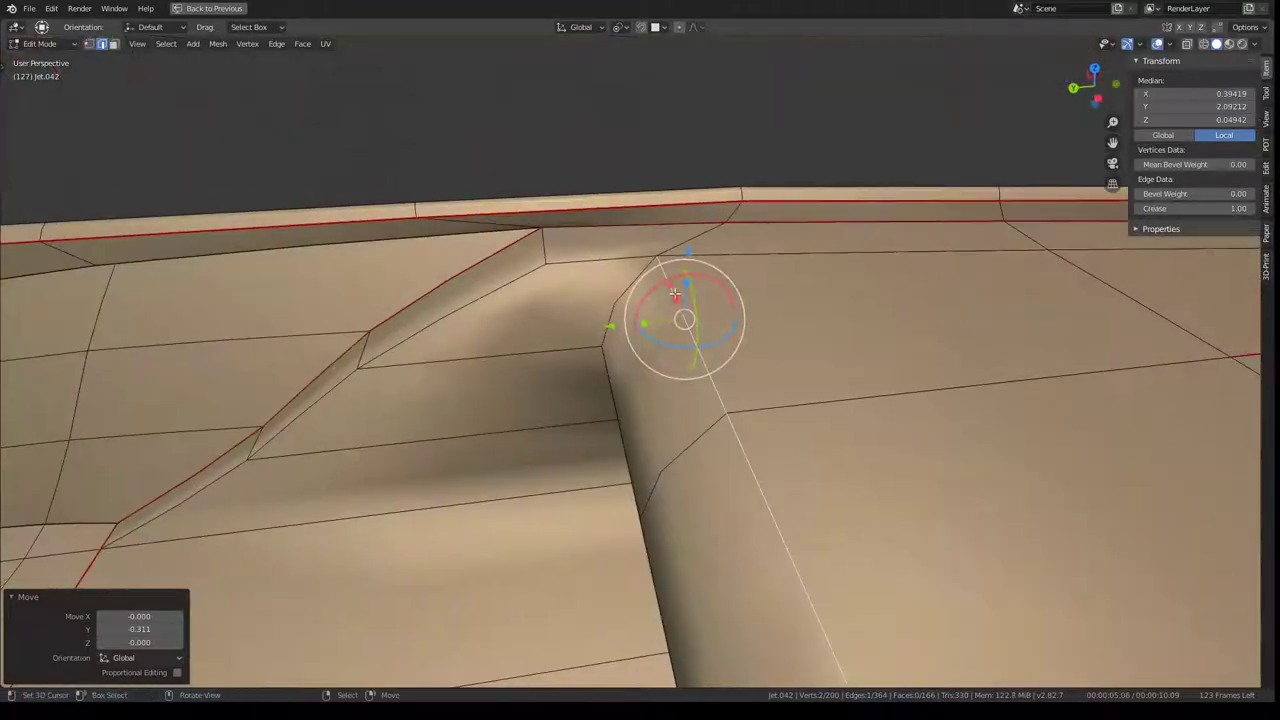
pyautogui.moveTo(675, 293); pyautogui.dragTo(676, 291)
pyautogui.moveTo(676, 291)
pyautogui.mouseDown(button='middle')
pyautogui.moveTo(654, 150)
pyautogui.moveTo(702, 230)
pyautogui.moveTo(660, 280)
pyautogui.mouseUp(button='middle')
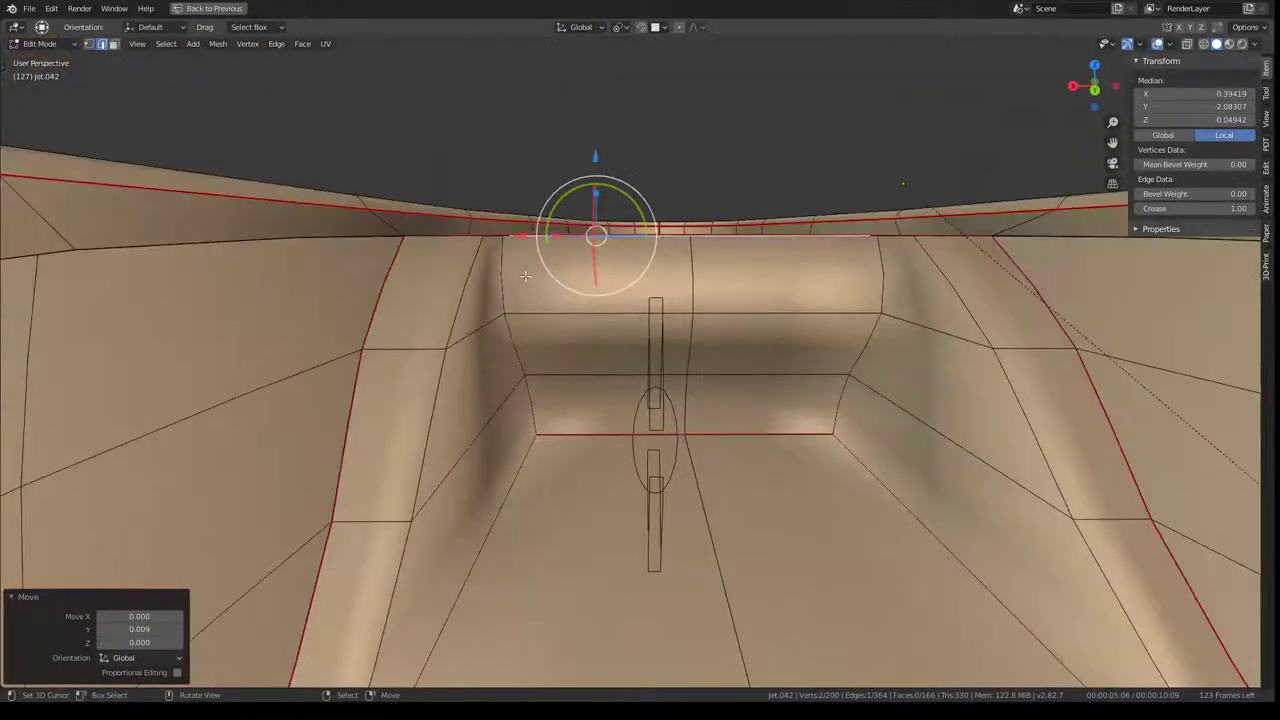
# Step: Flatten an edge path in the cockpit trough to zero scale along X
pyautogui.click(492, 276)
pyautogui.keyDown('ctrl'); pyautogui.click(605, 350); pyautogui.keyUp('ctrl')
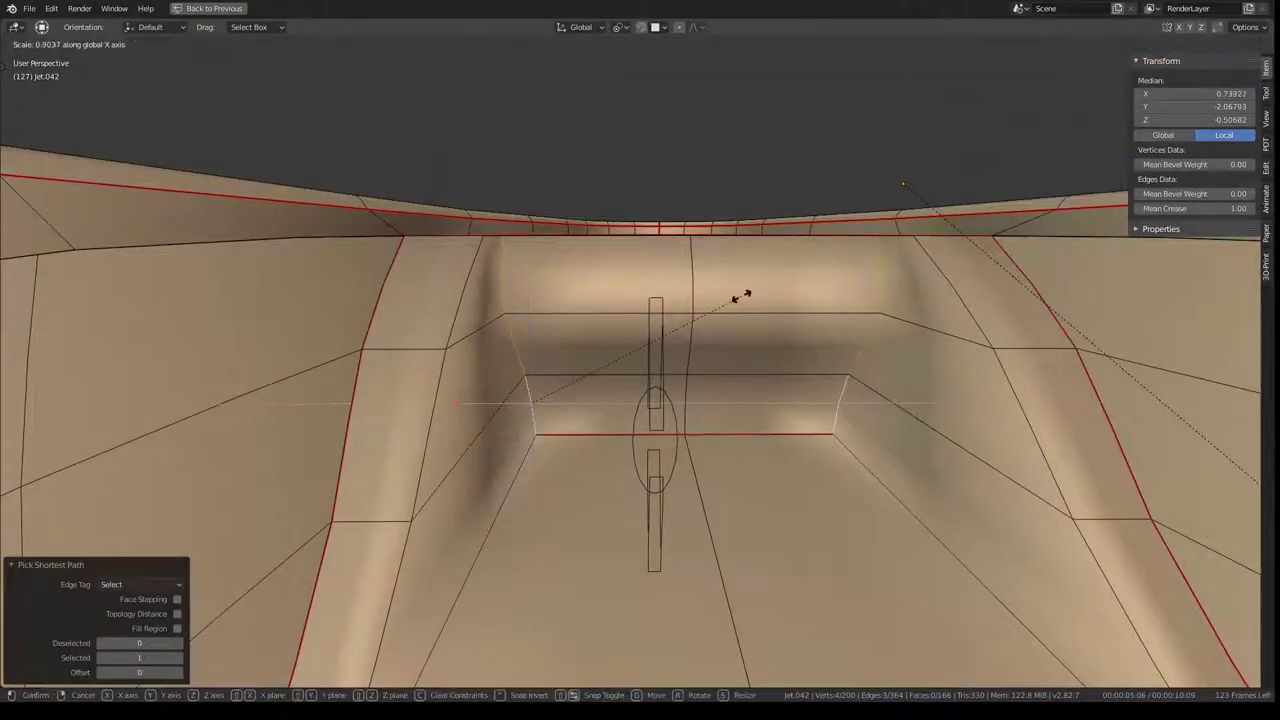
pyautogui.press('x')
pyautogui.press('0')
pyautogui.press('Return')
# Step: Select an edge loop on the trough side and flatten it with sx0
pyautogui.moveTo(766, 291)
pyautogui.mouseDown(button='middle')
pyautogui.moveTo(719, 351)
pyautogui.moveTo(514, 371)
pyautogui.moveTo(501, 336)
pyautogui.moveTo(565, 275)
pyautogui.mouseUp(button='middle')
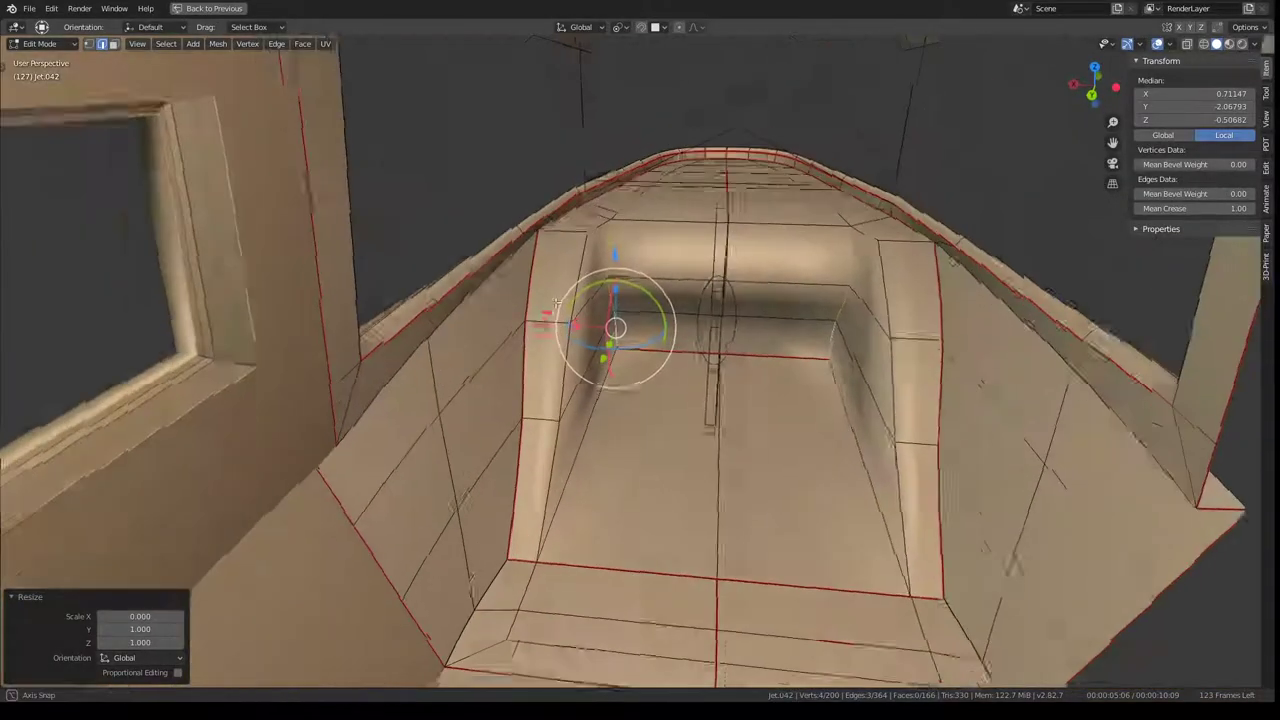
pyautogui.click(565, 275)
pyautogui.keyDown('ctrl'); pyautogui.click(563, 228); pyautogui.keyUp('ctrl')
pyautogui.write('s')
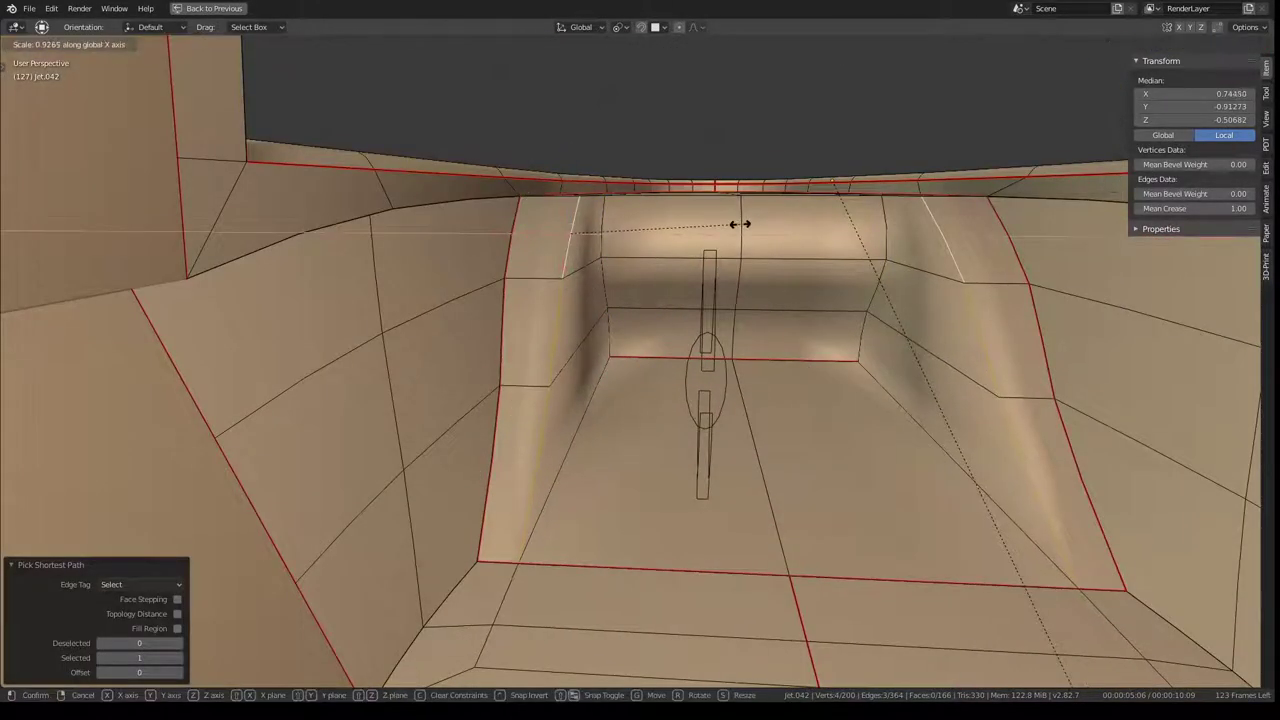
pyautogui.write('x0')
pyautogui.press('Return')
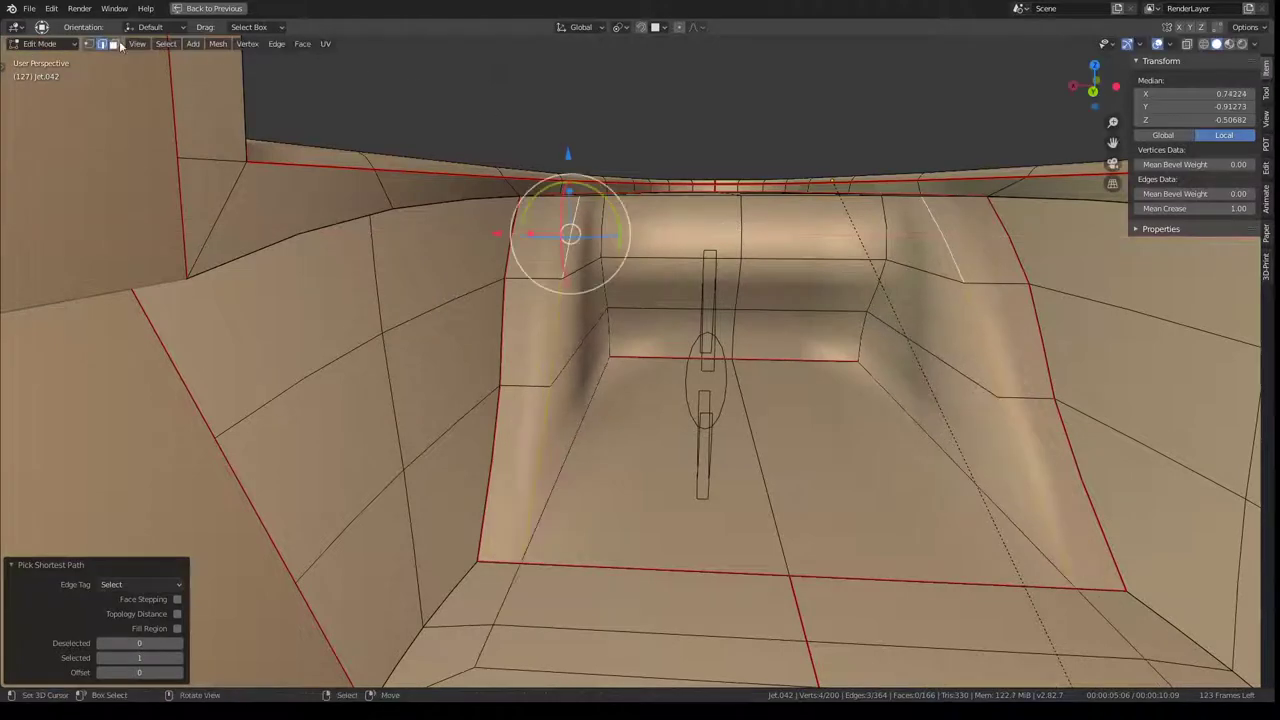
# Step: In face mode, flatten the sloped faces on both trough sides along X and shift them along X
pyautogui.click(113, 44)
pyautogui.click(586, 229)
pyautogui.keyDown('ctrl'); pyautogui.click(930, 260); pyautogui.keyUp('ctrl')
pyautogui.press('s')
pyautogui.press('x')
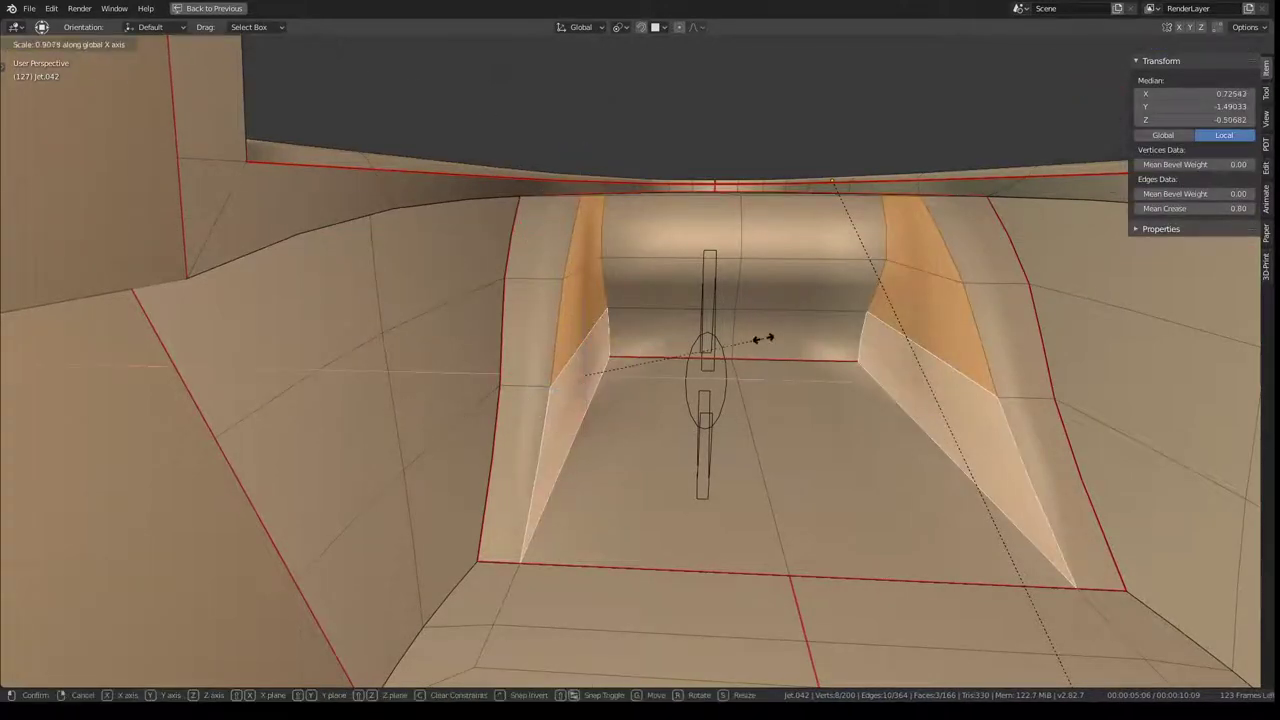
pyautogui.press('Return')
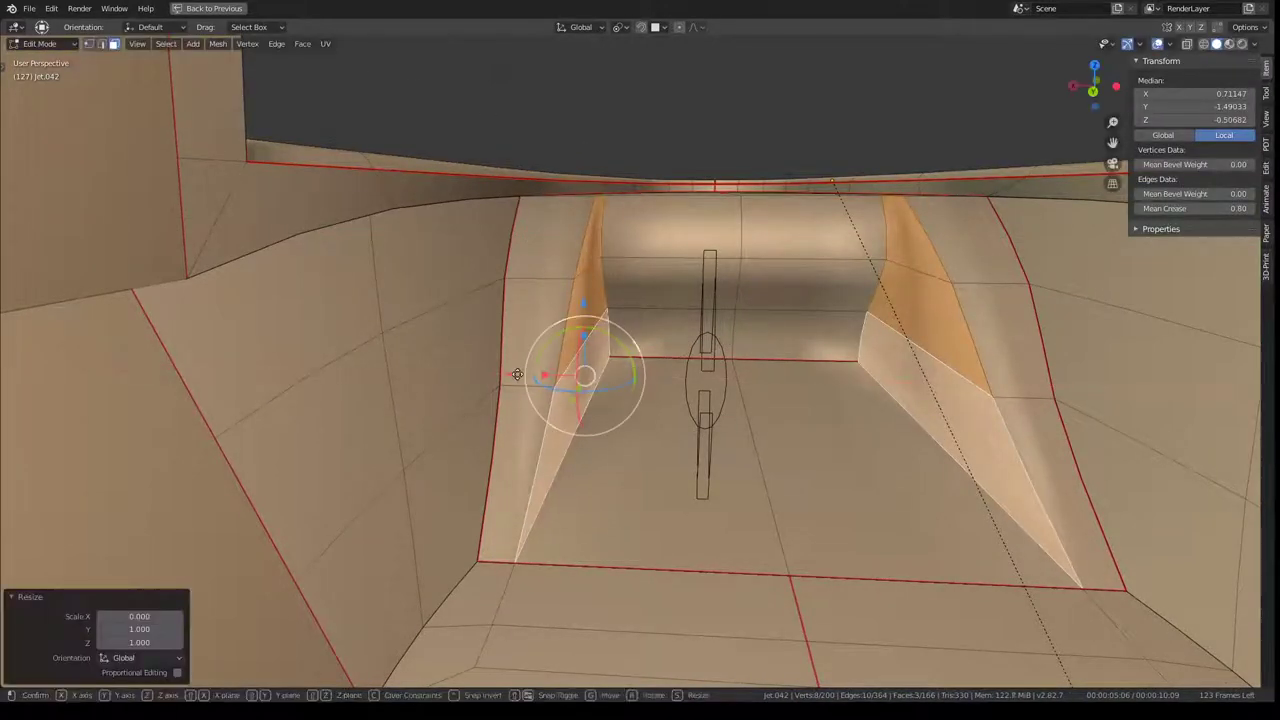
pyautogui.press('g')
pyautogui.press('x')
pyautogui.click(529, 371)
pyautogui.moveTo(529, 371)
pyautogui.mouseDown(button='middle')
pyautogui.moveTo(786, 291)
pyautogui.moveTo(604, 260)
pyautogui.moveTo(400, 200)
pyautogui.mouseUp(button='middle')
# Step: Back in edge mode, move a trough-side edge 0.144 along X
pyautogui.click(102, 45)
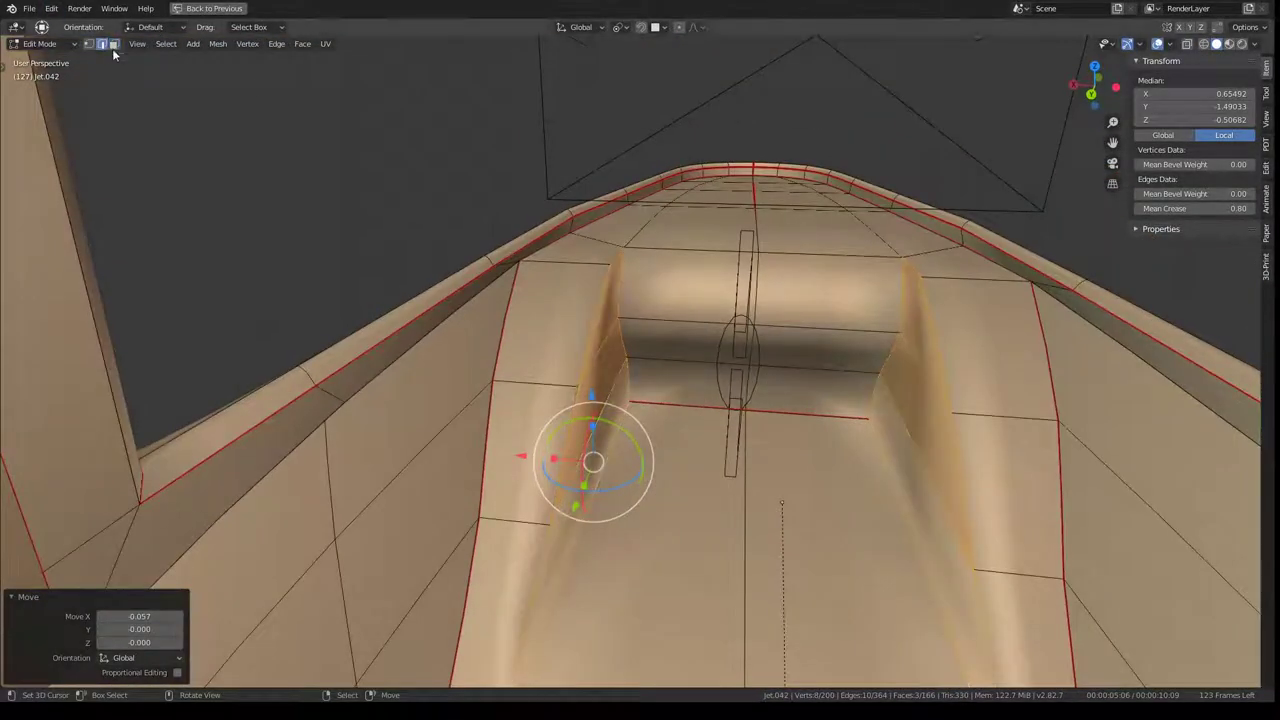
pyautogui.click(617, 255)
pyautogui.press('g')
pyautogui.press('x')
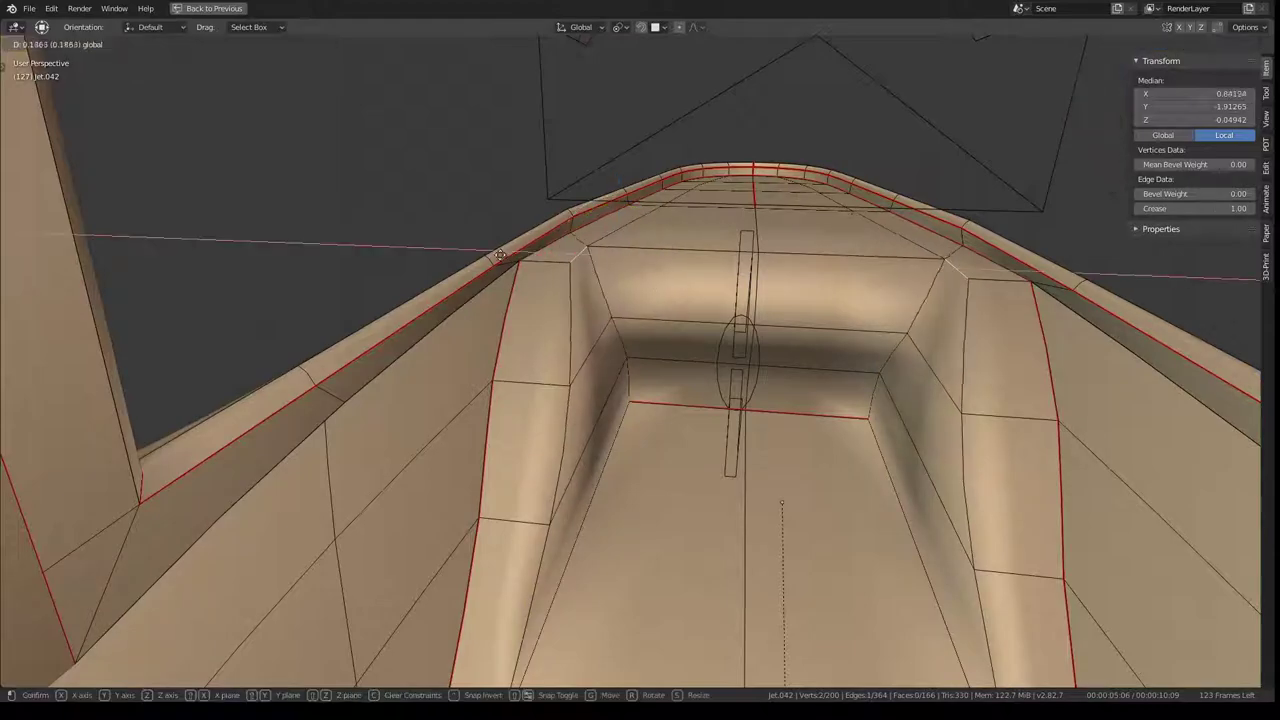
pyautogui.click(509, 257)
pyautogui.moveTo(509, 257)
pyautogui.mouseDown(button='middle')
pyautogui.moveTo(511, 270)
pyautogui.moveTo(647, 203)
pyautogui.moveTo(686, 248)
pyautogui.mouseUp(button='middle')
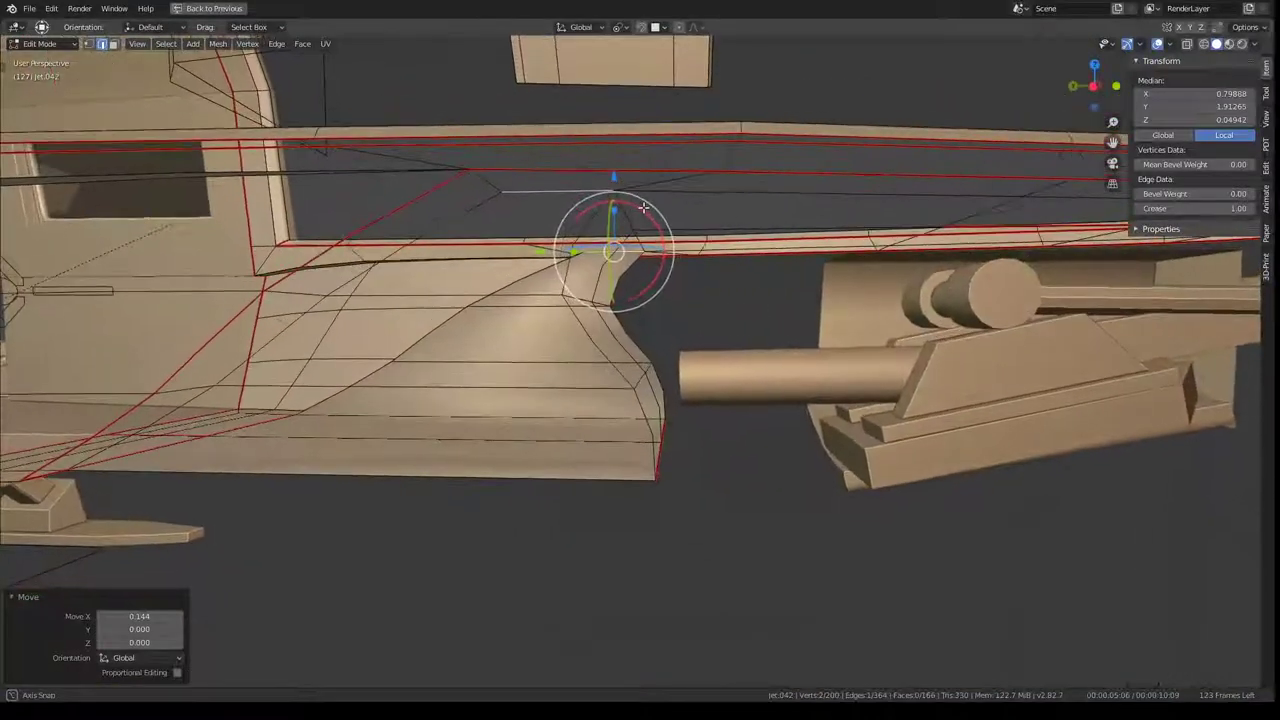
# Step: Push the step's front corner vertex back along Y
pyautogui.click(663, 430)
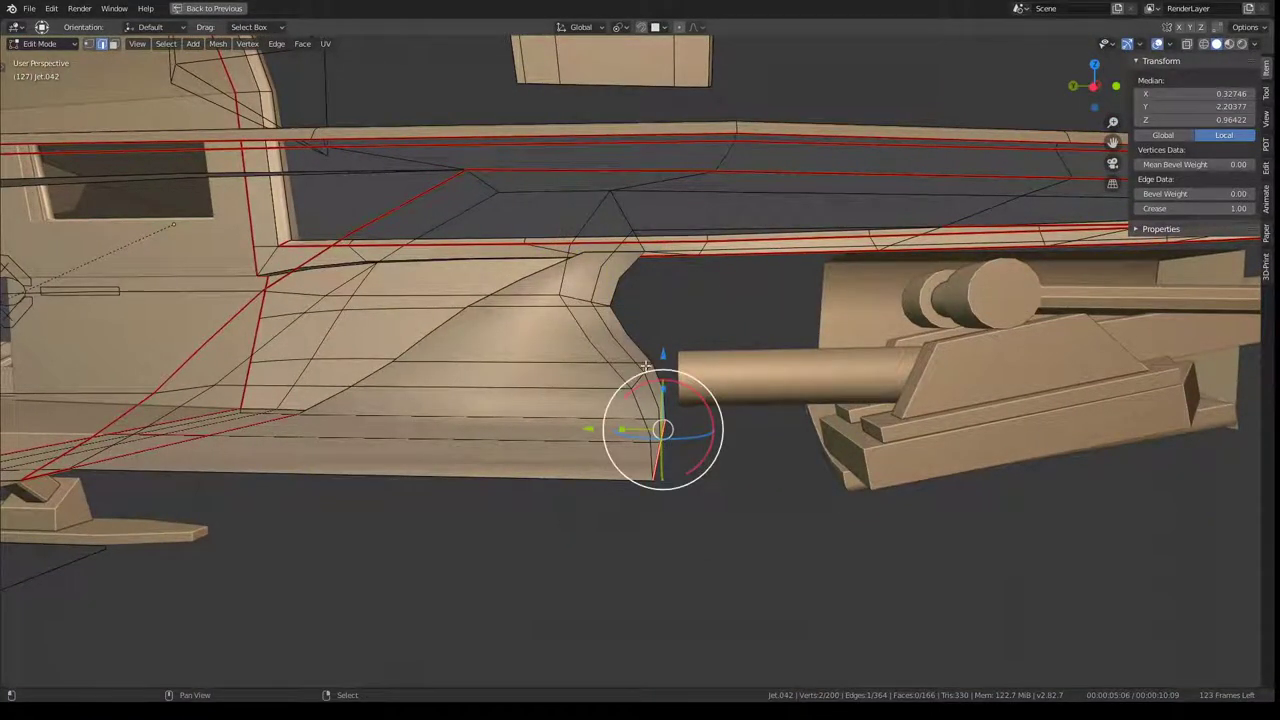
pyautogui.press('g')
pyautogui.press('Escape')
pyautogui.press('g')
pyautogui.press('y')
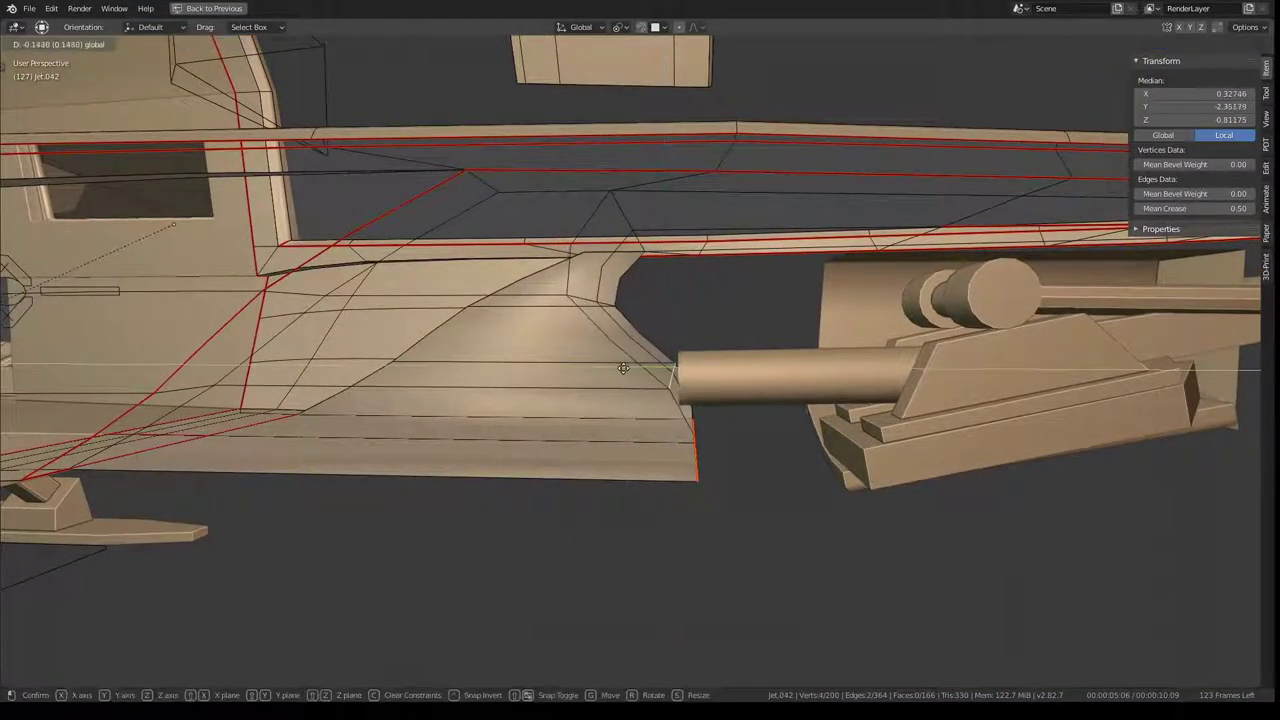
pyautogui.click(605, 371)
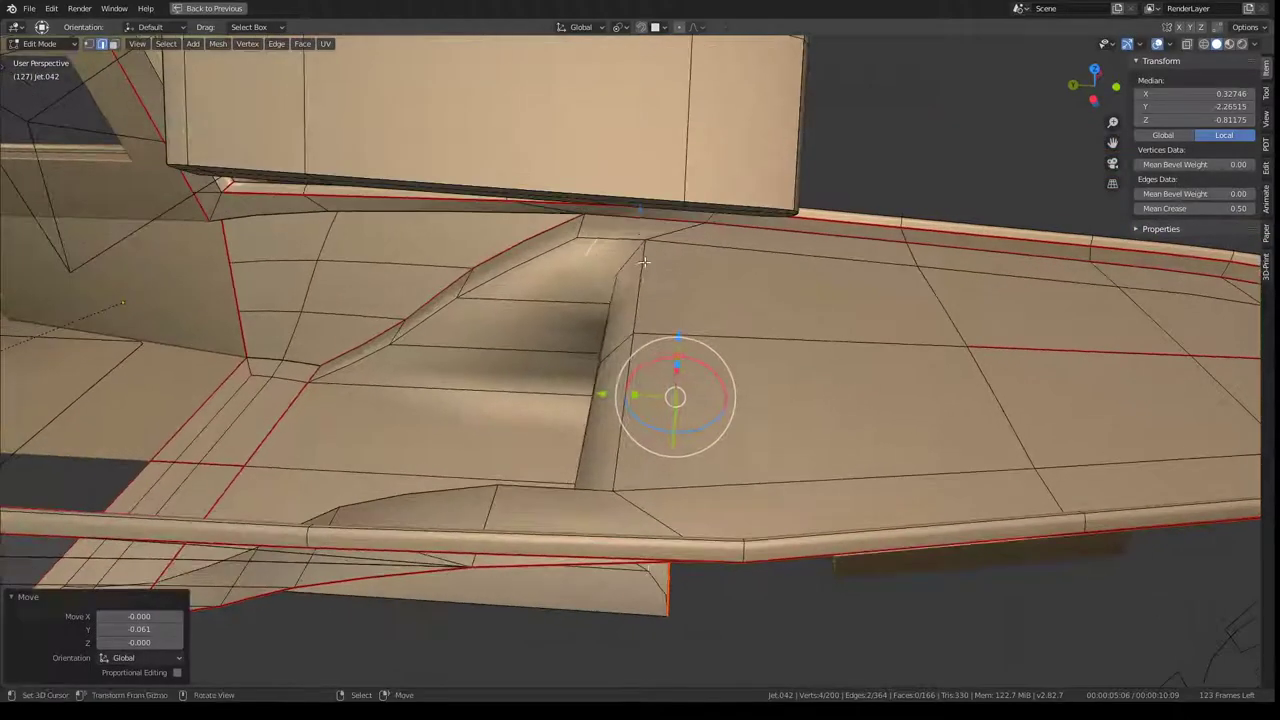
pyautogui.moveTo(605, 371)
pyautogui.mouseDown(button='middle')
pyautogui.moveTo(522, 229)
pyautogui.moveTo(624, 347)
pyautogui.moveTo(737, 230)
pyautogui.mouseUp(button='middle')
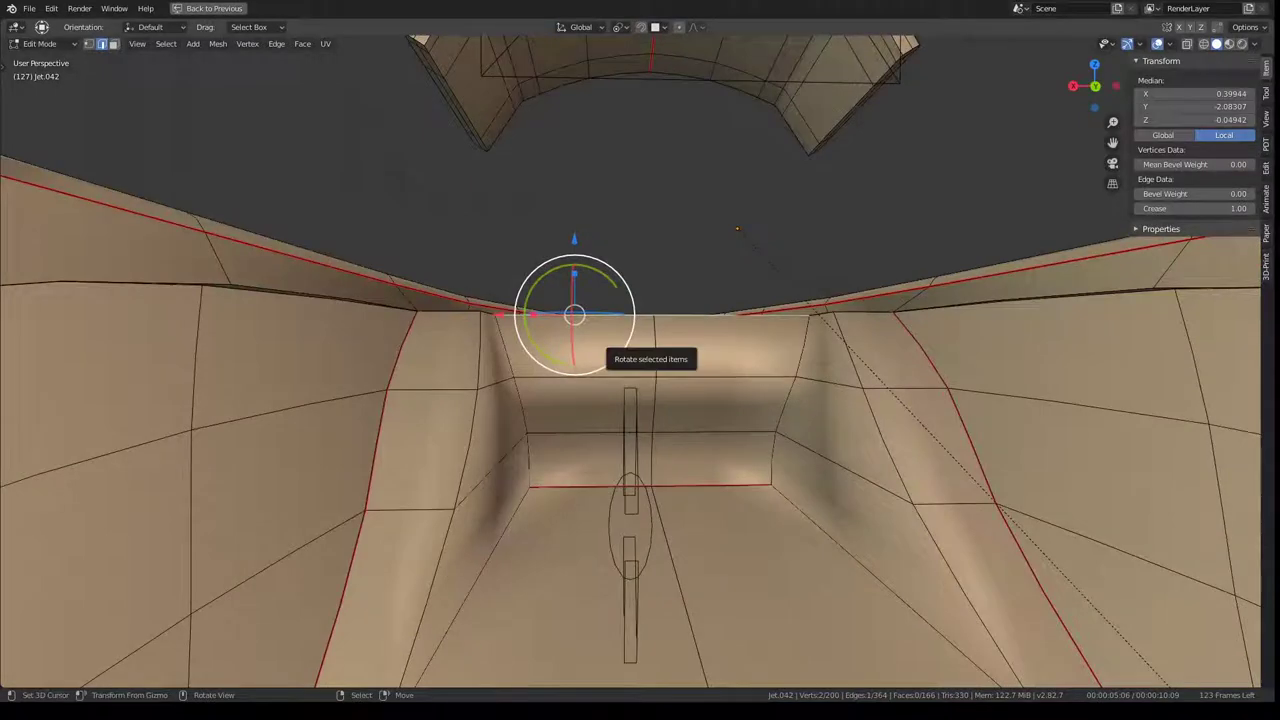
# Step: Flatten the selected trough vertices to zero width on X
pyautogui.moveTo(480, 350); pyautogui.dragTo(497, 444, button='middle')
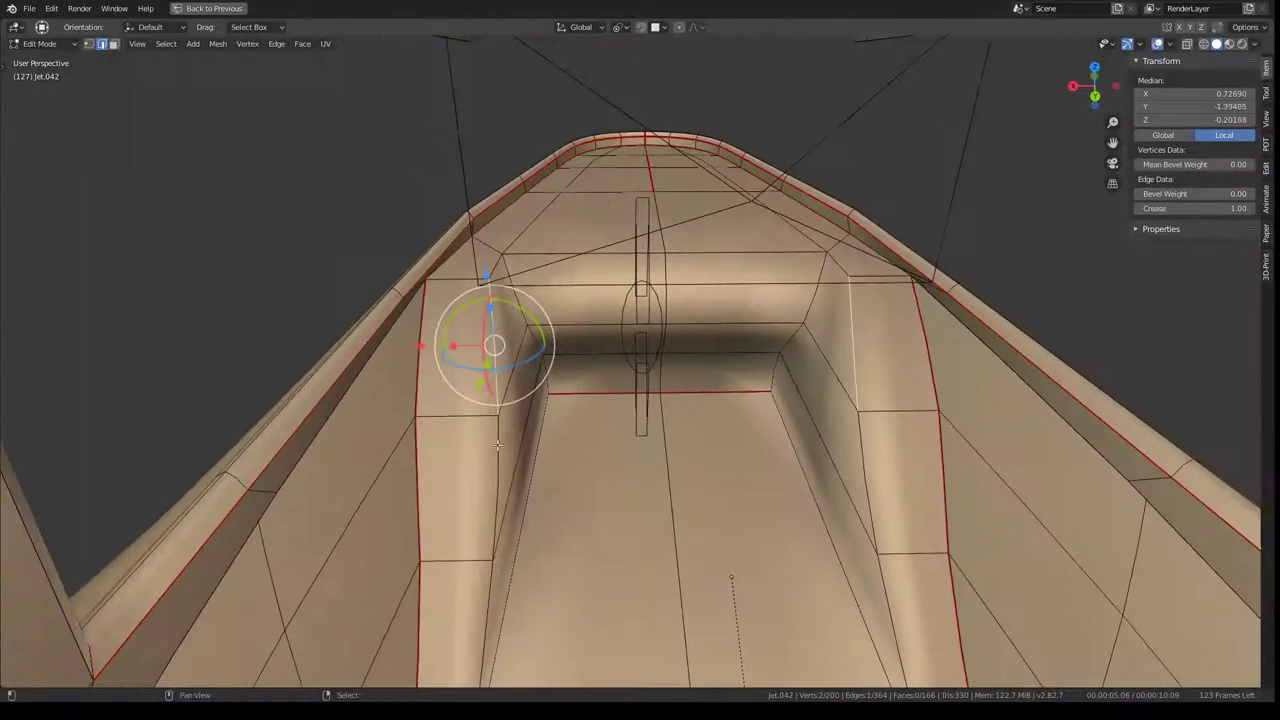
pyautogui.moveTo(480, 581); pyautogui.dragTo(660, 400, button='middle')
pyautogui.press('s')
pyautogui.press('x')
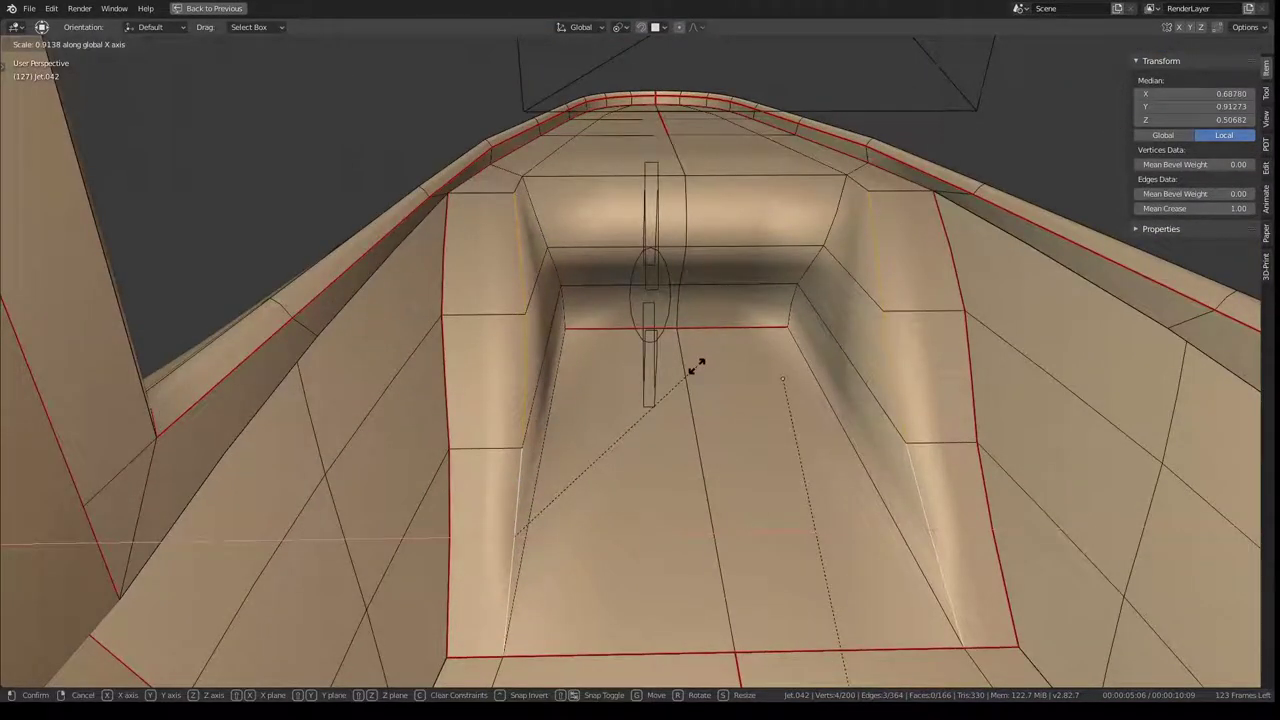
pyautogui.write('0')
pyautogui.press('Return')
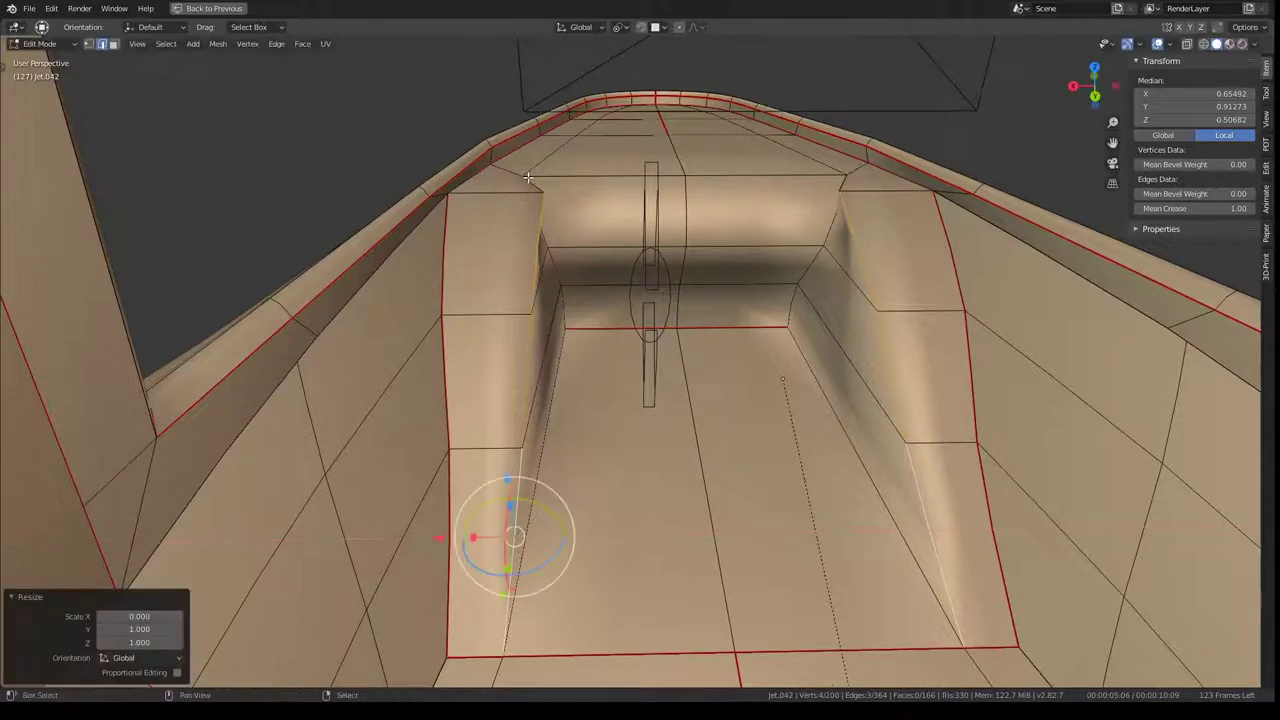
# Step: Flatten the upper side-wall vertices to 0 on X
pyautogui.keyDown('alt'); pyautogui.click(528, 177); pyautogui.keyUp('alt')
pyautogui.press('s')
pyautogui.press('x')
pyautogui.press('0')
pyautogui.press('Return')
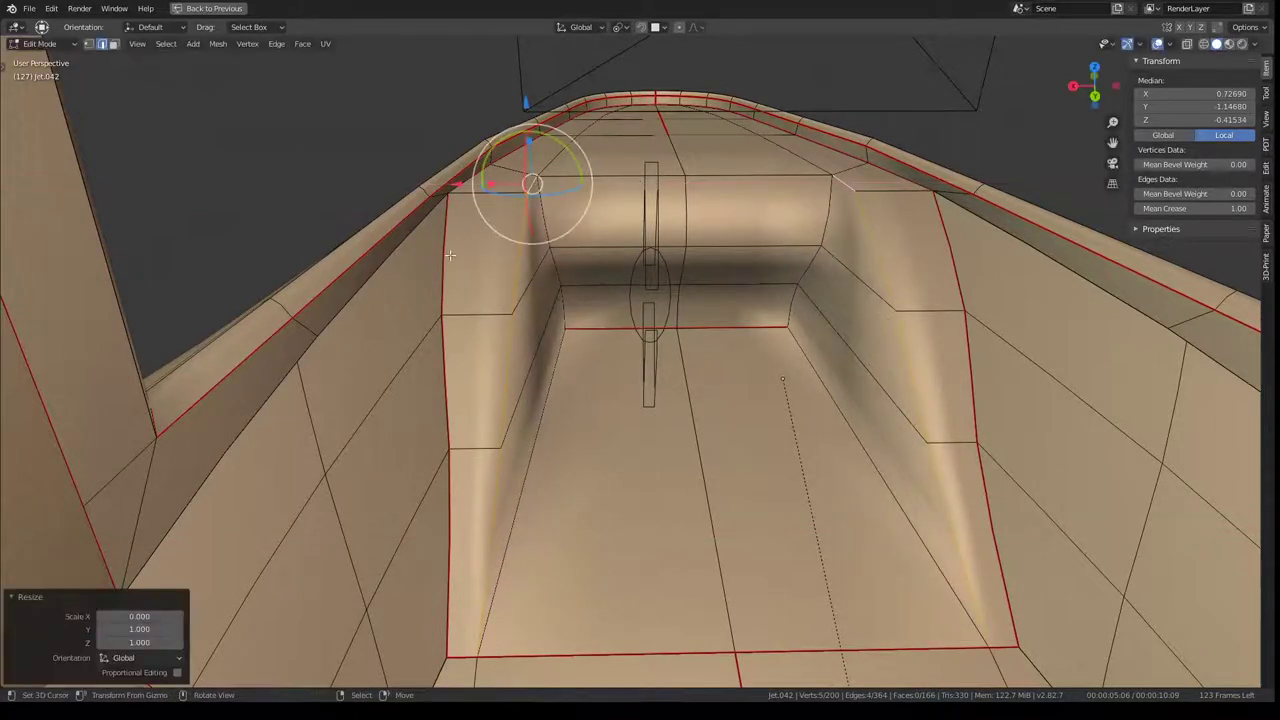
pyautogui.moveTo(450, 256); pyautogui.dragTo(569, 280, button='middle')
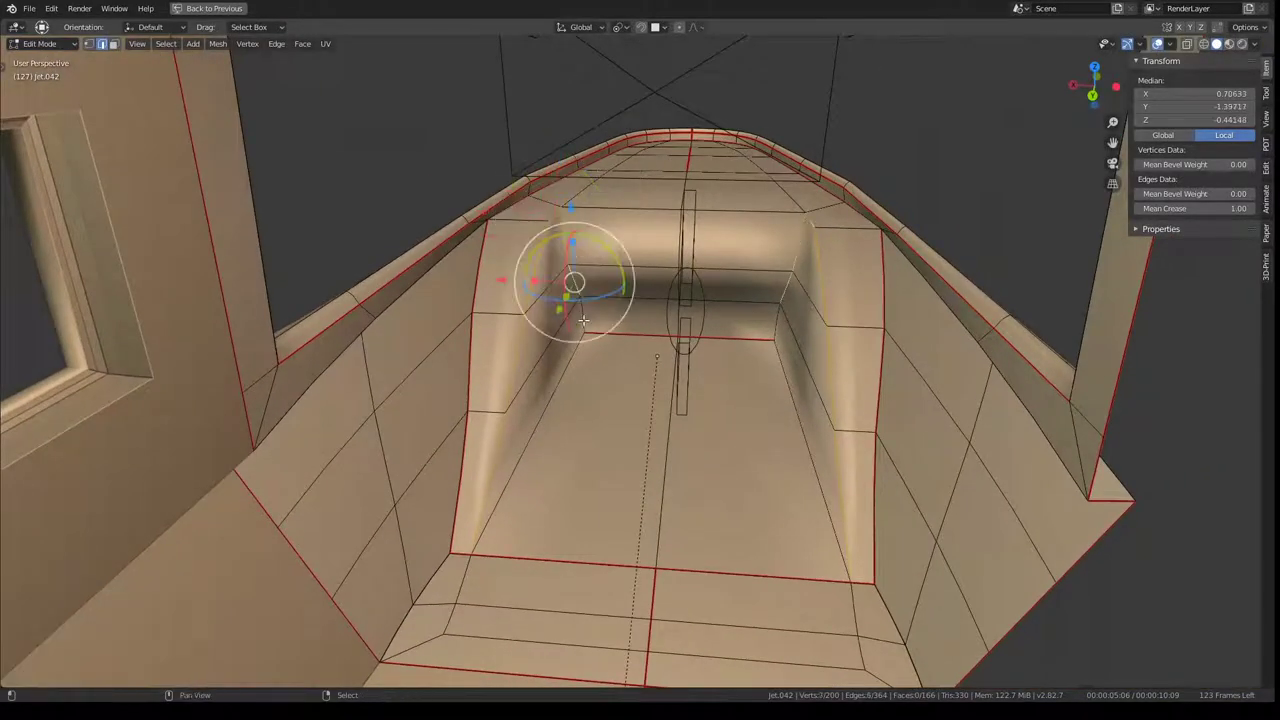
# Step: Flatten the inner ledge vertices to 0 on X, then tilt the selection about 10 degrees
pyautogui.keyDown('alt'); pyautogui.click(583, 319); pyautogui.keyUp('alt')
pyautogui.press('s')
pyautogui.press('x')
pyautogui.press('0')
pyautogui.press('Return')
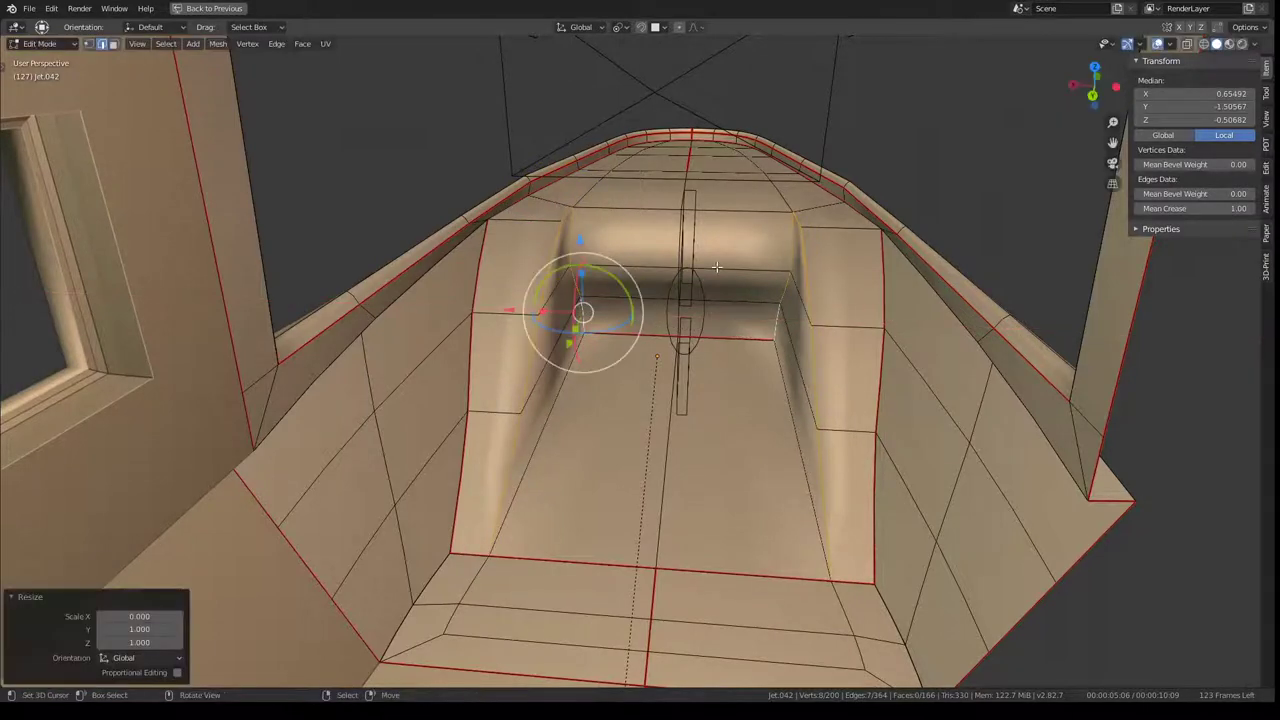
pyautogui.moveTo(786, 343); pyautogui.dragTo(706, 293, button='middle')
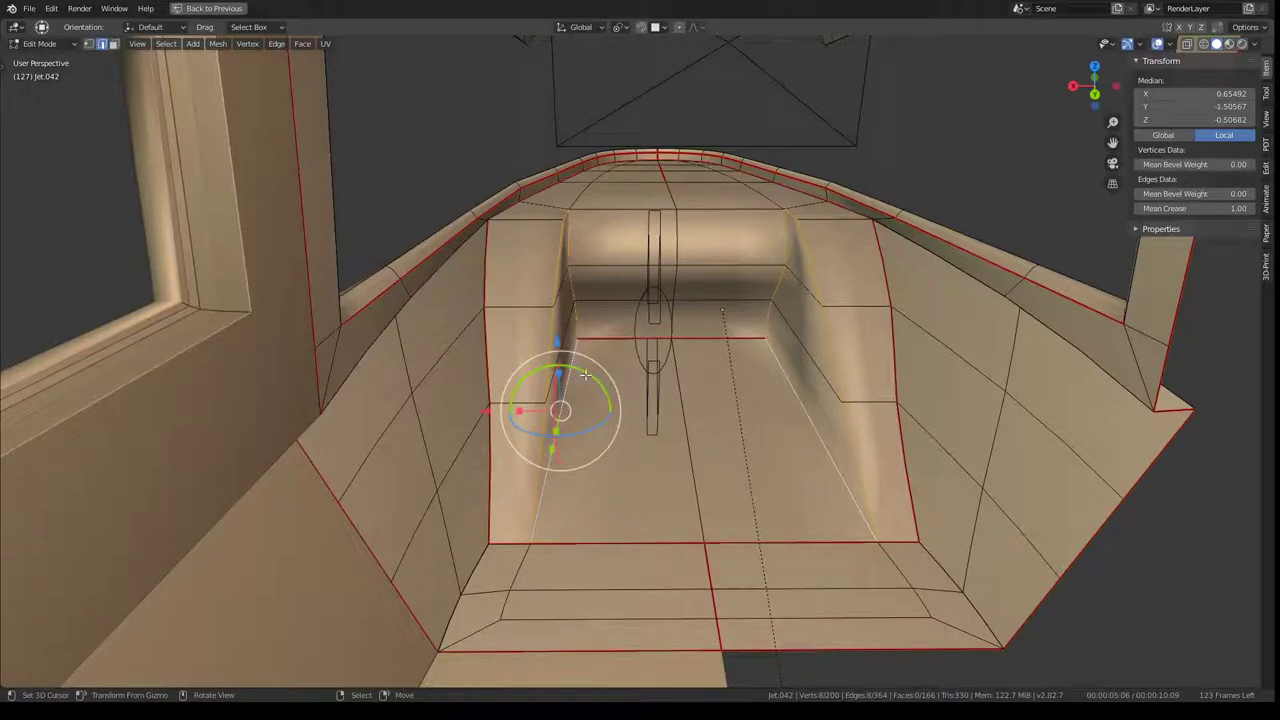
pyautogui.moveTo(585, 374); pyautogui.dragTo(575, 370)
# Step: Confirm the wall vertex tilt and drag the vertices outward to reshape the wall
pyautogui.click(576, 372)
pyautogui.moveTo(576, 372)
pyautogui.mouseDown(button='middle')
pyautogui.moveTo(609, 318)
pyautogui.moveTo(666, 323)
pyautogui.mouseUp(button='middle')
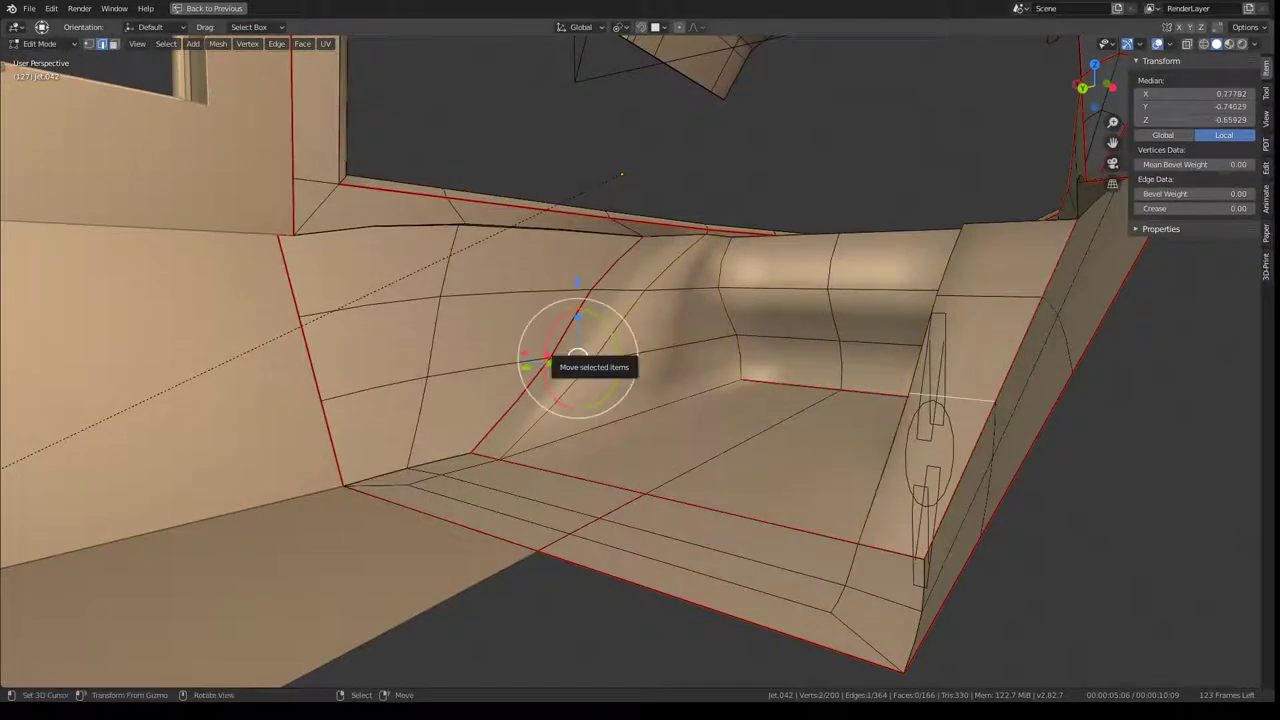
pyautogui.moveTo(577, 357); pyautogui.dragTo(566, 345, button='middle')
pyautogui.moveTo(566, 345); pyautogui.dragTo(434, 371)
# Step: Move the step-corner vertices back 0.257 along Y to lengthen the recess
pyautogui.moveTo(434, 371)
pyautogui.mouseDown(button='middle')
pyautogui.moveTo(746, 234)
pyautogui.moveTo(603, 275)
pyautogui.moveTo(718, 391)
pyautogui.mouseUp(button='middle')
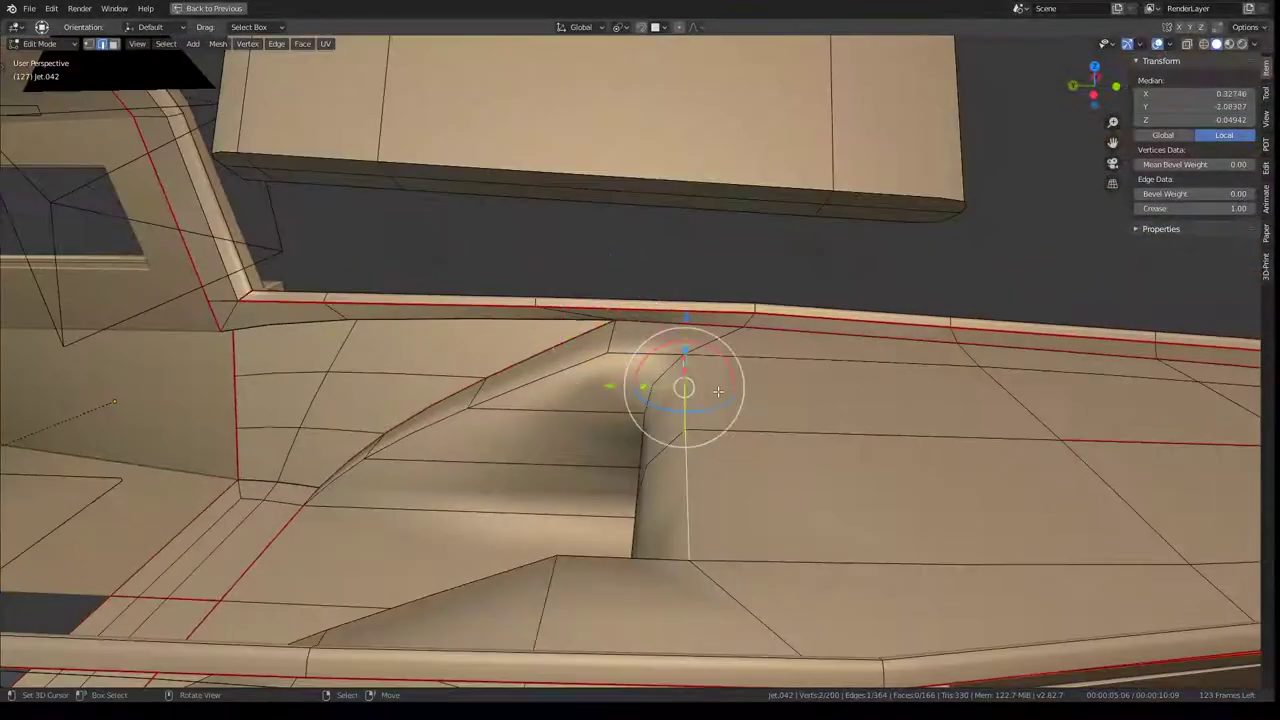
pyautogui.moveTo(621, 376); pyautogui.dragTo(682, 396)
pyautogui.moveTo(682, 396); pyautogui.dragTo(665, 348, button='middle')
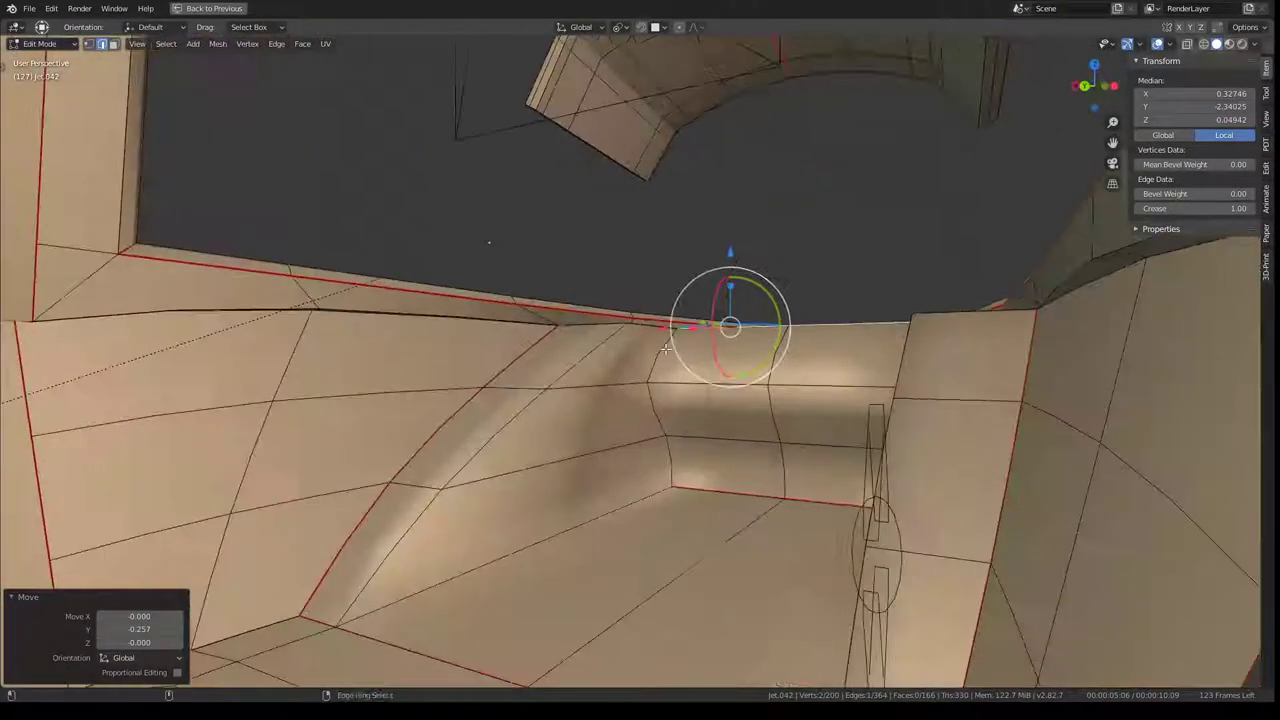
# Step: Grow the selection around the step and subdivide it with one cut
pyautogui.keyDown('alt'); pyautogui.click(700, 328); pyautogui.keyUp('alt')
pyautogui.press('q')
pyautogui.click(759, 332)
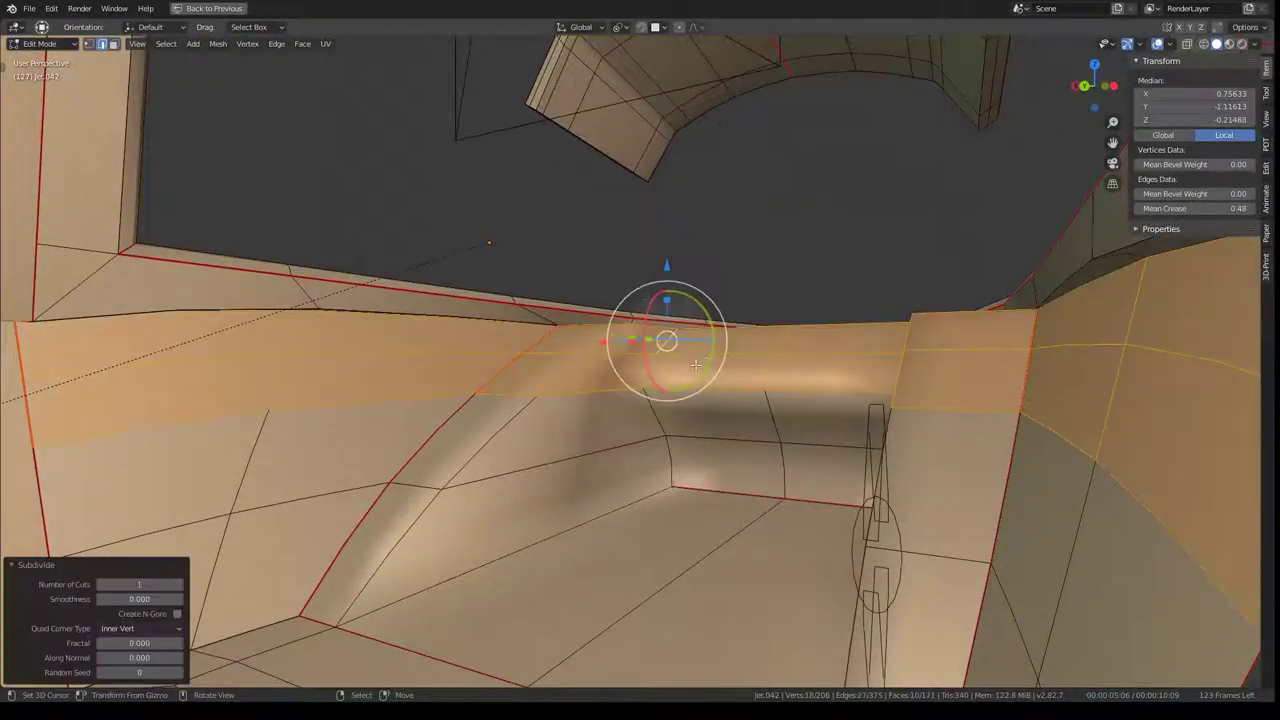
# Step: Shift the new edge sideways and edge-slide it along the neighbouring faces
pyautogui.moveTo(759, 332); pyautogui.dragTo(831, 268, button='middle')
pyautogui.moveTo(634, 378)
pyautogui.mouseDown()
pyautogui.moveTo(594, 389)
pyautogui.moveTo(574, 343)
pyautogui.mouseUp()
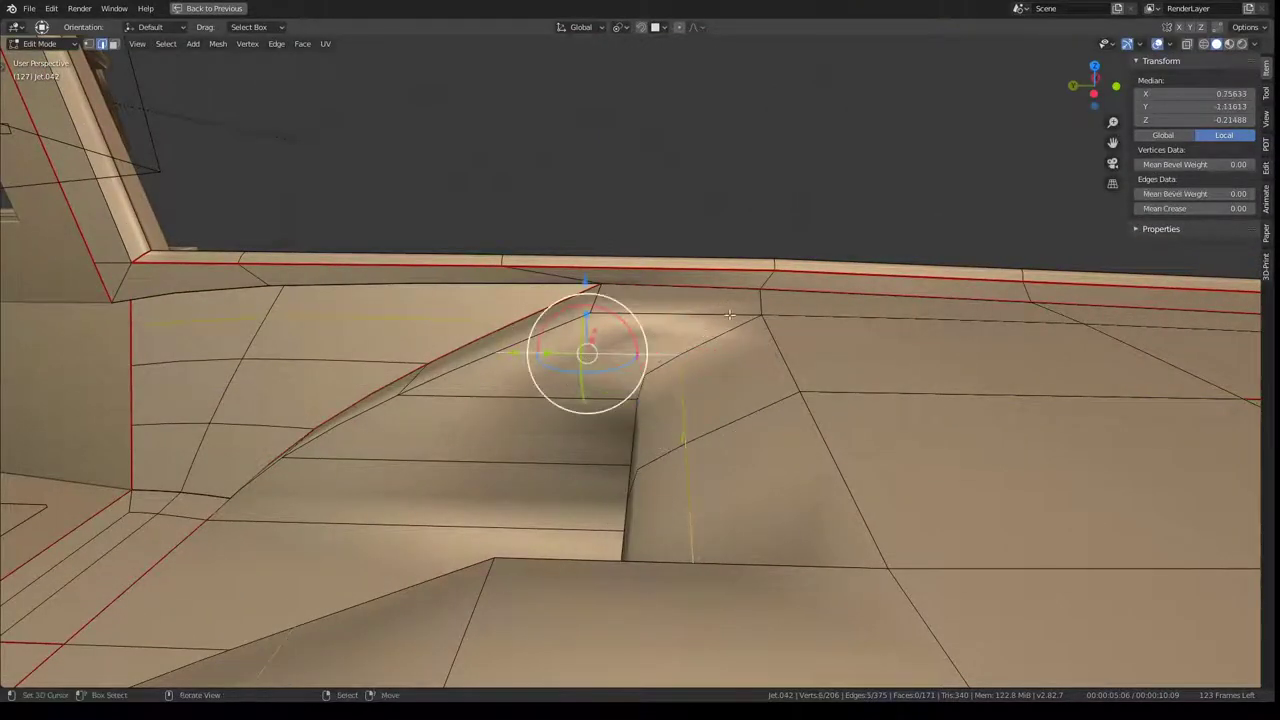
pyautogui.press('g')
pyautogui.press('g')
pyautogui.click(741, 280)
# Step: Slide the edge at the top of the step all the way along, to factor 1.000
pyautogui.moveTo(614, 337); pyautogui.dragTo(718, 376, button='middle')
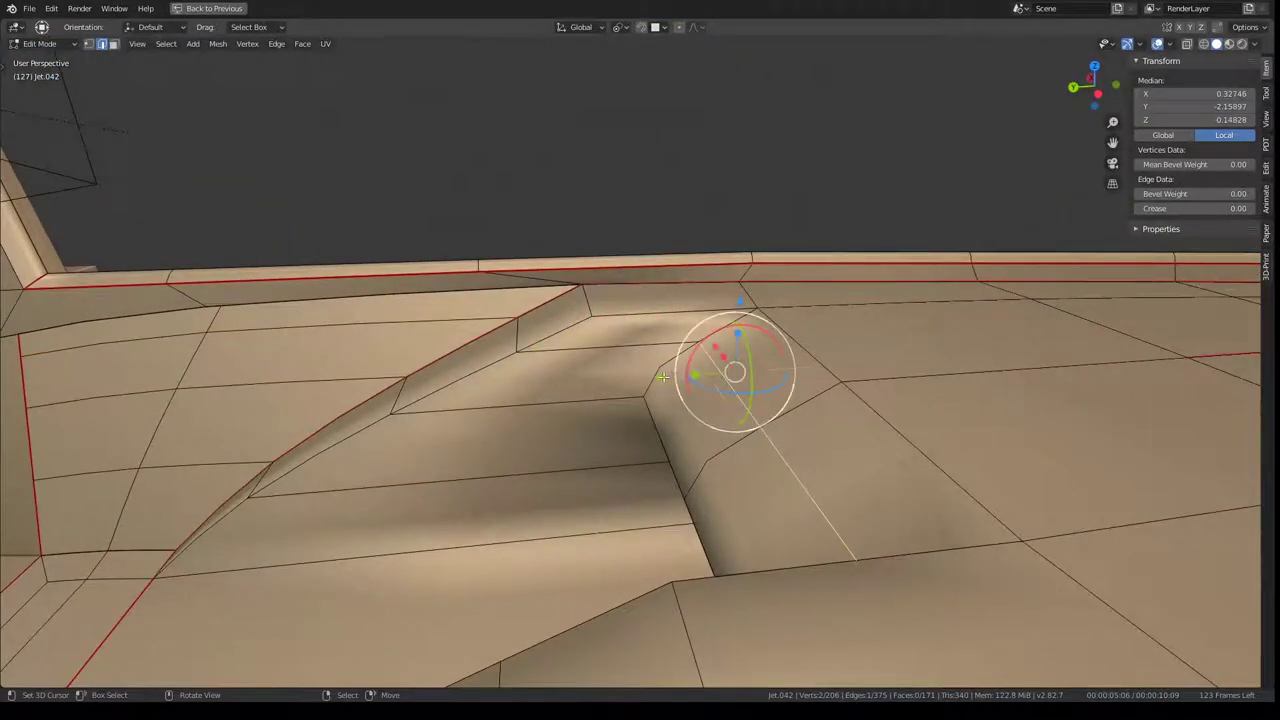
pyautogui.click(663, 377)
pyautogui.click(586, 290)
pyautogui.moveTo(586, 290)
pyautogui.mouseDown(button='middle')
pyautogui.moveTo(634, 254)
pyautogui.moveTo(491, 333)
pyautogui.mouseUp(button='middle')
pyautogui.click(582, 296)
pyautogui.moveTo(582, 296); pyautogui.dragTo(640, 300, button='middle')
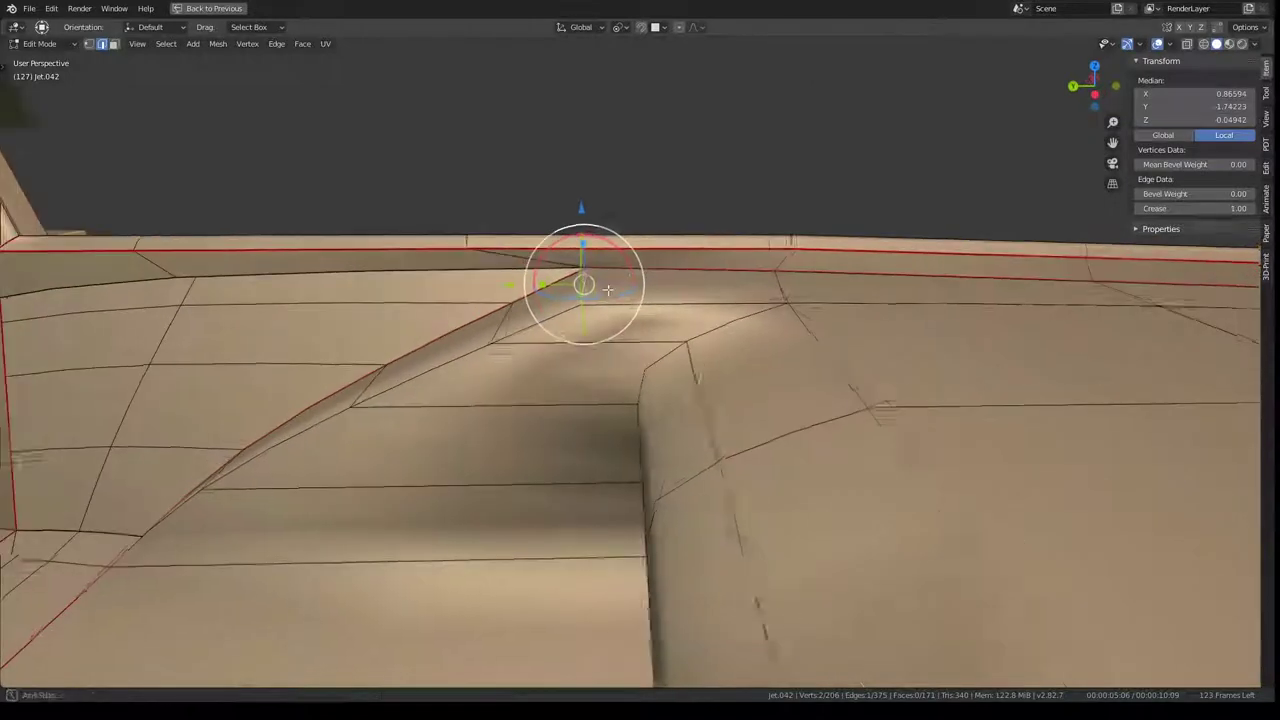
pyautogui.press('g')
pyautogui.press('g')
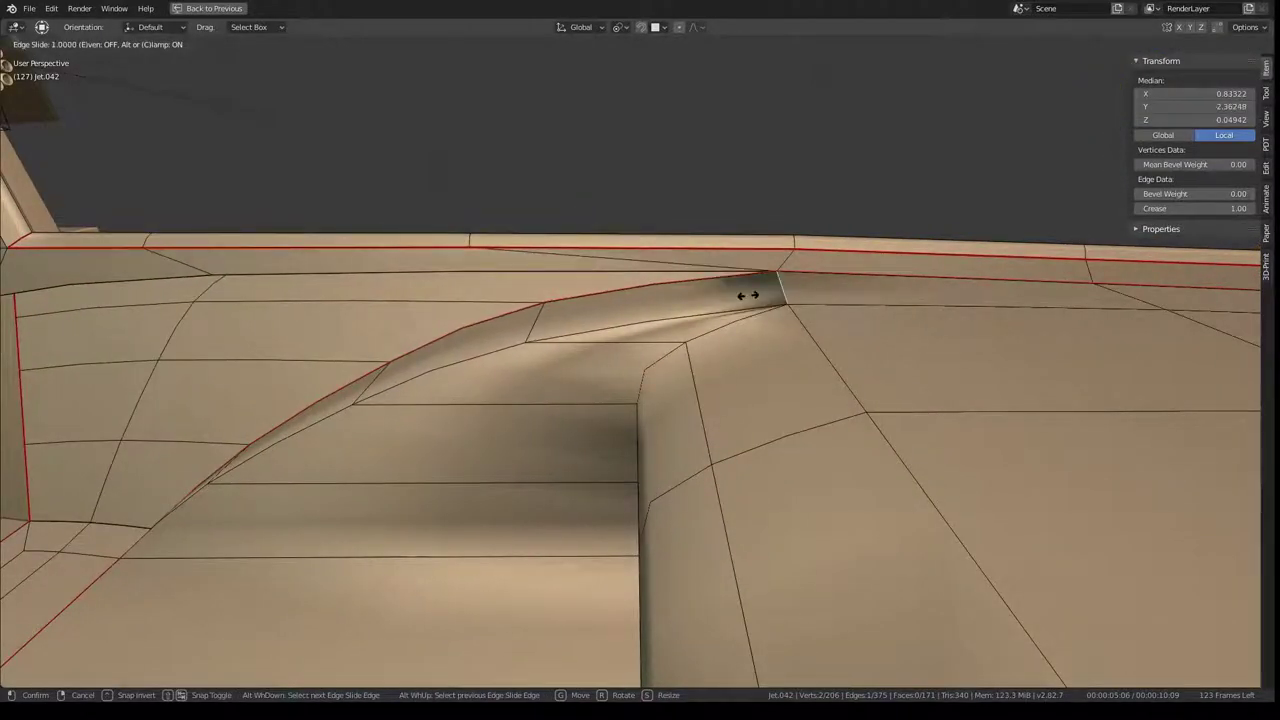
pyautogui.click(748, 295)
# Step: Grow the selection across adjacent faces and bring up Quick Favorites for loop selection
pyautogui.moveTo(748, 295)
pyautogui.mouseDown(button='middle')
pyautogui.moveTo(871, 266)
pyautogui.moveTo(800, 311)
pyautogui.moveTo(760, 300)
pyautogui.moveTo(735, 312)
pyautogui.mouseUp(button='middle')
pyautogui.press('ctrl+KP_Add')
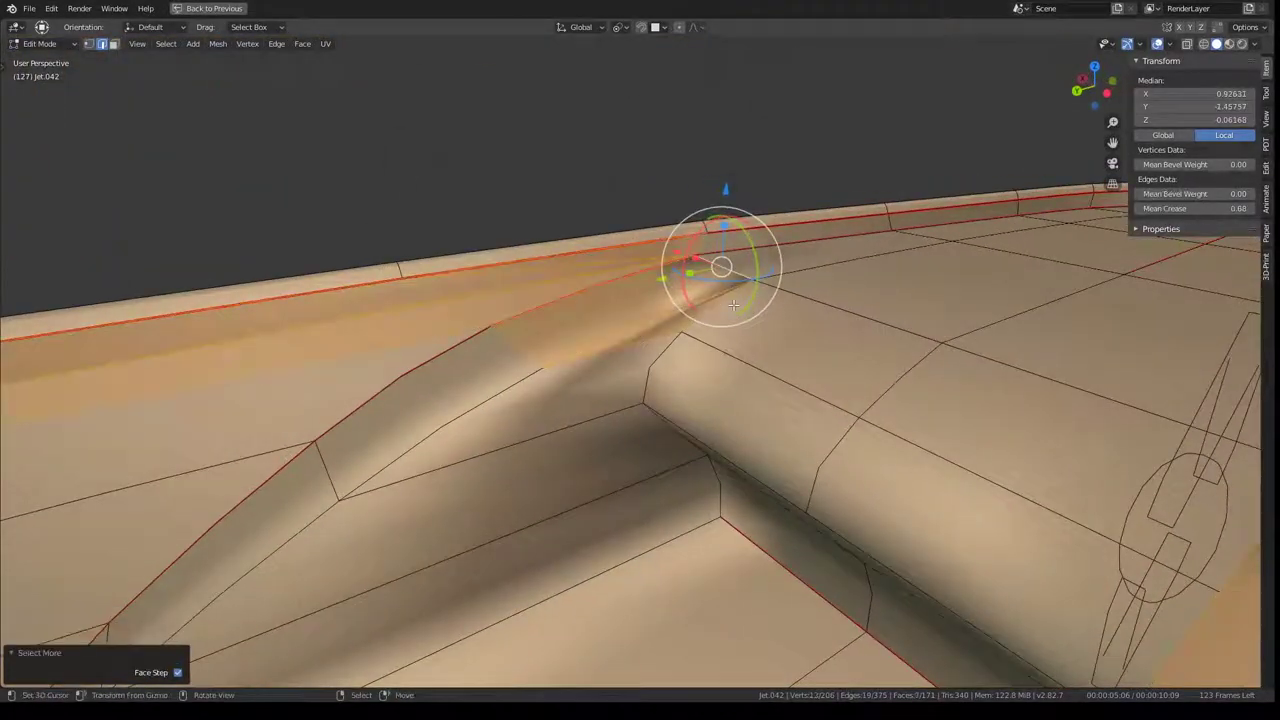
pyautogui.press('q')
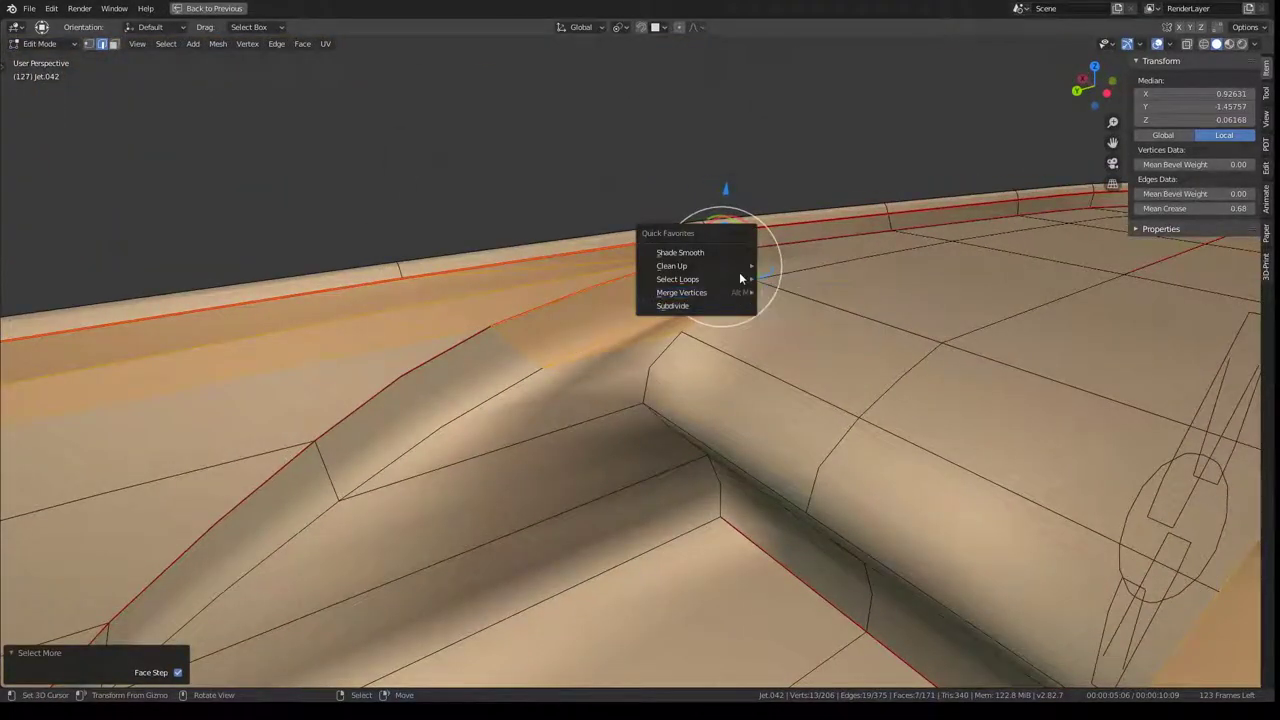
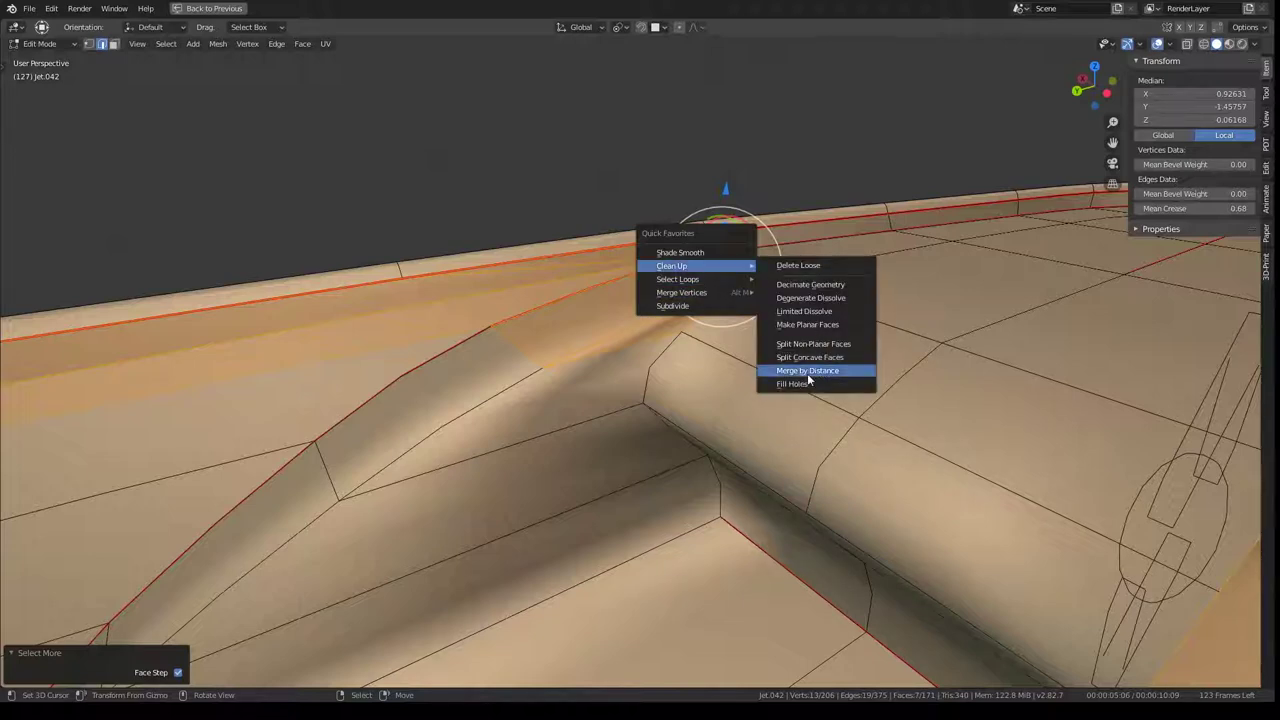
# Step: Merge the two doubled hull vertices by distance and centre the view on them
pyautogui.click(807, 370)
pyautogui.press('KP_Decimal')
pyautogui.moveTo(687, 327)
pyautogui.mouseDown(button='middle')
pyautogui.moveTo(720, 323)
pyautogui.moveTo(724, 365)
pyautogui.moveTo(743, 334)
pyautogui.mouseUp(button='middle')
# Step: Knife-cut a new edge along the fairing's top strip
pyautogui.press('k')
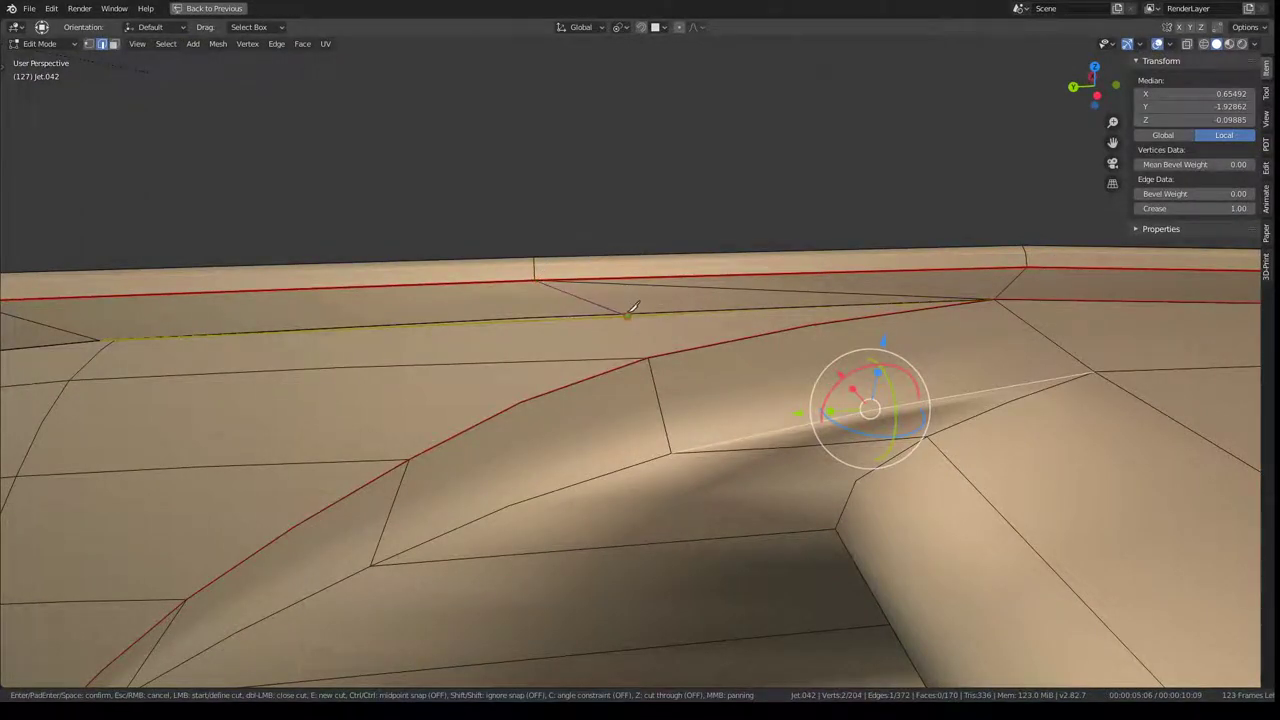
pyautogui.click(650, 352)
pyautogui.press('Return')
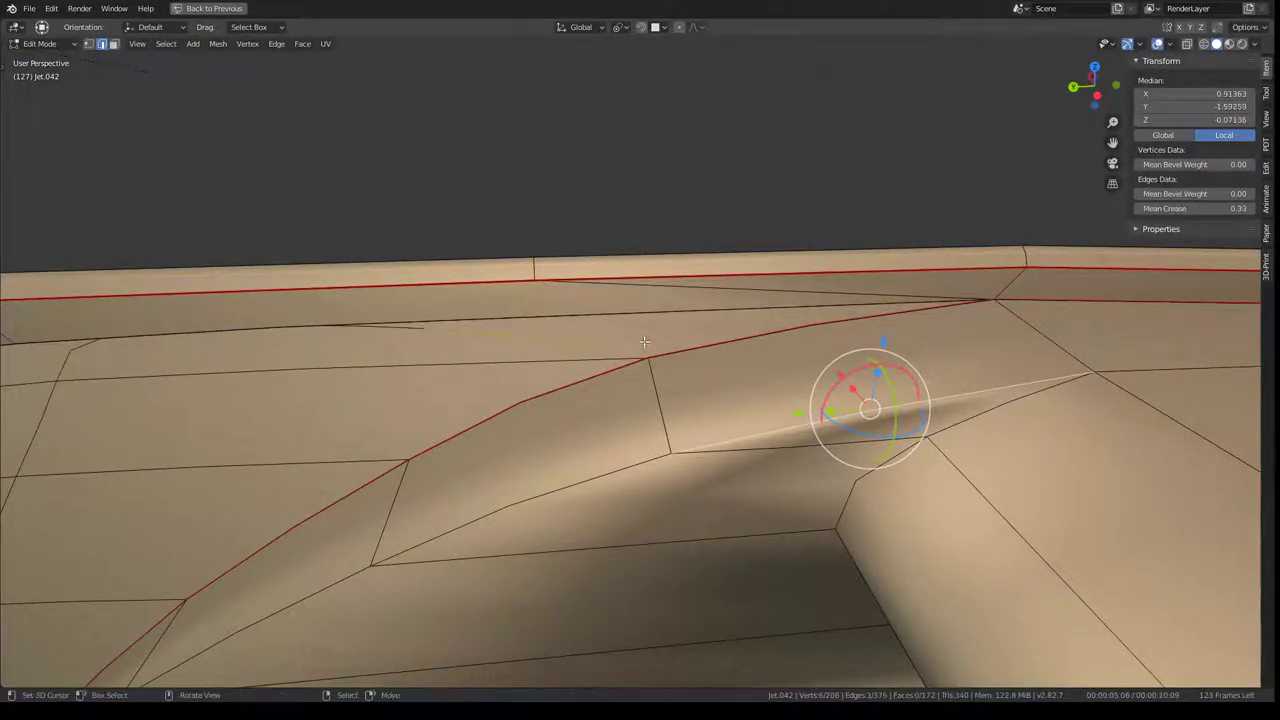
pyautogui.click(652, 331)
pyautogui.click(114, 44)
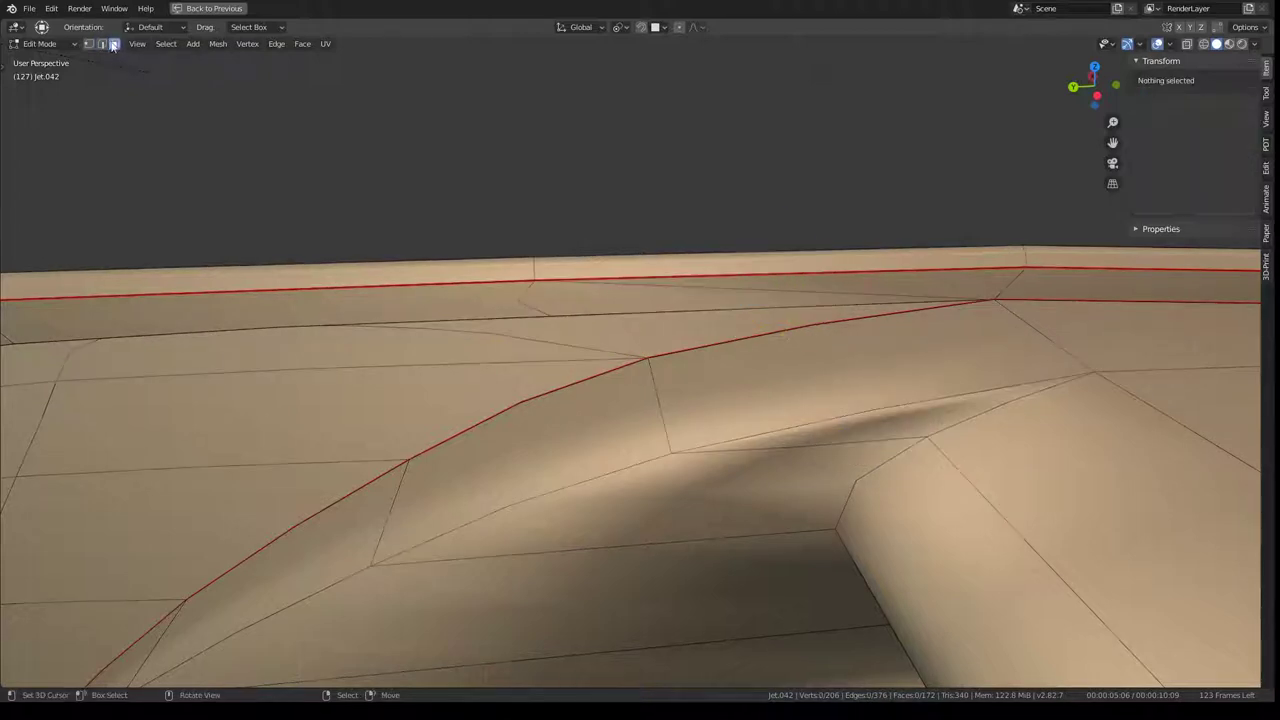
pyautogui.click(816, 261)
pyautogui.moveTo(816, 261)
pyautogui.mouseDown(button='middle')
pyautogui.moveTo(515, 330)
pyautogui.moveTo(866, 282)
pyautogui.moveTo(787, 320)
pyautogui.moveTo(791, 332)
pyautogui.mouseUp(button='middle')
pyautogui.moveTo(640, 325); pyautogui.dragTo(600, 300, button='middle')
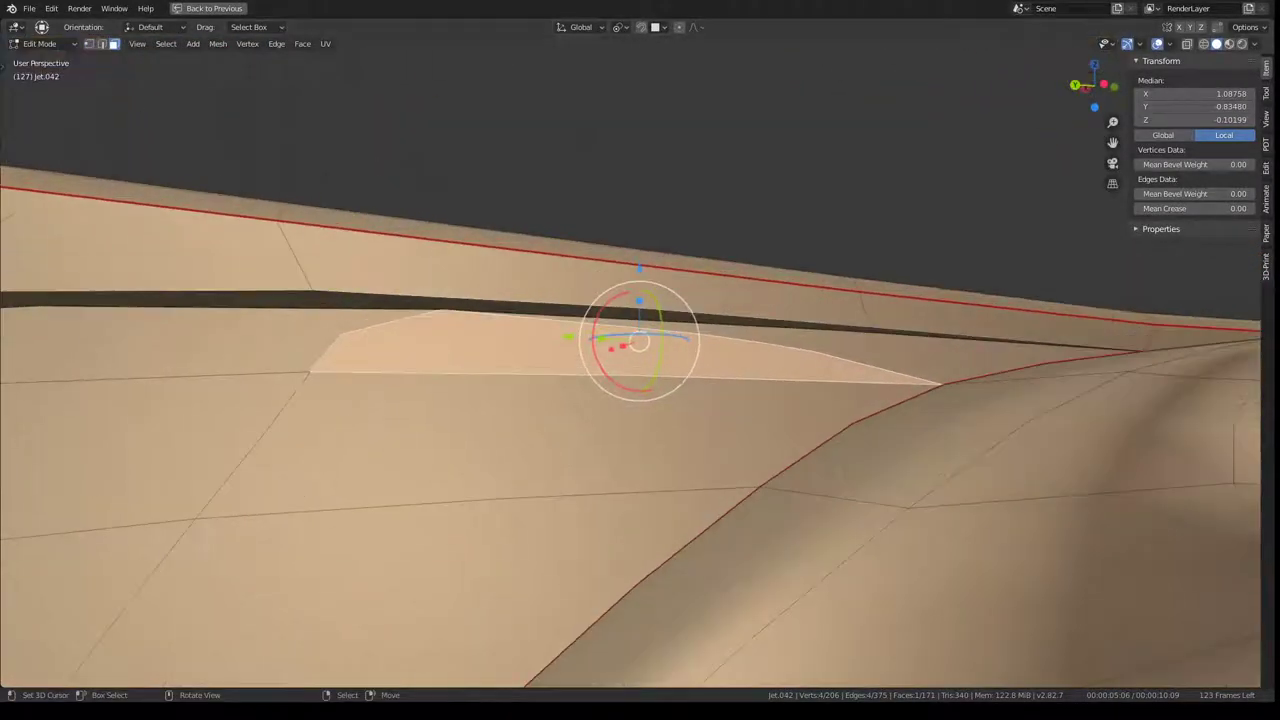
# Step: Reposition two vertices on the fairing edge, including the fairing corner vertex
pyautogui.click(89, 44)
pyautogui.click(450, 308)
pyautogui.moveTo(461, 305)
pyautogui.mouseDown(button='middle')
pyautogui.moveTo(778, 356)
pyautogui.moveTo(737, 332)
pyautogui.mouseUp(button='middle')
pyautogui.click(727, 325)
pyautogui.keyDown('shift'); pyautogui.moveTo(900, 310); pyautogui.dragTo(1057, 286, button='middle'); pyautogui.keyUp('shift')
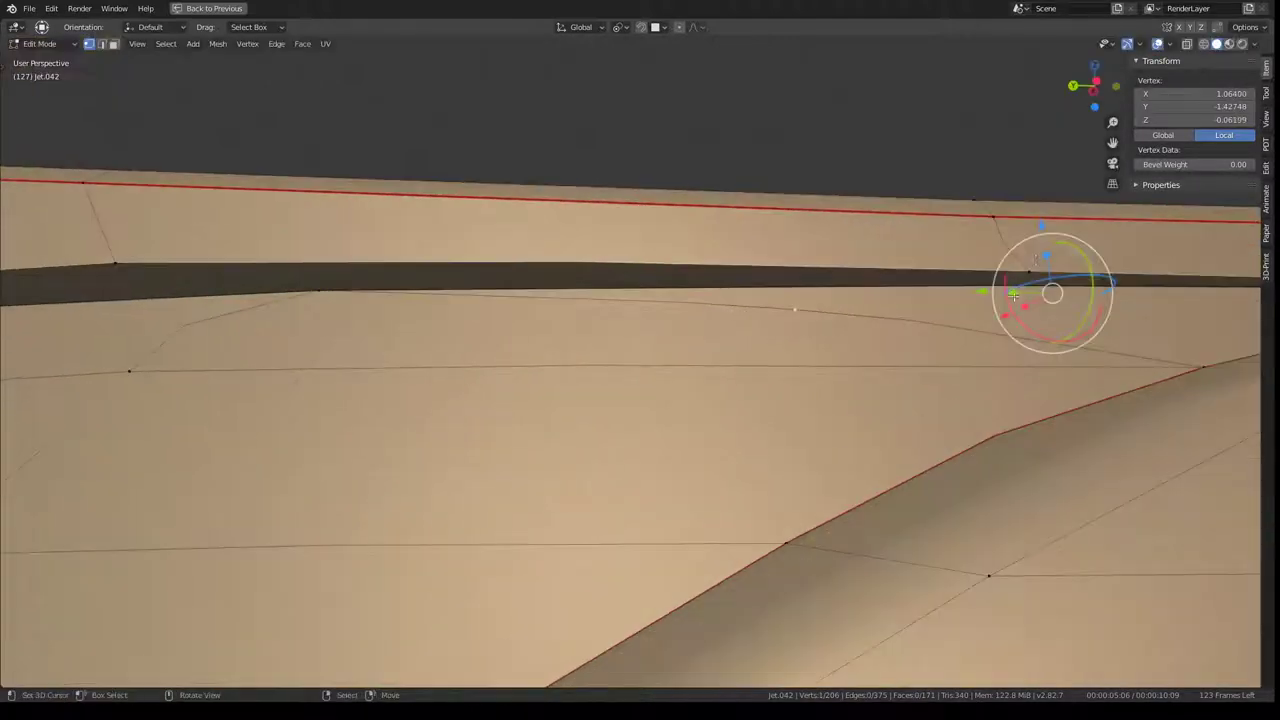
pyautogui.press('g')
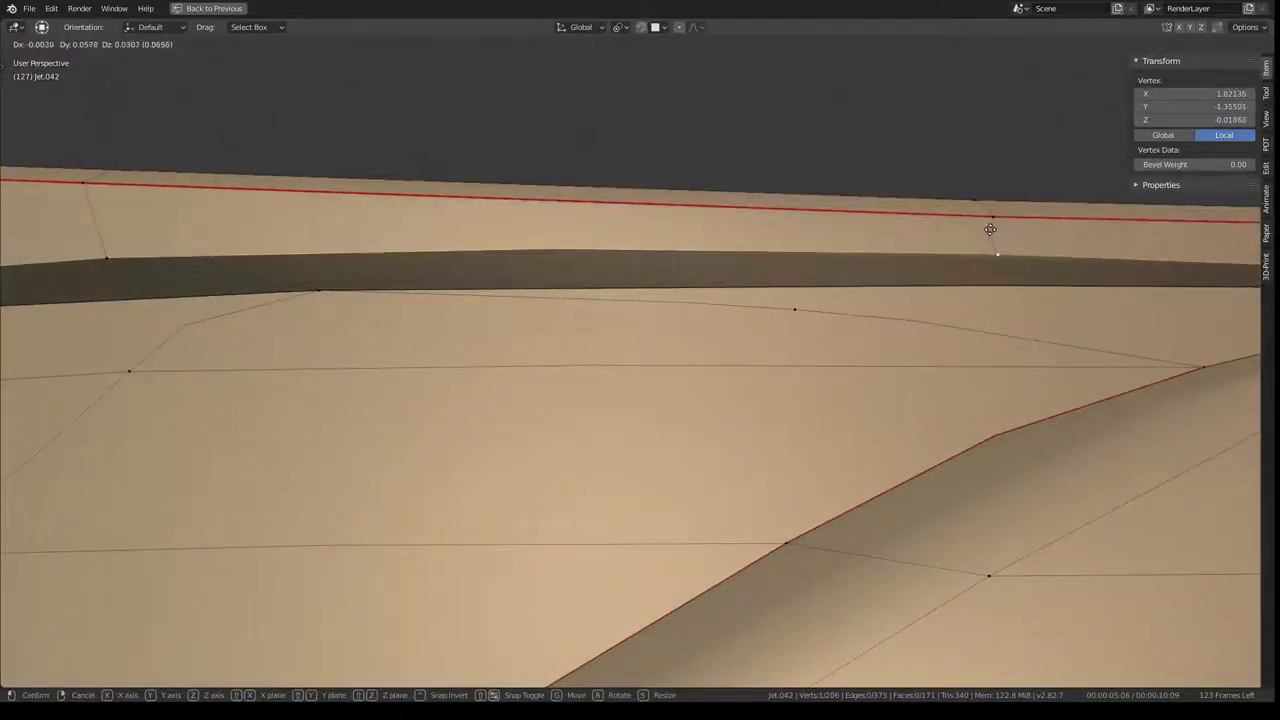
pyautogui.click(1063, 271)
pyautogui.click(318, 292)
pyautogui.press('g')
pyautogui.click(538, 302)
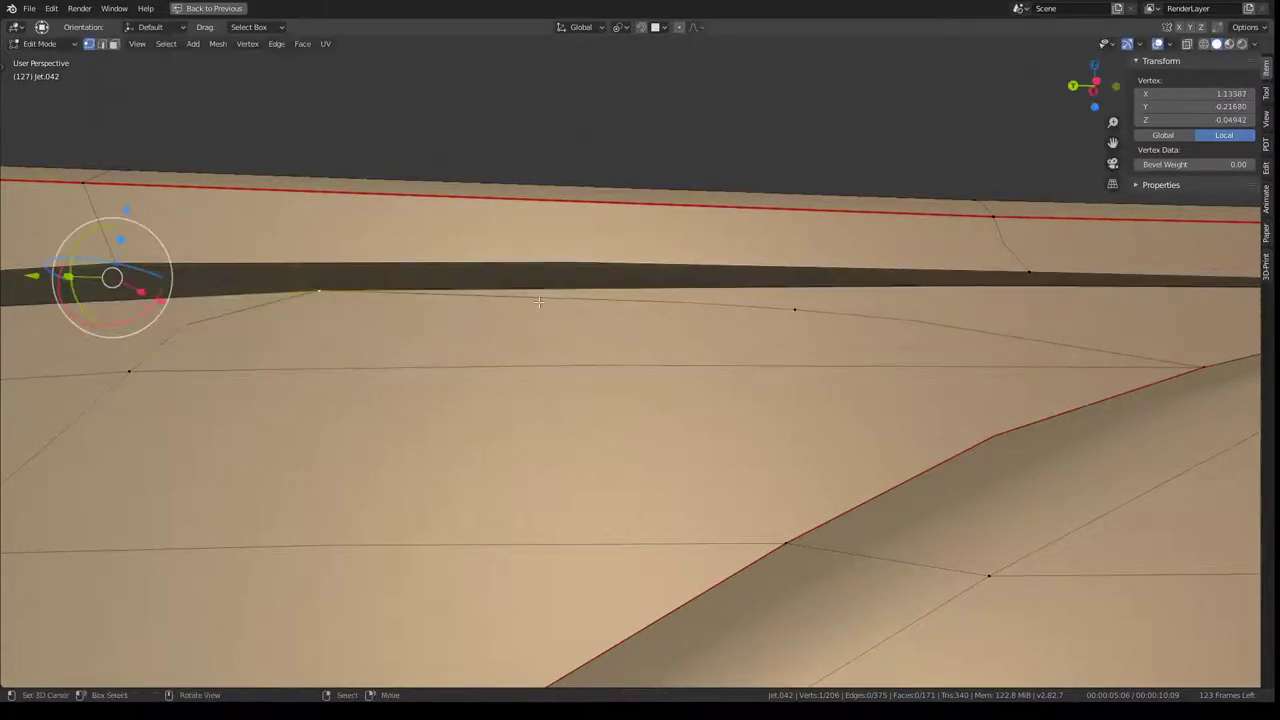
# Step: Delete one fairing-edge vertex with X > Vertices
pyautogui.press('x')
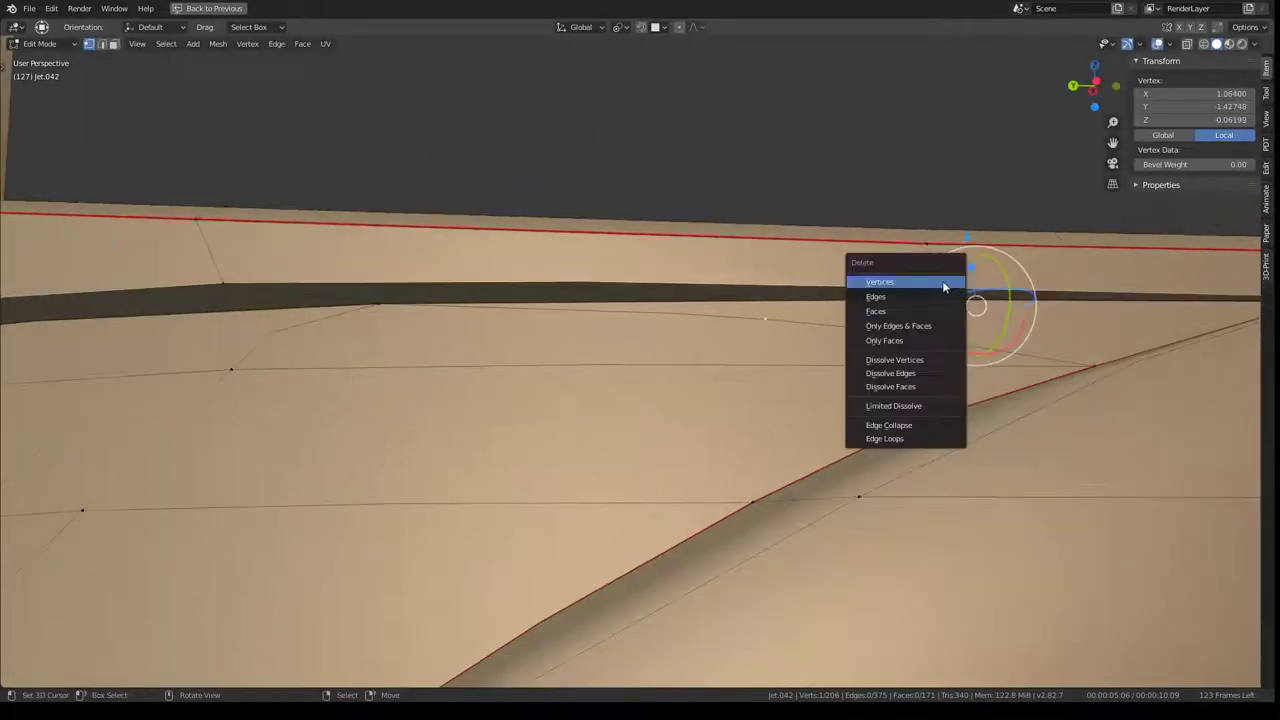
pyautogui.click(942, 280)
pyautogui.moveTo(942, 280); pyautogui.dragTo(520, 294, button='middle')
# Step: Vertex-slide the slot vertices along their edges, ending at factor 0.142
pyautogui.press('g')
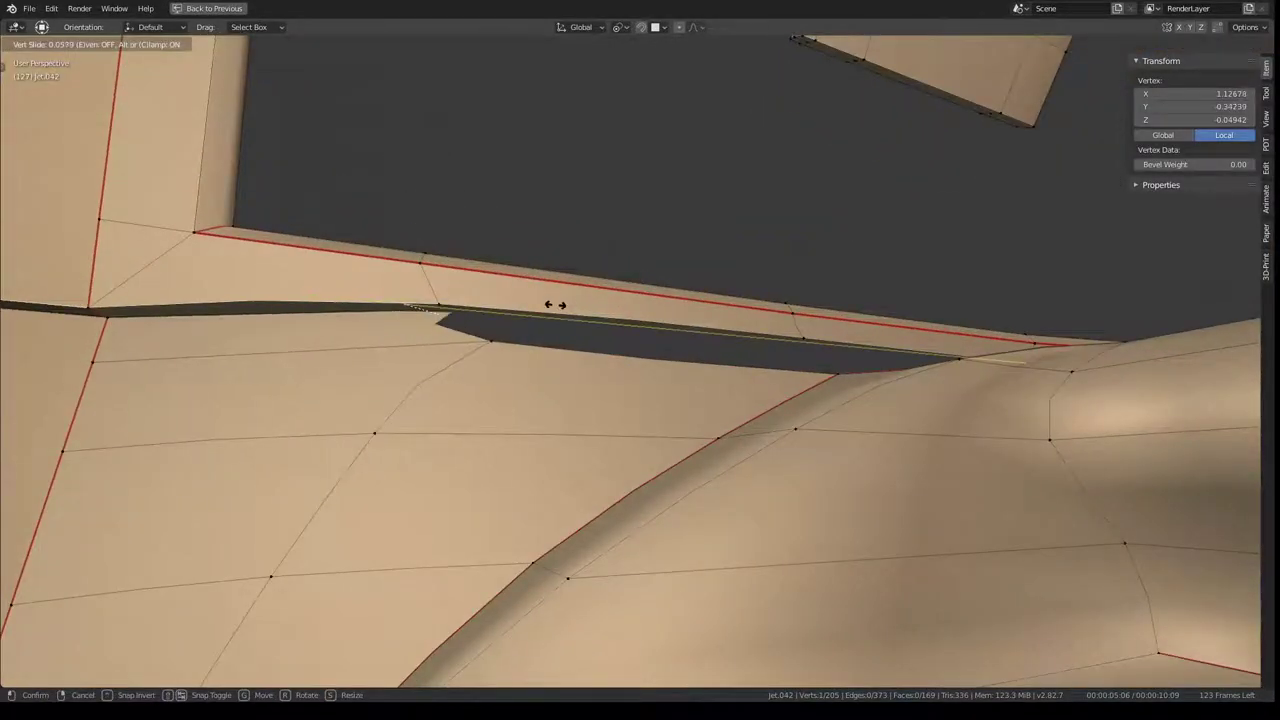
pyautogui.click(510, 347)
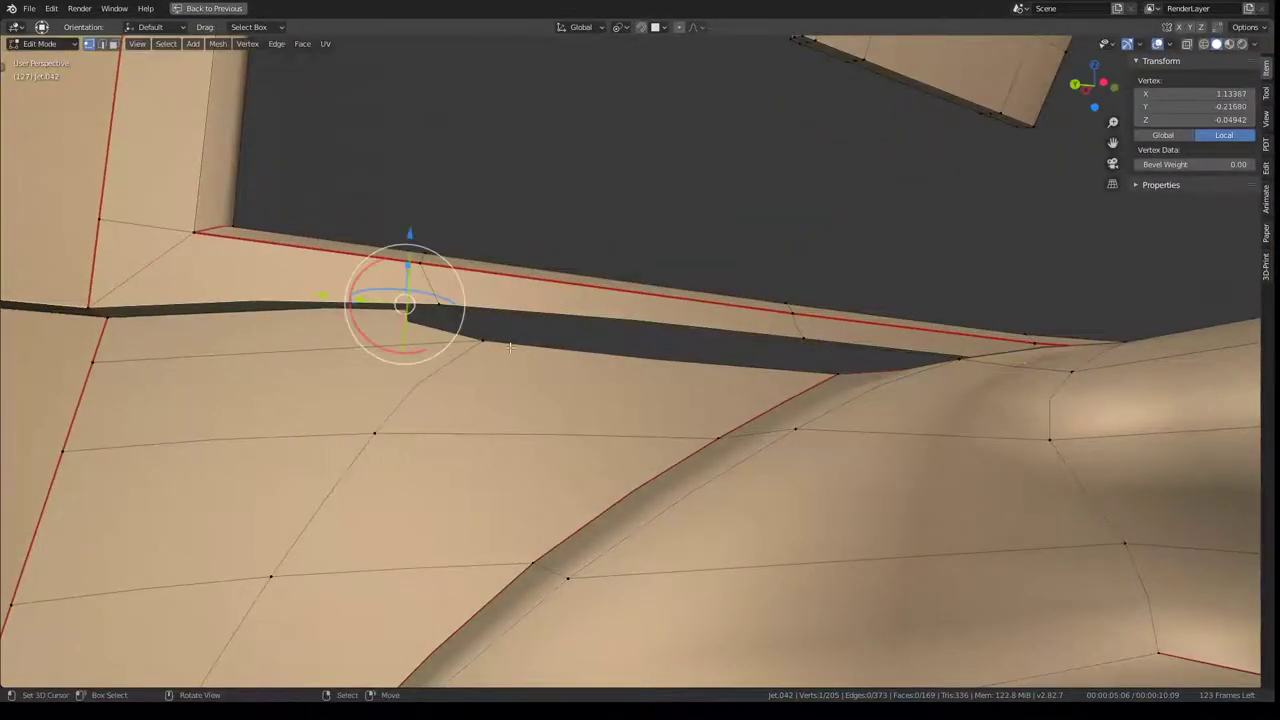
pyautogui.click(445, 404)
pyautogui.press('g')
pyautogui.press('g')
pyautogui.click(366, 449)
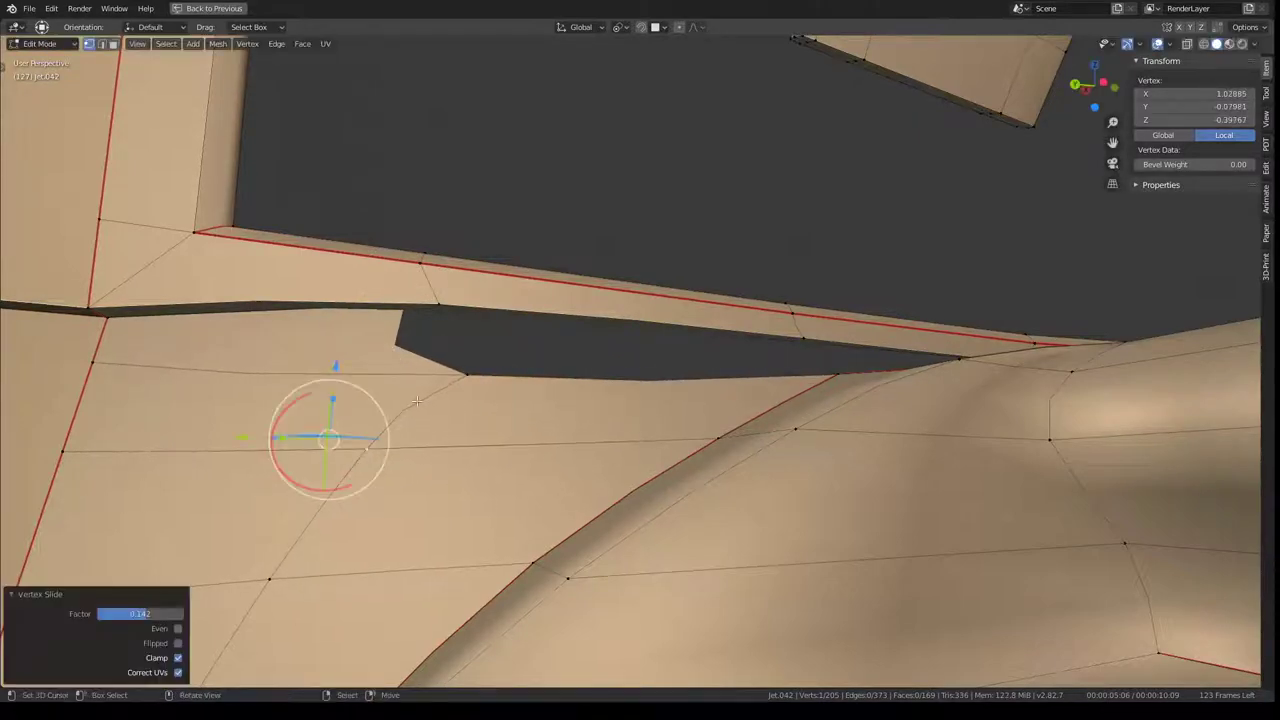
pyautogui.moveTo(366, 449)
pyautogui.mouseDown(button='middle')
pyautogui.moveTo(538, 309)
pyautogui.moveTo(462, 213)
pyautogui.mouseUp(button='middle')
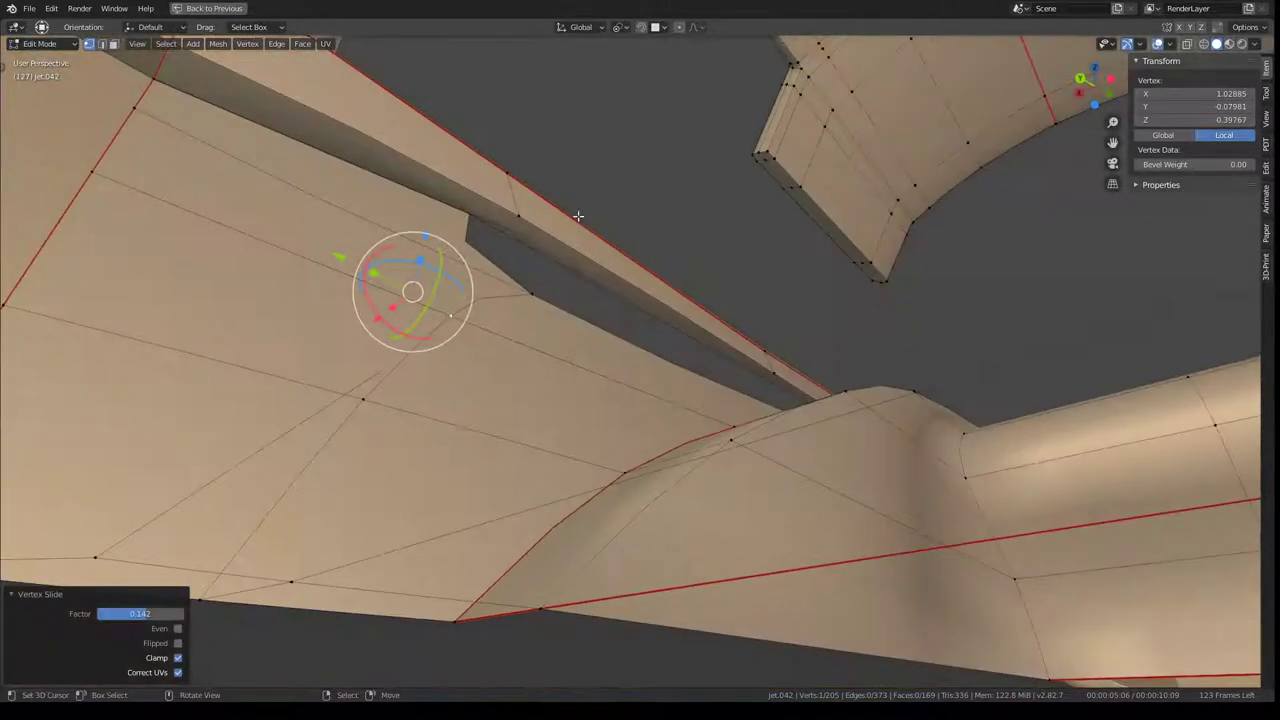
pyautogui.moveTo(578, 215); pyautogui.dragTo(176, 378, button='middle')
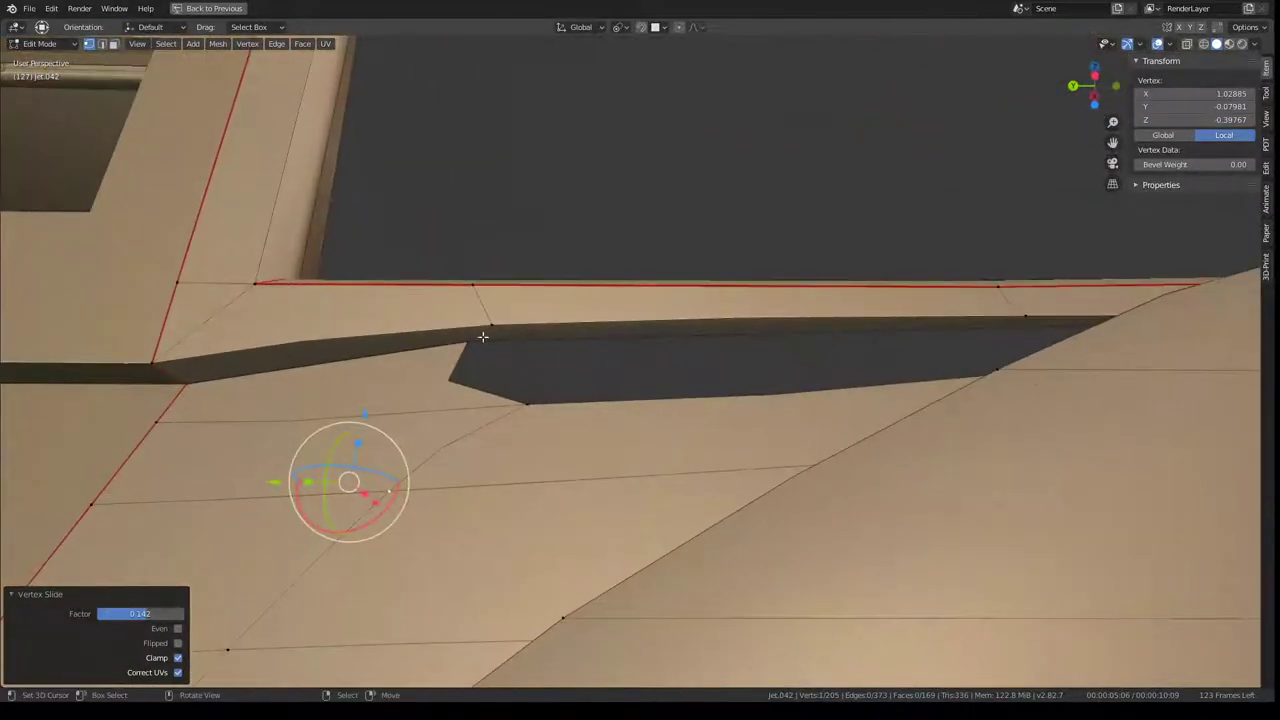
# Step: Scale the slot-edge vertices and the slot corner vertex to 0 on Z
pyautogui.keyDown('shift'); pyautogui.click(176, 378); pyautogui.keyUp('shift')
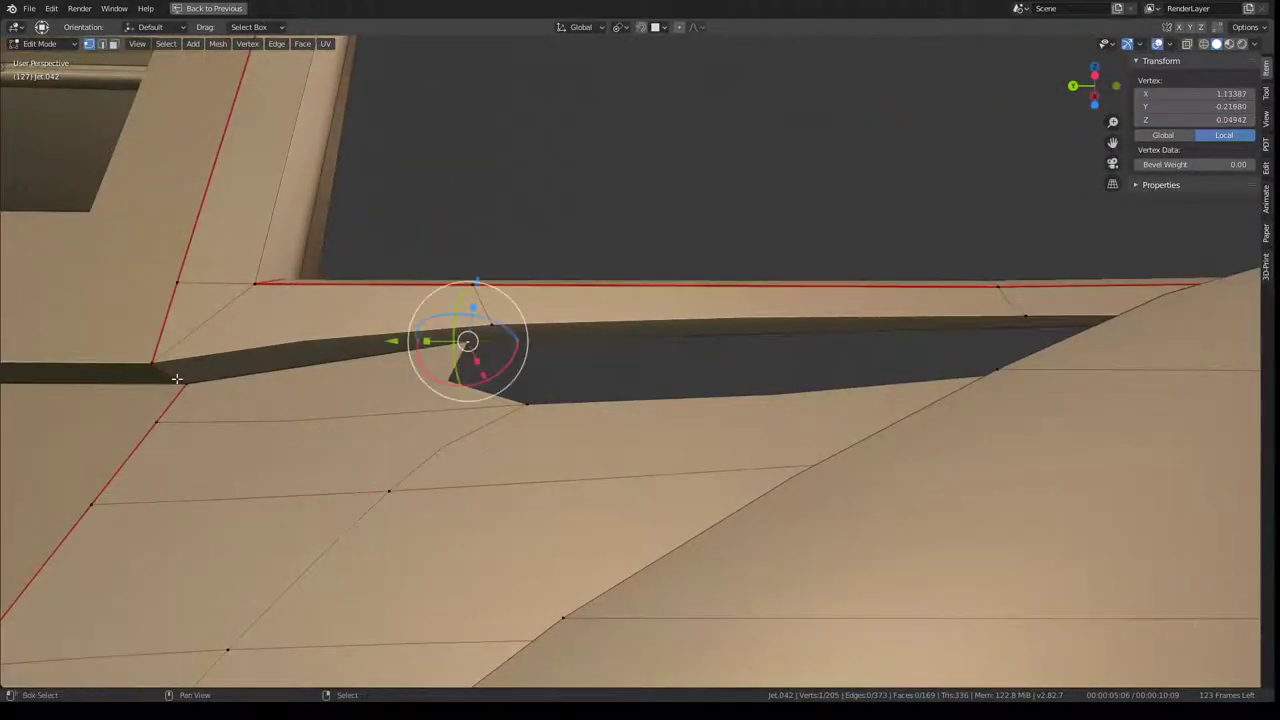
pyautogui.press('s')
pyautogui.press('z')
pyautogui.press('0')
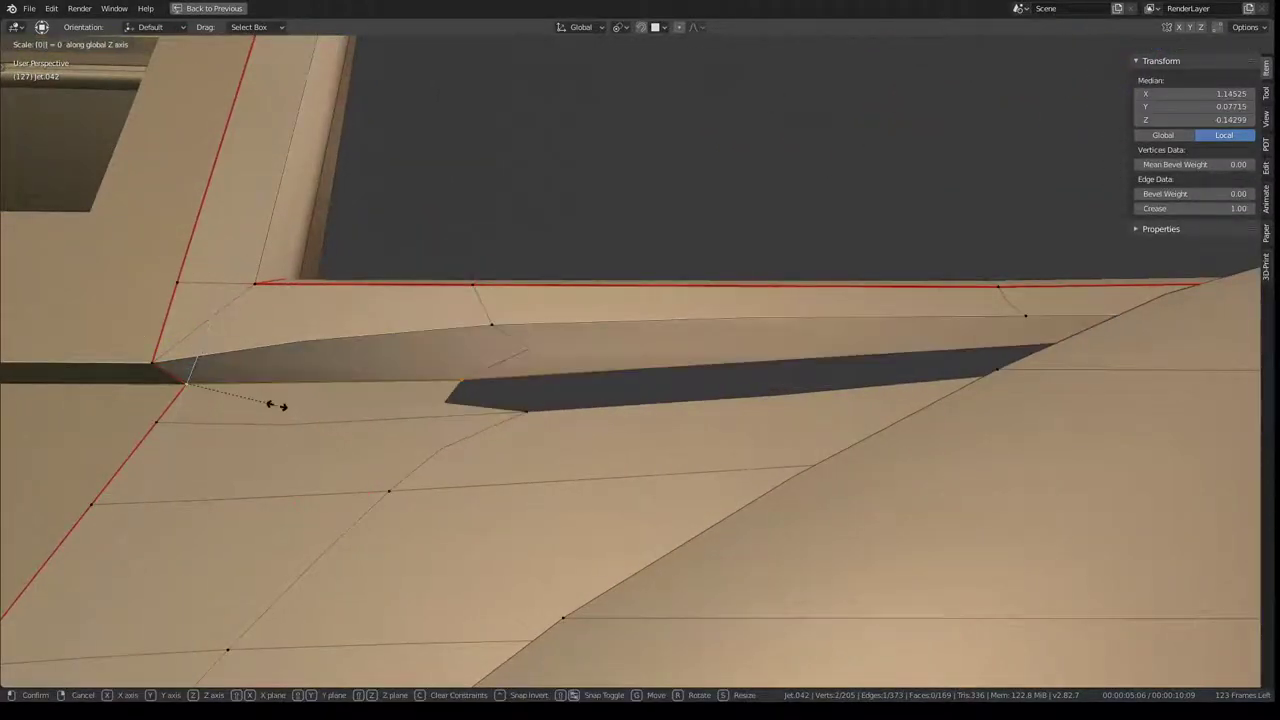
pyautogui.press('Return')
pyautogui.click(460, 387)
pyautogui.press('s')
pyautogui.press('z')
pyautogui.press('0')
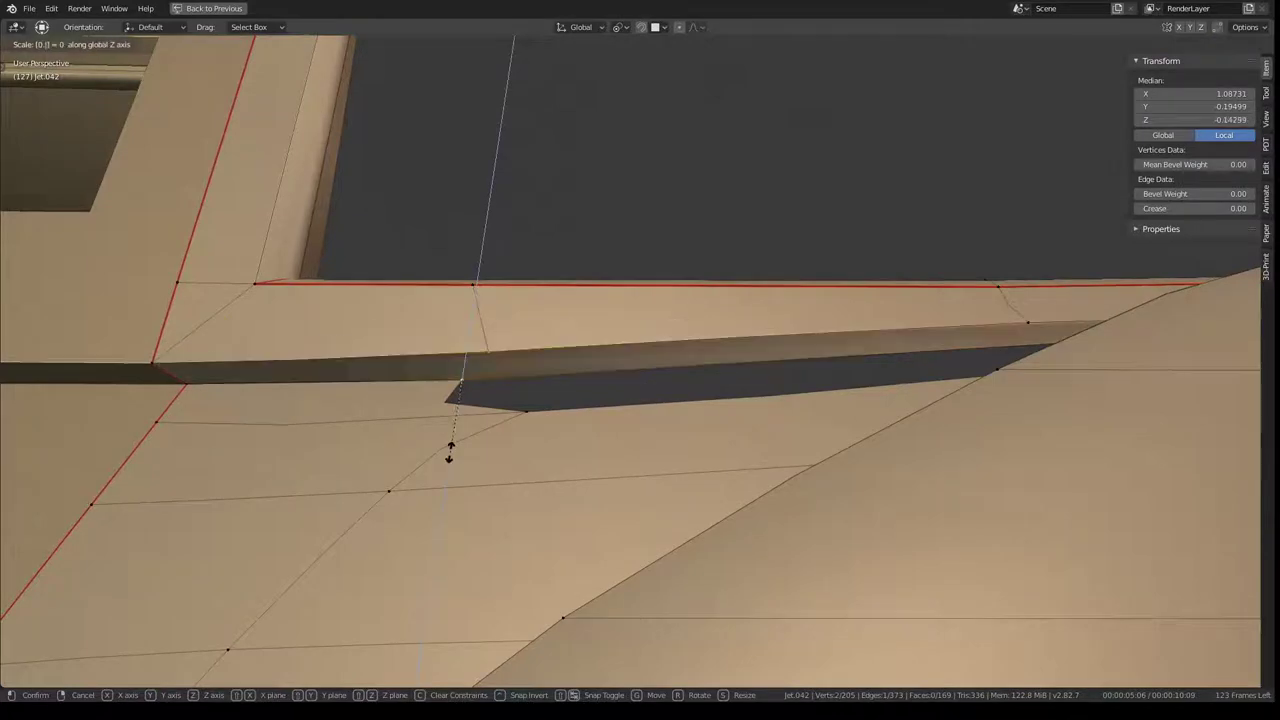
pyautogui.press('Return')
pyautogui.moveTo(449, 455)
pyautogui.mouseDown(button='middle')
pyautogui.moveTo(812, 343)
pyautogui.moveTo(812, 363)
pyautogui.moveTo(880, 378)
pyautogui.mouseUp(button='middle')
pyautogui.click(812, 363)
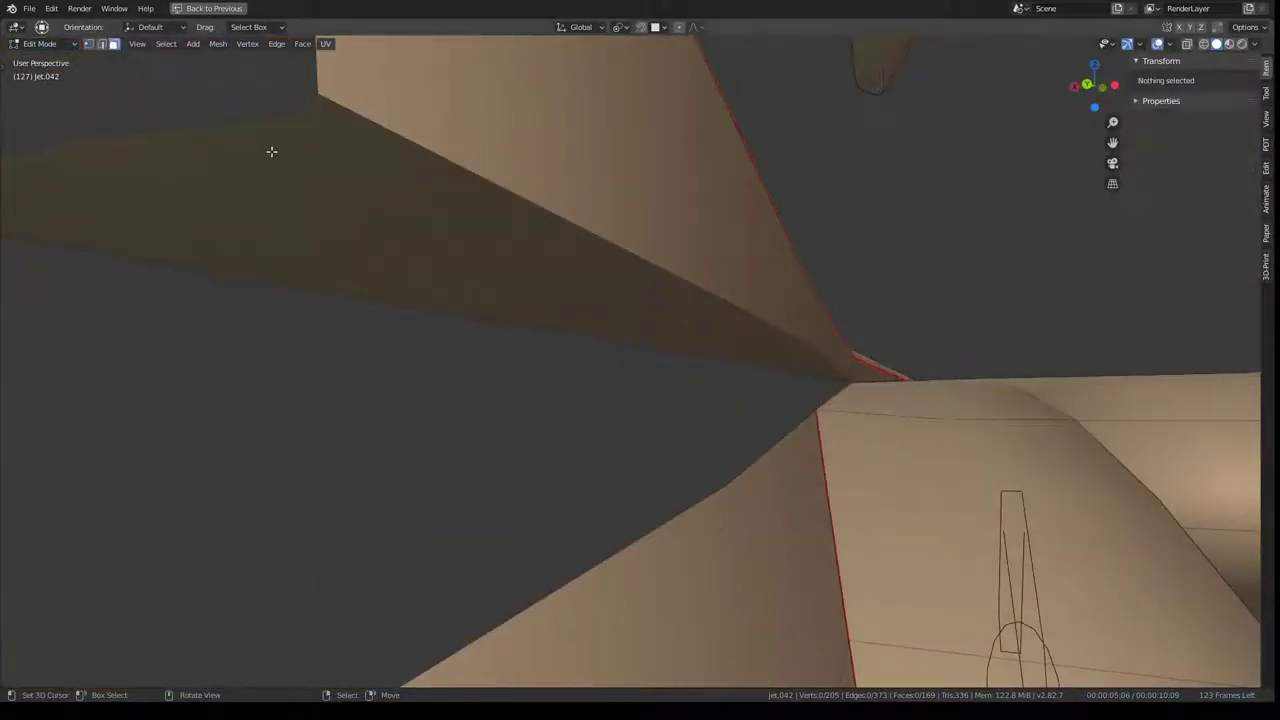
# Step: Subdivide the long edge under the fairing and scale the new edge to 0 on Z
pyautogui.click(861, 382)
pyautogui.rightClick(861, 382)
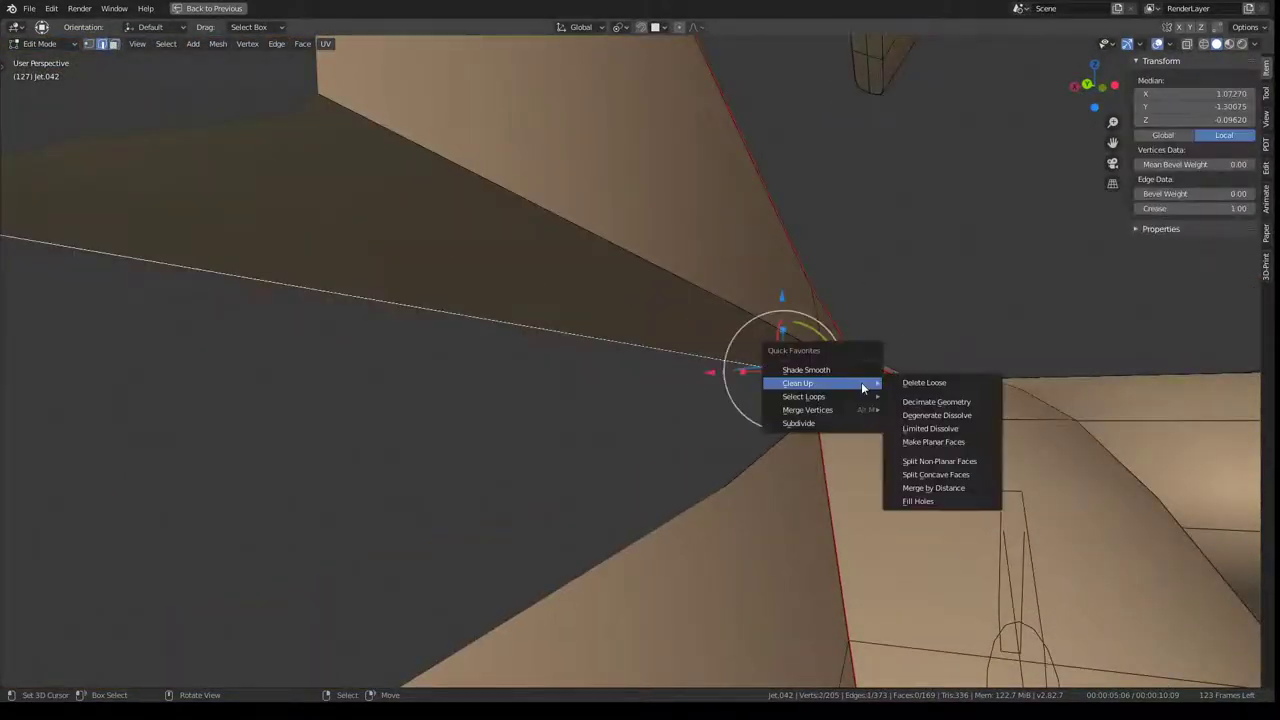
pyautogui.click(840, 420)
pyautogui.moveTo(828, 395); pyautogui.dragTo(771, 371, button='middle')
pyautogui.click(811, 342)
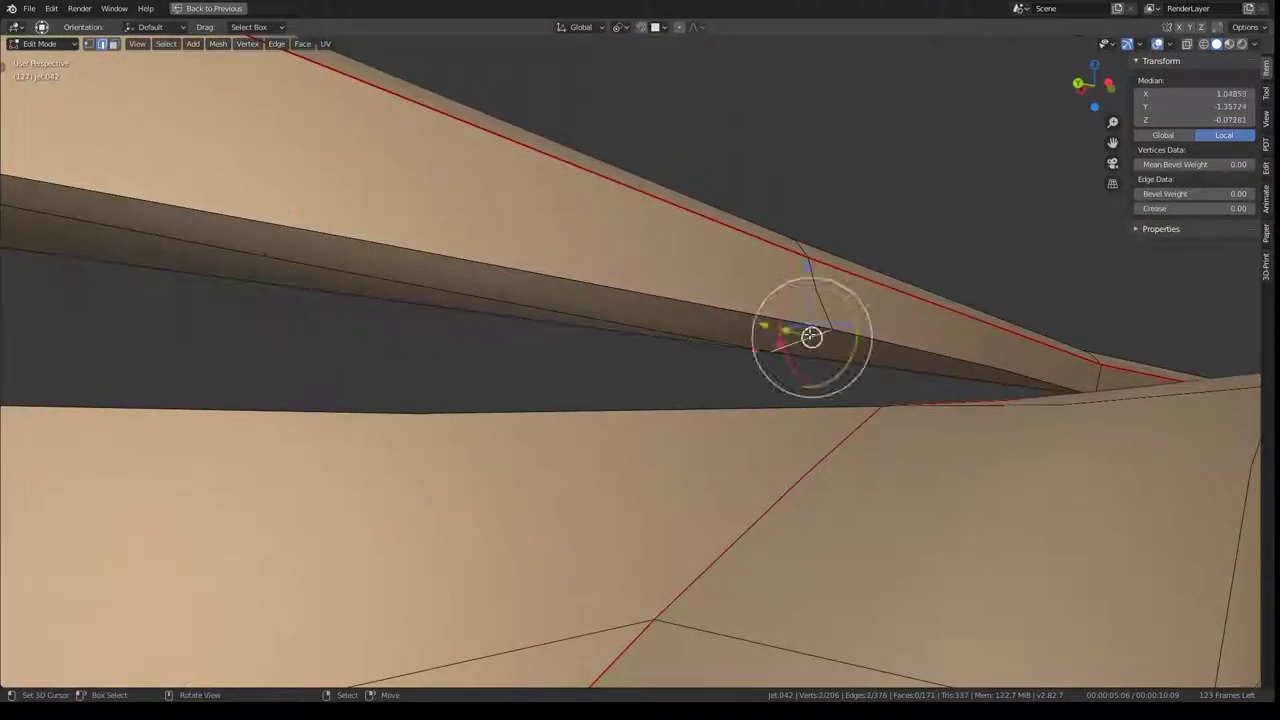
pyautogui.press('s')
pyautogui.press('z')
pyautogui.press('0')
pyautogui.press('Return')
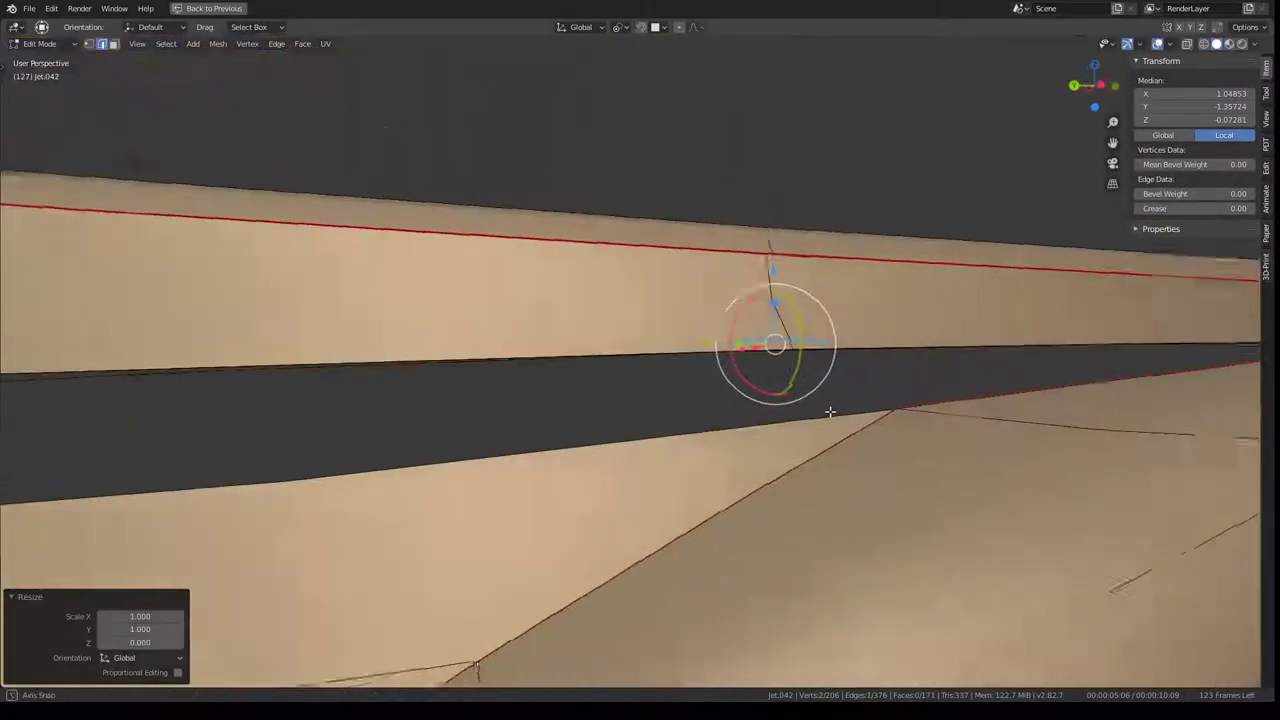
# Step: Check the hull in Object Mode, returning to Edit Mode with the edge's vertex pair selected
pyautogui.moveTo(811, 470)
pyautogui.mouseDown(button='middle')
pyautogui.moveTo(775, 425)
pyautogui.moveTo(910, 400)
pyautogui.mouseUp(button='middle')
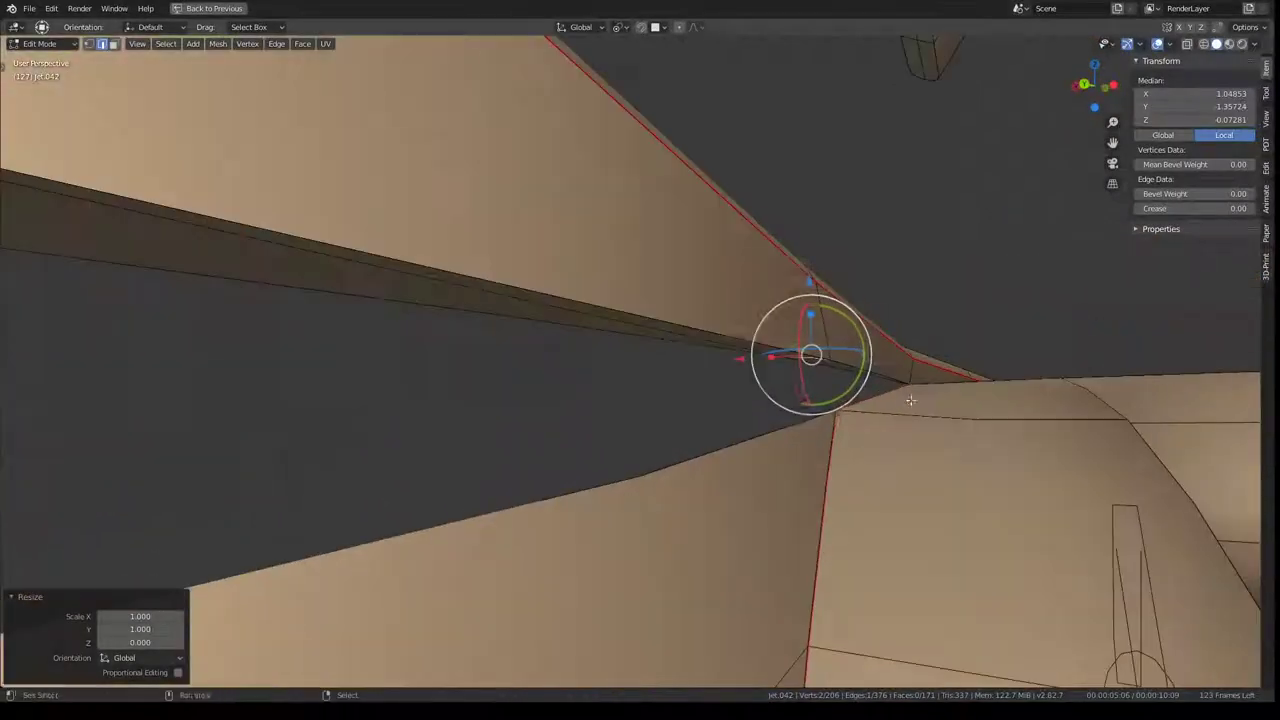
pyautogui.click(857, 401)
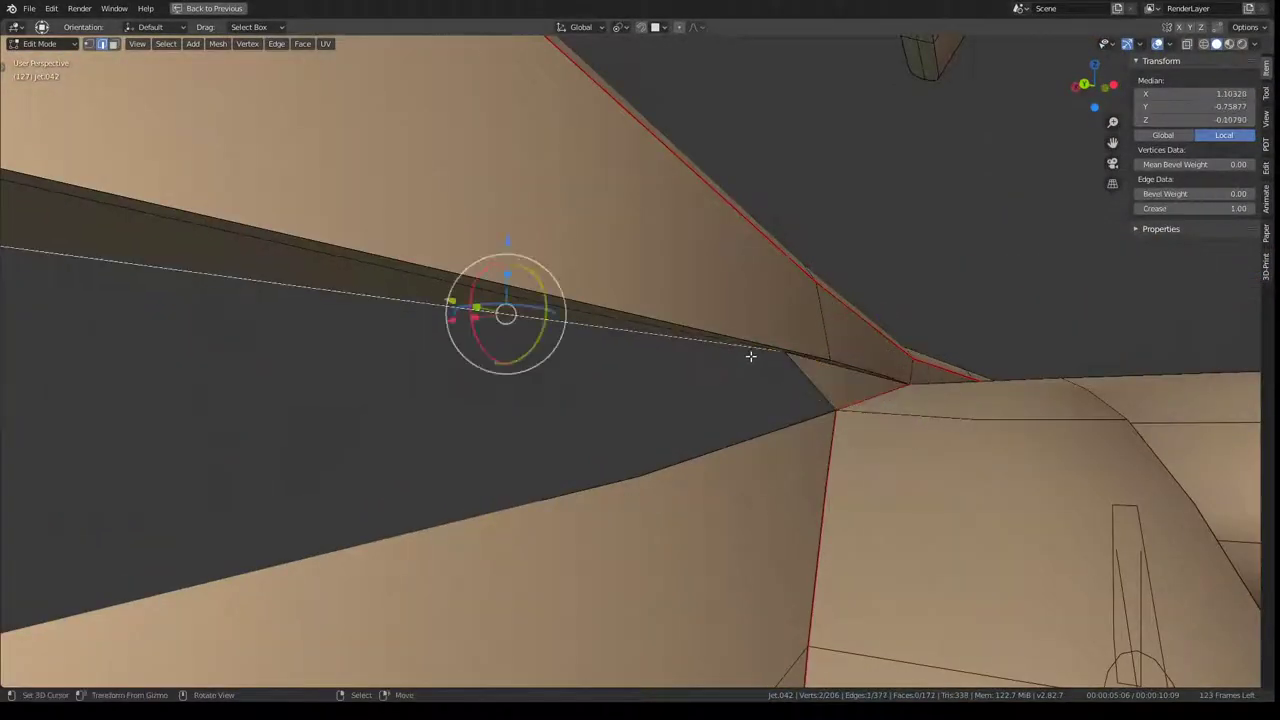
pyautogui.moveTo(750, 356)
pyautogui.mouseDown(button='middle')
pyautogui.moveTo(771, 428)
pyautogui.moveTo(726, 420)
pyautogui.moveTo(812, 428)
pyautogui.moveTo(553, 458)
pyautogui.moveTo(541, 446)
pyautogui.moveTo(831, 414)
pyautogui.moveTo(823, 458)
pyautogui.moveTo(713, 331)
pyautogui.mouseUp(button='middle')
pyautogui.press('Tab')
pyautogui.press('Tab')
pyautogui.scroll(1, 600, 447)
pyautogui.click(586, 476)
pyautogui.press('Tab')
pyautogui.press('Tab')
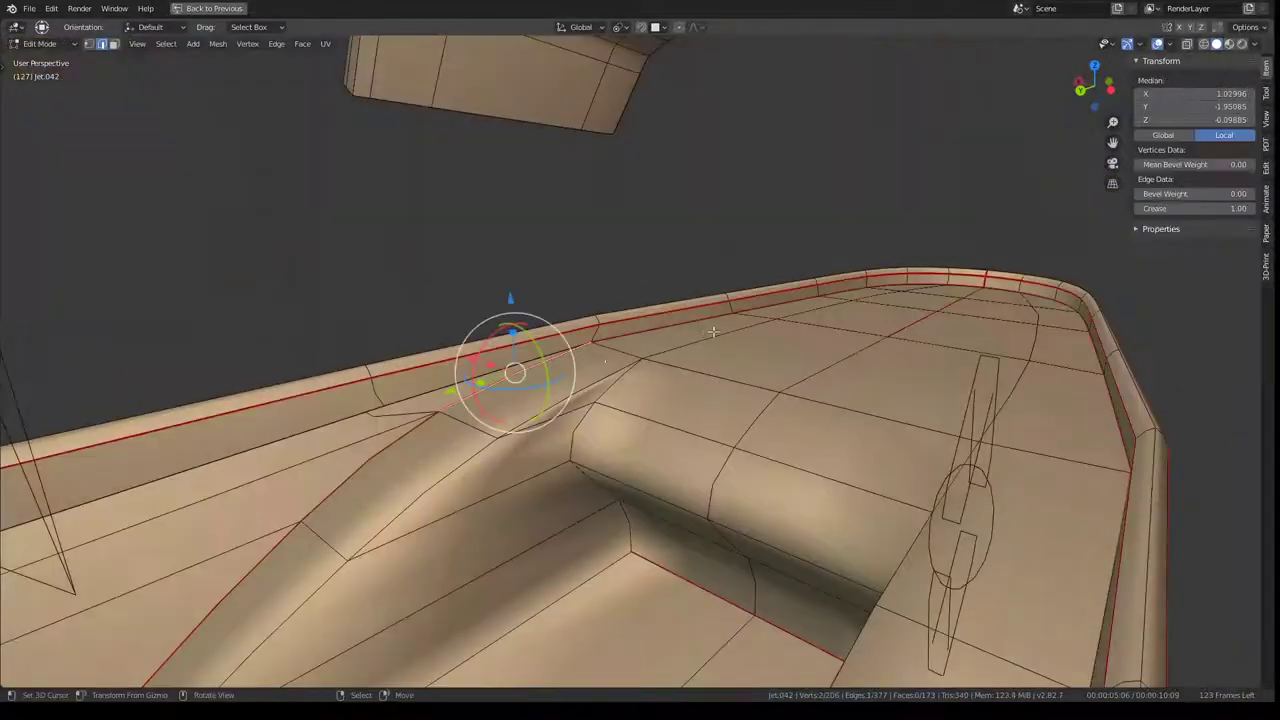
pyautogui.moveTo(607, 356)
pyautogui.mouseDown(button='middle')
pyautogui.moveTo(484, 323)
pyautogui.moveTo(635, 357)
pyautogui.moveTo(807, 355)
pyautogui.mouseUp(button='middle')
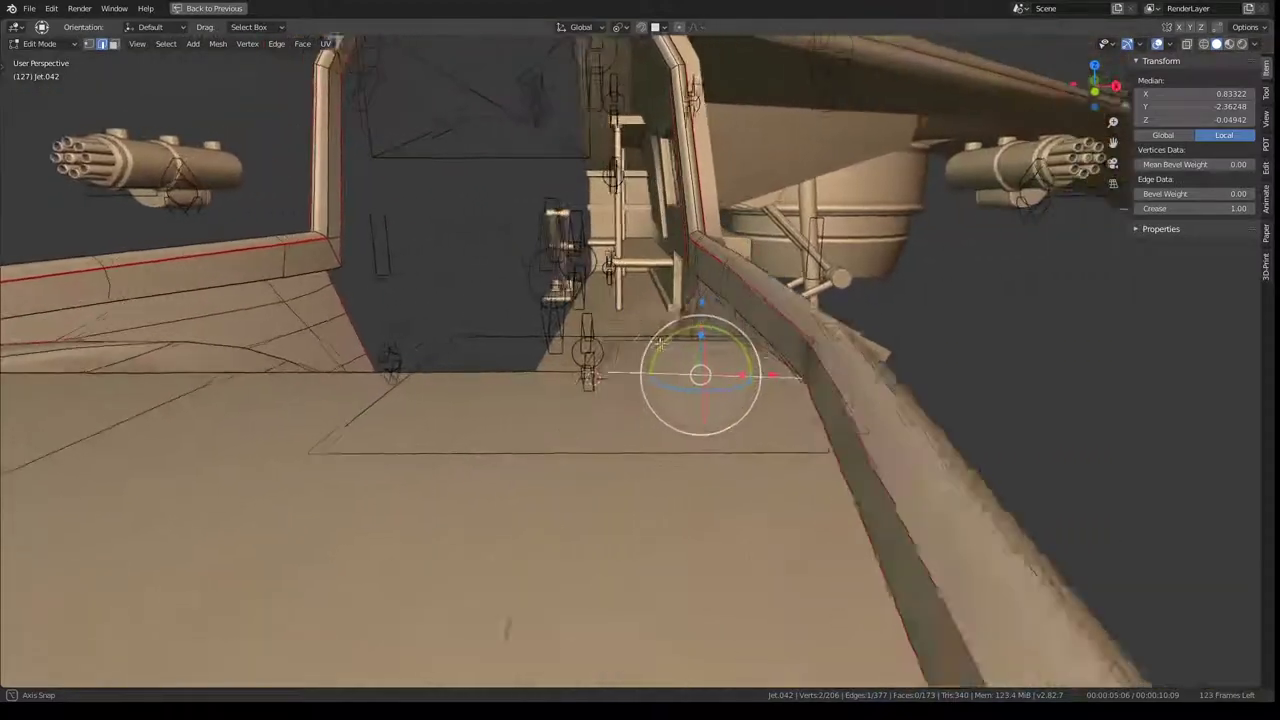
pyautogui.press('Tab')
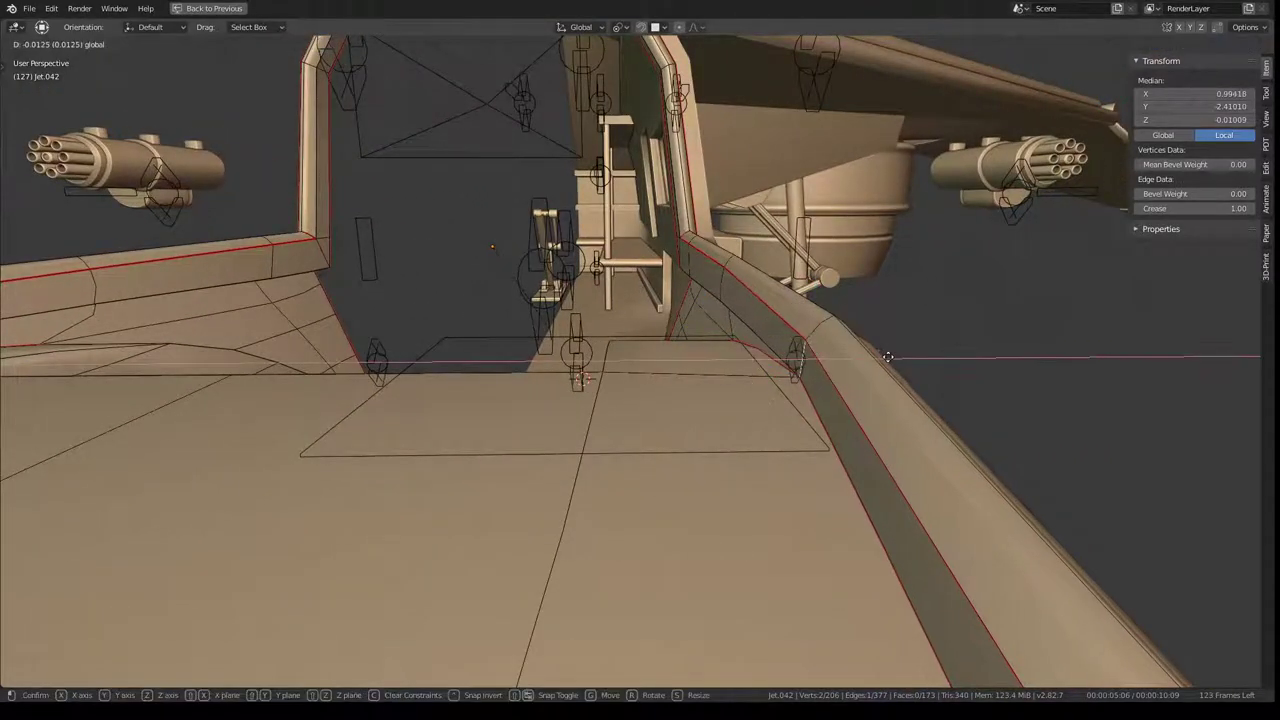
pyautogui.moveTo(903, 352)
pyautogui.mouseDown(button='middle')
pyautogui.moveTo(884, 334)
pyautogui.moveTo(900, 343)
pyautogui.moveTo(594, 392)
pyautogui.moveTo(676, 292)
pyautogui.moveTo(709, 343)
pyautogui.moveTo(623, 323)
pyautogui.moveTo(594, 490)
pyautogui.moveTo(561, 355)
pyautogui.moveTo(540, 351)
pyautogui.mouseUp(button='middle')
pyautogui.press('Tab')
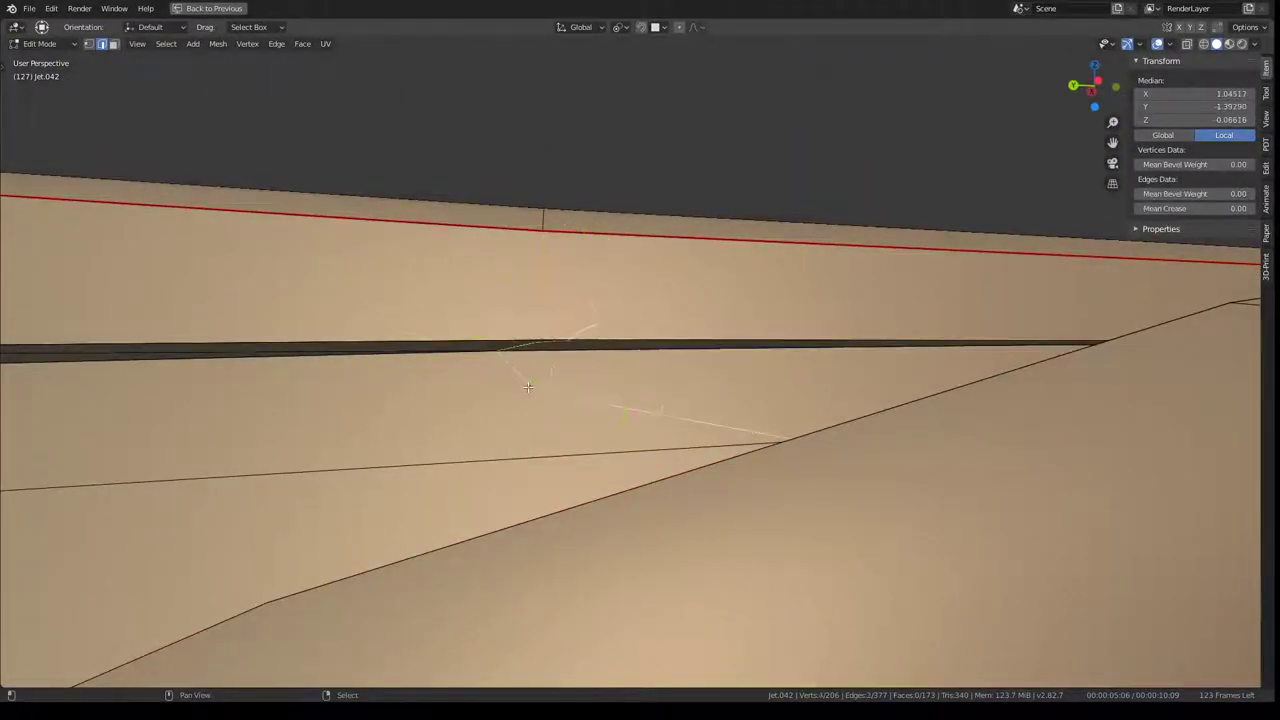
pyautogui.moveTo(1197, 207); pyautogui.dragTo(1225, 207)
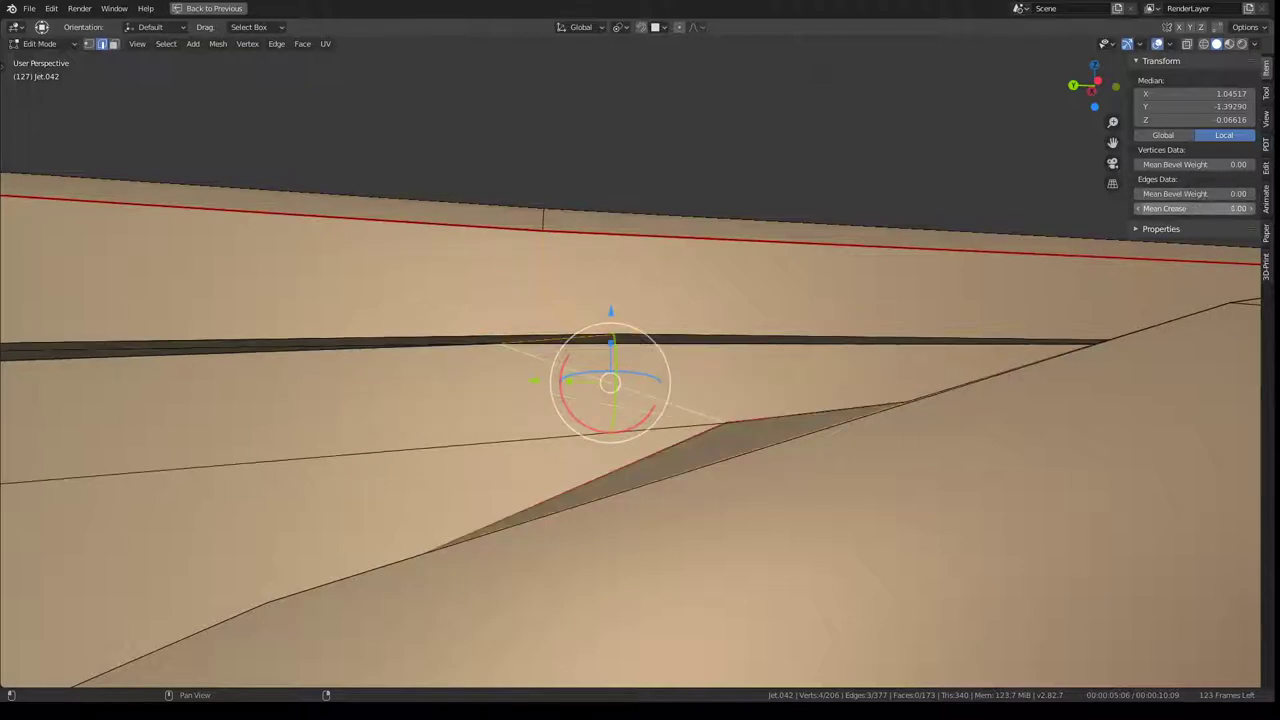
pyautogui.moveTo(704, 274)
pyautogui.mouseDown(button='middle')
pyautogui.moveTo(680, 303)
pyautogui.moveTo(700, 461)
pyautogui.mouseUp(button='middle')
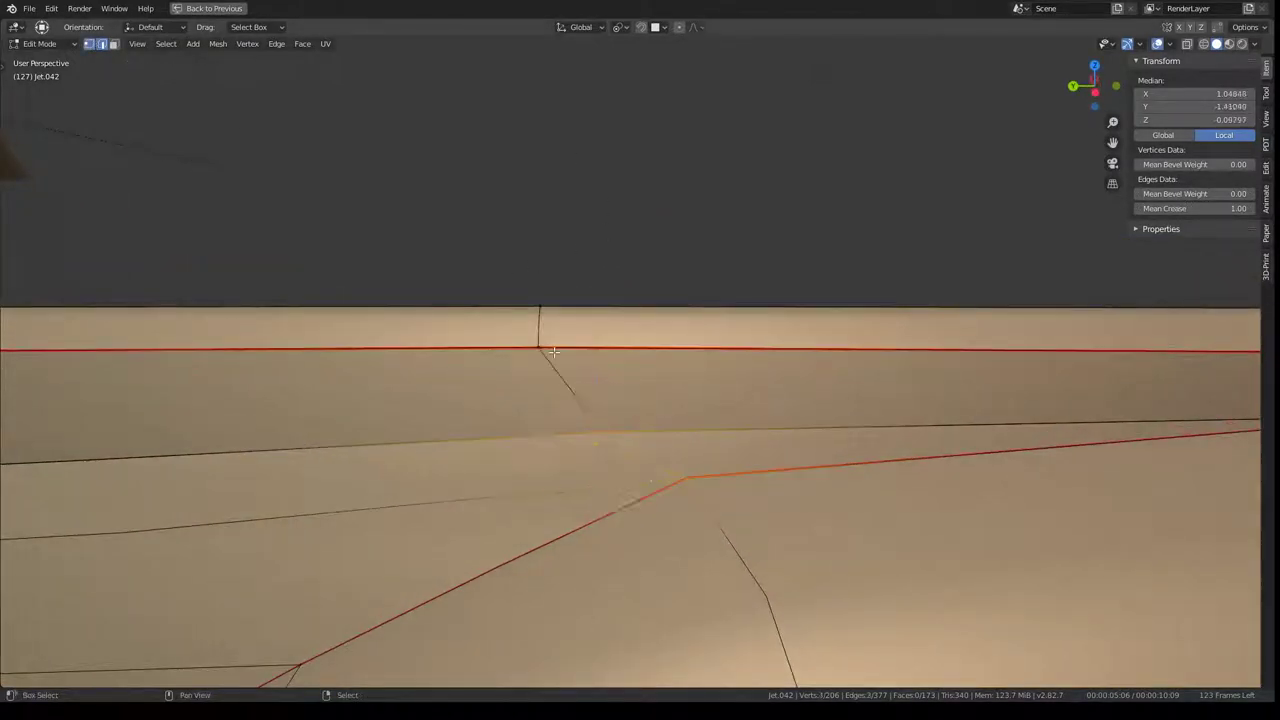
pyautogui.press('s')
pyautogui.press('y')
pyautogui.press('0')
pyautogui.press('Return')
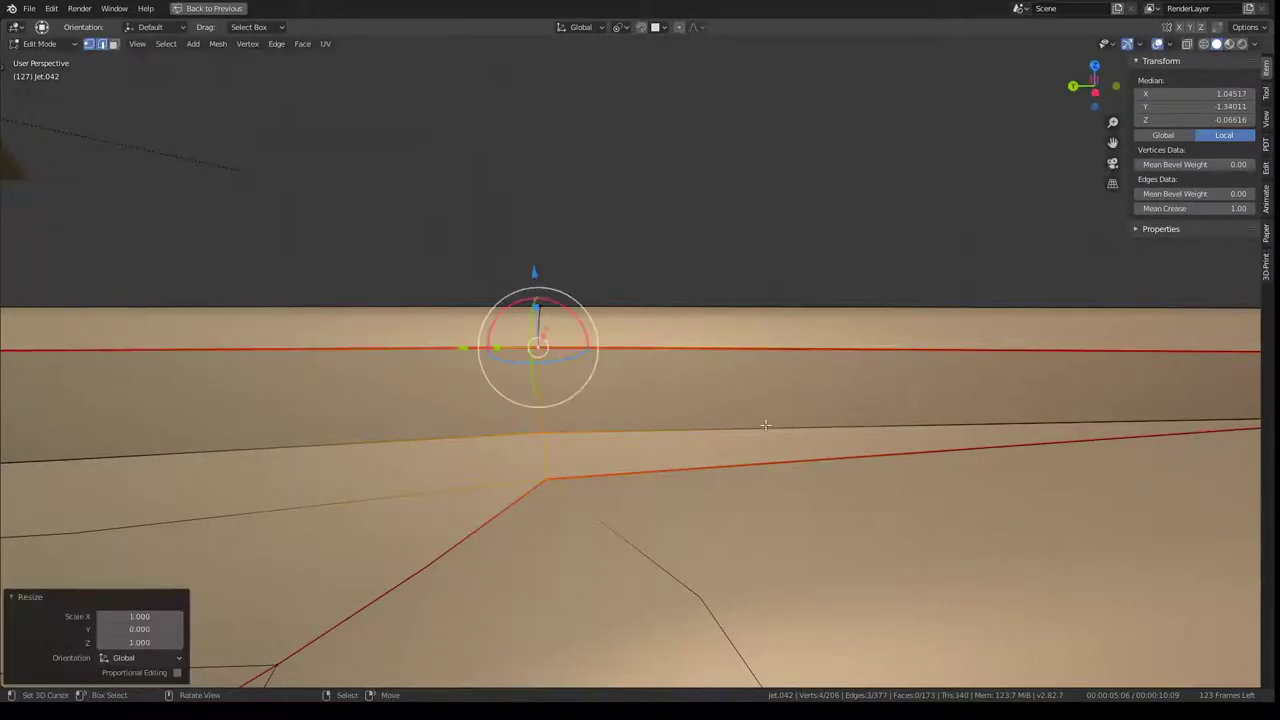
pyautogui.keyDown('shift'); pyautogui.click(682, 383); pyautogui.keyUp('shift')
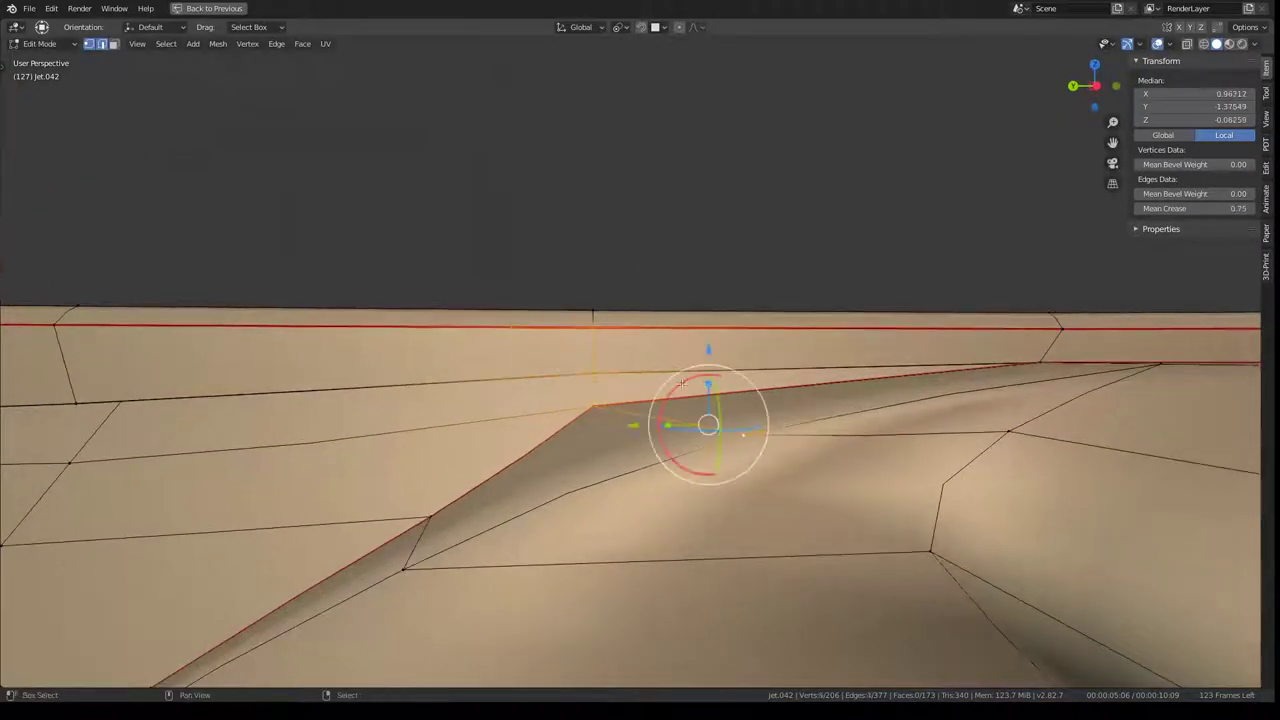
pyautogui.press('s')
pyautogui.press('y')
pyautogui.press('0')
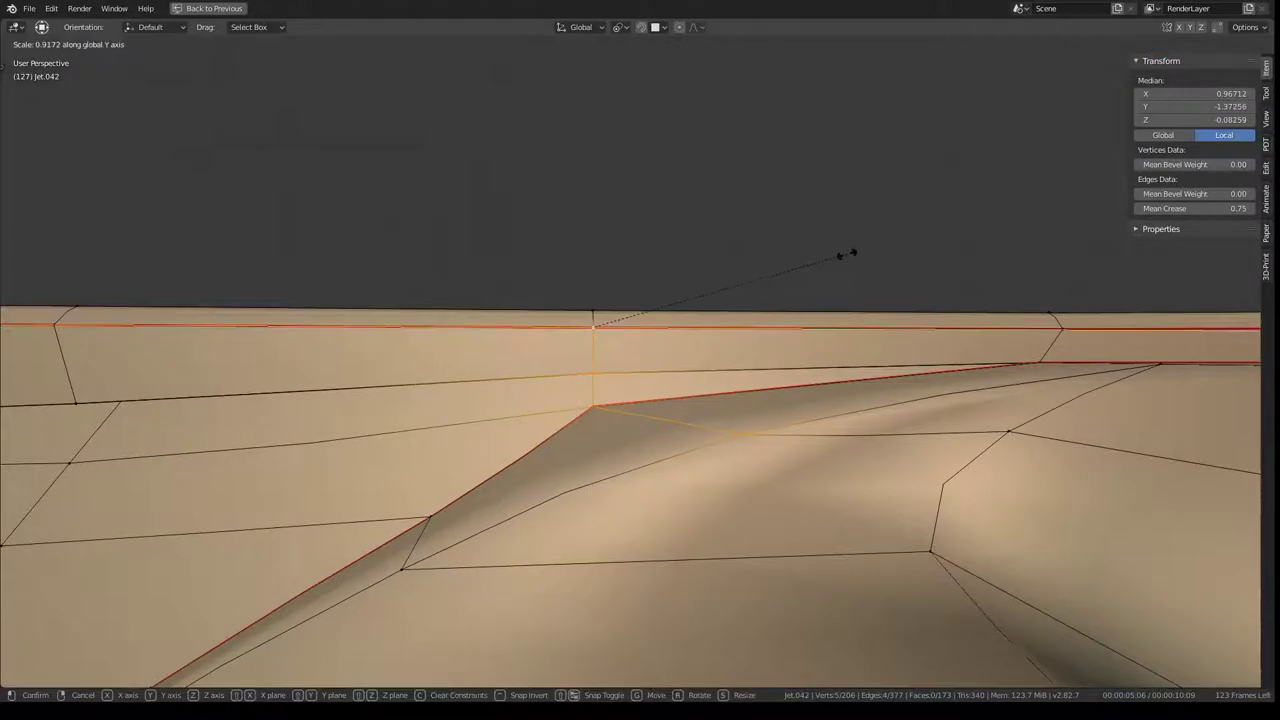
pyautogui.press('Return')
pyautogui.moveTo(640, 360)
pyautogui.mouseDown(button='middle')
pyautogui.moveTo(609, 383)
pyautogui.moveTo(1216, 236)
pyautogui.mouseUp(button='middle')
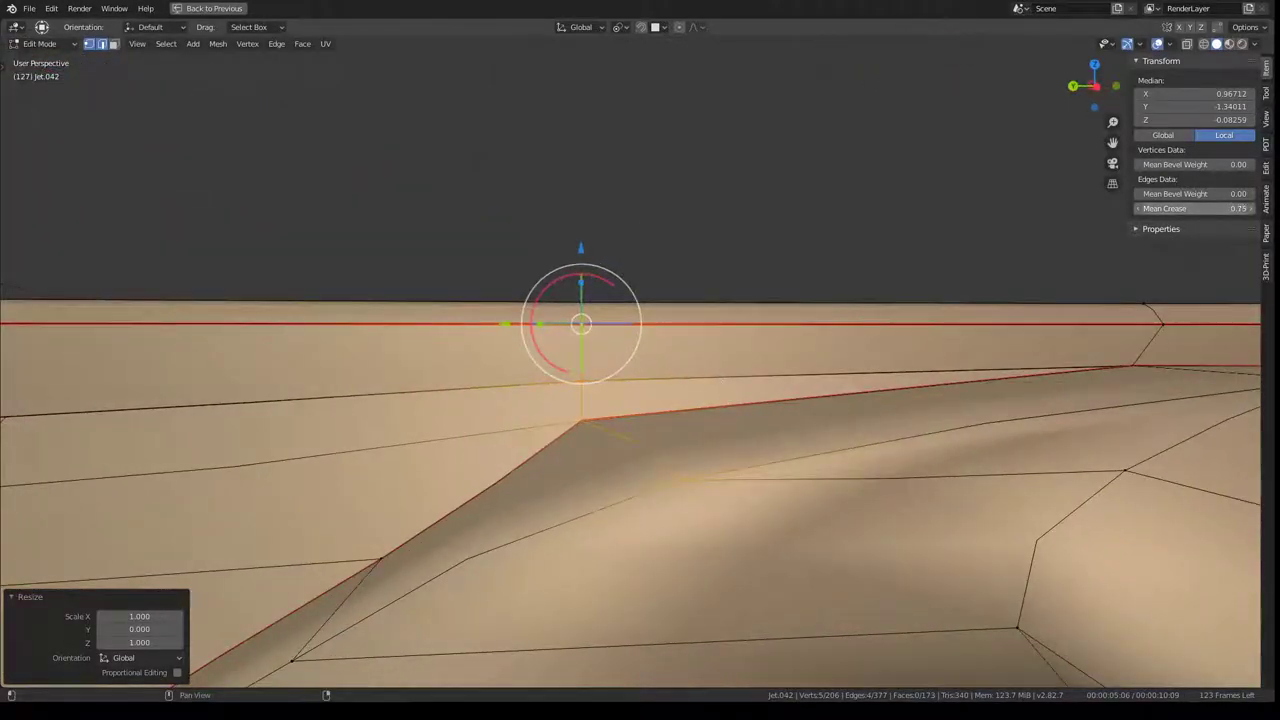
pyautogui.press('Tab')
pyautogui.moveTo(811, 297)
pyautogui.mouseDown(button='middle')
pyautogui.moveTo(751, 289)
pyautogui.moveTo(835, 308)
pyautogui.moveTo(620, 274)
pyautogui.moveTo(632, 328)
pyautogui.moveTo(694, 359)
pyautogui.moveTo(608, 337)
pyautogui.moveTo(331, 352)
pyautogui.moveTo(228, 330)
pyautogui.moveTo(485, 350)
pyautogui.moveTo(684, 284)
pyautogui.moveTo(581, 258)
pyautogui.mouseUp(button='middle')
pyautogui.press('Tab')
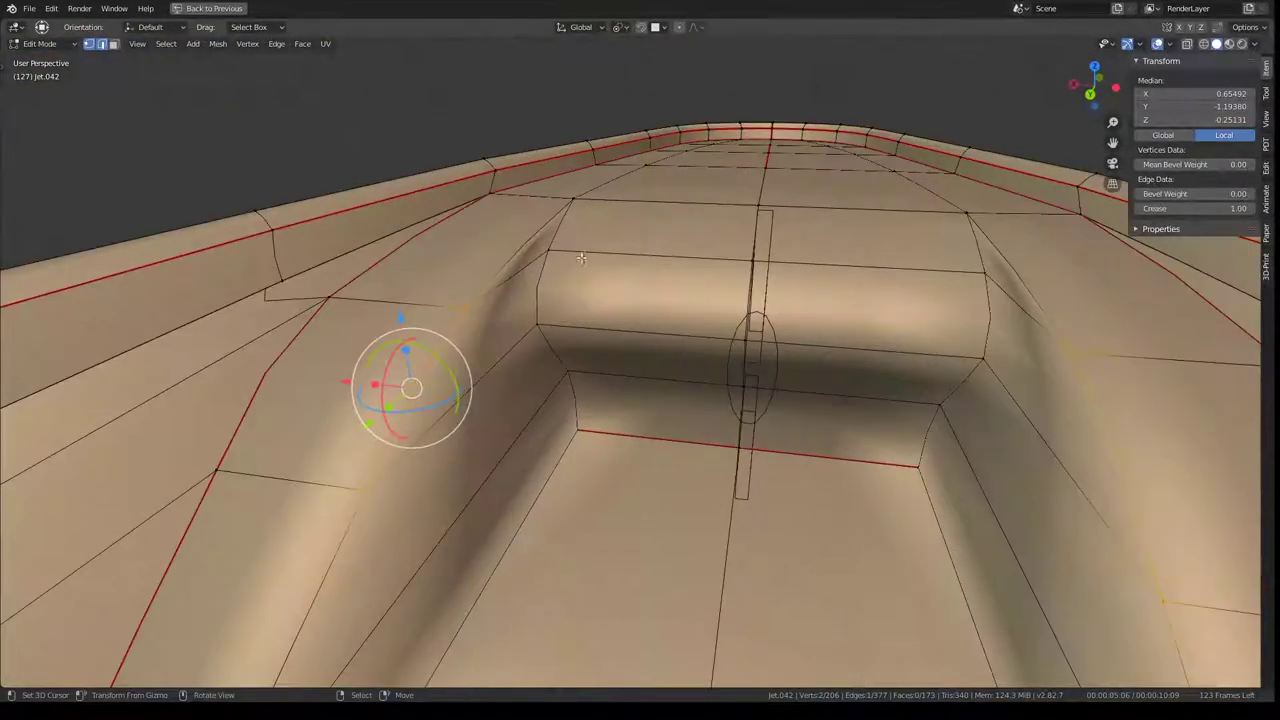
pyautogui.moveTo(823, 229); pyautogui.dragTo(378, 348, button='middle')
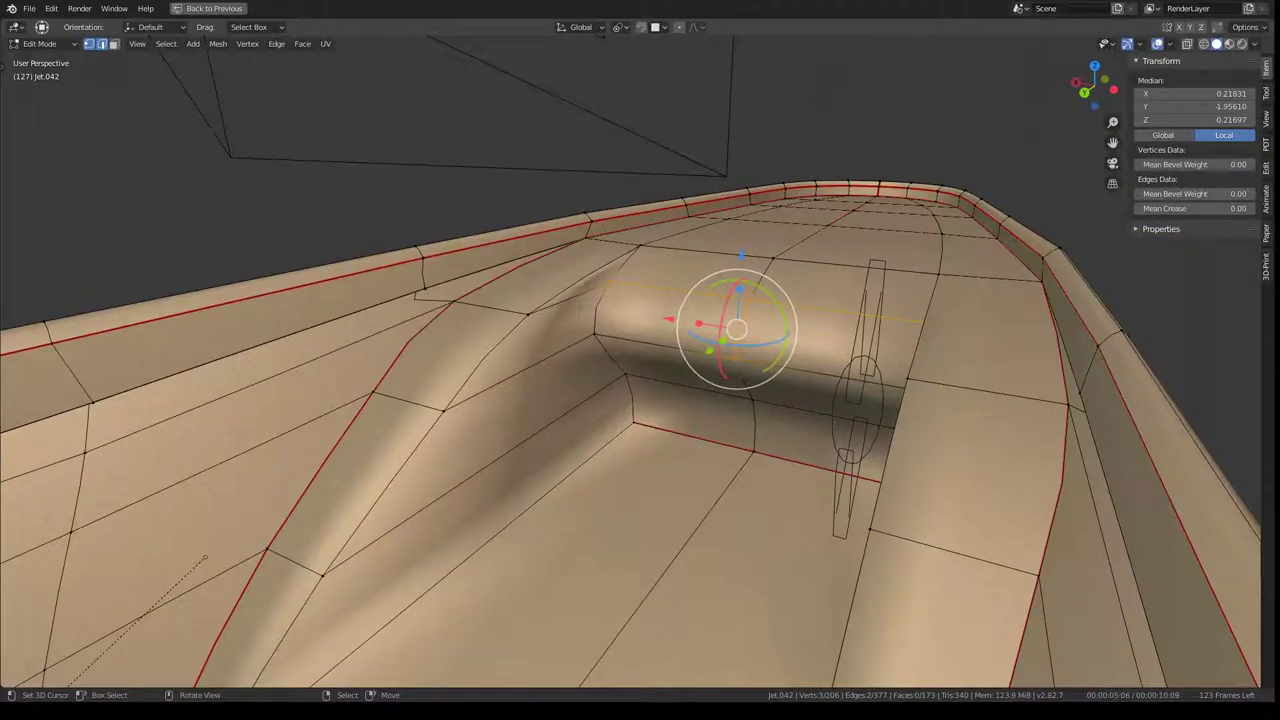
pyautogui.moveTo(355, 390)
pyautogui.mouseDown(button='middle')
pyautogui.moveTo(455, 262)
pyautogui.moveTo(506, 288)
pyautogui.mouseUp(button='middle')
pyautogui.moveTo(609, 268)
pyautogui.mouseDown(button='middle')
pyautogui.moveTo(793, 357)
pyautogui.moveTo(954, 198)
pyautogui.moveTo(592, 293)
pyautogui.moveTo(680, 300)
pyautogui.moveTo(720, 329)
pyautogui.moveTo(608, 277)
pyautogui.moveTo(558, 281)
pyautogui.mouseUp(button='middle')
# Step: Move the deck edge path beside the fairing along Y and slide it along the surface
pyautogui.keyDown('ctrl'); pyautogui.click(466, 369); pyautogui.keyUp('ctrl')
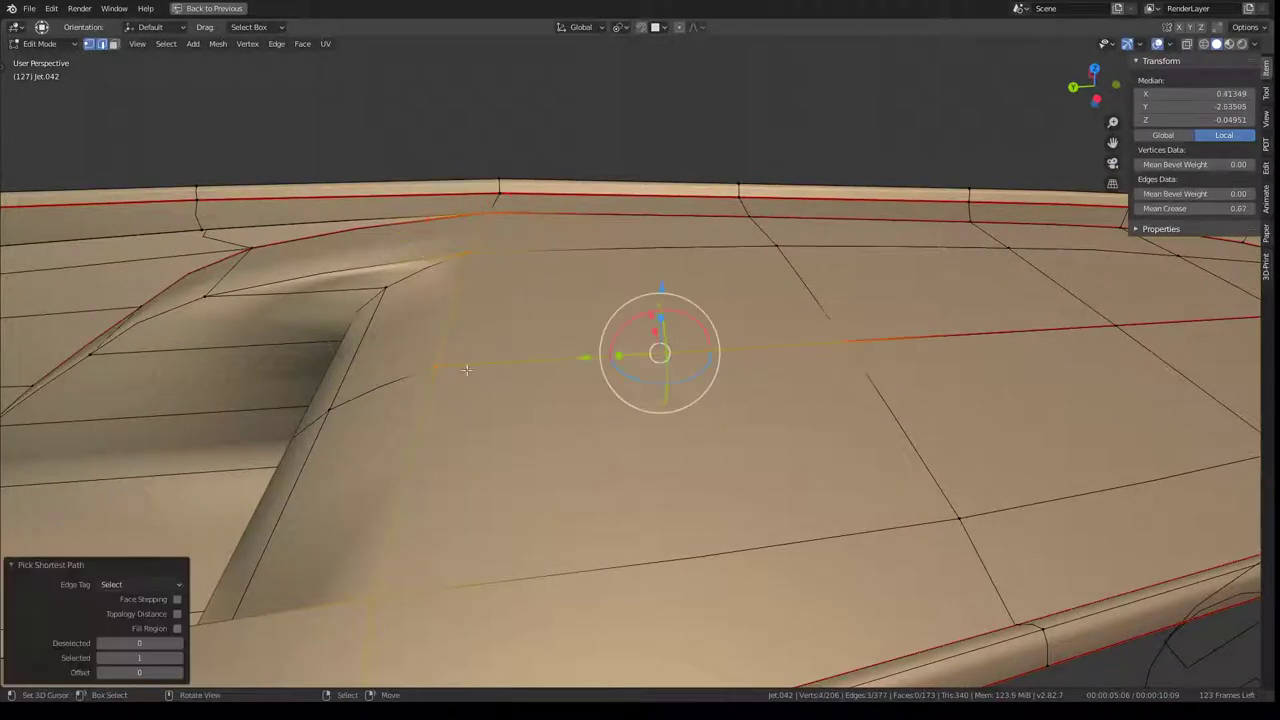
pyautogui.press('g')
pyautogui.press('y')
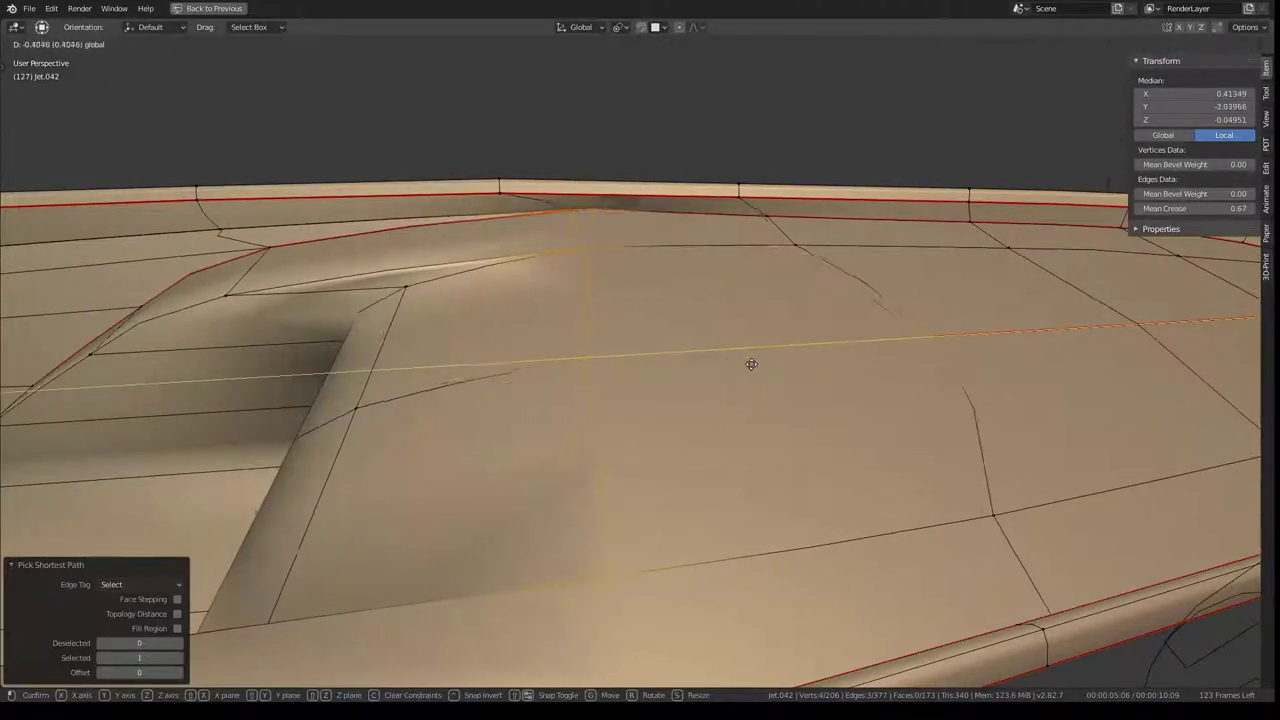
pyautogui.click(605, 349)
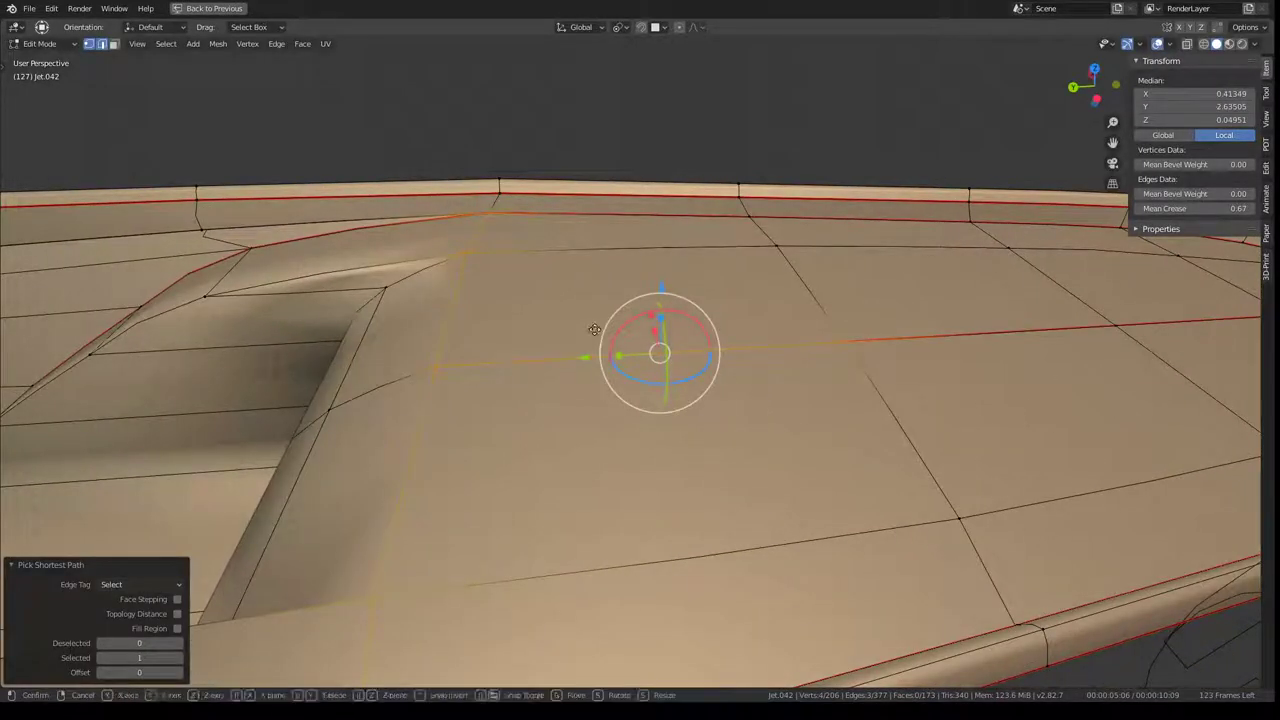
pyautogui.press('g')
pyautogui.press('g')
pyautogui.click(625, 334)
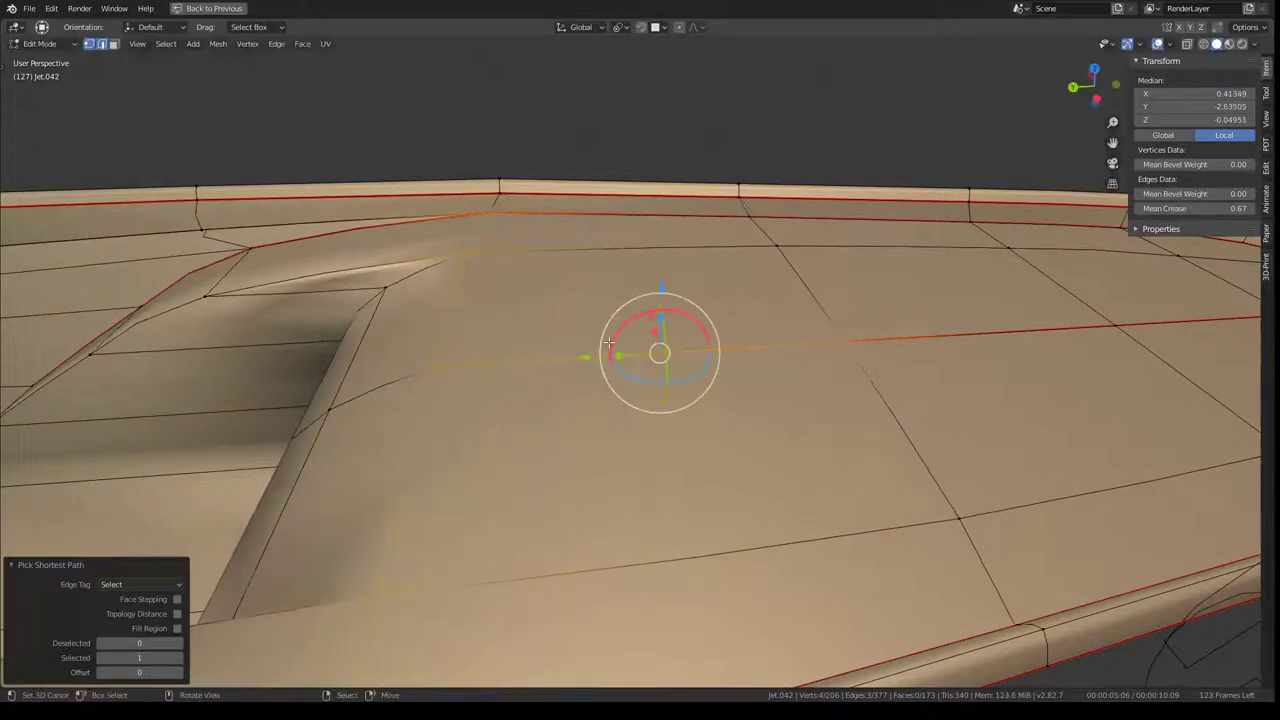
pyautogui.moveTo(625, 334); pyautogui.dragTo(600, 286, button='middle')
pyautogui.press('g')
pyautogui.press('g')
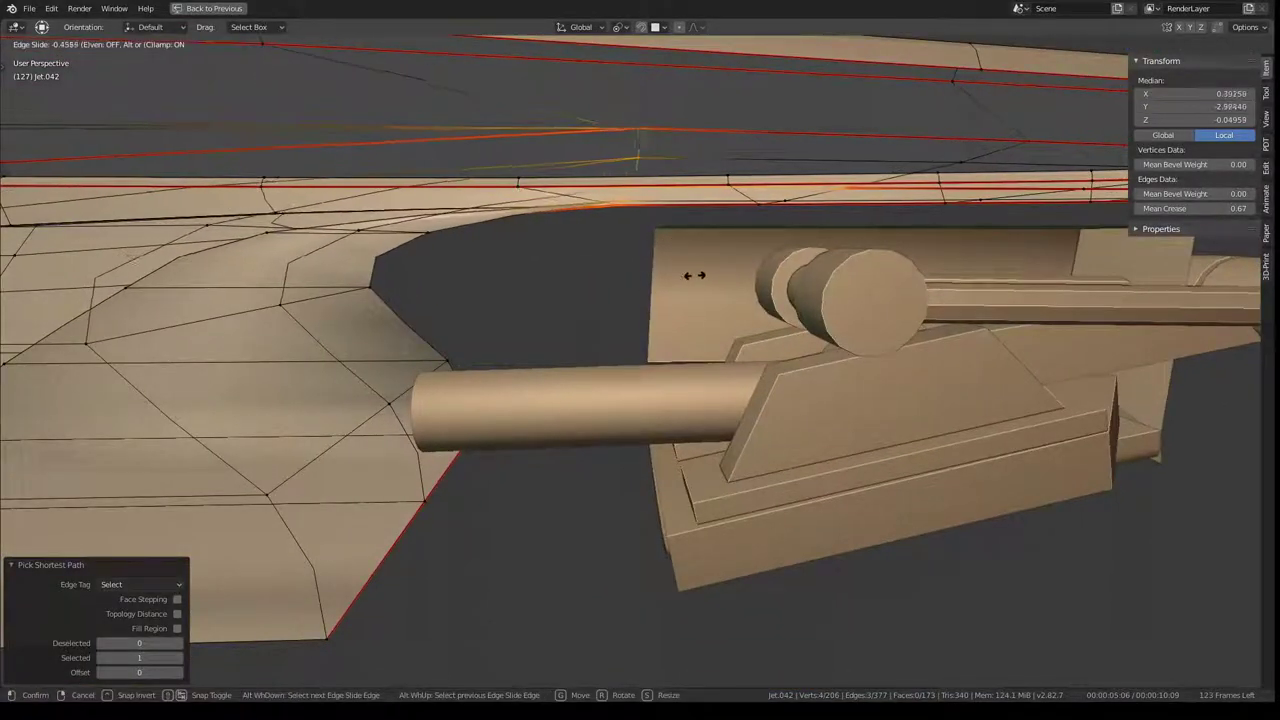
pyautogui.rightClick(681, 278)
pyautogui.moveTo(681, 278); pyautogui.dragTo(300, 190, button='middle')
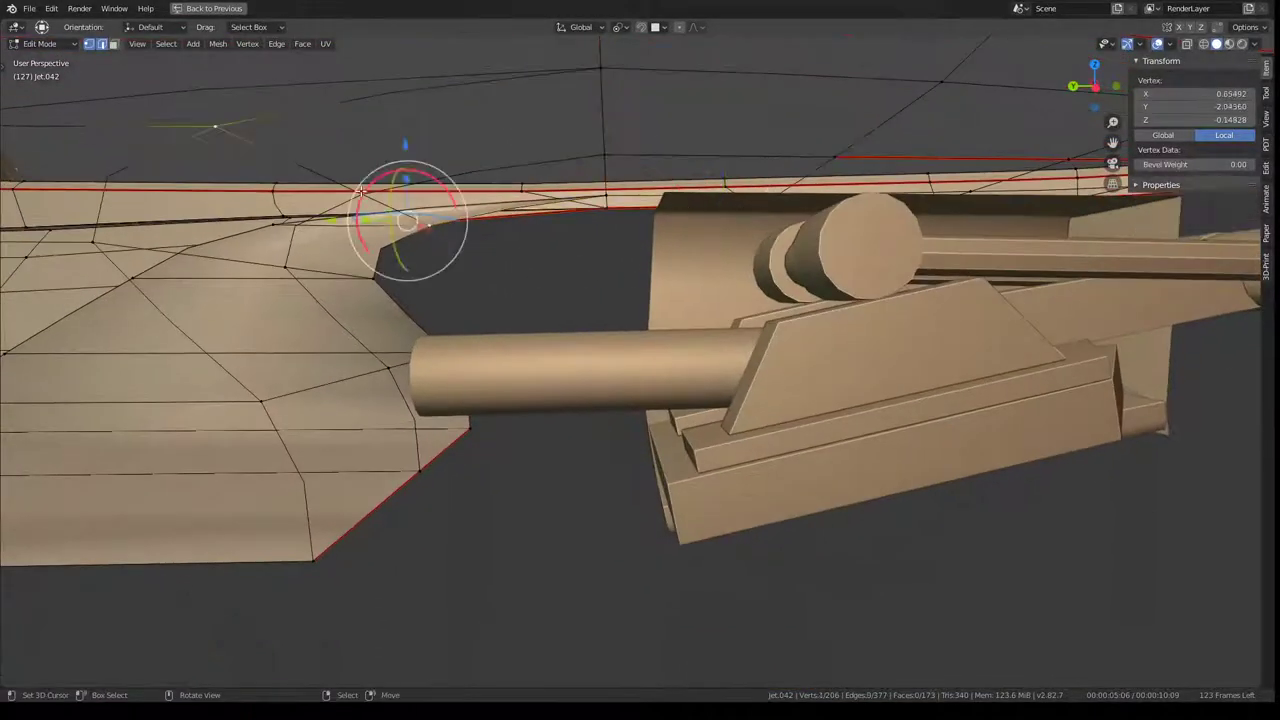
# Step: Shift the fairing's front-corner vertex along Y
pyautogui.press('g')
pyautogui.click(422, 188)
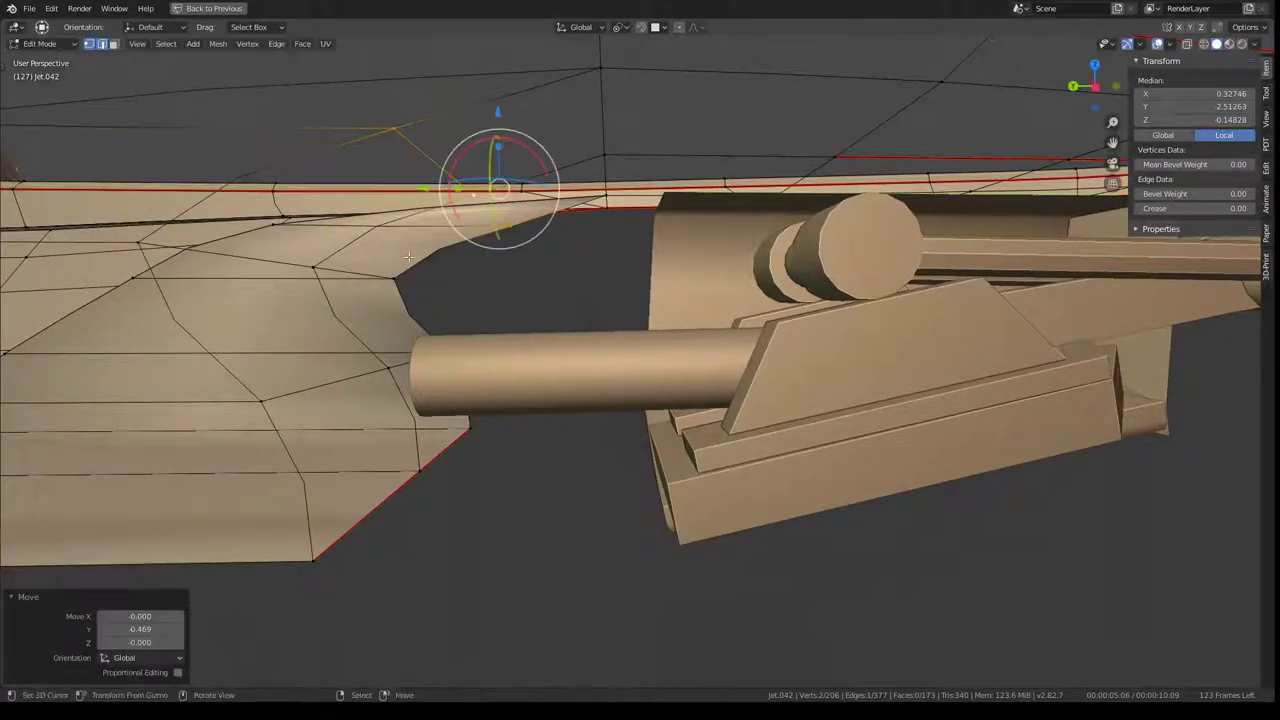
pyautogui.click(368, 272)
pyautogui.press('g')
pyautogui.press('y')
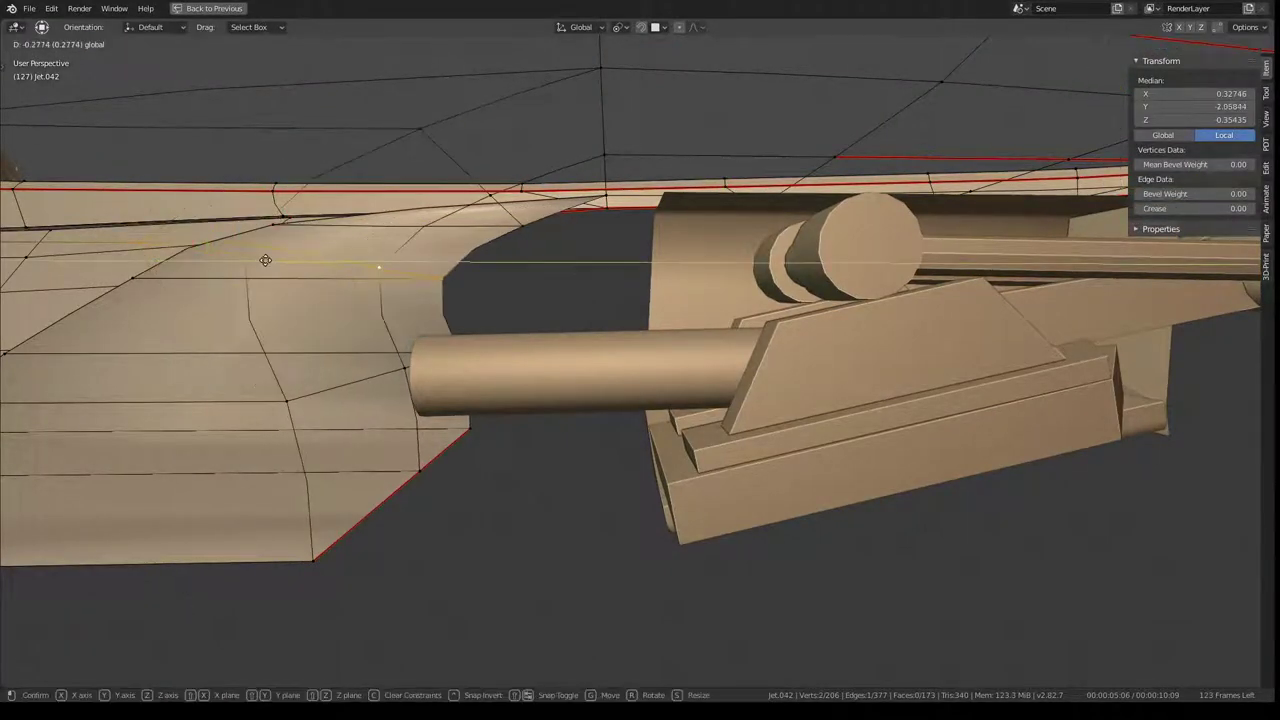
pyautogui.click(265, 260)
pyautogui.moveTo(546, 257)
pyautogui.mouseDown(button='middle')
pyautogui.moveTo(523, 443)
pyautogui.moveTo(600, 278)
pyautogui.moveTo(473, 303)
pyautogui.moveTo(696, 264)
pyautogui.moveTo(607, 237)
pyautogui.mouseUp(button='middle')
pyautogui.press('g')
pyautogui.press('y')
pyautogui.rightClick(484, 468)
# Step: Move a three-vertex path beside the fairing along Y
pyautogui.keyDown('ctrl'); pyautogui.click(738, 463); pyautogui.keyUp('ctrl')
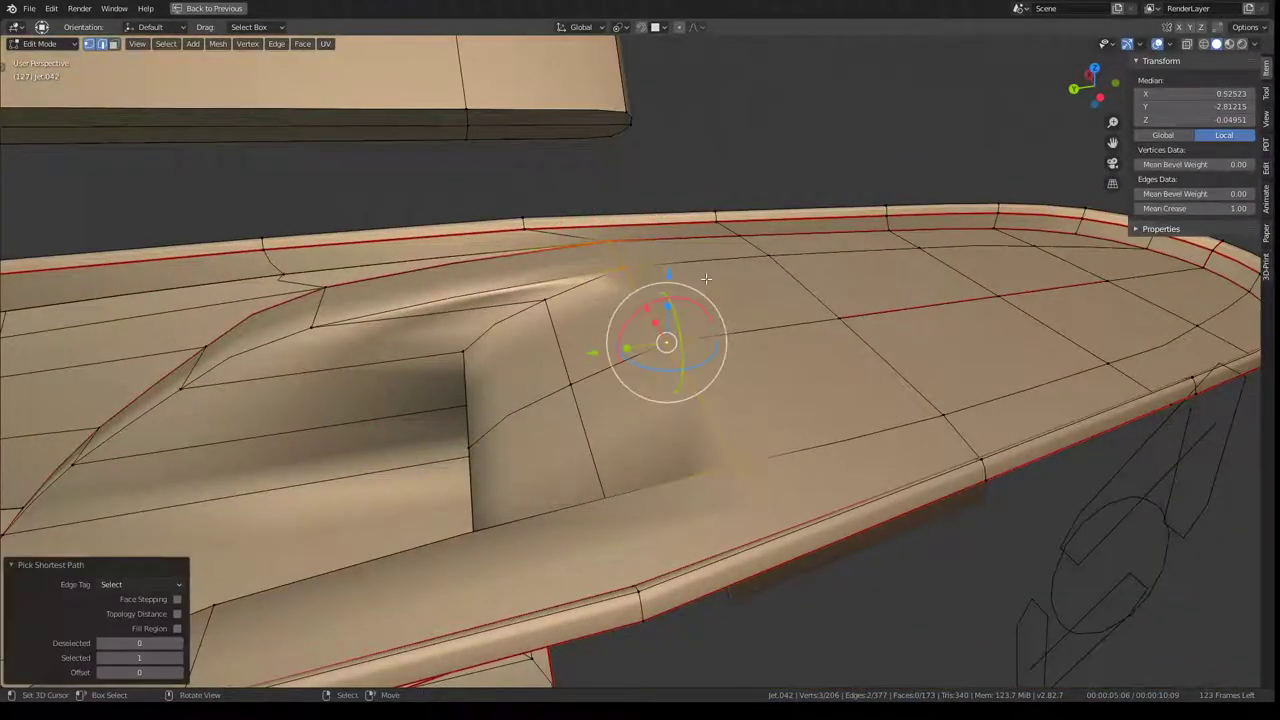
pyautogui.press('g')
pyautogui.press('y')
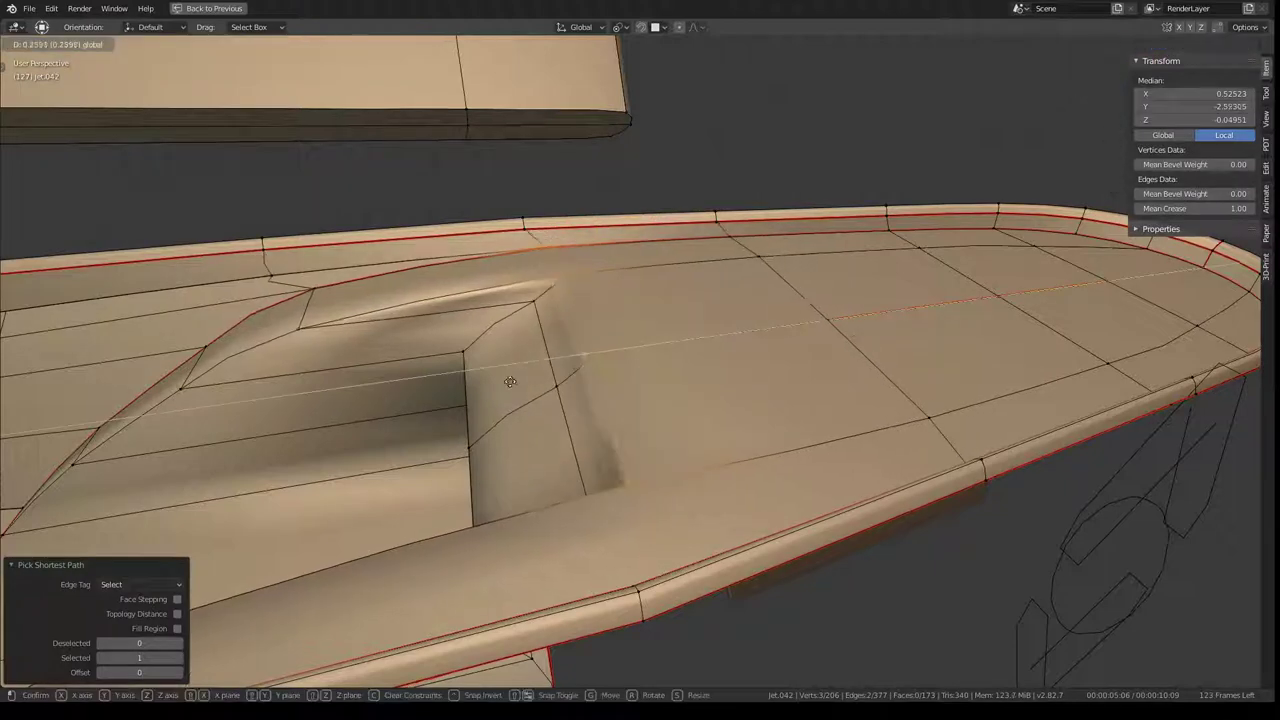
pyautogui.click(487, 384)
pyautogui.moveTo(487, 384); pyautogui.dragTo(469, 319, button='middle')
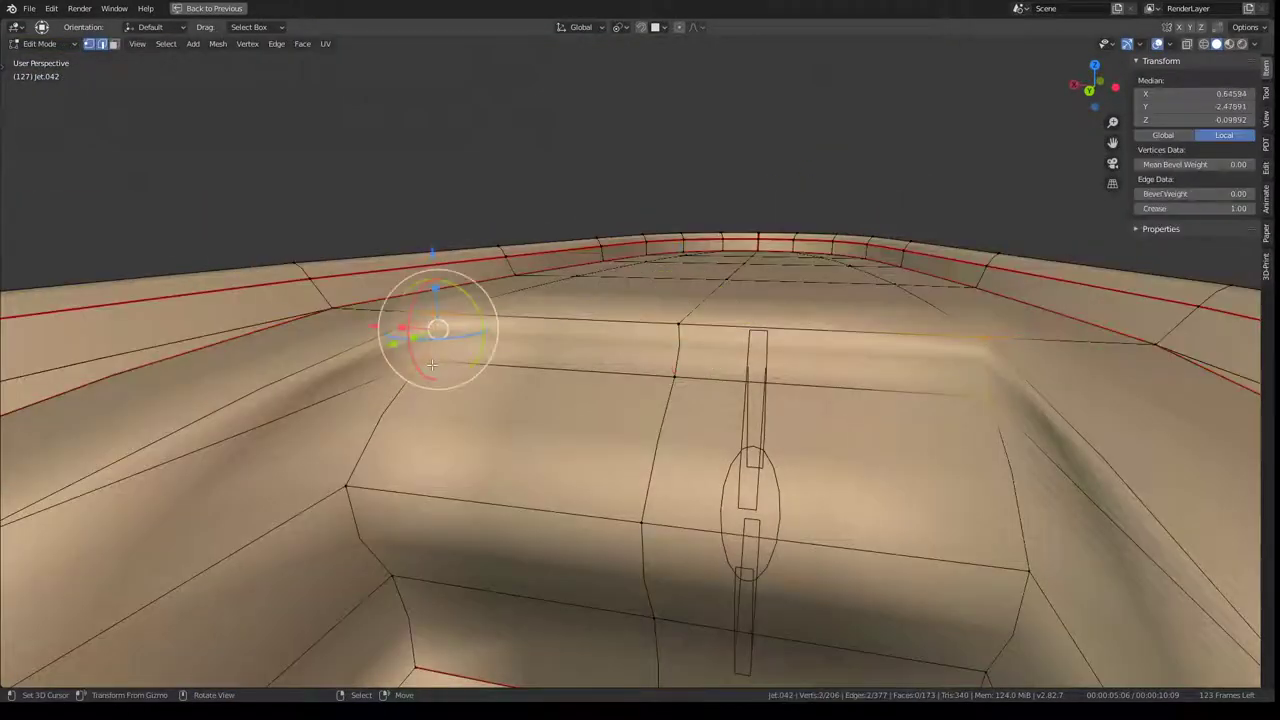
# Step: Reposition three vertices at the cockpit front
pyautogui.click(431, 366)
pyautogui.moveTo(431, 366)
pyautogui.mouseDown(button='middle')
pyautogui.moveTo(517, 321)
pyautogui.moveTo(631, 392)
pyautogui.moveTo(665, 351)
pyautogui.mouseUp(button='middle')
pyautogui.press('Tab')
pyautogui.press('Tab')
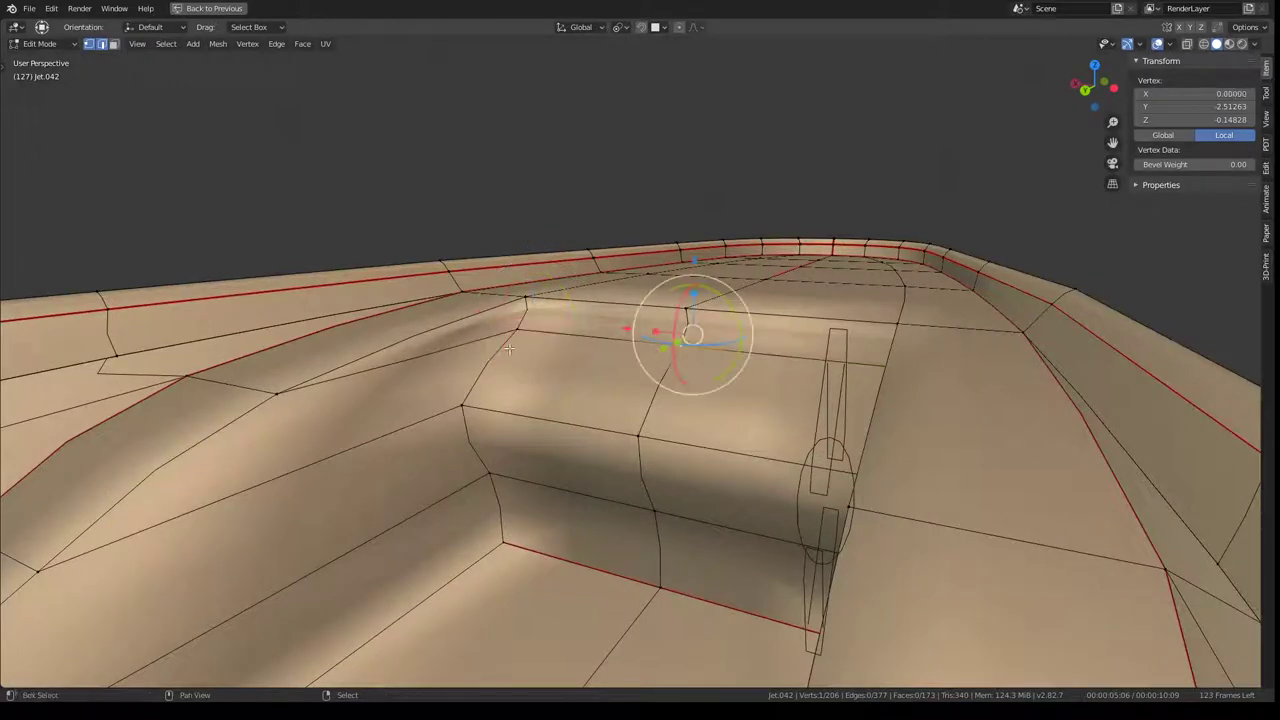
pyautogui.keyDown('ctrl'); pyautogui.click(509, 348); pyautogui.keyUp('ctrl')
pyautogui.moveTo(509, 348)
pyautogui.mouseDown(button='middle')
pyautogui.moveTo(312, 390)
pyautogui.moveTo(506, 341)
pyautogui.mouseUp(button='middle')
pyautogui.press('g')
pyautogui.click(333, 393)
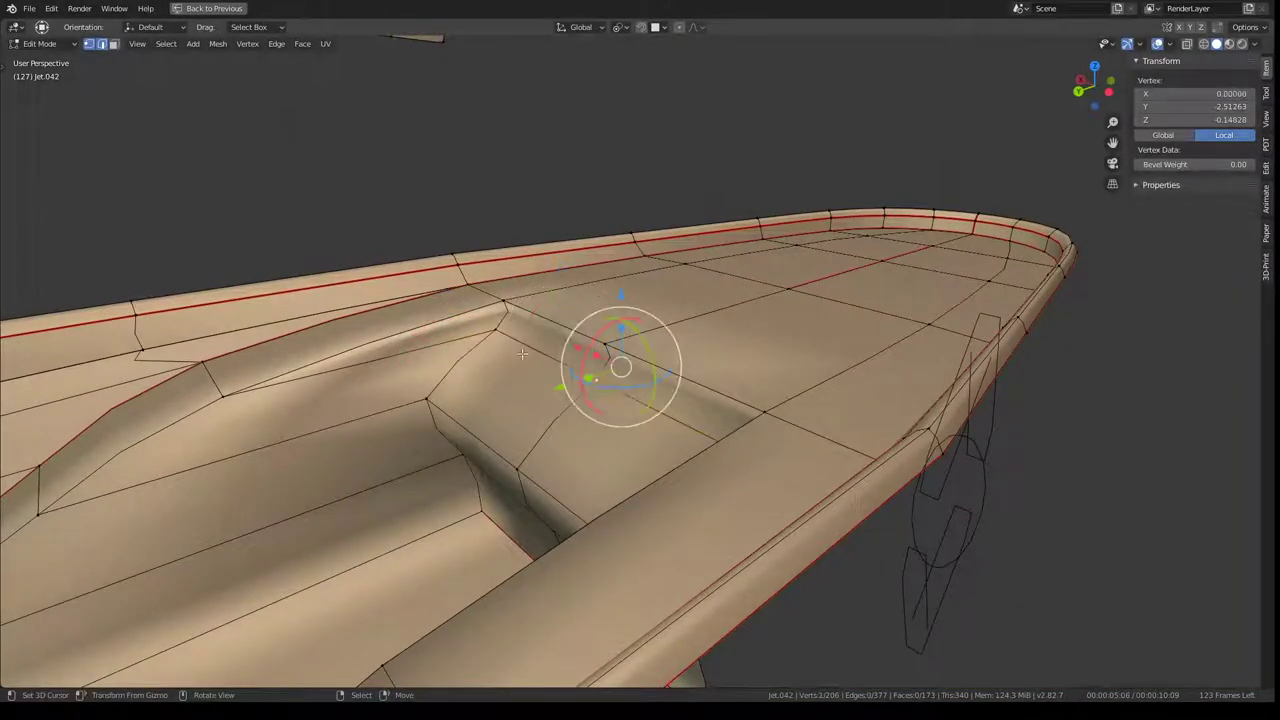
pyautogui.press('g')
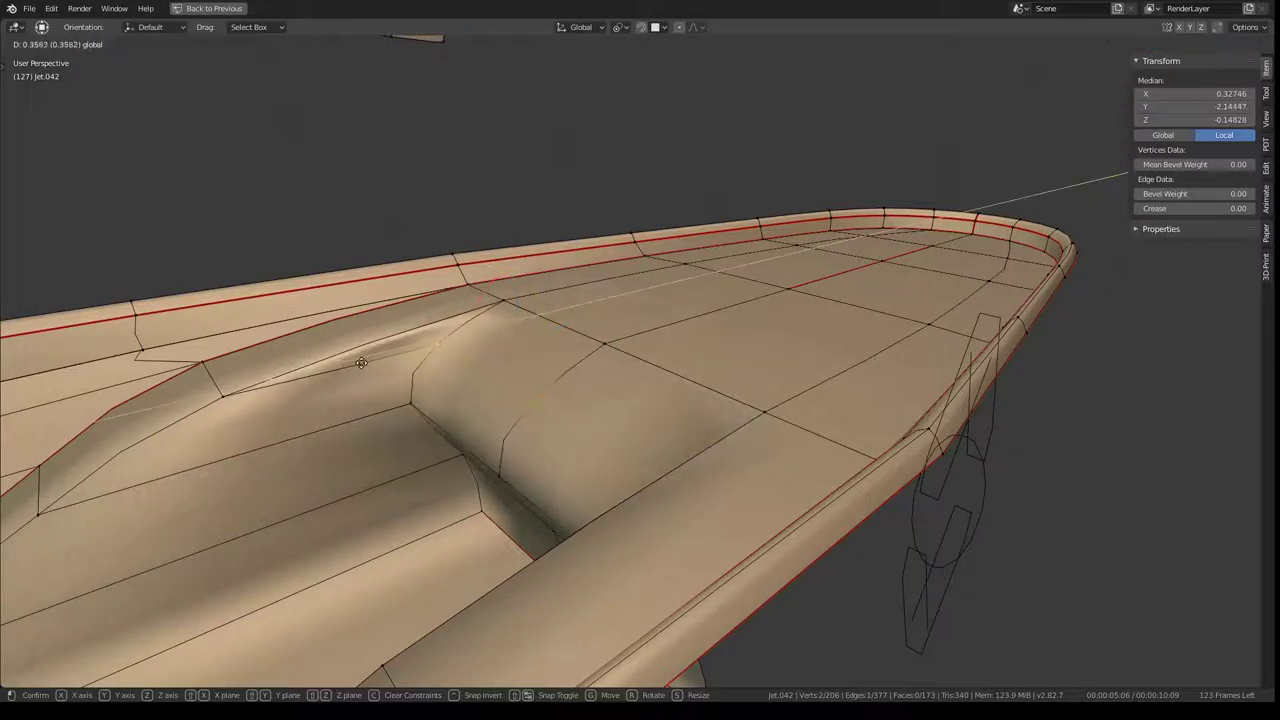
pyautogui.click(361, 362)
# Step: Move vertices beside the fairing slot by -0.050 X and -0.042 Y; select the cockpit-front edge ring
pyautogui.click(500, 448)
pyautogui.moveTo(410, 475)
pyautogui.mouseDown()
pyautogui.moveTo(548, 442)
pyautogui.moveTo(450, 468)
pyautogui.mouseUp()
pyautogui.click(450, 468)
pyautogui.moveTo(455, 445); pyautogui.dragTo(493, 333, button='middle')
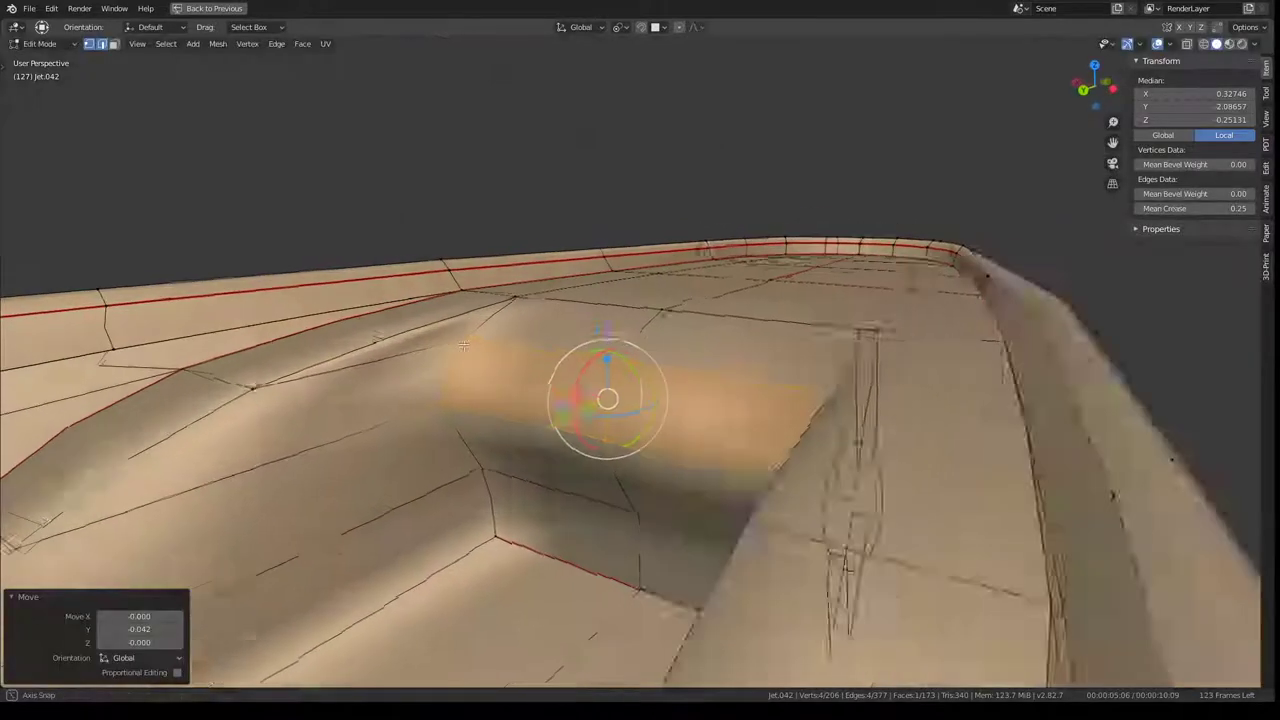
pyautogui.keyDown('ctrl'); pyautogui.click(684, 355); pyautogui.keyUp('ctrl')
pyautogui.hotkey('ctrl', 'e')
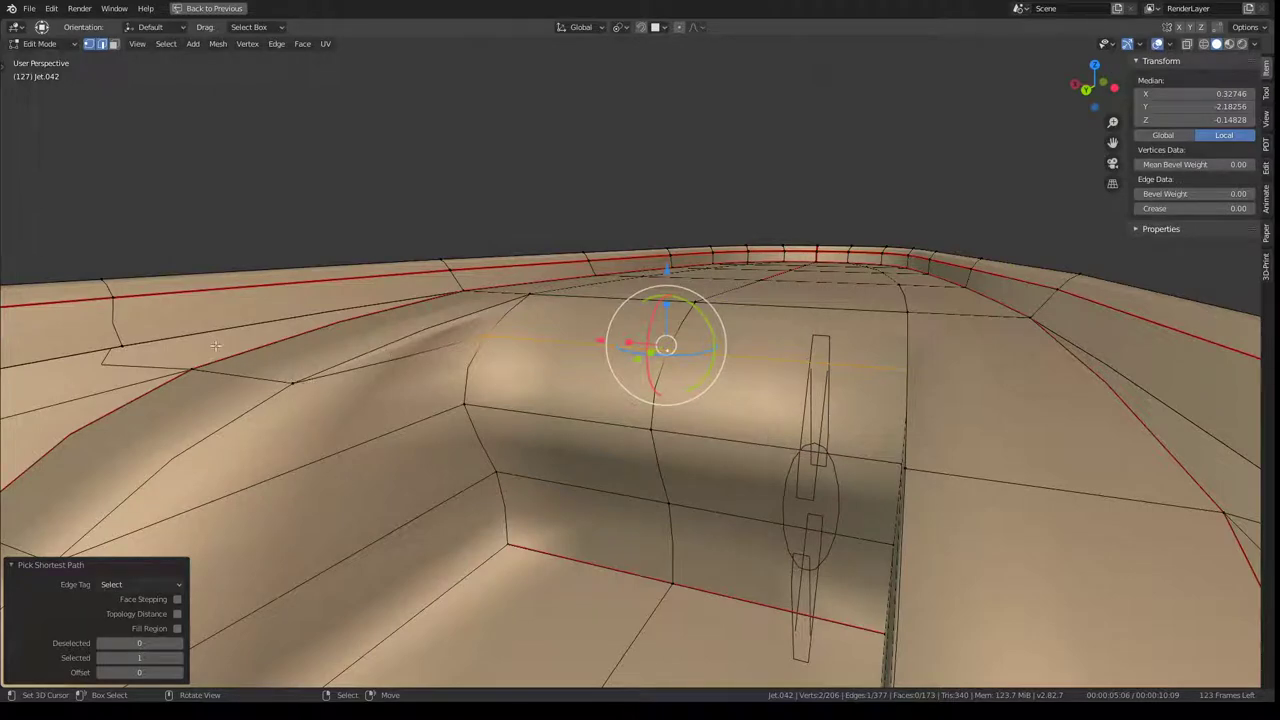
pyautogui.moveTo(215, 345)
pyautogui.mouseDown(button='middle')
pyautogui.moveTo(278, 398)
pyautogui.moveTo(451, 437)
pyautogui.moveTo(157, 132)
pyautogui.mouseUp(button='middle')
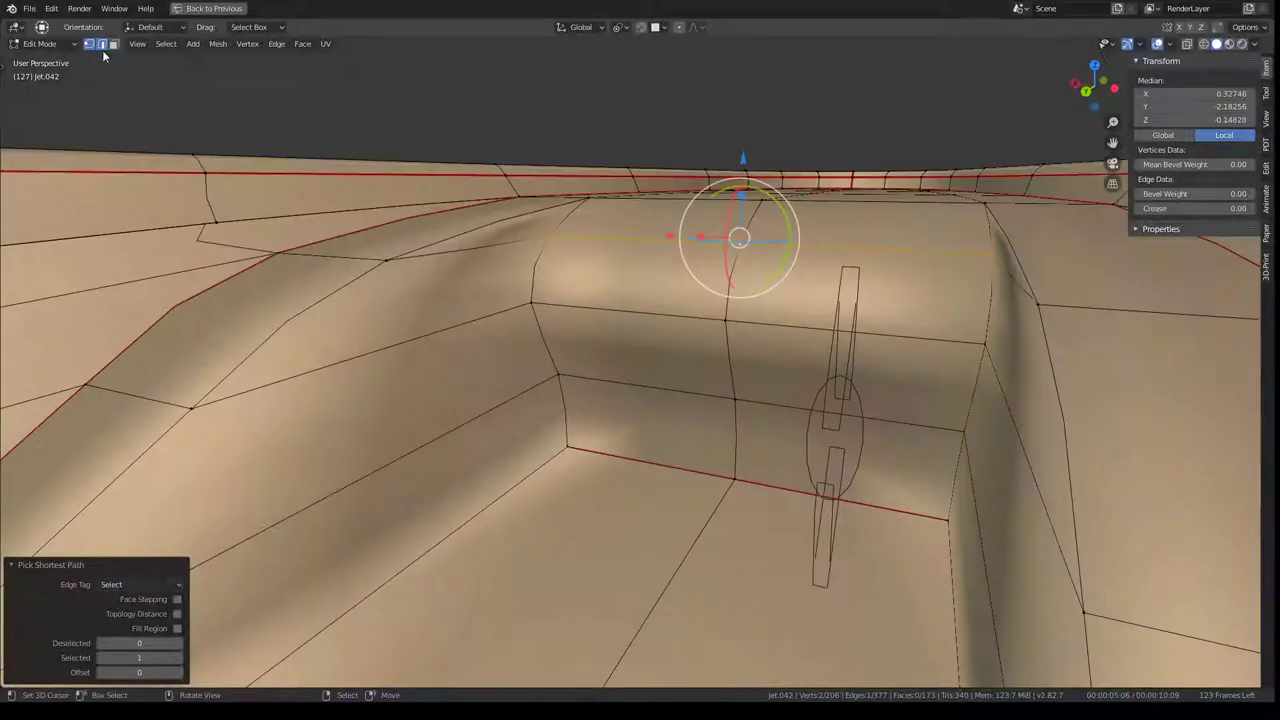
pyautogui.keyDown('ctrl'); pyautogui.keyDown('alt'); pyautogui.click(493, 360); pyautogui.keyUp('alt'); pyautogui.keyUp('ctrl')
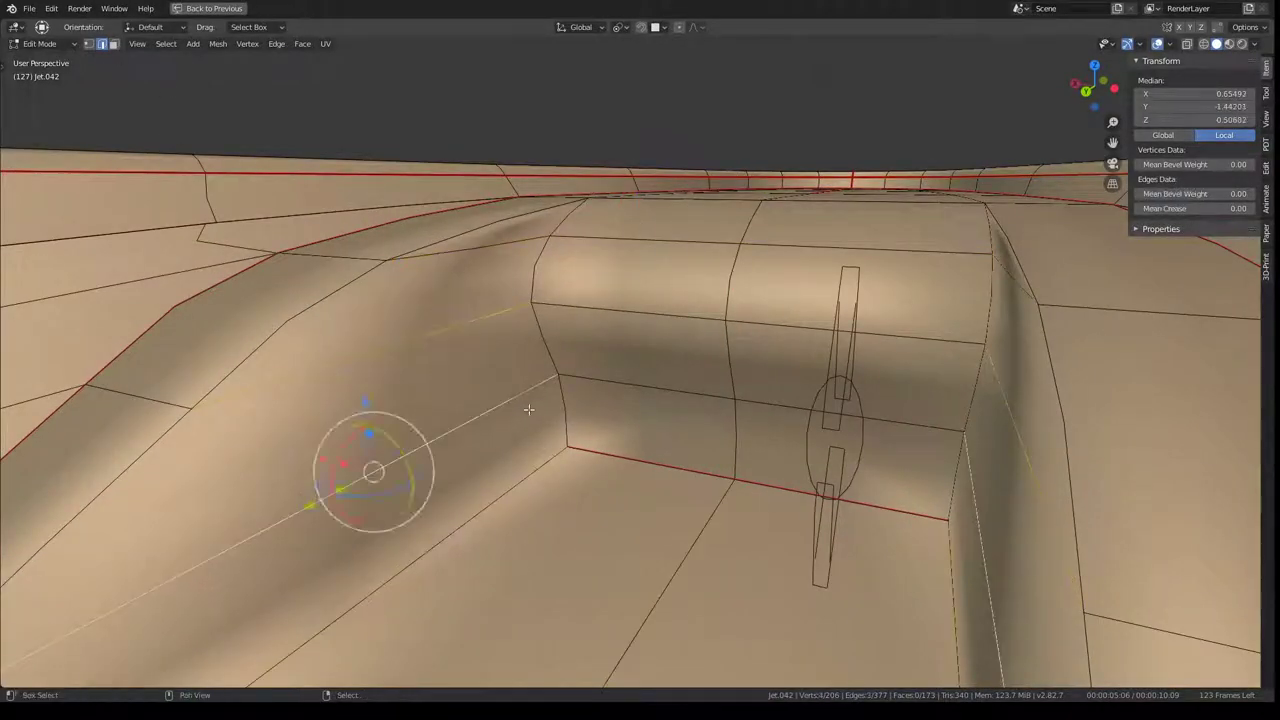
# Step: Subdivide the cockpit-front edge ring, then try rotating an edge and undo it
pyautogui.press('q')
pyautogui.click(843, 376)
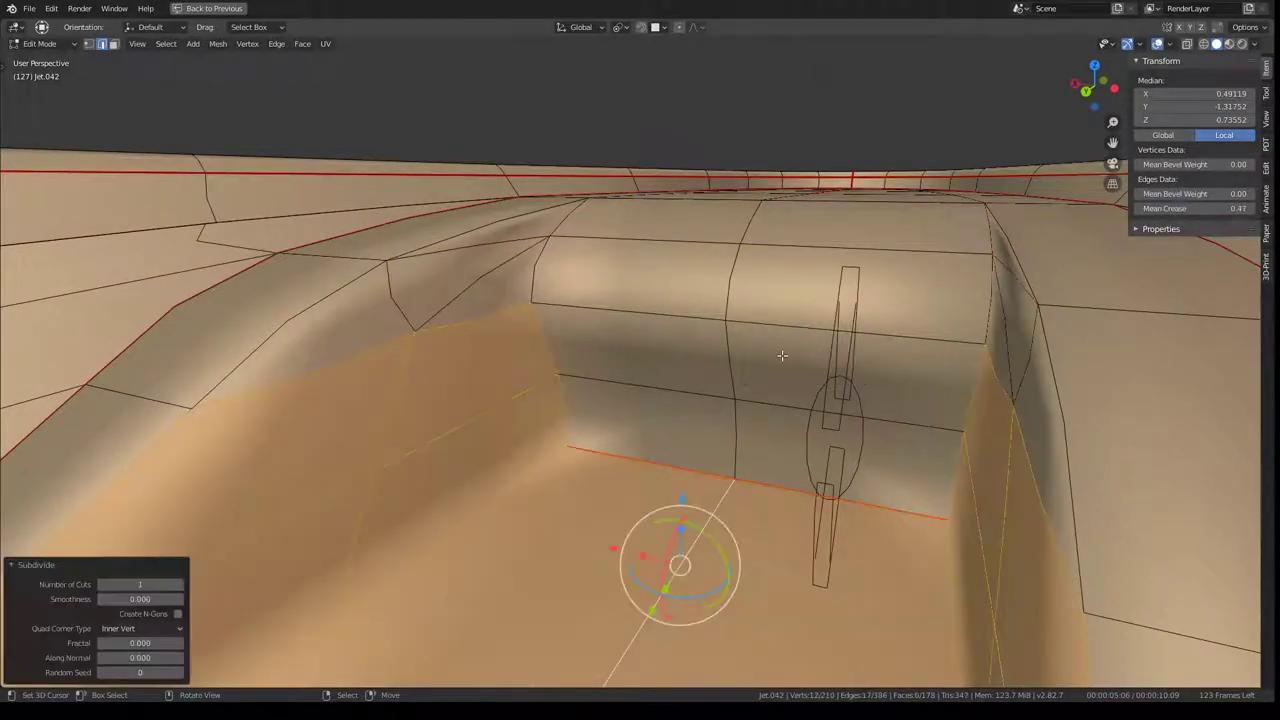
pyautogui.click(526, 230)
pyautogui.moveTo(526, 230); pyautogui.dragTo(673, 261, button='middle')
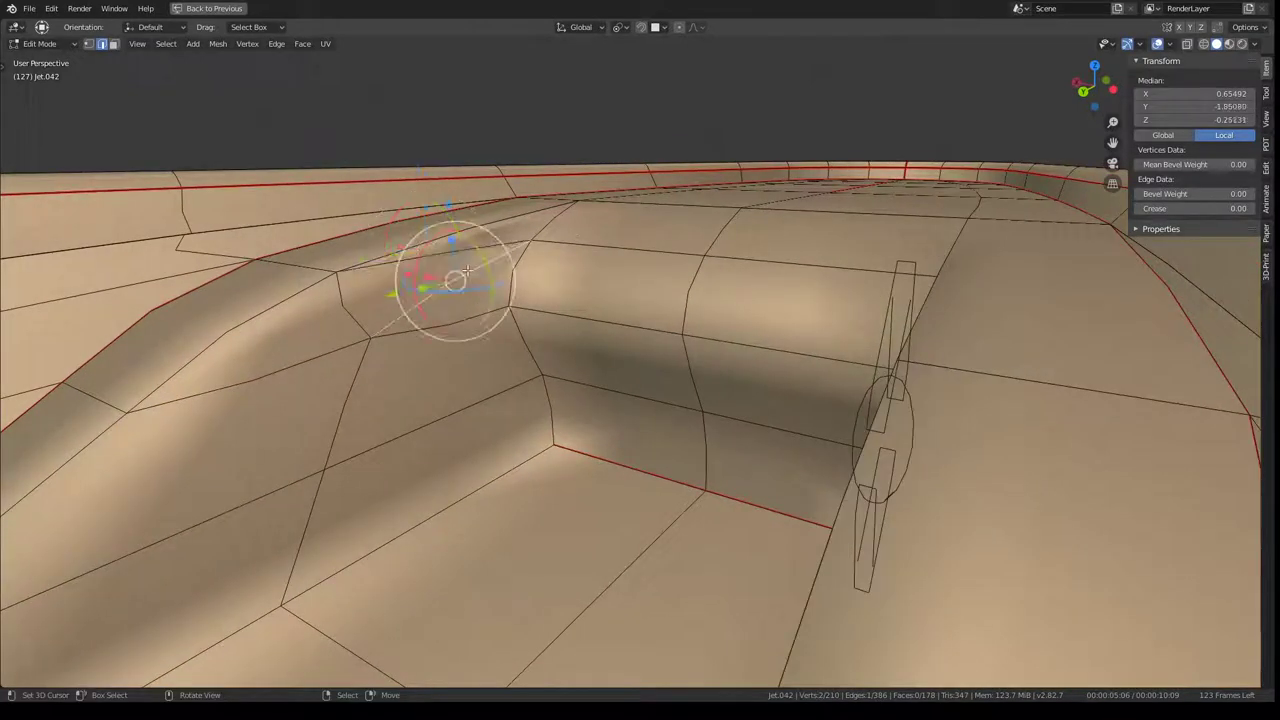
pyautogui.hotkey('ctrl', 'e')
pyautogui.click(659, 163)
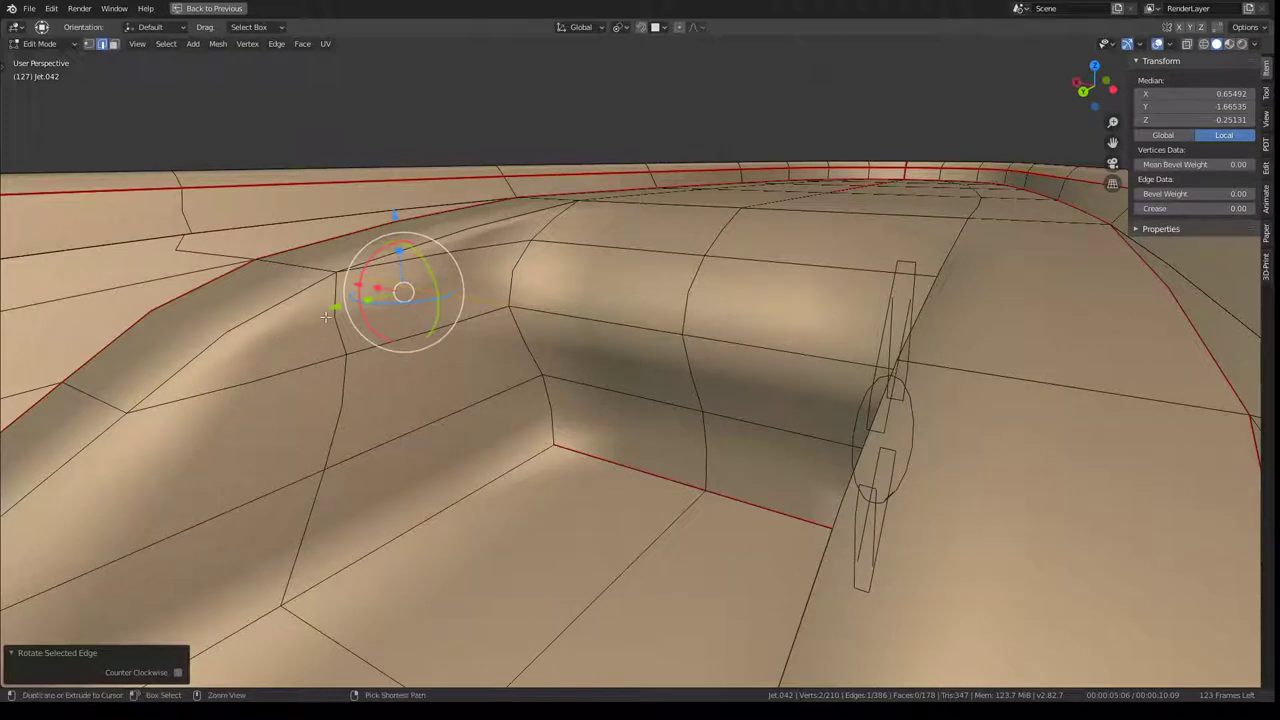
pyautogui.hotkey('ctrl', 'z')
pyautogui.hotkey('ctrl', 'z')
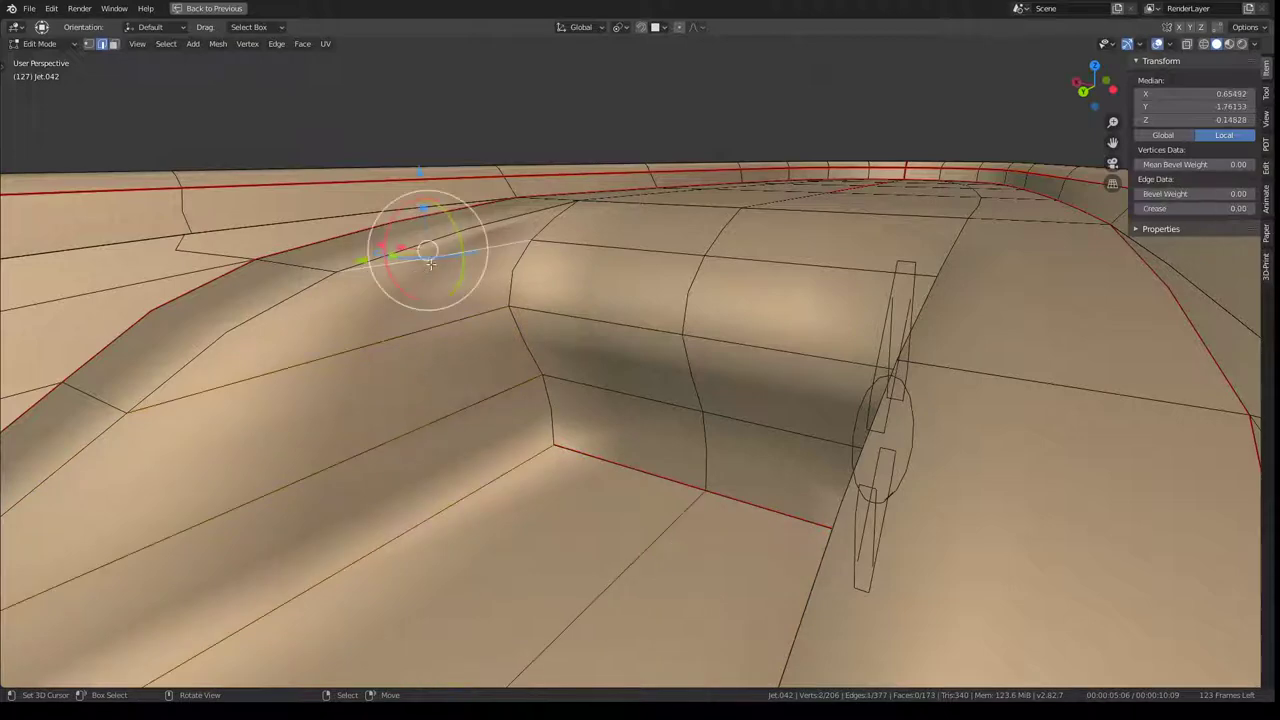
# Step: Subdivide the selected faces across the fairing top
pyautogui.moveTo(429, 263); pyautogui.dragTo(585, 403, button='middle')
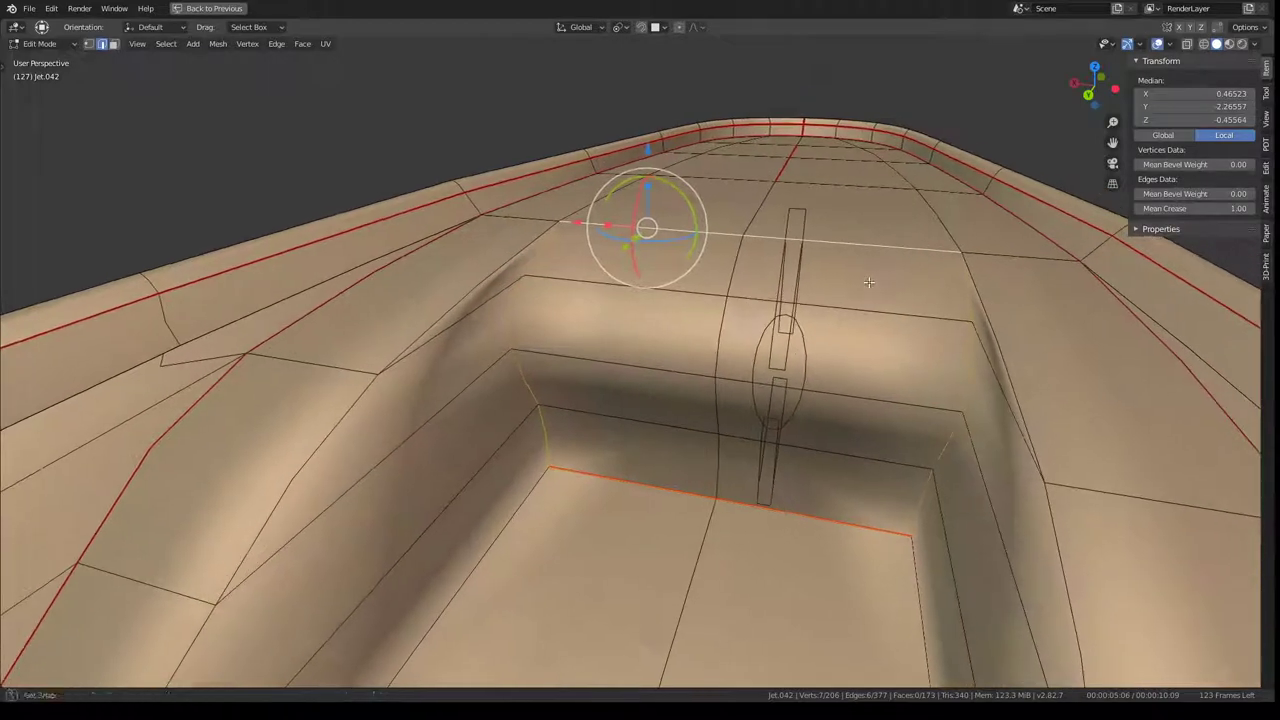
pyautogui.moveTo(929, 297); pyautogui.dragTo(875, 287, button='middle')
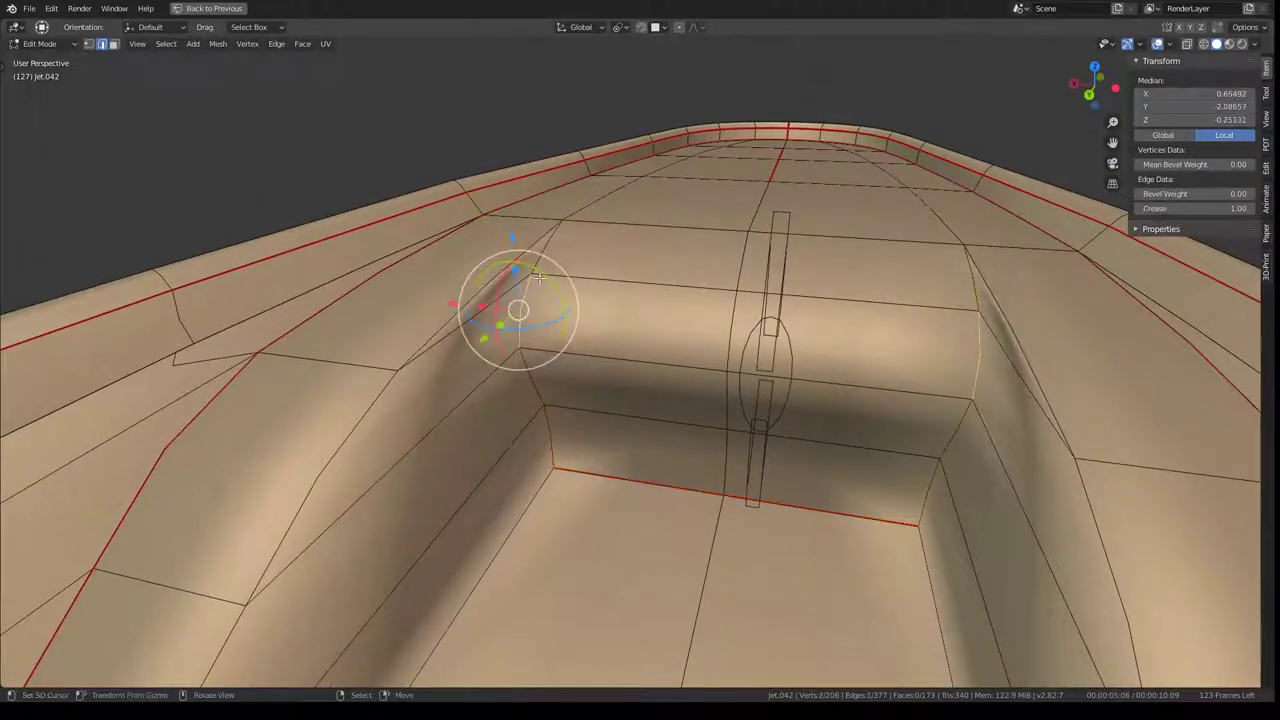
pyautogui.moveTo(558, 274); pyautogui.dragTo(572, 256, button='middle')
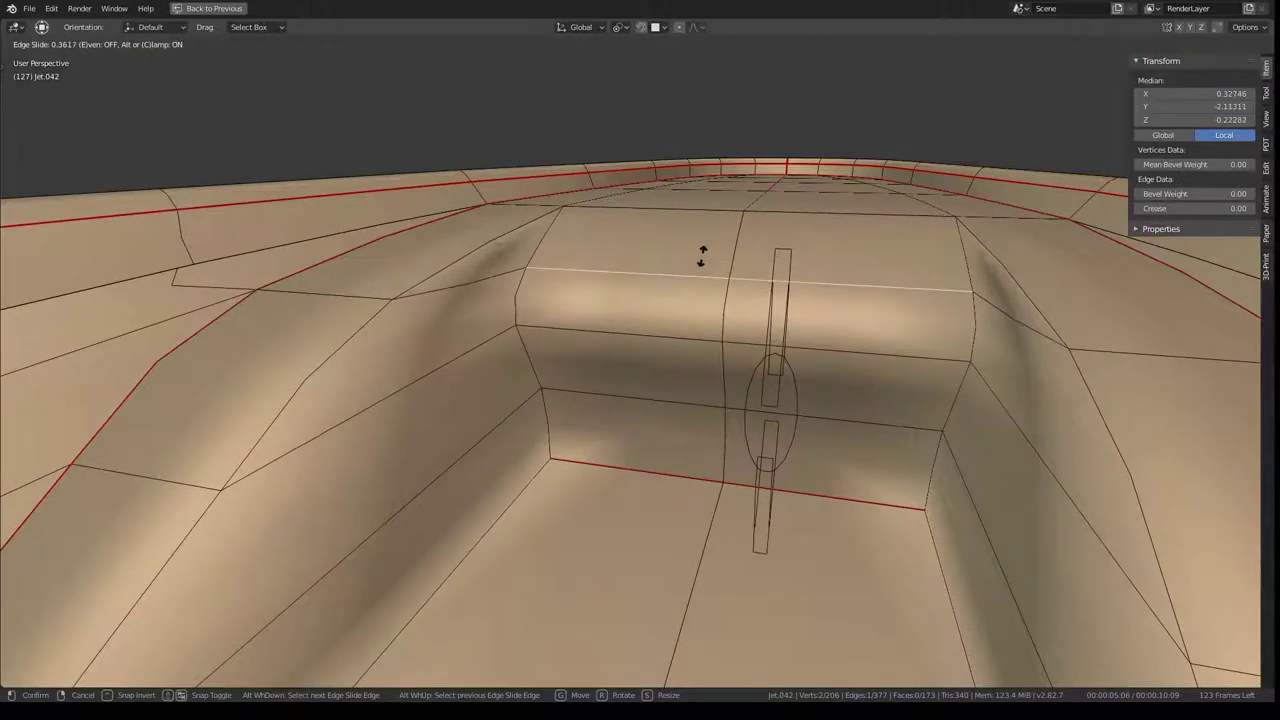
pyautogui.click(703, 251)
pyautogui.click(515, 290)
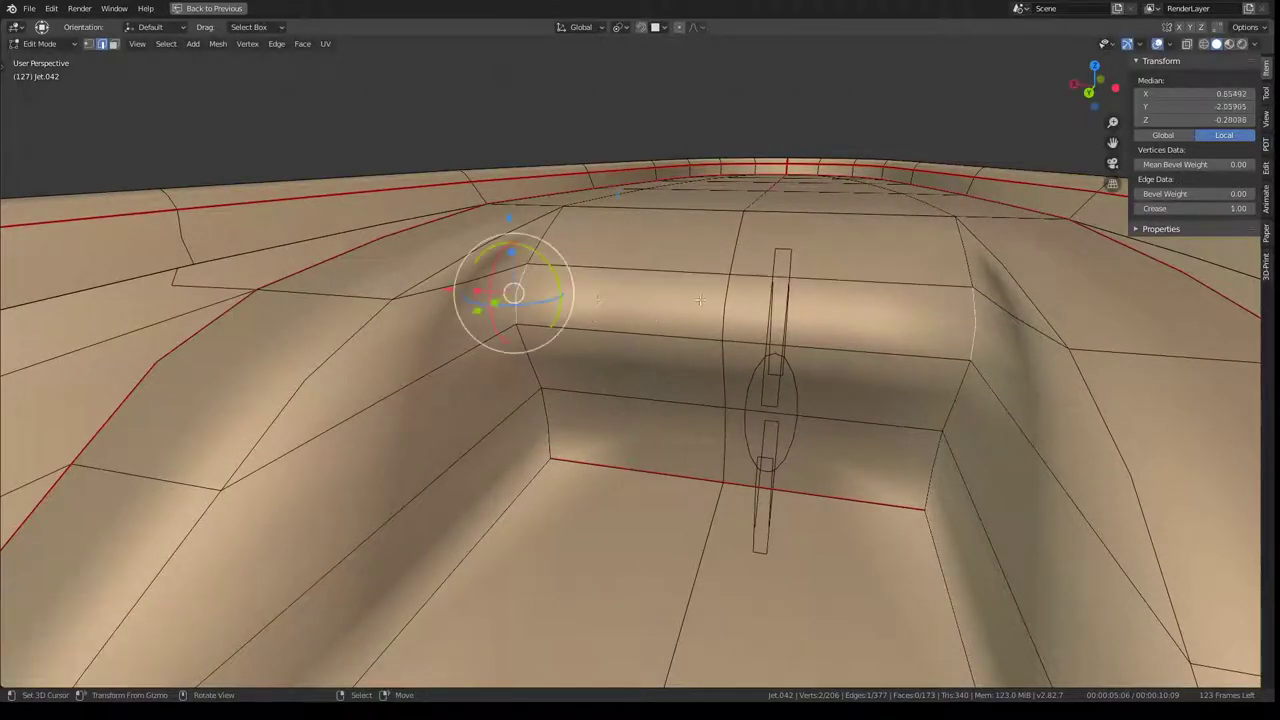
pyautogui.keyDown('shift'); pyautogui.click(965, 315); pyautogui.keyUp('shift')
pyautogui.rightClick(775, 255)
pyautogui.click(790, 250)
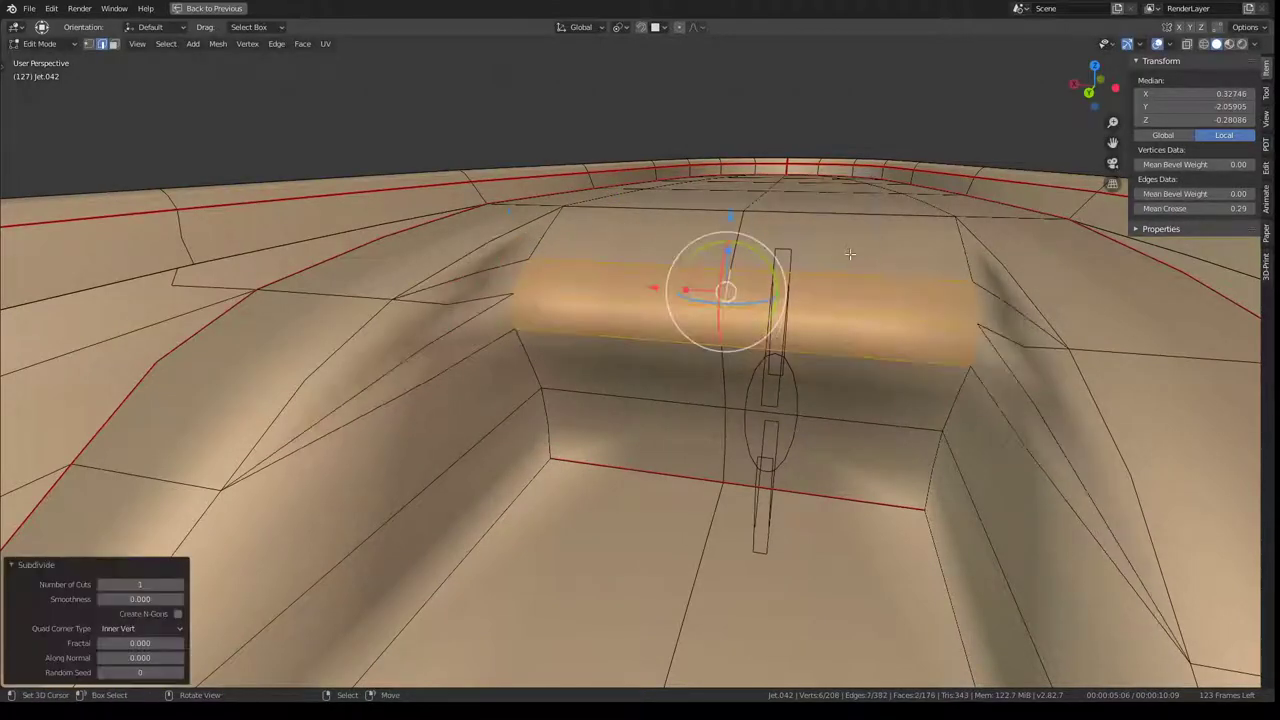
pyautogui.click(499, 277)
pyautogui.moveTo(499, 277); pyautogui.dragTo(548, 262, button='middle')
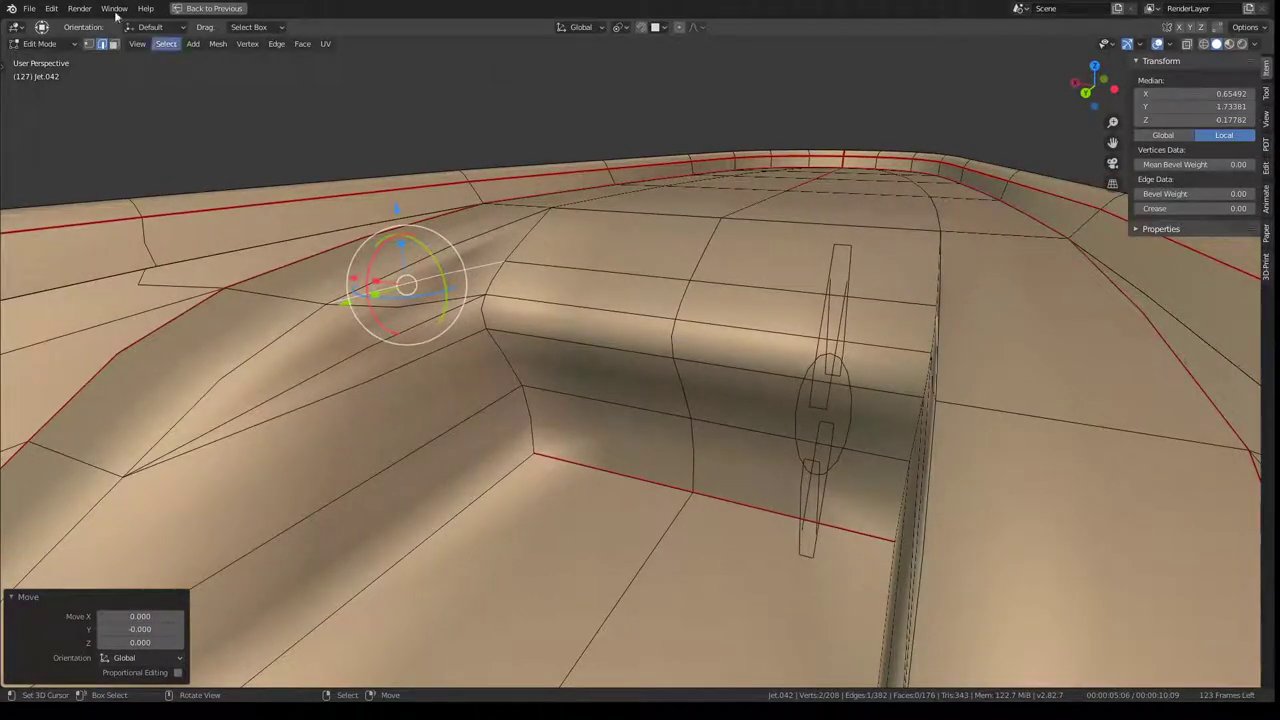
# Step: Undo the stray triangular faces, keeping the upper deck and strip faces selected
pyautogui.click(113, 44)
pyautogui.click(470, 250)
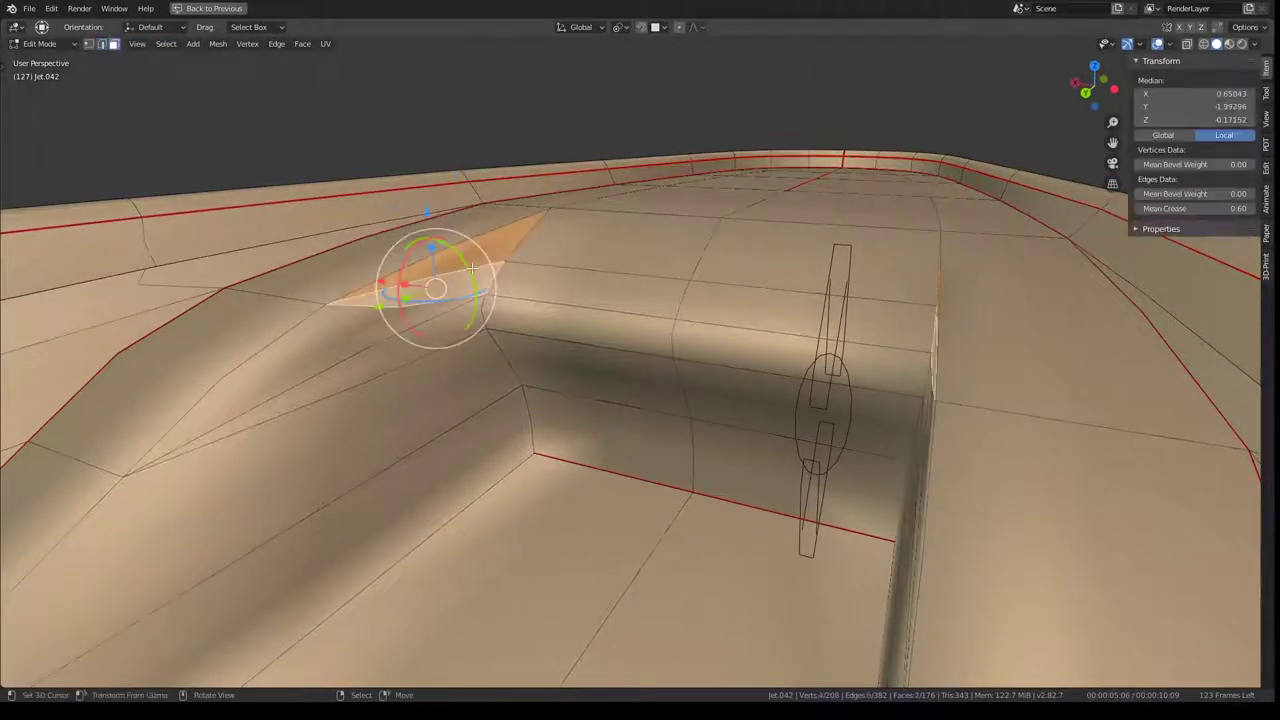
pyautogui.keyDown('shift'); pyautogui.click(425, 325); pyautogui.keyUp('shift')
pyautogui.hotkey('ctrl', 'z')
pyautogui.hotkey('ctrl', 'z')
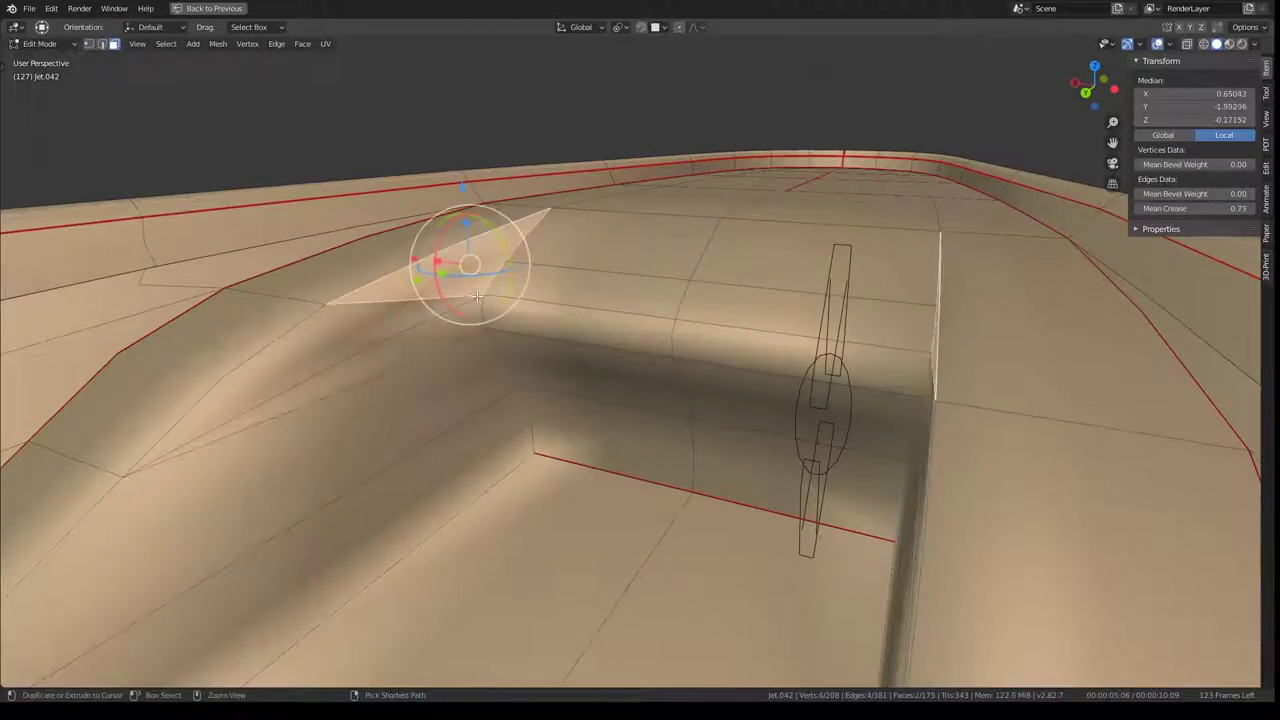
pyautogui.hotkey('ctrl', 'z')
pyautogui.hotkey('ctrl', 'z')
pyautogui.hotkey('ctrl', 'z')
pyautogui.hotkey('ctrl', 'z')
pyautogui.hotkey('ctrl', 'shift', 'z')
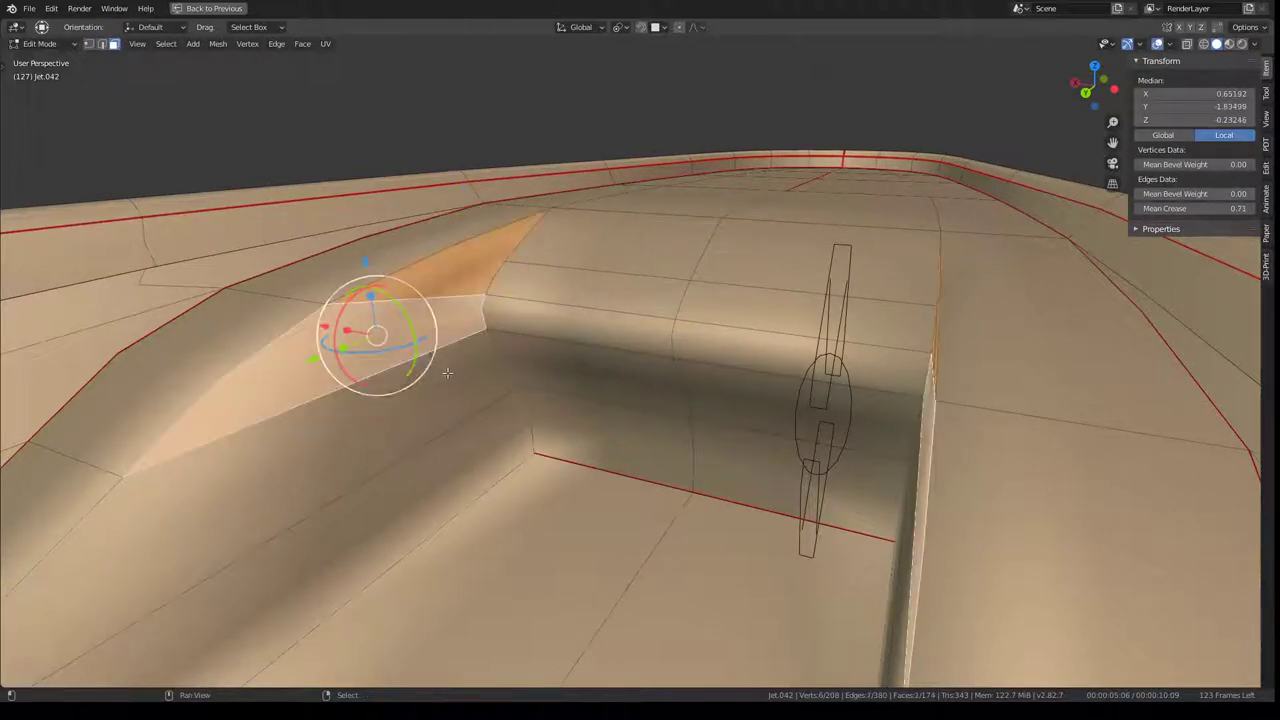
pyautogui.hotkey('ctrl', 'shift', 'z')
pyautogui.hotkey('ctrl', 'e')
pyautogui.moveTo(690, 313)
pyautogui.mouseDown(button='middle')
pyautogui.moveTo(506, 270)
pyautogui.moveTo(384, 283)
pyautogui.moveTo(789, 285)
pyautogui.mouseUp(button='middle')
pyautogui.hotkey('ctrl', 'z')
pyautogui.hotkey('ctrl', 'z')
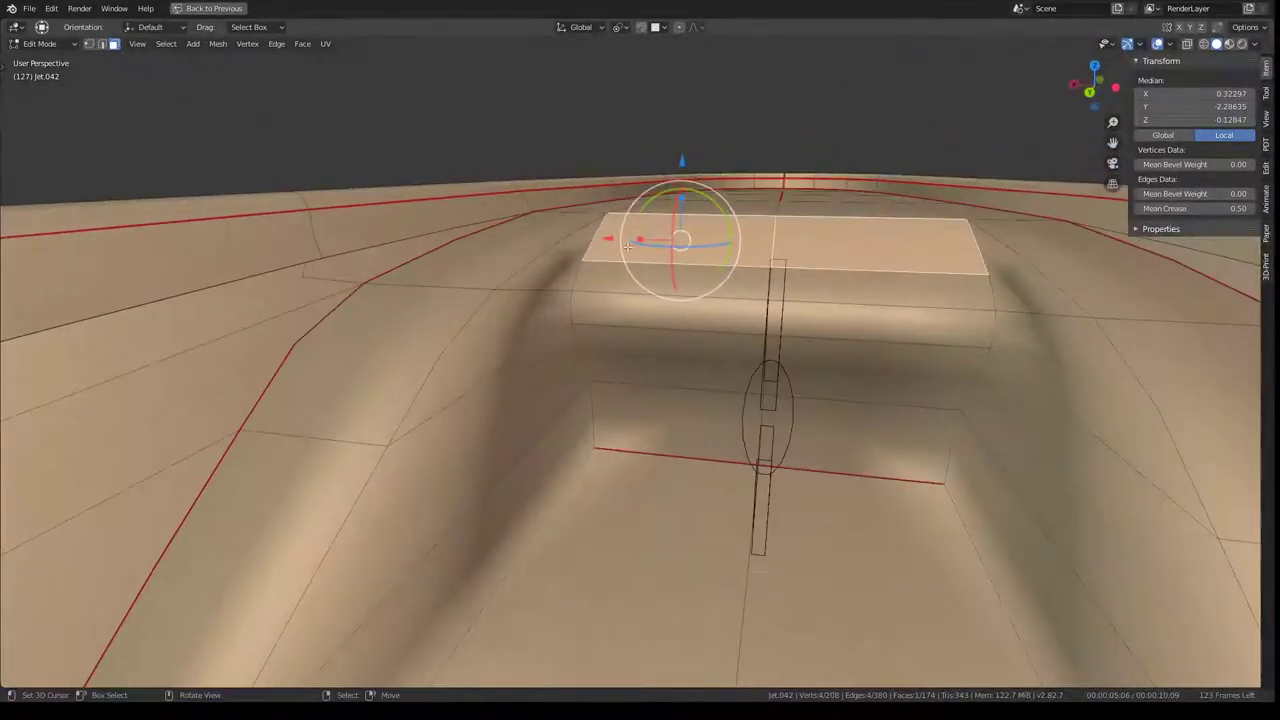
# Step: Grow the selection into the fairing's side strips and inset those side faces
pyautogui.hotkey('ctrl', 'shift', 'z')
pyautogui.hotkey('ctrl', 'shift', 'z')
pyautogui.hotkey('ctrl', 'shift', 'z')
pyautogui.hotkey('ctrl', 'e')
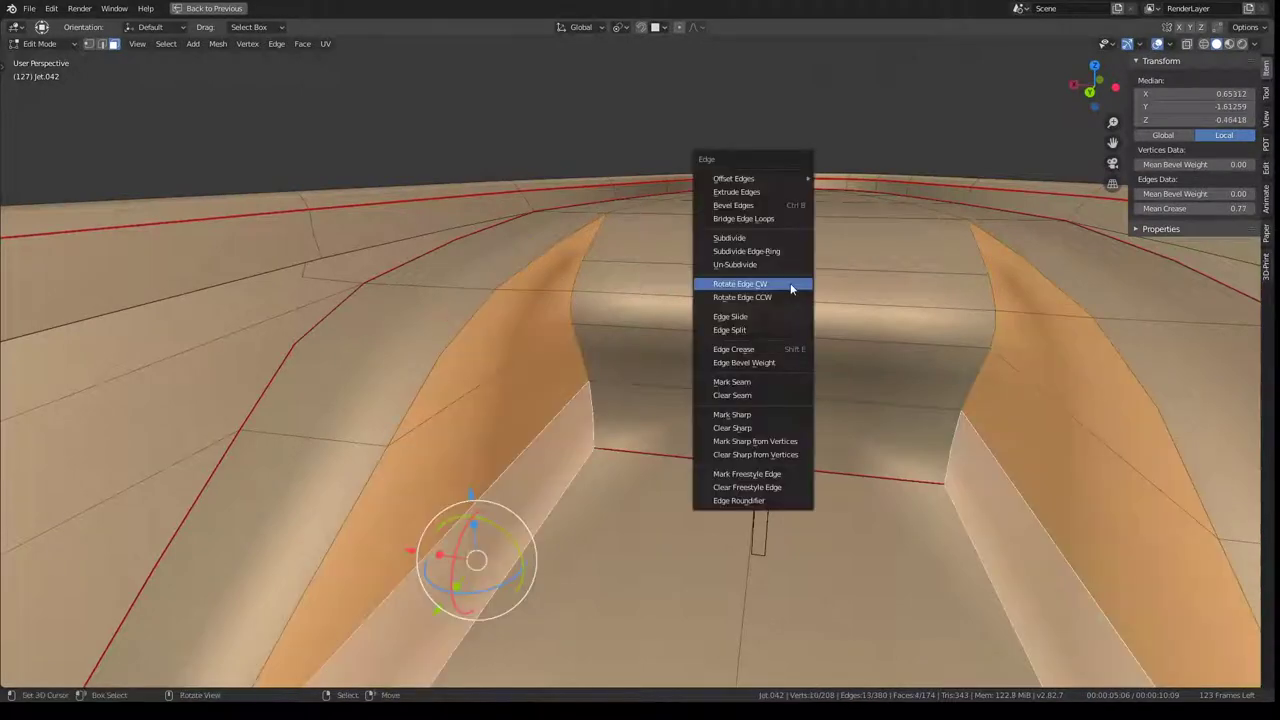
pyautogui.press('Escape')
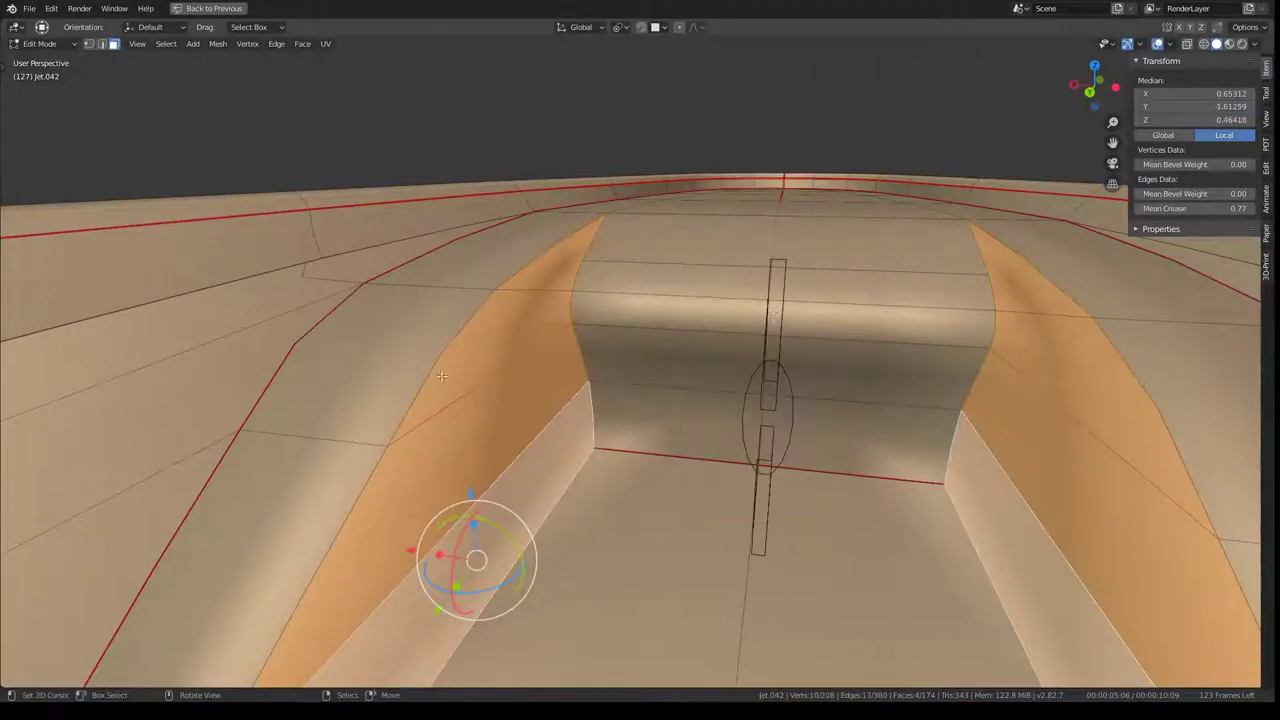
pyautogui.hotkey('ctrl', 'f')
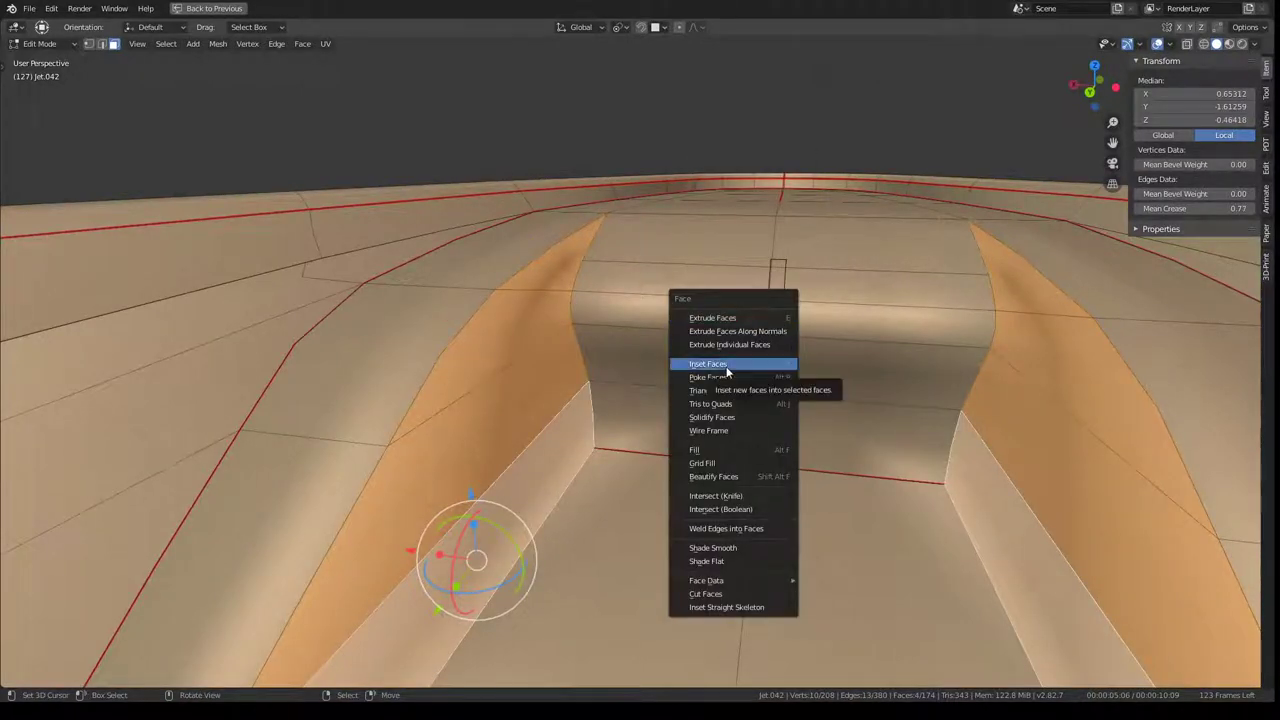
pyautogui.click(727, 364)
pyautogui.click(574, 386)
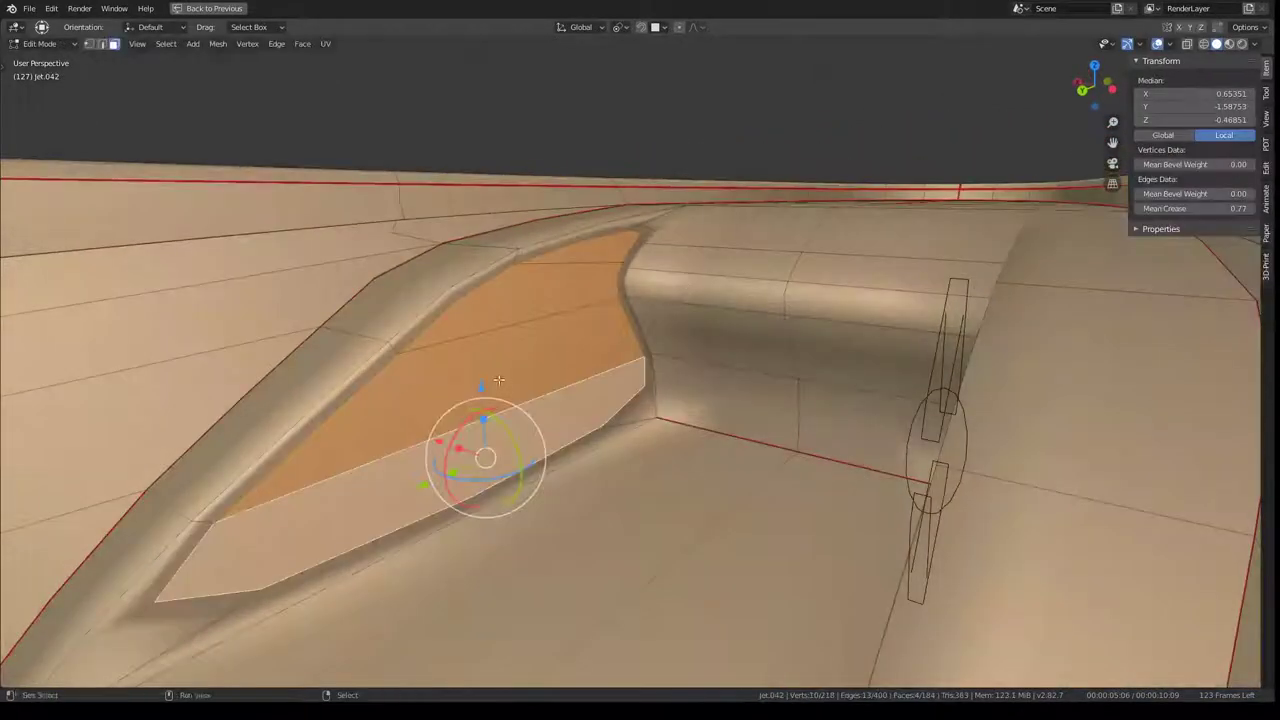
# Step: Crease the fairing's lower and adjacent rim edges to a full 1.00
pyautogui.moveTo(498, 380); pyautogui.dragTo(432, 500, button='middle')
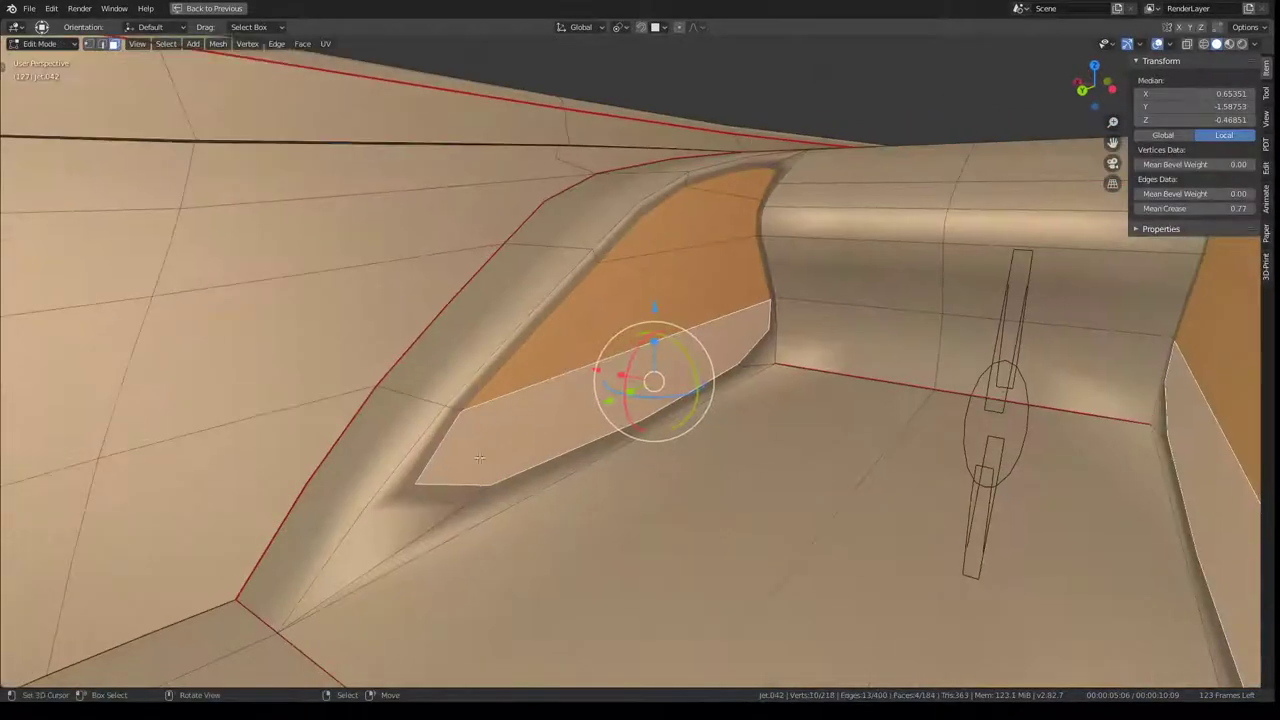
pyautogui.click(432, 495)
pyautogui.click(103, 45)
pyautogui.click(469, 494)
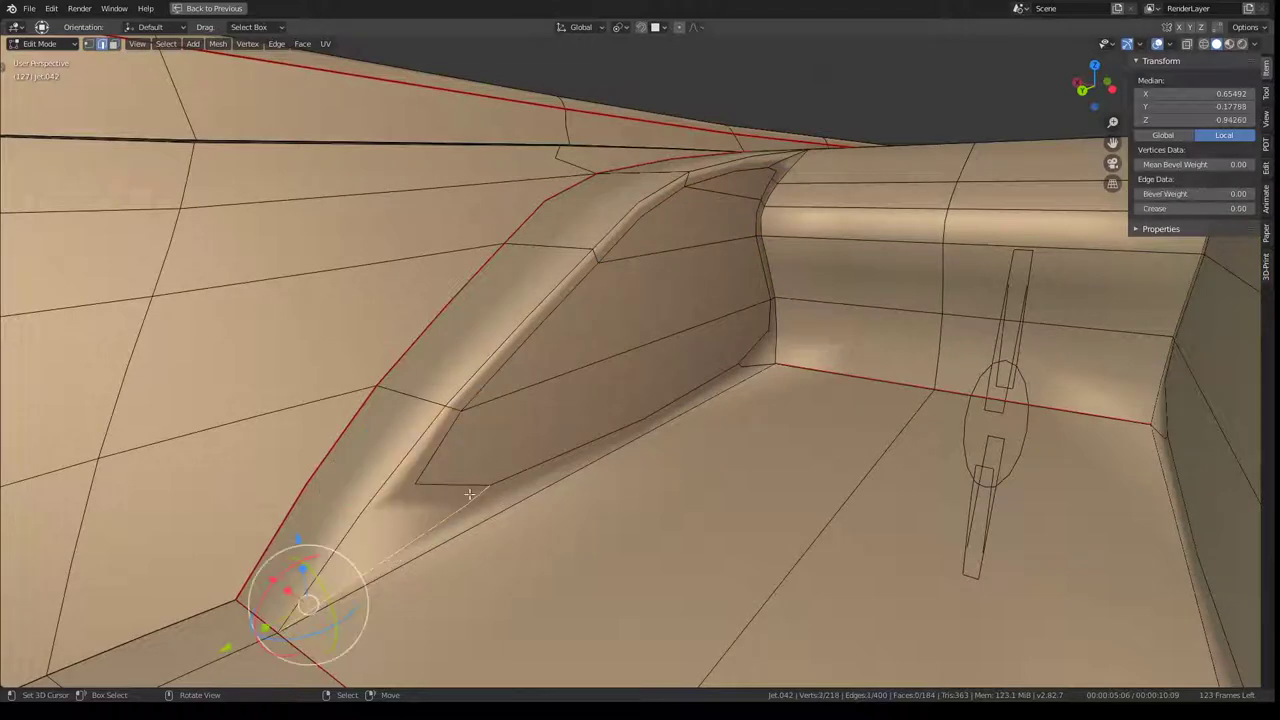
pyautogui.moveTo(1202, 212); pyautogui.dragTo(1256, 208)
pyautogui.click(772, 357)
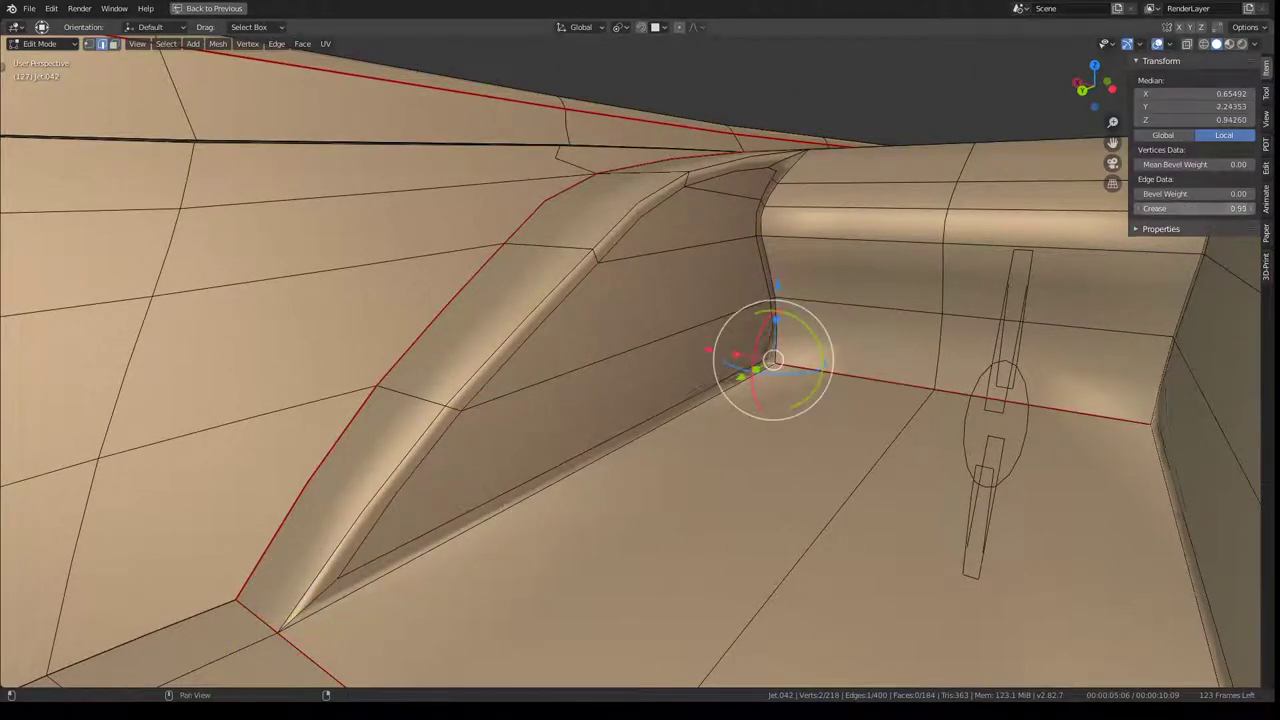
pyautogui.press('Tab')
pyautogui.moveTo(1190, 300); pyautogui.dragTo(975, 363, button='middle')
pyautogui.press('Tab')
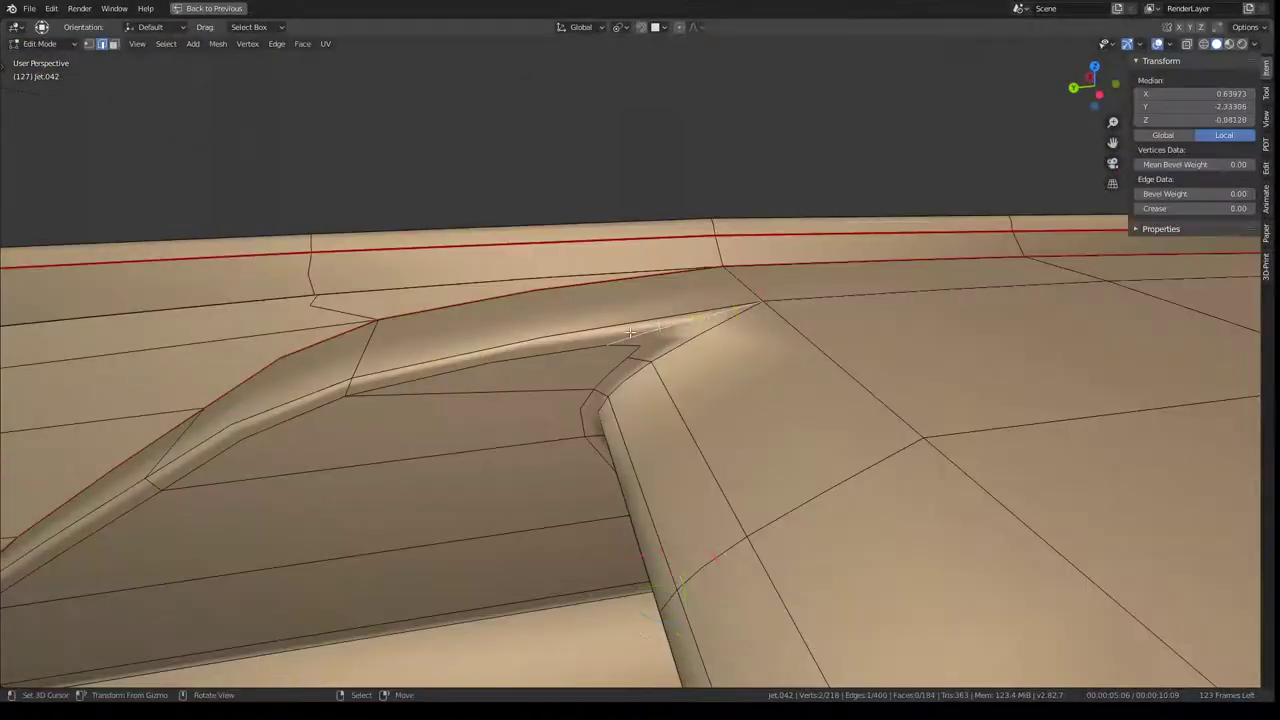
pyautogui.moveTo(718, 316)
pyautogui.mouseDown(button='middle')
pyautogui.moveTo(771, 306)
pyautogui.moveTo(680, 331)
pyautogui.moveTo(779, 275)
pyautogui.moveTo(738, 290)
pyautogui.mouseUp(button='middle')
pyautogui.press('Tab')
pyautogui.press('Tab')
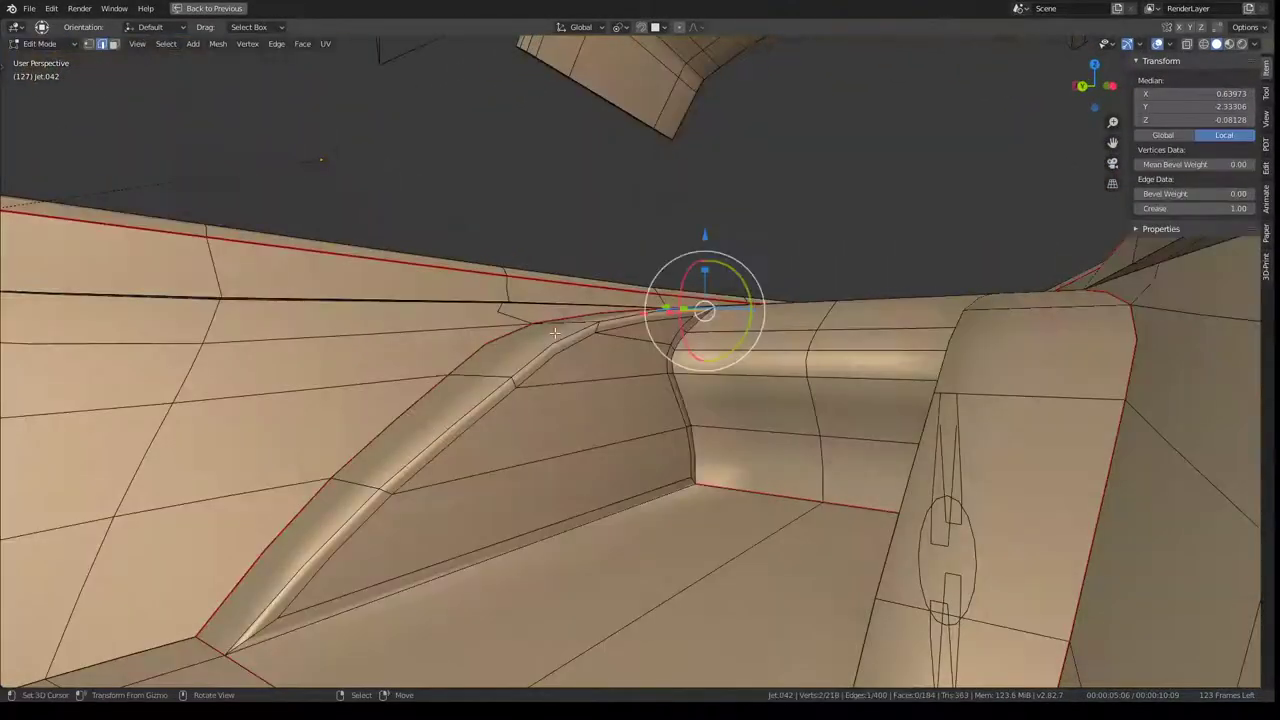
# Step: Select the edge loop along the fairing top and slide it slightly left
pyautogui.moveTo(554, 332); pyautogui.dragTo(472, 363, button='middle')
pyautogui.keyDown('alt'); pyautogui.click(472, 363); pyautogui.keyUp('alt')
pyautogui.press('Escape')
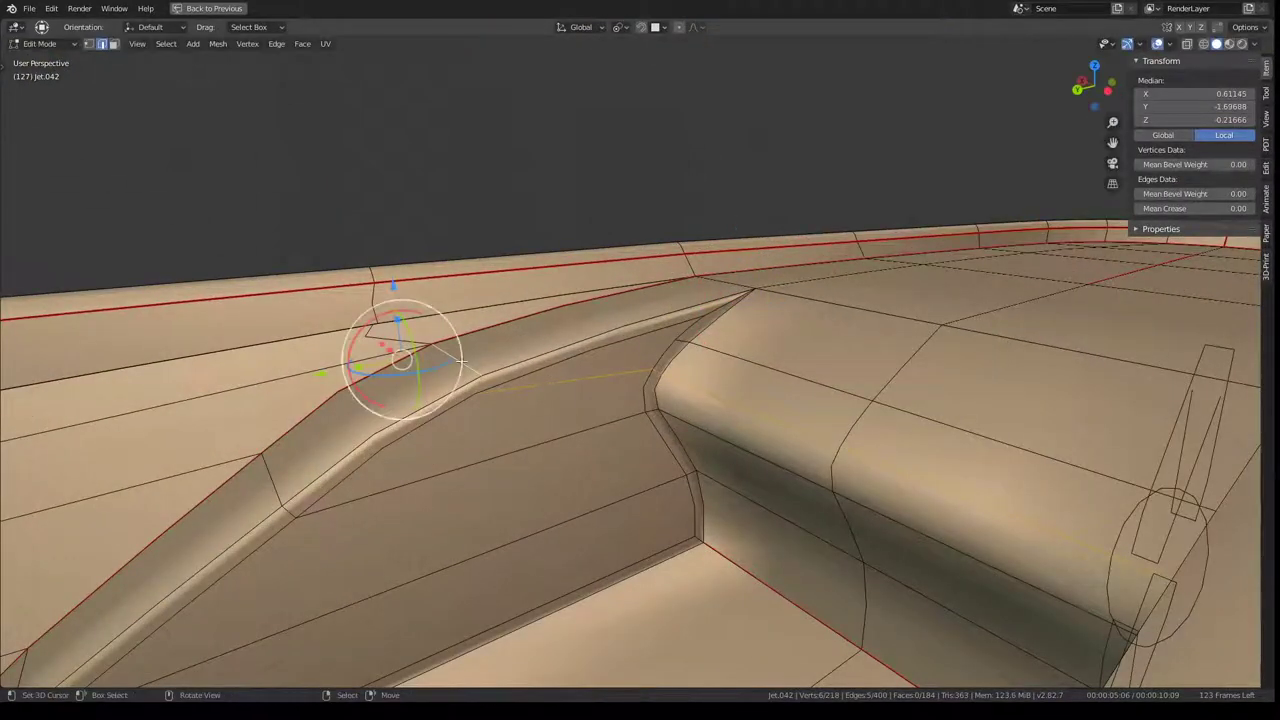
pyautogui.press('g')
pyautogui.press('g')
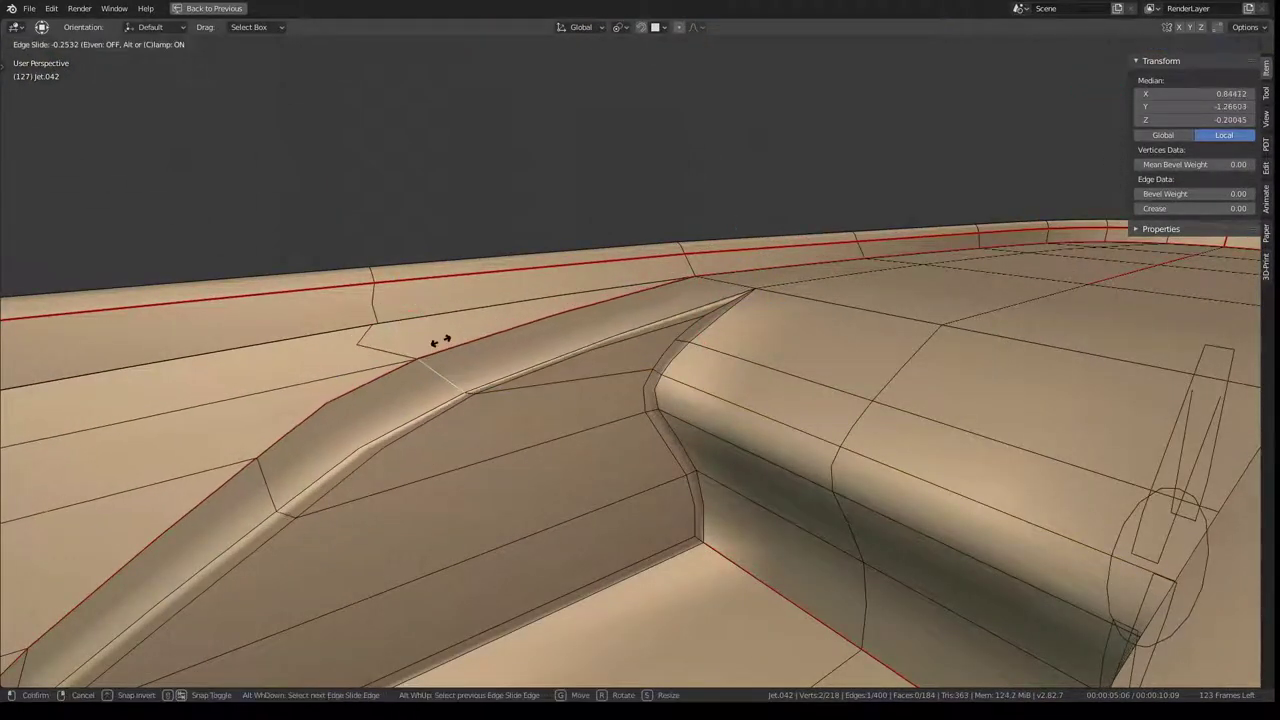
pyautogui.press('Escape')
pyautogui.moveTo(466, 386)
pyautogui.mouseDown(button='middle')
pyautogui.moveTo(397, 363)
pyautogui.moveTo(480, 286)
pyautogui.mouseUp(button='middle')
pyautogui.press('g')
pyautogui.press('Escape')
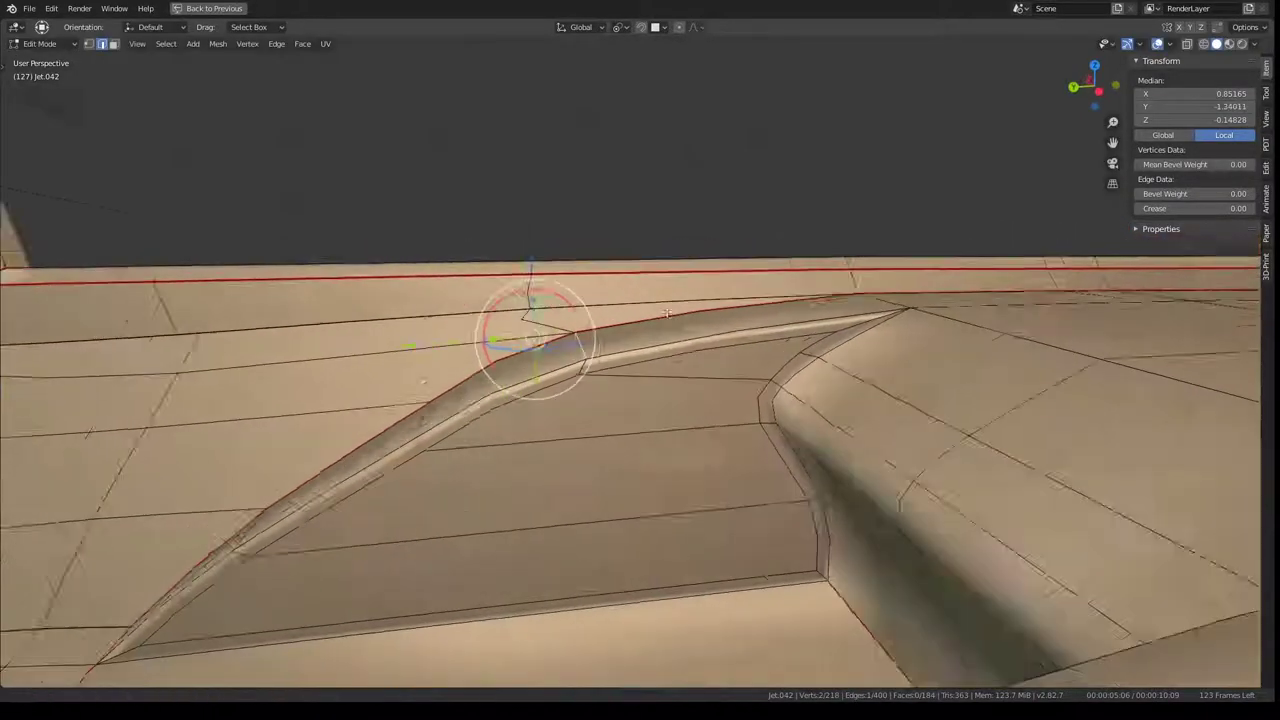
pyautogui.press('g')
pyautogui.press('g')
pyautogui.click(595, 295)
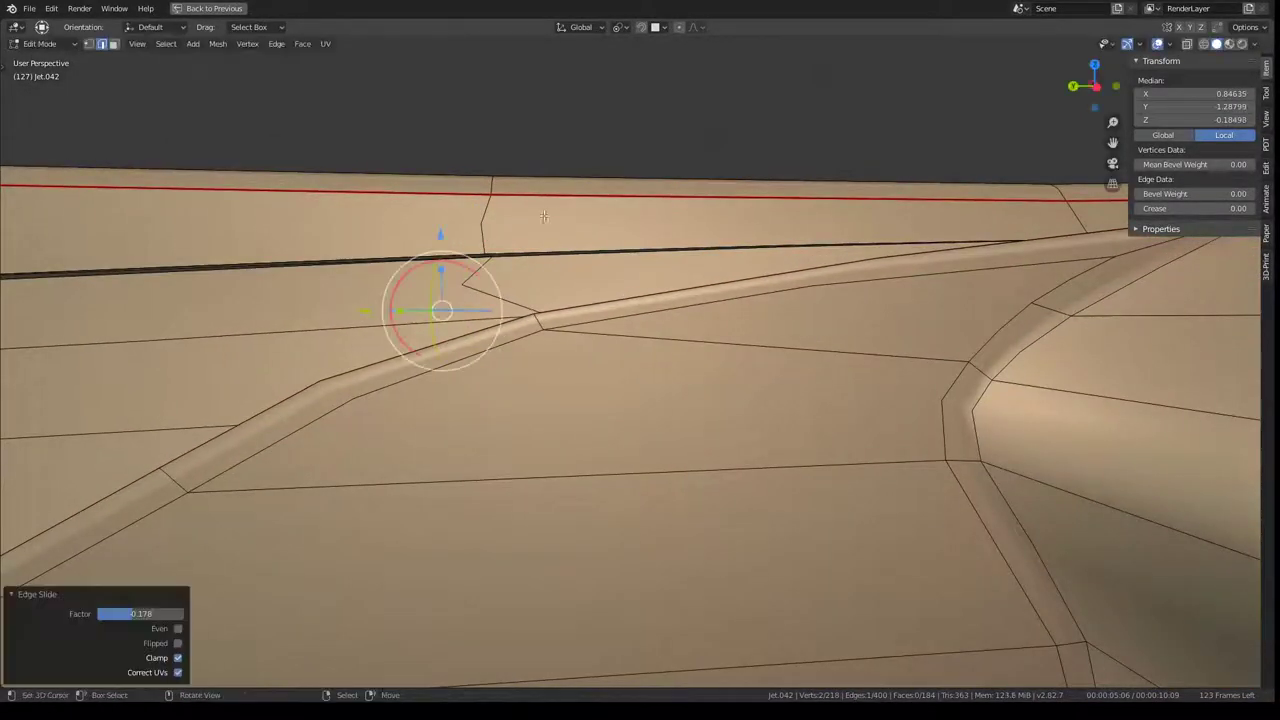
# Step: Raise the fairing's top edge 0.031 on Z and restore the full Shading workspace
pyautogui.press('g')
pyautogui.press('z')
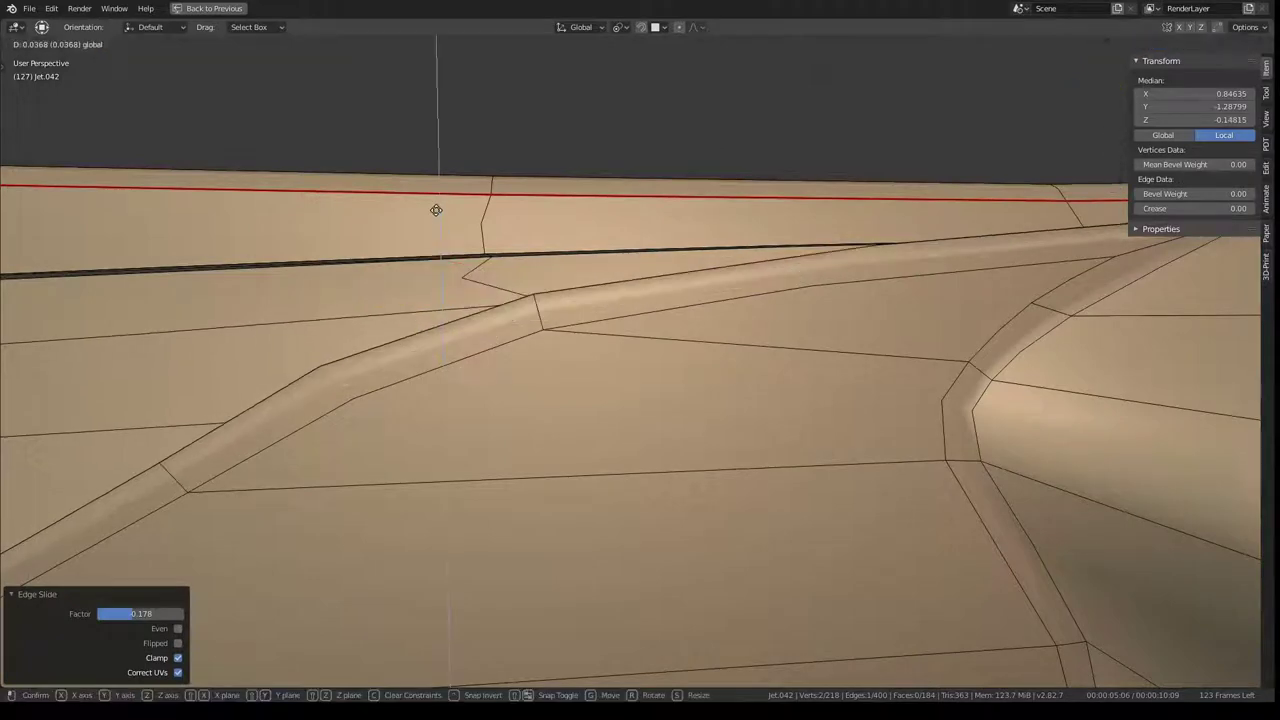
pyautogui.click(434, 211)
pyautogui.moveTo(434, 211)
pyautogui.mouseDown(button='middle')
pyautogui.moveTo(533, 263)
pyautogui.moveTo(755, 320)
pyautogui.mouseUp(button='middle')
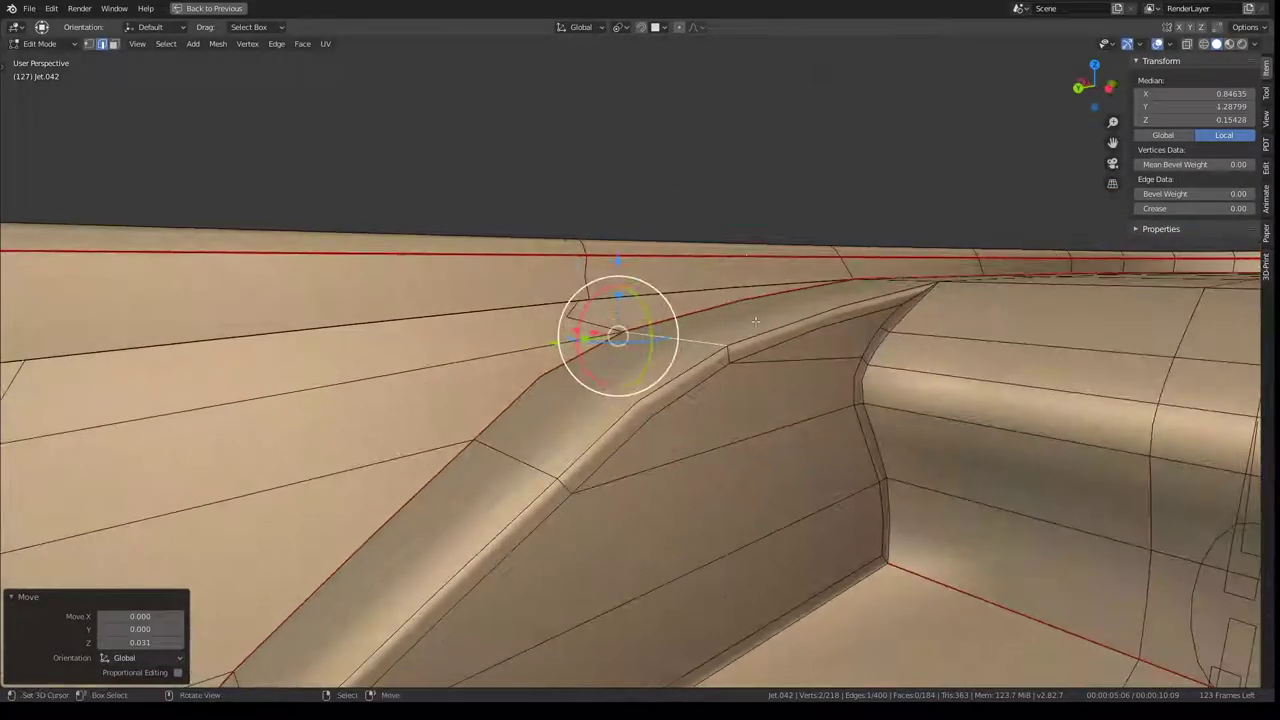
pyautogui.hotkey('ctrl', 'space')
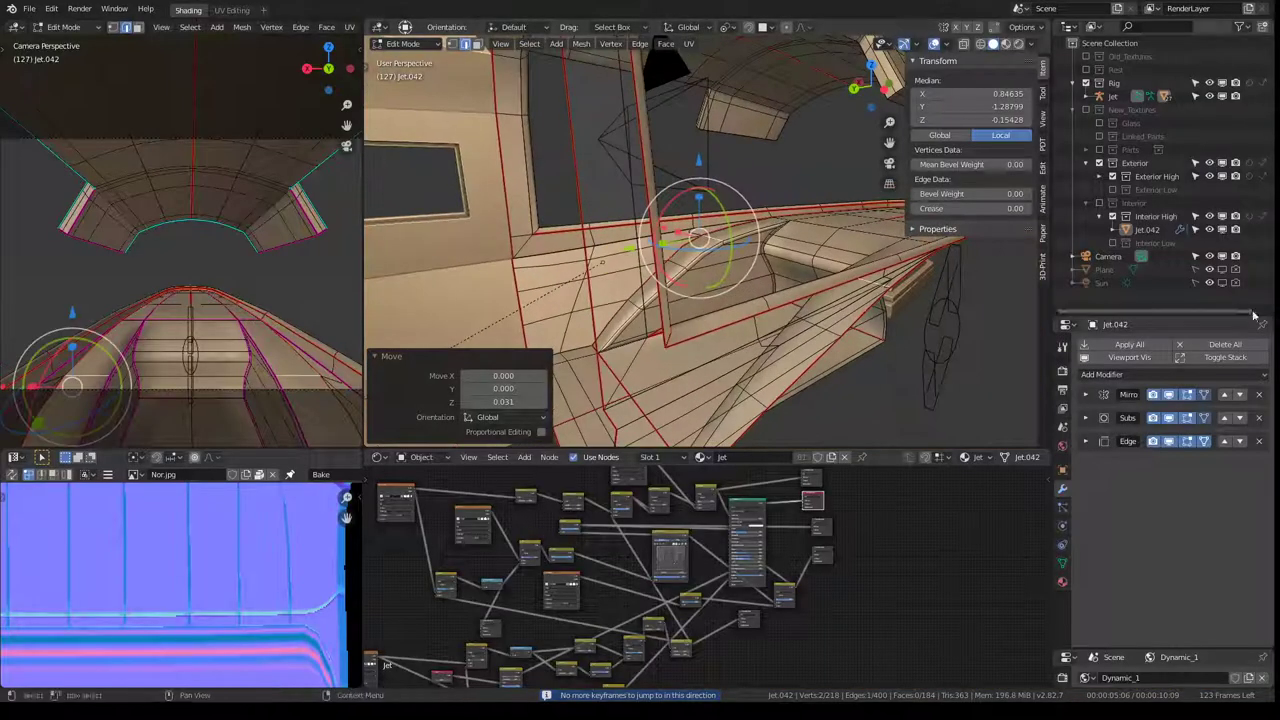
# Step: Expand the Subdivision modifier, maximize the 3D view, and preview the smoothed fairing
pyautogui.click(1085, 418)
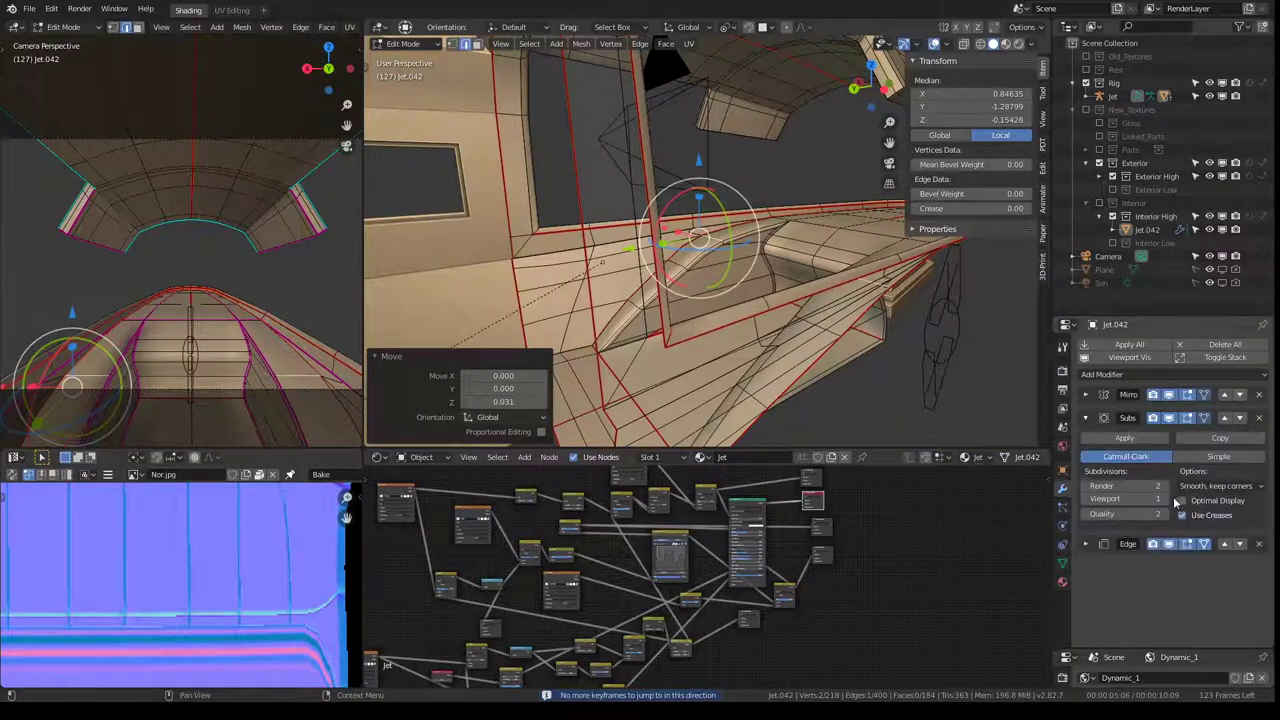
pyautogui.hotkey('ctrl', 'alt', 'space')
pyautogui.scroll(3, 756, 296)
pyautogui.press('Tab')
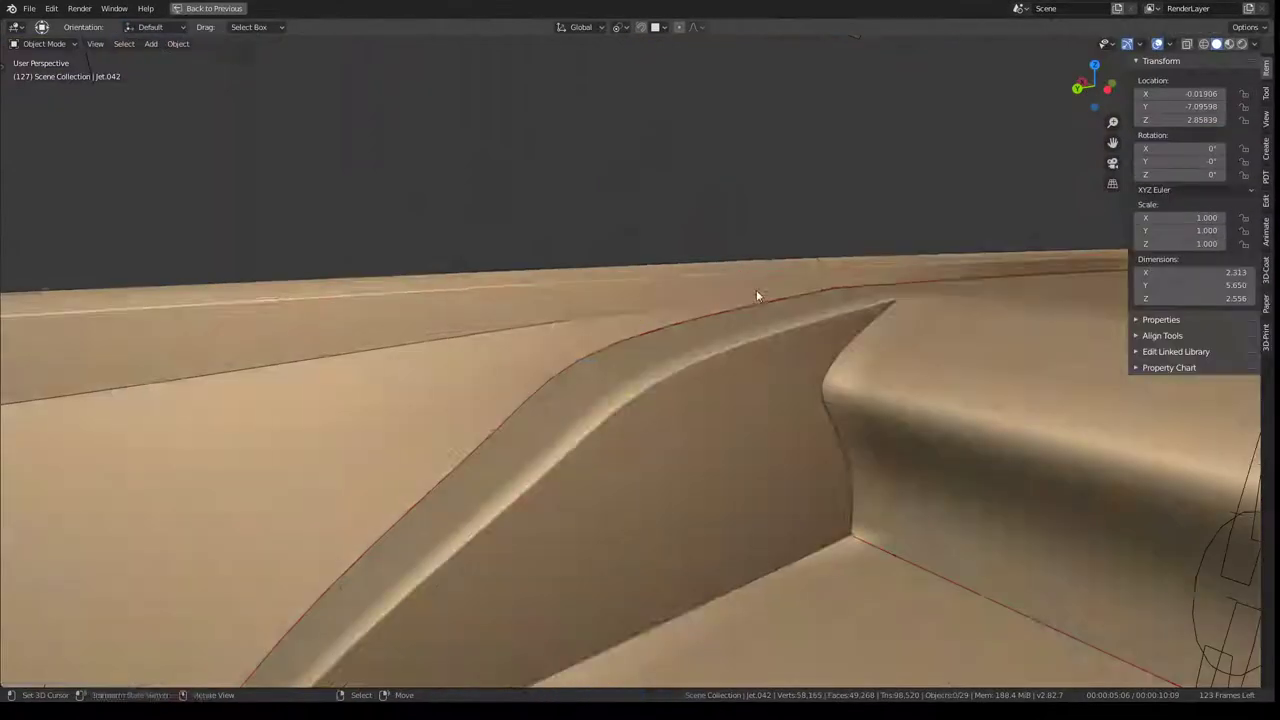
pyautogui.moveTo(756, 289)
pyautogui.mouseDown(button='middle')
pyautogui.moveTo(646, 314)
pyautogui.moveTo(625, 377)
pyautogui.moveTo(566, 381)
pyautogui.mouseUp(button='middle')
pyautogui.press('Tab')
# Step: Add another fairing edge and move the selected top edges -0.393 along Y
pyautogui.keyDown('shift'); pyautogui.click(644, 410); pyautogui.keyUp('shift')
pyautogui.press('g')
pyautogui.press('y')
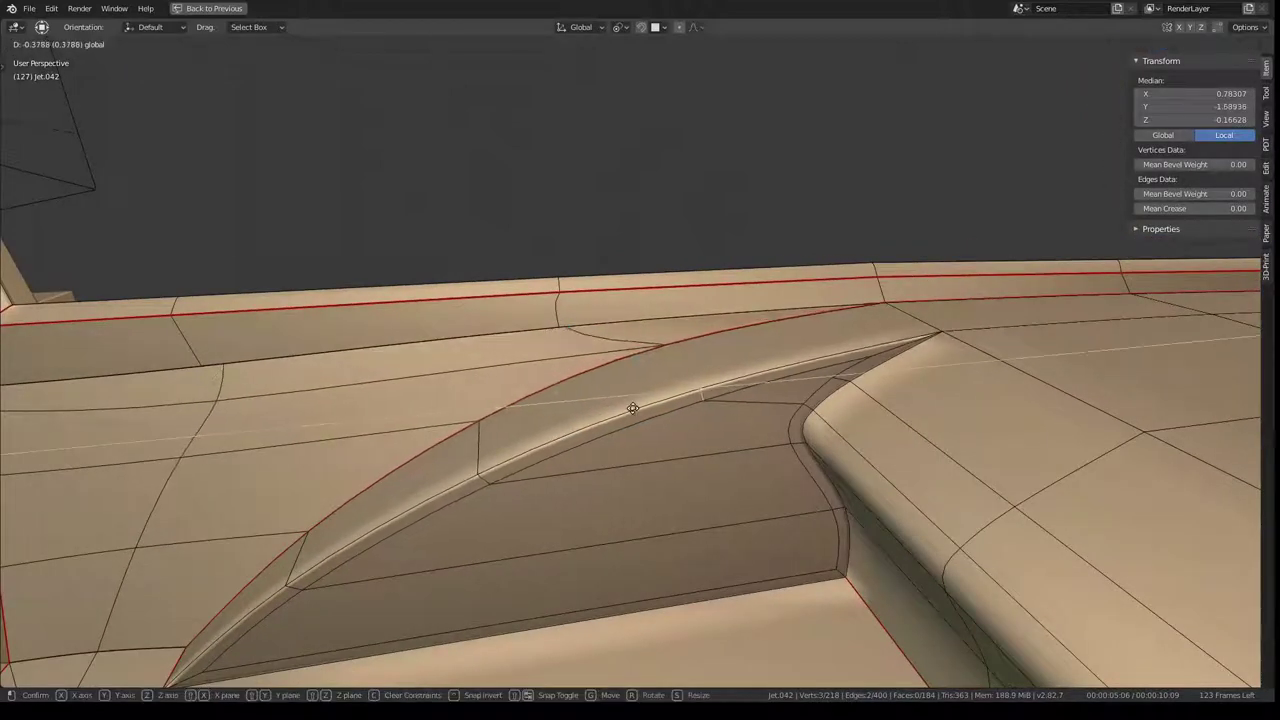
pyautogui.click(636, 407)
pyautogui.moveTo(636, 407)
pyautogui.mouseDown(button='middle')
pyautogui.moveTo(731, 357)
pyautogui.moveTo(816, 341)
pyautogui.moveTo(492, 558)
pyautogui.moveTo(531, 487)
pyautogui.mouseUp(button='middle')
pyautogui.press('Tab')
pyautogui.press('Tab')
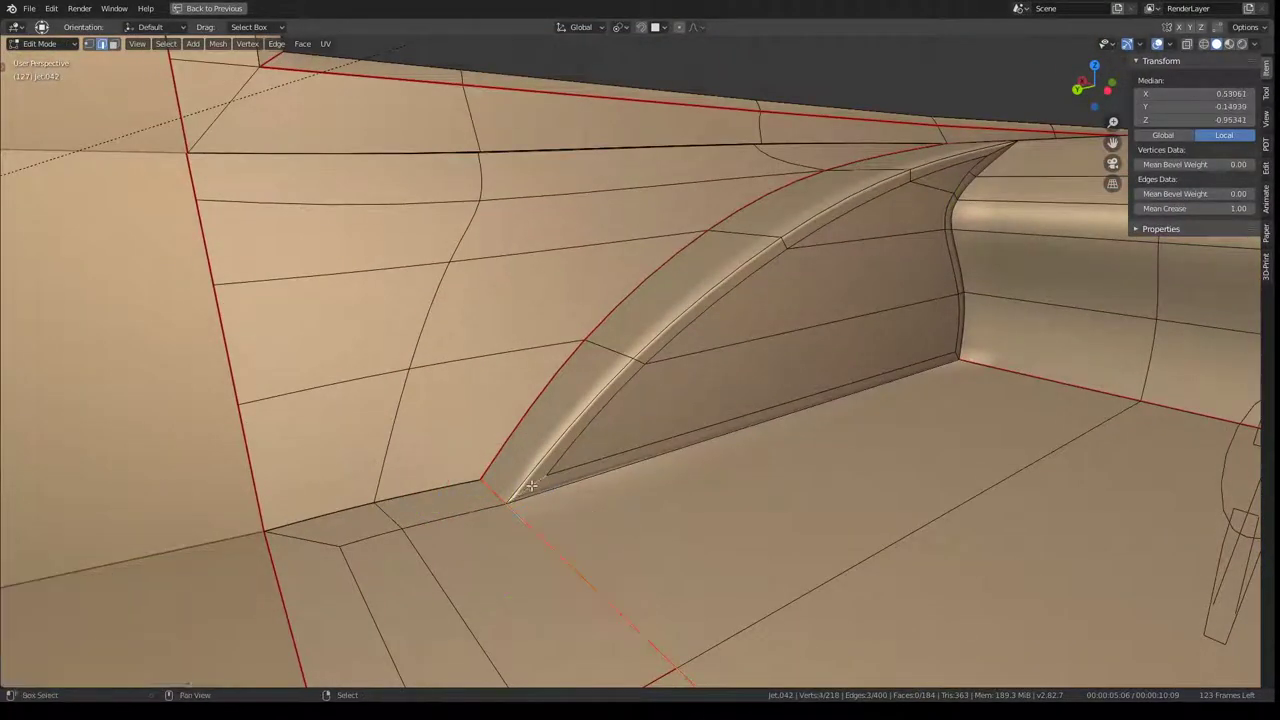
# Step: Move the fairing's front vertex 0.153 along Y
pyautogui.press('g')
pyautogui.press('y')
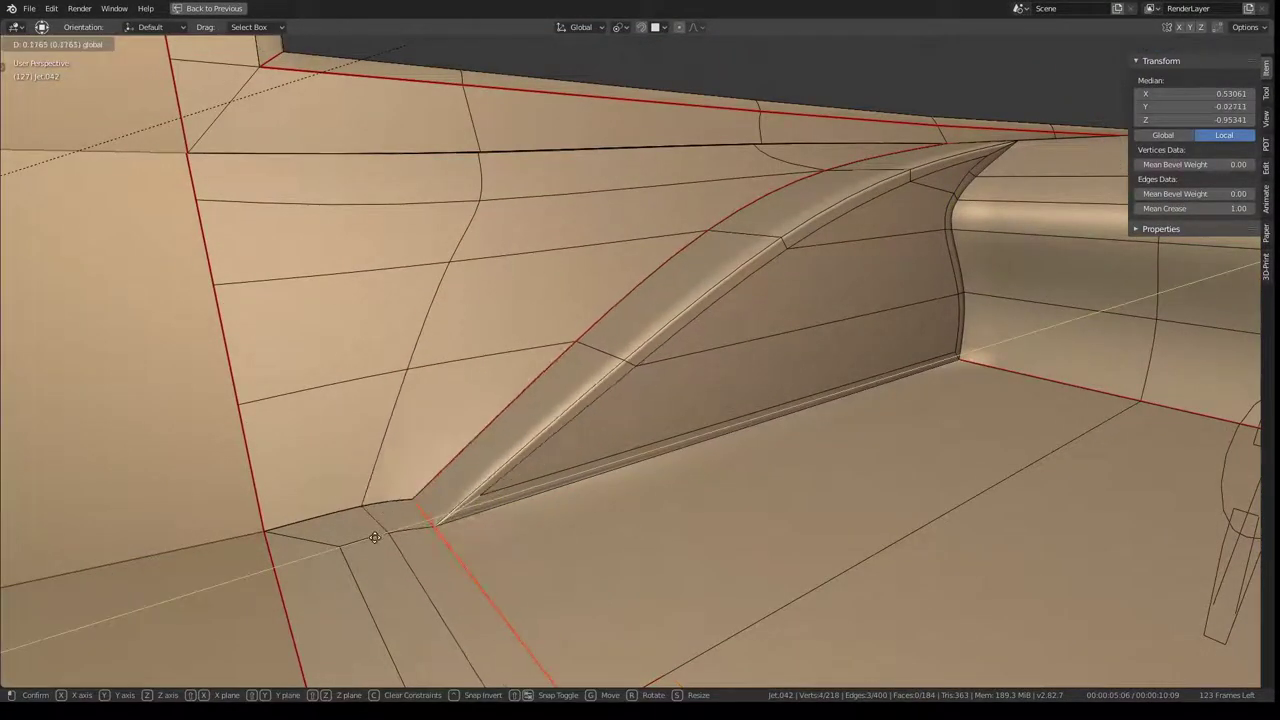
pyautogui.click(374, 537)
pyautogui.moveTo(386, 534)
pyautogui.mouseDown(button='middle')
pyautogui.moveTo(409, 463)
pyautogui.moveTo(430, 470)
pyautogui.moveTo(407, 493)
pyautogui.mouseUp(button='middle')
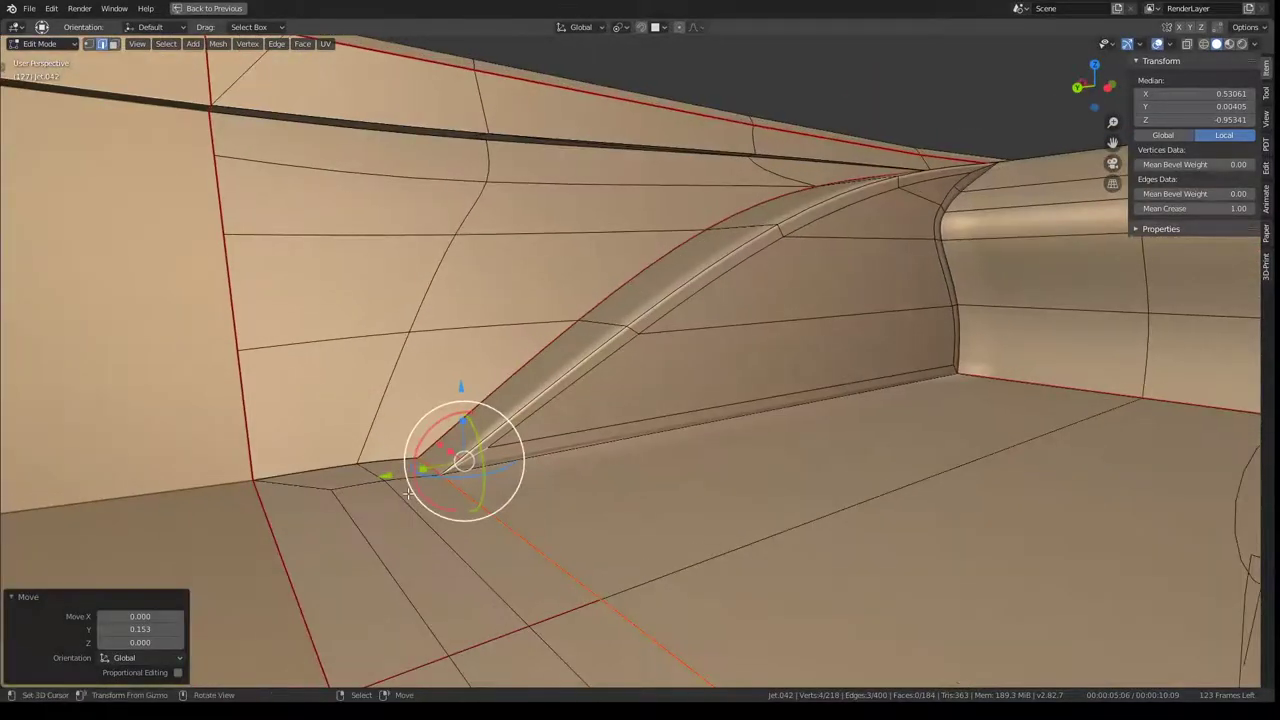
# Step: Slide a short edge path at the fairing base fully aside, then move it 0.116 on Y
pyautogui.keyDown('alt'); pyautogui.click(409, 507); pyautogui.keyUp('alt')
pyautogui.click(387, 461)
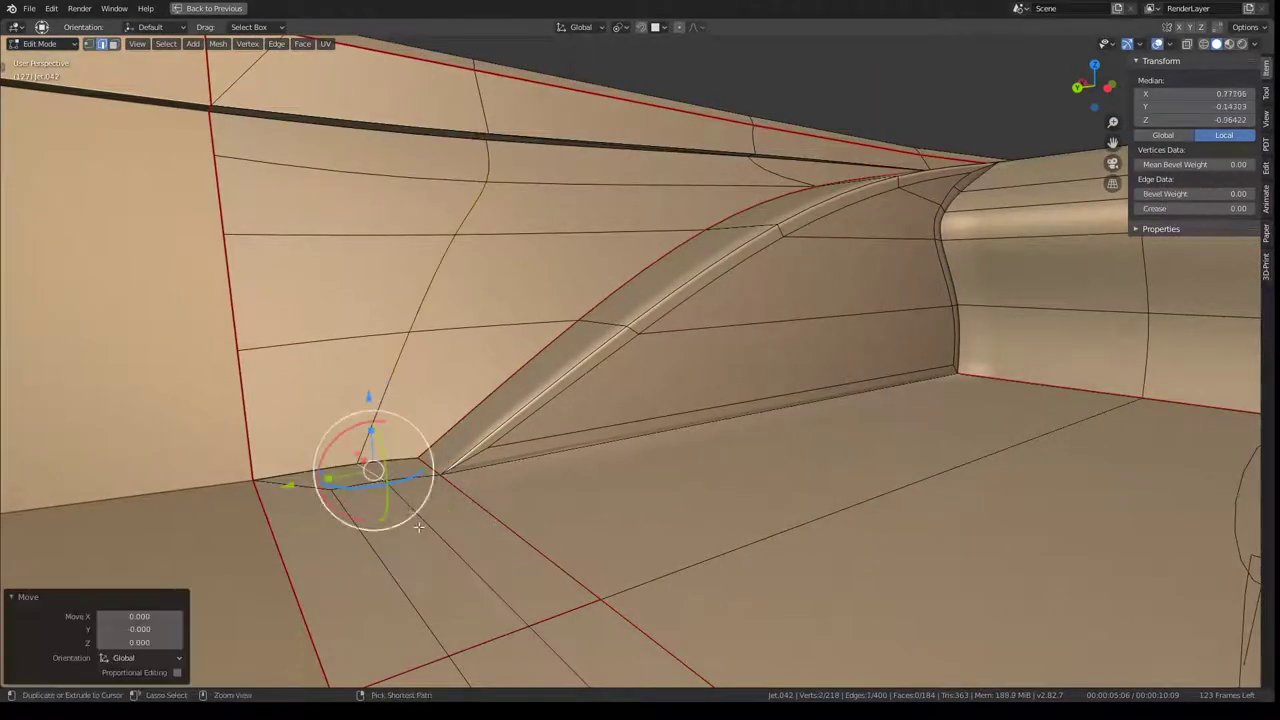
pyautogui.keyDown('ctrl'); pyautogui.click(440, 470); pyautogui.keyUp('ctrl')
pyautogui.press('g')
pyautogui.press('g')
pyautogui.click(968, 394)
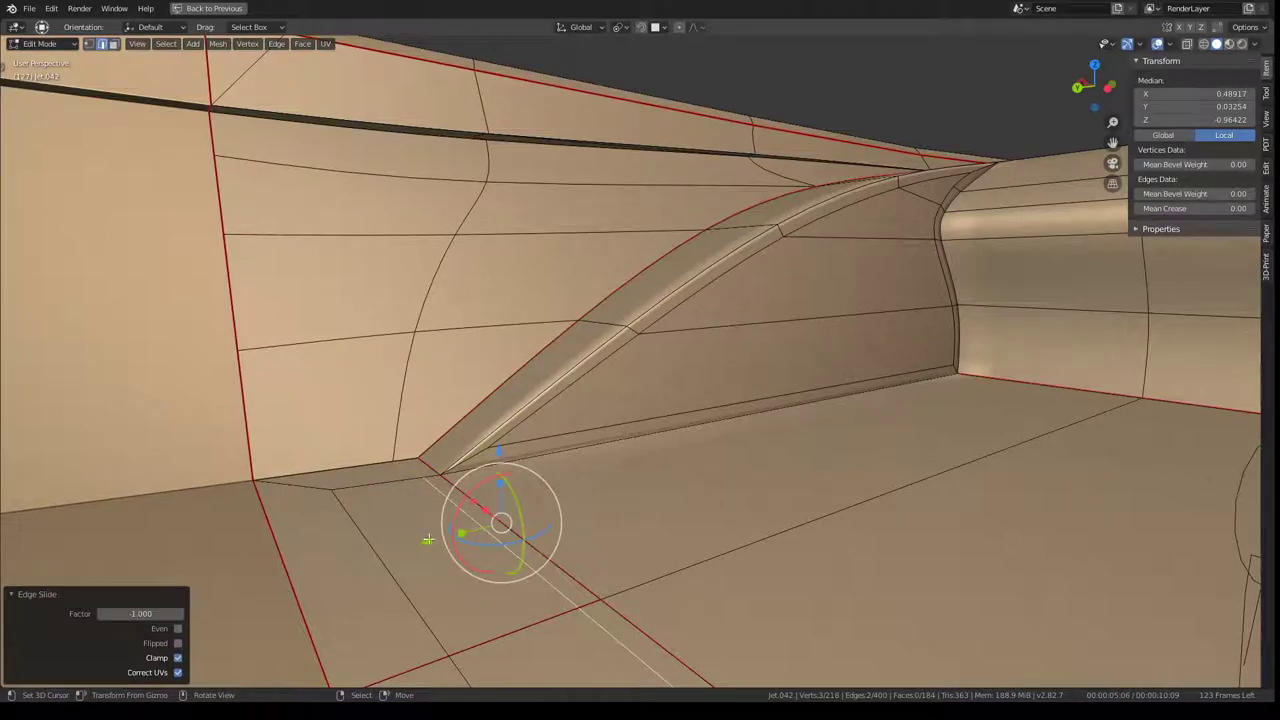
pyautogui.press('g')
pyautogui.press('y')
pyautogui.click(370, 560)
pyautogui.moveTo(370, 560)
pyautogui.mouseDown(button='middle')
pyautogui.moveTo(691, 355)
pyautogui.moveTo(374, 511)
pyautogui.moveTo(380, 557)
pyautogui.mouseUp(button='middle')
# Step: Edge-slide two single edges beside the fairing base, ending at factor 0.862
pyautogui.scroll(-3, 691, 355)
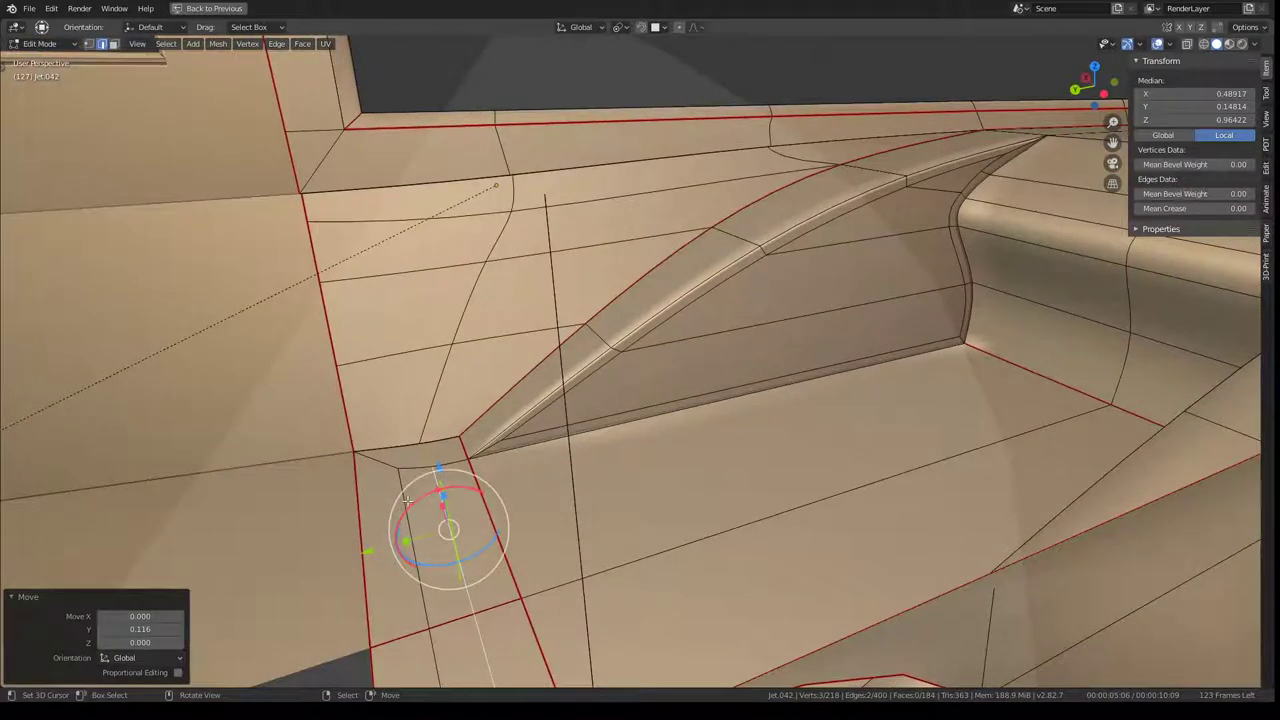
pyautogui.moveTo(405, 500); pyautogui.dragTo(550, 530, button='middle')
pyautogui.click(553, 530)
pyautogui.press('g')
pyautogui.press('g')
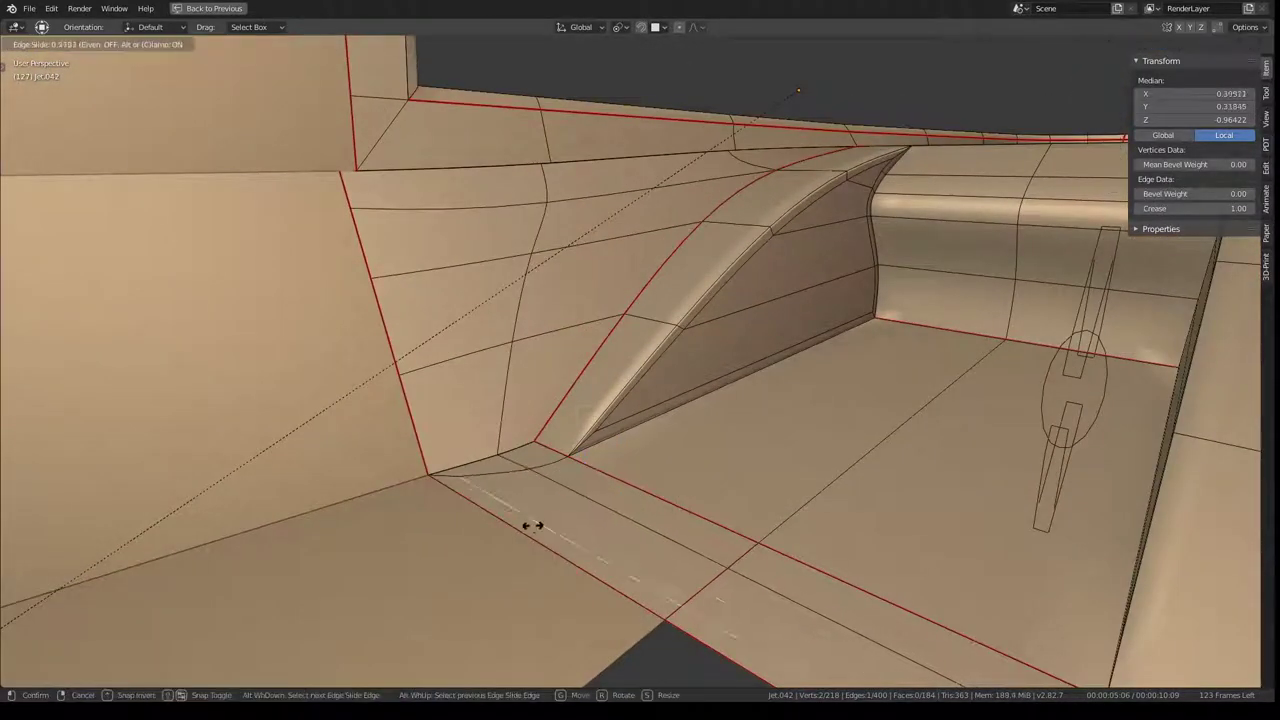
pyautogui.click(532, 525)
pyautogui.keyDown('ctrl'); pyautogui.click(600, 510); pyautogui.keyUp('ctrl')
pyautogui.press('g')
pyautogui.press('g')
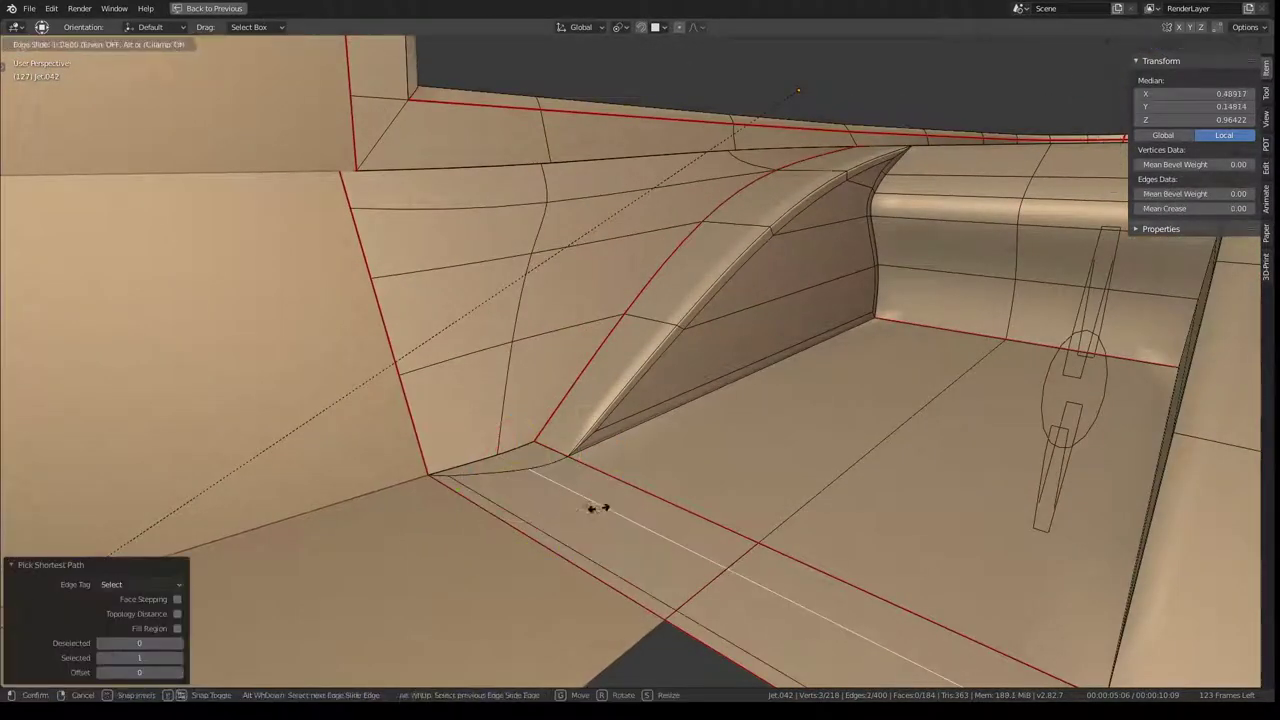
pyautogui.click(550, 536)
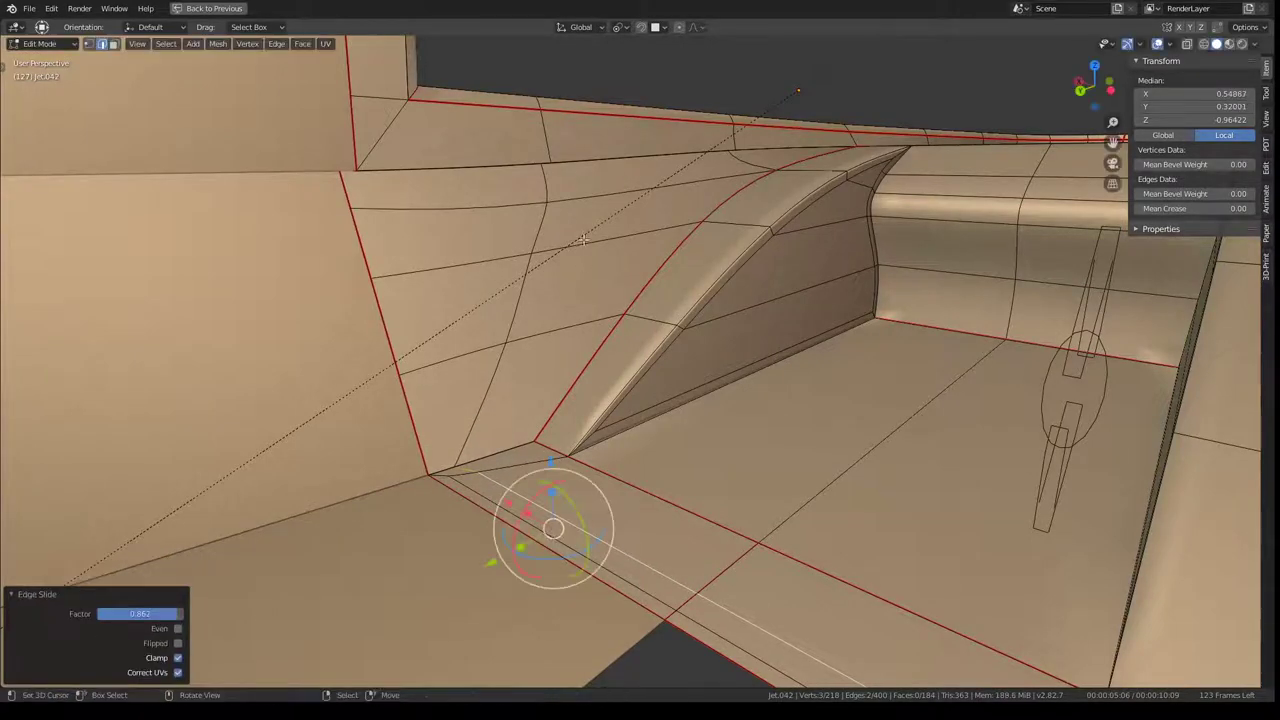
pyautogui.click(508, 225)
pyautogui.moveTo(508, 225)
pyautogui.mouseDown(button='middle')
pyautogui.moveTo(545, 401)
pyautogui.moveTo(563, 145)
pyautogui.mouseUp(button='middle')
# Step: Merge two adjacent faces on the dark strip into one
pyautogui.click(559, 177)
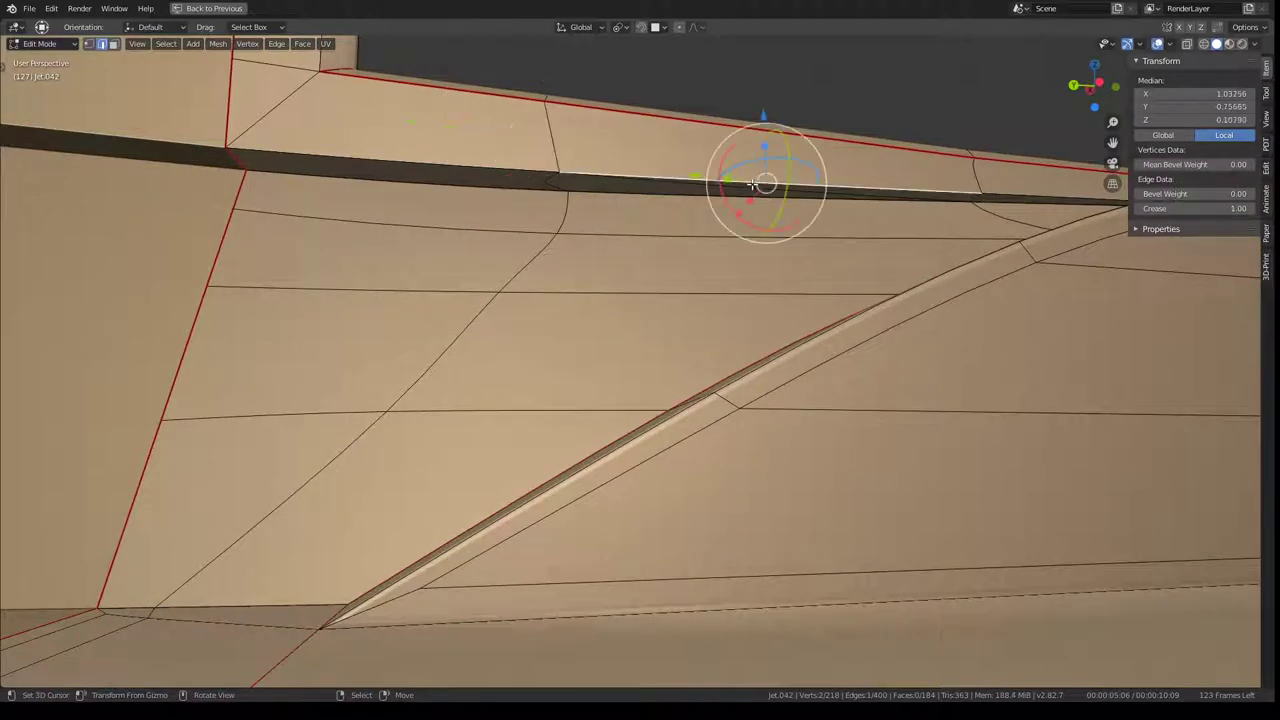
pyautogui.click(113, 44)
pyautogui.click(715, 184)
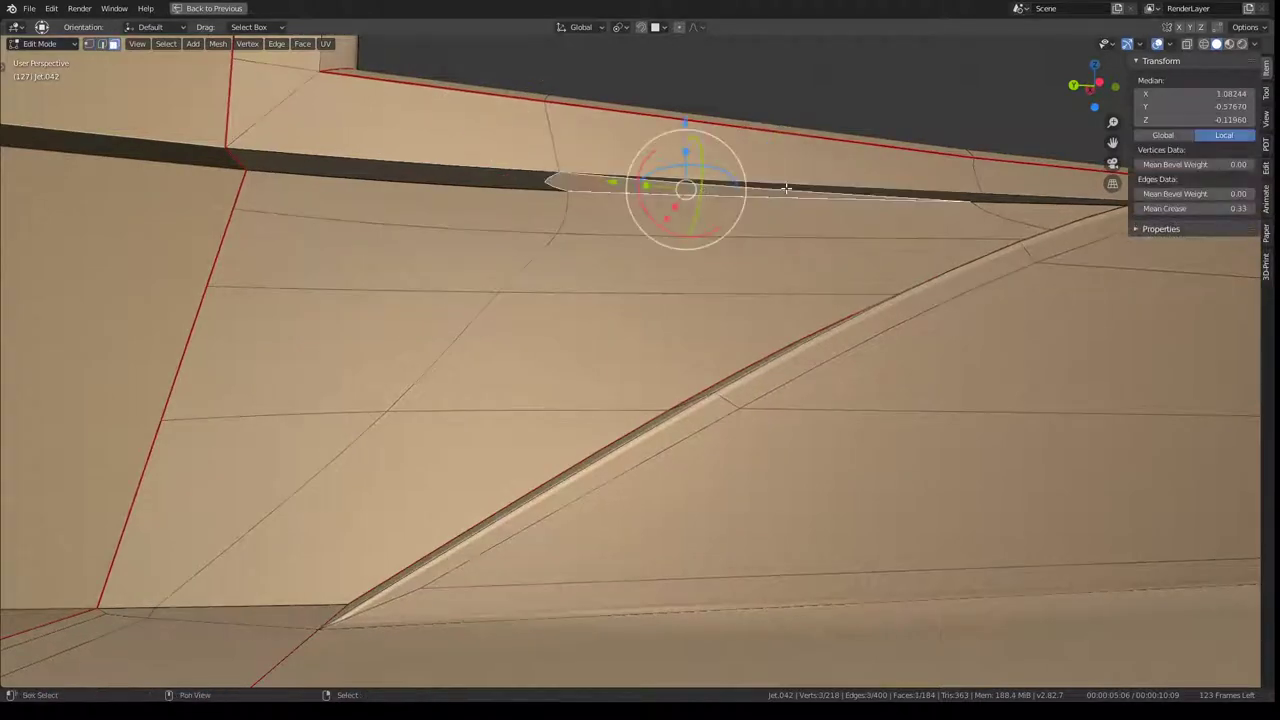
pyautogui.keyDown('shift'); pyautogui.click(786, 187); pyautogui.keyUp('shift')
pyautogui.hotkey('ctrl', 'x')
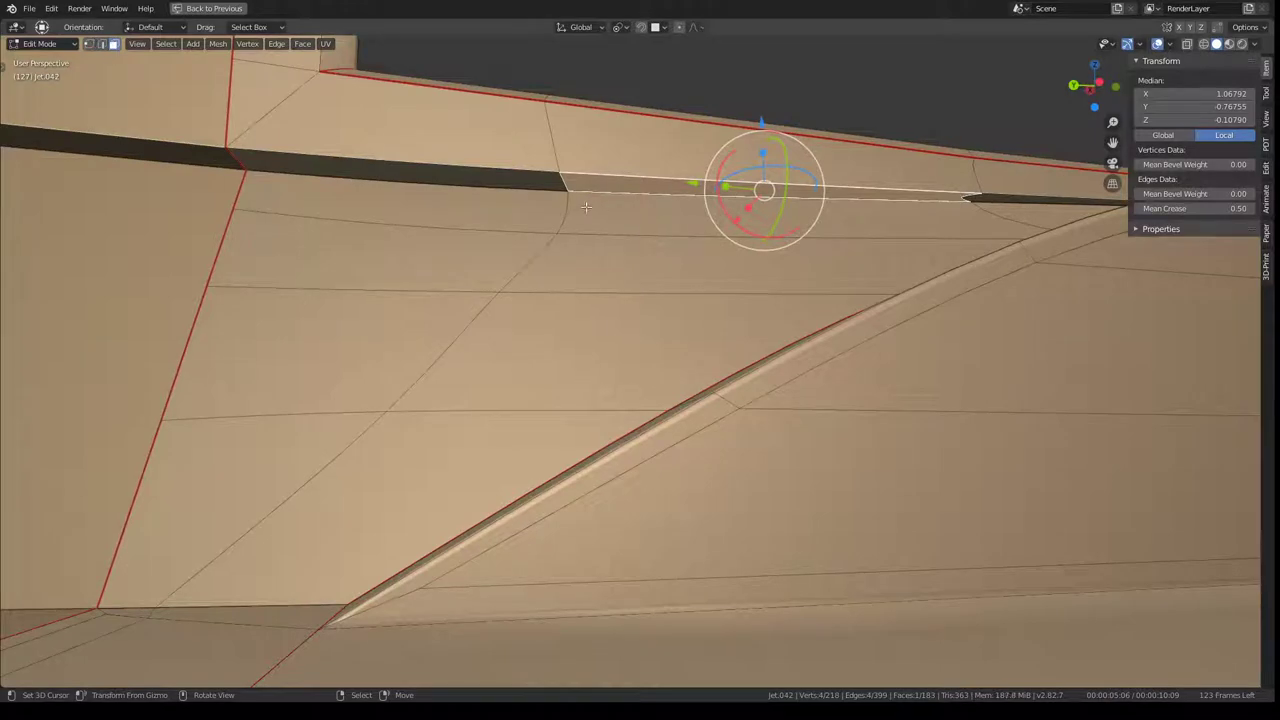
# Step: Slide the diagonal edge and a second nearby edge to new positions
pyautogui.click(480, 175)
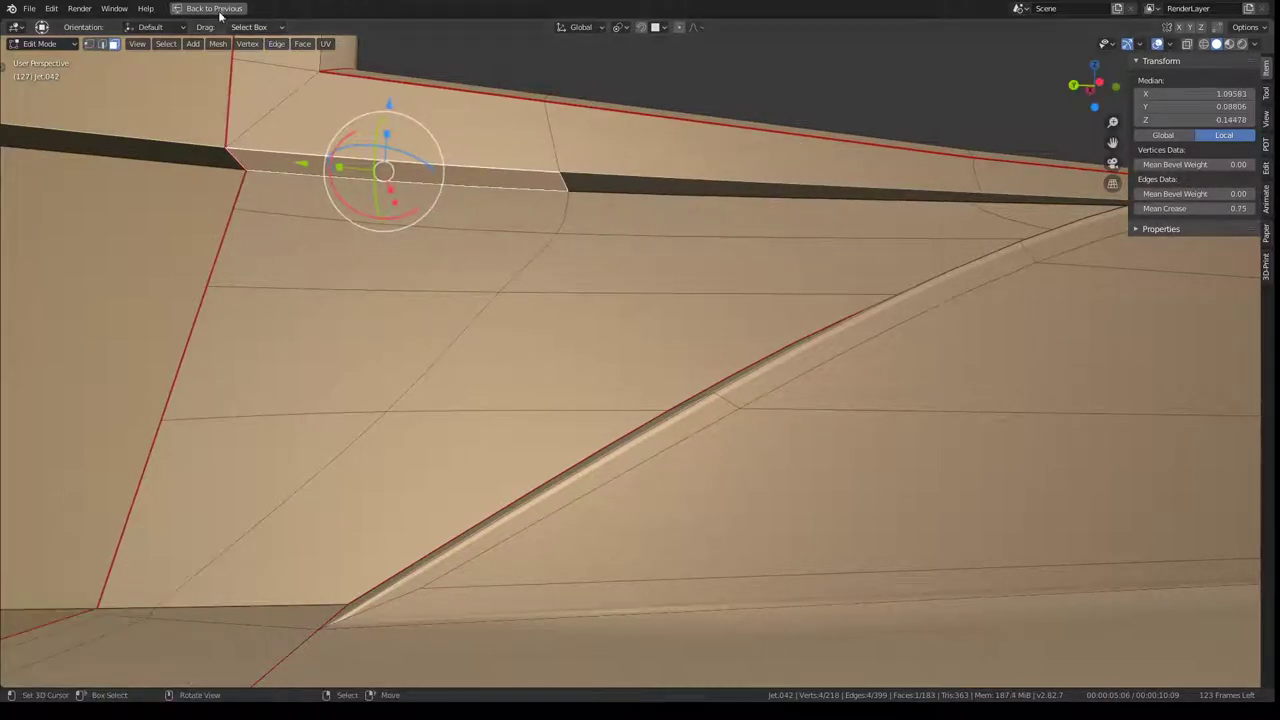
pyautogui.press('2')
pyautogui.click(566, 183)
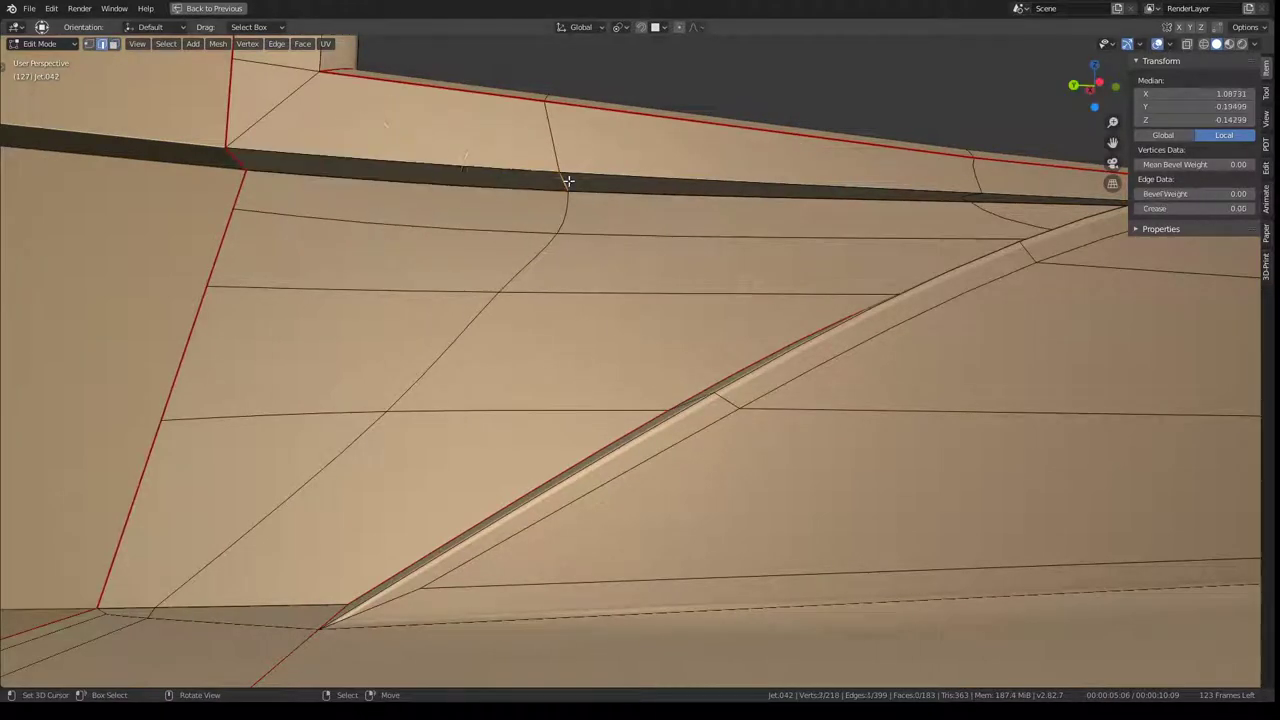
pyautogui.keyDown('ctrl'); pyautogui.click(446, 362); pyautogui.keyUp('ctrl')
pyautogui.press('g')
pyautogui.press('g')
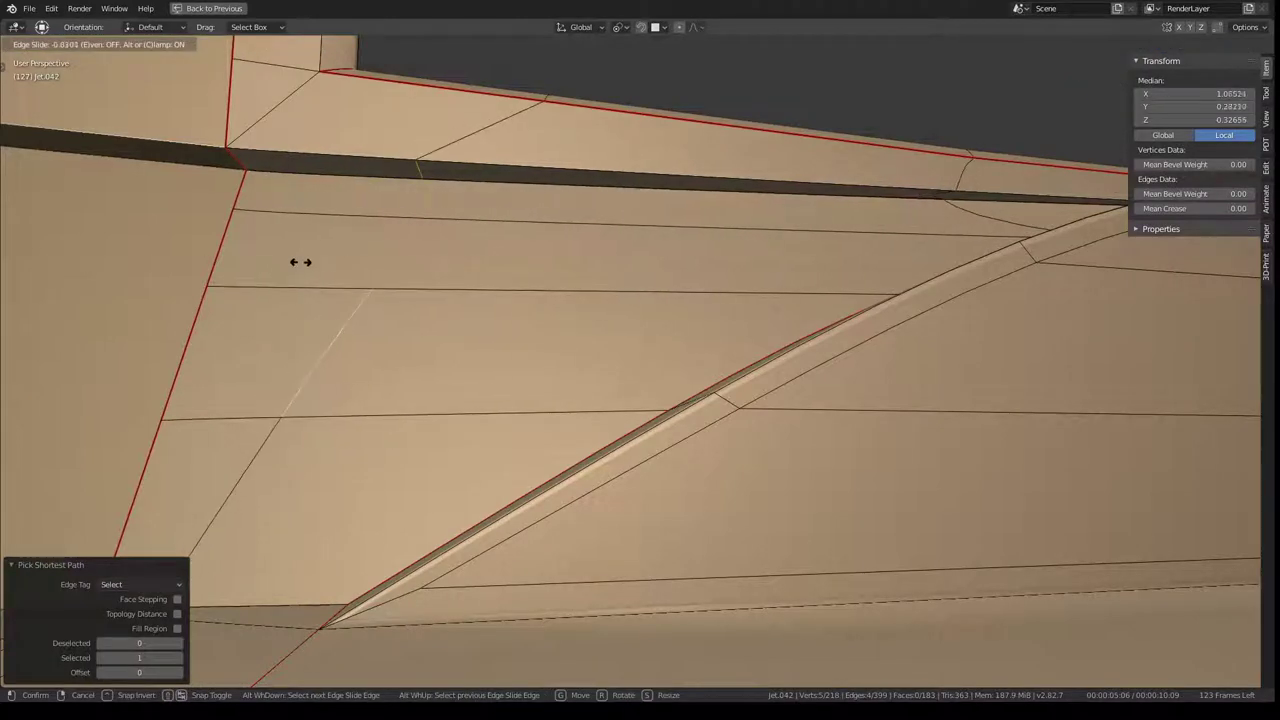
pyautogui.click(301, 262)
pyautogui.press('g')
pyautogui.press('g')
pyautogui.click(423, 234)
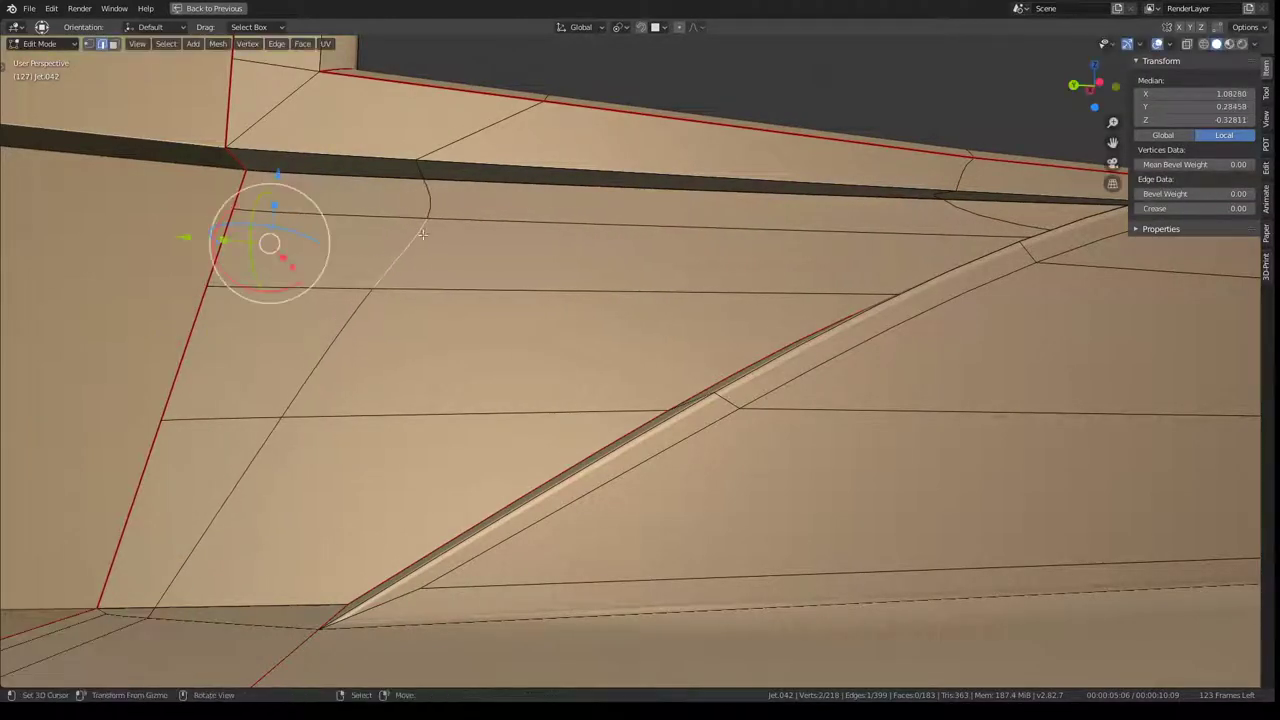
# Step: Select an edge on the dark strip and the diagonal run of edges
pyautogui.click(421, 176)
pyautogui.keyDown('ctrl'); pyautogui.click(347, 354); pyautogui.keyUp('ctrl')
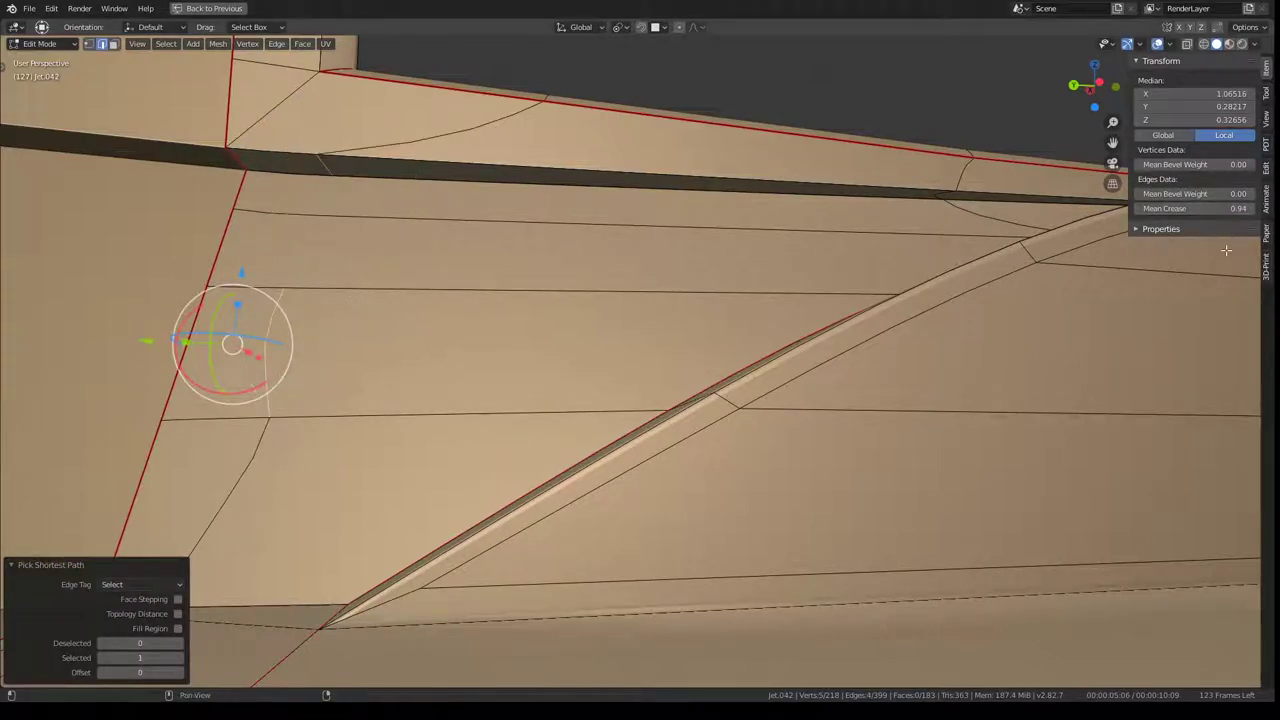
pyautogui.moveTo(522, 432)
pyautogui.mouseDown(button='middle')
pyautogui.moveTo(617, 346)
pyautogui.moveTo(582, 394)
pyautogui.moveTo(452, 410)
pyautogui.moveTo(538, 405)
pyautogui.moveTo(563, 212)
pyautogui.moveTo(586, 200)
pyautogui.moveTo(471, 157)
pyautogui.moveTo(680, 126)
pyautogui.mouseUp(button='middle')
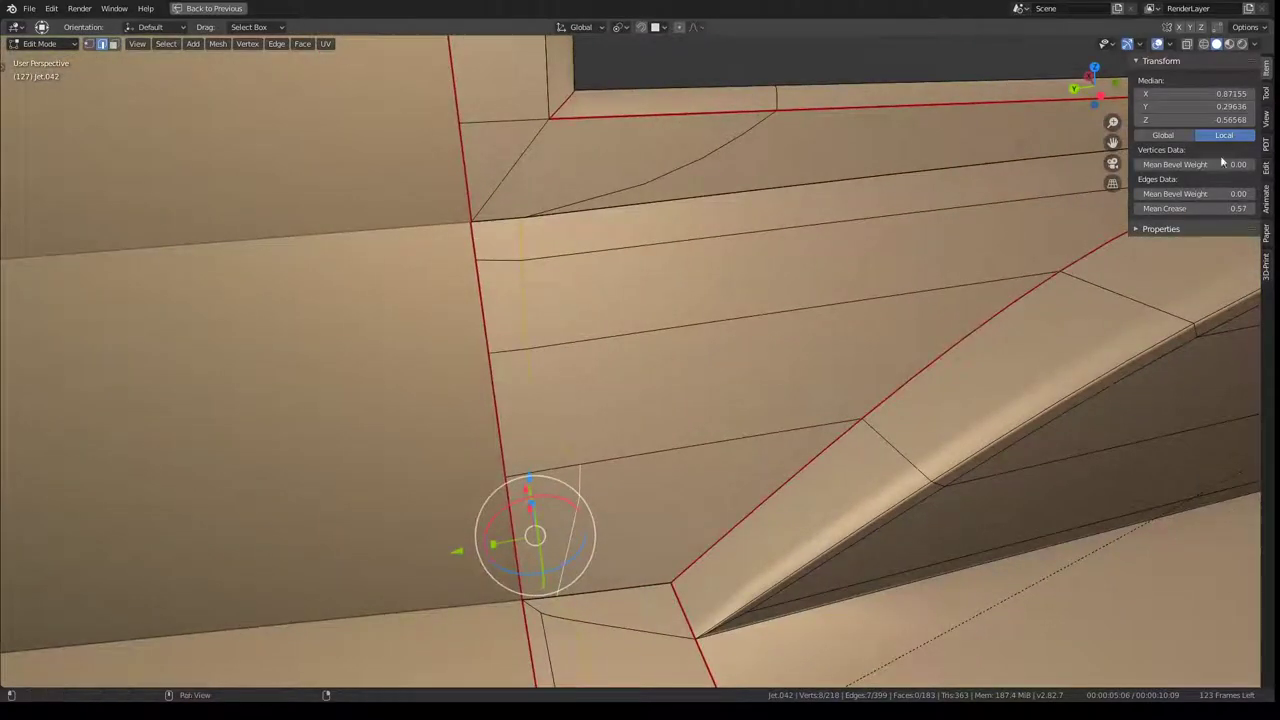
# Step: Slide the floor edge near the fairing foot to factor 0.168 and vertex-slide a nearby vertex
pyautogui.moveTo(1100, 250)
pyautogui.mouseDown(button='middle')
pyautogui.moveTo(746, 365)
pyautogui.moveTo(653, 358)
pyautogui.mouseUp(button='middle')
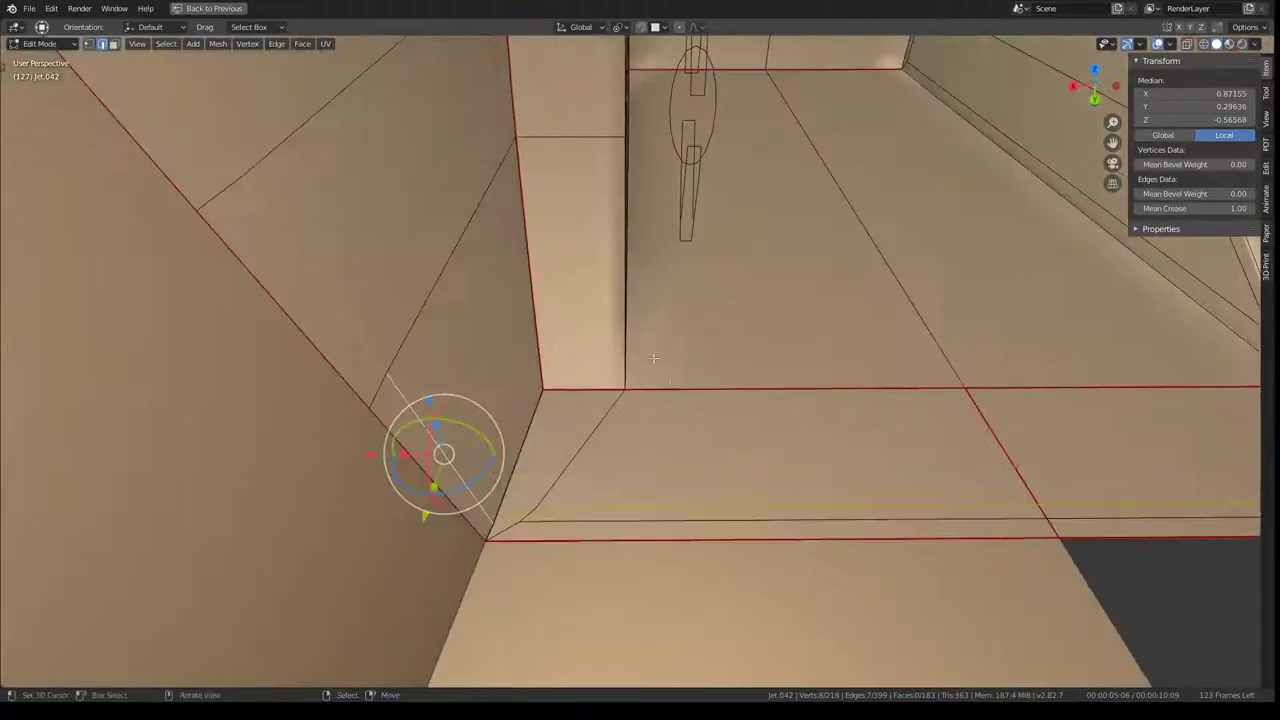
pyautogui.hotkey('alt', 'a')
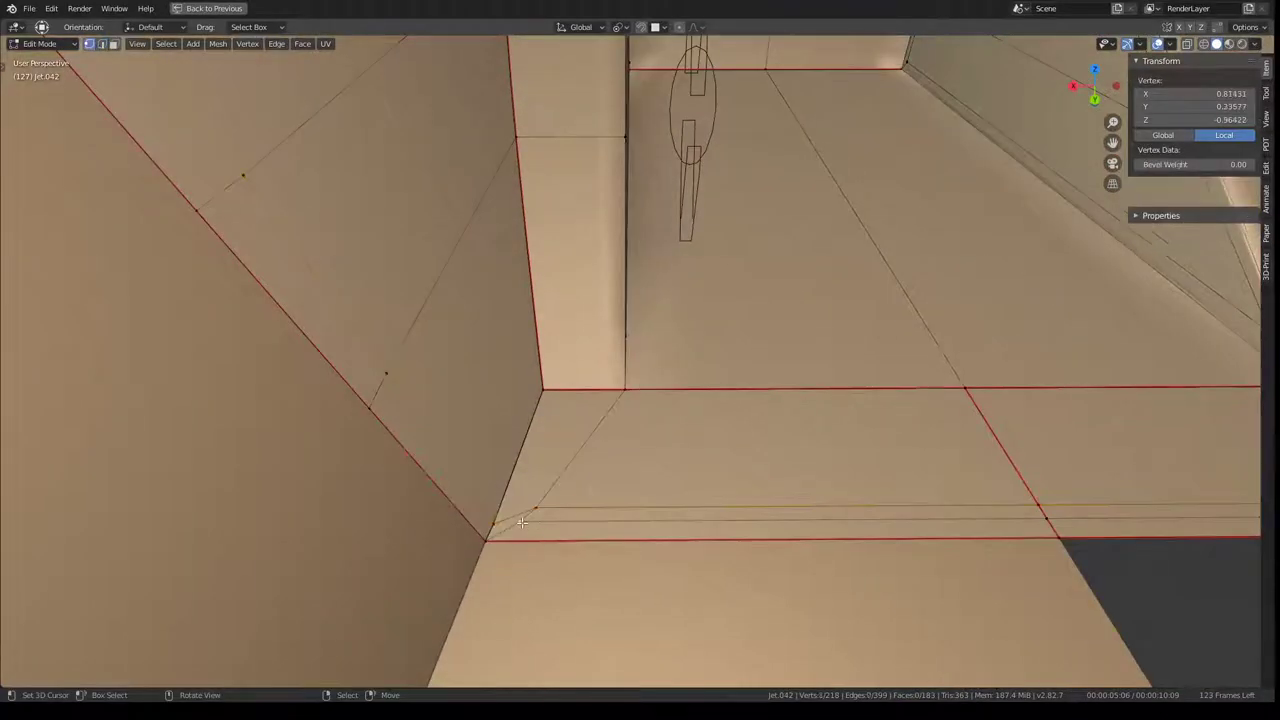
pyautogui.click(546, 520)
pyautogui.press('g')
pyautogui.press('g')
pyautogui.click(630, 500)
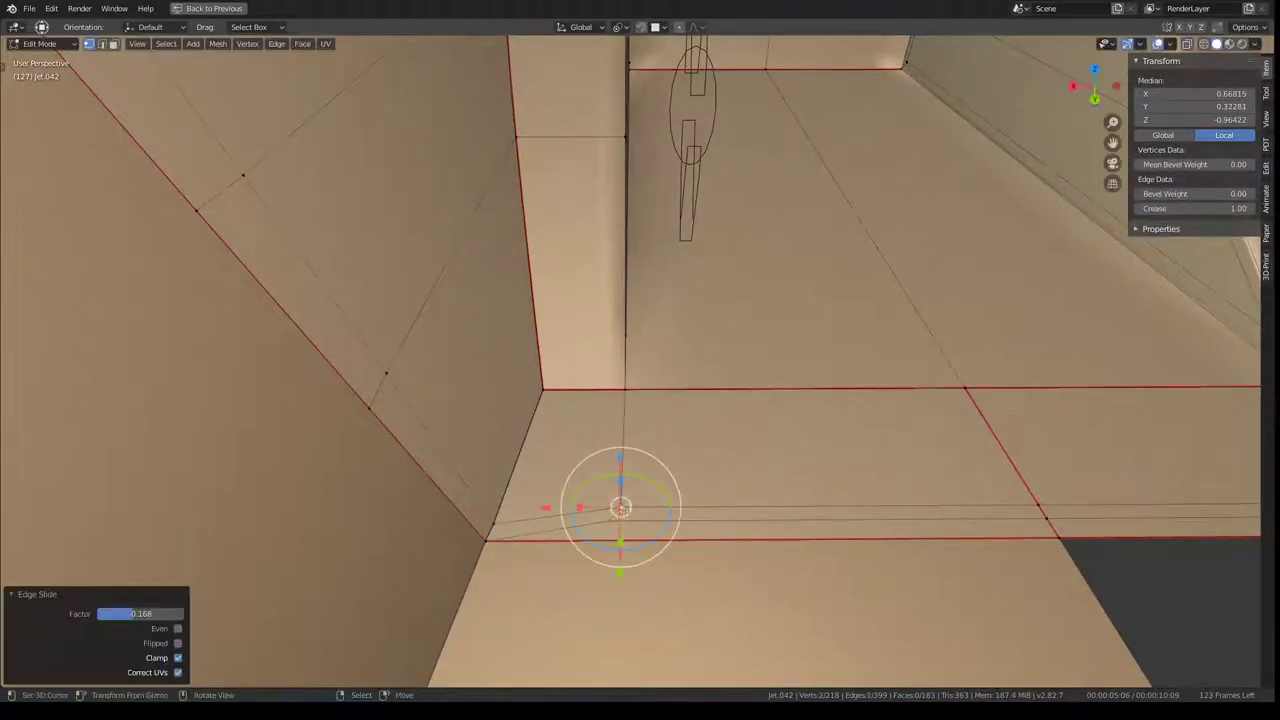
pyautogui.click(620, 520)
pyautogui.hotkey('shift', 'v')
pyautogui.click(740, 526)
# Step: Switch to Object Mode and inspect the fairing flank, its tip vertex moved -0.079 on Y
pyautogui.press('Tab')
pyautogui.moveTo(741, 526)
pyautogui.mouseDown(button='middle')
pyautogui.moveTo(749, 248)
pyautogui.moveTo(672, 397)
pyautogui.moveTo(664, 364)
pyautogui.moveTo(658, 398)
pyautogui.mouseUp(button='middle')
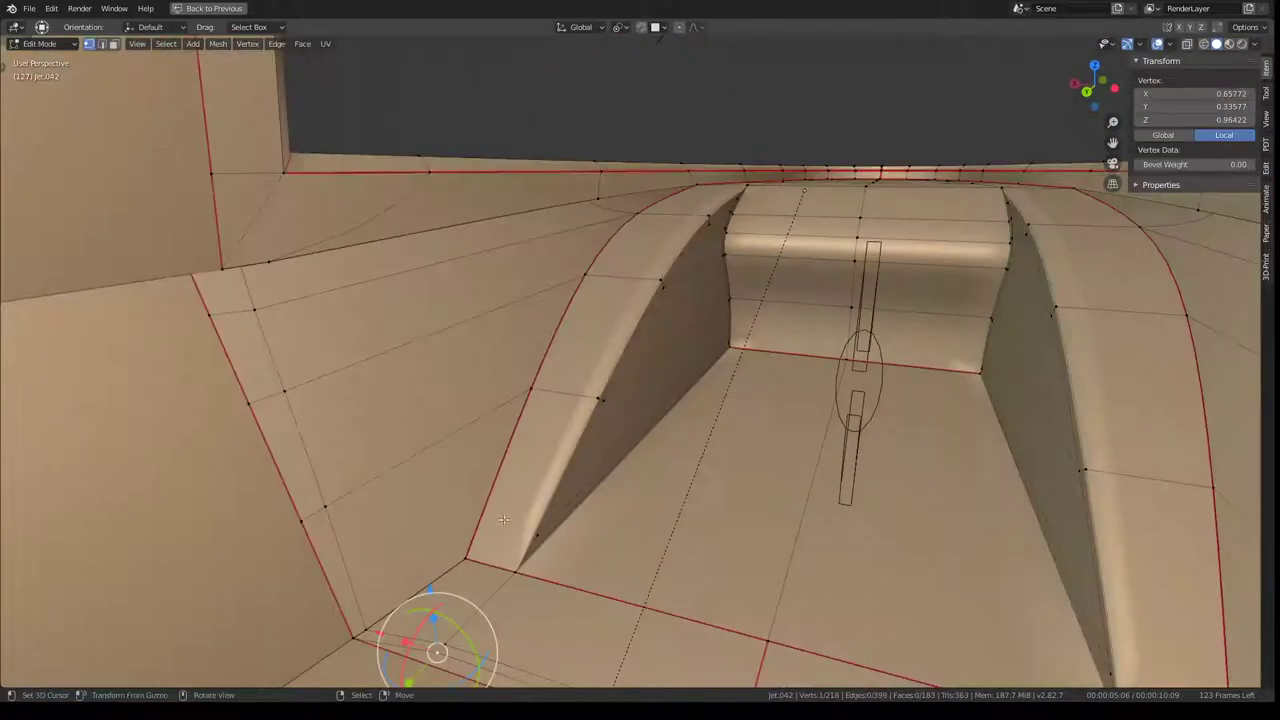
pyautogui.moveTo(605, 432); pyautogui.dragTo(480, 495, button='middle')
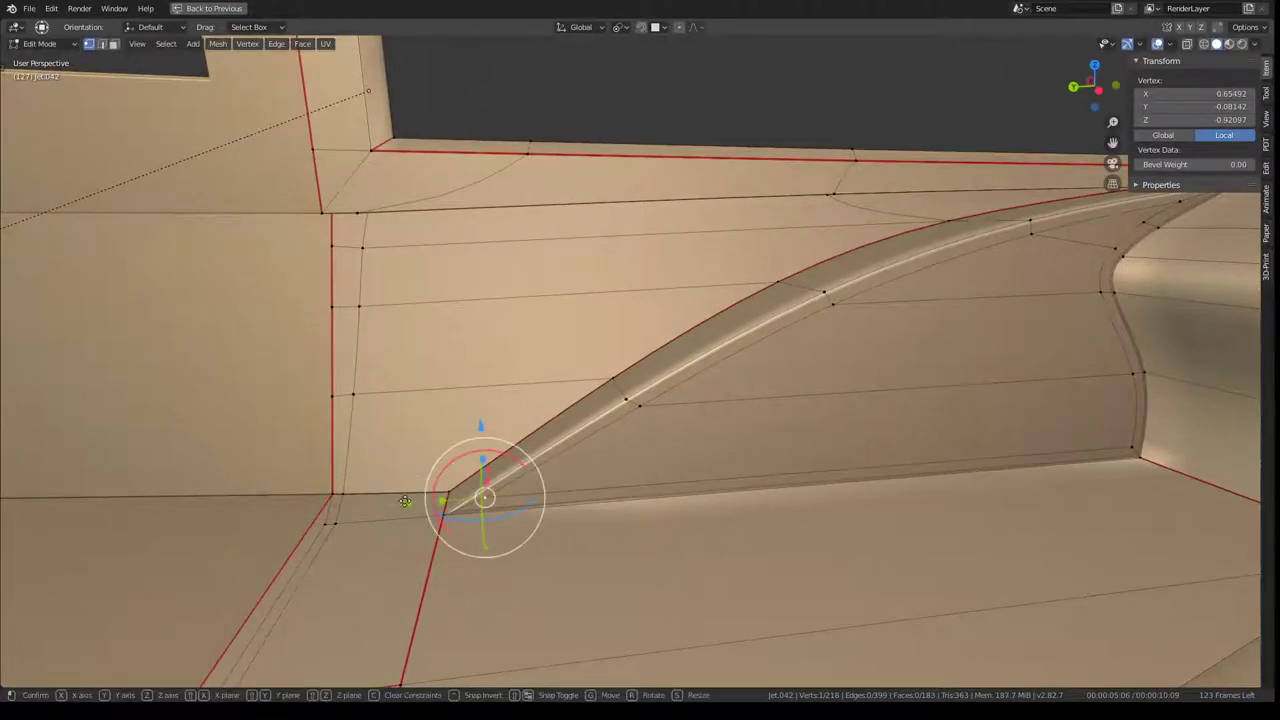
pyautogui.click(432, 504)
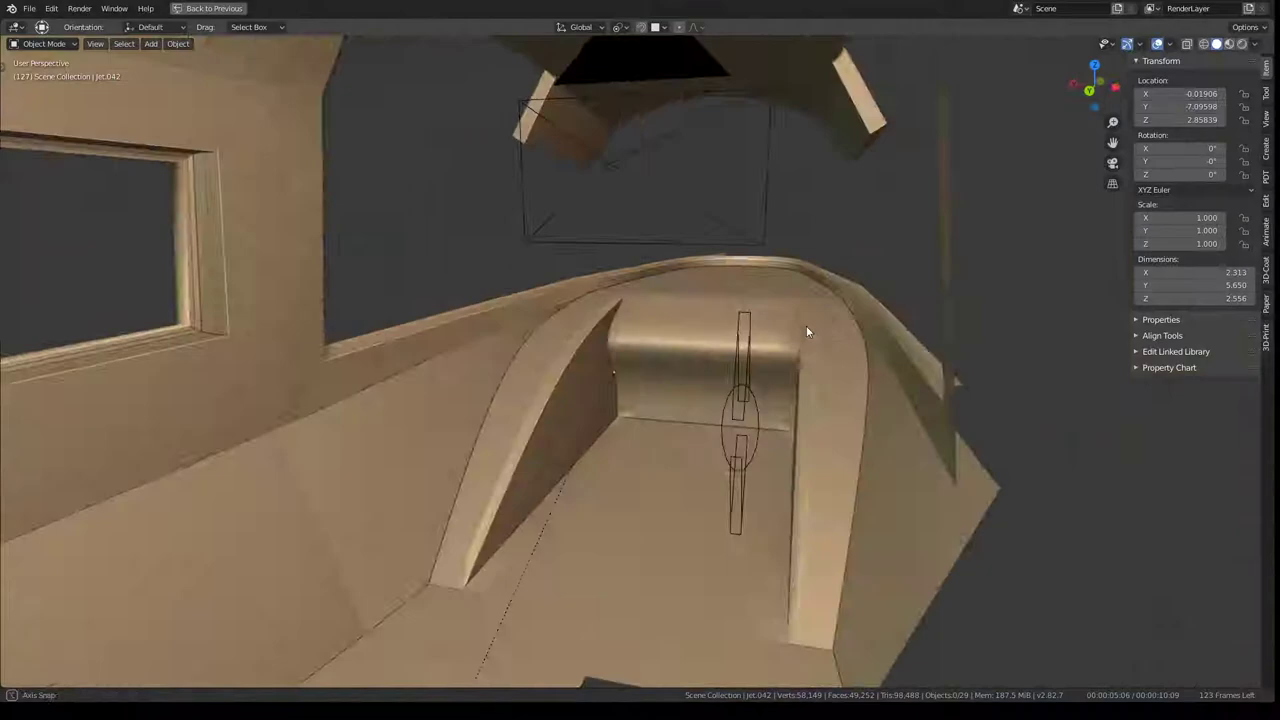
pyautogui.moveTo(806, 325); pyautogui.dragTo(690, 361, button='middle')
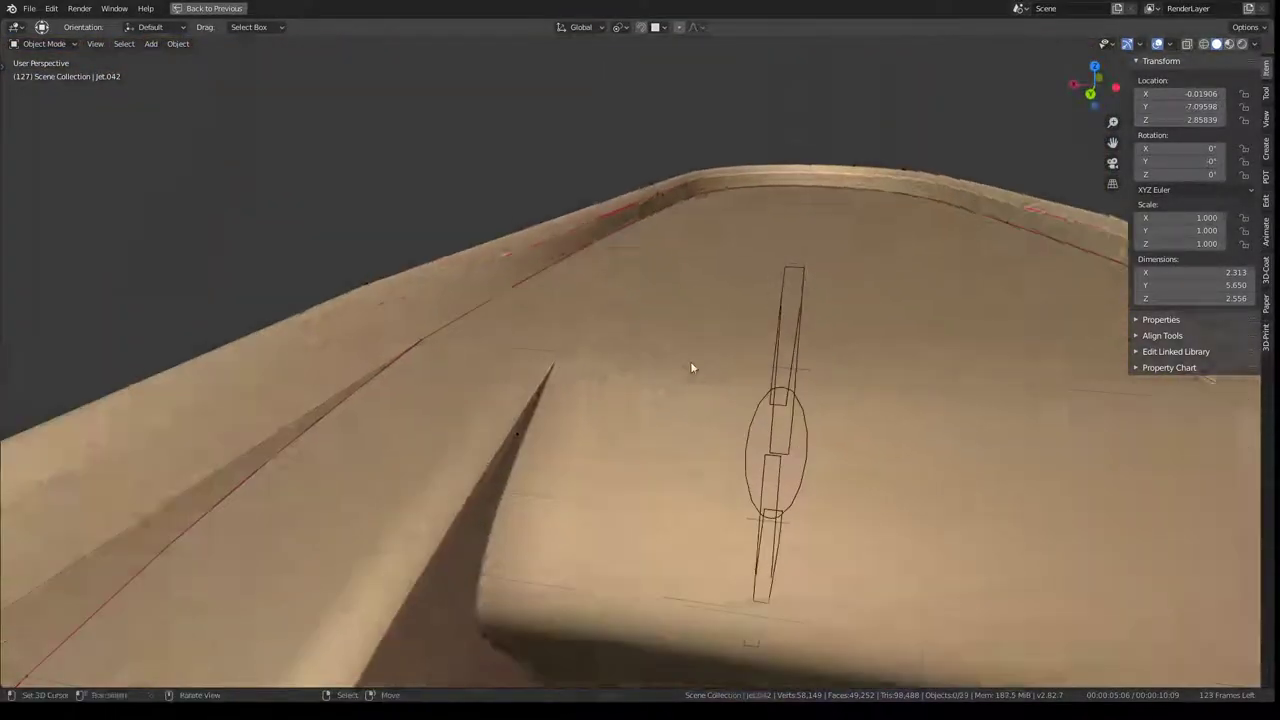
# Step: Back in Edit Mode, slide a single ridge edge of the fairing by factor -0.137
pyautogui.press('Tab')
pyautogui.moveTo(610, 361)
pyautogui.mouseDown(button='middle')
pyautogui.moveTo(567, 316)
pyautogui.moveTo(436, 372)
pyautogui.moveTo(471, 414)
pyautogui.moveTo(623, 291)
pyautogui.mouseUp(button='middle')
pyautogui.keyDown('ctrl'); pyautogui.click(451, 400); pyautogui.keyUp('ctrl')
pyautogui.press('g')
pyautogui.press('g')
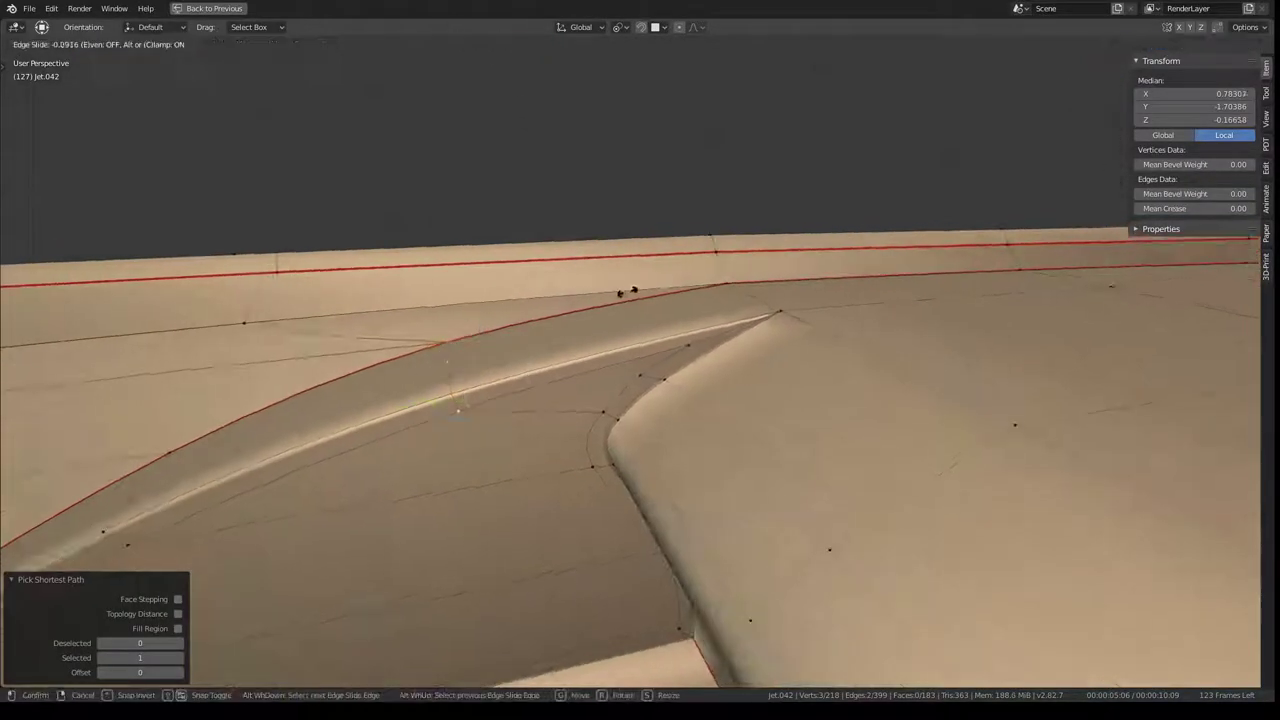
pyautogui.press('Escape')
pyautogui.click(443, 337)
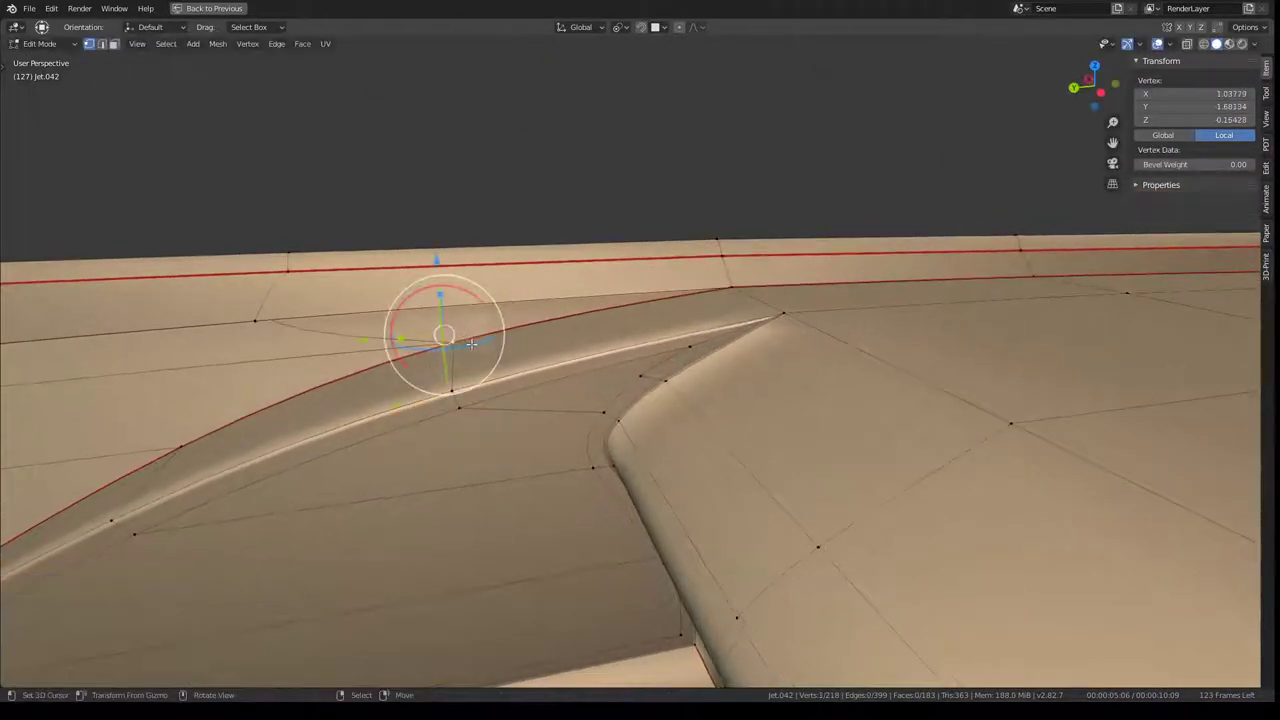
pyautogui.press('g')
pyautogui.press('g')
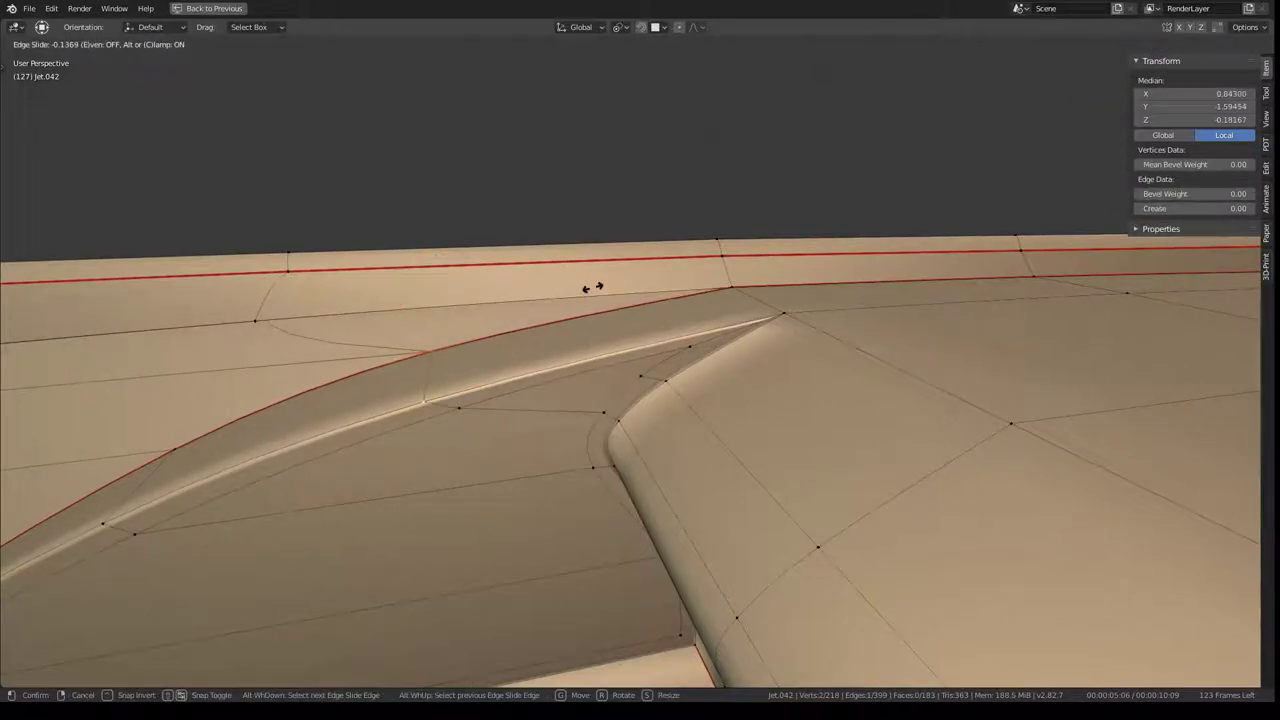
pyautogui.click(593, 287)
# Step: Check the shading in Object Mode, then return to Edit Mode and select the fairing's base corner vertex
pyautogui.scroll(-5, 500, 443)
pyautogui.moveTo(500, 443); pyautogui.dragTo(423, 457, button='middle')
pyautogui.press('Tab')
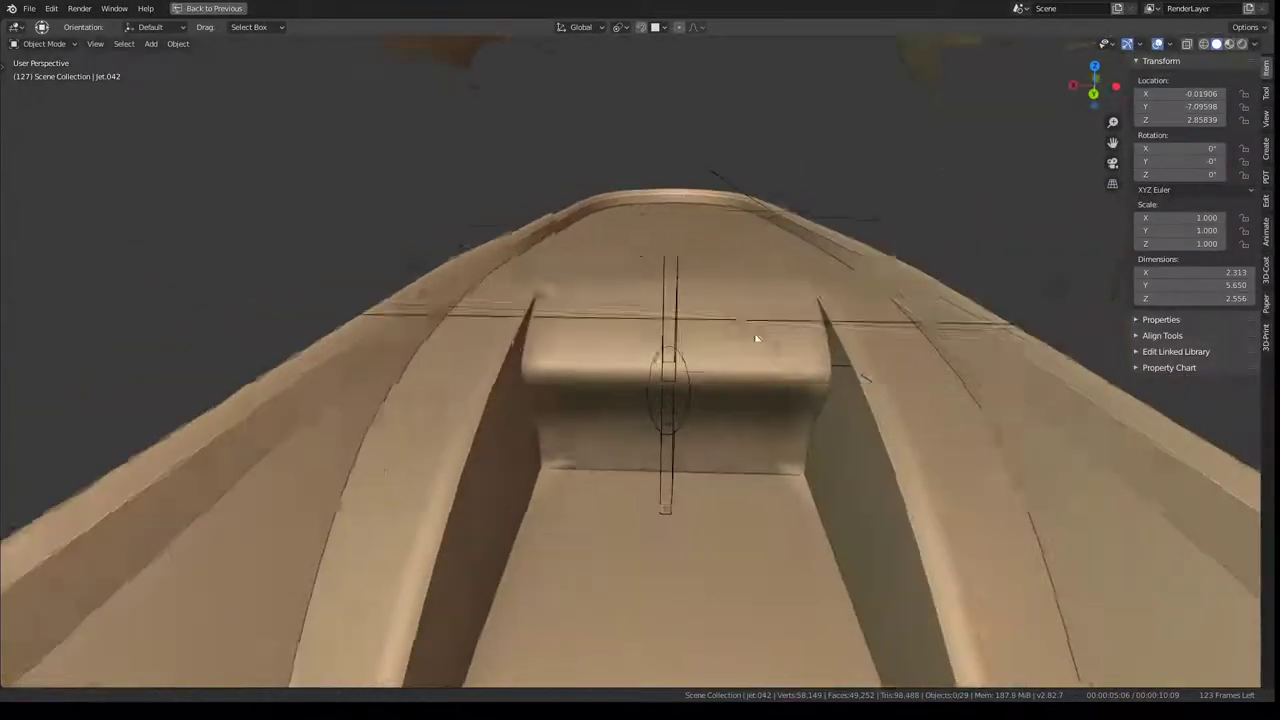
pyautogui.moveTo(756, 339)
pyautogui.mouseDown(button='middle')
pyautogui.moveTo(746, 265)
pyautogui.moveTo(753, 304)
pyautogui.mouseUp(button='middle')
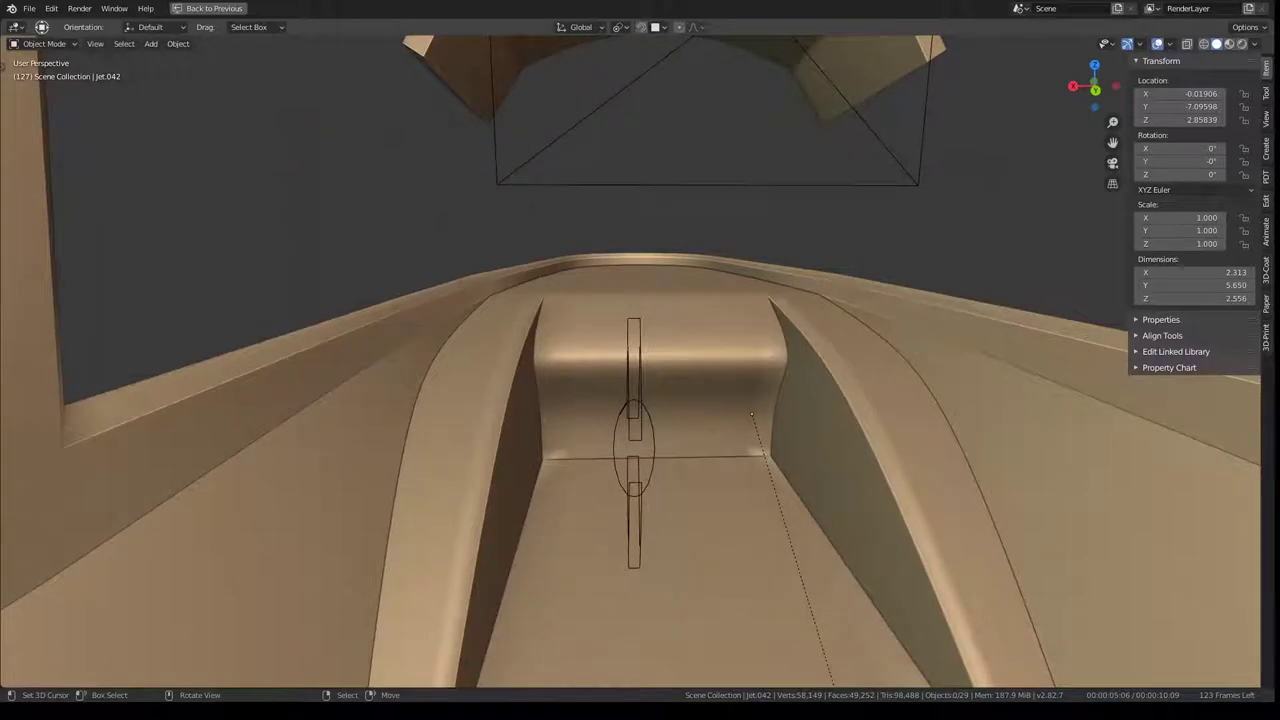
pyautogui.moveTo(843, 348)
pyautogui.mouseDown(button='middle')
pyautogui.moveTo(776, 280)
pyautogui.moveTo(708, 288)
pyautogui.moveTo(723, 292)
pyautogui.moveTo(242, 456)
pyautogui.moveTo(209, 514)
pyautogui.moveTo(481, 390)
pyautogui.moveTo(454, 406)
pyautogui.mouseUp(button='middle')
pyautogui.press('Tab')
pyautogui.click(209, 514)
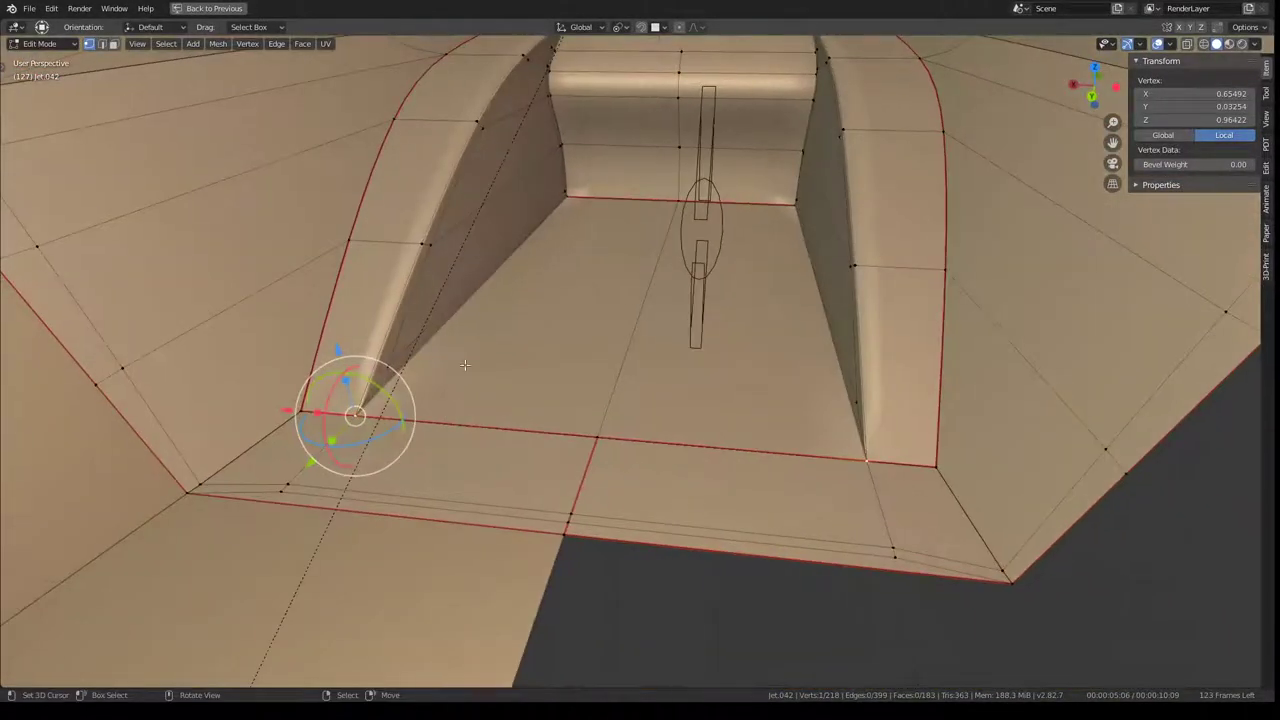
# Step: Move the selected fairing base vertices along the X axis
pyautogui.press('g')
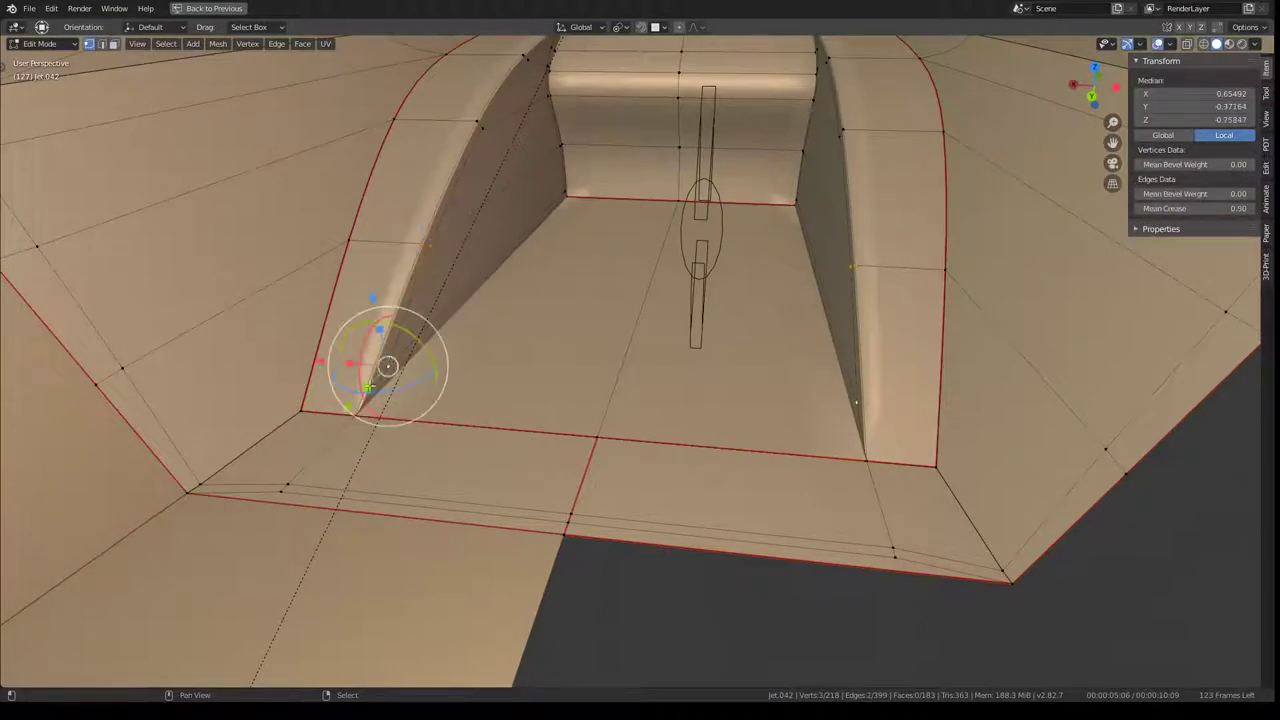
pyautogui.press('x')
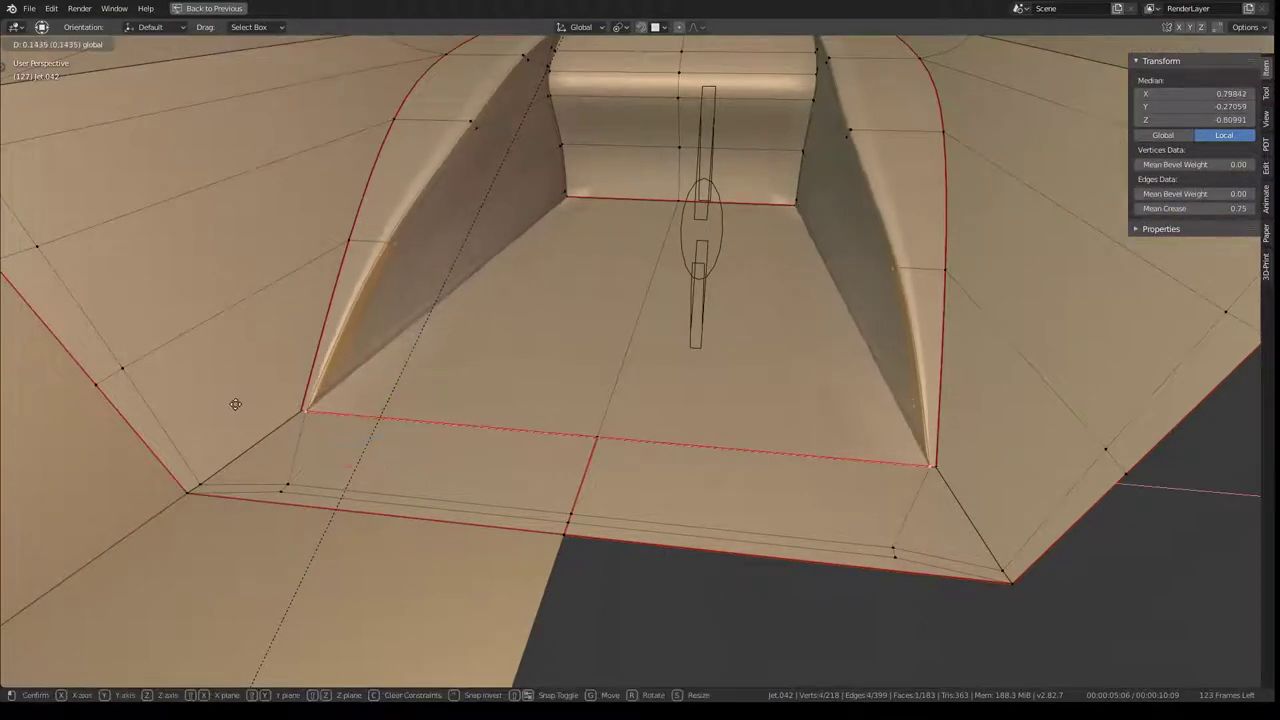
pyautogui.click(397, 414)
pyautogui.moveTo(397, 414)
pyautogui.mouseDown(button='middle')
pyautogui.moveTo(480, 380)
pyautogui.moveTo(706, 329)
pyautogui.moveTo(510, 337)
pyautogui.moveTo(388, 302)
pyautogui.moveTo(460, 248)
pyautogui.moveTo(669, 258)
pyautogui.moveTo(714, 340)
pyautogui.moveTo(673, 400)
pyautogui.mouseUp(button='middle')
# Step: Review the nose deck and fairing in Object Mode, then return to Edit Mode
pyautogui.press('Tab')
pyautogui.scroll(5, 673, 400)
pyautogui.scroll(3, 854, 386)
pyautogui.moveTo(854, 386); pyautogui.dragTo(707, 382, button='middle')
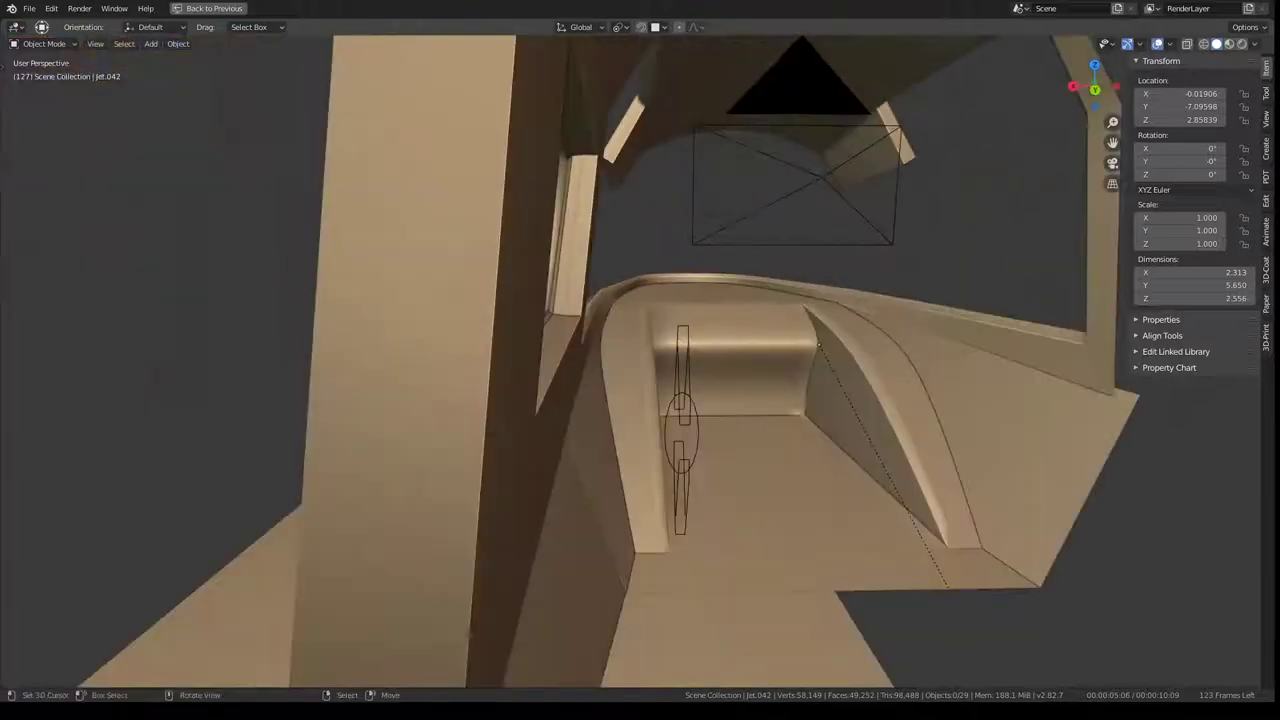
pyautogui.moveTo(742, 258); pyautogui.dragTo(675, 297, button='middle')
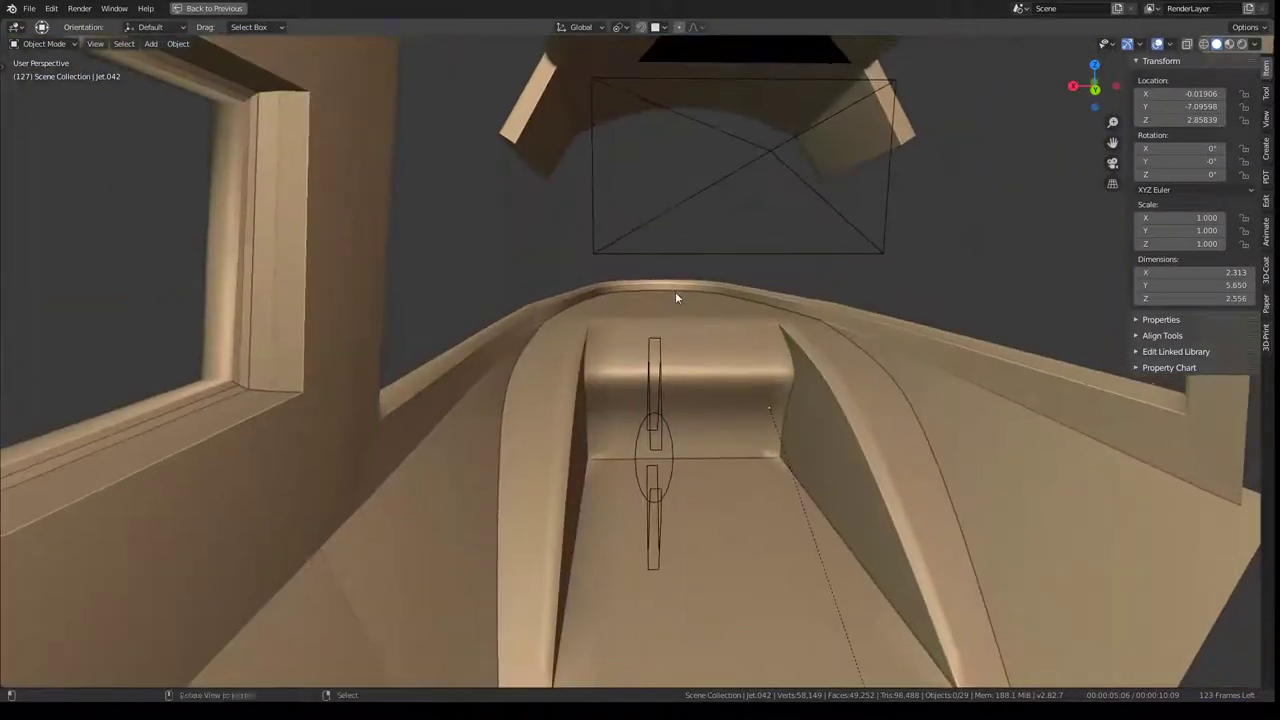
pyautogui.moveTo(769, 408); pyautogui.dragTo(617, 308, button='middle')
pyautogui.press('Tab')
# Step: Switch to edge selection and pick edges across the nose deck block
pyautogui.click(583, 360)
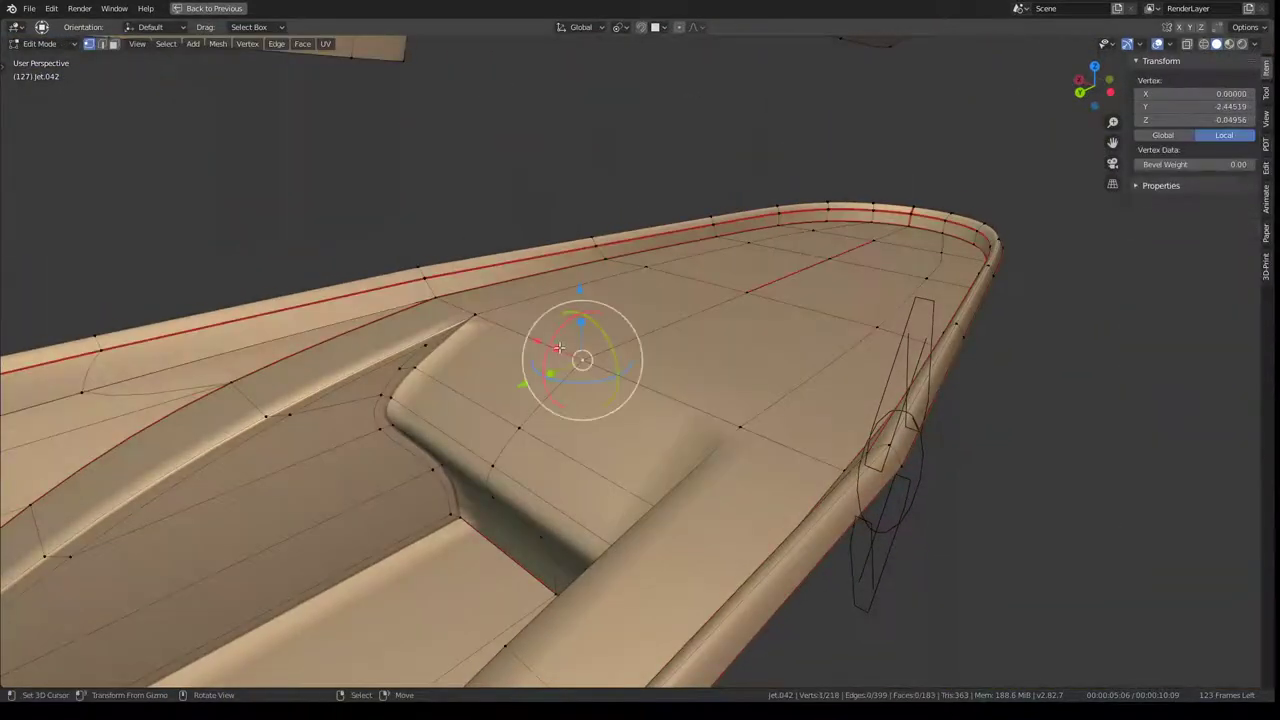
pyautogui.moveTo(583, 360); pyautogui.dragTo(643, 337, button='middle')
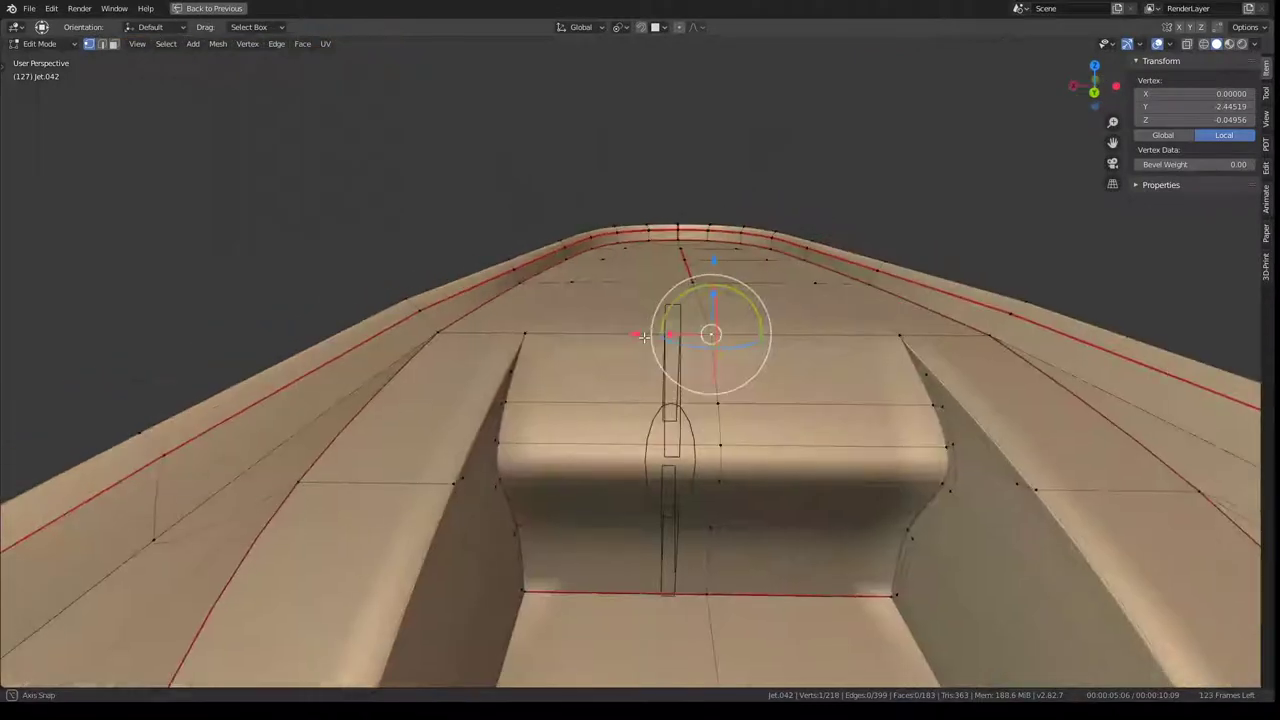
pyautogui.click(102, 45)
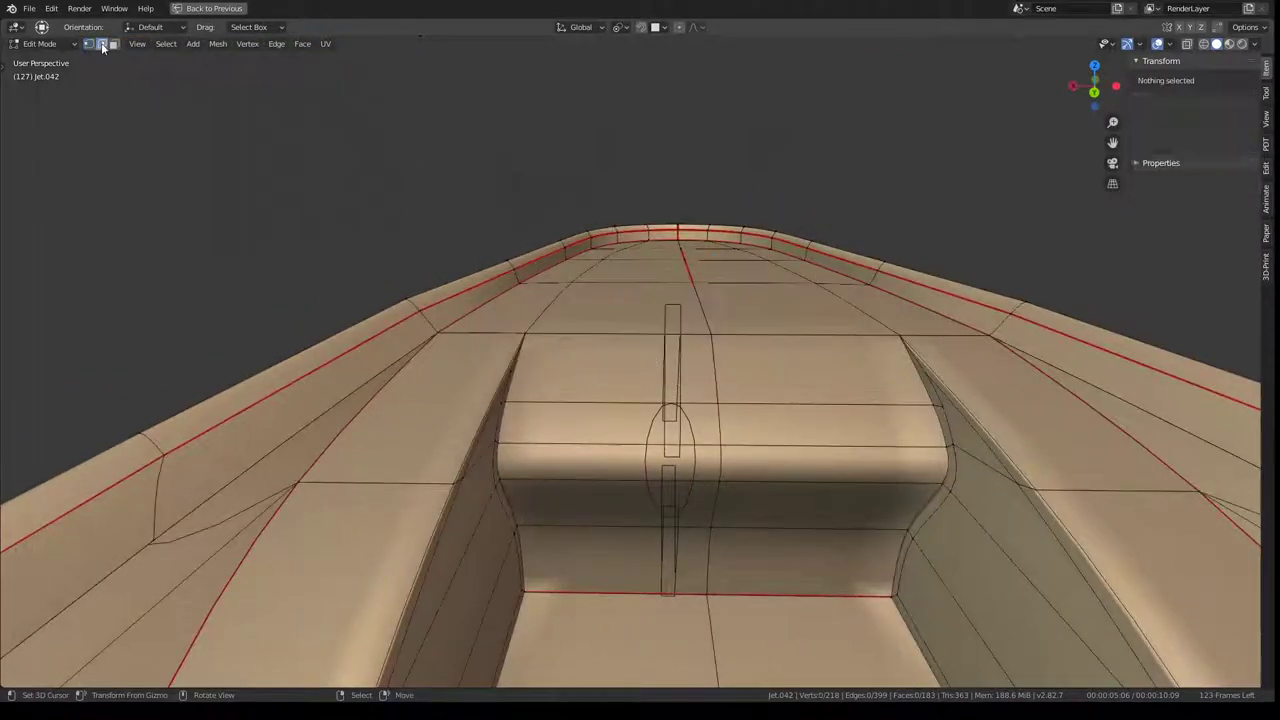
pyautogui.click(723, 371)
pyautogui.click(709, 428)
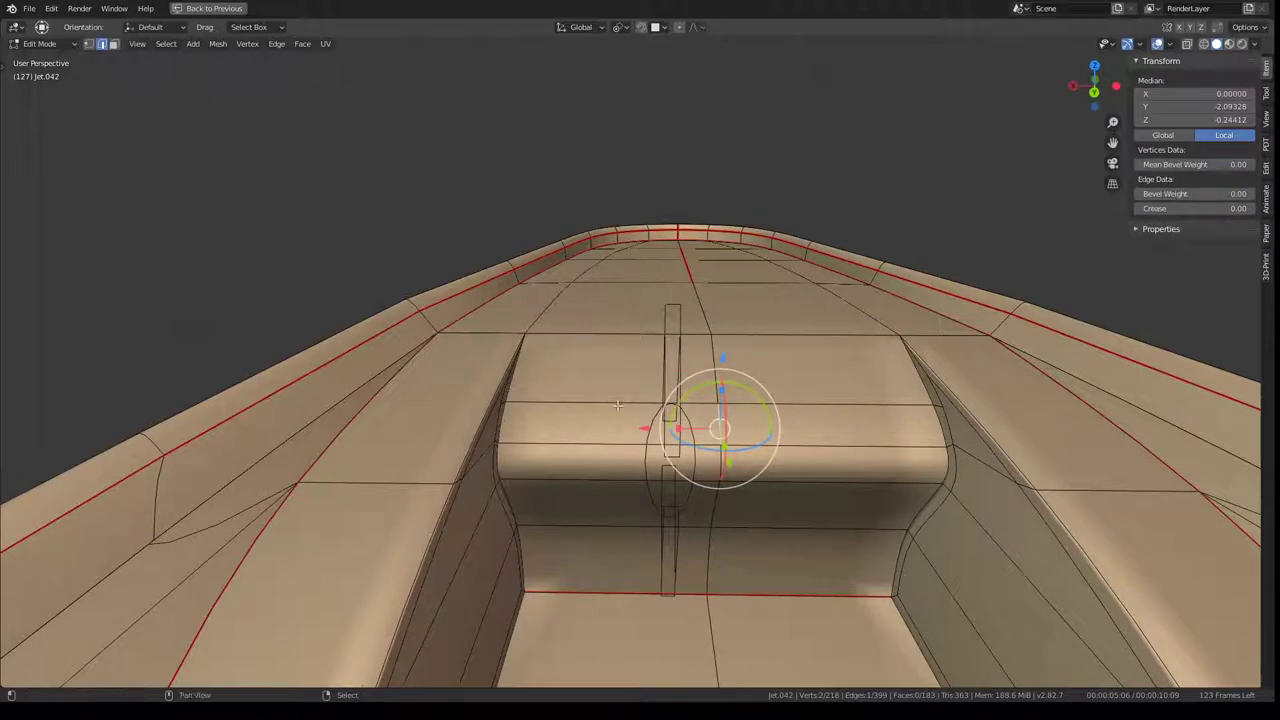
pyautogui.hotkey('ctrl', 'space')
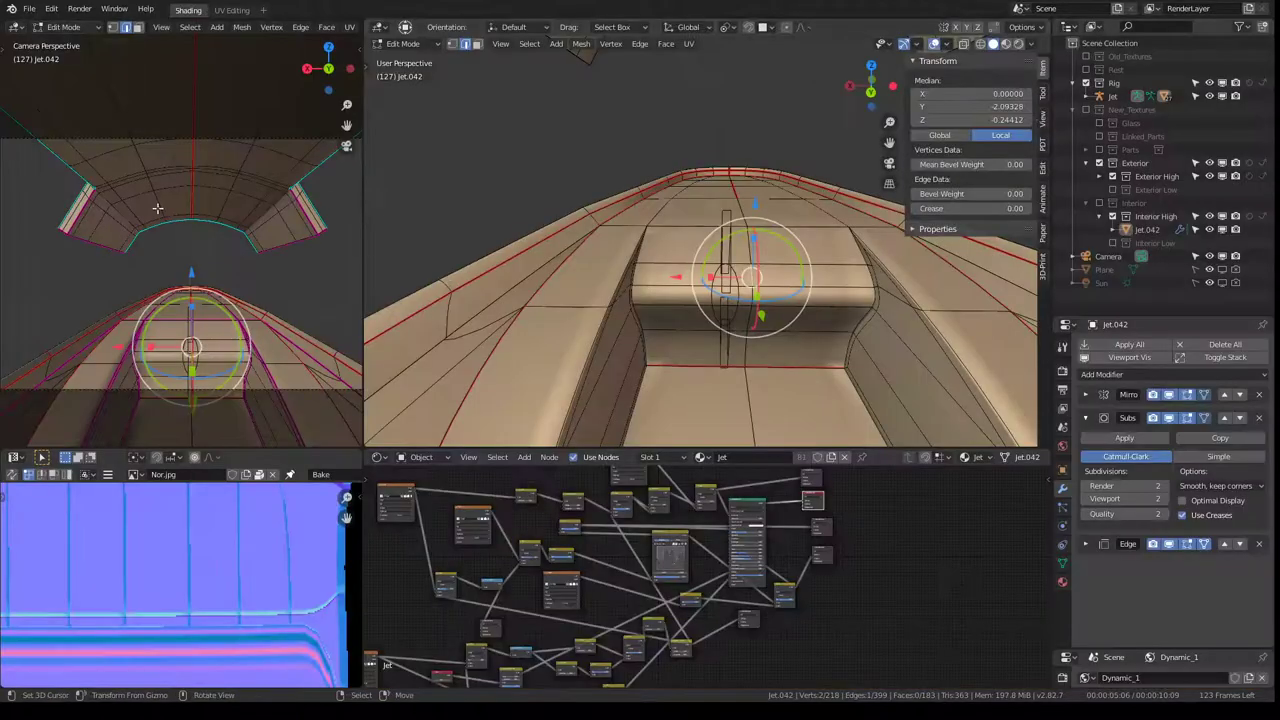
pyautogui.hotkey('ctrl', 'space')
pyautogui.moveTo(789, 349)
pyautogui.keyDown('shift'); pyautogui.mouseDown(button='middle')
pyautogui.moveTo(751, 180)
pyautogui.moveTo(744, 297)
pyautogui.mouseUp(button='middle'); pyautogui.keyUp('shift')
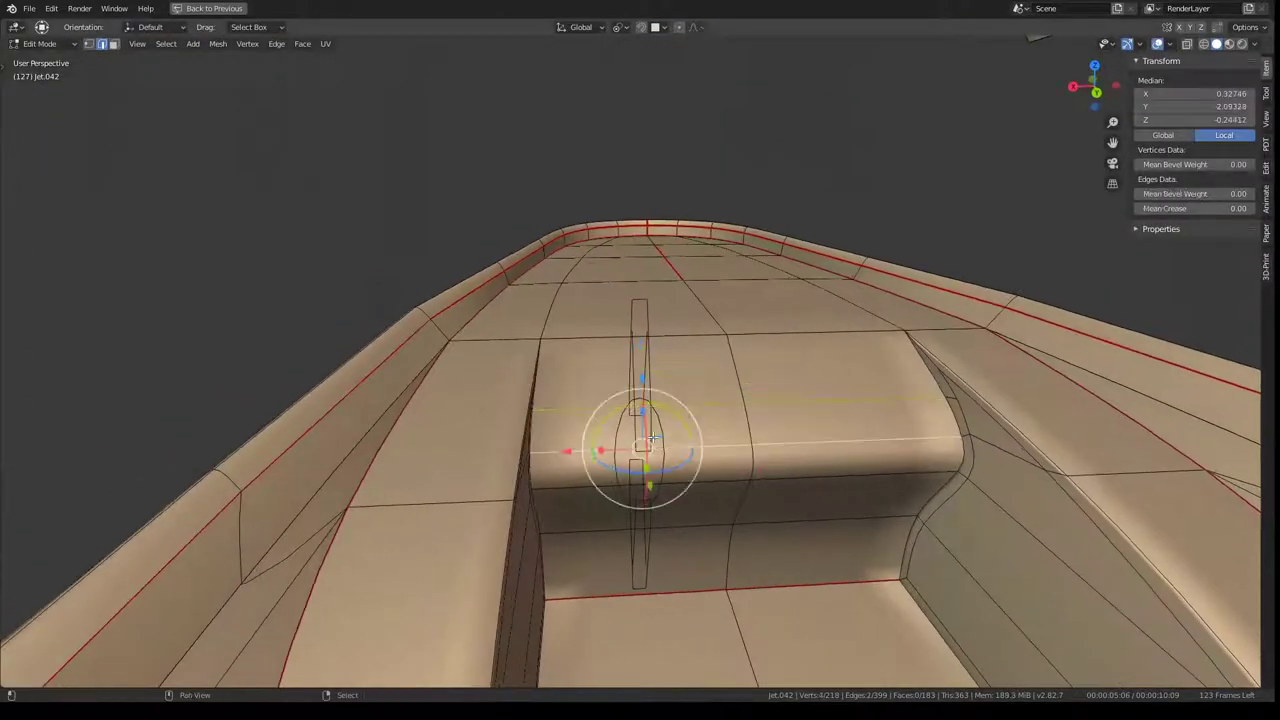
pyautogui.moveTo(696, 332)
pyautogui.mouseDown(button='middle')
pyautogui.moveTo(717, 362)
pyautogui.moveTo(656, 336)
pyautogui.moveTo(619, 295)
pyautogui.moveTo(889, 378)
pyautogui.moveTo(655, 246)
pyautogui.mouseUp(button='middle')
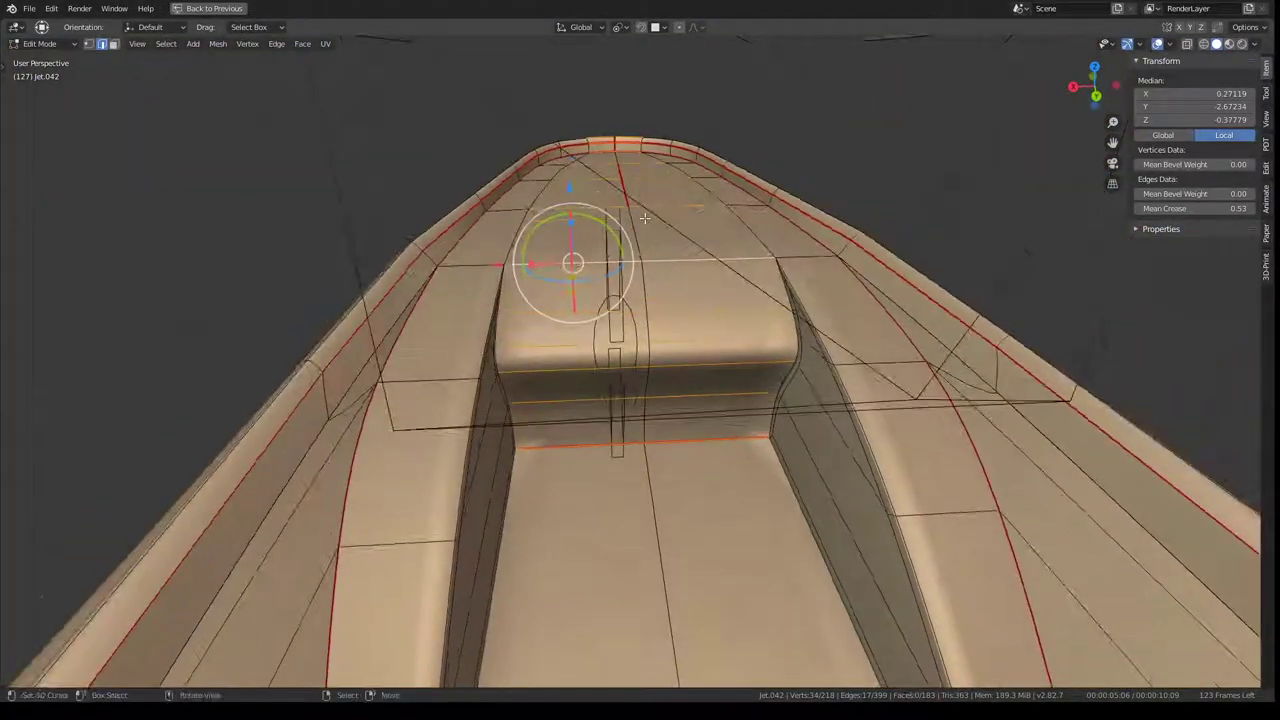
# Step: Box-select the seat floor edges and subdivide them from Quick Favorites
pyautogui.click(619, 203)
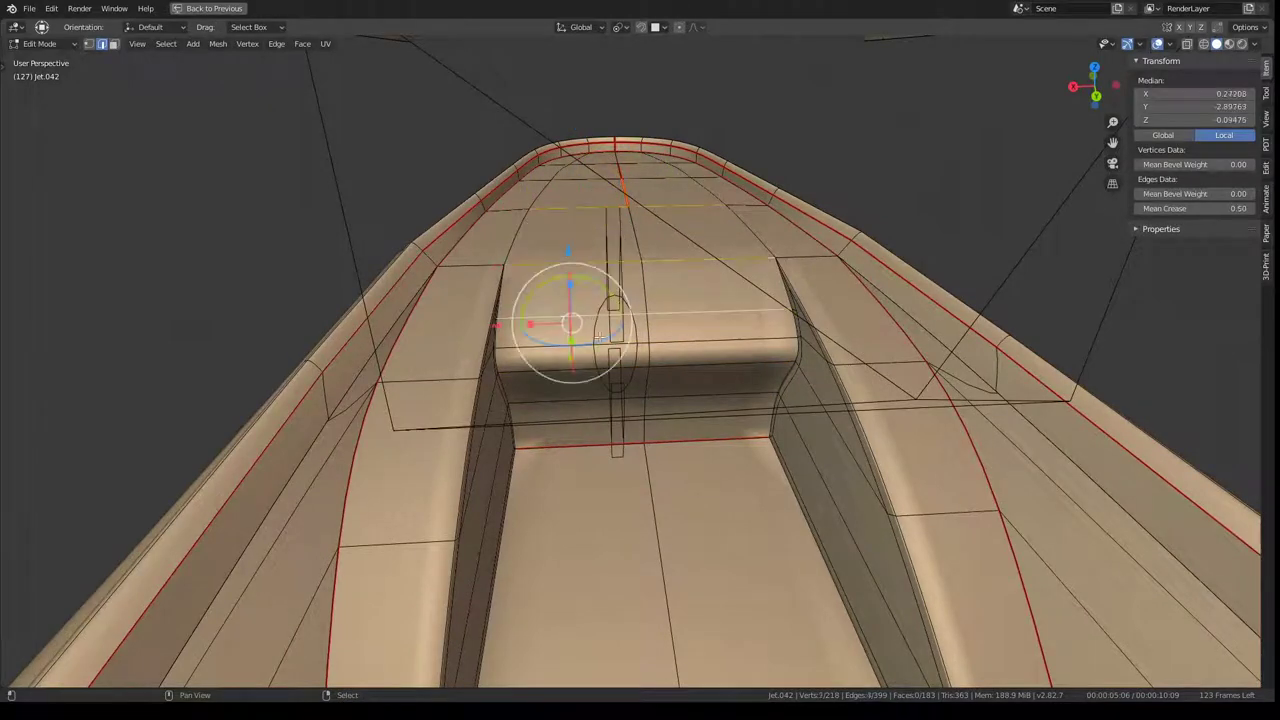
pyautogui.scroll(-5, 614, 448)
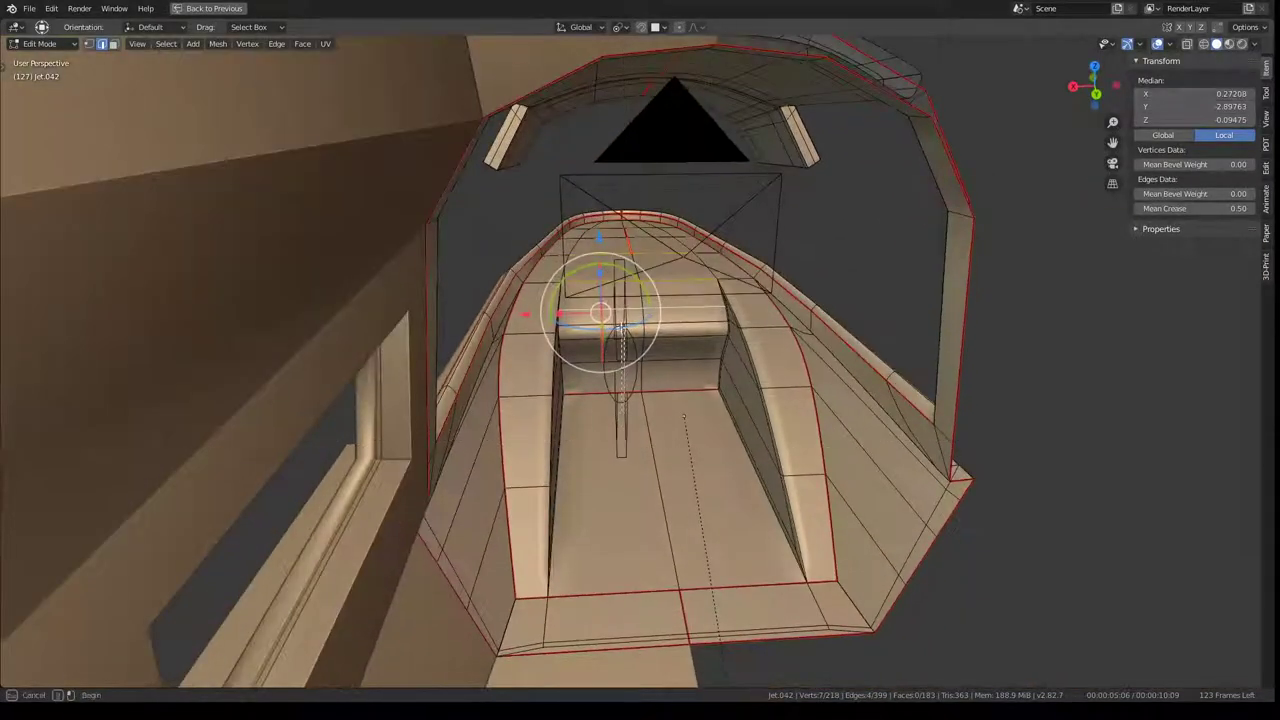
pyautogui.moveTo(620, 370); pyautogui.dragTo(610, 476, button='middle')
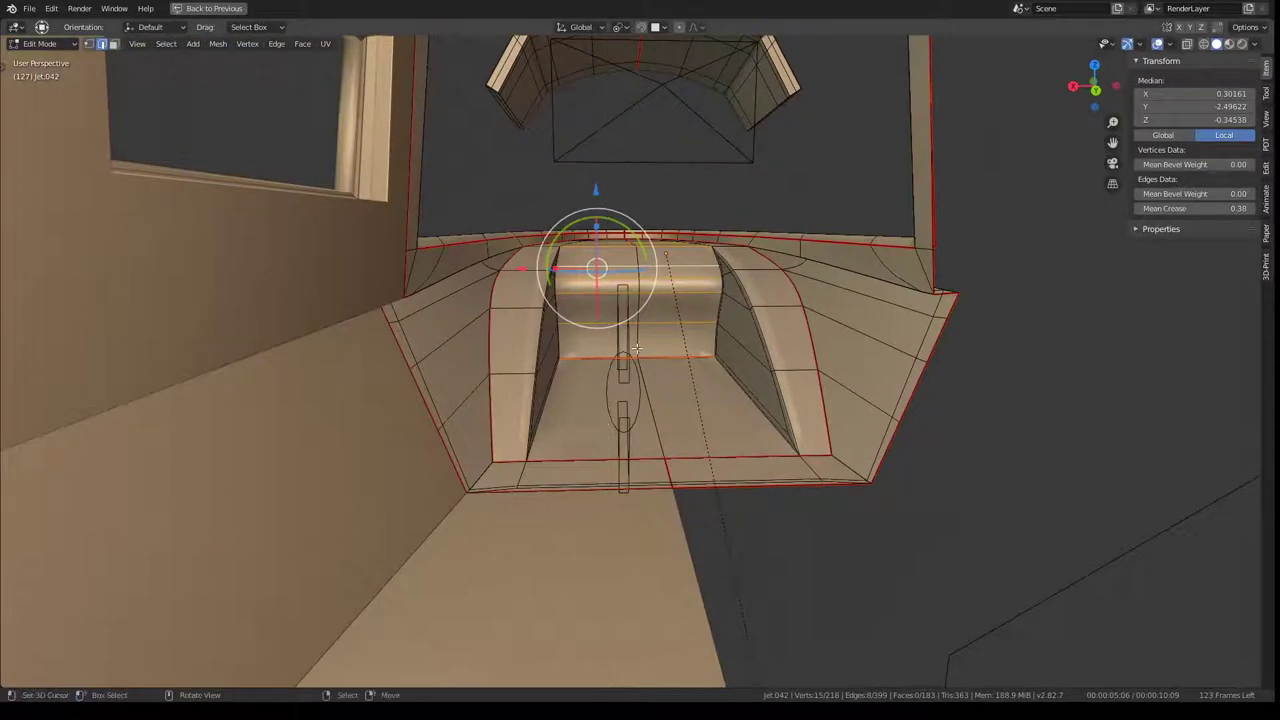
pyautogui.moveTo(637, 347); pyautogui.dragTo(587, 465, button='middle')
pyautogui.press('b')
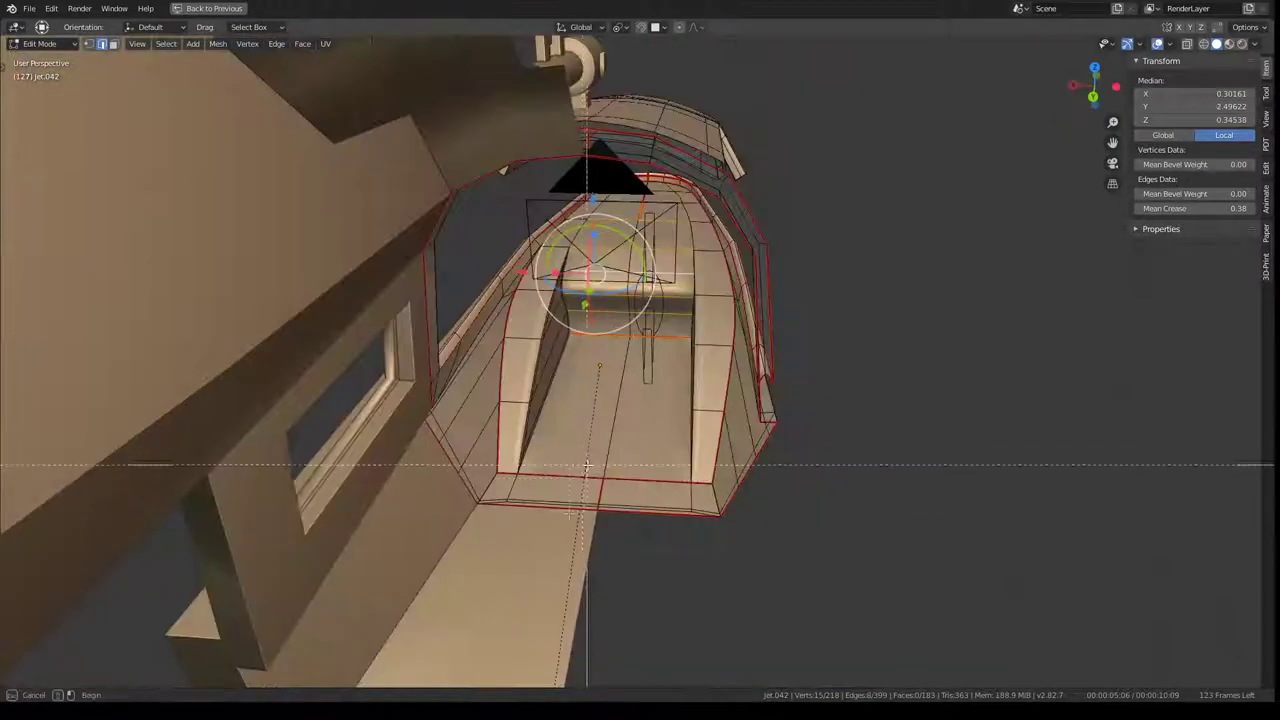
pyautogui.scroll(5, 660, 288)
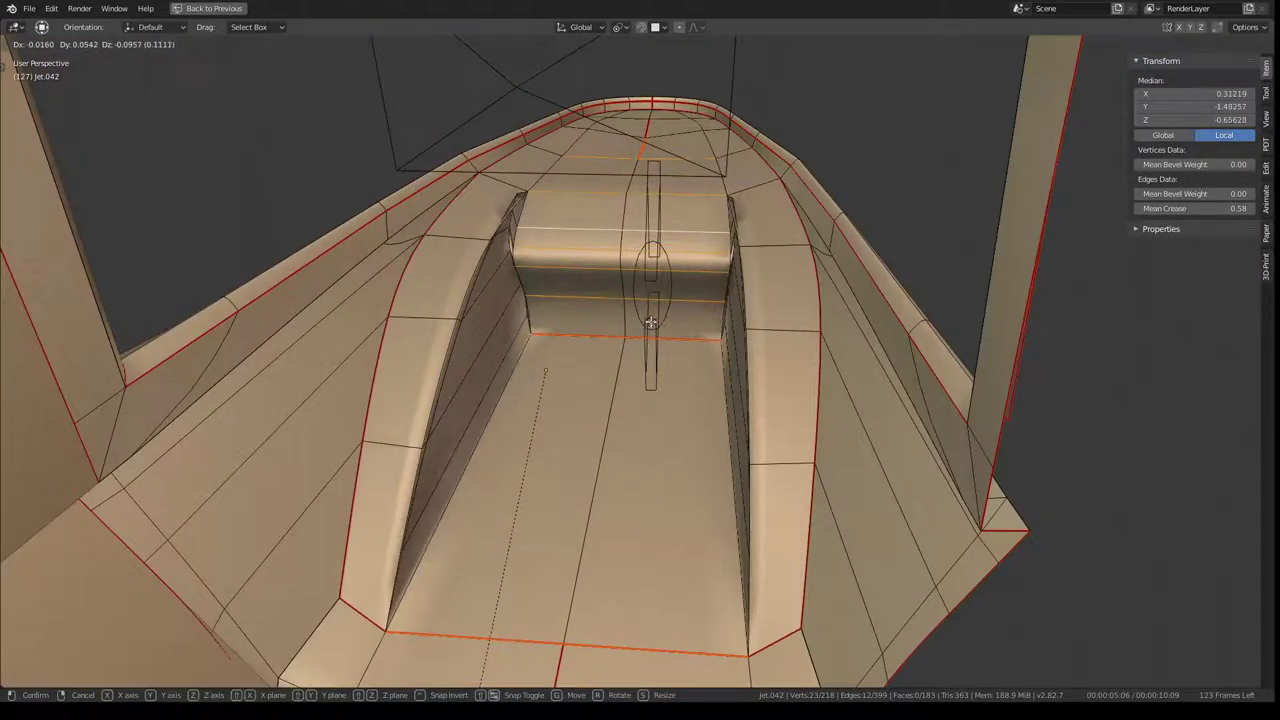
pyautogui.press('q')
pyautogui.click(726, 268)
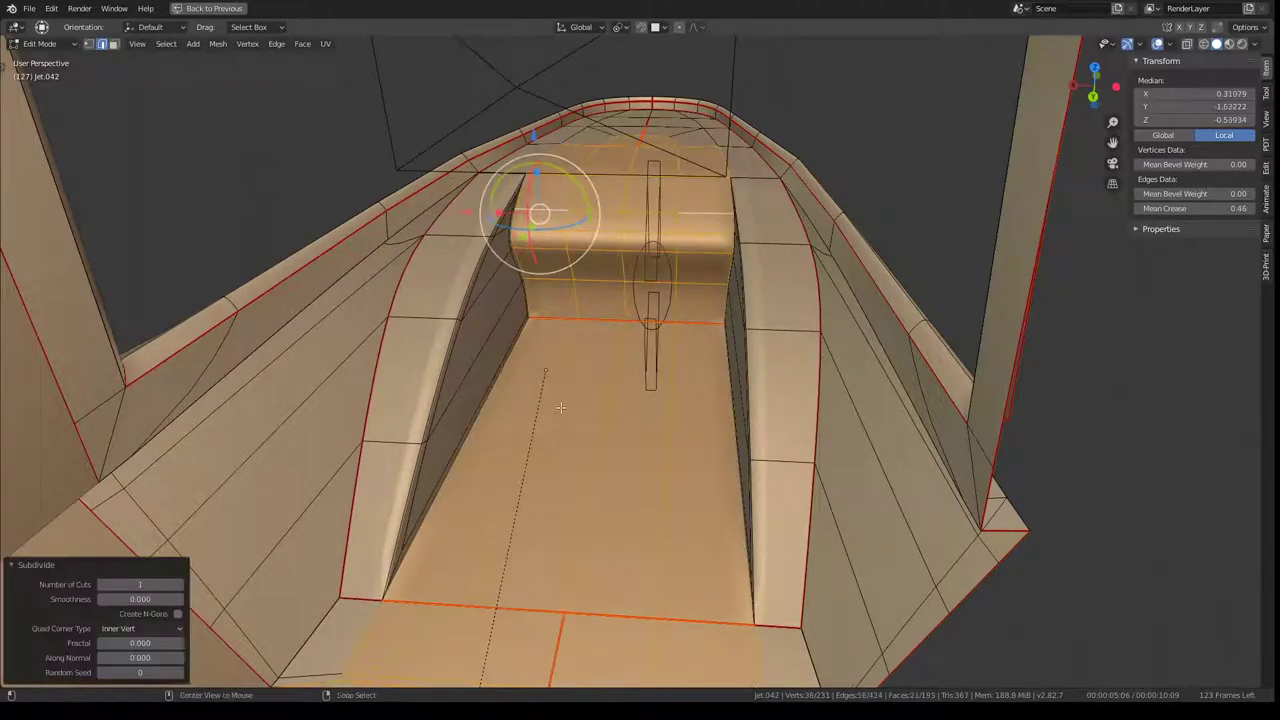
# Step: Slide the seat's top rim loop along the surface to factor 0.778
pyautogui.keyDown('alt'); pyautogui.click(549, 411); pyautogui.keyUp('alt')
pyautogui.keyDown('alt'); pyautogui.click(627, 135); pyautogui.keyUp('alt')
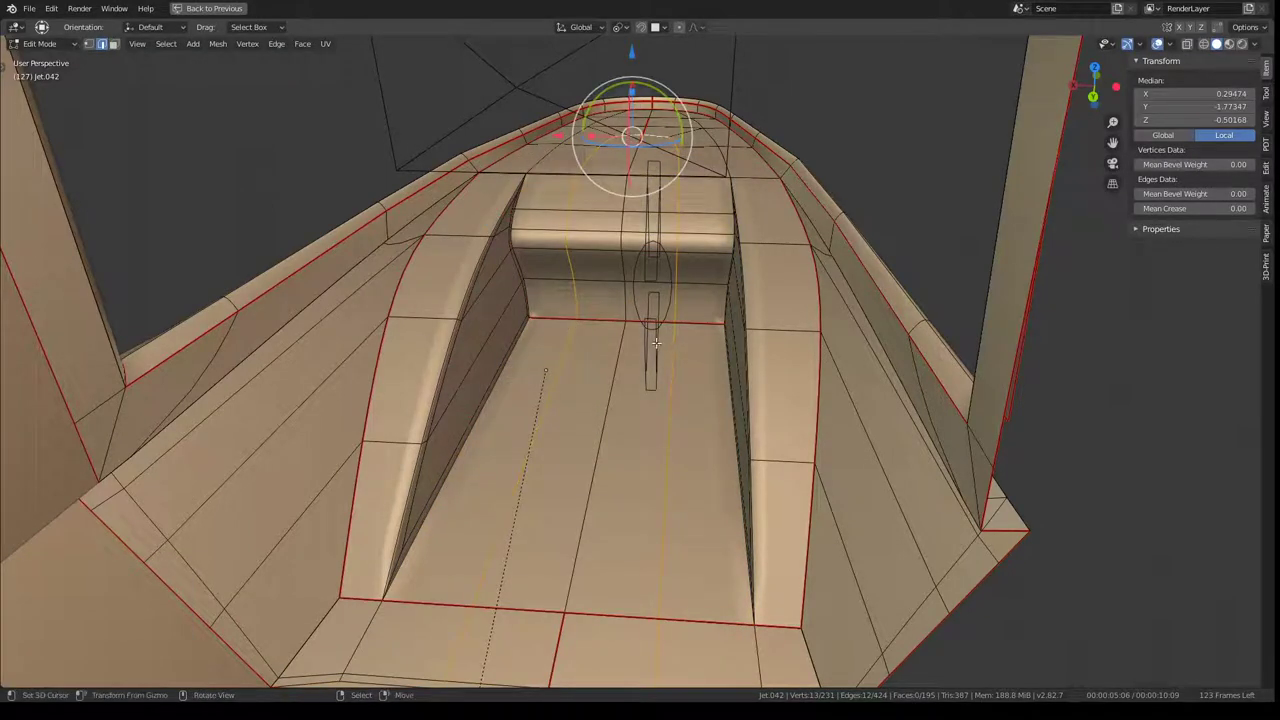
pyautogui.moveTo(655, 343); pyautogui.dragTo(752, 318, button='middle')
pyautogui.press('g')
pyautogui.press('g')
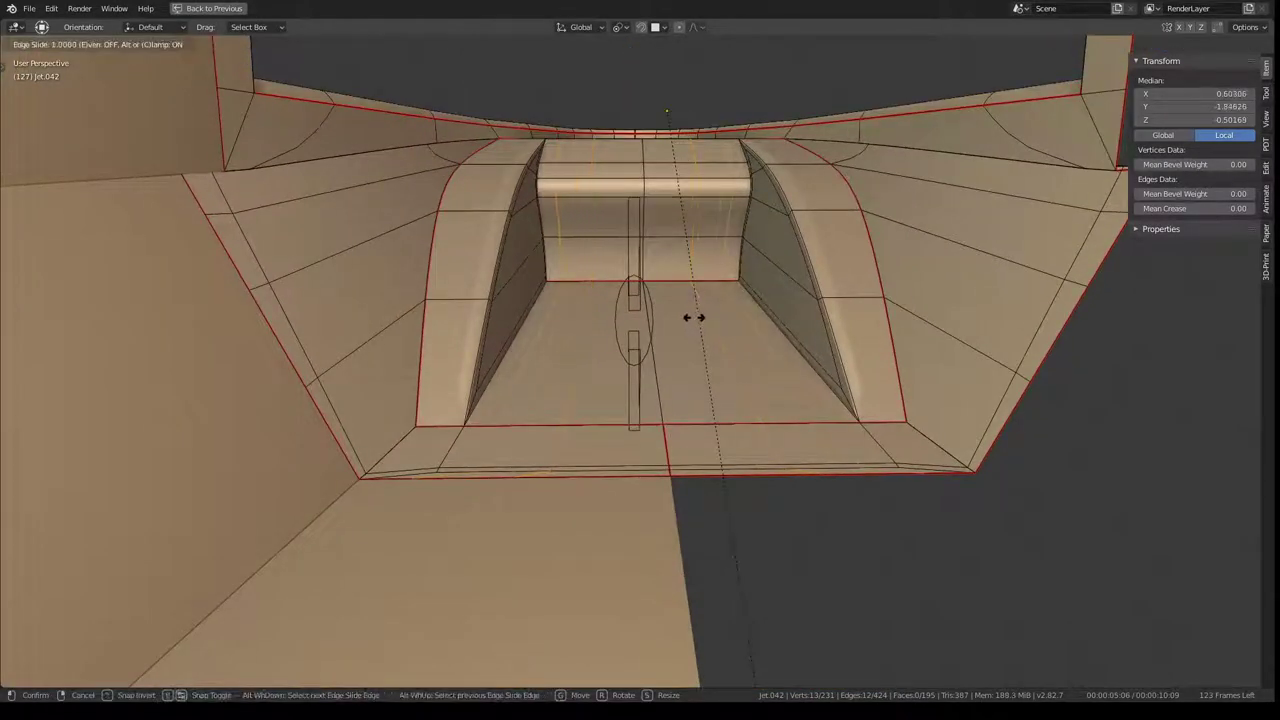
pyautogui.click(695, 325)
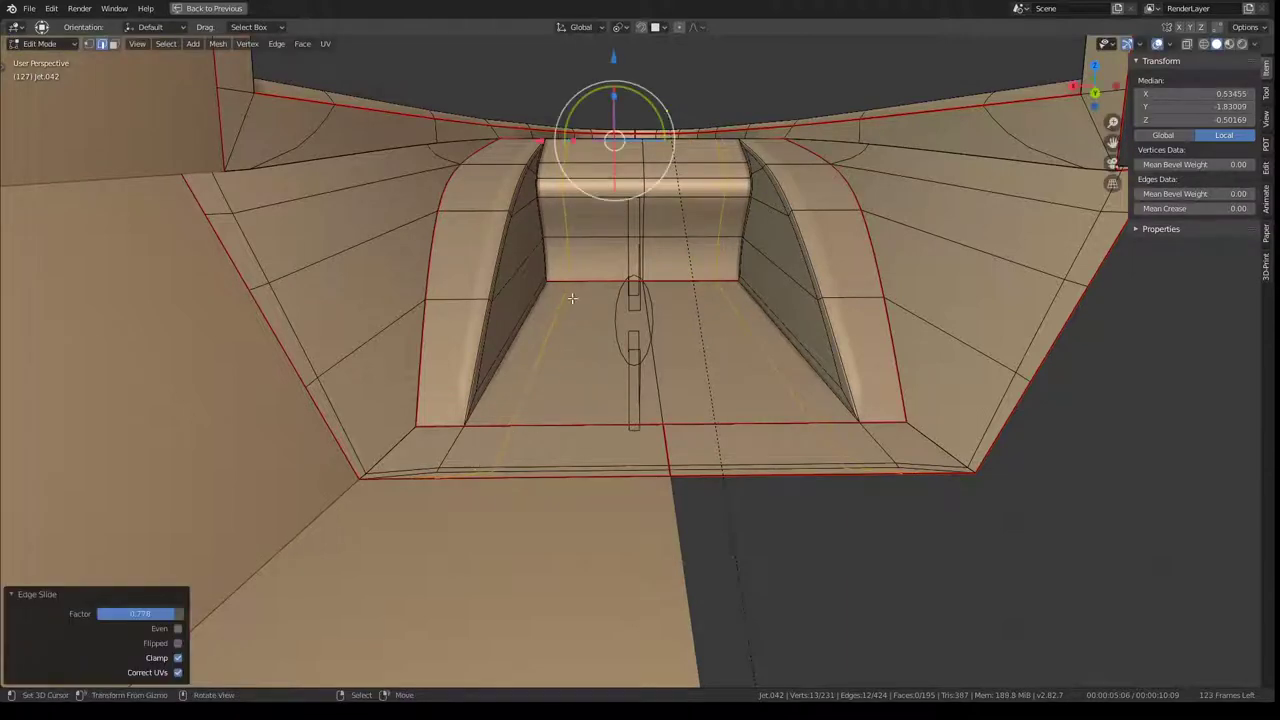
# Step: Flatten a seat floor loop to 0 width along the X axis
pyautogui.keyDown('alt'); pyautogui.click(459, 476); pyautogui.keyUp('alt')
pyautogui.press('s')
pyautogui.press('x')
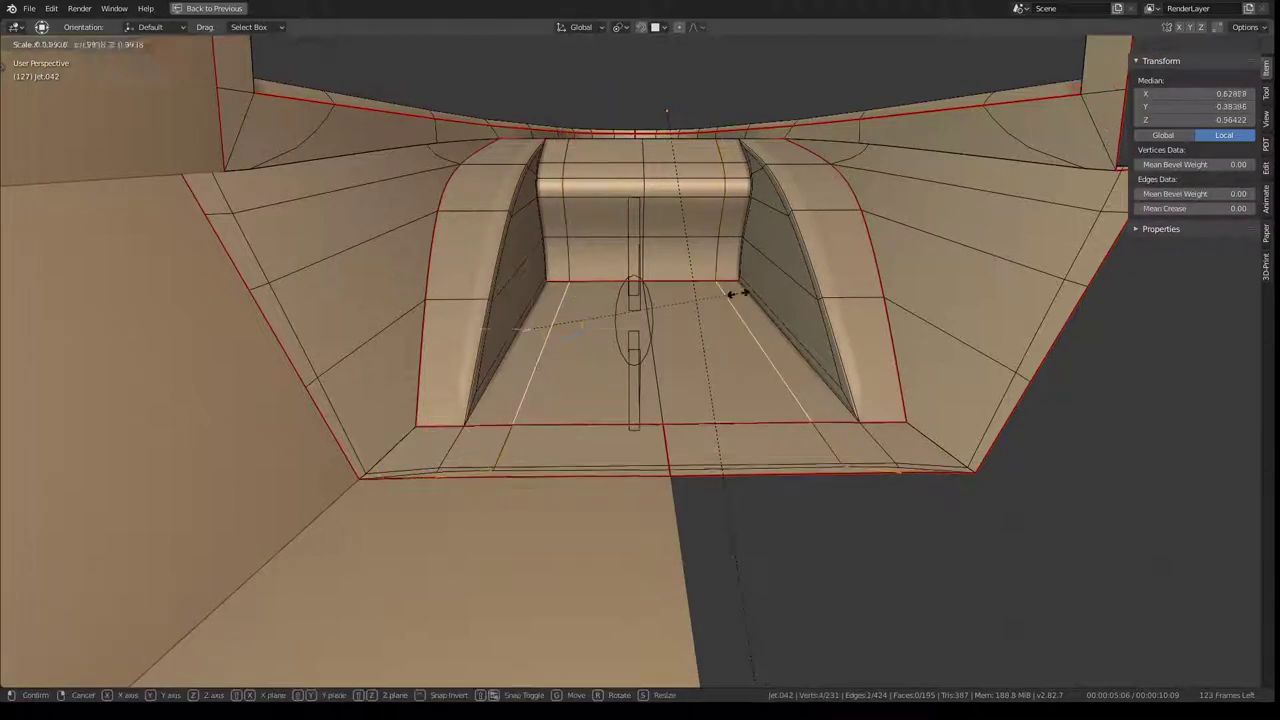
pyautogui.write('0')
pyautogui.press('Return')
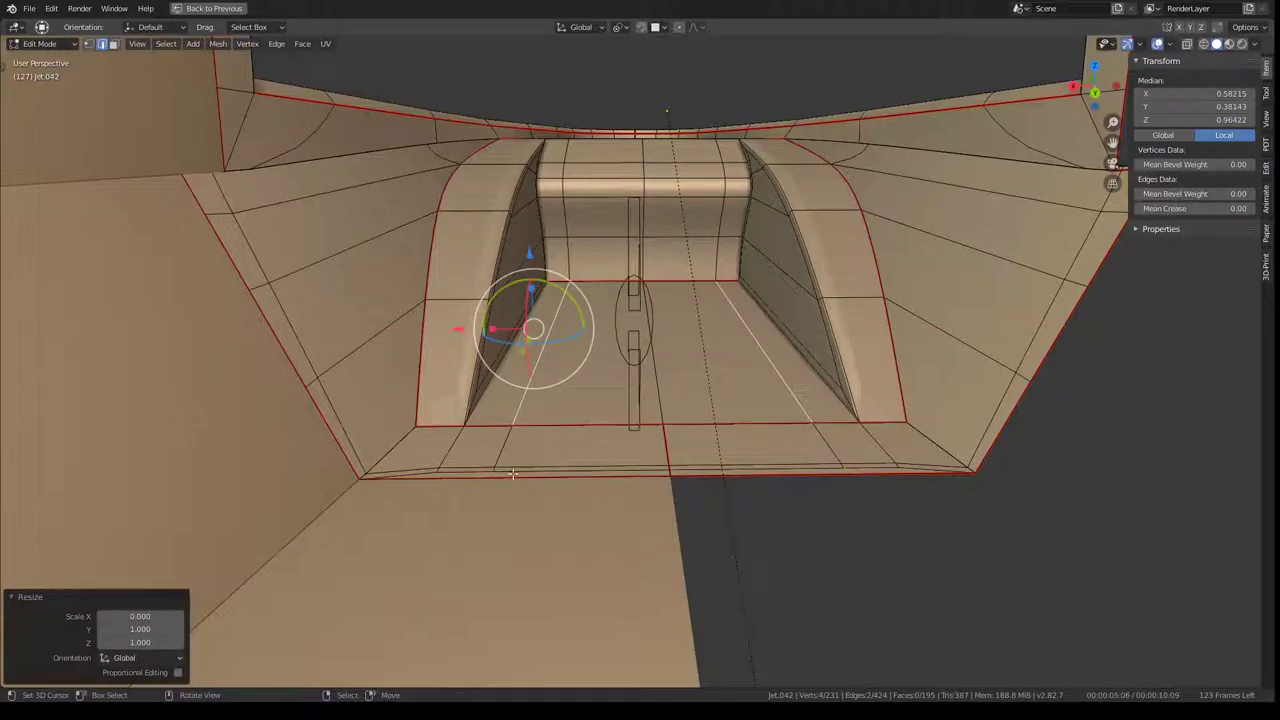
pyautogui.moveTo(497, 465)
pyautogui.mouseDown(button='middle')
pyautogui.moveTo(557, 260)
pyautogui.moveTo(605, 368)
pyautogui.moveTo(575, 345)
pyautogui.moveTo(513, 347)
pyautogui.mouseUp(button='middle')
pyautogui.click(575, 345)
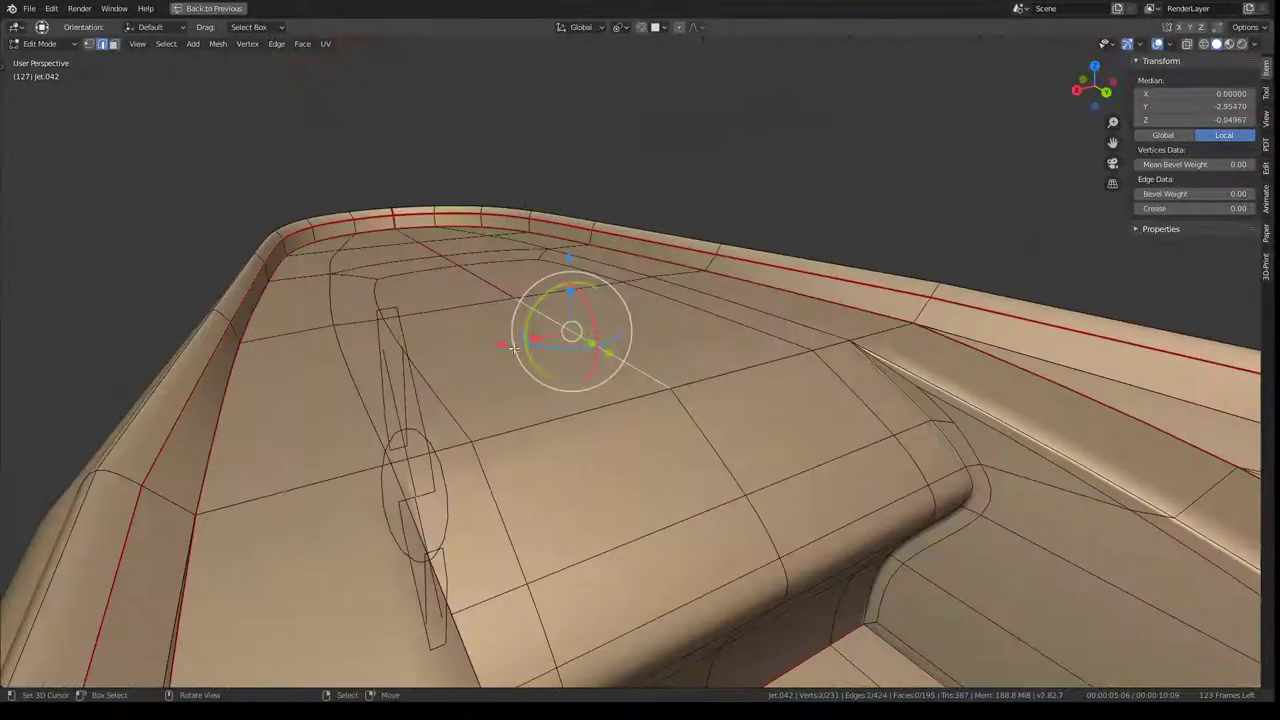
# Step: Inset the deck top faces ahead of the seat and raise them along Z
pyautogui.moveTo(528, 409); pyautogui.dragTo(252, 47, button='middle')
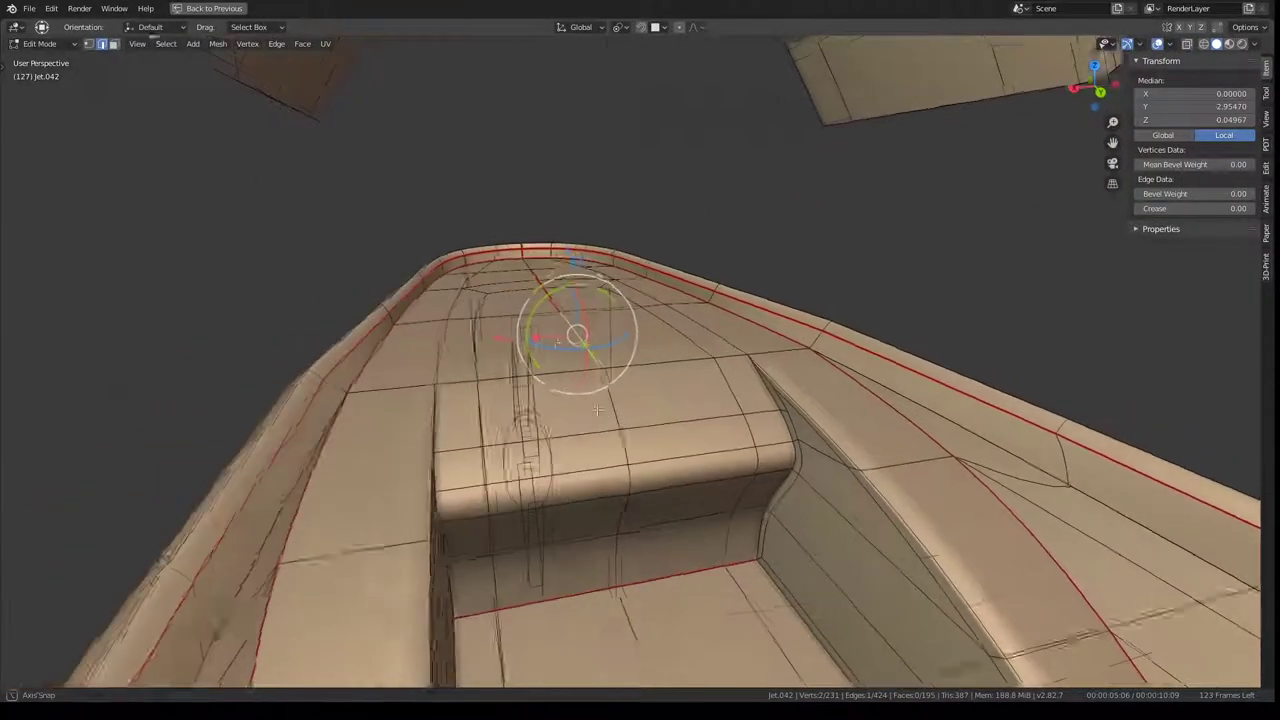
pyautogui.click(114, 44)
pyautogui.click(512, 296)
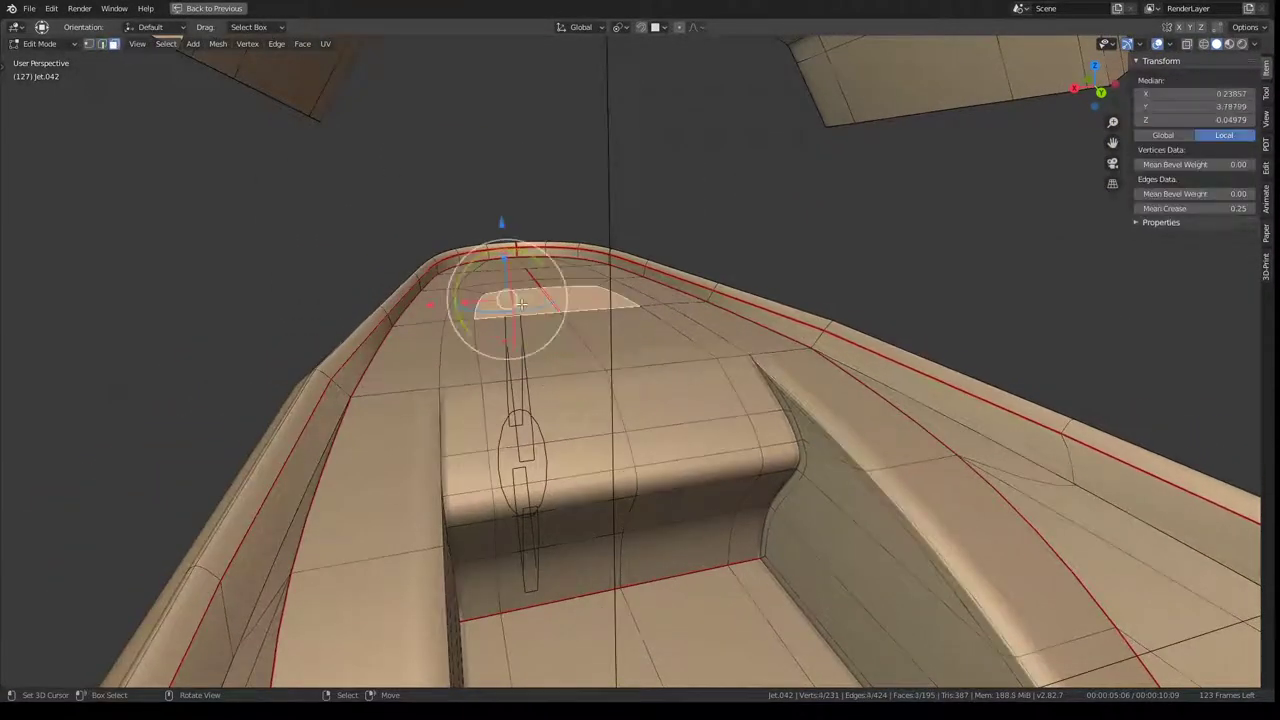
pyautogui.keyDown('ctrl'); pyautogui.click(620, 392); pyautogui.keyUp('ctrl')
pyautogui.moveTo(620, 392); pyautogui.dragTo(538, 392, button='middle')
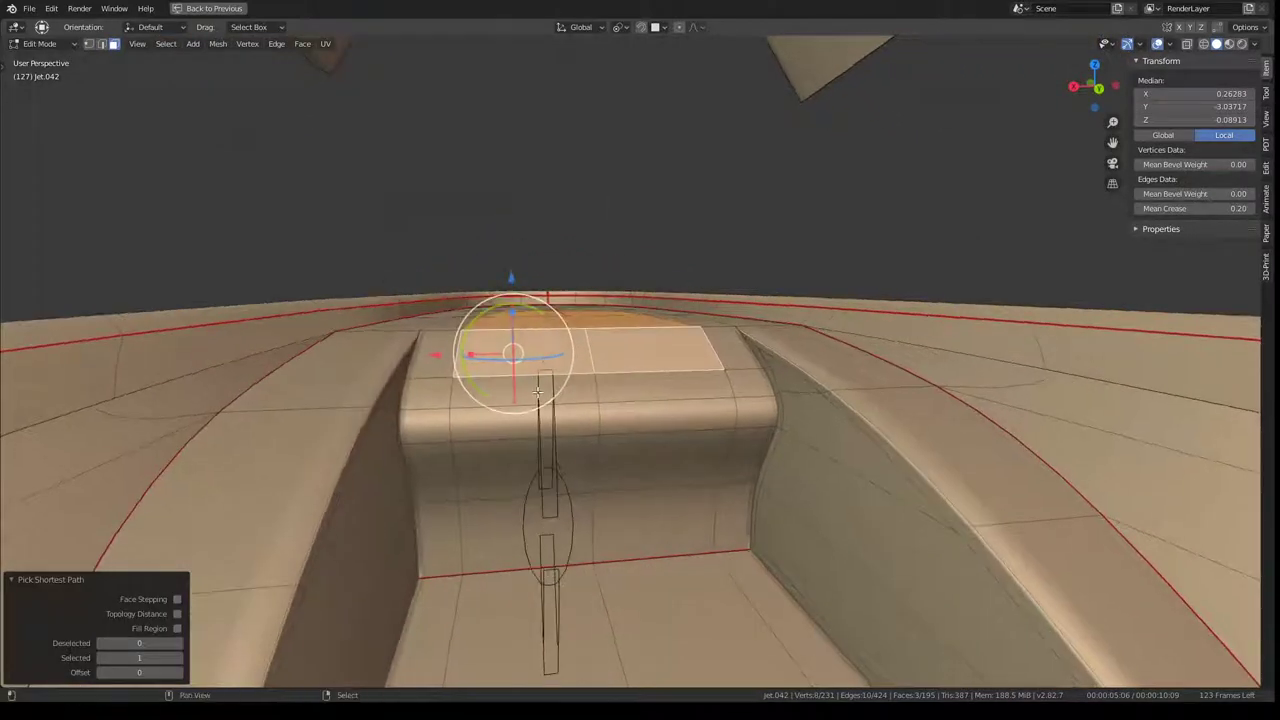
pyautogui.keyDown('shift'); pyautogui.click(700, 352); pyautogui.keyUp('shift')
pyautogui.moveTo(718, 354); pyautogui.dragTo(743, 353, button='middle')
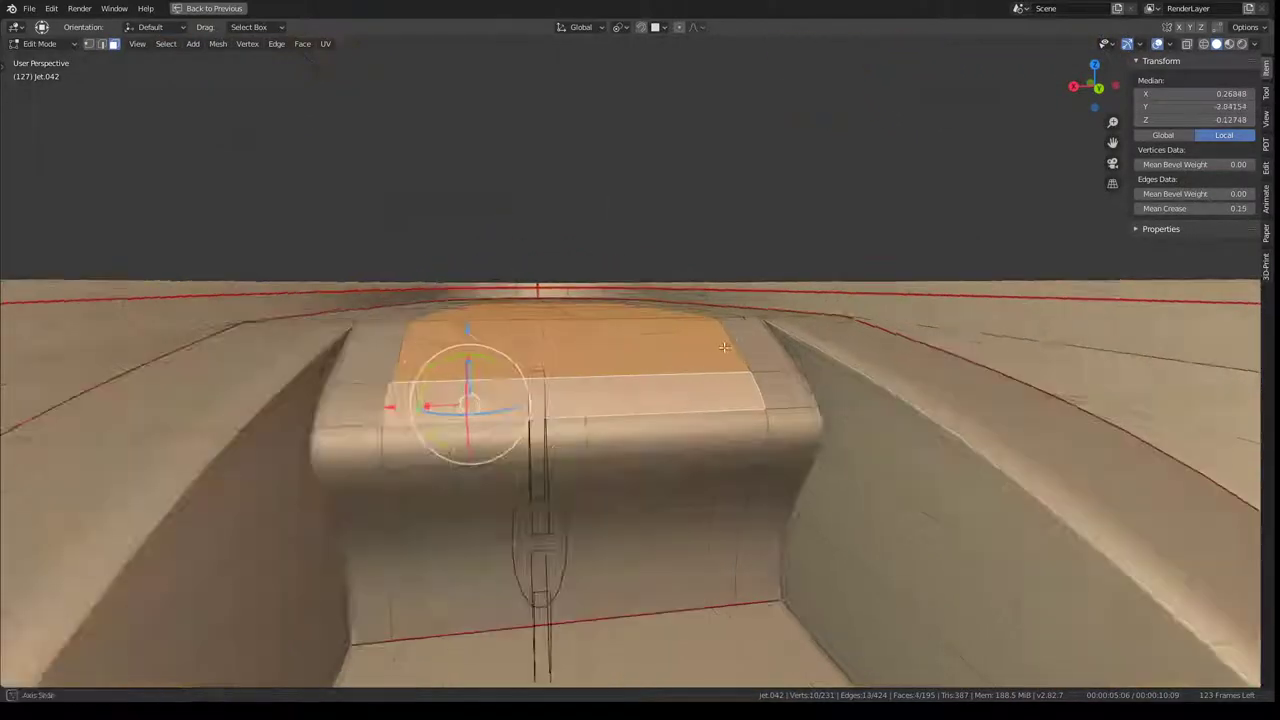
pyautogui.rightClick(742, 350)
pyautogui.click(742, 350)
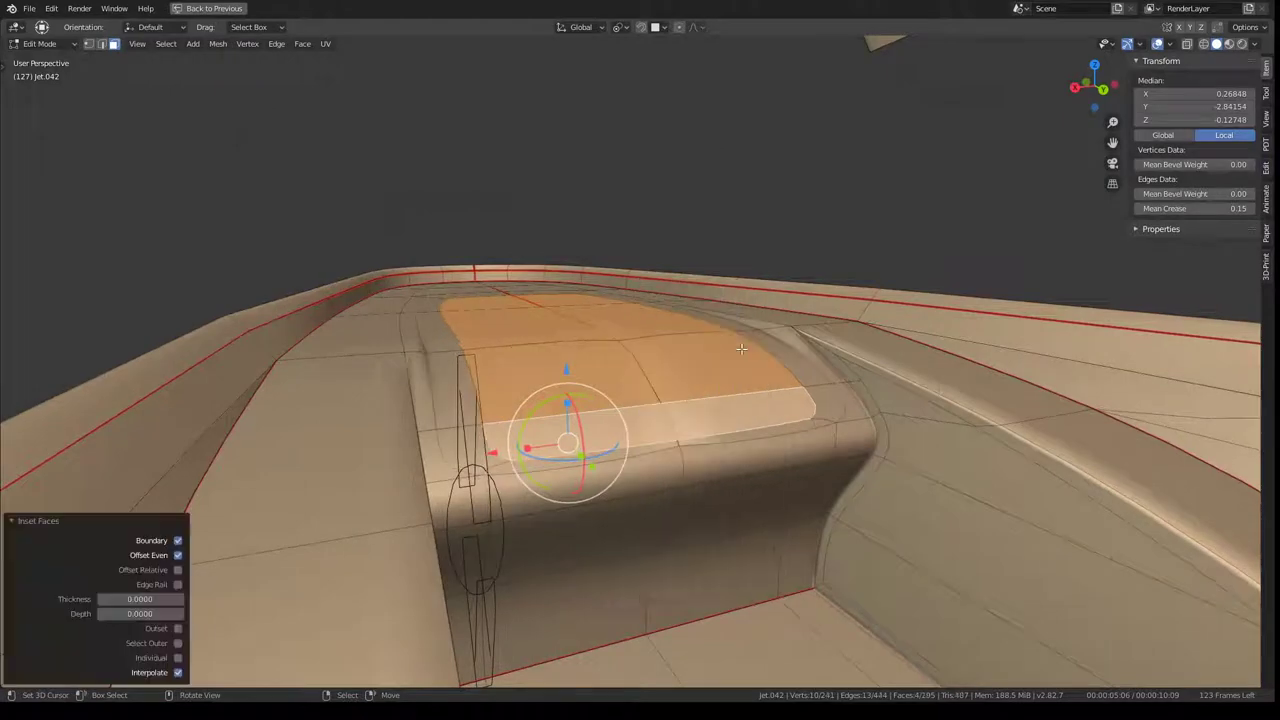
pyautogui.press('g')
pyautogui.press('z')
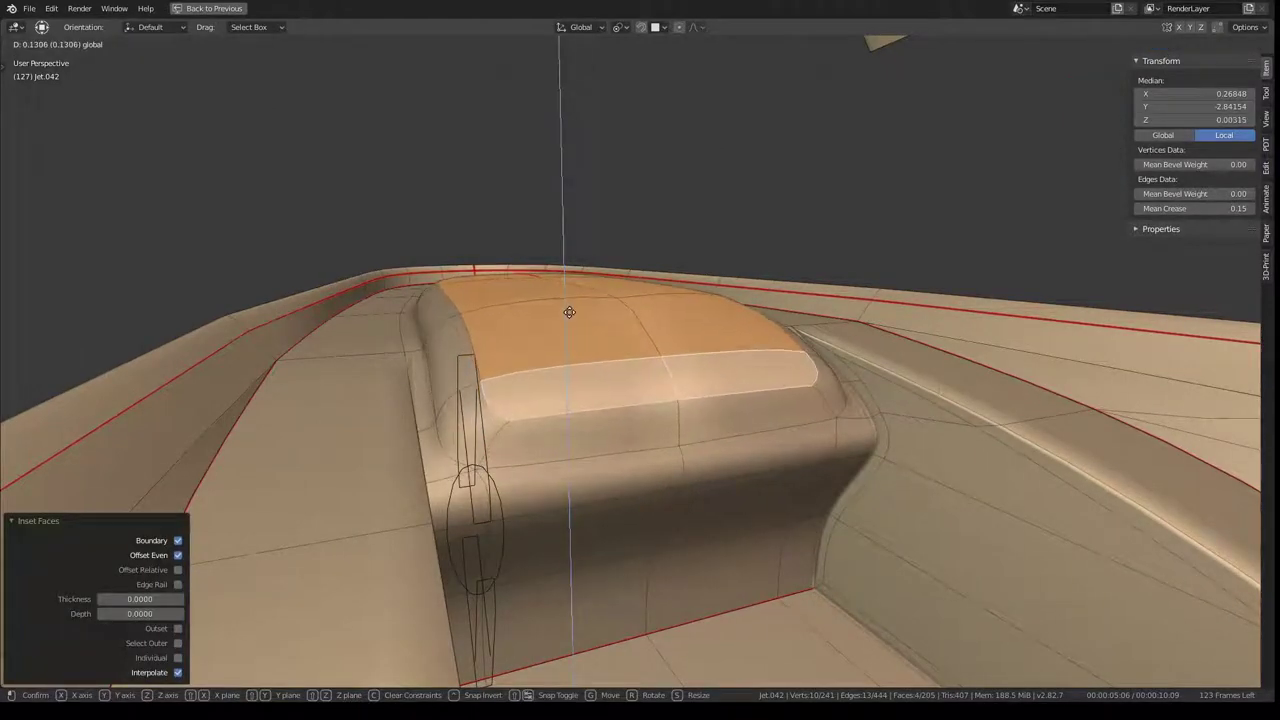
pyautogui.click(569, 309)
pyautogui.moveTo(569, 309)
pyautogui.mouseDown(button='middle')
pyautogui.moveTo(751, 325)
pyautogui.moveTo(935, 362)
pyautogui.moveTo(640, 314)
pyautogui.moveTo(694, 363)
pyautogui.moveTo(471, 334)
pyautogui.moveTo(760, 393)
pyautogui.moveTo(691, 346)
pyautogui.mouseUp(button='middle')
# Step: Hide the linked cockpit faces, delete the strut, then unhide the cockpit
pyautogui.click(471, 334)
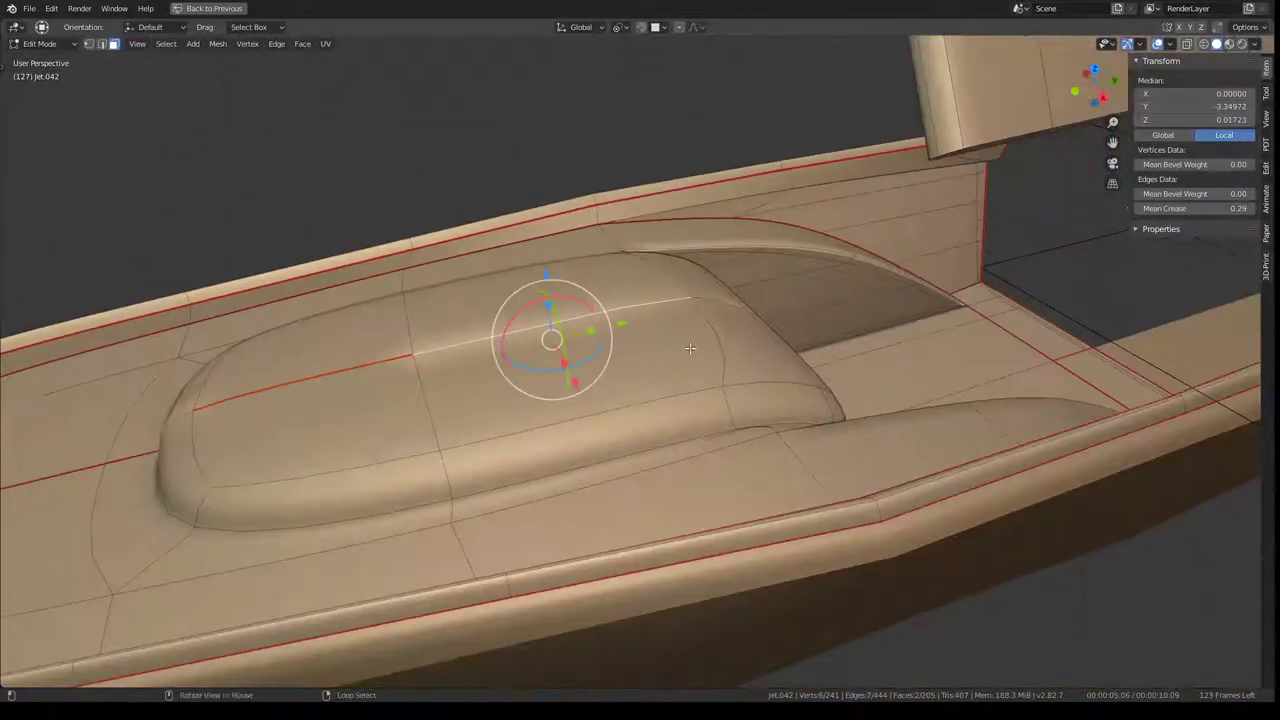
pyautogui.press('l')
pyautogui.press('h')
pyautogui.click(750, 331)
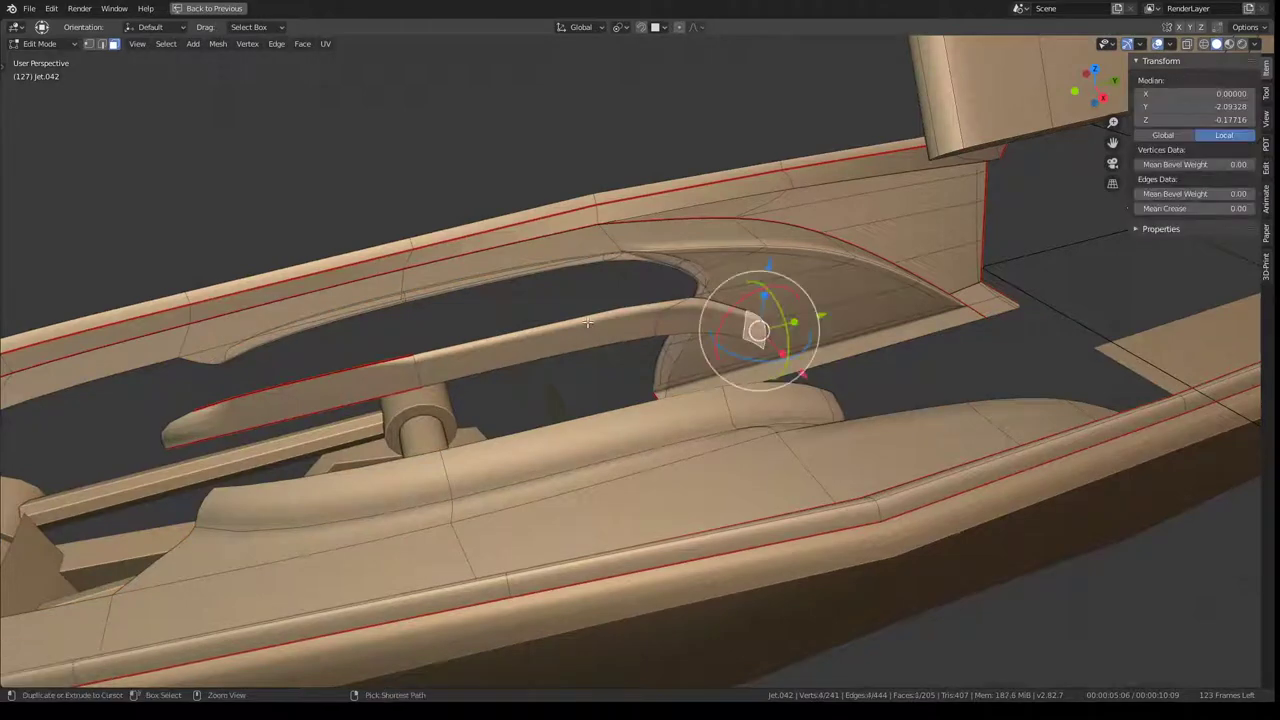
pyautogui.keyDown('ctrl'); pyautogui.click(266, 390); pyautogui.keyUp('ctrl')
pyautogui.press('x')
pyautogui.click(659, 355)
pyautogui.moveTo(659, 355)
pyautogui.mouseDown(button='middle')
pyautogui.moveTo(711, 317)
pyautogui.moveTo(632, 343)
pyautogui.mouseUp(button='middle')
pyautogui.hotkey('alt', 'h')
# Step: Raise the top cockpit face and the strip below it by 0.140 on Z
pyautogui.click(632, 350)
pyautogui.click(602, 354)
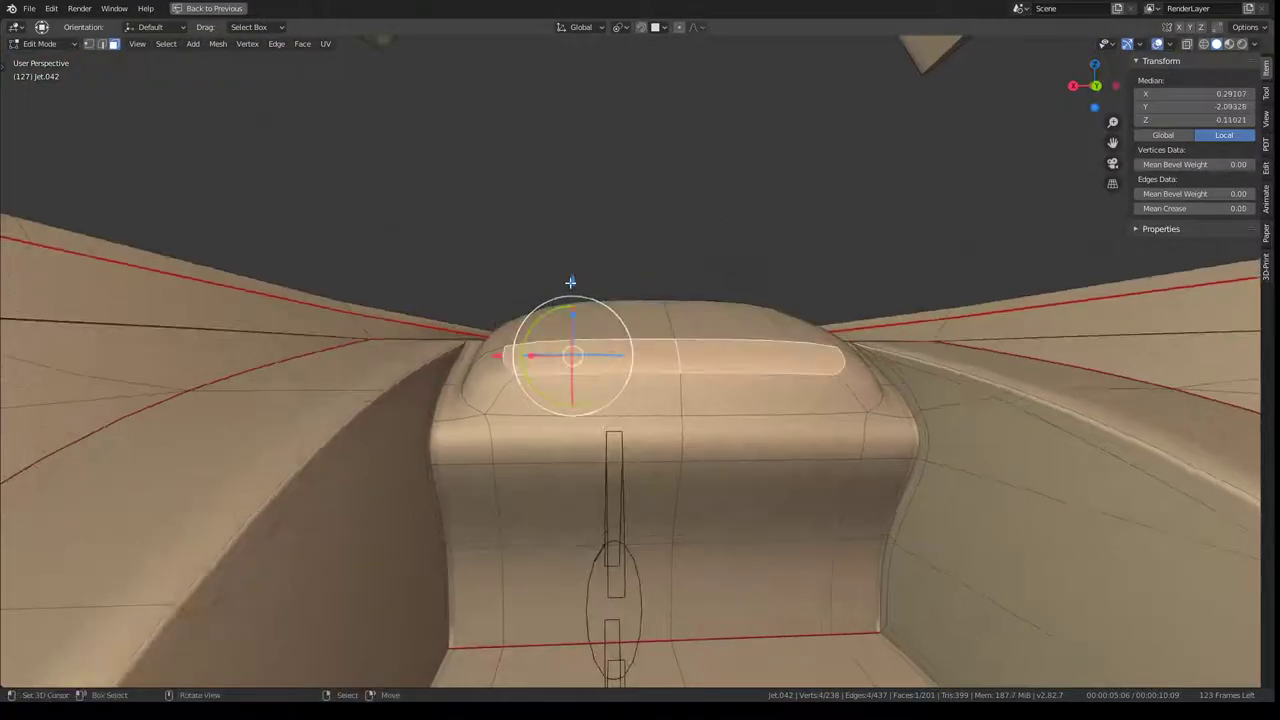
pyautogui.press('g')
pyautogui.press('z')
pyautogui.click(569, 234)
pyautogui.moveTo(569, 234)
pyautogui.mouseDown(button='middle')
pyautogui.moveTo(618, 251)
pyautogui.moveTo(655, 345)
pyautogui.moveTo(468, 304)
pyautogui.moveTo(698, 344)
pyautogui.moveTo(720, 330)
pyautogui.moveTo(766, 337)
pyautogui.mouseUp(button='middle')
# Step: Check the whole object, select the raised panel strip, and restore the full Shading layout
pyautogui.press('Tab')
pyautogui.scroll(3, 766, 337)
pyautogui.press('Tab')
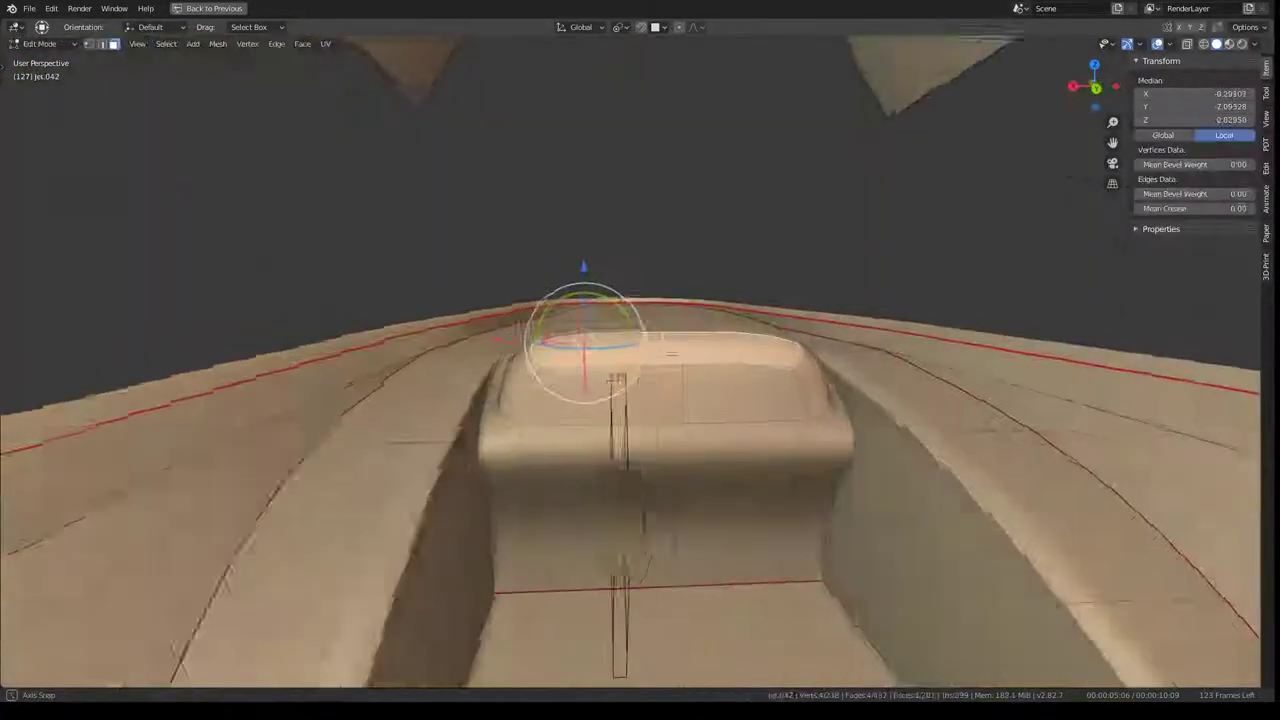
pyautogui.moveTo(585, 340)
pyautogui.mouseDown(button='middle')
pyautogui.moveTo(571, 329)
pyautogui.moveTo(786, 371)
pyautogui.moveTo(407, 289)
pyautogui.mouseUp(button='middle')
pyautogui.keyDown('ctrl'); pyautogui.click(407, 289); pyautogui.keyUp('ctrl')
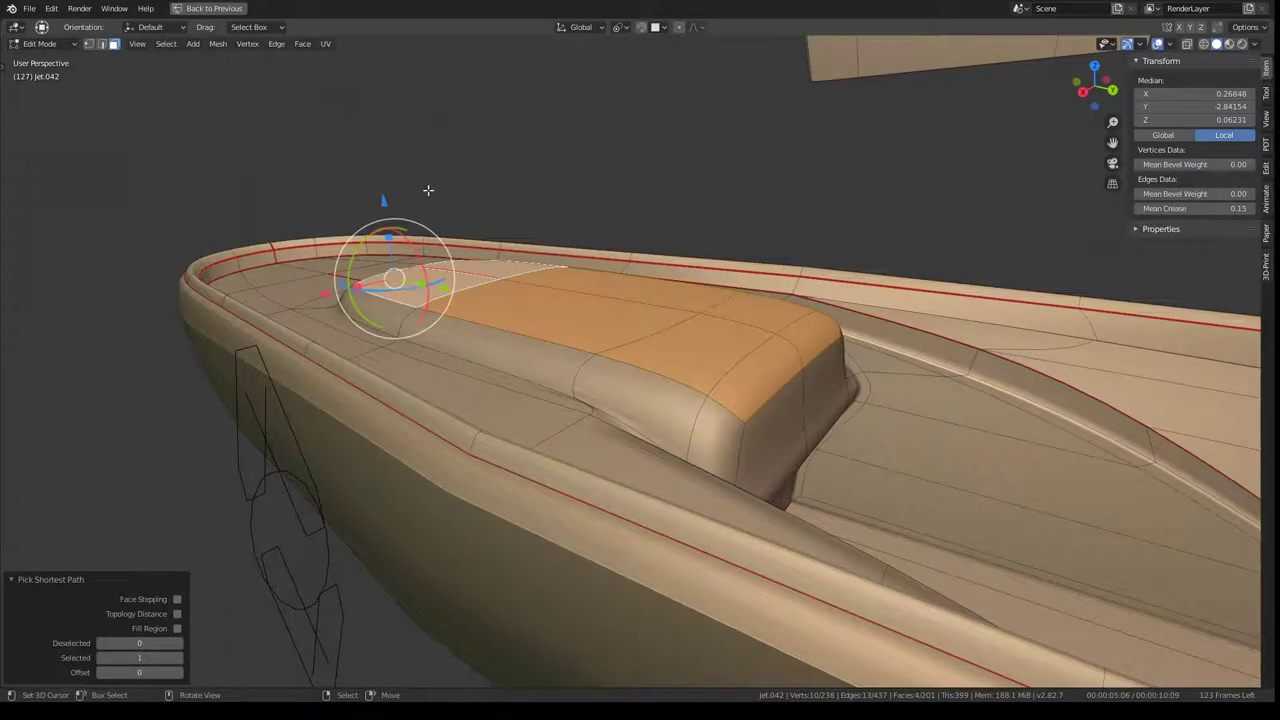
pyautogui.press('r')
pyautogui.press('r')
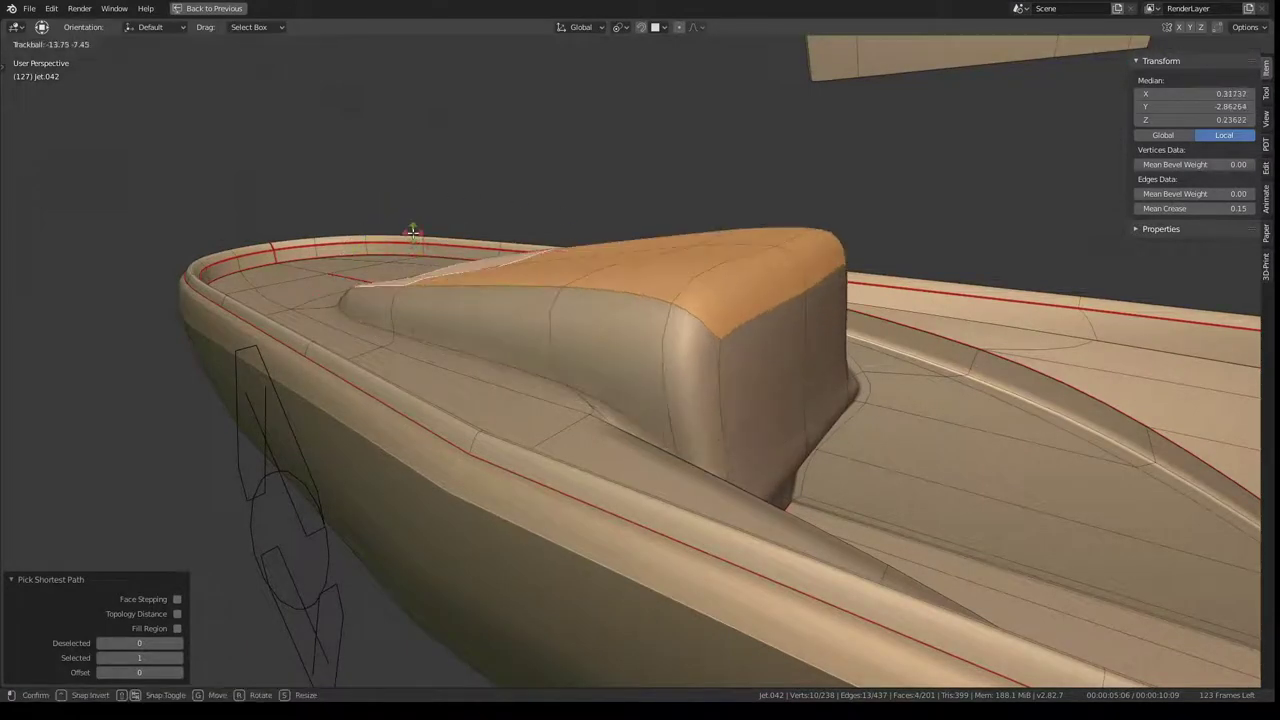
pyautogui.press('Escape')
pyautogui.hotkey('ctrl', 'space')
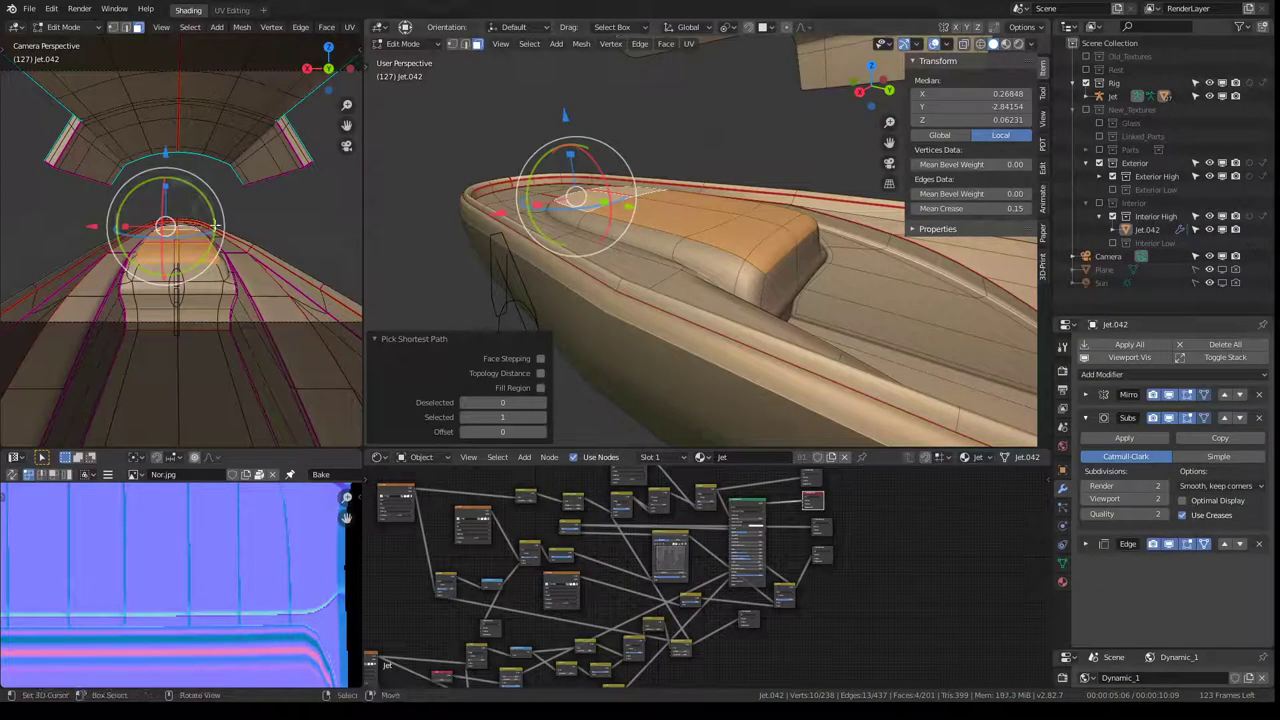
# Step: Rotate the selected faces, try flattening them to 0 on Z, then undo back to the dome
pyautogui.press('r')
pyautogui.press('r')
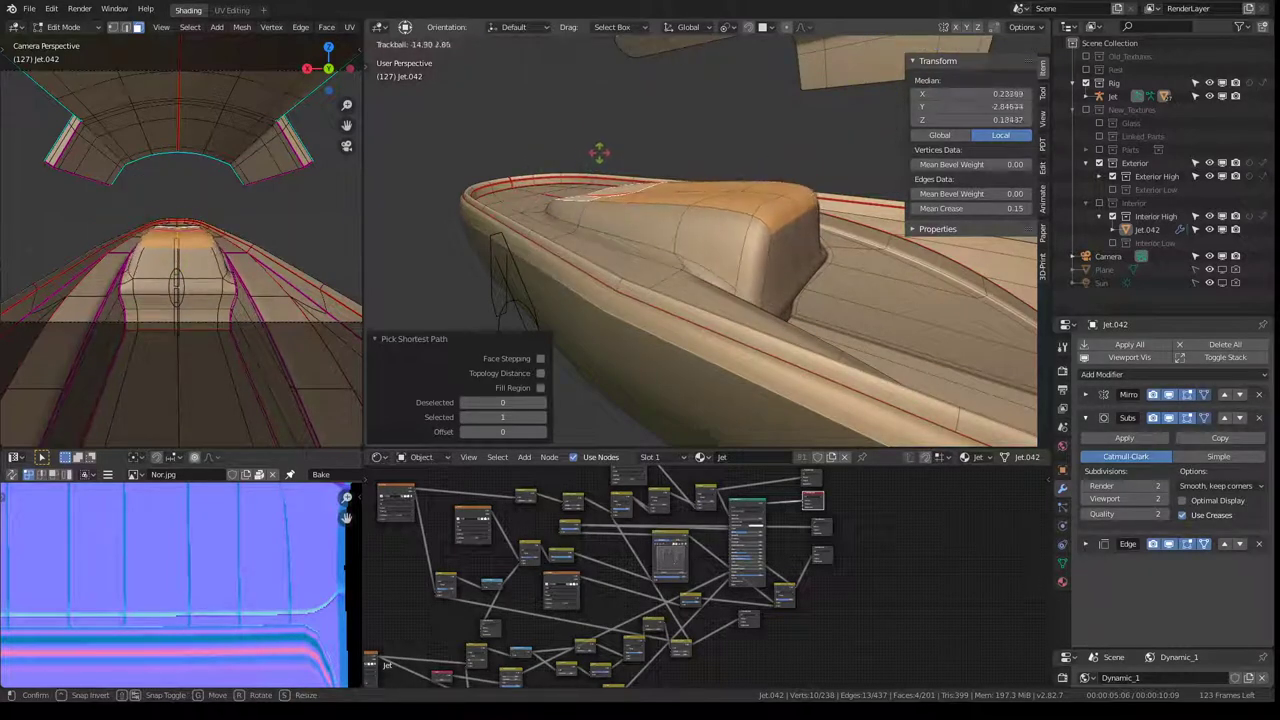
pyautogui.click(598, 152)
pyautogui.moveTo(598, 152)
pyautogui.mouseDown(button='middle')
pyautogui.moveTo(731, 177)
pyautogui.moveTo(624, 199)
pyautogui.mouseUp(button='middle')
pyautogui.press('s')
pyautogui.press('z')
pyautogui.press('0')
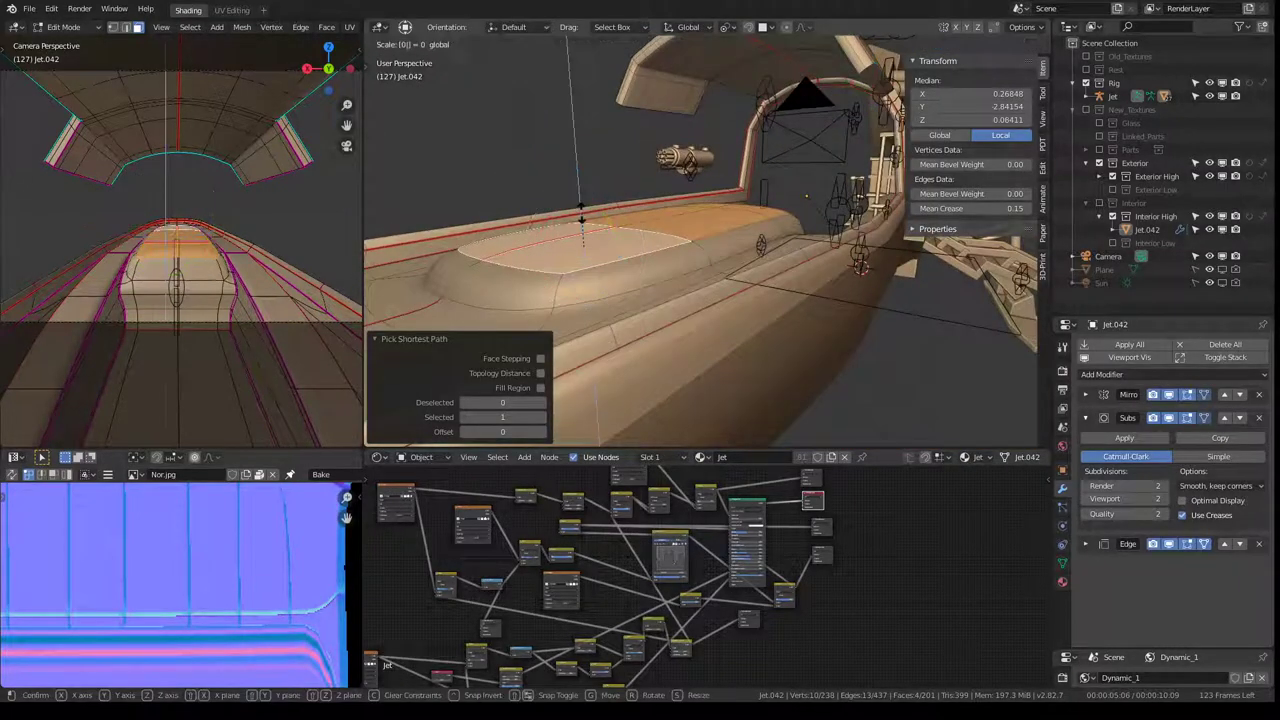
pyautogui.press('Return')
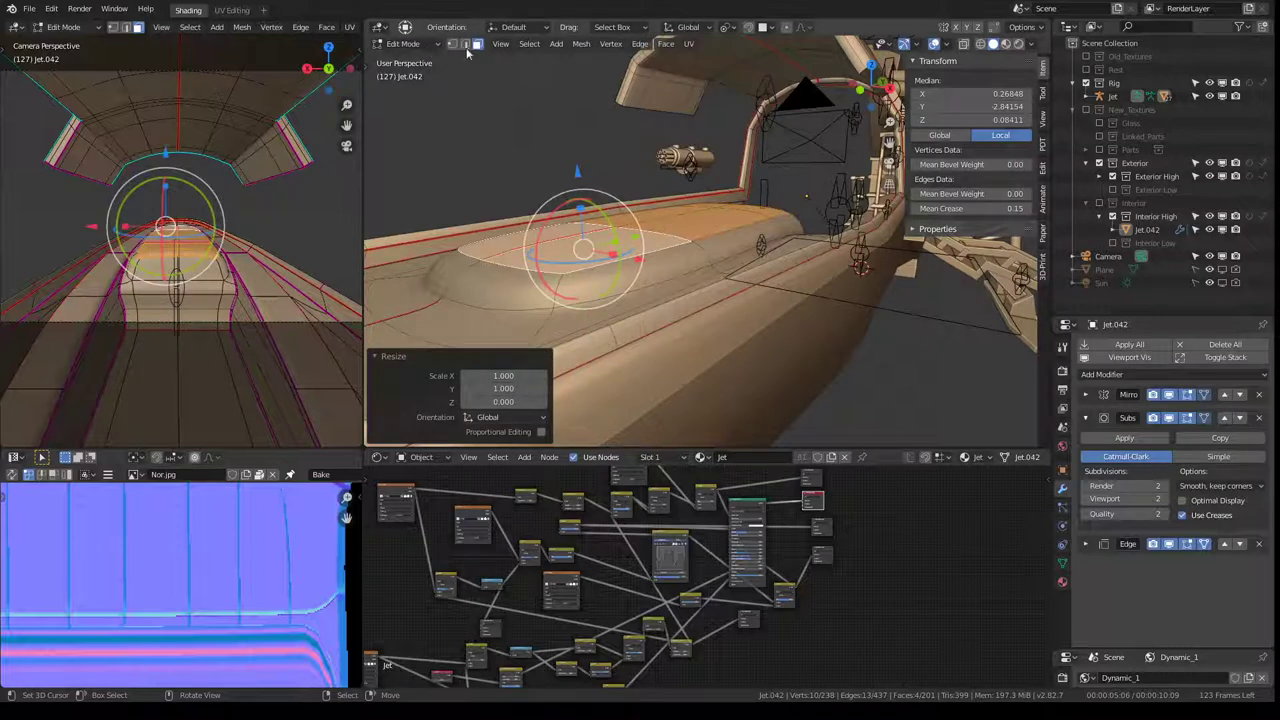
pyautogui.hotkey('ctrl', 'z')
pyautogui.hotkey('ctrl', 'z')
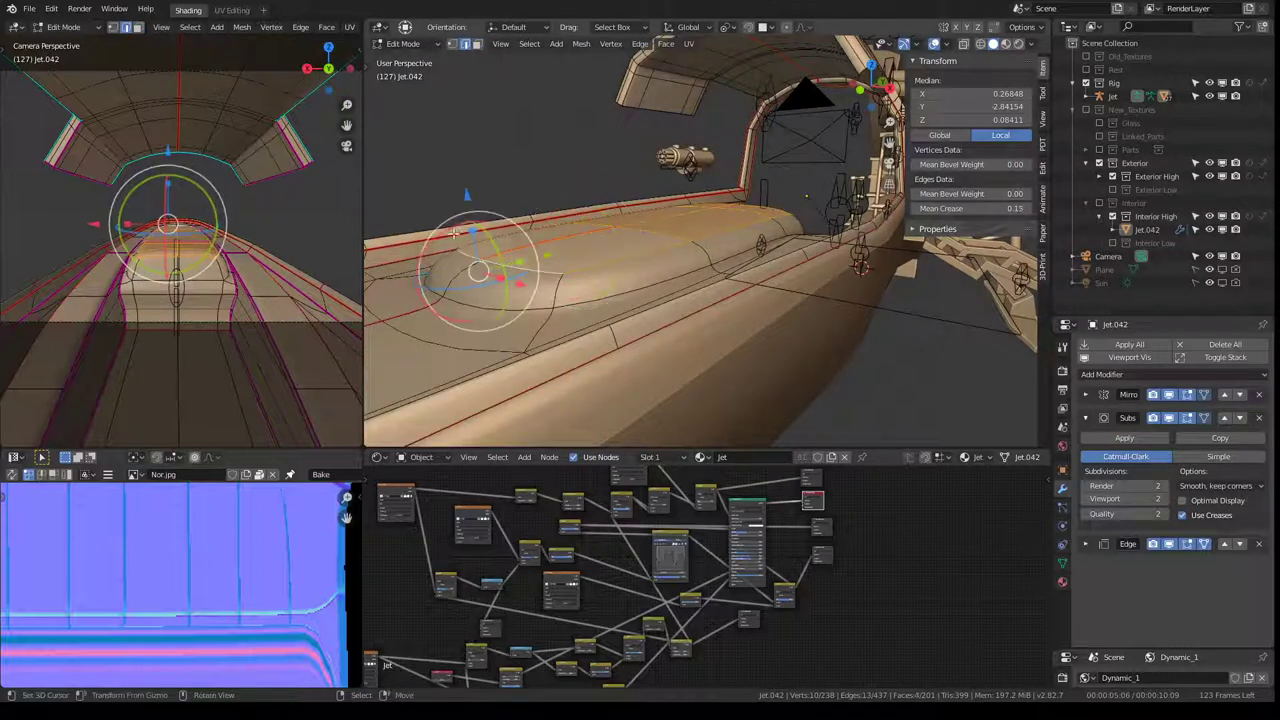
# Step: Tilt the seat hump forward 7.35° about the X axis with the rotate gizmo
pyautogui.press('r')
pyautogui.press('r')
pyautogui.press('Escape')
pyautogui.moveTo(444, 232); pyautogui.dragTo(448, 228)
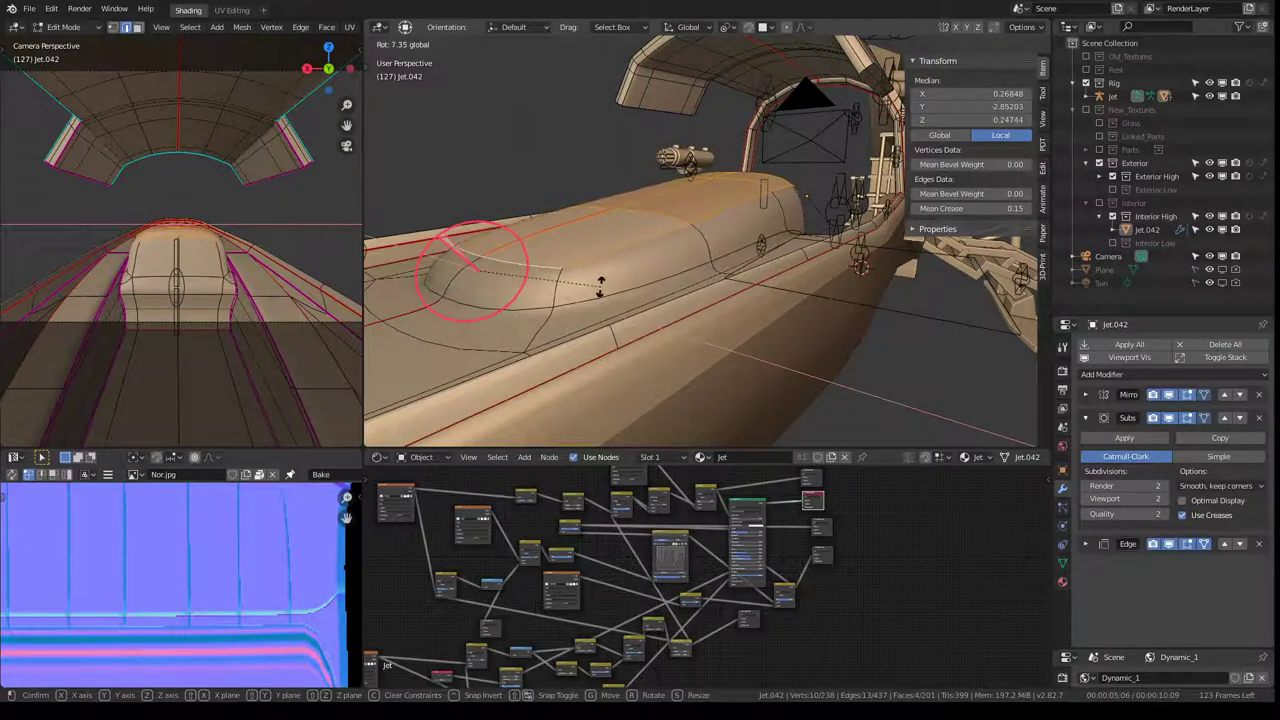
pyautogui.moveTo(600, 287); pyautogui.dragTo(558, 277)
pyautogui.hotkey('ctrl', 'alt', 'space')
# Step: Orbit around the nose and fuselage to inspect the tilted seat hump
pyautogui.scroll(3, 457, 277)
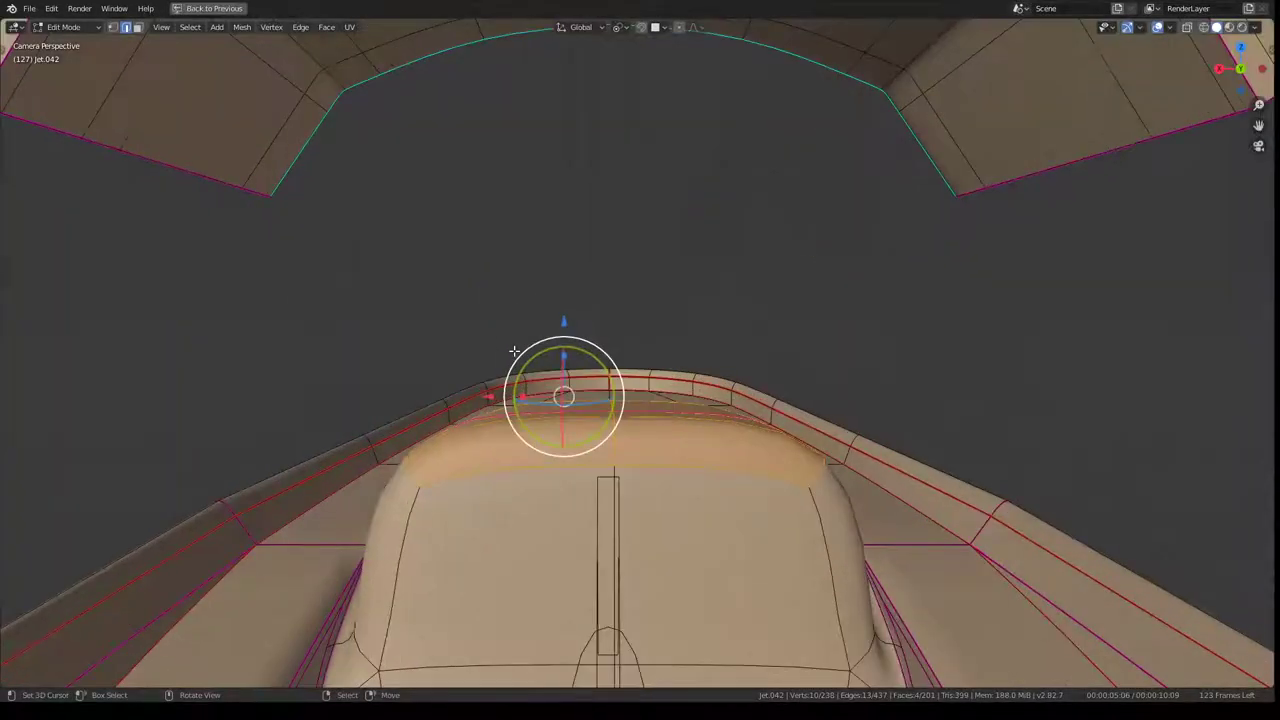
pyautogui.moveTo(517, 354); pyautogui.dragTo(709, 338, button='middle')
pyautogui.scroll(-5, 709, 338)
pyautogui.moveTo(486, 354)
pyautogui.mouseDown(button='middle')
pyautogui.moveTo(896, 392)
pyautogui.moveTo(928, 341)
pyautogui.mouseUp(button='middle')
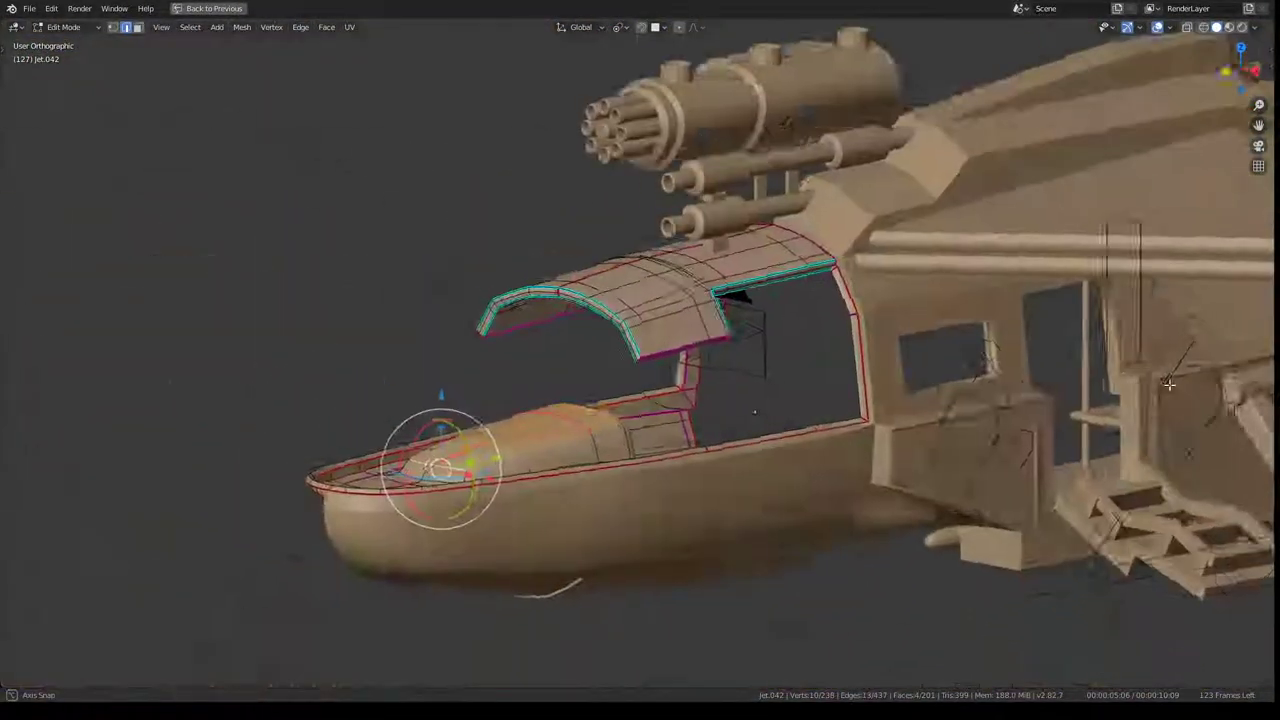
pyautogui.hotkey('ctrl', 'alt', 'space')
pyautogui.moveTo(692, 220); pyautogui.dragTo(618, 241, button='middle')
pyautogui.moveTo(719, 220)
pyautogui.mouseDown(button='middle')
pyautogui.moveTo(764, 260)
pyautogui.moveTo(855, 418)
pyautogui.moveTo(585, 324)
pyautogui.moveTo(791, 274)
pyautogui.moveTo(399, 318)
pyautogui.mouseUp(button='middle')
pyautogui.hotkey('ctrl', 'alt', 'space')
pyautogui.scroll(4, 725, 228)
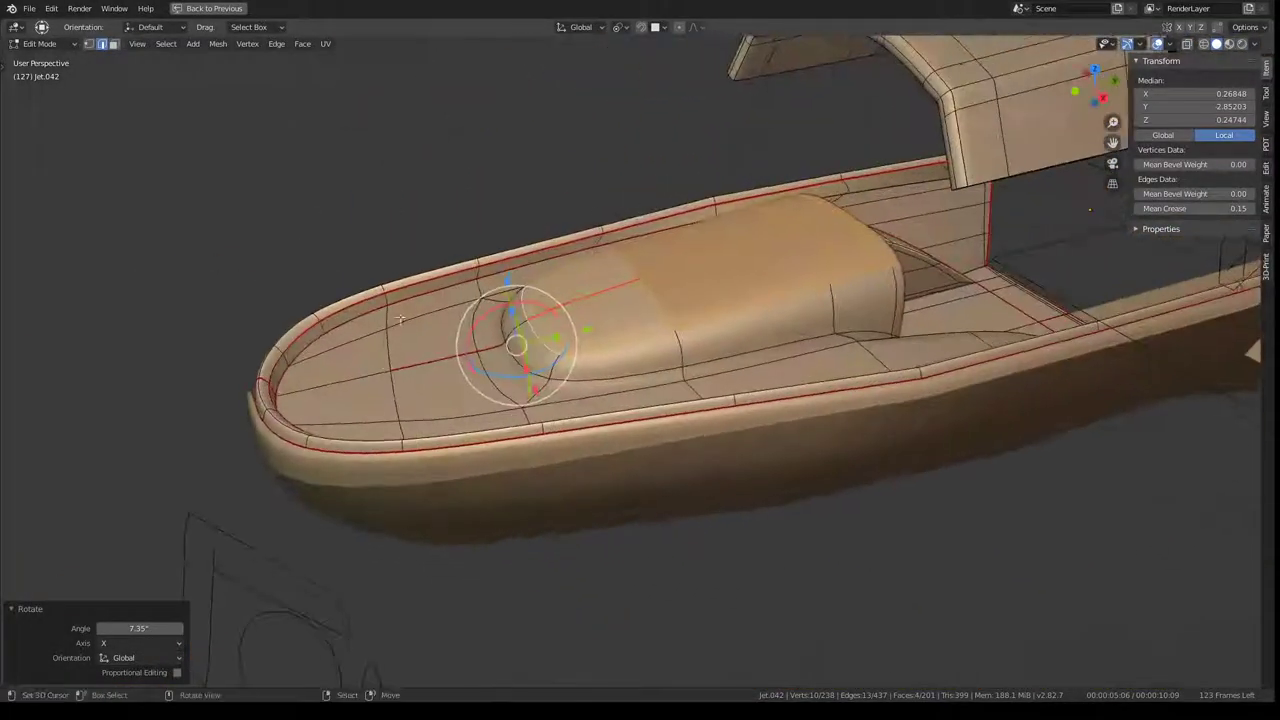
# Step: Undo the hump tilt and the raised hump, leaving a flat deck in Object Mode
pyautogui.hotkey('ctrl', 'z')
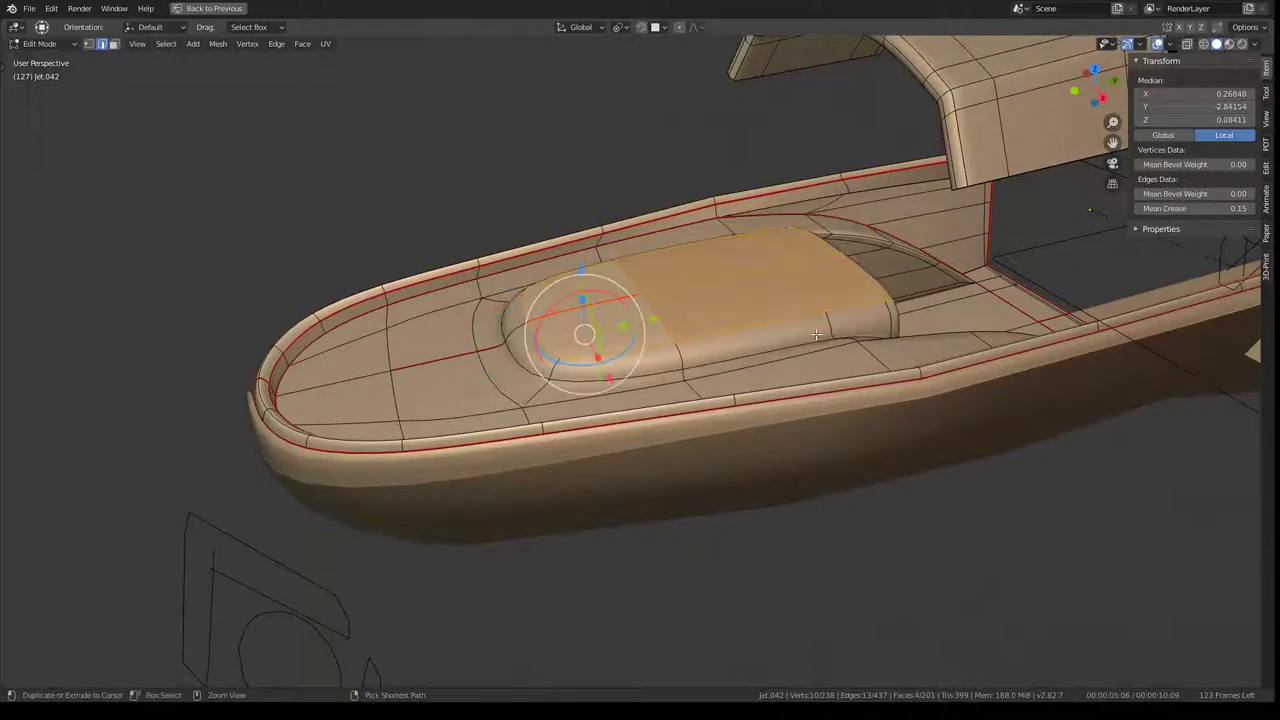
pyautogui.click(812, 333)
pyautogui.hotkey('ctrl', 'z')
pyautogui.hotkey('ctrl', 'z')
pyautogui.hotkey('ctrl', 'shift', 'z')
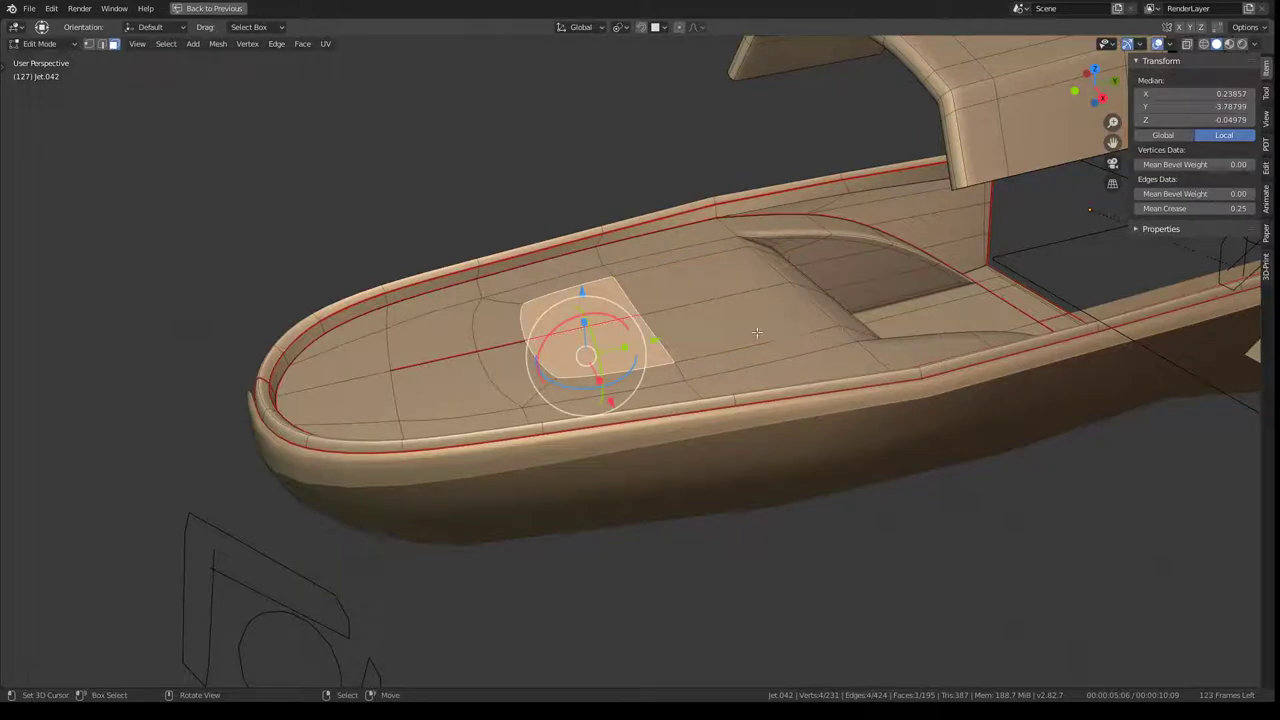
pyautogui.moveTo(757, 333); pyautogui.dragTo(711, 336, button='middle')
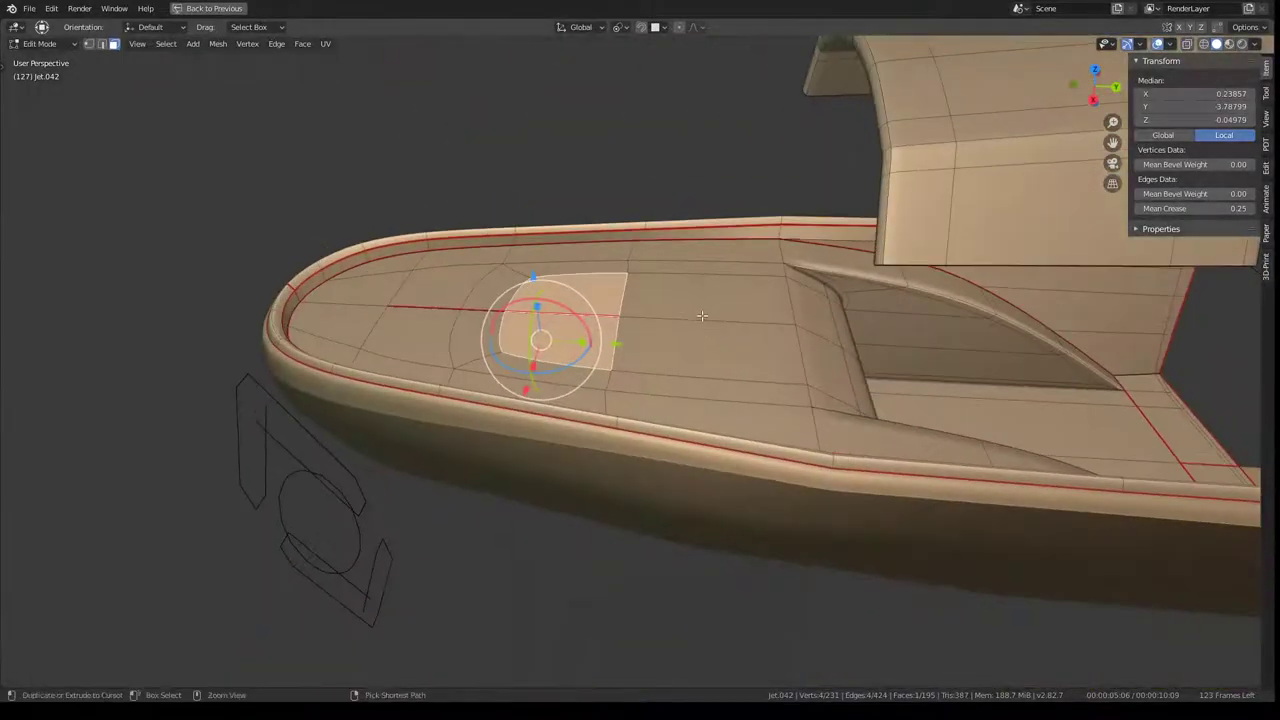
pyautogui.hotkey('ctrl', 'z')
pyautogui.hotkey('ctrl', 'z')
pyautogui.hotkey('ctrl', 'z')
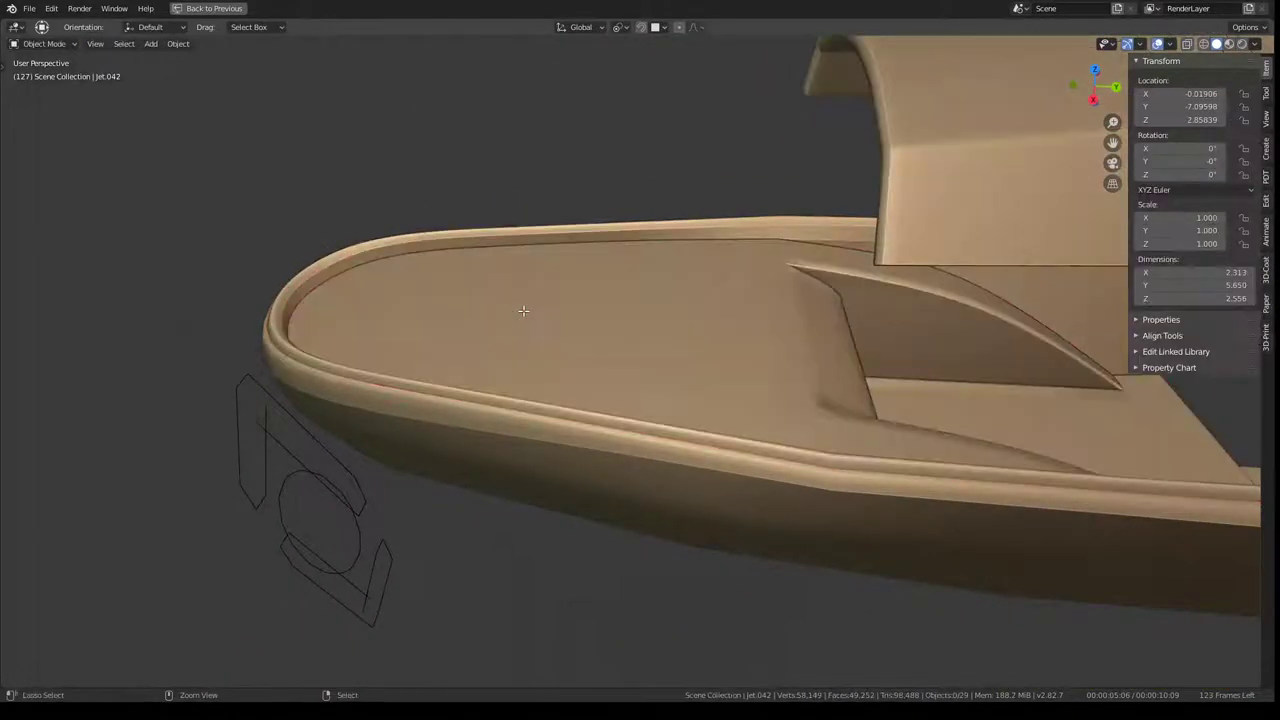
# Step: Re-enter Edit Mode and box-select the lengthwise edges across the cockpit
pyautogui.press('Tab')
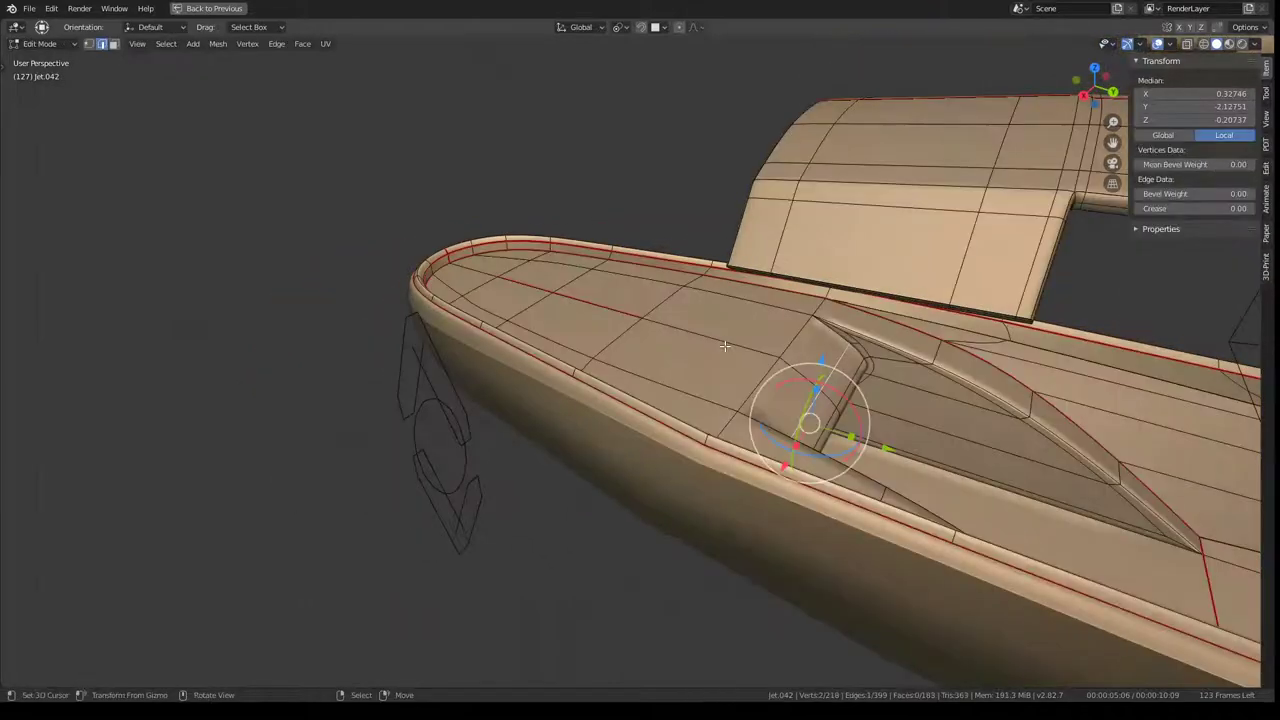
pyautogui.moveTo(734, 318)
pyautogui.mouseDown(button='middle')
pyautogui.moveTo(613, 298)
pyautogui.moveTo(840, 480)
pyautogui.mouseUp(button='middle')
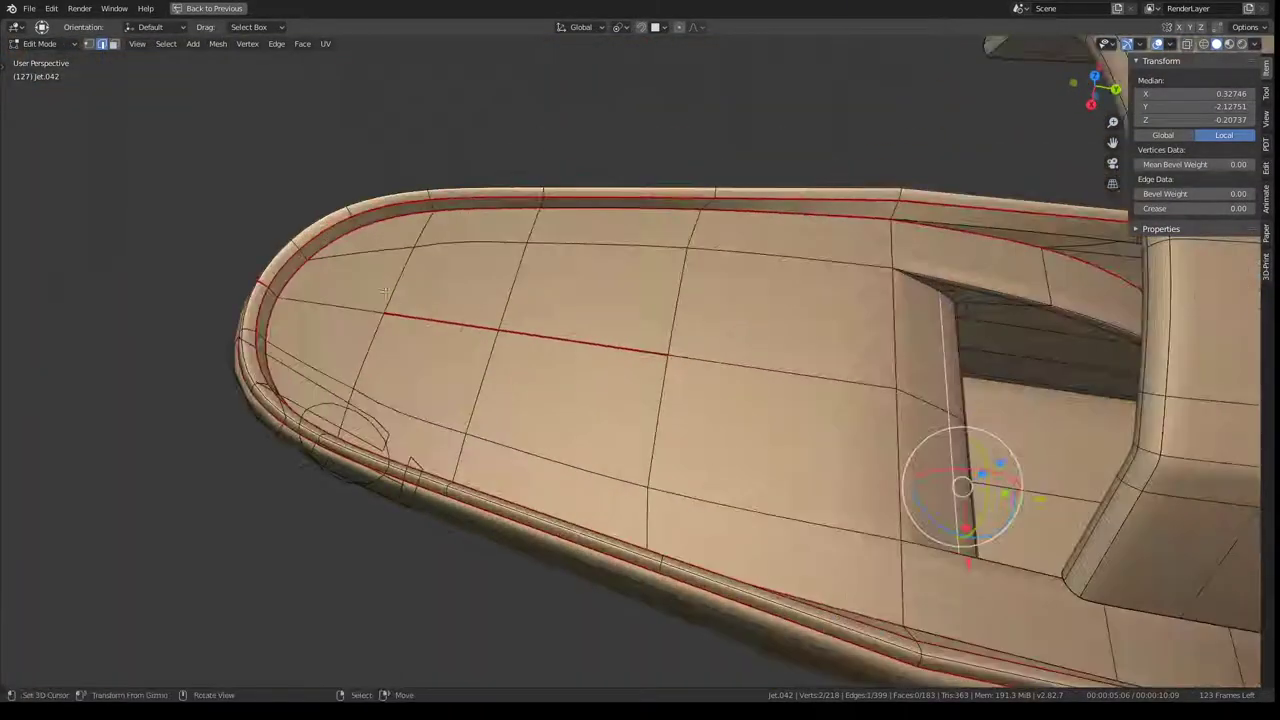
pyautogui.click(356, 320)
pyautogui.moveTo(637, 388); pyautogui.dragTo(447, 255, button='middle')
pyautogui.moveTo(551, 308)
pyautogui.mouseDown(button='middle')
pyautogui.moveTo(590, 300)
pyautogui.moveTo(590, 320)
pyautogui.mouseUp(button='middle')
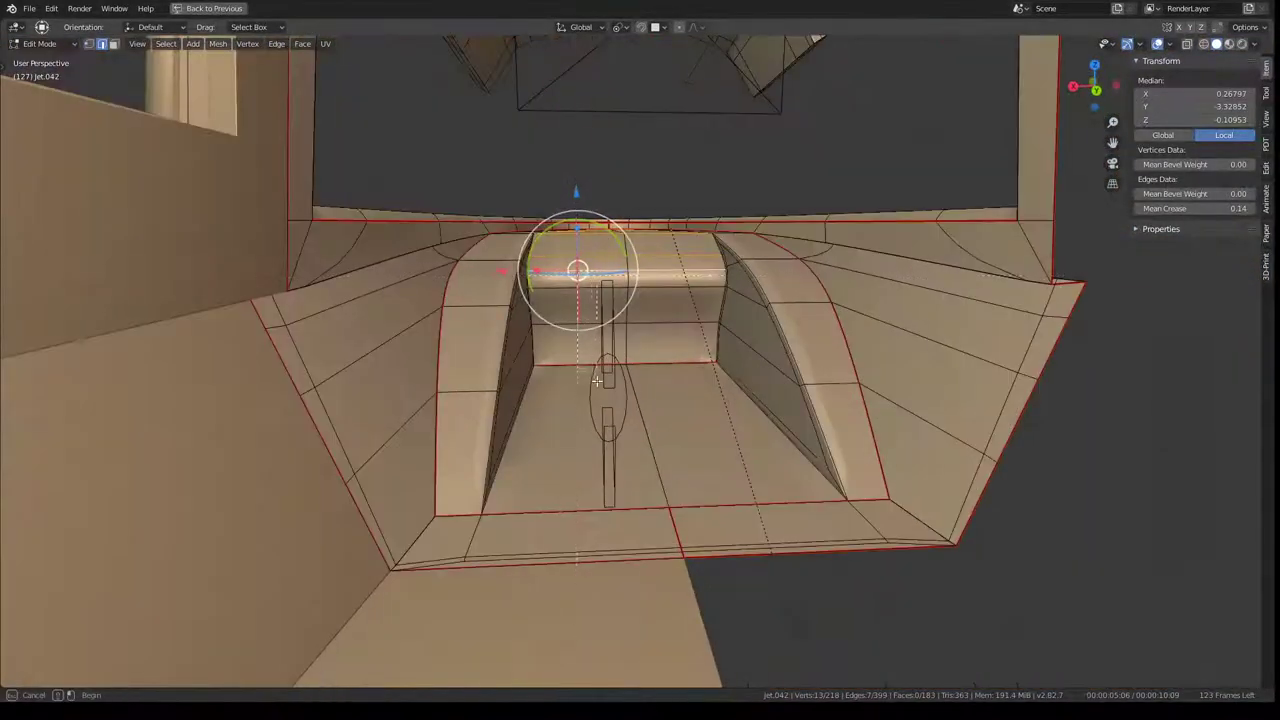
pyautogui.moveTo(608, 503); pyautogui.dragTo(612, 560)
# Step: Orbit around the rounded nose to inspect the deck's edge layout and smoothed preview
pyautogui.moveTo(612, 560)
pyautogui.mouseDown(button='middle')
pyautogui.moveTo(466, 368)
pyautogui.moveTo(651, 386)
pyautogui.moveTo(680, 371)
pyautogui.mouseUp(button='middle')
pyautogui.scroll(5, 789, 371)
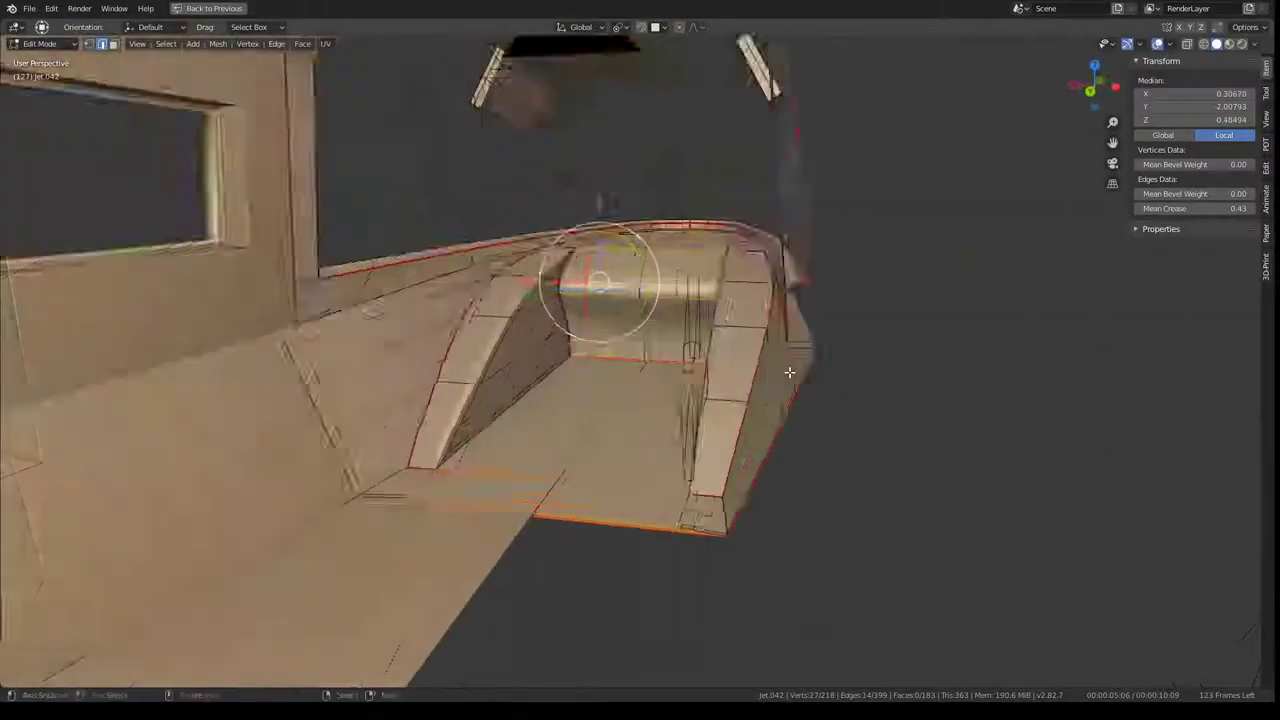
pyautogui.scroll(3, 769, 409)
pyautogui.scroll(-5, 769, 409)
pyautogui.moveTo(769, 409)
pyautogui.mouseDown(button='middle')
pyautogui.moveTo(812, 222)
pyautogui.moveTo(631, 320)
pyautogui.mouseUp(button='middle')
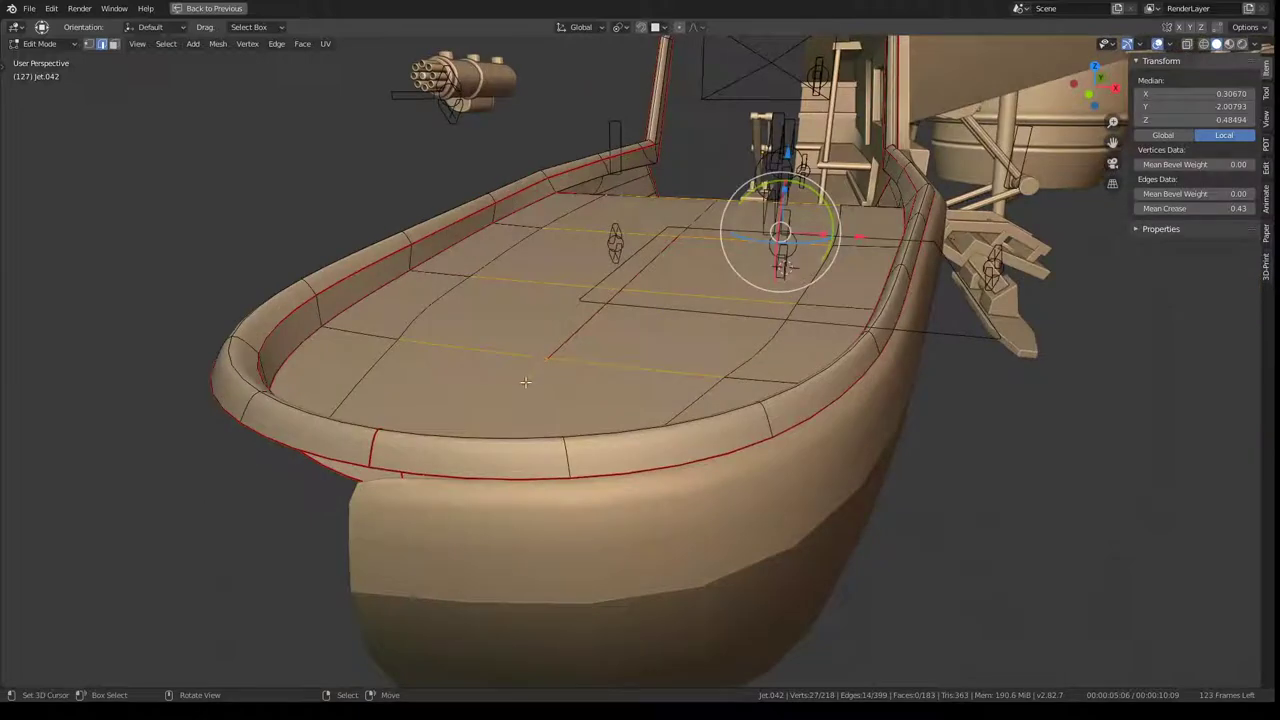
pyautogui.moveTo(661, 319)
pyautogui.mouseDown(button='middle')
pyautogui.moveTo(820, 337)
pyautogui.moveTo(635, 130)
pyautogui.mouseUp(button='middle')
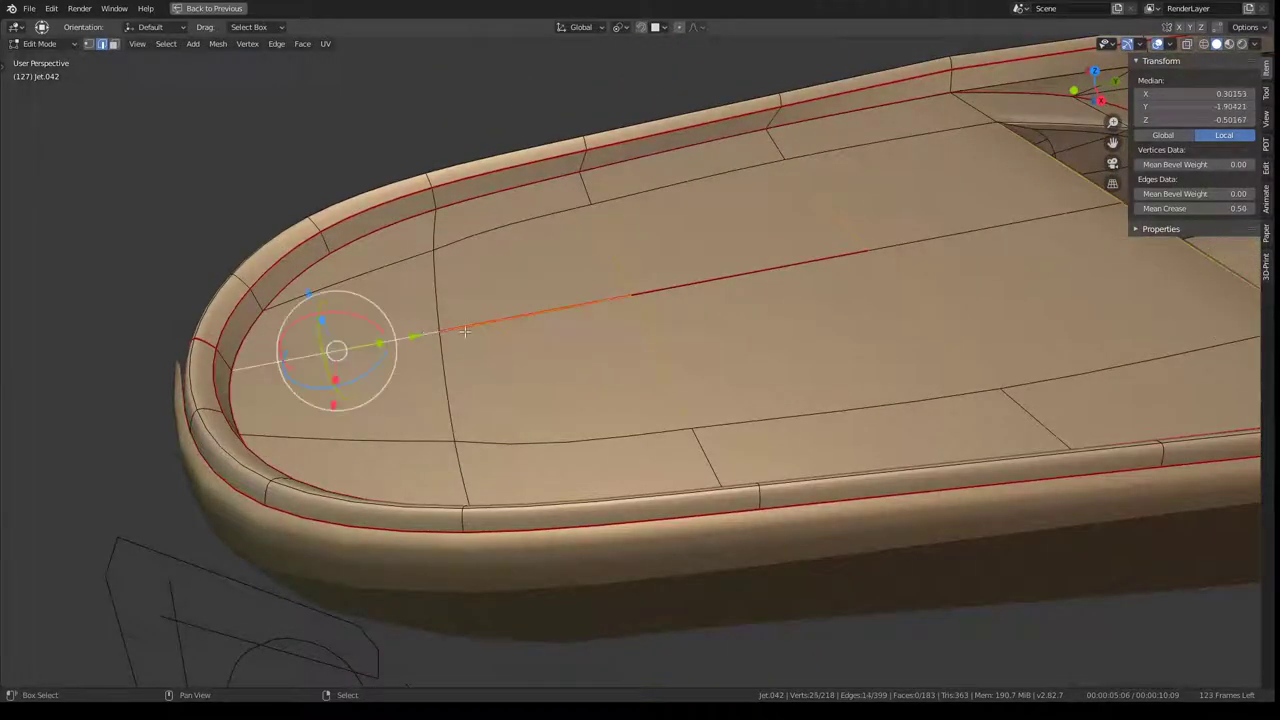
pyautogui.moveTo(606, 293); pyautogui.dragTo(646, 266, button='middle')
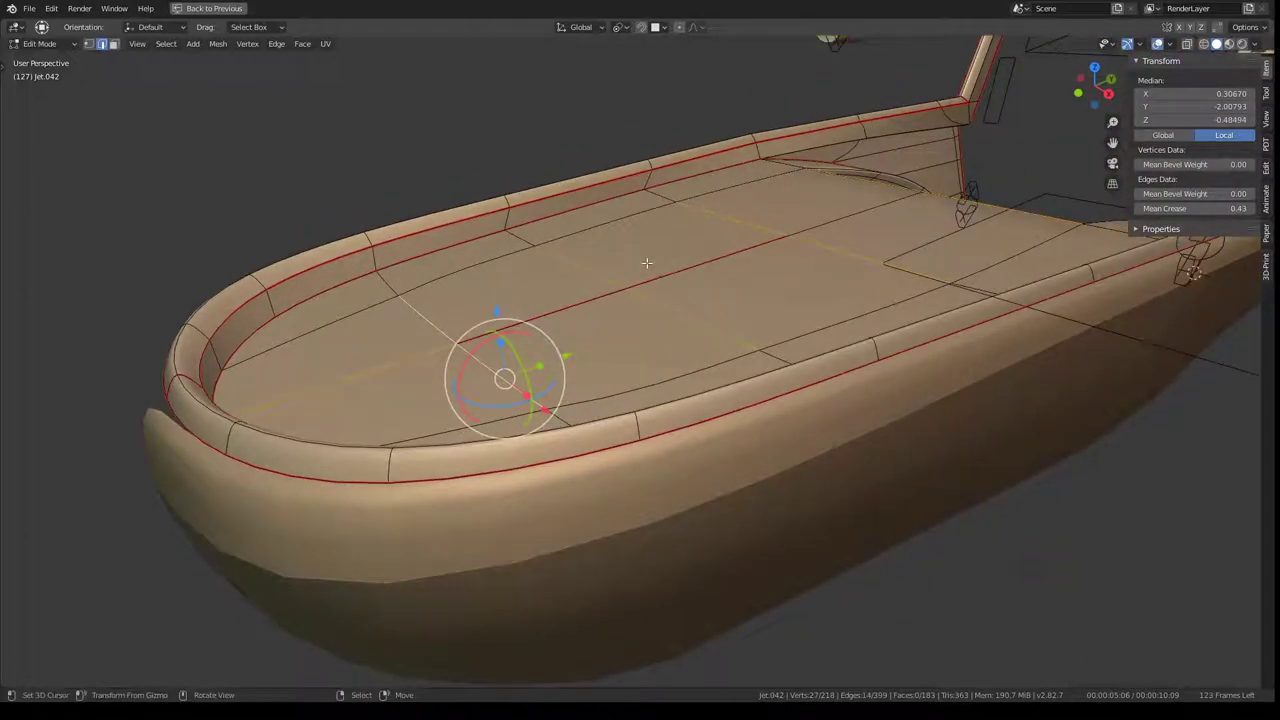
pyautogui.press('Tab')
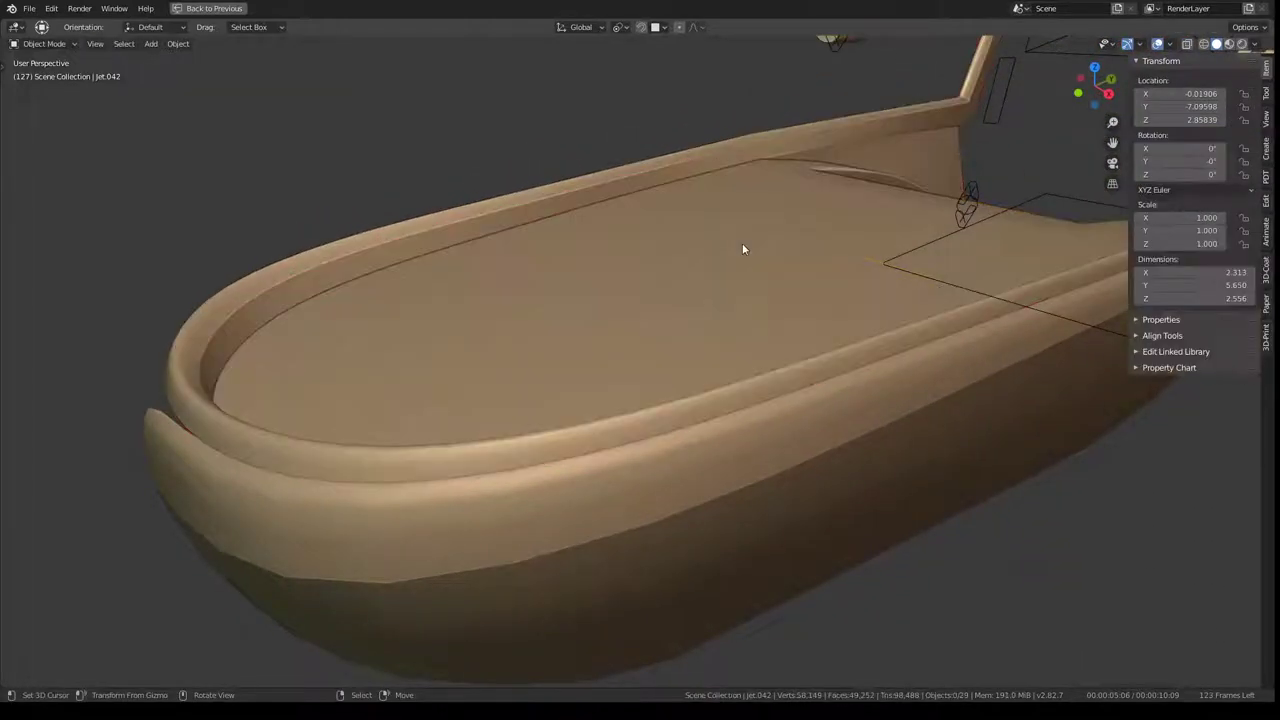
pyautogui.press('Tab')
# Step: Subdivide the selected deck edges from Quick Favourites and select a new deck edge loop
pyautogui.press('q')
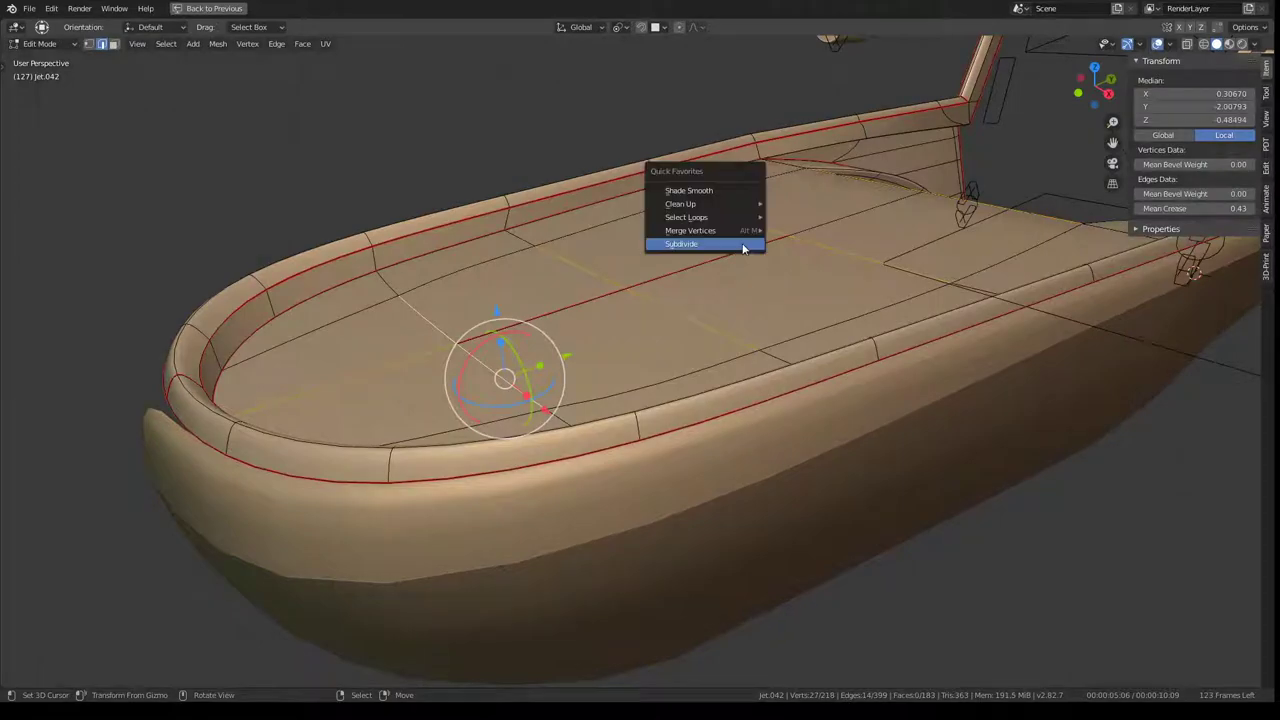
pyautogui.click(743, 248)
pyautogui.moveTo(743, 248); pyautogui.dragTo(507, 272, button='middle')
pyautogui.keyDown('alt'); pyautogui.click(520, 346); pyautogui.keyUp('alt')
pyautogui.moveTo(520, 346); pyautogui.dragTo(768, 365, button='middle')
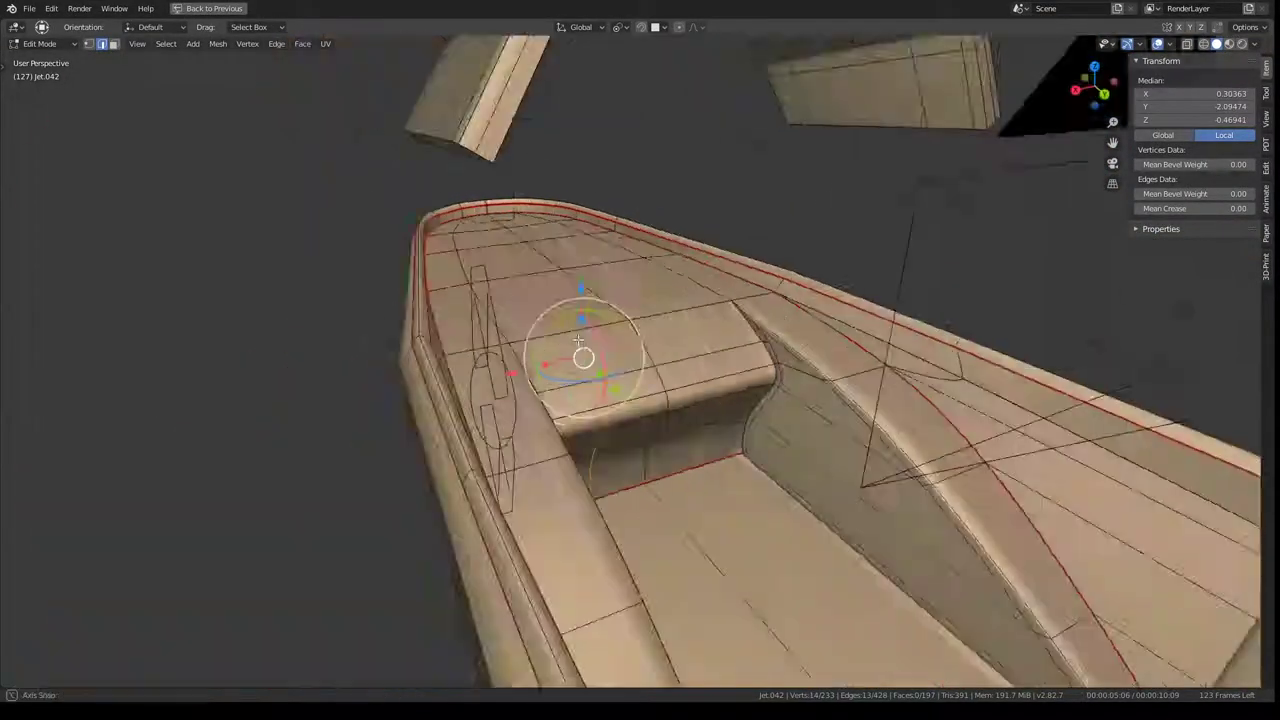
pyautogui.moveTo(509, 463); pyautogui.dragTo(674, 410, button='middle')
# Step: Edge-slide the new deck loop to factor 0.197
pyautogui.press('g')
pyautogui.press('g')
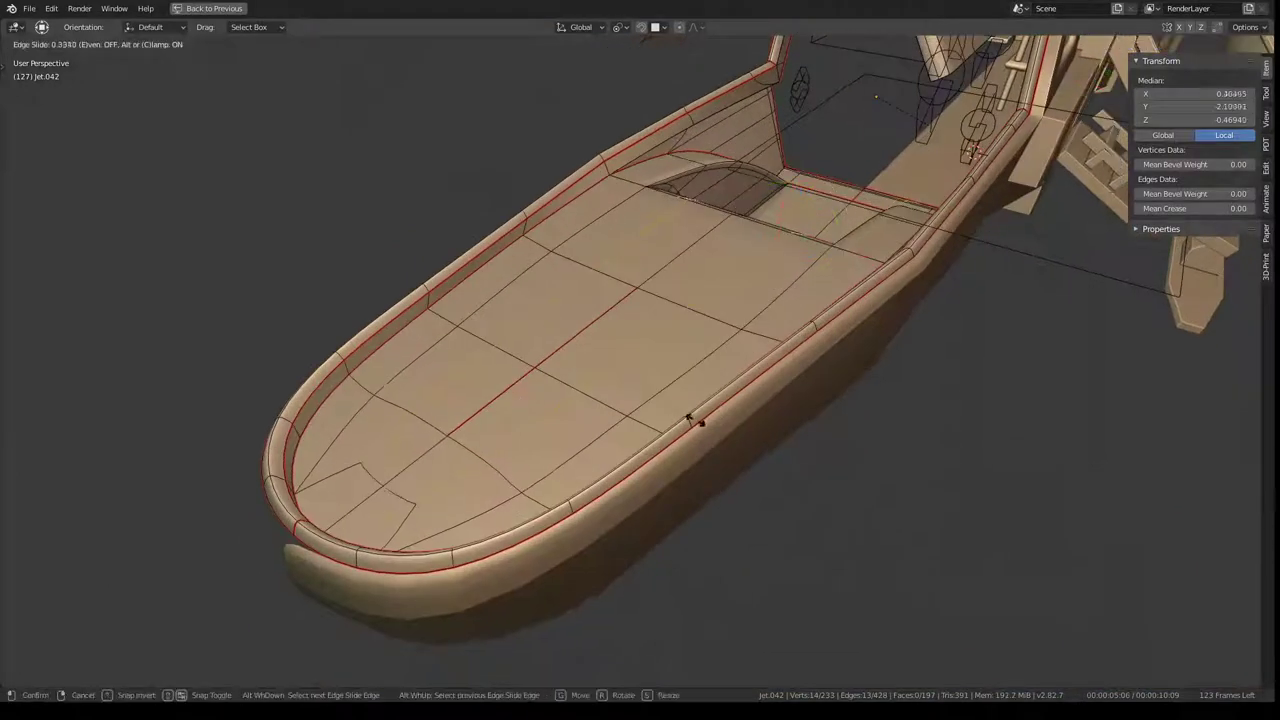
pyautogui.click(792, 471)
pyautogui.press('g')
pyautogui.press('g')
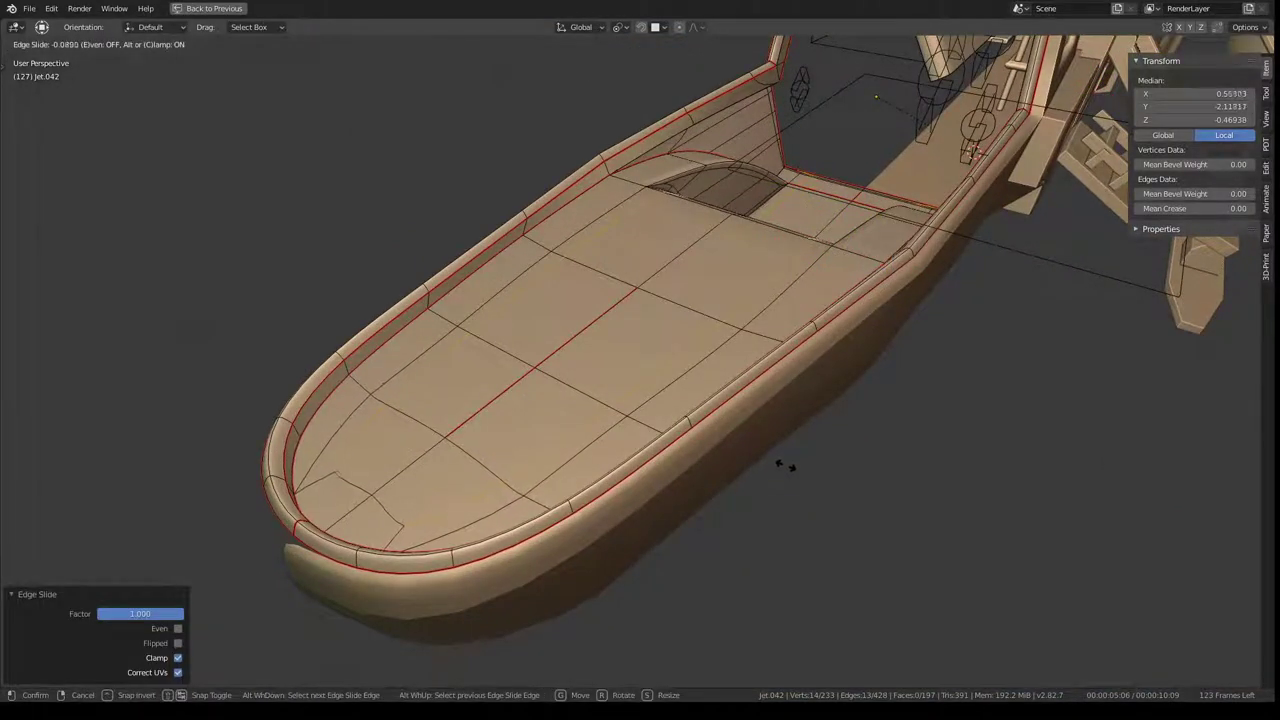
pyautogui.click(780, 463)
# Step: Select a single edge at the bow and slide it to factor 0.205
pyautogui.press('KP_Decimal')
pyautogui.moveTo(780, 463)
pyautogui.mouseDown(button='middle')
pyautogui.moveTo(565, 385)
pyautogui.moveTo(724, 404)
pyautogui.mouseUp(button='middle')
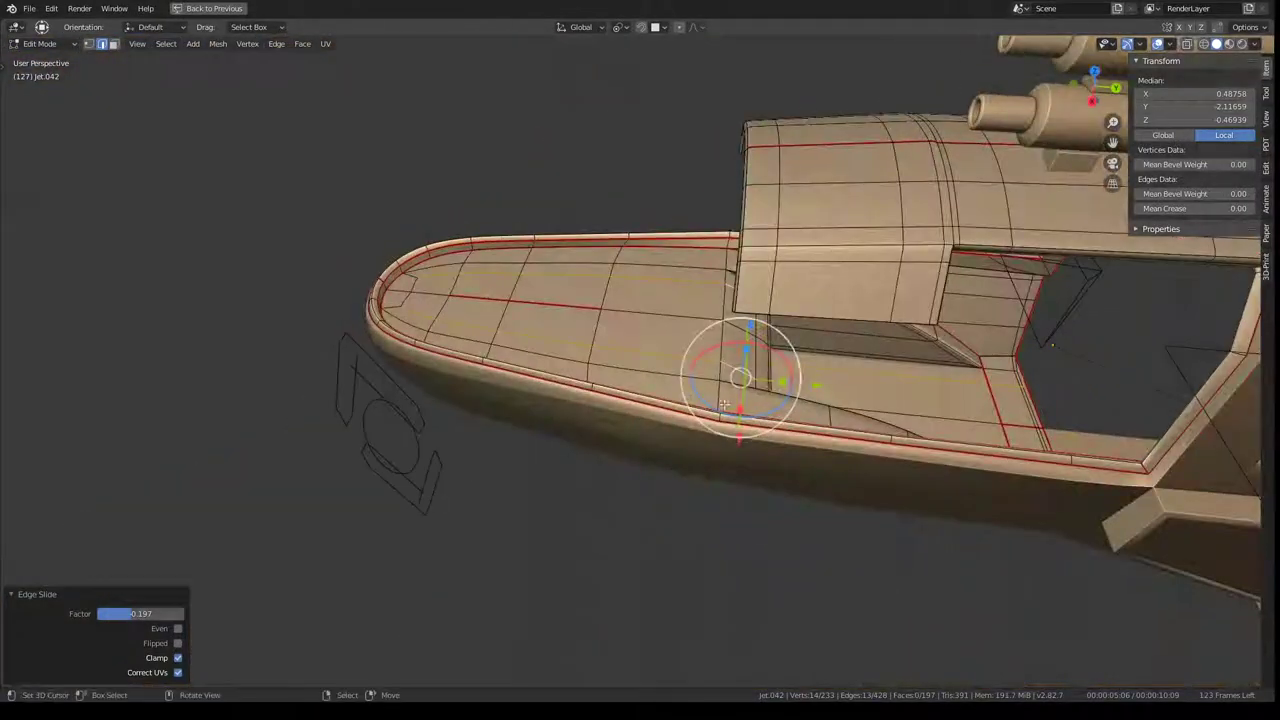
pyautogui.moveTo(1121, 270); pyautogui.dragTo(560, 370, button='middle')
pyautogui.click(535, 363)
pyautogui.press('g')
pyautogui.press('g')
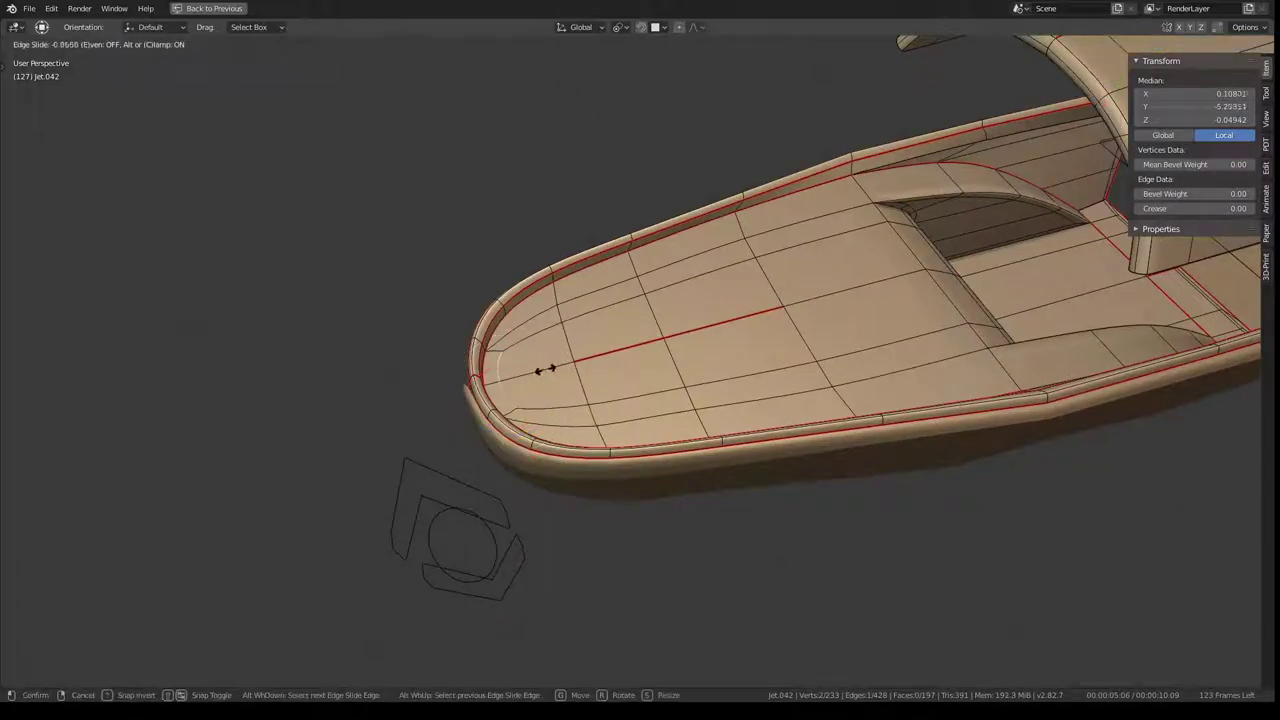
pyautogui.click(612, 370)
pyautogui.scroll(5, 612, 370)
pyautogui.press('g')
pyautogui.press('g')
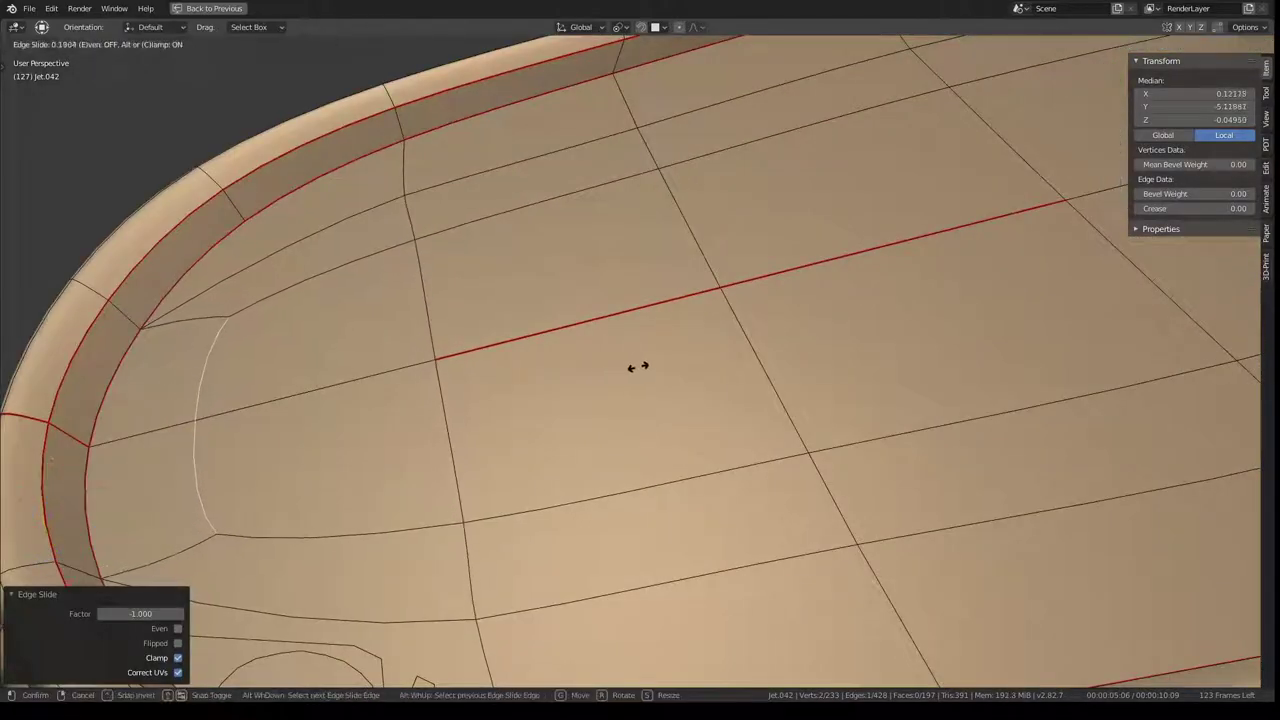
pyautogui.click(637, 367)
# Step: Try an edge path selection along the deck, then undo the last change
pyautogui.scroll(-10, 637, 367)
pyautogui.moveTo(637, 367); pyautogui.dragTo(634, 283, button='middle')
pyautogui.scroll(8, 640, 330)
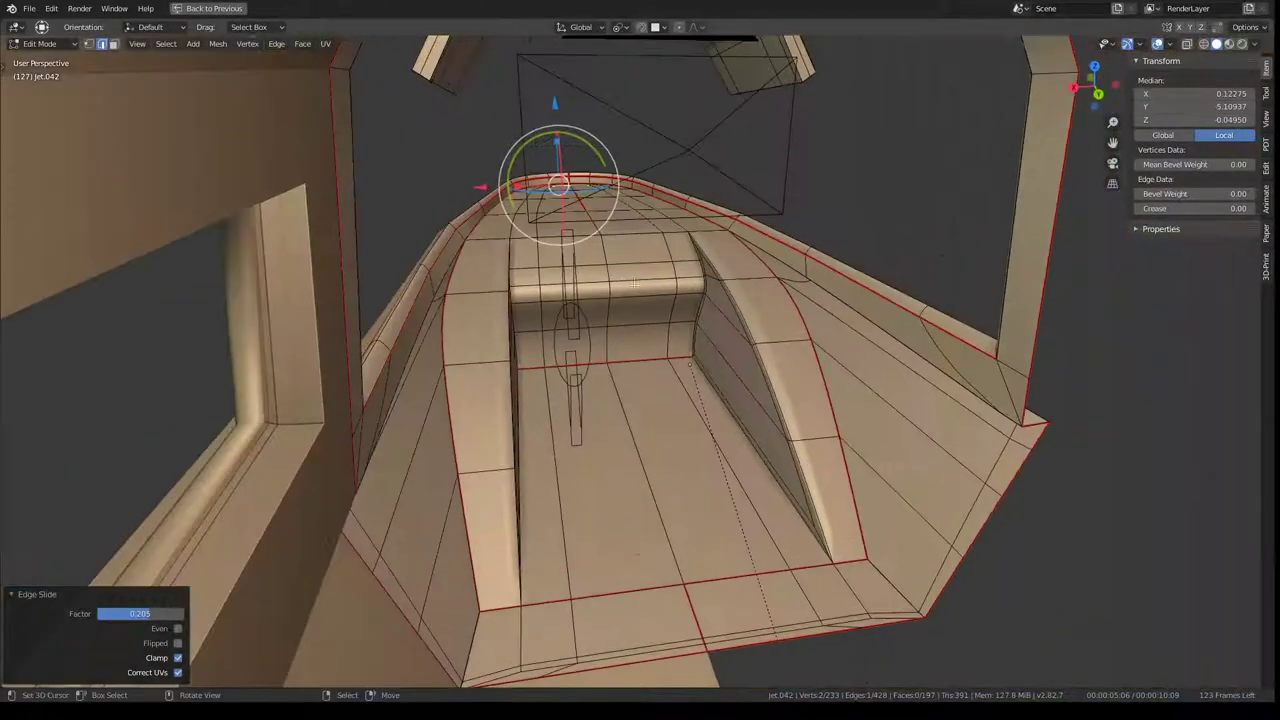
pyautogui.keyDown('ctrl'); pyautogui.click(560, 668); pyautogui.keyUp('ctrl')
pyautogui.scroll(-3, 560, 668)
pyautogui.moveTo(560, 668); pyautogui.dragTo(731, 272, button='middle')
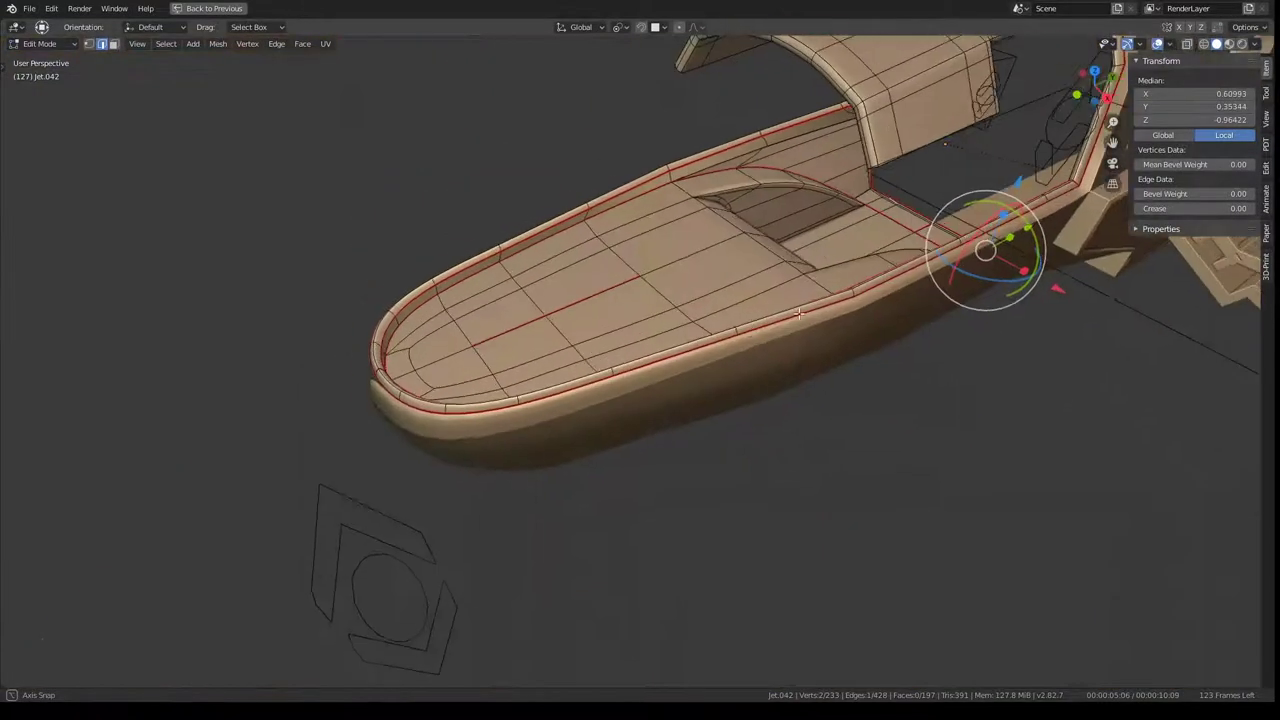
pyautogui.keyDown('ctrl'); pyautogui.click(731, 272); pyautogui.keyUp('ctrl')
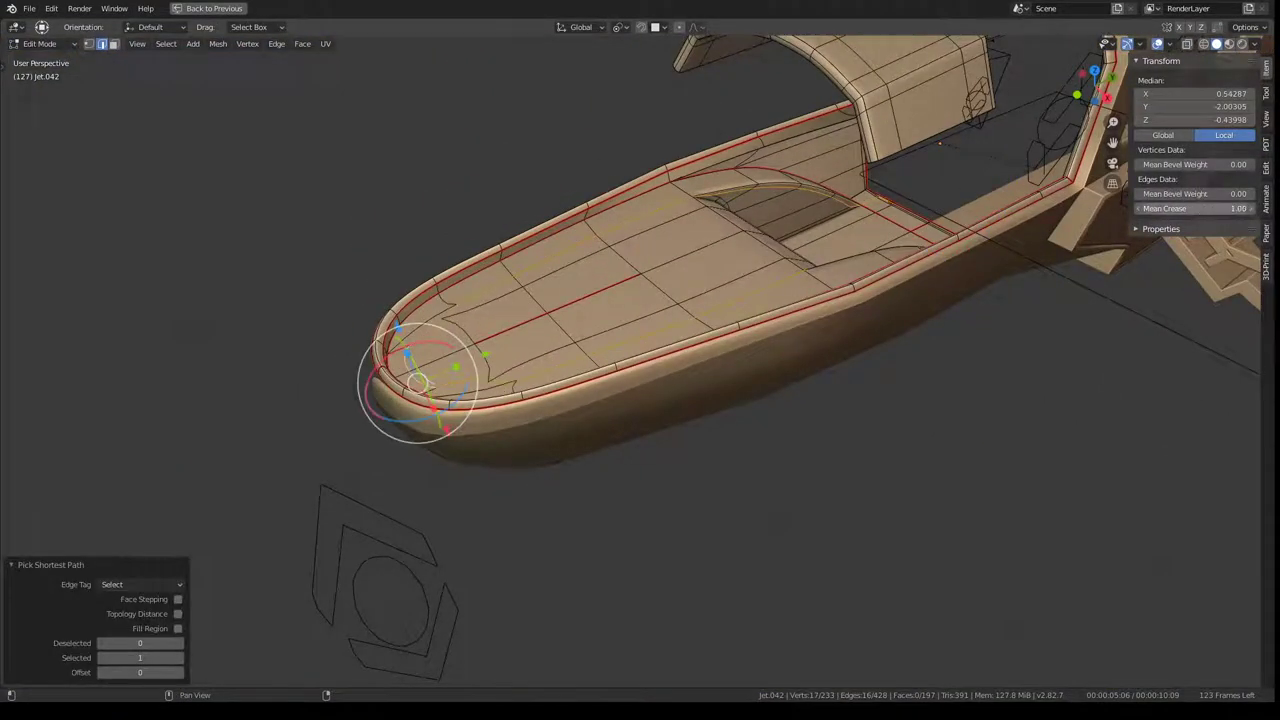
pyautogui.scroll(3, 583, 320)
pyautogui.moveTo(583, 320); pyautogui.dragTo(741, 248, button='middle')
pyautogui.hotkey('ctrl', 'z')
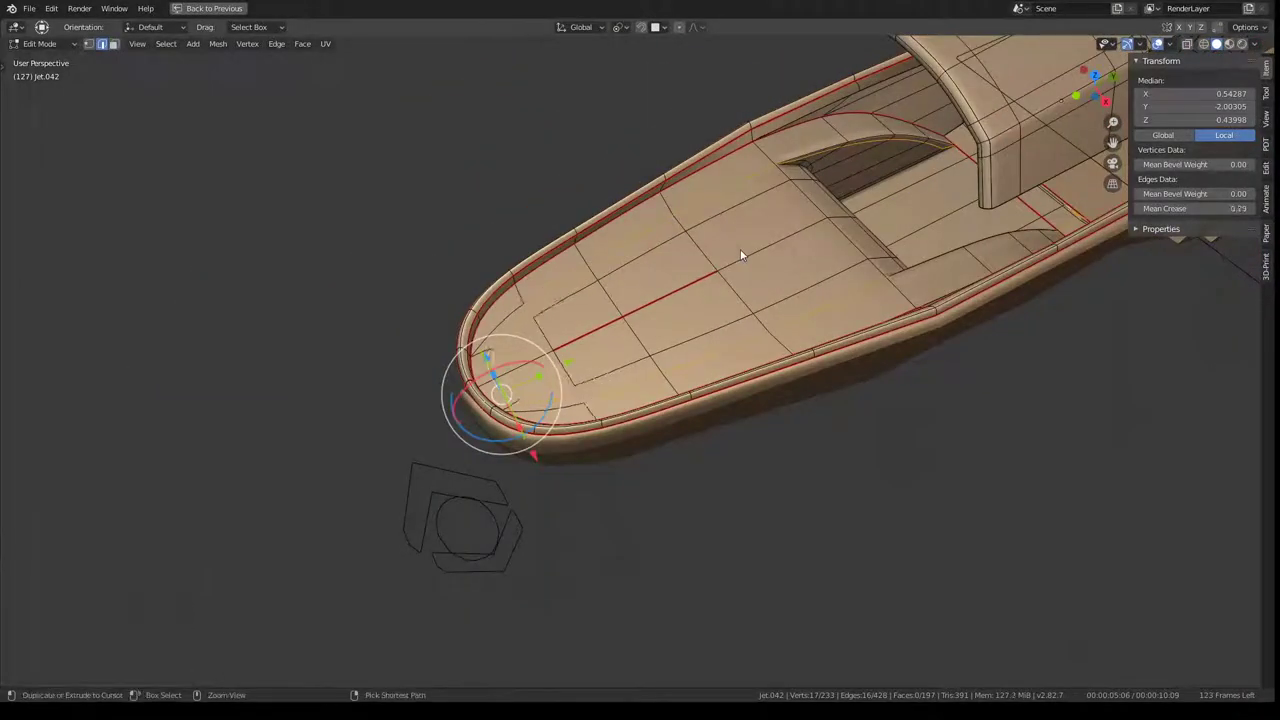
# Step: Select the shortest edge path from the front deck edge across the deck floor
pyautogui.click(538, 391)
pyautogui.keyDown('alt'); pyautogui.click(502, 377); pyautogui.keyUp('alt')
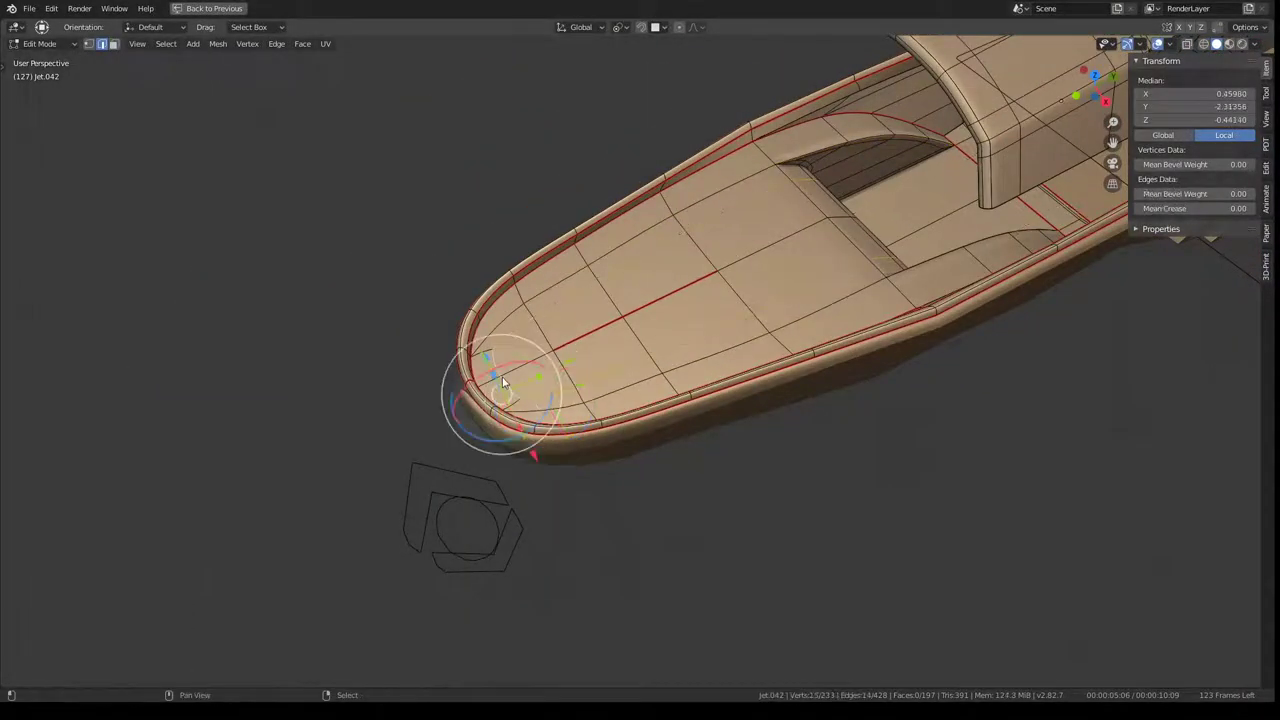
pyautogui.moveTo(502, 377); pyautogui.dragTo(654, 297, button='middle')
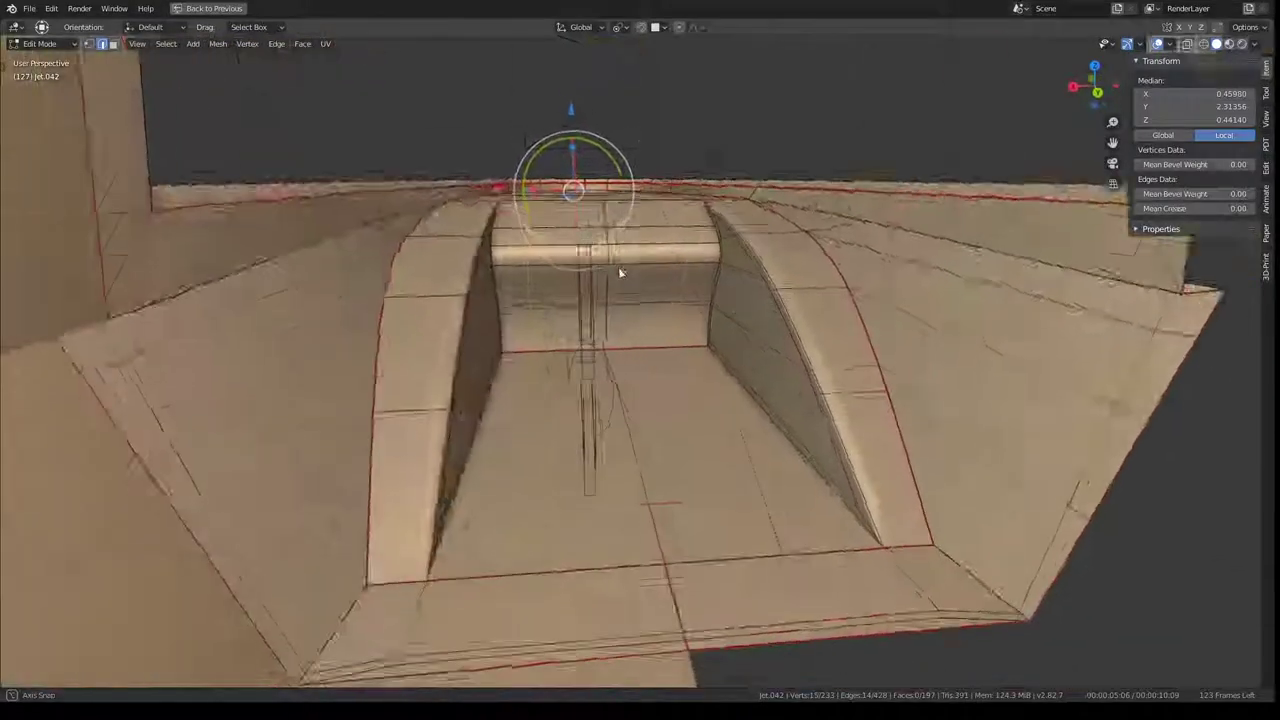
pyautogui.moveTo(564, 286); pyautogui.dragTo(610, 276, button='middle')
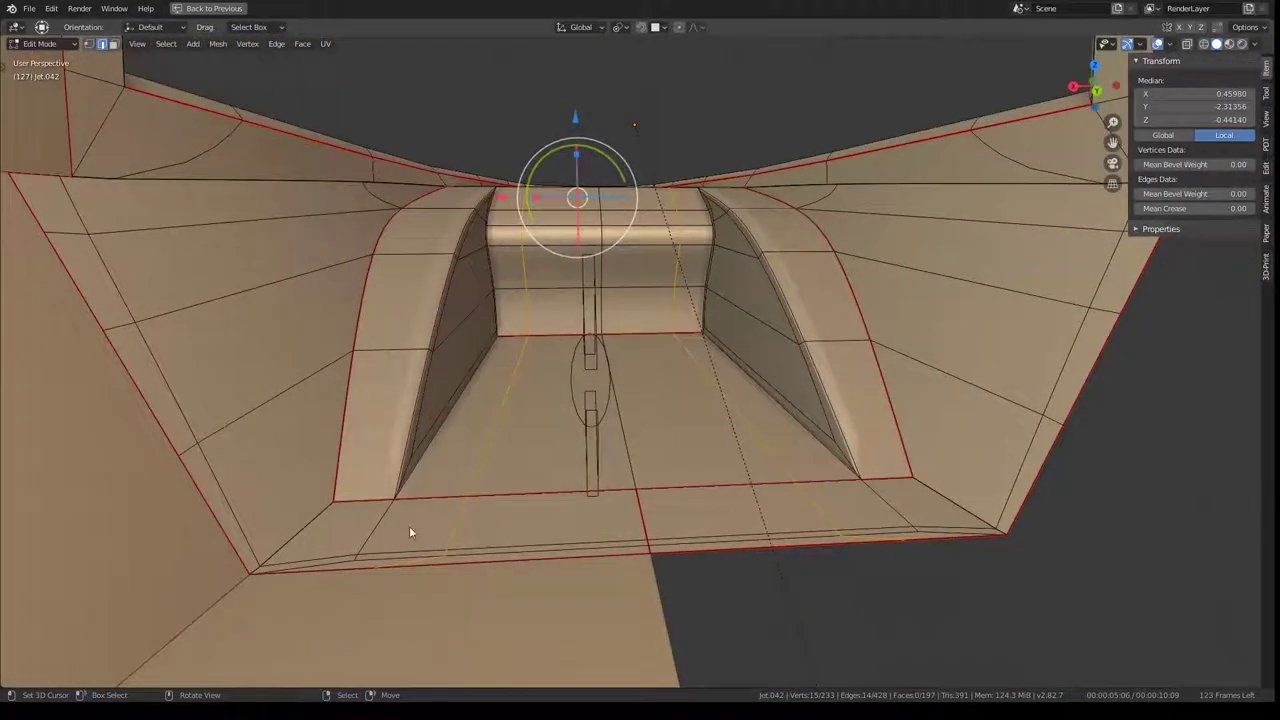
pyautogui.click(404, 562)
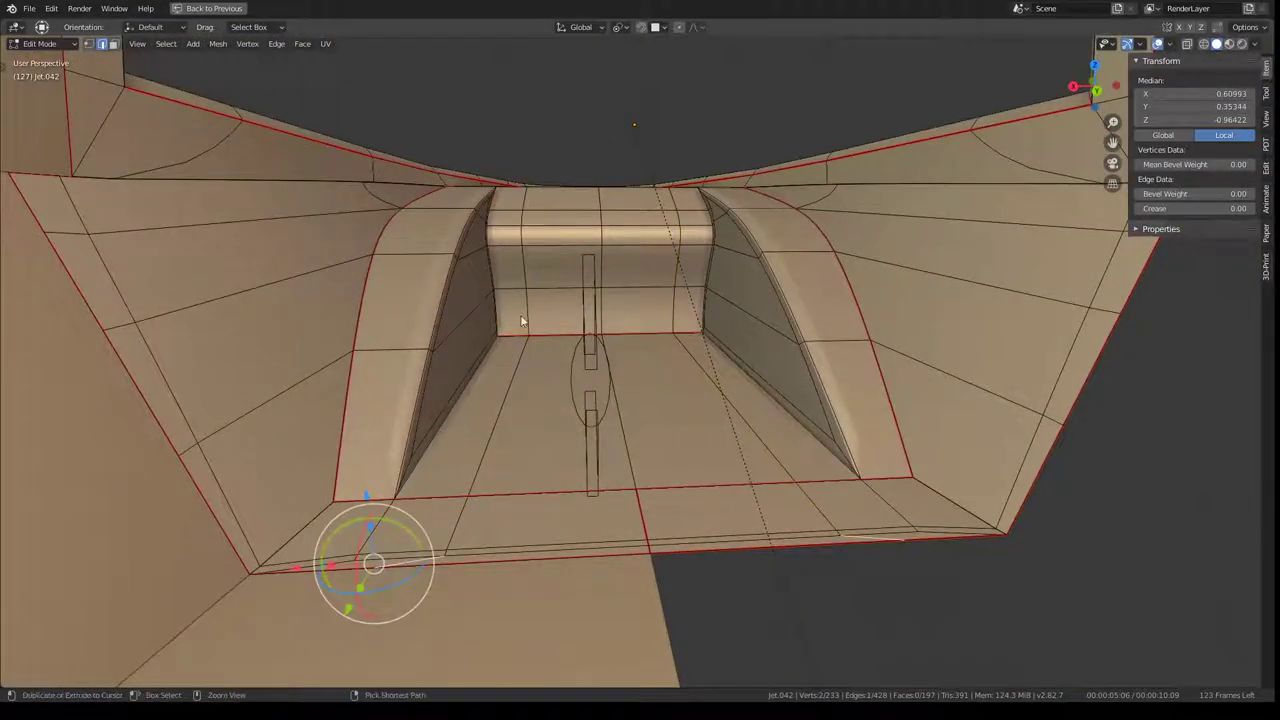
pyautogui.keyDown('ctrl'); pyautogui.click(522, 266); pyautogui.keyUp('ctrl')
pyautogui.click(404, 561)
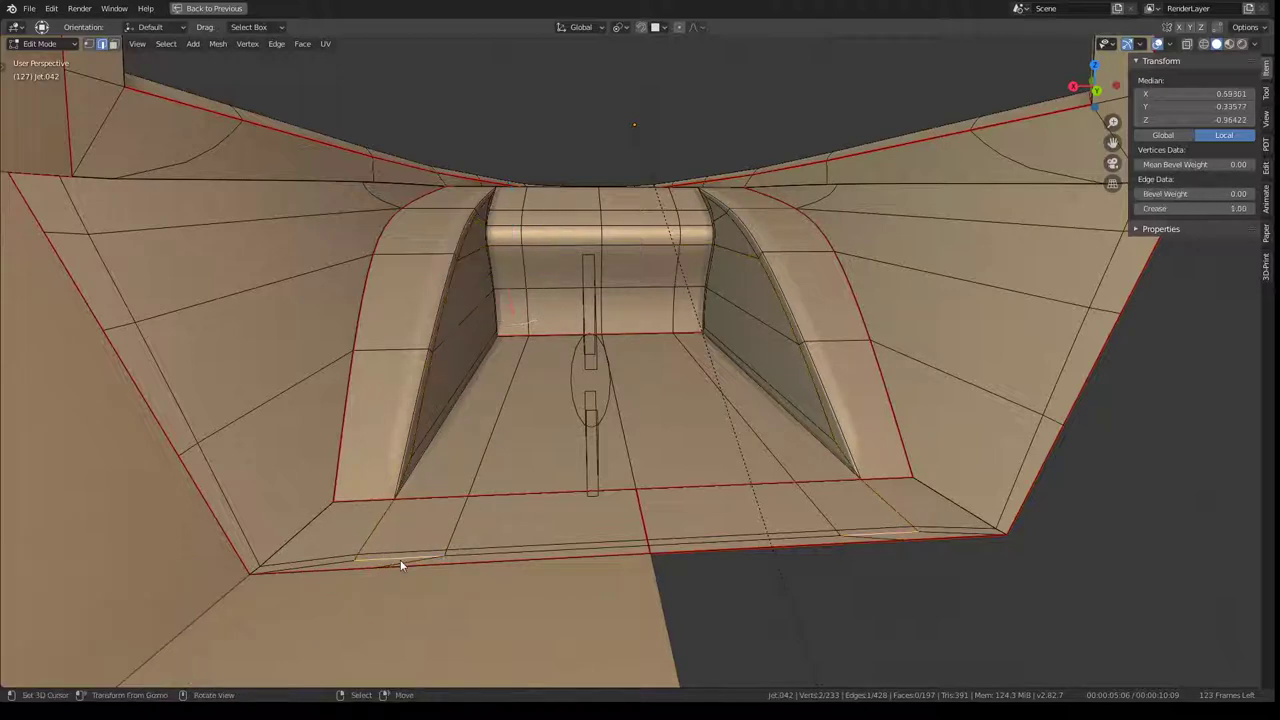
pyautogui.keyDown('ctrl'); pyautogui.click(551, 197); pyautogui.keyUp('ctrl')
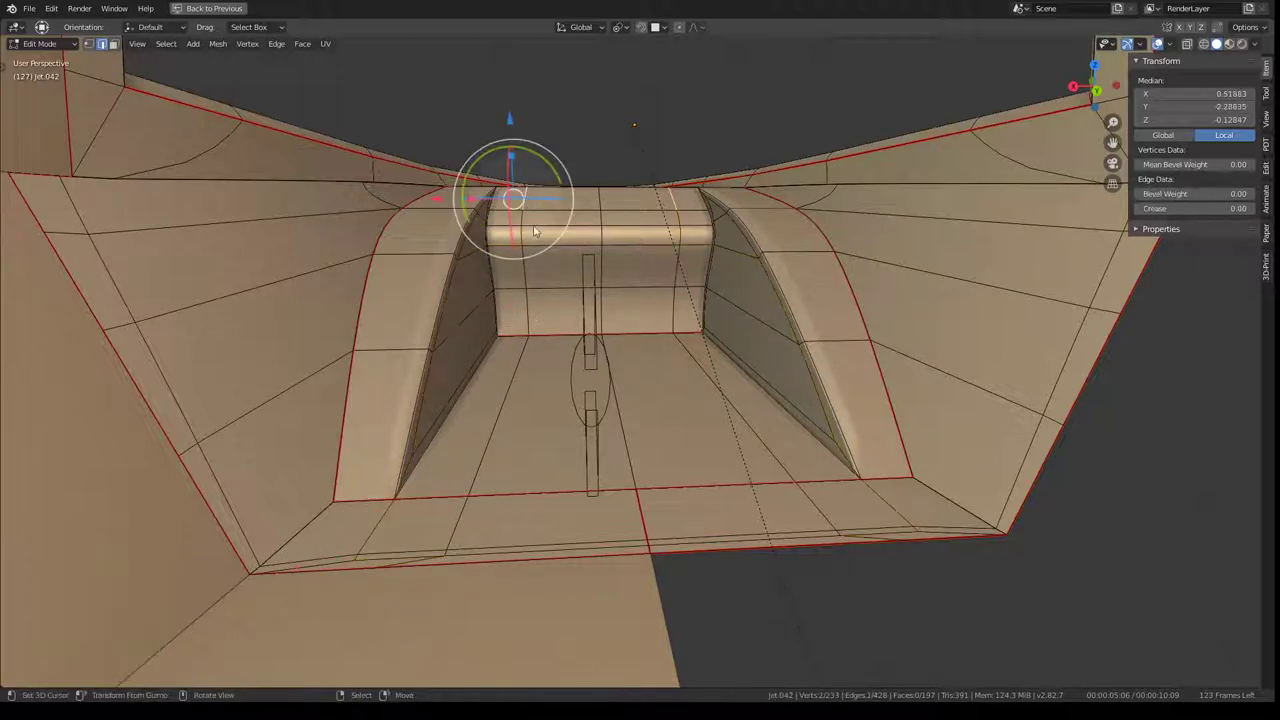
pyautogui.keyDown('ctrl'); pyautogui.click(528, 327); pyautogui.keyUp('ctrl')
pyautogui.keyDown('ctrl'); pyautogui.click(457, 523); pyautogui.keyUp('ctrl')
# Step: Flatten the selected deck edges into a straight line by scaling X to 0
pyautogui.click(420, 563)
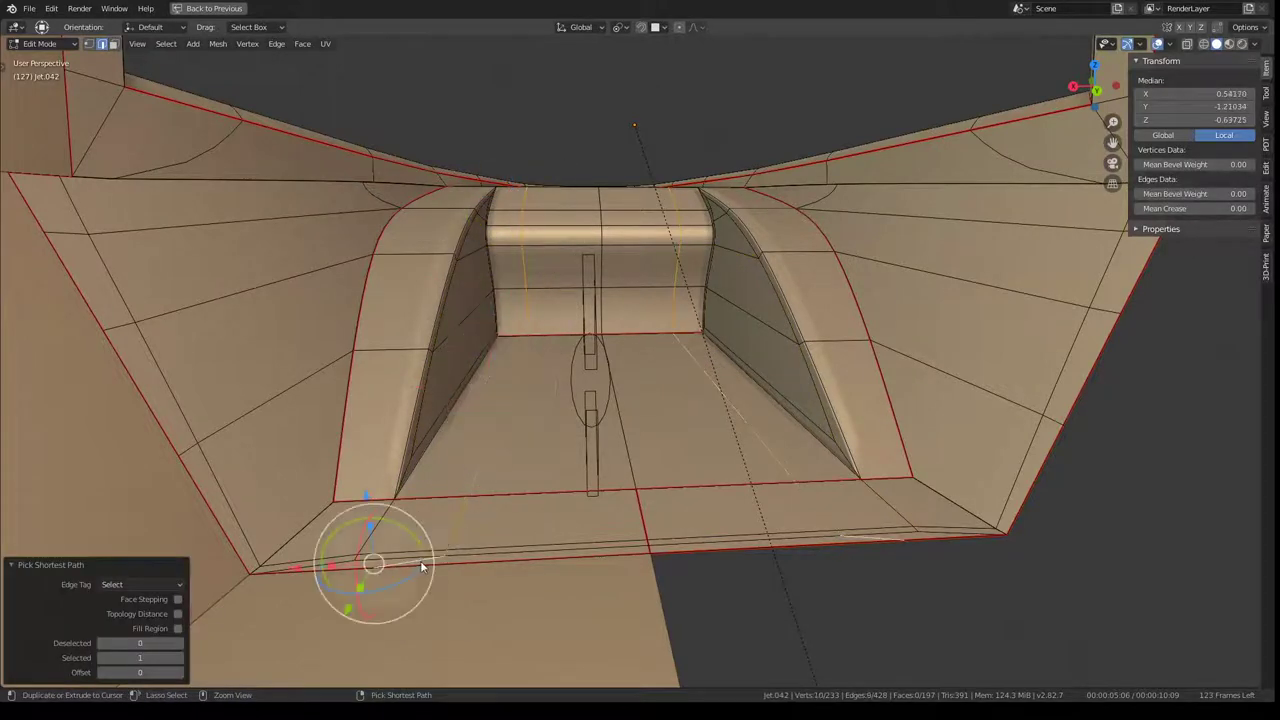
pyautogui.hotkey('ctrl', 'z')
pyautogui.press('s')
pyautogui.press('x')
pyautogui.write('0')
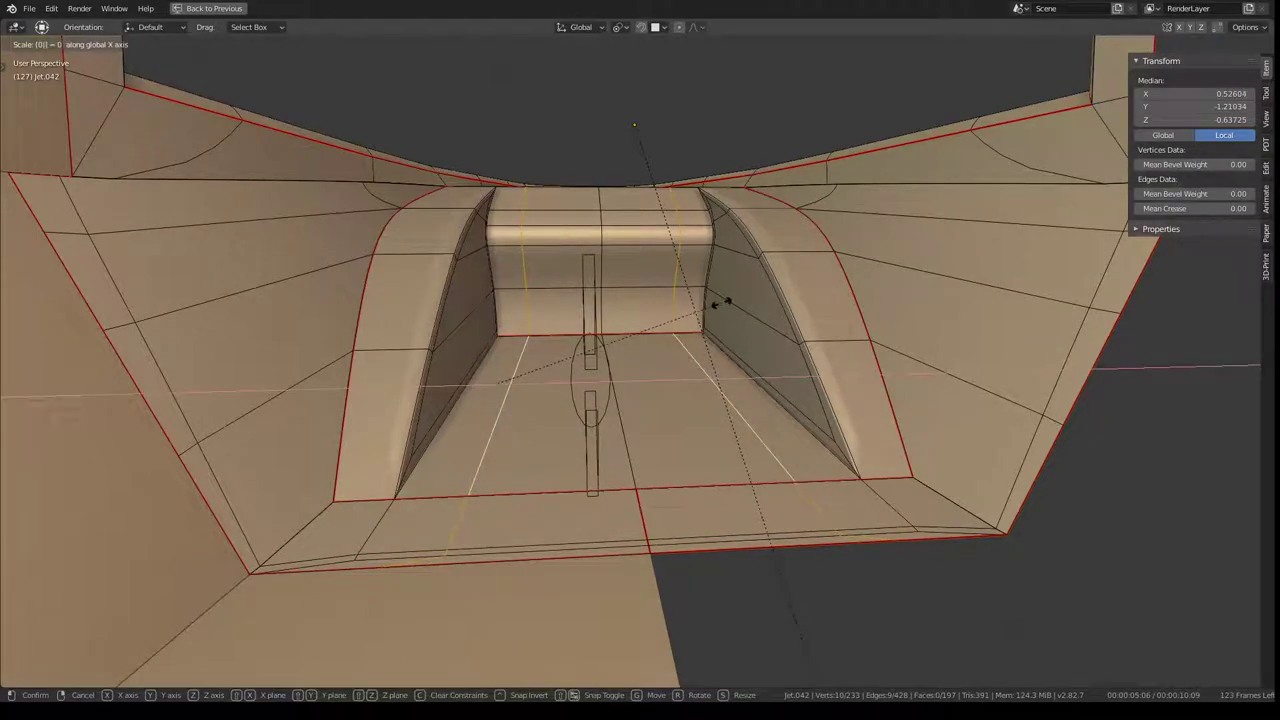
pyautogui.press('Return')
# Step: Edge-slide the selected deck edges into a tighter position
pyautogui.moveTo(1245, 68); pyautogui.dragTo(701, 206, button='middle')
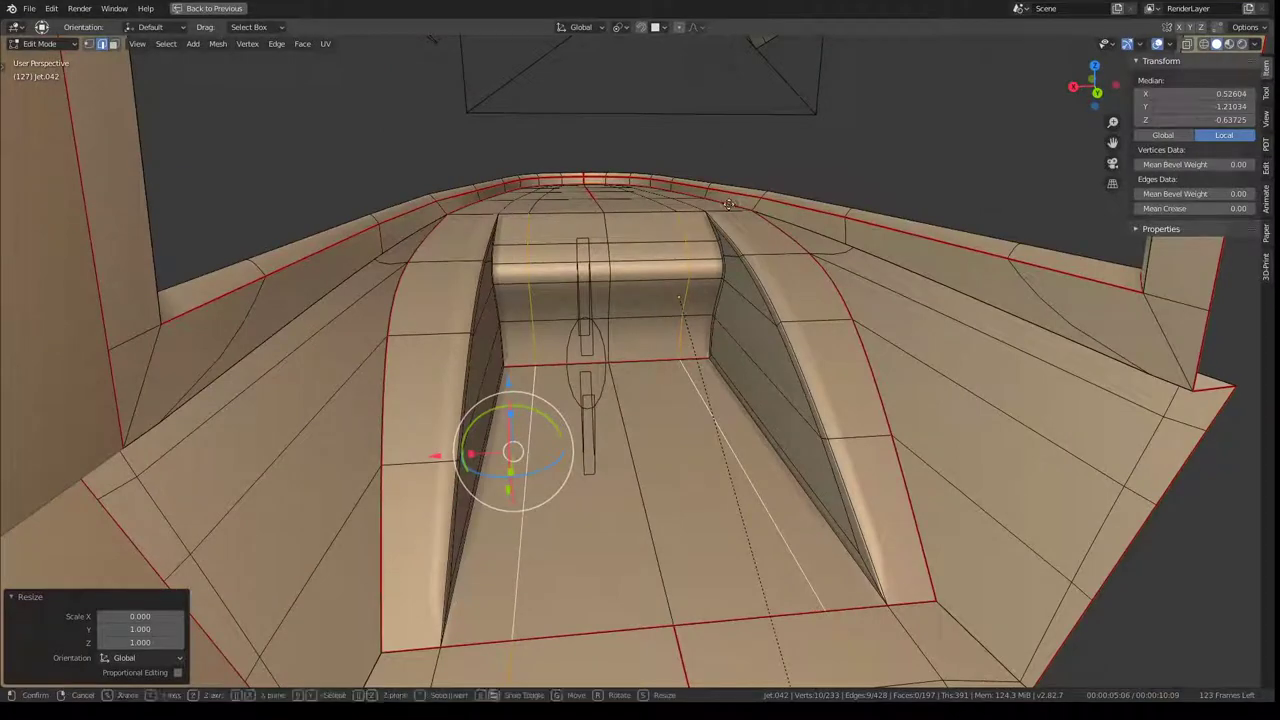
pyautogui.press('g')
pyautogui.press('g')
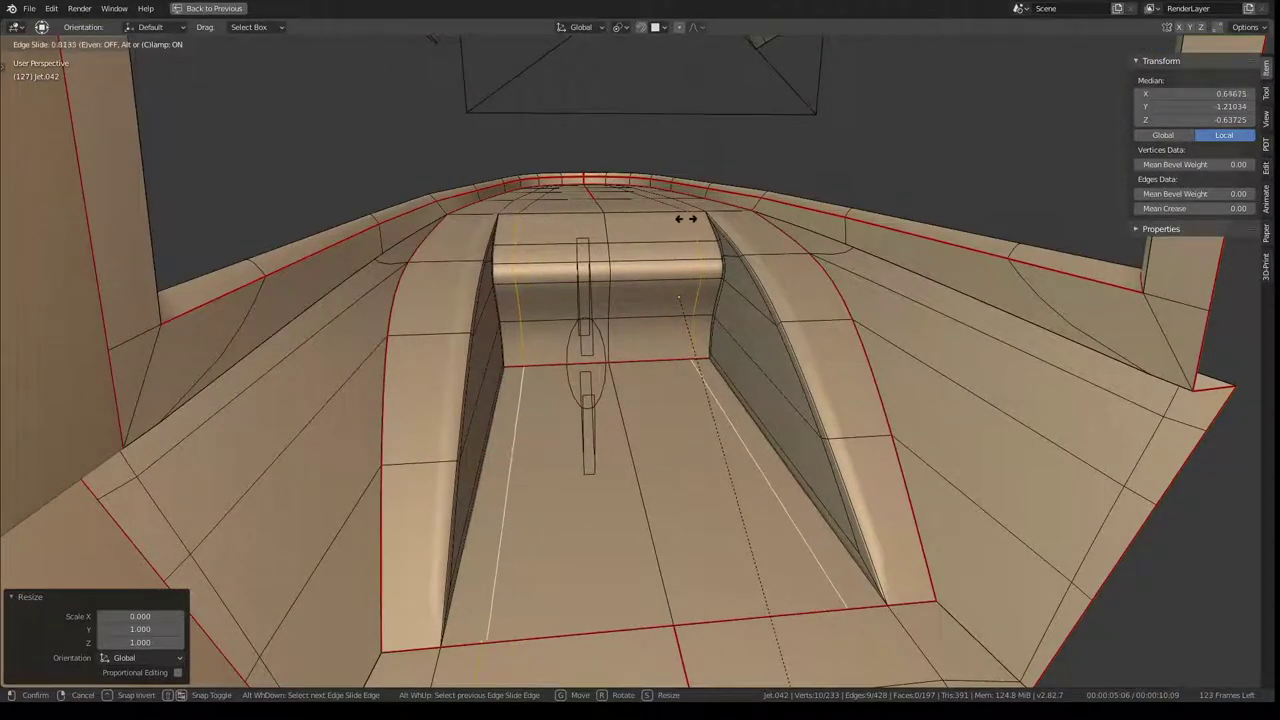
pyautogui.click(706, 214)
pyautogui.moveTo(706, 214)
pyautogui.mouseDown(button='middle')
pyautogui.moveTo(553, 245)
pyautogui.moveTo(643, 186)
pyautogui.mouseUp(button='middle')
# Step: Give the nose rim edge a 1.00 crease and slide it to factor 0.148
pyautogui.press('g')
pyautogui.press('g')
pyautogui.click(610, 197)
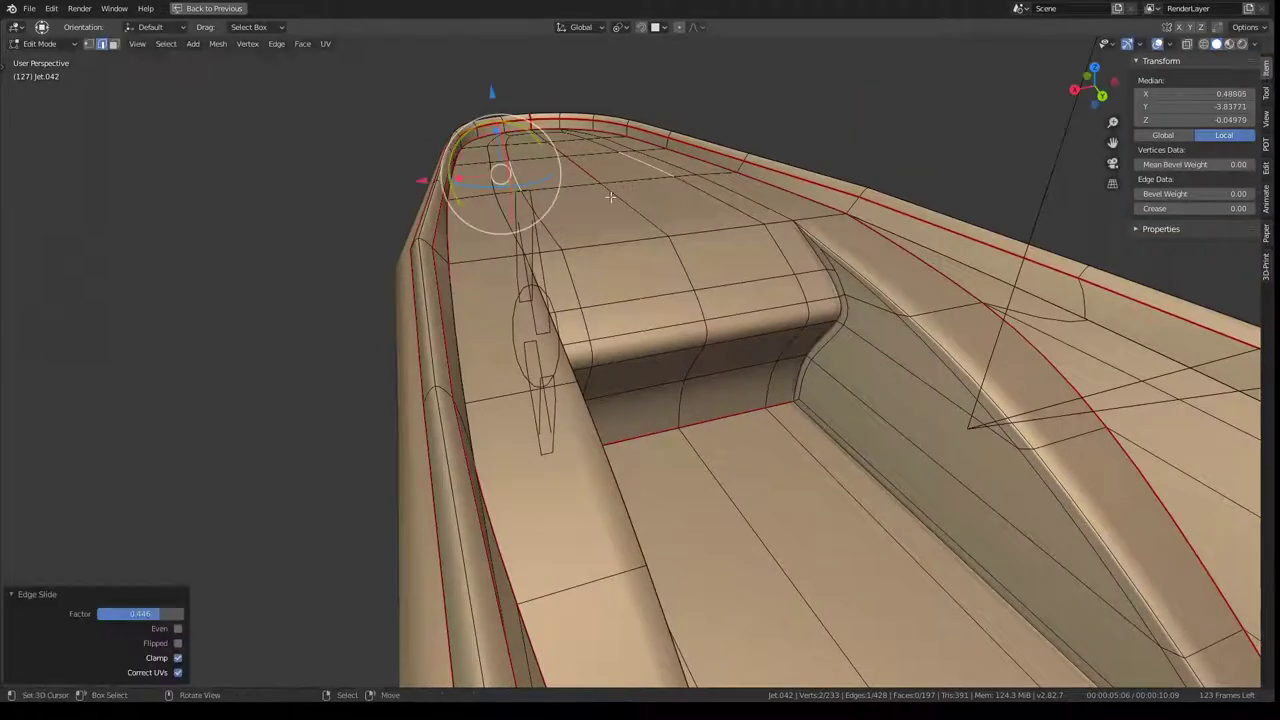
pyautogui.hotkey('ctrl', 'z')
pyautogui.moveTo(498, 175); pyautogui.dragTo(588, 388, button='middle')
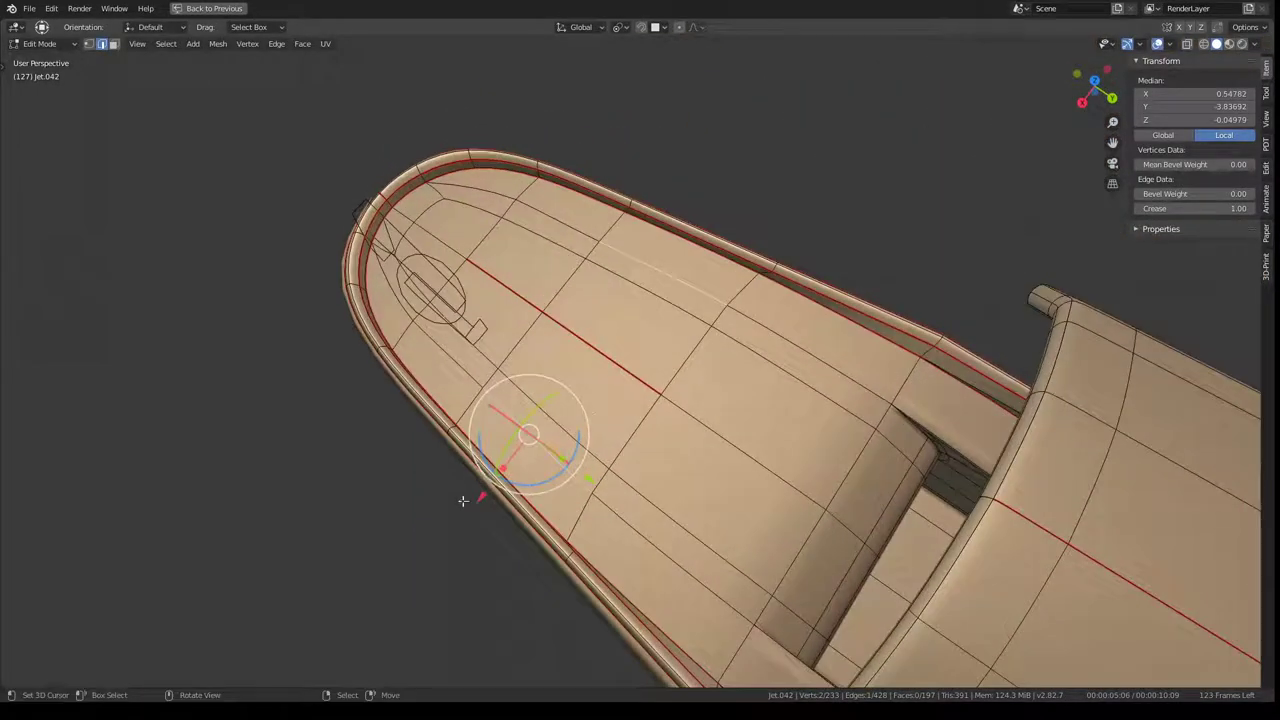
pyautogui.press('g')
pyautogui.press('g')
pyautogui.click(503, 479)
pyautogui.moveTo(503, 479); pyautogui.dragTo(445, 171, button='middle')
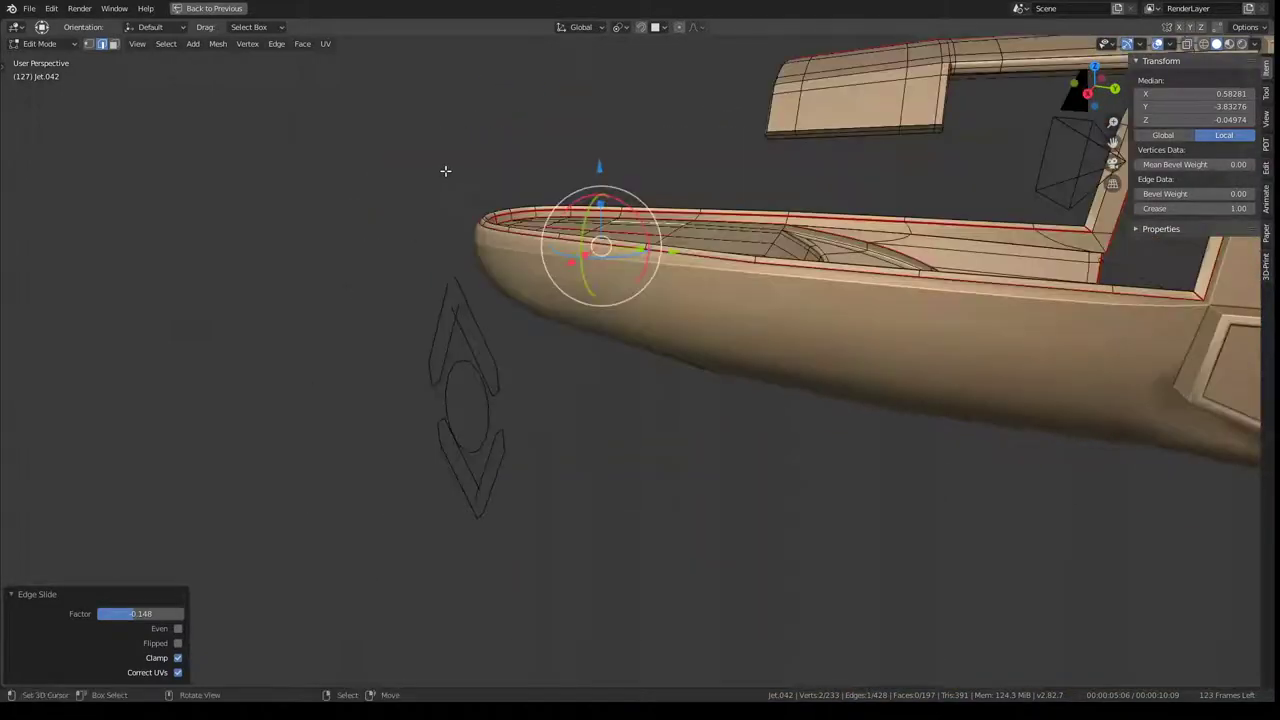
# Step: Restore the full layout, enable the Glass collection, and hide Jet.060 and Jet.064
pyautogui.hotkey('ctrl', 'space')
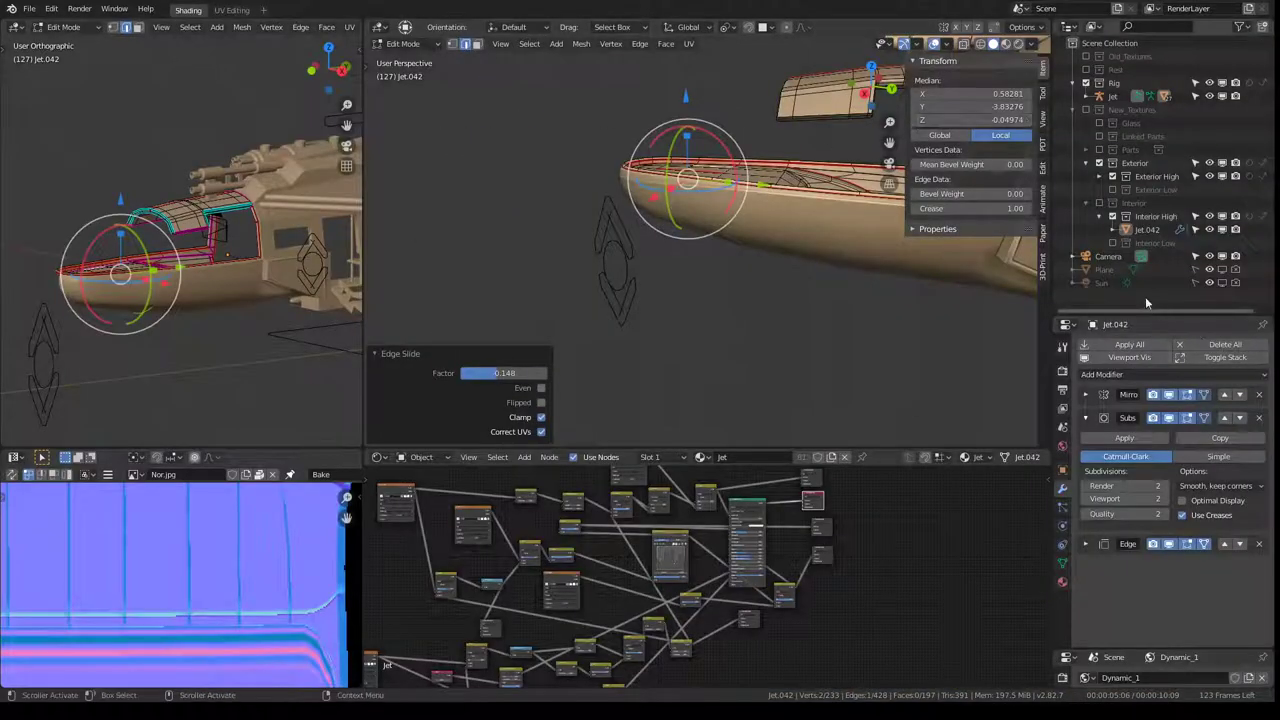
pyautogui.click(1099, 122)
pyautogui.click(1100, 123)
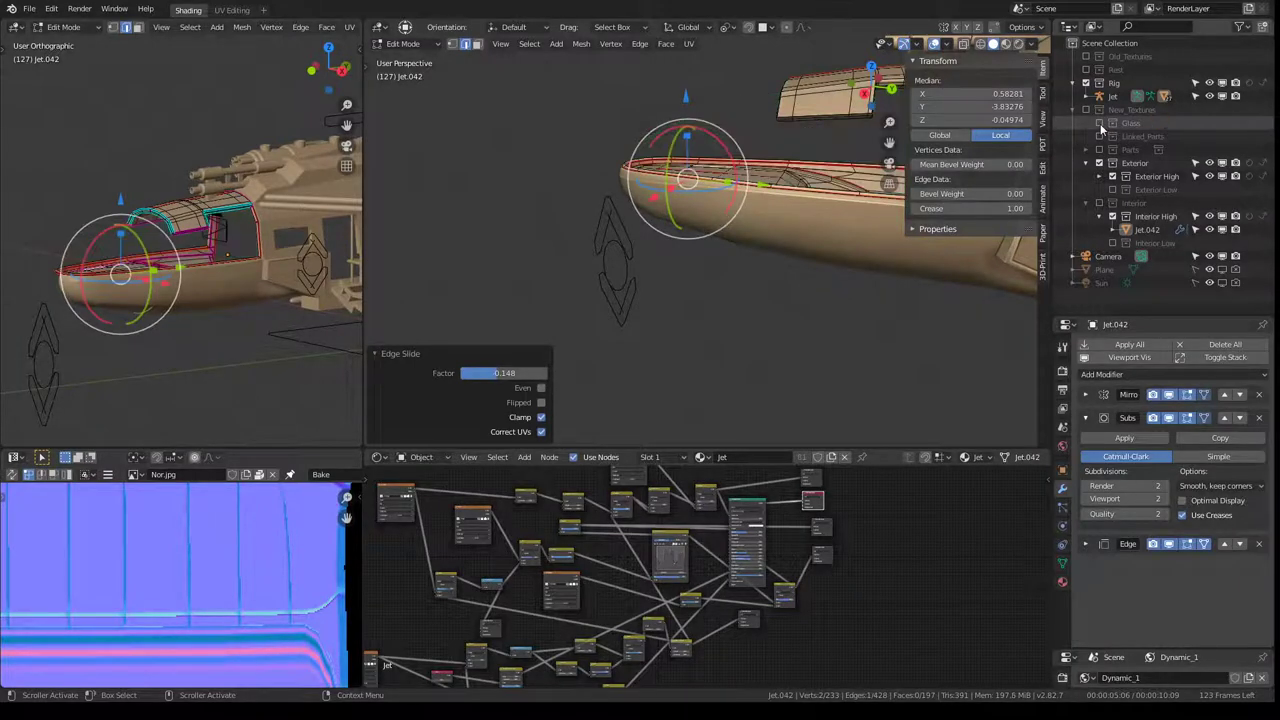
pyautogui.click(1100, 123)
pyautogui.click(1087, 123)
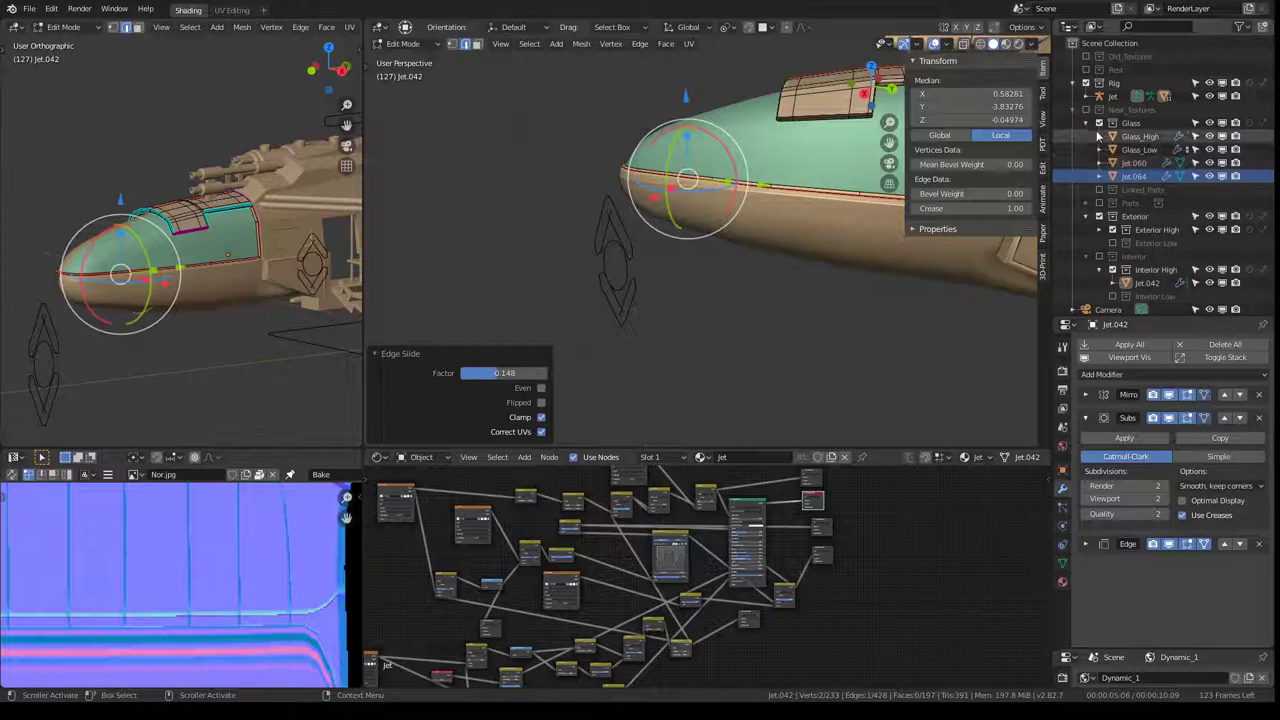
pyautogui.moveTo(1209, 162); pyautogui.dragTo(1214, 181)
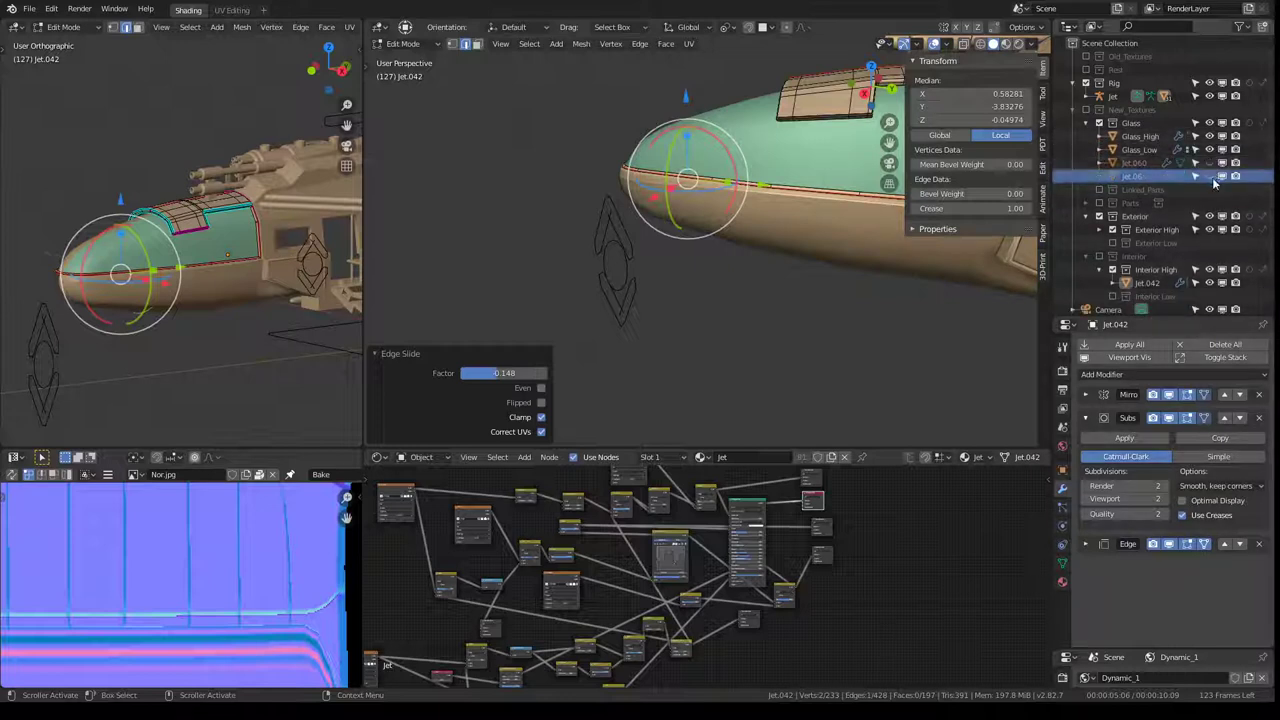
pyautogui.click(1235, 163)
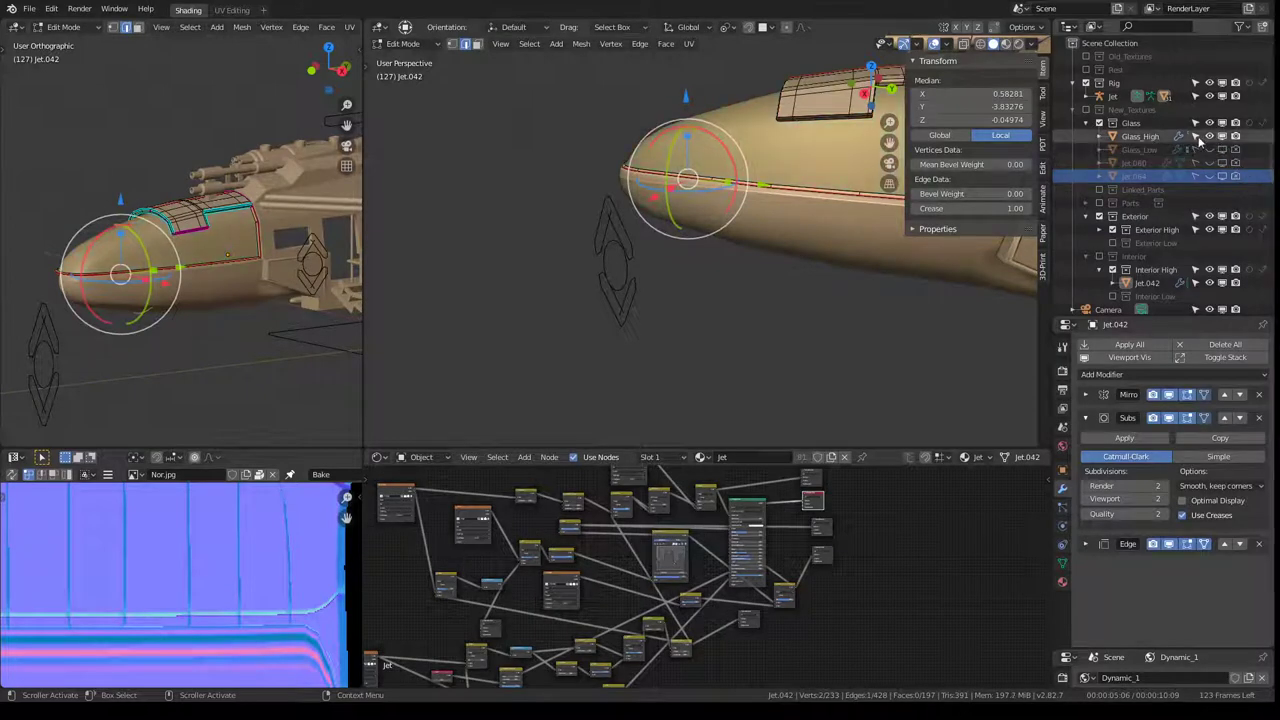
# Step: Reselect and frame the nose tip edges, then switch the jet to Object Mode
pyautogui.moveTo(720, 200); pyautogui.dragTo(766, 122, button='middle')
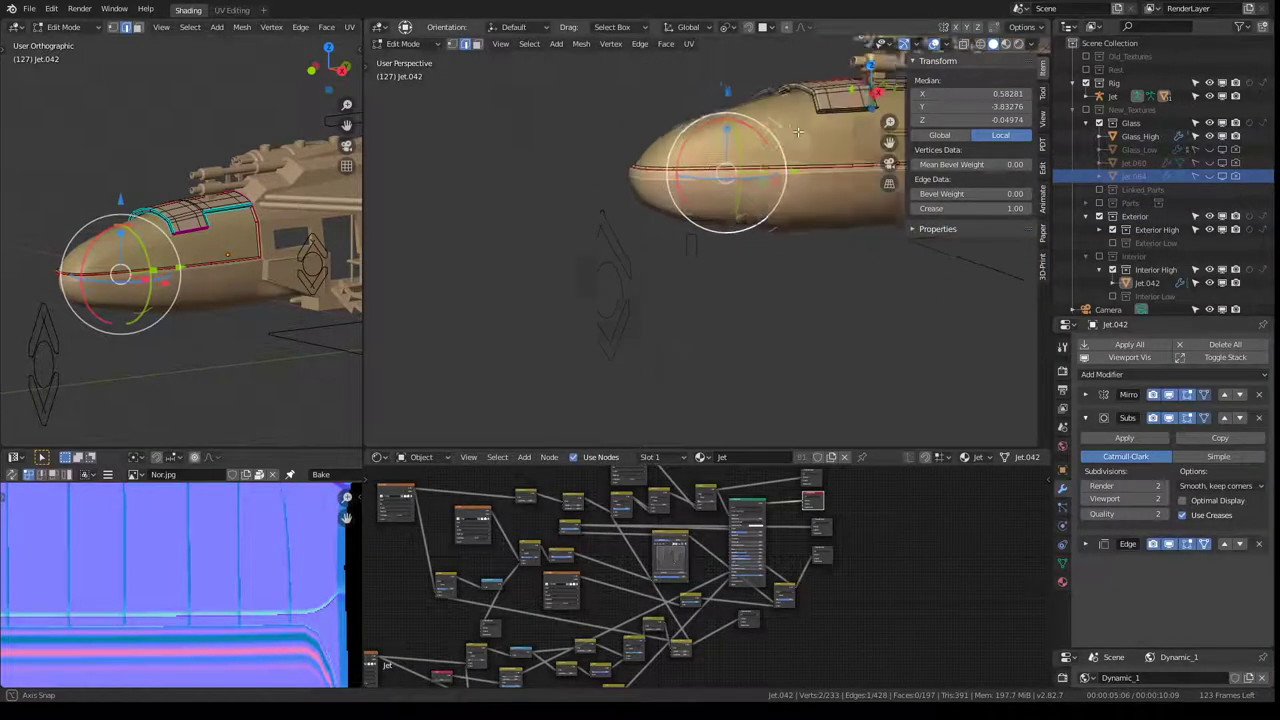
pyautogui.keyDown('alt'); pyautogui.click(745, 158); pyautogui.keyUp('alt')
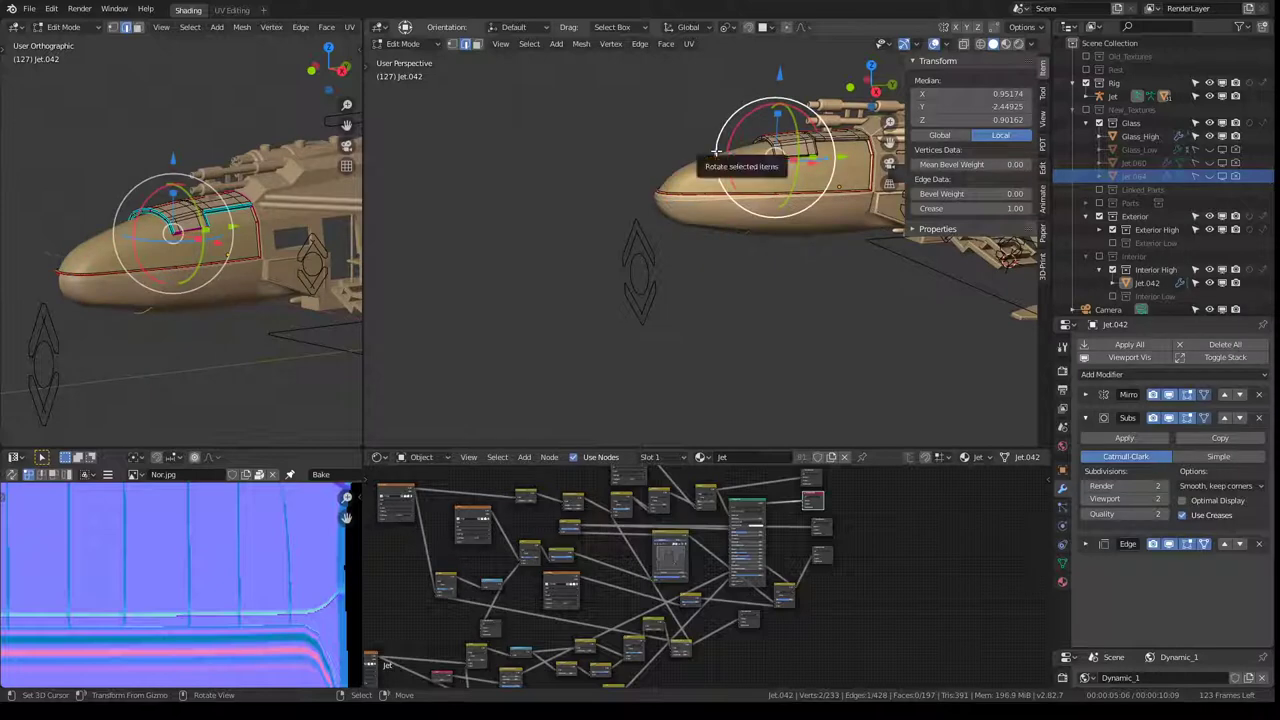
pyautogui.hotkey('ctrl', 'z')
pyautogui.press('KP_Decimal')
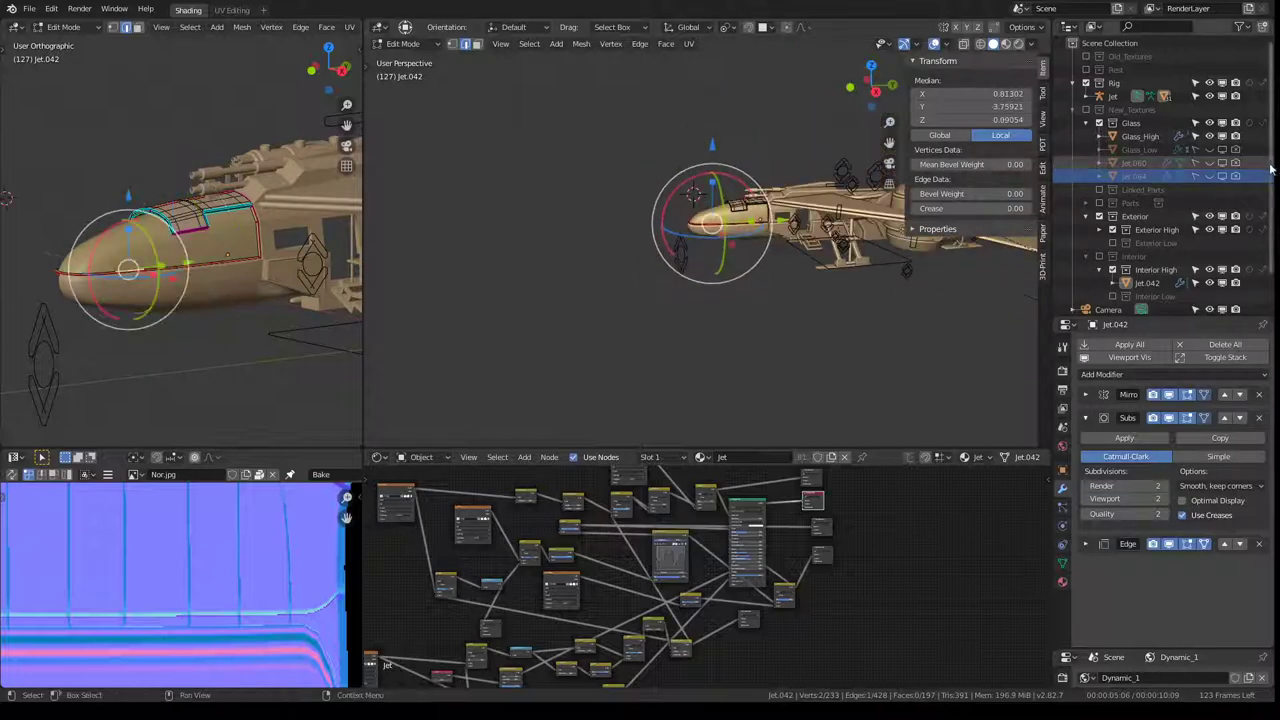
pyautogui.press('Tab')
# Step: Select the Glass_High canopy and bring up its Object properties
pyautogui.scroll(2, 652, 147)
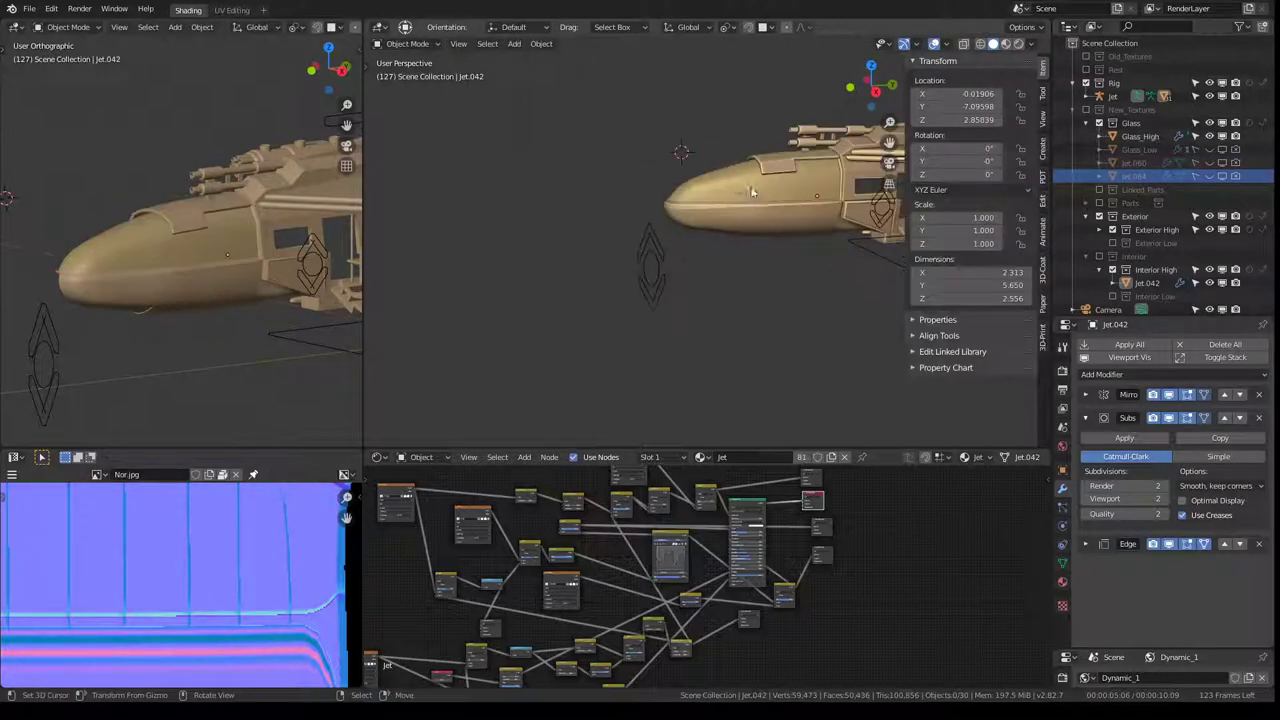
pyautogui.click(741, 176)
pyautogui.keyDown('shift'); pyautogui.moveTo(741, 176); pyautogui.dragTo(681, 186, button='middle'); pyautogui.keyUp('shift')
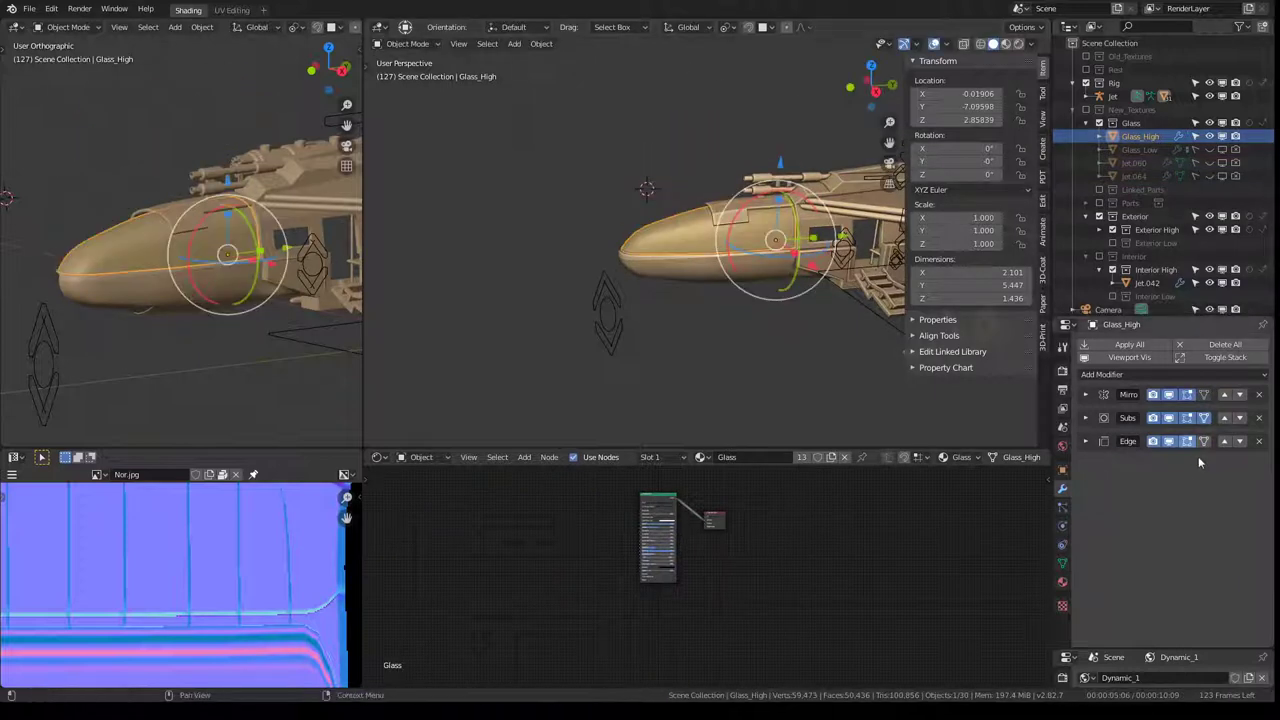
pyautogui.click(1063, 583)
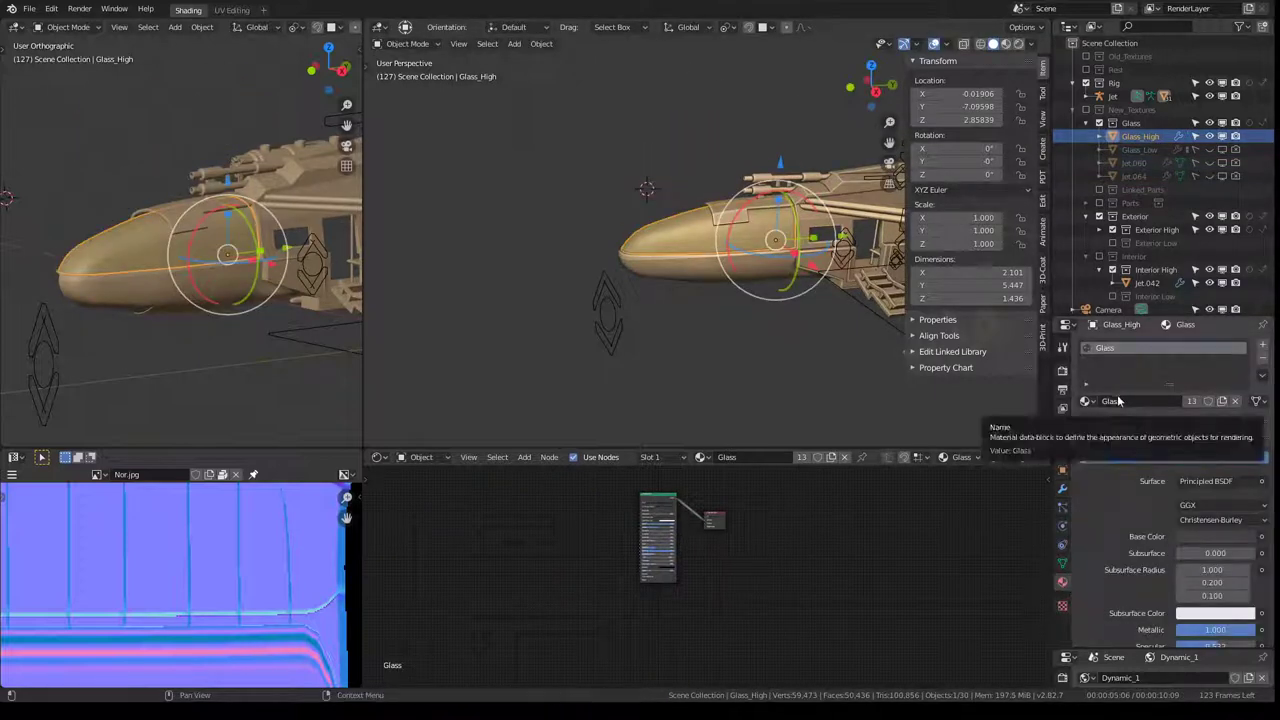
pyautogui.click(1063, 447)
pyautogui.click(1063, 467)
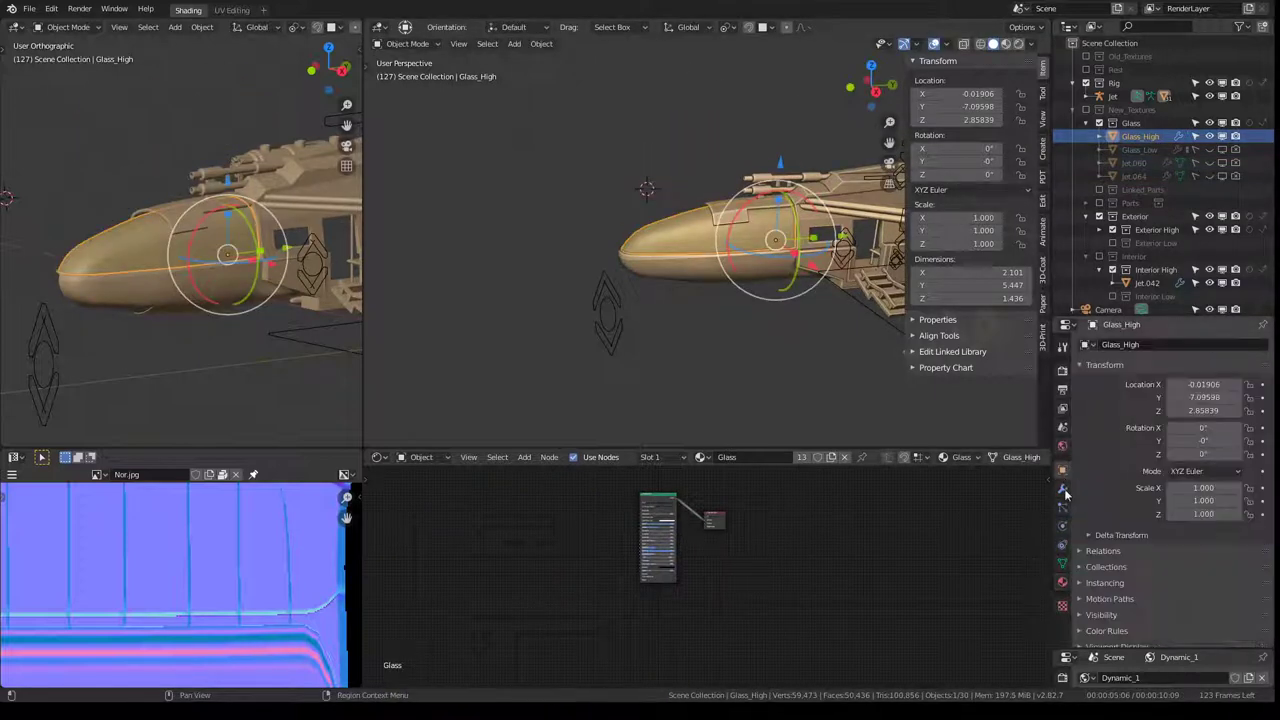
pyautogui.click(1063, 488)
pyautogui.click(1063, 471)
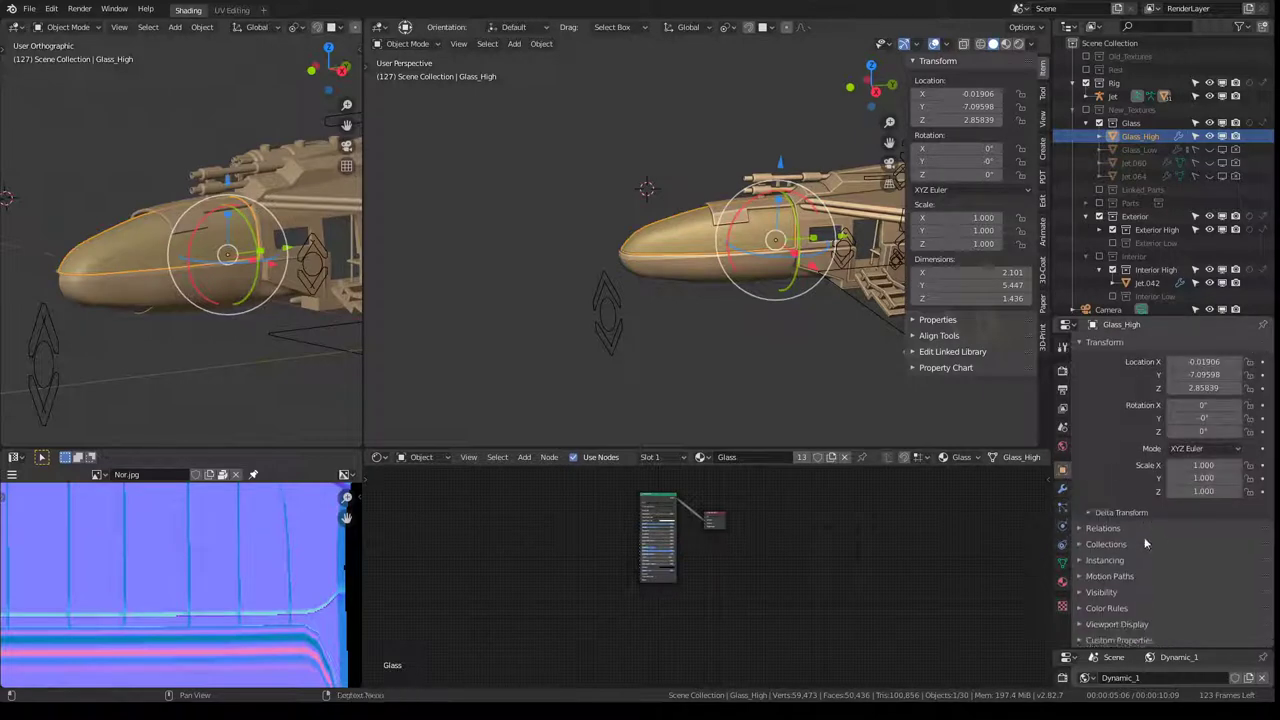
# Step: Set Glass_High's Viewport Display 'Display As' option to Wire
pyautogui.scroll(-1, 1120, 600)
pyautogui.click(1081, 594)
pyautogui.scroll(-1, 1094, 590)
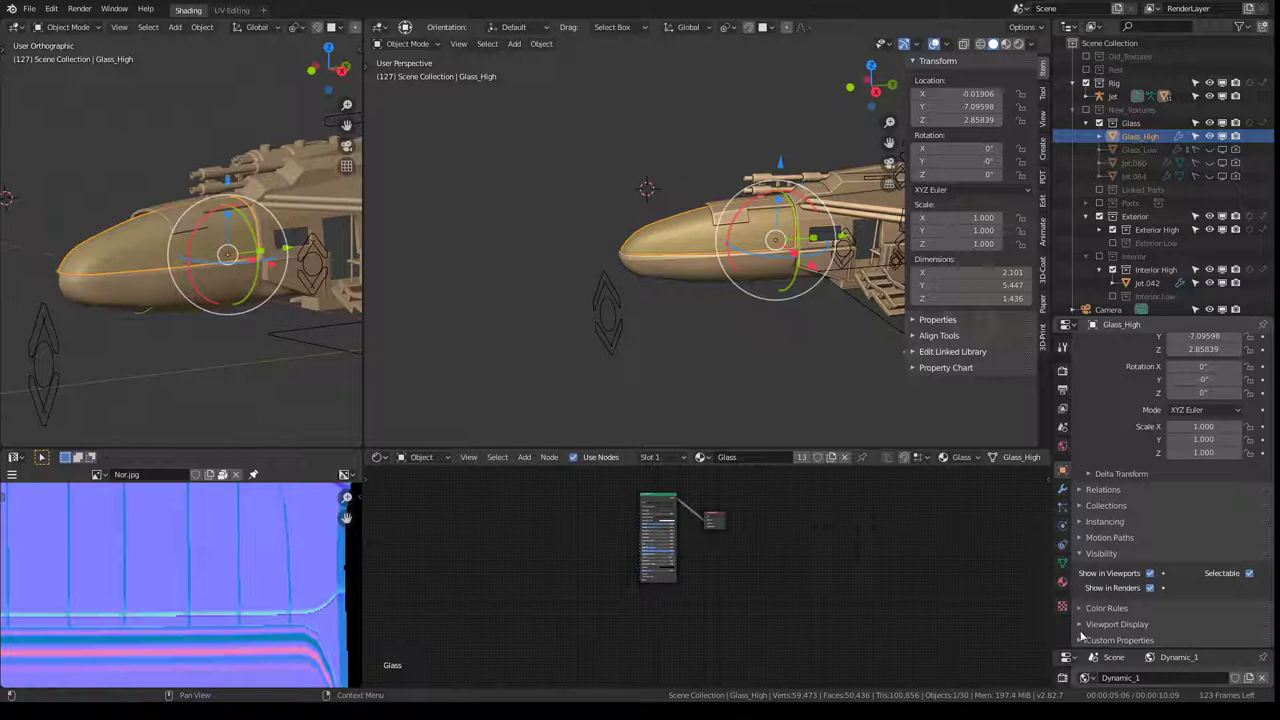
pyautogui.click(1080, 624)
pyautogui.scroll(-3, 1080, 610)
pyautogui.click(1203, 589)
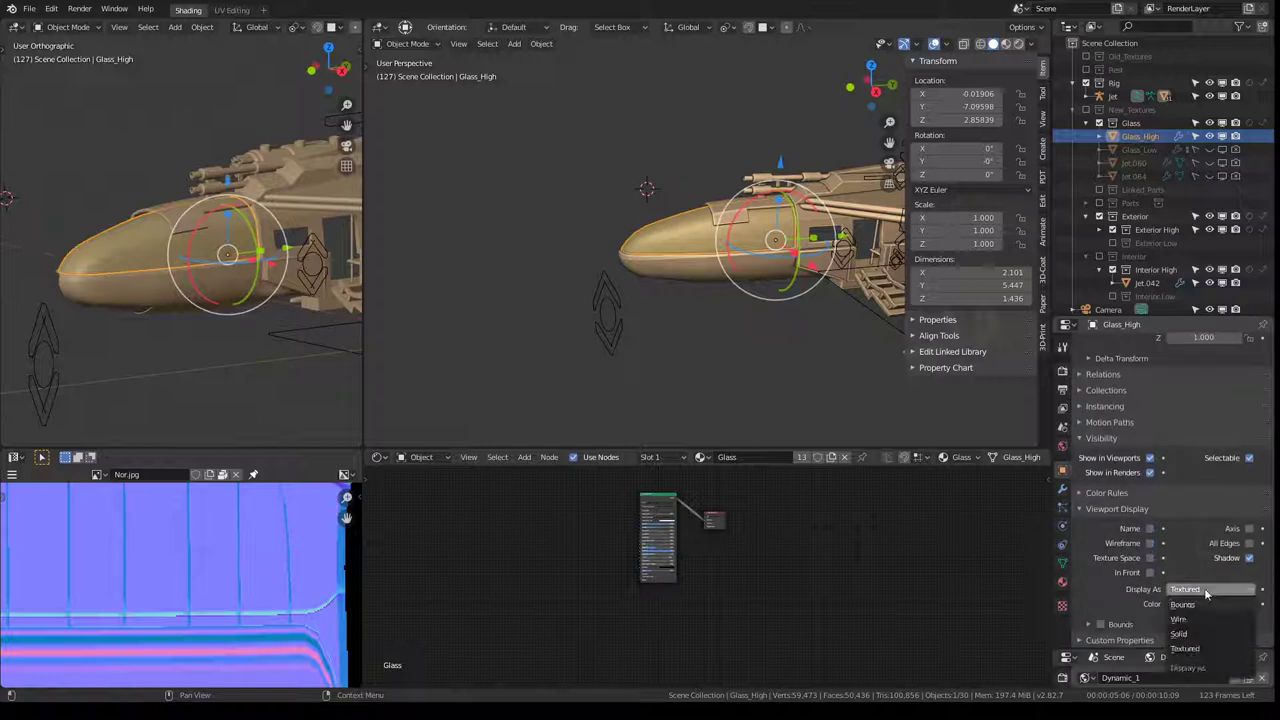
pyautogui.click(1182, 619)
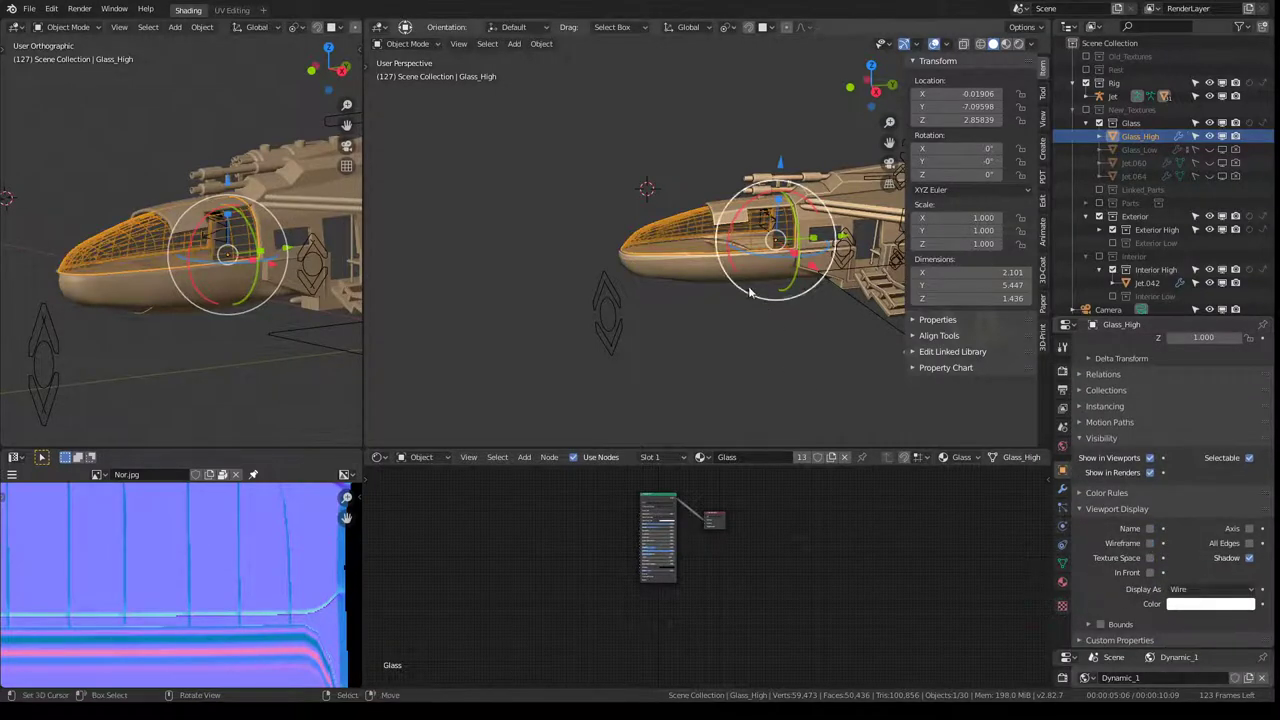
# Step: Maximize the 3D viewport and orbit from side view to see the wireframe canopy
pyautogui.press('KP_3')
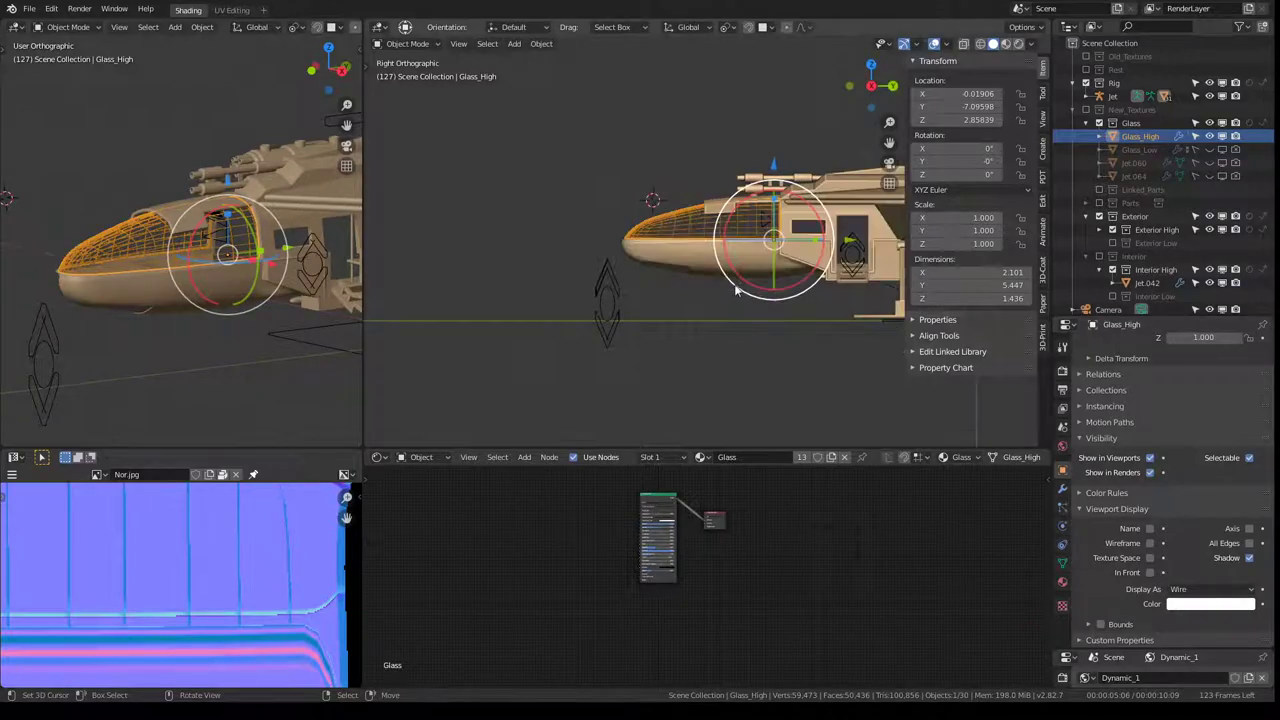
pyautogui.hotkey('ctrl', 'space')
pyautogui.scroll(3, 651, 293)
pyautogui.moveTo(651, 293)
pyautogui.mouseDown(button='middle')
pyautogui.moveTo(597, 343)
pyautogui.moveTo(727, 358)
pyautogui.moveTo(631, 322)
pyautogui.mouseUp(button='middle')
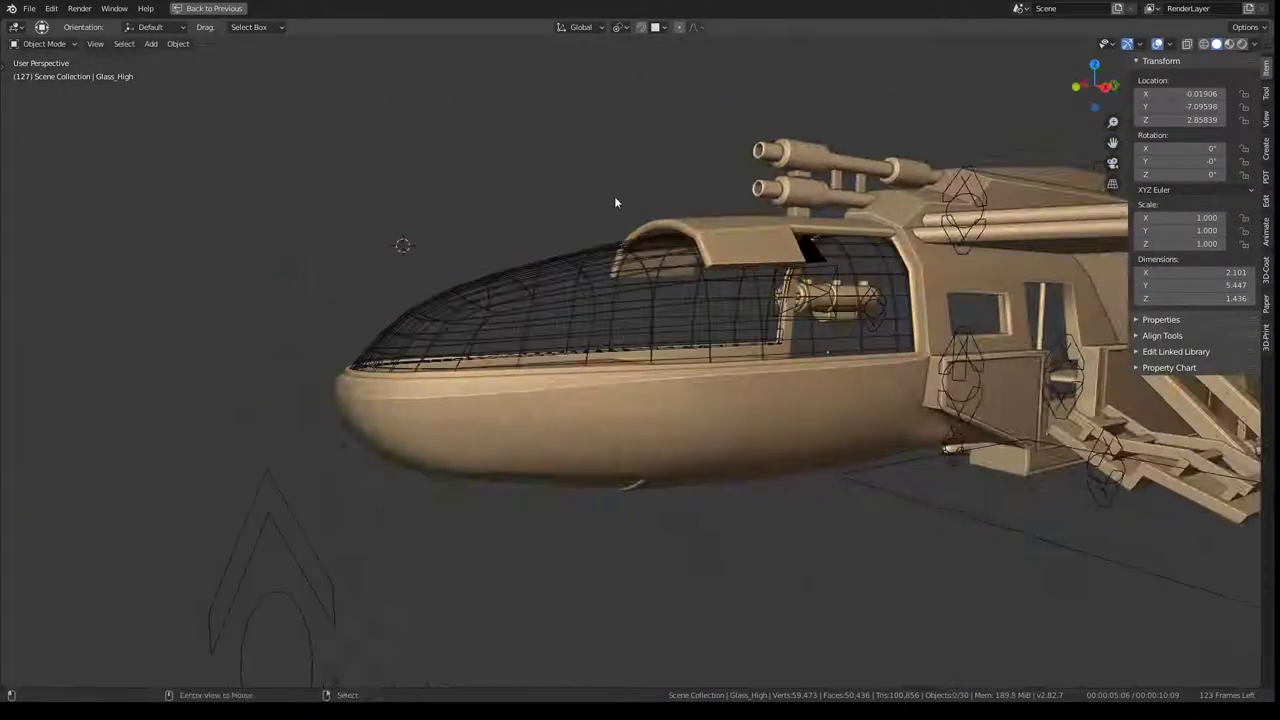